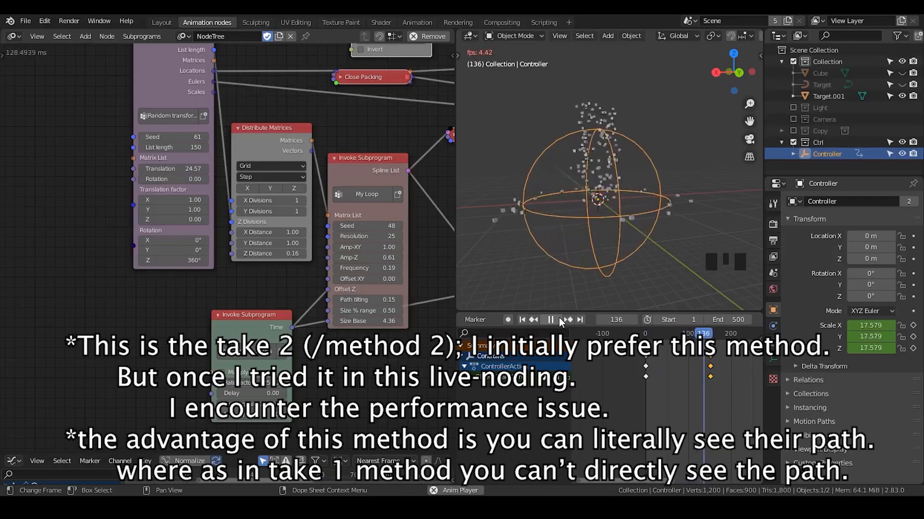
Step: Set Amp-XY and Amp-Z to 0 on the My Loop subprogram and replay the animation from its first frame
{"action": "left_click", "coordinate": [551, 320]}
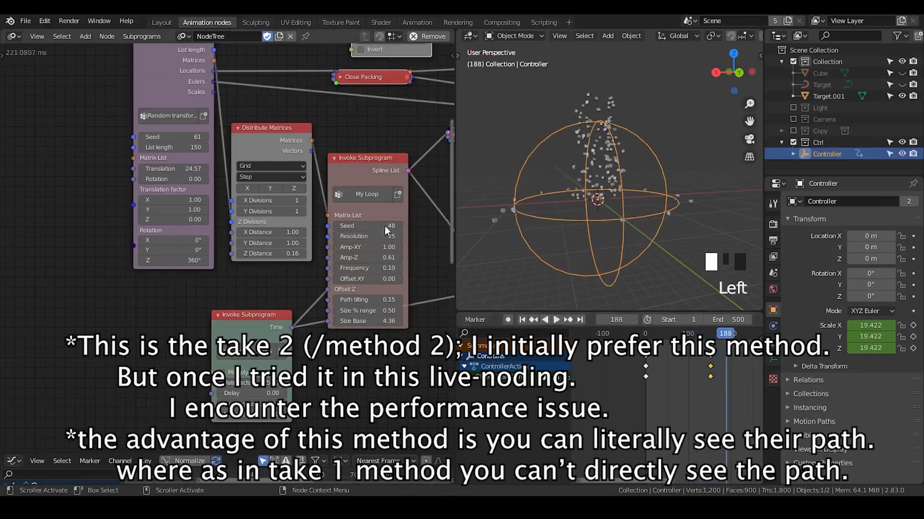
{"action": "left_click_drag", "start_coordinate": [315, 238], "coordinate": [315, 248]}
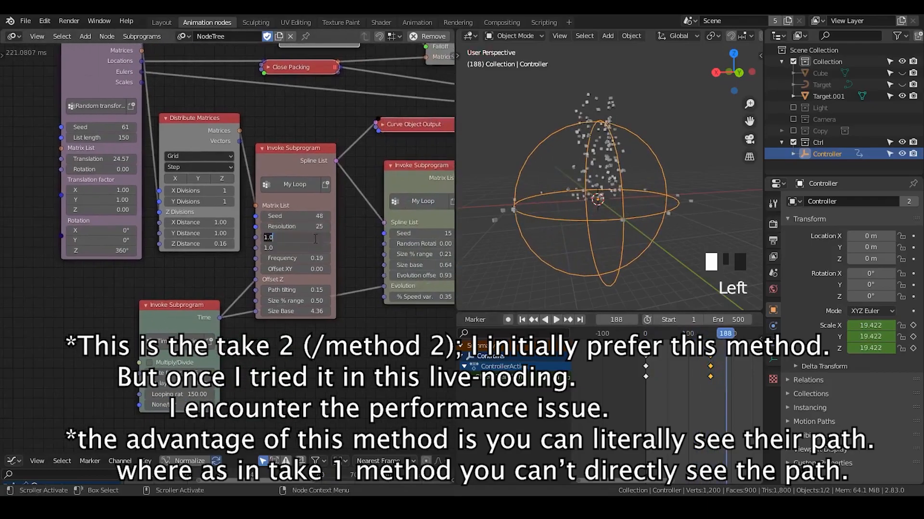
{"action": "type", "text": "0"}
{"action": "key", "text": "Return"}
{"action": "middle_click_drag", "start_coordinate": [558, 226], "coordinate": [596, 187]}
{"action": "scroll", "coordinate": [576, 195], "scroll_direction": "up", "scroll_amount": 2}
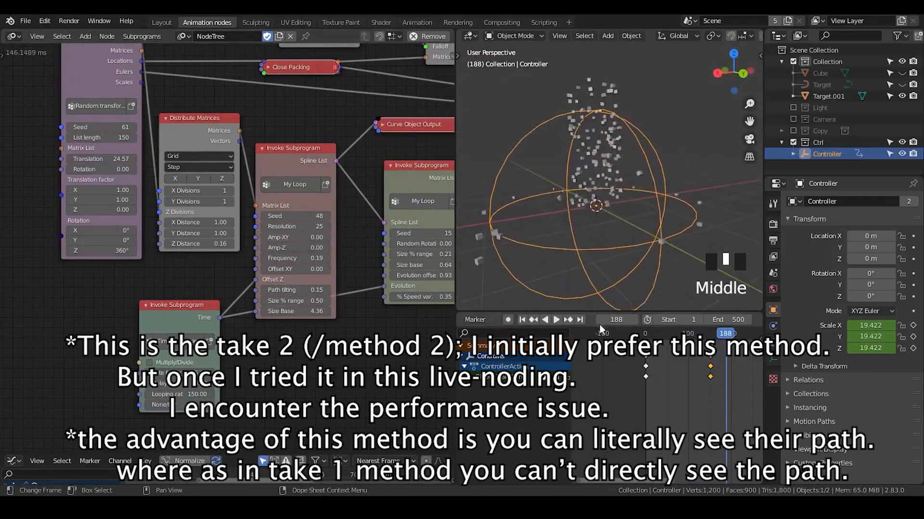
{"action": "left_click", "coordinate": [523, 320]}
{"action": "left_click", "coordinate": [558, 320]}
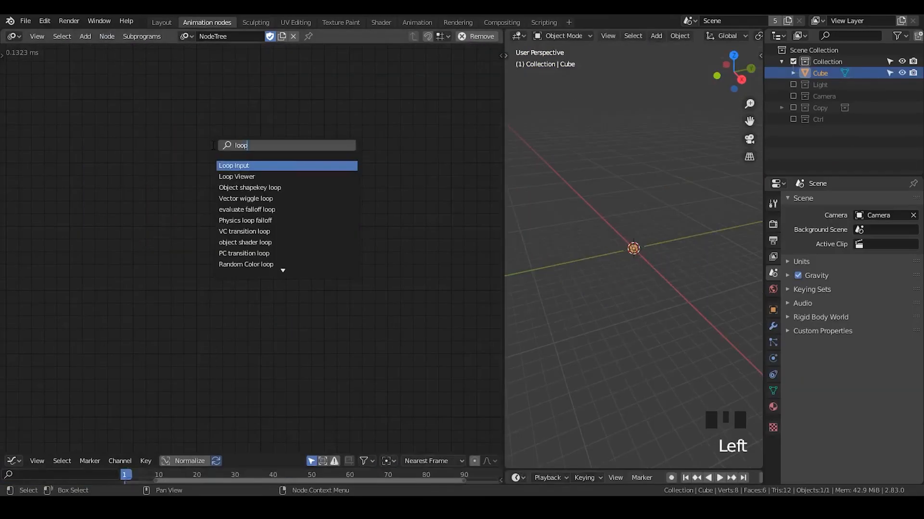
Step: Add a Loop Input node and place a Distribute Matrices node beside it
{"action": "key", "text": "Return"}
{"action": "left_click", "coordinate": [81, 99]}
{"action": "key", "text": "ctrl+a"}
{"action": "type", "text": "distri"}
{"action": "key", "text": "Return"}
{"action": "left_click", "coordinate": [308, 106]}
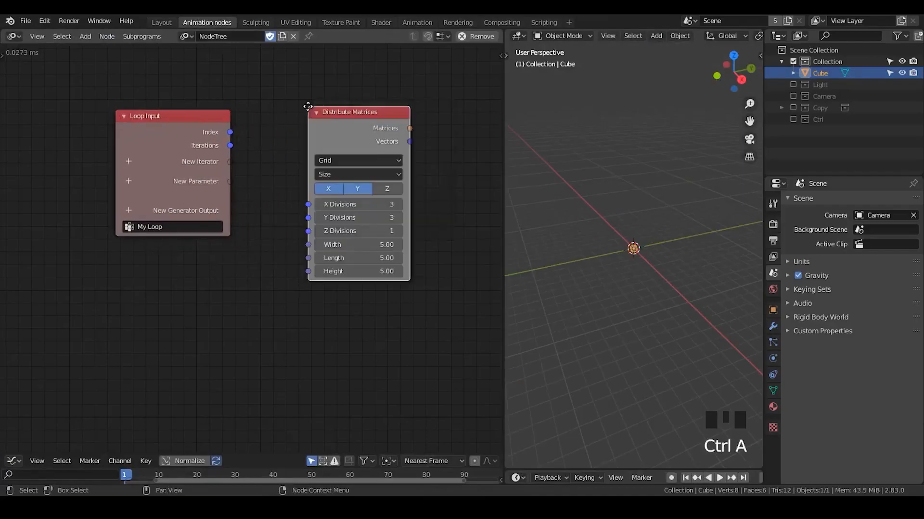
Step: Add a Spline formation subprogram node and place it after the Distribute Matrices node, leaving a gap between them
{"action": "key", "text": "ctrl+a"}
{"action": "type", "text": "spline fo"}
{"action": "key", "text": "Return"}
{"action": "left_click", "coordinate": [425, 77]}
{"action": "middle_click_drag", "start_coordinate": [400, 112], "coordinate": [264, 111]}
{"action": "left_click_drag", "start_coordinate": [327, 92], "coordinate": [429, 80]}
Step: Add a Perlin vector noise subprogram node before Spline formation and space out the Distribute Matrices and Loop Input nodes
{"action": "key", "text": "ctrl+a"}
{"action": "type", "text": "perlin"}
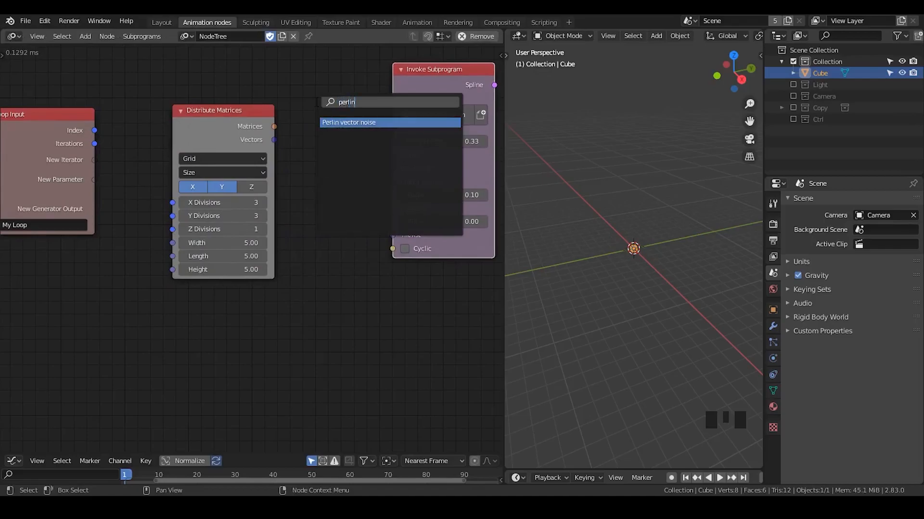
{"action": "key", "text": "Return"}
{"action": "left_click", "coordinate": [272, 77]}
{"action": "left_click_drag", "start_coordinate": [203, 123], "coordinate": [166, 127]}
{"action": "left_click_drag", "start_coordinate": [62, 137], "coordinate": [20, 169]}
Step: Set the Distribute Matrices node to Circle and expose its Amount as a new parameter of the loop
{"action": "left_click", "coordinate": [169, 164]}
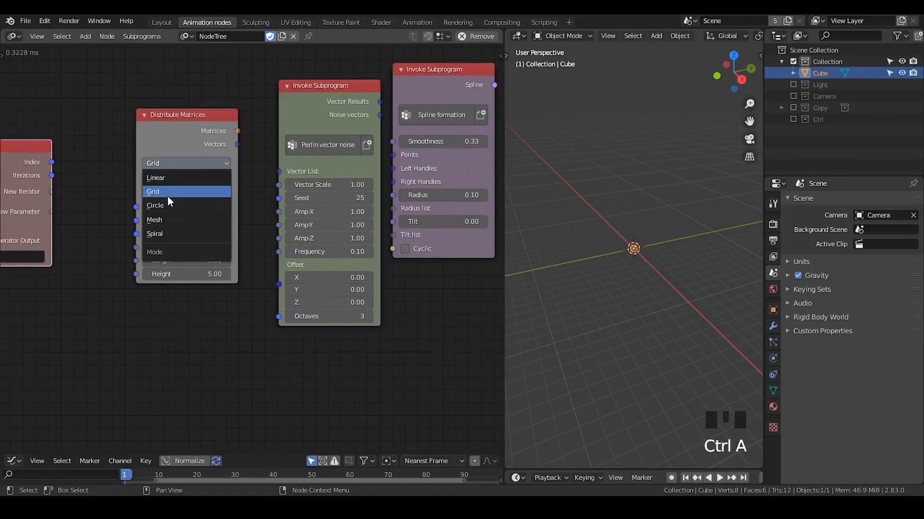
{"action": "left_click", "coordinate": [170, 208]}
{"action": "left_click_drag", "start_coordinate": [176, 137], "coordinate": [163, 162]}
{"action": "left_click_drag", "start_coordinate": [128, 204], "coordinate": [48, 211]}
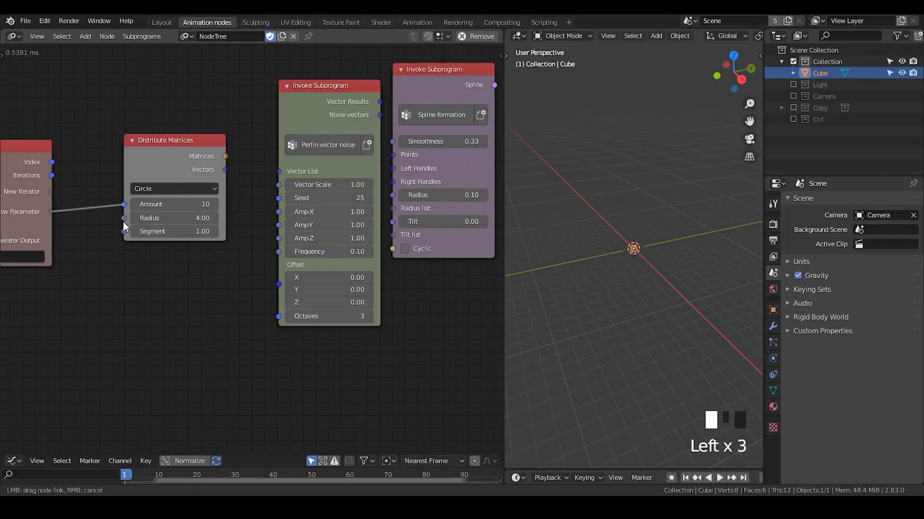
Step: Link the circle's Vectors to the Perlin noise Vector List and its Vector Results to Spline formation's Points
{"action": "left_click_drag", "start_coordinate": [174, 153], "coordinate": [151, 156]}
{"action": "left_click_drag", "start_coordinate": [201, 172], "coordinate": [279, 172]}
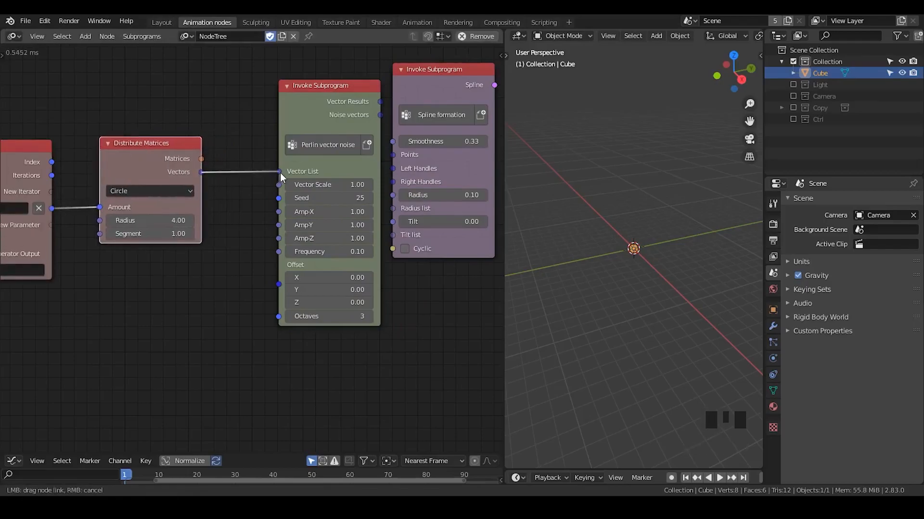
{"action": "left_click_drag", "start_coordinate": [321, 103], "coordinate": [388, 157]}
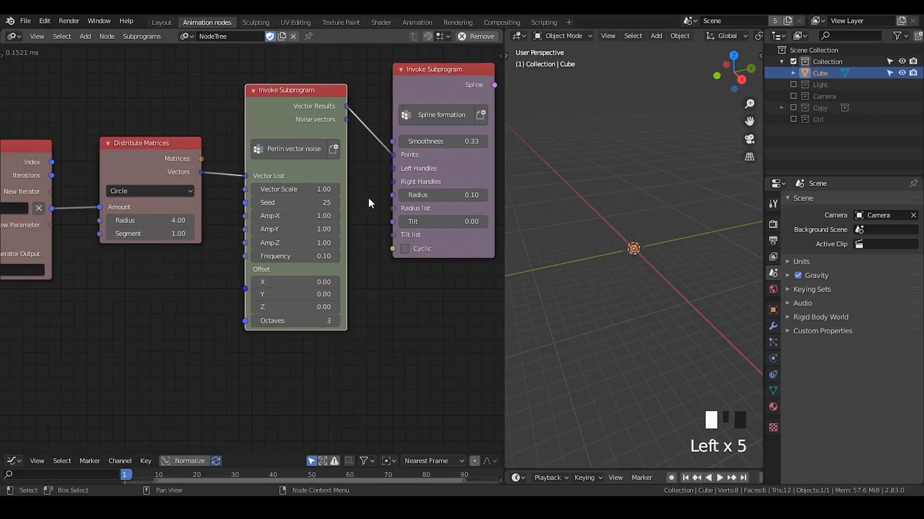
Step: Add a Spline List generator output to the loop, place it after Spline formation and link the Spline into it
{"action": "scroll", "coordinate": [368, 198], "scroll_direction": "down", "scroll_amount": 4}
{"action": "middle_click_drag", "start_coordinate": [369, 198], "coordinate": [304, 181]}
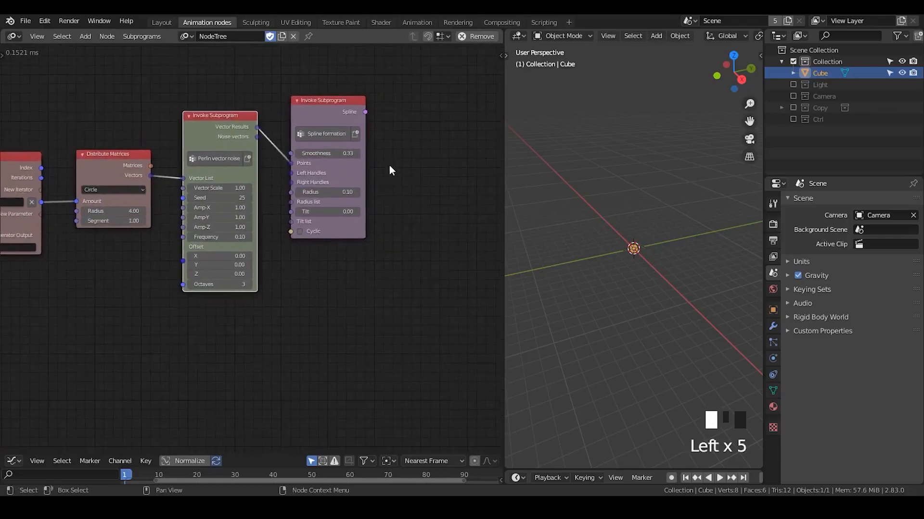
{"action": "scroll", "coordinate": [390, 167], "scroll_direction": "down", "scroll_amount": 1}
{"action": "middle_click_drag", "start_coordinate": [394, 165], "coordinate": [415, 154]}
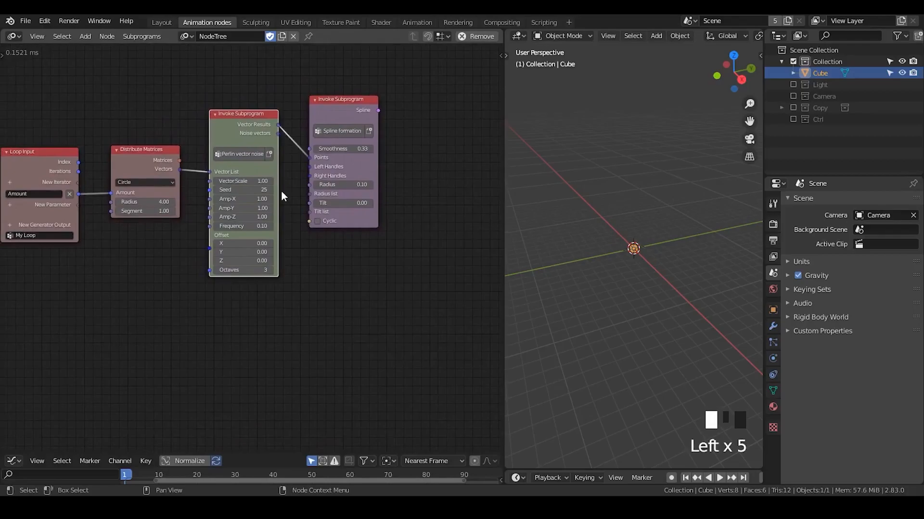
{"action": "left_click", "coordinate": [10, 224]}
{"action": "type", "text": "spline"}
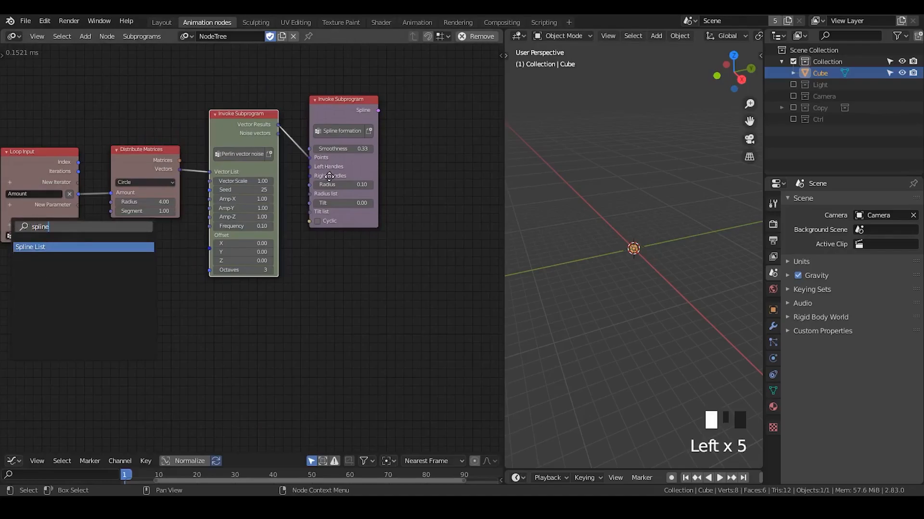
{"action": "key", "text": "Return"}
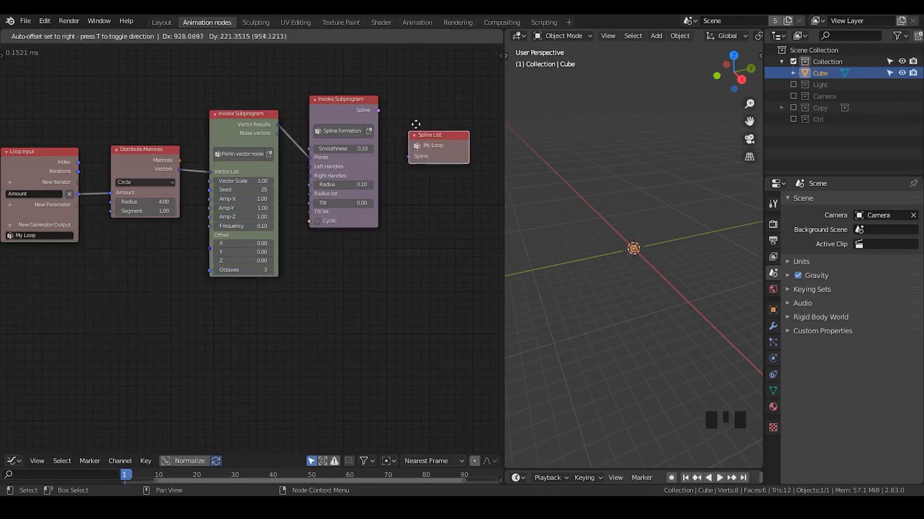
{"action": "left_click", "coordinate": [420, 114]}
{"action": "left_click_drag", "start_coordinate": [426, 141], "coordinate": [424, 137]}
Step: Insert a Transform Spline node between Spline formation and the Spline List output
{"action": "left_click", "coordinate": [53, 161]}
{"action": "key", "text": "ctrl+a"}
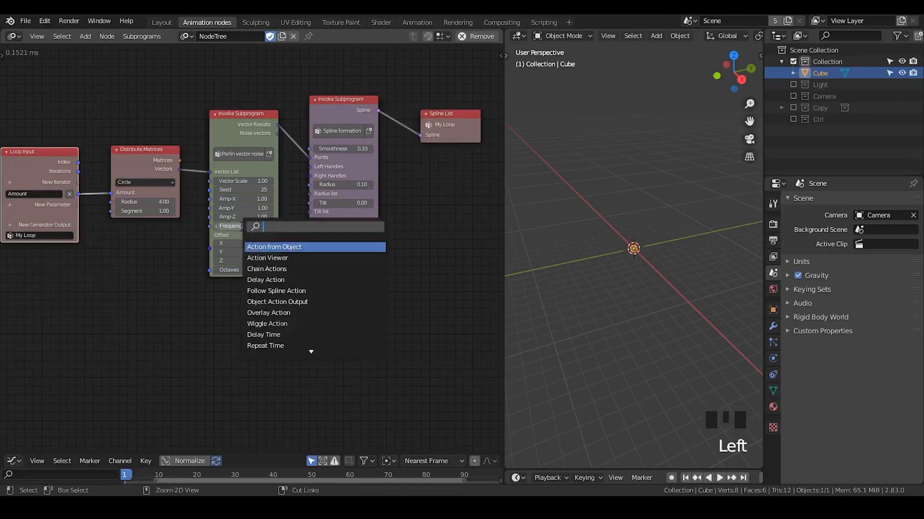
{"action": "type", "text": "transform sp"}
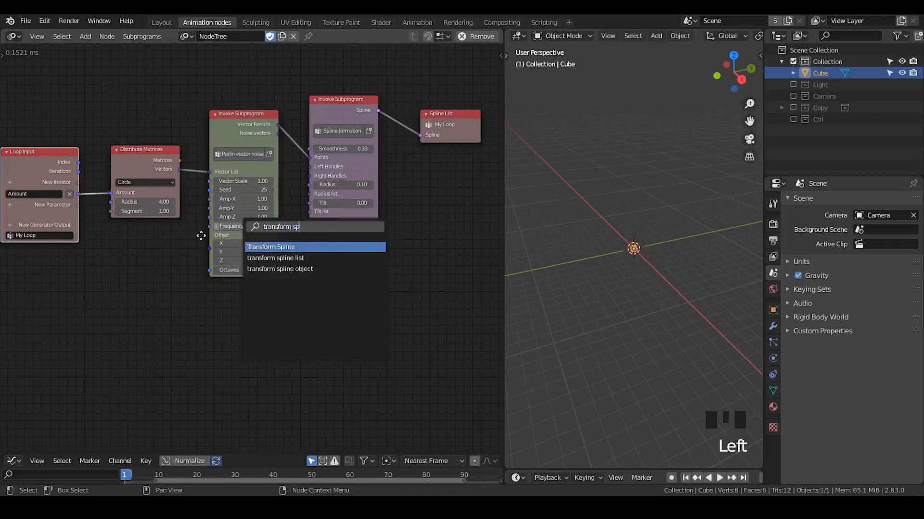
{"action": "key", "text": "Return"}
{"action": "left_click", "coordinate": [384, 118]}
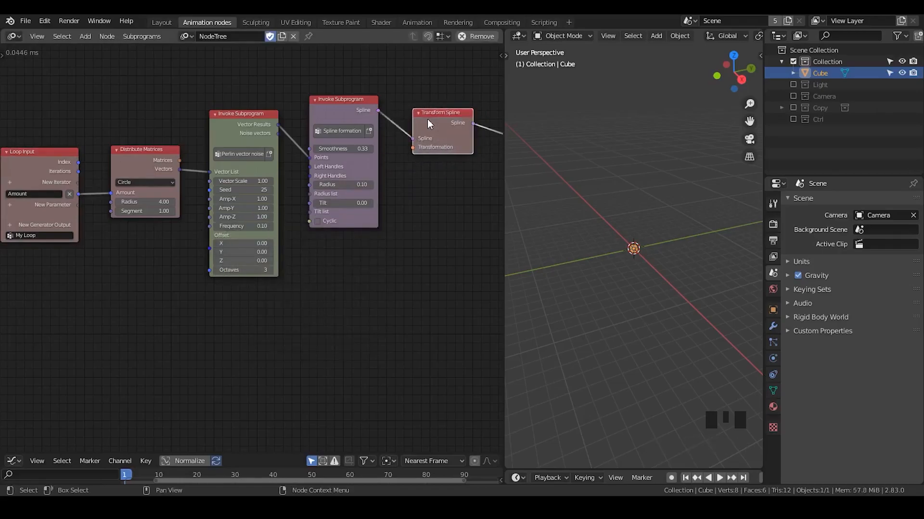
Step: Add a Matrix List iterator to the loop and link its Matrix to Transform Spline's Transformation
{"action": "left_click", "coordinate": [10, 182]}
{"action": "type", "text": "matrix"}
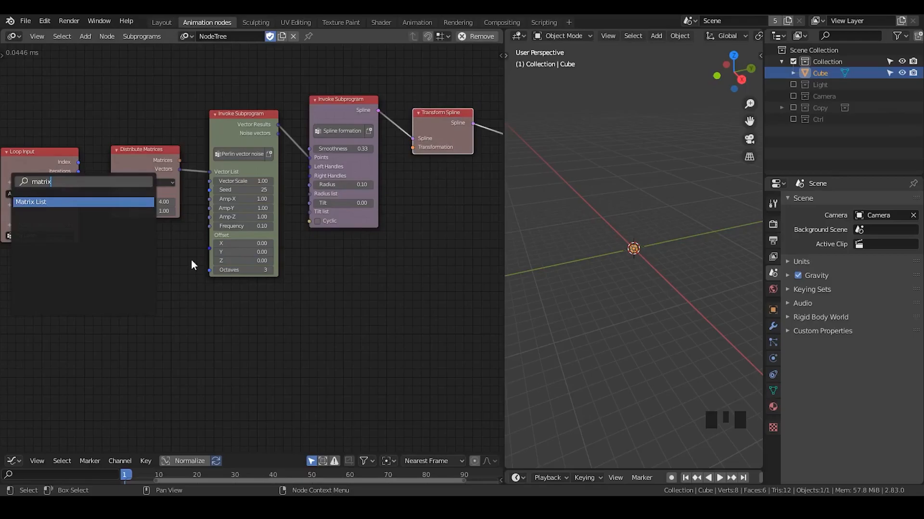
{"action": "key", "text": "Return"}
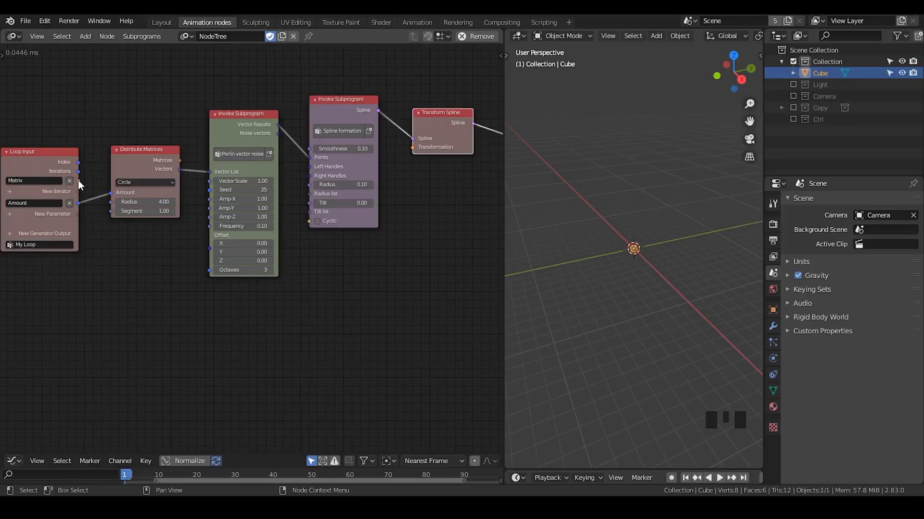
{"action": "left_click_drag", "start_coordinate": [78, 180], "coordinate": [410, 149]}
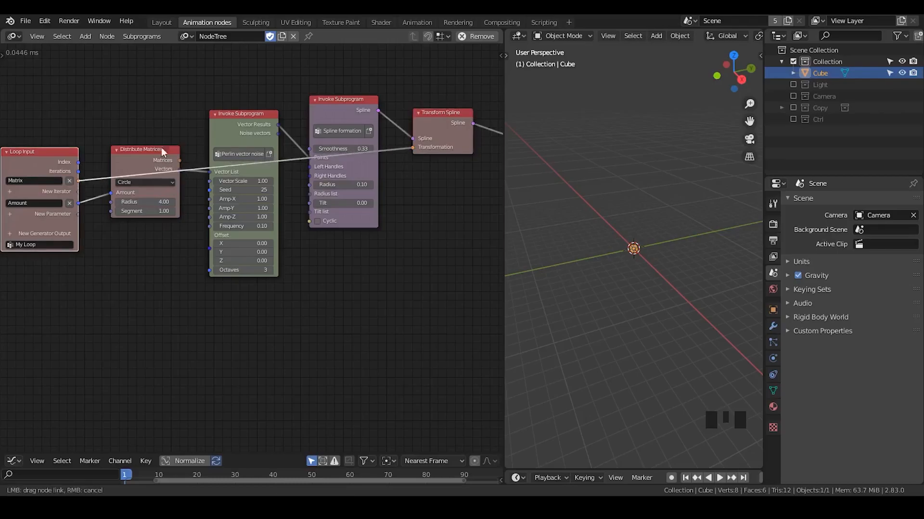
Step: Create an invoke node for My Loop below the loop network and add a second Distribute Matrices node beside it
{"action": "key", "text": "w"}
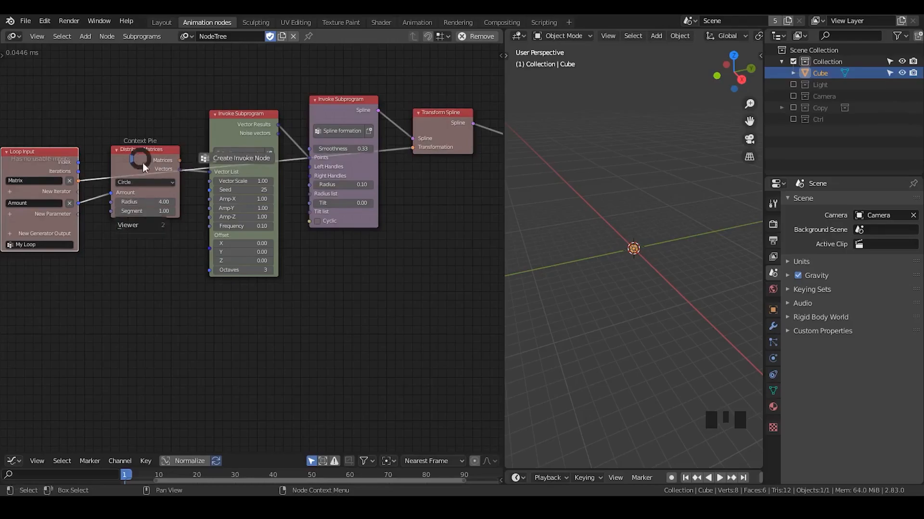
{"action": "left_click", "coordinate": [282, 294]}
{"action": "left_click", "coordinate": [423, 293]}
{"action": "key", "text": "ctrl+a"}
{"action": "type", "text": "distribut"}
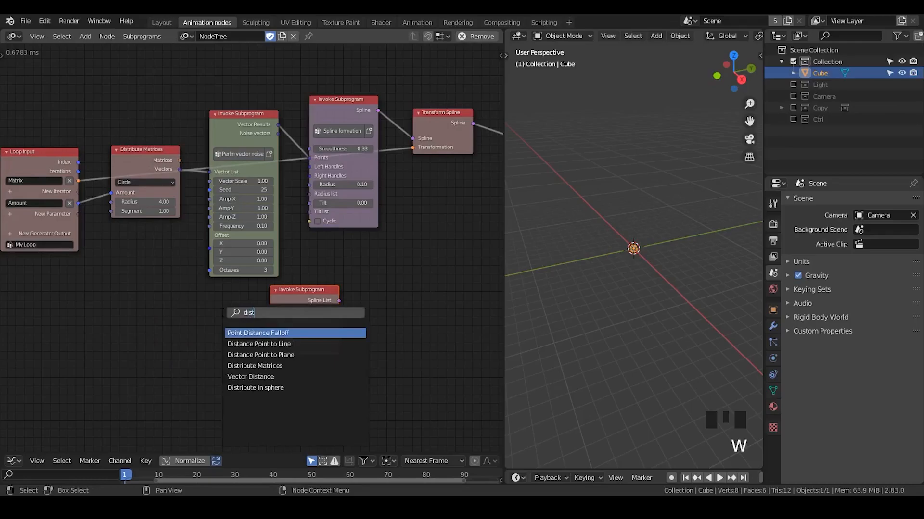
{"action": "key", "text": "Return"}
{"action": "left_click", "coordinate": [163, 313]}
Step: On the grid Distribute Matrices node, turn off X and Y, set X and Y Divisions to 1, choose Step, and link Matrices to My Loop's Matrix List
{"action": "scroll", "coordinate": [238, 353], "scroll_direction": "up", "scroll_amount": 2}
{"action": "middle_click_drag", "start_coordinate": [237, 342], "coordinate": [242, 212]}
{"action": "scroll", "coordinate": [242, 213], "scroll_direction": "up", "scroll_amount": 2}
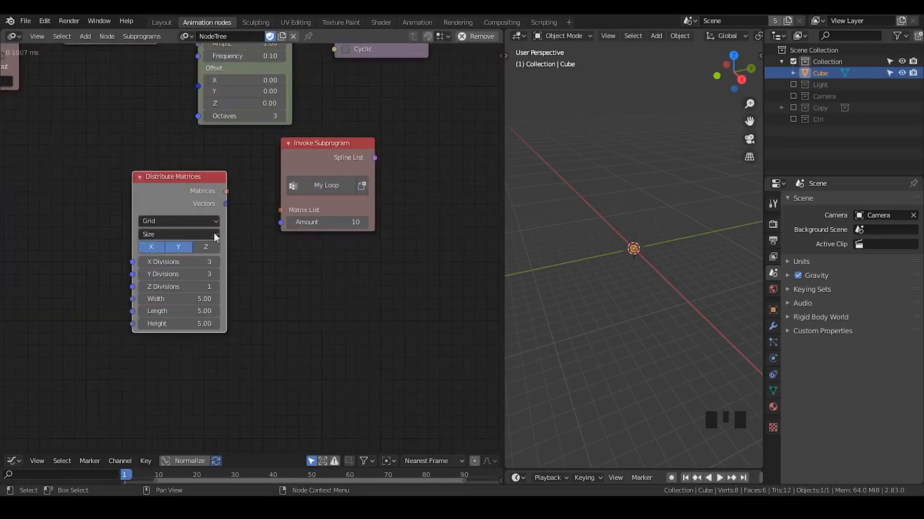
{"action": "left_click", "coordinate": [170, 245]}
{"action": "left_click", "coordinate": [151, 245]}
{"action": "left_click_drag", "start_coordinate": [225, 192], "coordinate": [284, 213]}
{"action": "left_click_drag", "start_coordinate": [208, 262], "coordinate": [208, 275]}
{"action": "type", "text": "1"}
{"action": "left_click", "coordinate": [248, 252]}
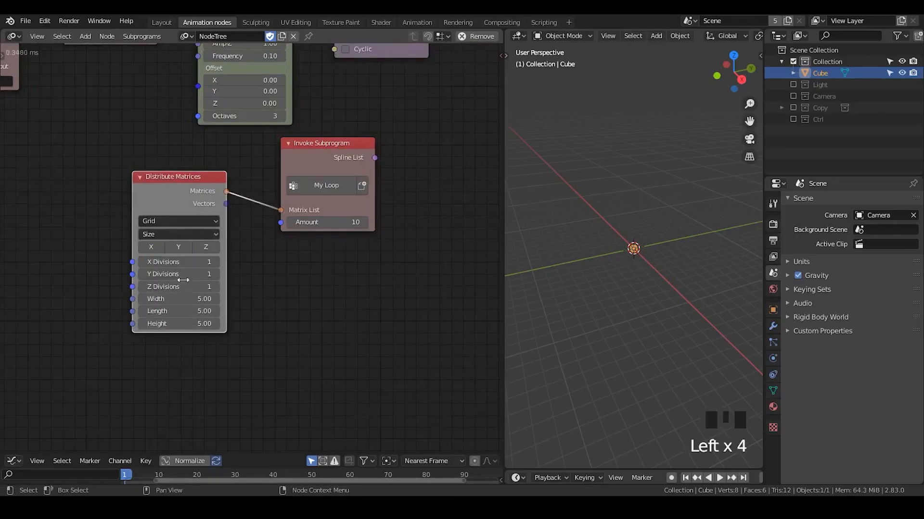
{"action": "left_click", "coordinate": [172, 235]}
{"action": "left_click", "coordinate": [171, 250]}
Step: Add a Curve Object Output node after the My Loop invoke node
{"action": "middle_click_drag", "start_coordinate": [388, 183], "coordinate": [292, 197]}
{"action": "key", "text": "ctrl+a"}
{"action": "type", "text": "curve obj"}
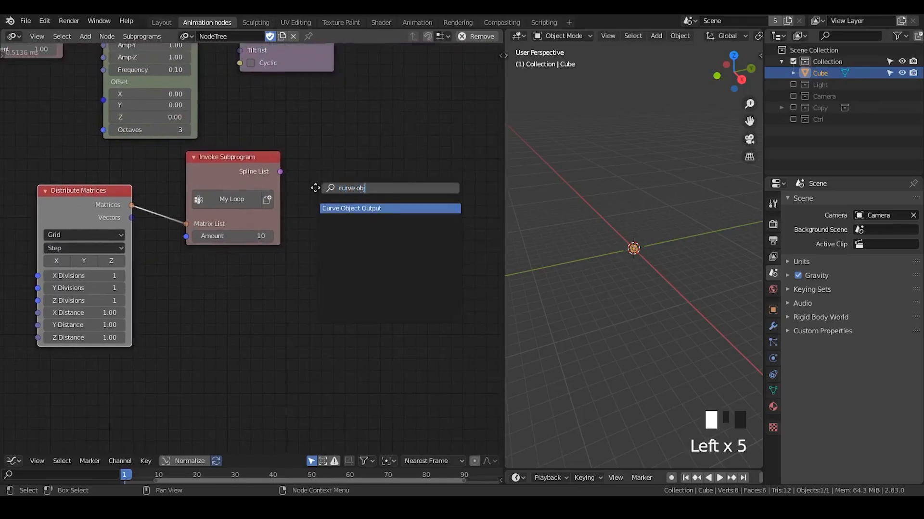
{"action": "key", "text": "Return"}
{"action": "left_click", "coordinate": [319, 111]}
Step: Rename the loop's Amount parameter to Resolution
{"action": "scroll", "coordinate": [40, 158], "scroll_direction": "up", "scroll_amount": 1}
{"action": "middle_click_drag", "start_coordinate": [40, 159], "coordinate": [400, 248]}
{"action": "middle_click_drag", "start_coordinate": [50, 219], "coordinate": [386, 218]}
{"action": "middle_click_drag", "start_coordinate": [84, 183], "coordinate": [240, 233]}
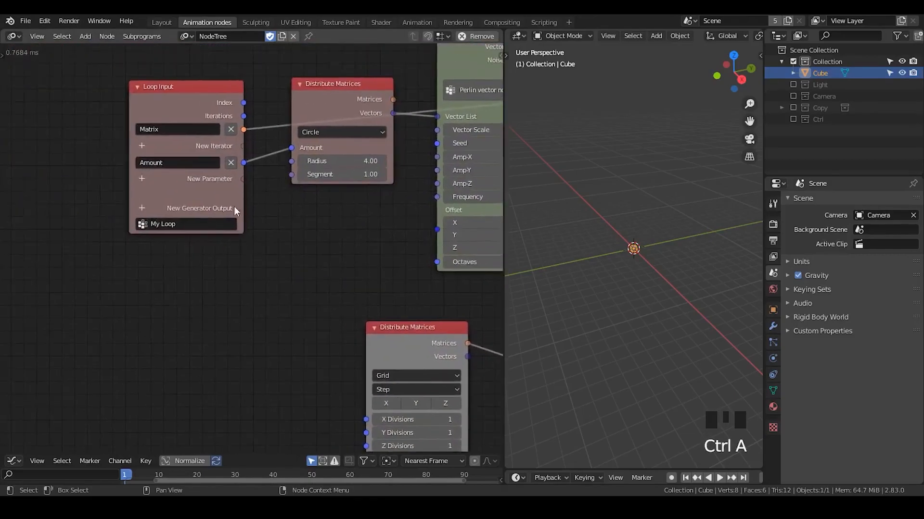
{"action": "left_click", "coordinate": [197, 159]}
{"action": "type", "text": "Resolutio"}
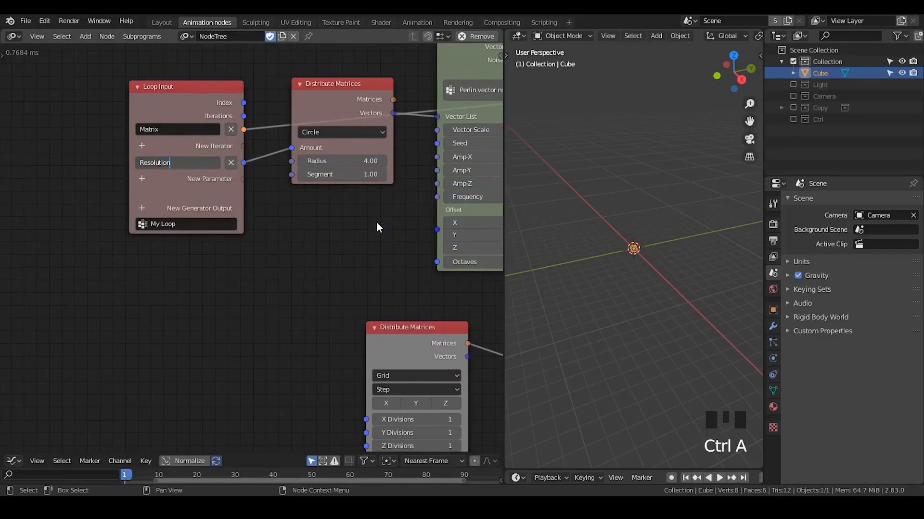
{"action": "key", "text": "Return"}
Step: Link My Loop's Spline List to Curve Object Output, enable Splines and Bevel Depth, create a target object, and raise the bevel depth
{"action": "middle_click_drag", "start_coordinate": [409, 270], "coordinate": [107, 167]}
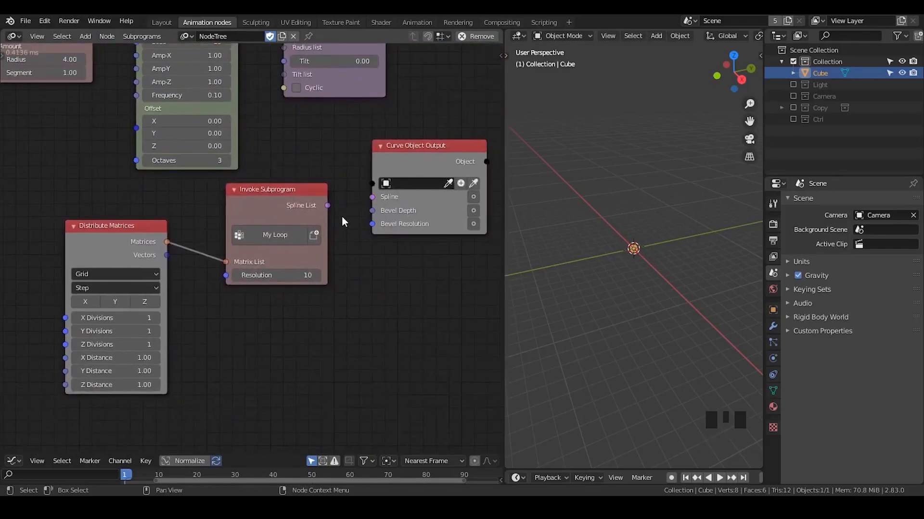
{"action": "left_click_drag", "start_coordinate": [327, 206], "coordinate": [372, 196]}
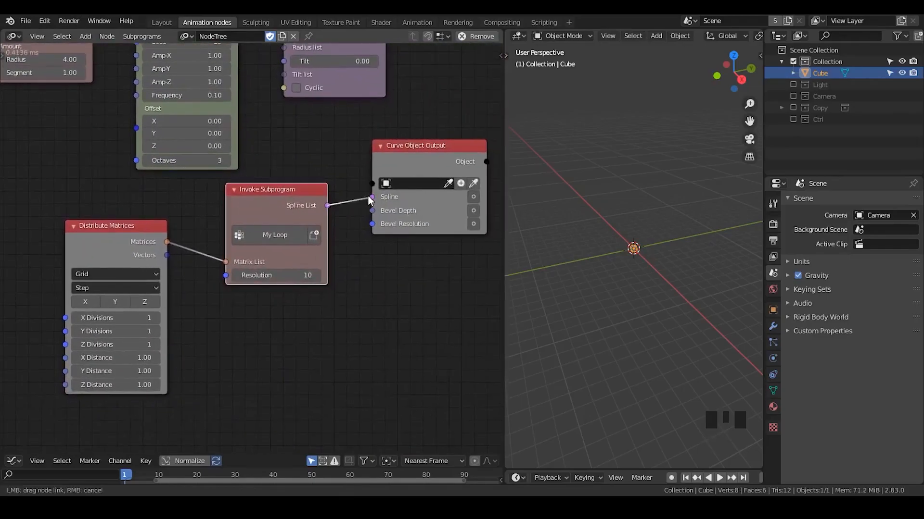
{"action": "left_click", "coordinate": [474, 197]}
{"action": "left_click", "coordinate": [473, 210]}
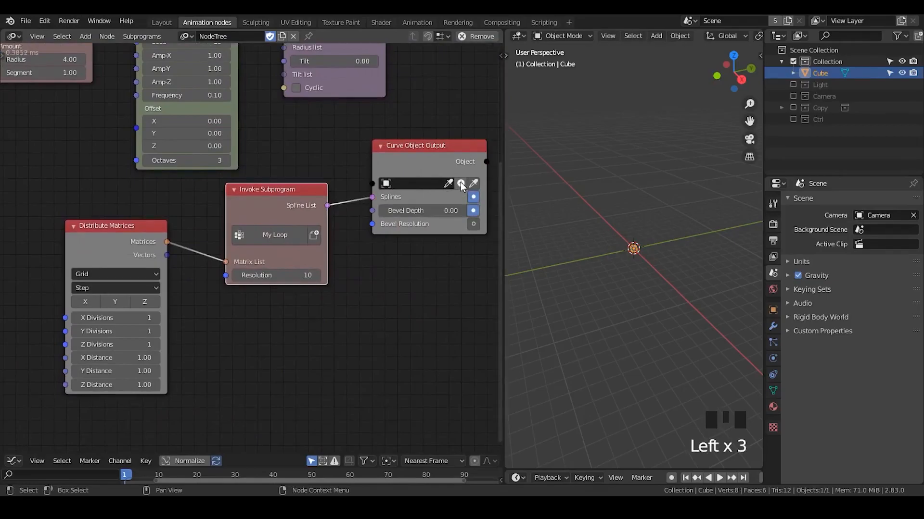
{"action": "left_click", "coordinate": [460, 184]}
{"action": "left_click_drag", "start_coordinate": [423, 211], "coordinate": [477, 211]}
{"action": "left_click_drag", "start_coordinate": [247, 197], "coordinate": [238, 195]}
Step: Turn on Cyclic in the Spline formation node to close the curve
{"action": "middle_click_drag", "start_coordinate": [91, 199], "coordinate": [256, 327]}
{"action": "left_click_drag", "start_coordinate": [224, 131], "coordinate": [231, 140]}
{"action": "middle_click_drag", "start_coordinate": [465, 220], "coordinate": [226, 201]}
{"action": "left_click", "coordinate": [226, 200]}
{"action": "middle_click_drag", "start_coordinate": [241, 259], "coordinate": [308, 123]}
{"action": "middle_click_drag", "start_coordinate": [655, 309], "coordinate": [712, 279]}
Step: Expose the Perlin noise node's Amp-X, Amp-Z and Frequency as loop parameters, with Amp-X also driving Amp-Y
{"action": "middle_click_drag", "start_coordinate": [163, 183], "coordinate": [407, 313]}
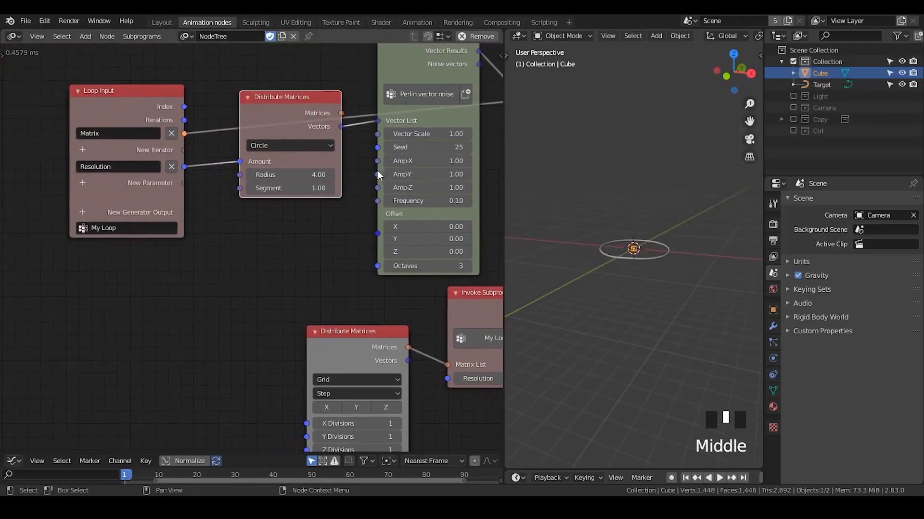
{"action": "left_click_drag", "start_coordinate": [378, 161], "coordinate": [187, 188]}
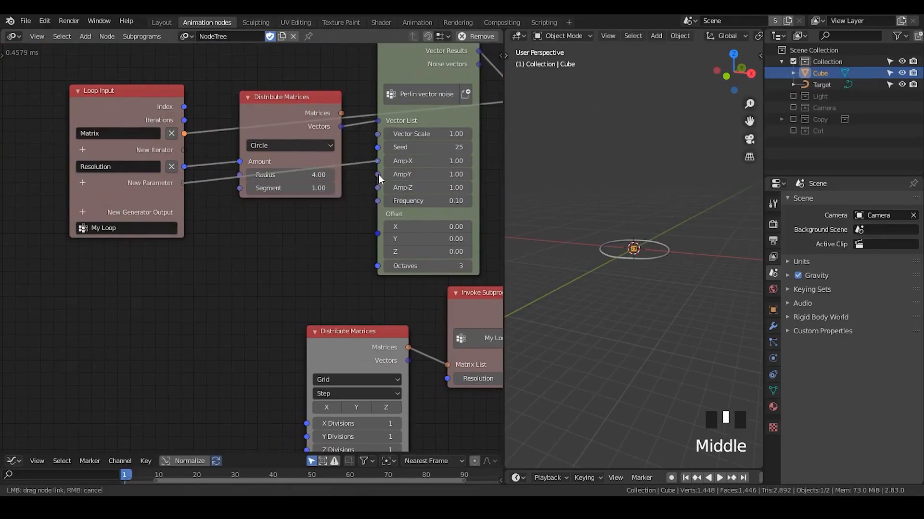
{"action": "left_click_drag", "start_coordinate": [378, 178], "coordinate": [378, 166]}
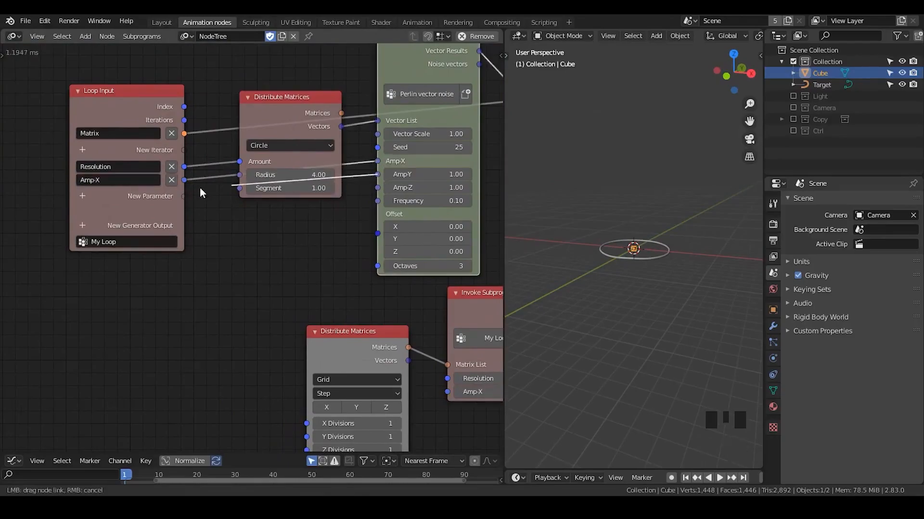
{"action": "mouse_move", "coordinate": [182, 183]}
{"action": "left_mouse_down"}
{"action": "mouse_move", "coordinate": [380, 195]}
{"action": "mouse_move", "coordinate": [187, 194]}
{"action": "left_mouse_up"}
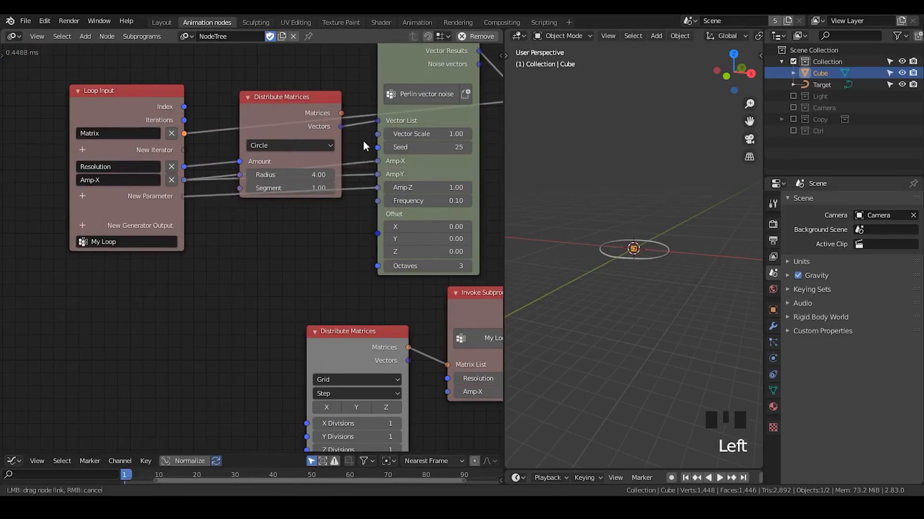
{"action": "left_click_drag", "start_coordinate": [379, 152], "coordinate": [184, 214]}
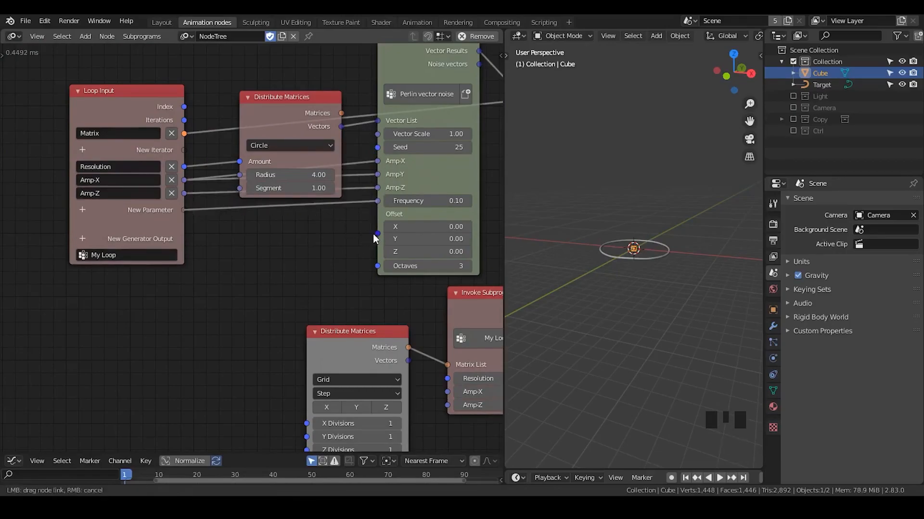
Step: Set My Loop's Frequency to 0.85 and Resolution to 25 on its Invoke Subprogram node
{"action": "middle_click_drag", "start_coordinate": [330, 300], "coordinate": [36, 168]}
{"action": "left_click_drag", "start_coordinate": [199, 287], "coordinate": [226, 287]}
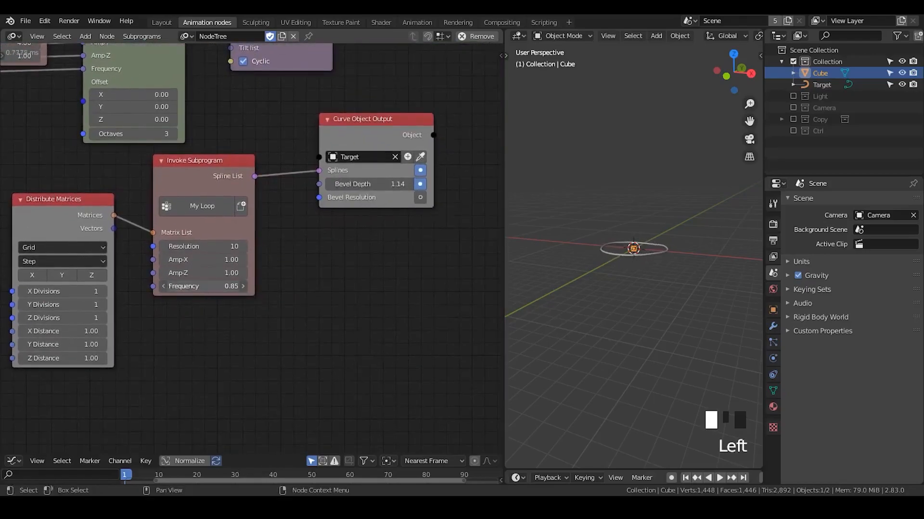
{"action": "left_click", "coordinate": [202, 246]}
{"action": "type", "text": "24"}
{"action": "left_click", "coordinate": [285, 256]}
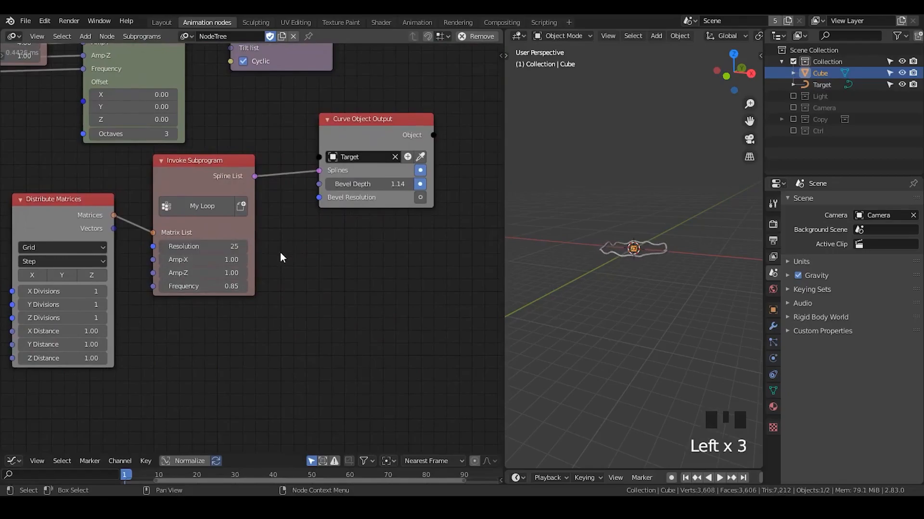
{"action": "scroll", "coordinate": [702, 289], "scroll_direction": "up", "scroll_amount": 3}
{"action": "middle_click_drag", "start_coordinate": [608, 299], "coordinate": [662, 284]}
Step: Rename the loop's Amp-X parameter to Amp-XY, and set My Loop's Amp-Z to 1.33 and Frequency to 0.19
{"action": "middle_click_drag", "start_coordinate": [166, 255], "coordinate": [473, 331]}
{"action": "left_click", "coordinate": [146, 124]}
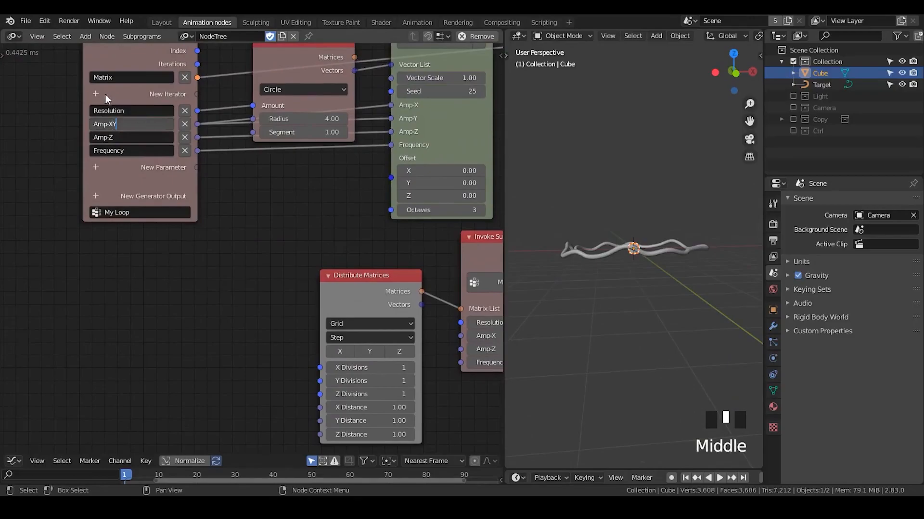
{"action": "left_click", "coordinate": [303, 229]}
{"action": "middle_click_drag", "start_coordinate": [345, 259], "coordinate": [105, 148]}
{"action": "mouse_move", "coordinate": [289, 234]}
{"action": "left_mouse_down"}
{"action": "mouse_move", "coordinate": [280, 233]}
{"action": "mouse_move", "coordinate": [289, 234]}
{"action": "mouse_move", "coordinate": [288, 249]}
{"action": "mouse_move", "coordinate": [276, 249]}
{"action": "mouse_move", "coordinate": [318, 248]}
{"action": "mouse_move", "coordinate": [263, 259]}
{"action": "mouse_move", "coordinate": [353, 245]}
{"action": "mouse_move", "coordinate": [292, 245]}
{"action": "left_mouse_up"}
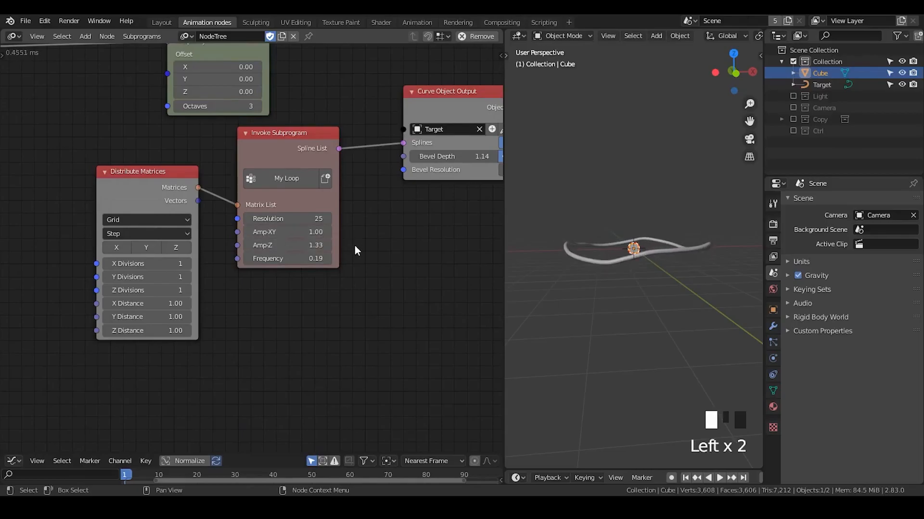
Step: Create a loop through My Loop's Spline List and link the list to the new loop's Invoke Subprogram node
{"action": "scroll", "coordinate": [368, 249], "scroll_direction": "down", "scroll_amount": 2}
{"action": "middle_click_drag", "start_coordinate": [367, 250], "coordinate": [314, 268]}
{"action": "left_click_drag", "start_coordinate": [120, 230], "coordinate": [96, 247]}
{"action": "left_click", "coordinate": [281, 196]}
{"action": "key", "text": "w"}
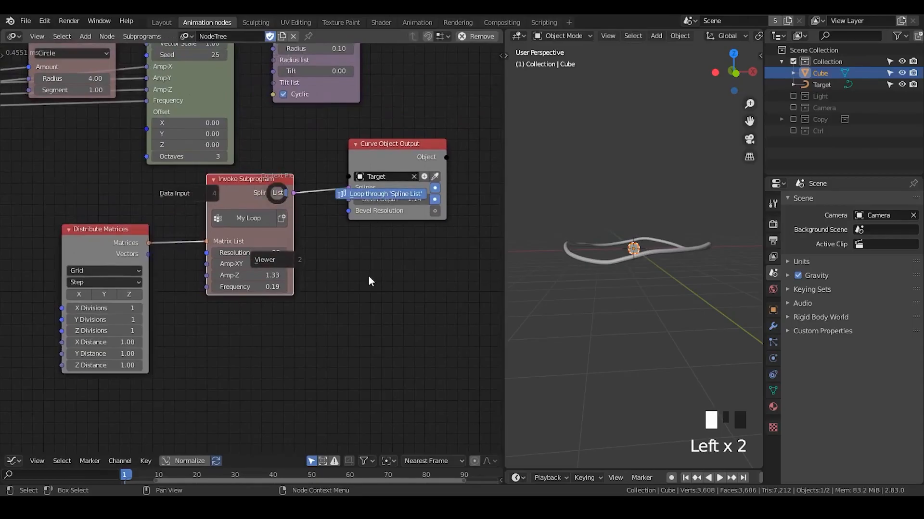
{"action": "left_click", "coordinate": [351, 336]}
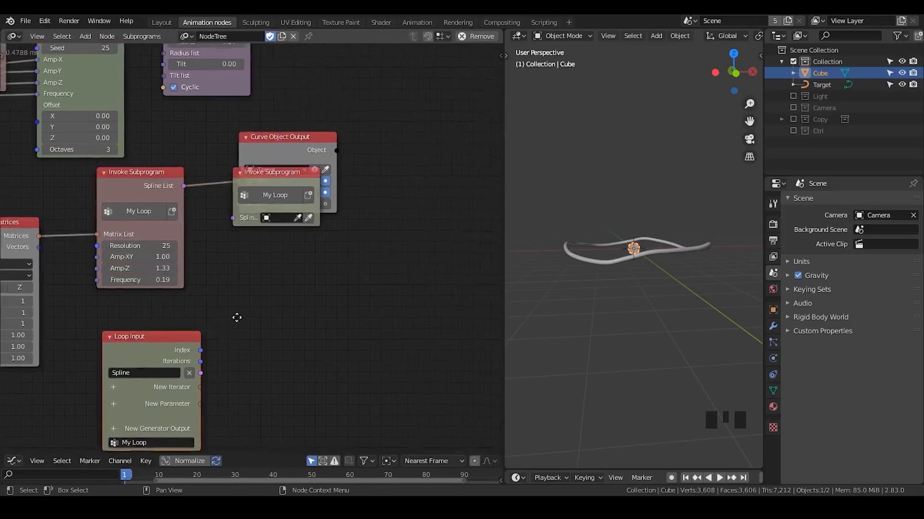
{"action": "left_click_drag", "start_coordinate": [244, 181], "coordinate": [275, 226]}
{"action": "left_click_drag", "start_coordinate": [175, 183], "coordinate": [247, 270]}
Step: Add a Follow Spline subprogram node beside the new Loop Input and link the loop's Spline to its Spline input
{"action": "left_click", "coordinate": [275, 336]}
{"action": "middle_click_drag", "start_coordinate": [274, 336], "coordinate": [276, 236]}
{"action": "key", "text": "ctrl+a"}
{"action": "type", "text": "follow"}
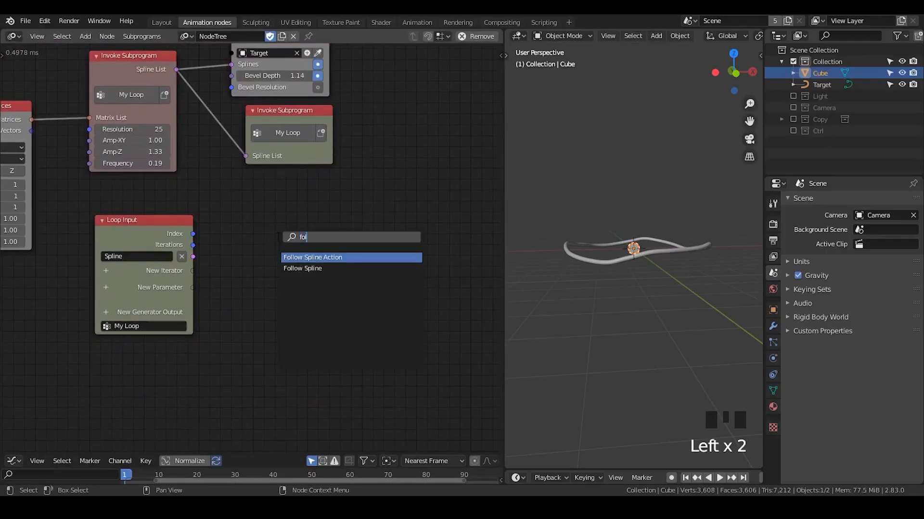
{"action": "key", "text": "Down"}
{"action": "key", "text": "Return"}
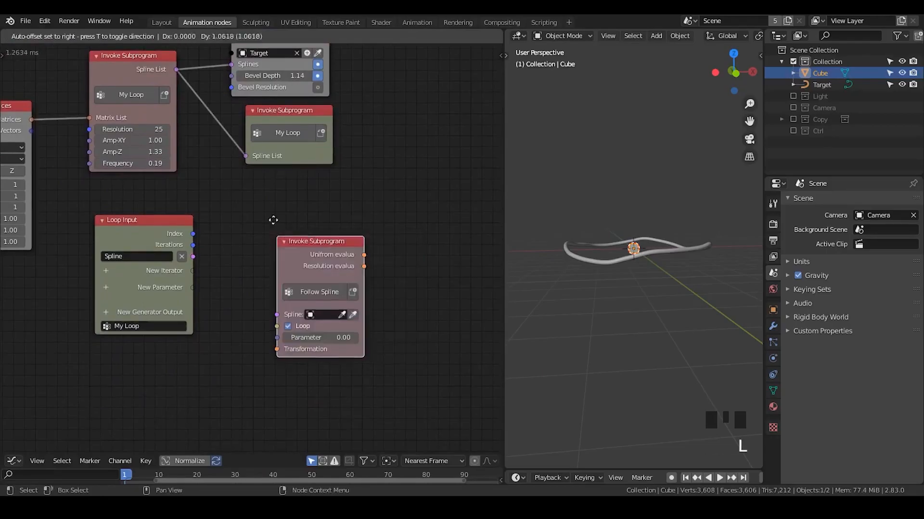
{"action": "left_click", "coordinate": [263, 204]}
{"action": "left_click_drag", "start_coordinate": [193, 259], "coordinate": [260, 279]}
{"action": "left_click_drag", "start_coordinate": [295, 218], "coordinate": [260, 224]}
{"action": "middle_click_drag", "start_coordinate": [344, 293], "coordinate": [261, 263]}
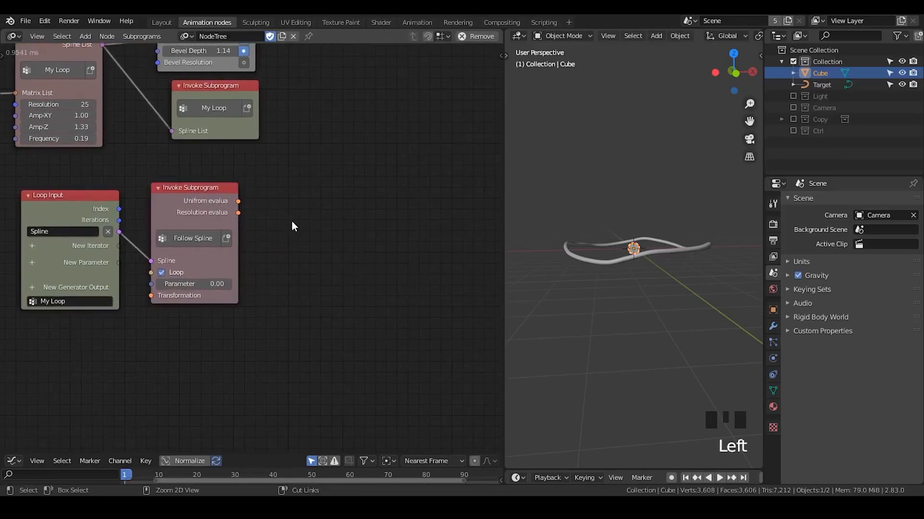
Step: Move Follow Spline farther from the Loop Input and add an Index Seed subprogram node between them
{"action": "key", "text": "g"}
{"action": "left_click", "coordinate": [458, 168]}
{"action": "key", "text": "ctrl+a"}
{"action": "type", "text": "index see"}
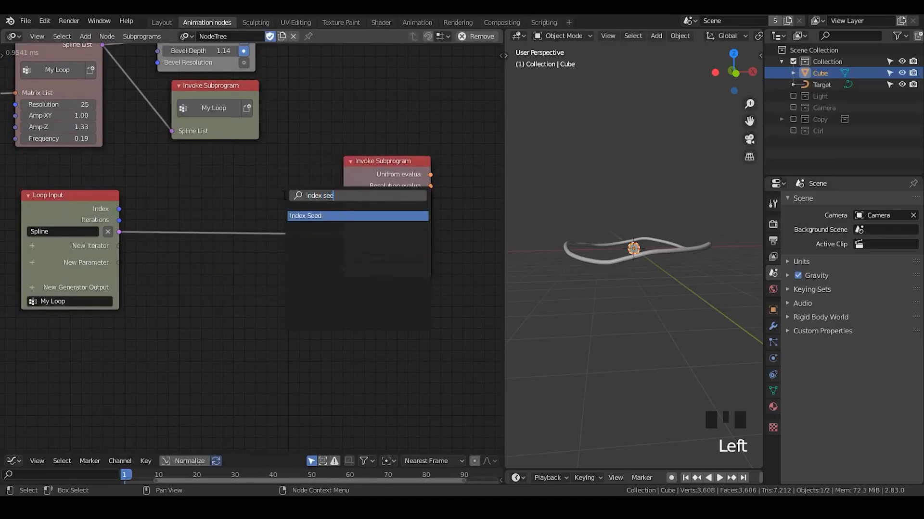
{"action": "key", "text": "Return"}
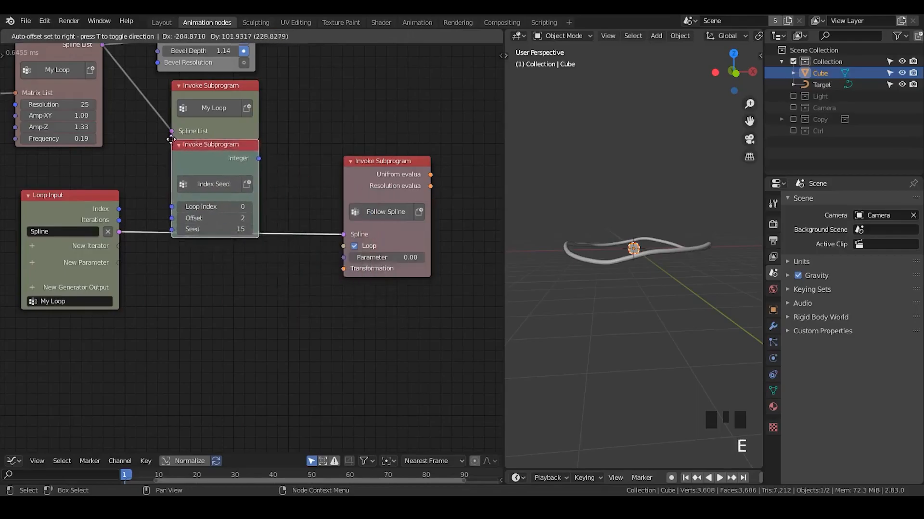
{"action": "left_click", "coordinate": [208, 120]}
Step: Shift the Loop Input, Index Seed and Follow Spline nodes down together to separate them from the nodes above
{"action": "left_click_drag", "start_coordinate": [452, 180], "coordinate": [12, 354]}
{"action": "key", "text": "g"}
{"action": "key", "text": "y"}
{"action": "left_click", "coordinate": [236, 327]}
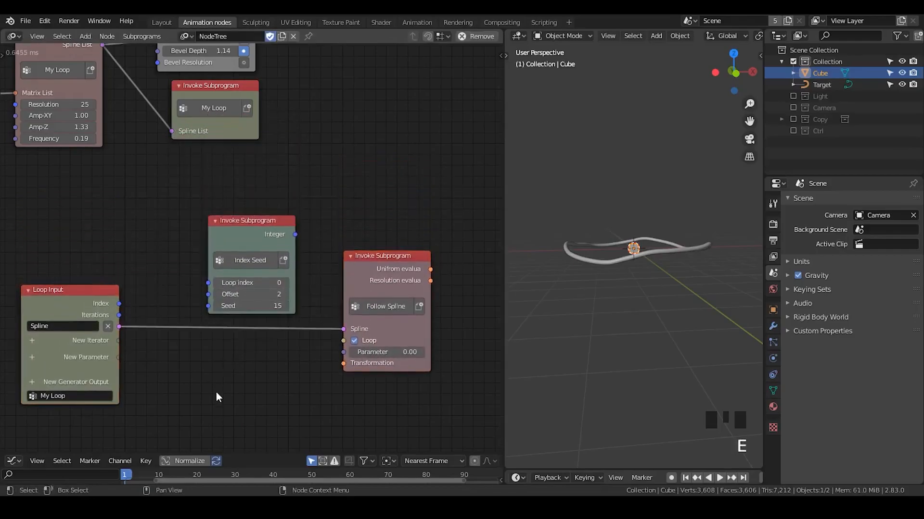
Step: Link the loop's Index to Index Seed's Loop Index and expose its Seed as a loop parameter
{"action": "middle_click_drag", "start_coordinate": [216, 391], "coordinate": [254, 329]}
{"action": "left_click_drag", "start_coordinate": [157, 243], "coordinate": [150, 295]}
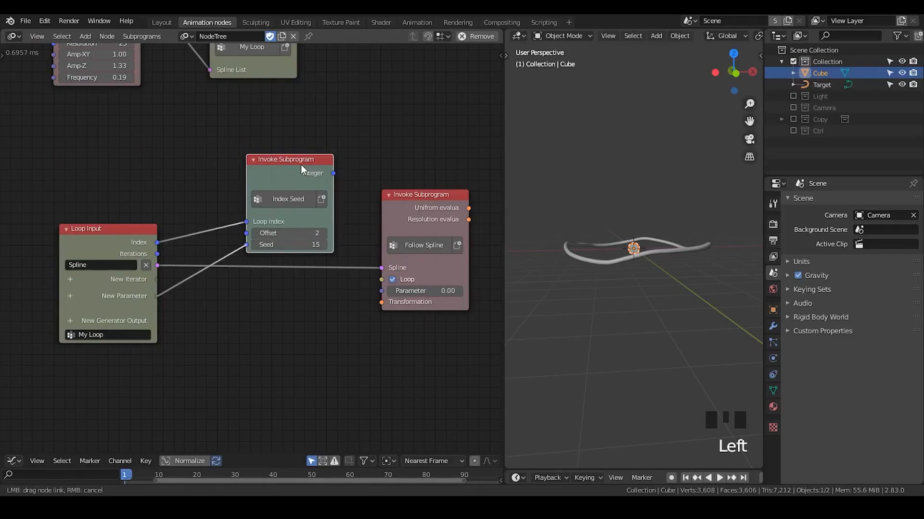
{"action": "left_click_drag", "start_coordinate": [153, 295], "coordinate": [157, 295]}
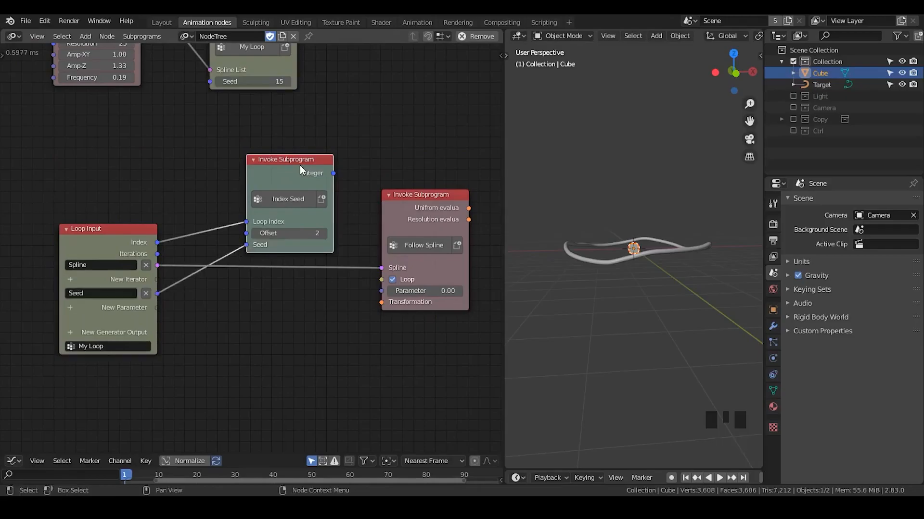
Step: Try linking Index Seed's Integer output to Follow Spline's Parameter input
{"action": "left_click_drag", "start_coordinate": [296, 173], "coordinate": [385, 292]}
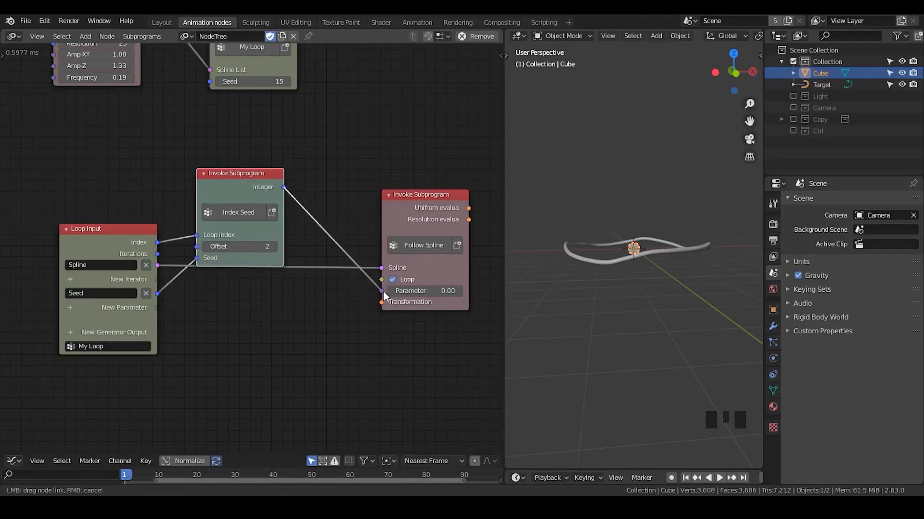
{"action": "left_click_drag", "start_coordinate": [383, 292], "coordinate": [392, 203]}
{"action": "middle_click_drag", "start_coordinate": [319, 337], "coordinate": [215, 316]}
{"action": "left_click", "coordinate": [353, 219]}
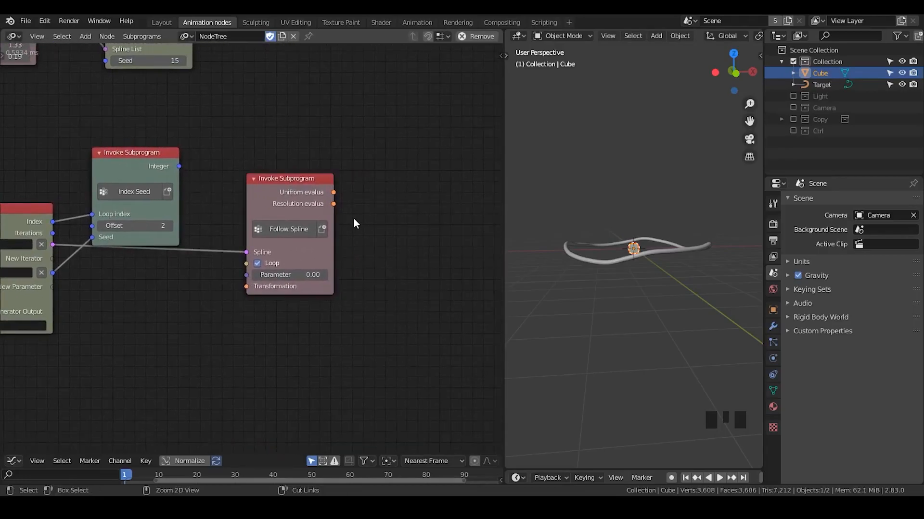
{"action": "key", "text": "ctrl+a"}
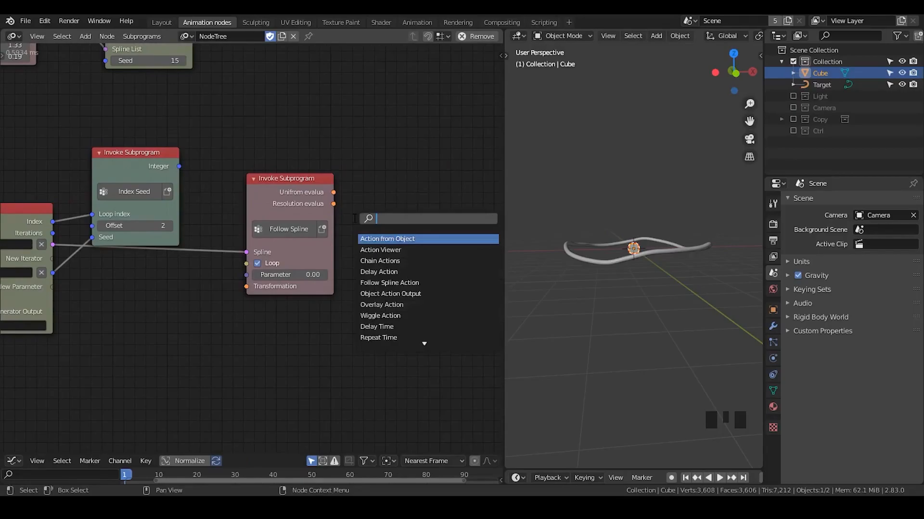
{"action": "type", "text": "random euler"}
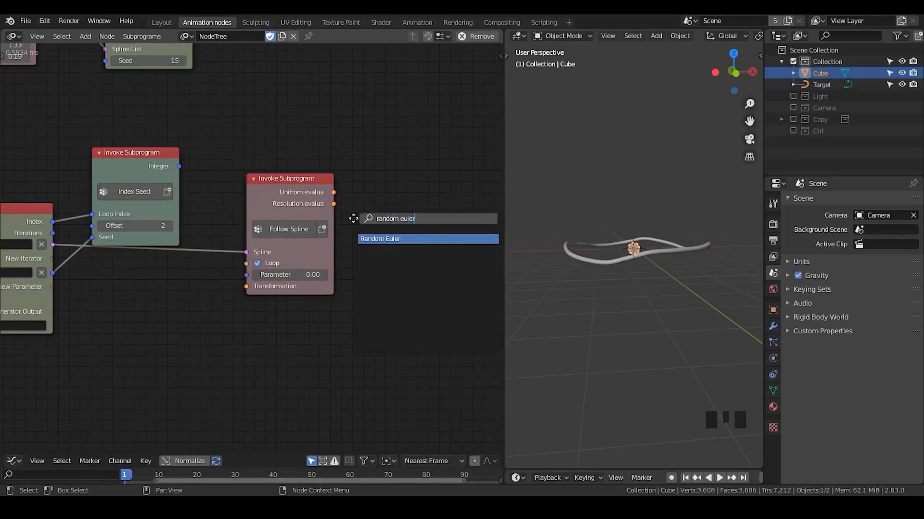
{"action": "key", "text": "Return"}
{"action": "left_click", "coordinate": [355, 216]}
{"action": "key", "text": "x"}
Step: Add a Compose Matrix node beside the Follow Spline node
{"action": "key", "text": "ctrl+a"}
{"action": "type", "text": "random math"}
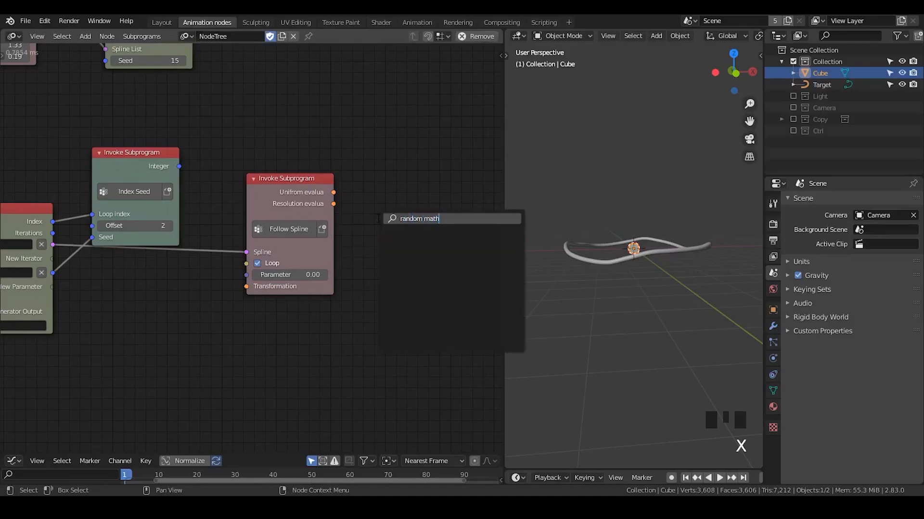
{"action": "key", "text": "BackSpace"}
{"action": "key", "text": "BackSpace"}
{"action": "key", "text": "BackSpace"}
{"action": "key", "text": "BackSpace"}
{"action": "key", "text": "BackSpace"}
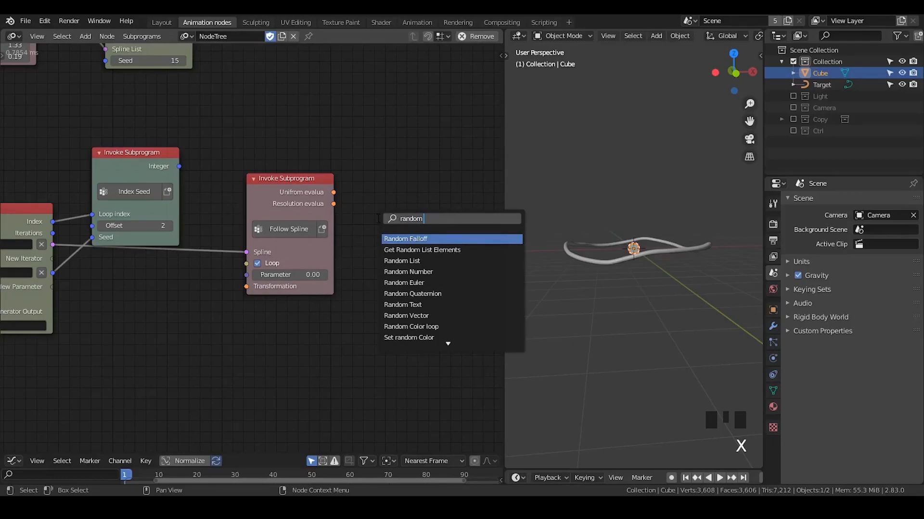
{"action": "key", "text": "BackSpace"}
{"action": "key", "text": "BackSpace"}
{"action": "key", "text": "BackSpace"}
{"action": "key", "text": "BackSpace"}
{"action": "key", "text": "BackSpace"}
{"action": "key", "text": "BackSpace"}
{"action": "type", "text": "compose"}
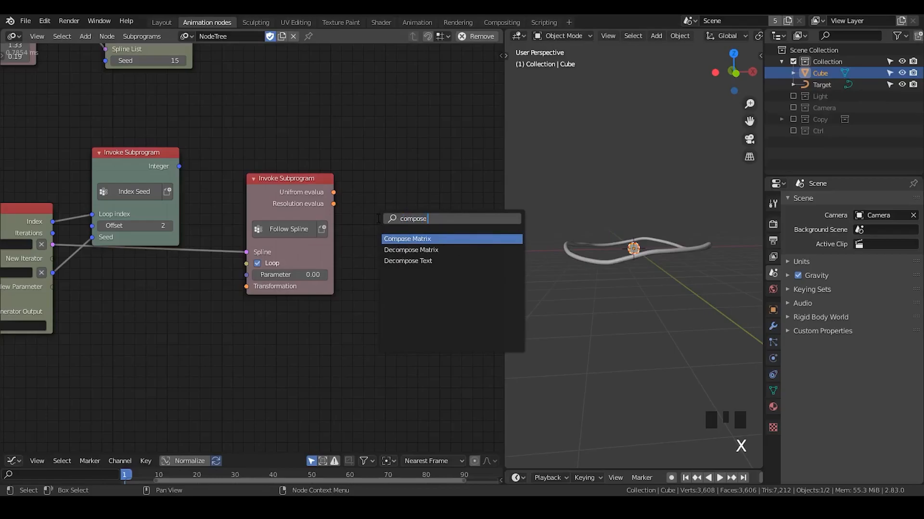
{"action": "key", "text": "Return"}
{"action": "left_click", "coordinate": [364, 189]}
Step: Add a min-max loop subprogram node and link Index Seed's Integer output to its Seed
{"action": "key", "text": "ctrl+a"}
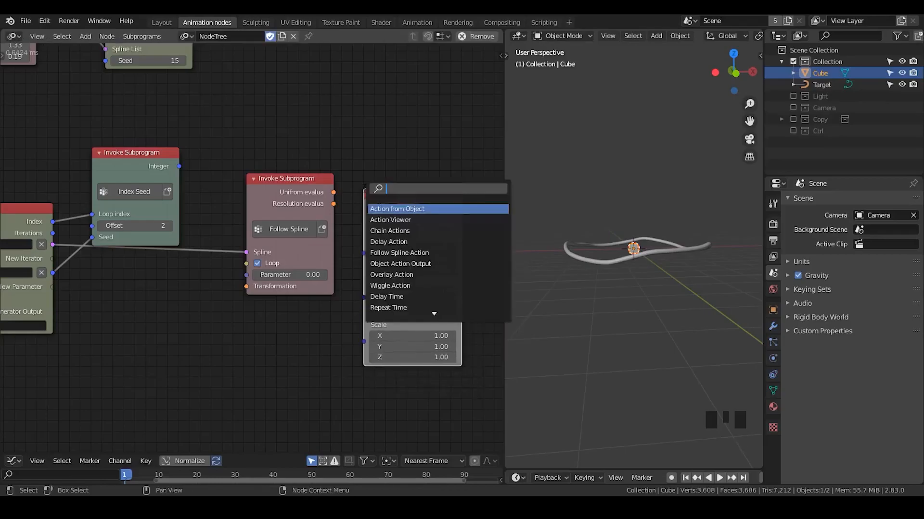
{"action": "type", "text": "min-max"}
{"action": "key", "text": "Down"}
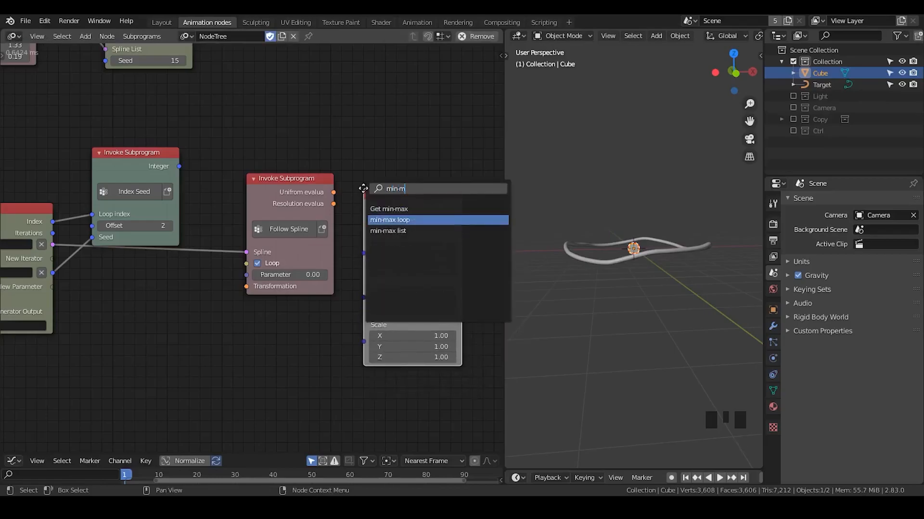
{"action": "key", "text": "Return"}
{"action": "left_click", "coordinate": [234, 298]}
{"action": "middle_click_drag", "start_coordinate": [185, 290], "coordinate": [229, 232]}
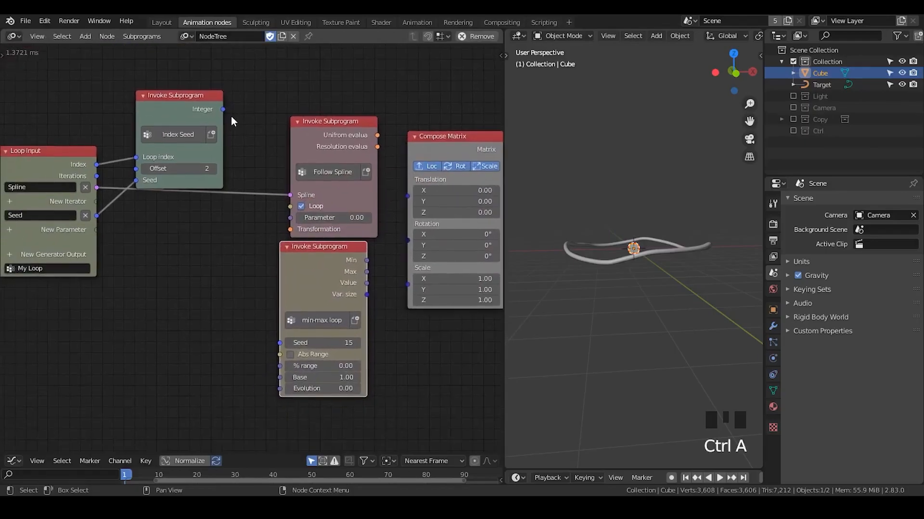
{"action": "left_click_drag", "start_coordinate": [217, 111], "coordinate": [280, 343]}
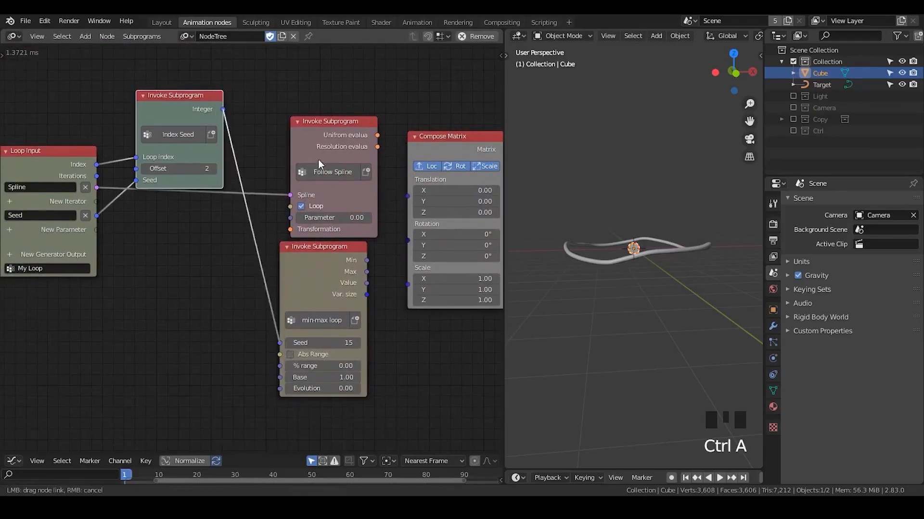
Step: Rearrange the nodes so that Compose Matrix sits between the min-max loop and Follow Spline nodes
{"action": "left_click_drag", "start_coordinate": [320, 142], "coordinate": [475, 117]}
{"action": "middle_click_drag", "start_coordinate": [356, 255], "coordinate": [245, 265]}
{"action": "left_click_drag", "start_coordinate": [368, 123], "coordinate": [470, 140]}
{"action": "left_click_drag", "start_coordinate": [317, 184], "coordinate": [315, 258]}
{"action": "middle_click_drag", "start_coordinate": [265, 288], "coordinate": [306, 248]}
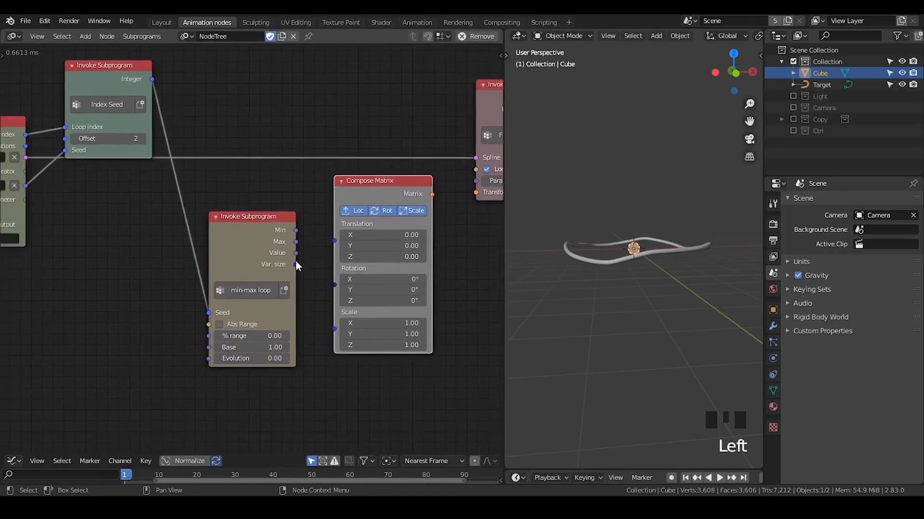
Step: Link the min-max loop's Var. size to Compose Matrix's Scale and turn off the matrix's Loc component
{"action": "left_click_drag", "start_coordinate": [295, 264], "coordinate": [335, 325]}
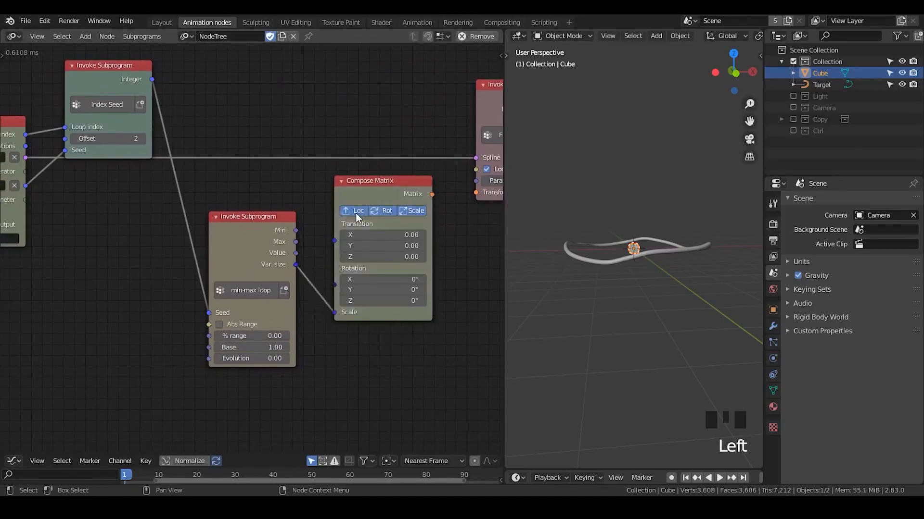
{"action": "left_click", "coordinate": [356, 212]}
{"action": "left_click_drag", "start_coordinate": [249, 225], "coordinate": [234, 272]}
Step: Add an Euler Wiggle node and place it just below the Compose Matrix node
{"action": "key", "text": "ctrl+a"}
{"action": "type", "text": "euler wiggle"}
{"action": "key", "text": "Return"}
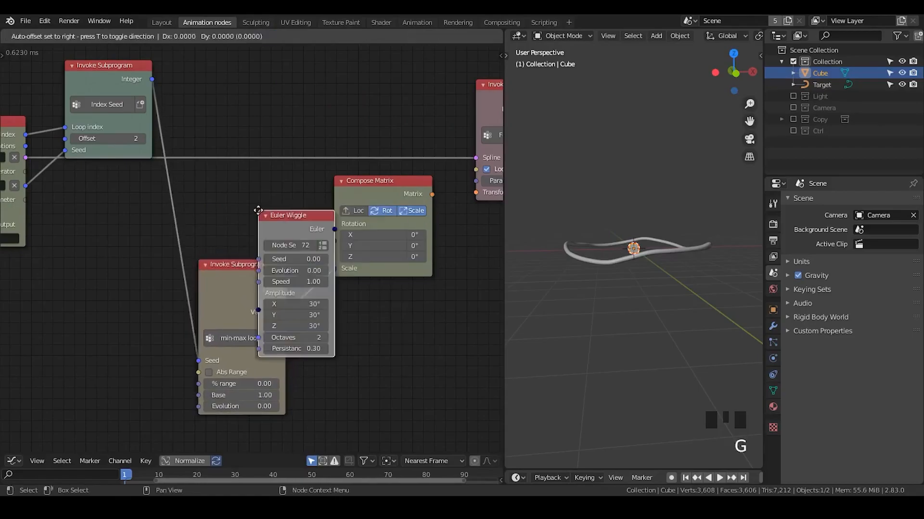
{"action": "left_click", "coordinate": [207, 176]}
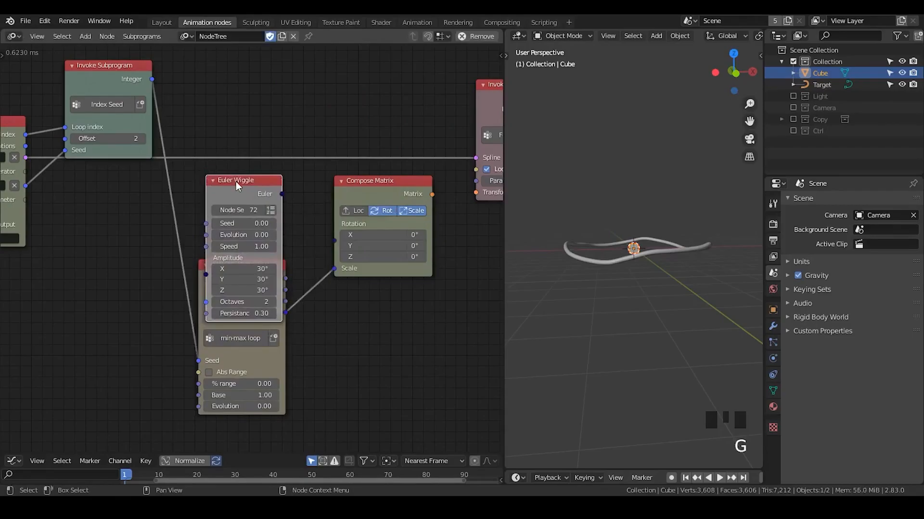
{"action": "left_click_drag", "start_coordinate": [225, 184], "coordinate": [432, 248]}
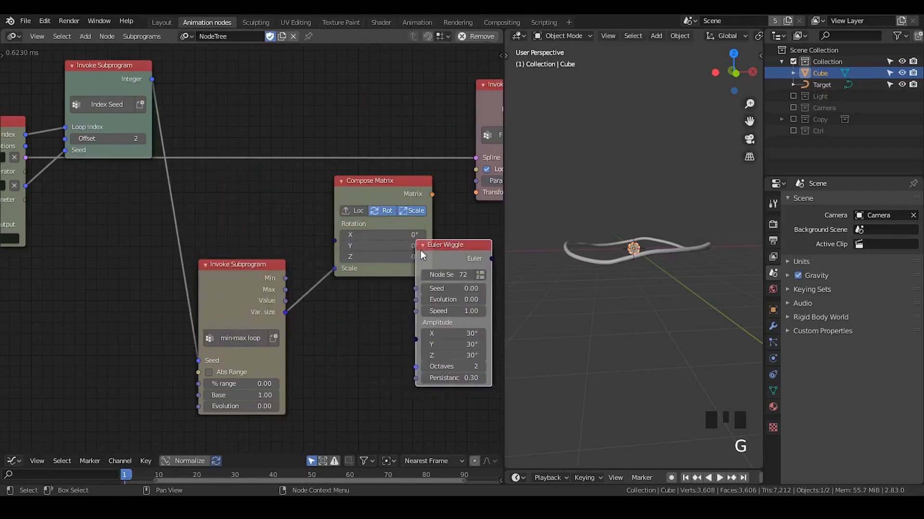
Step: Duplicate the min-max loop node and try linking the copy's Var. size to Euler Wiggle's Amplitude
{"action": "key", "text": "shift+d"}
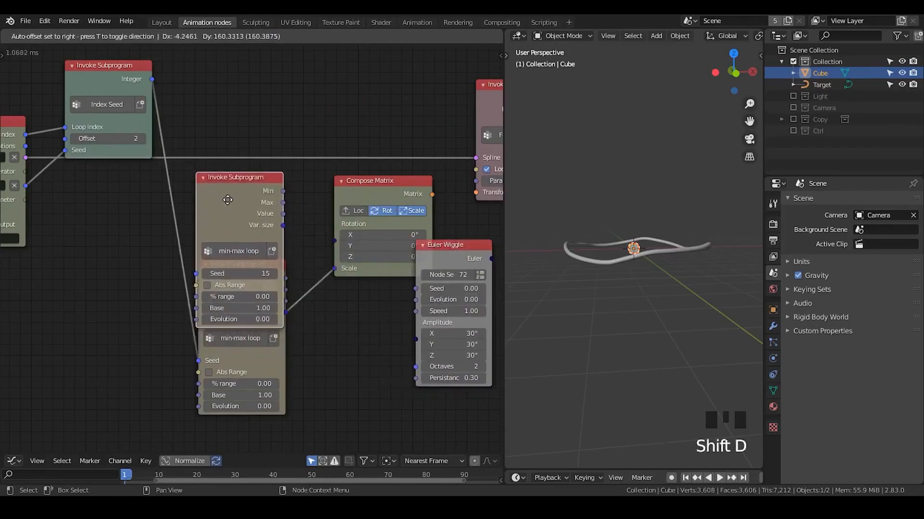
{"action": "left_click", "coordinate": [230, 205]}
{"action": "middle_click_drag", "start_coordinate": [159, 310], "coordinate": [198, 313]}
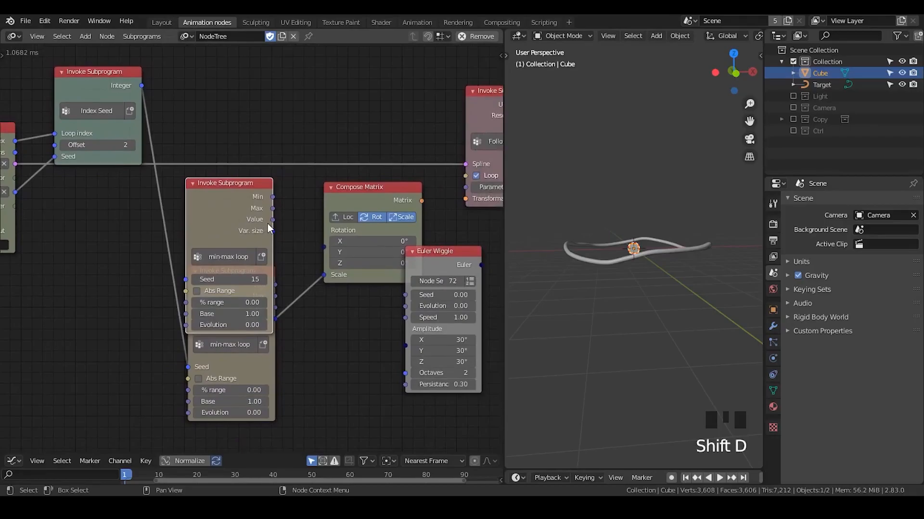
{"action": "left_click_drag", "start_coordinate": [272, 232], "coordinate": [400, 345]}
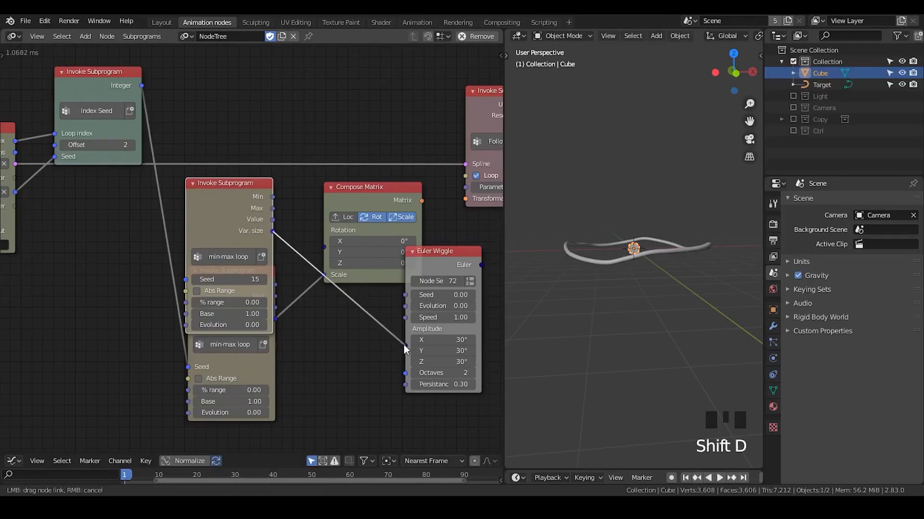
{"action": "left_click_drag", "start_coordinate": [404, 346], "coordinate": [377, 319]}
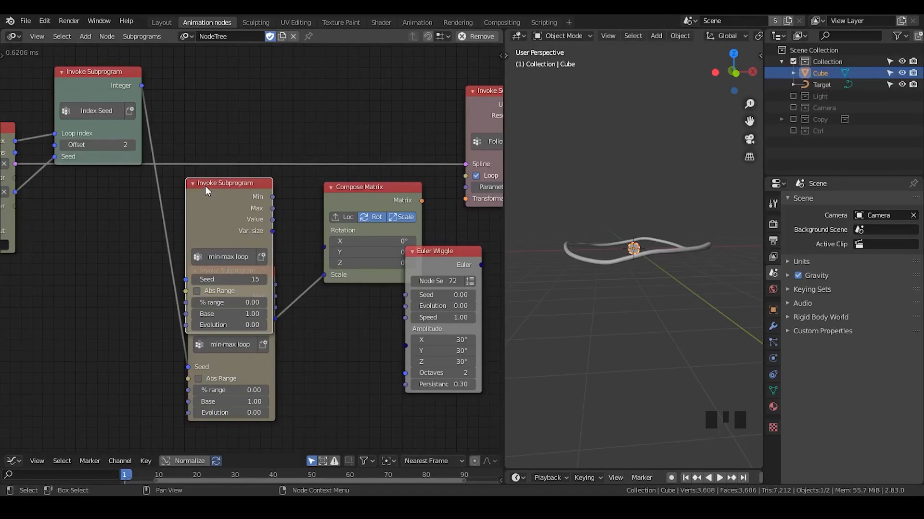
Step: Delete the duplicated min-max loop node and add a Vector from Value node and a Vector to Euler node
{"action": "key", "text": "ctrl+a"}
{"action": "type", "text": "vec"}
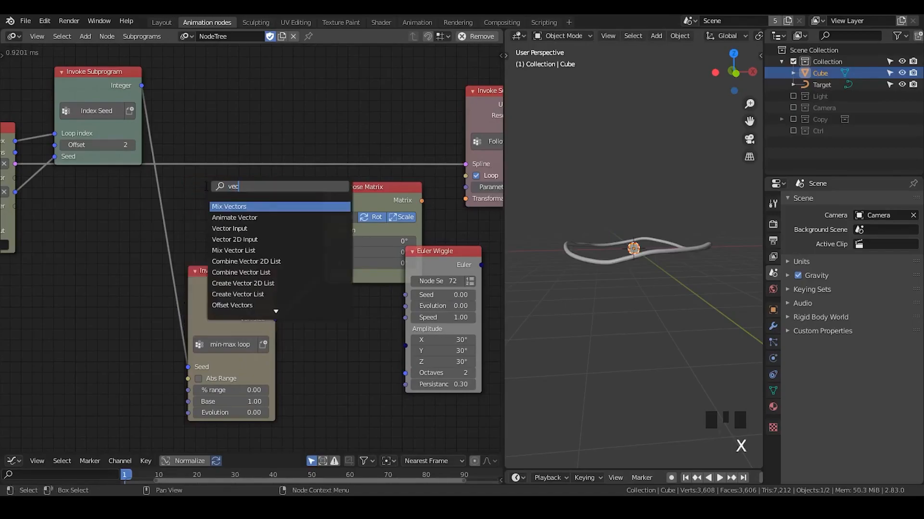
{"action": "type", "text": "tor from"}
{"action": "key", "text": "Return"}
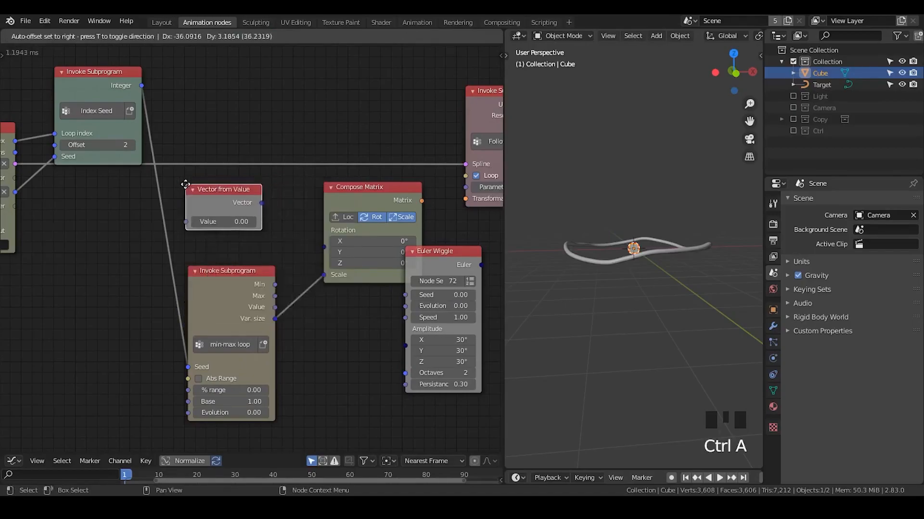
{"action": "key", "text": "ctrl+a"}
{"action": "type", "text": "vector to"}
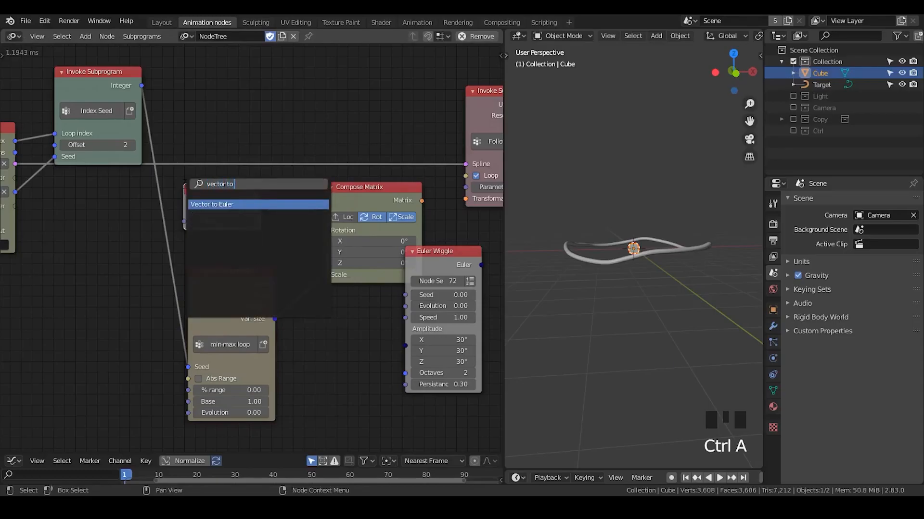
{"action": "key", "text": "Return"}
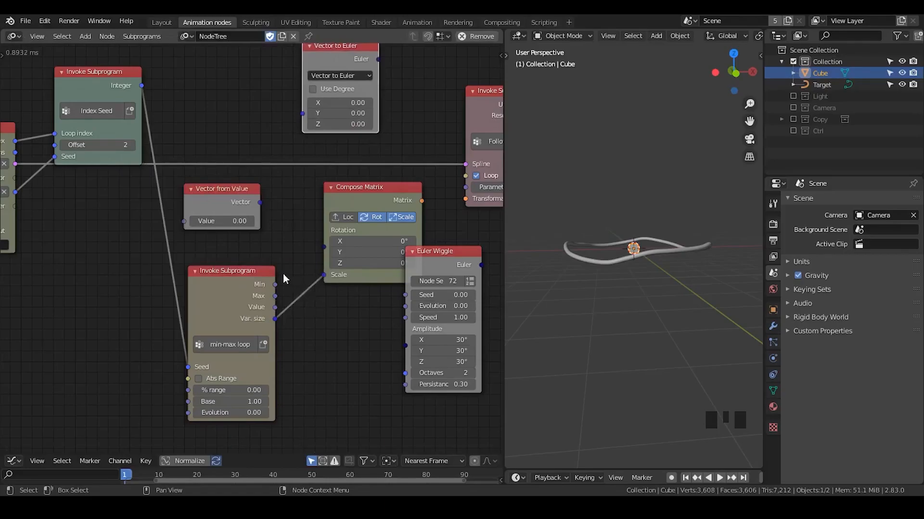
Step: Link Vector from Value to Vector to Euler and expose its Value on Loop Input as a parameter named Random Rotation
{"action": "middle_click_drag", "start_coordinate": [284, 279], "coordinate": [353, 331]}
{"action": "left_click_drag", "start_coordinate": [330, 255], "coordinate": [372, 166]}
{"action": "left_click_drag", "start_coordinate": [254, 273], "coordinate": [82, 261]}
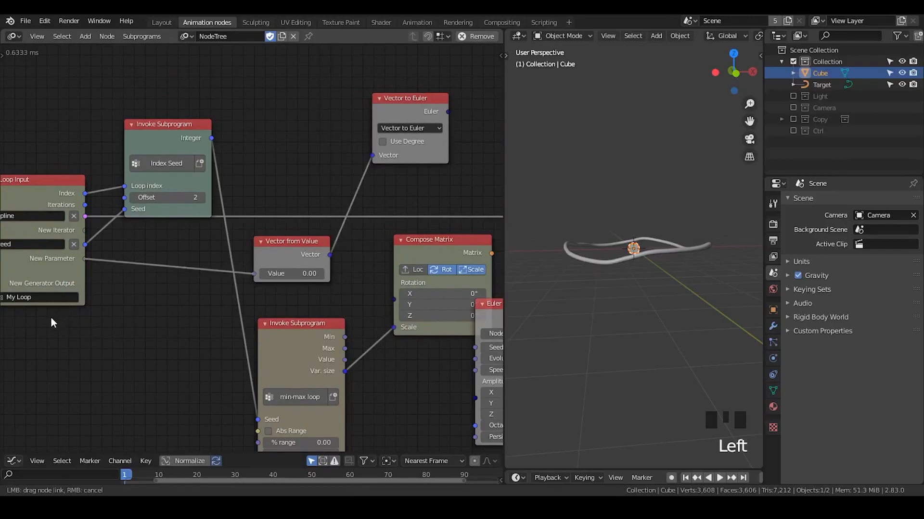
{"action": "left_click_drag", "start_coordinate": [44, 266], "coordinate": [43, 263]}
{"action": "scroll", "coordinate": [43, 263], "scroll_direction": "down", "scroll_amount": 1}
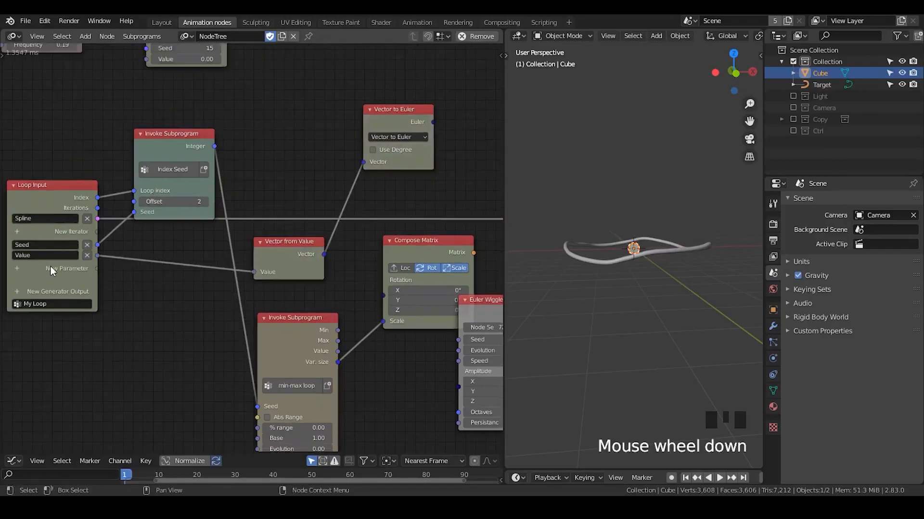
{"action": "left_click", "coordinate": [53, 255]}
{"action": "type", "text": "Random Rotation"}
{"action": "key", "text": "Return"}
Step: Set the default value of Loop Input's Random Rotation parameter to 6.28 in the advanced node settings
{"action": "left_click", "coordinate": [68, 192]}
{"action": "key", "text": "n"}
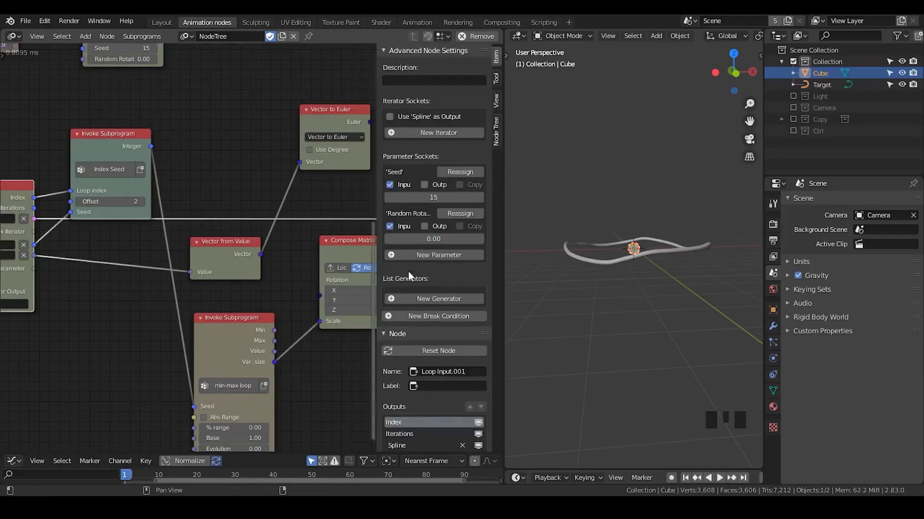
{"action": "left_click", "coordinate": [429, 52]}
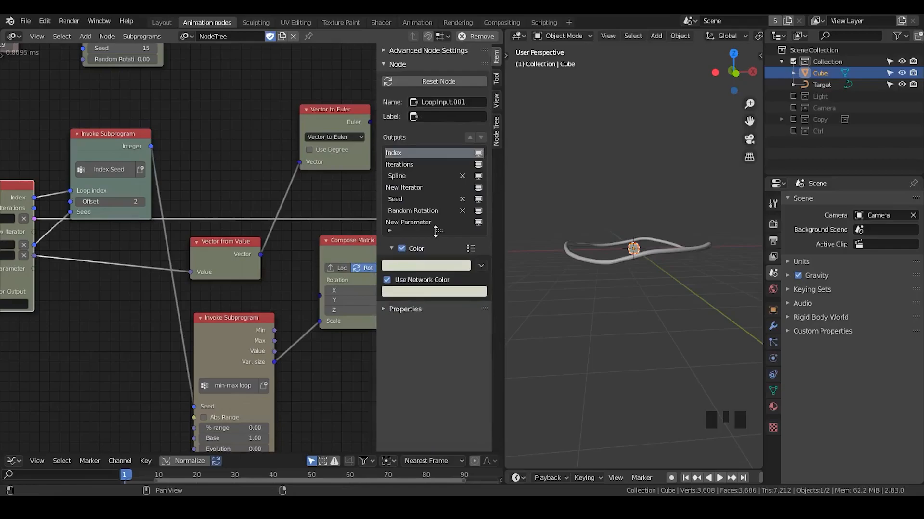
{"action": "left_click", "coordinate": [396, 64]}
{"action": "left_click", "coordinate": [398, 51]}
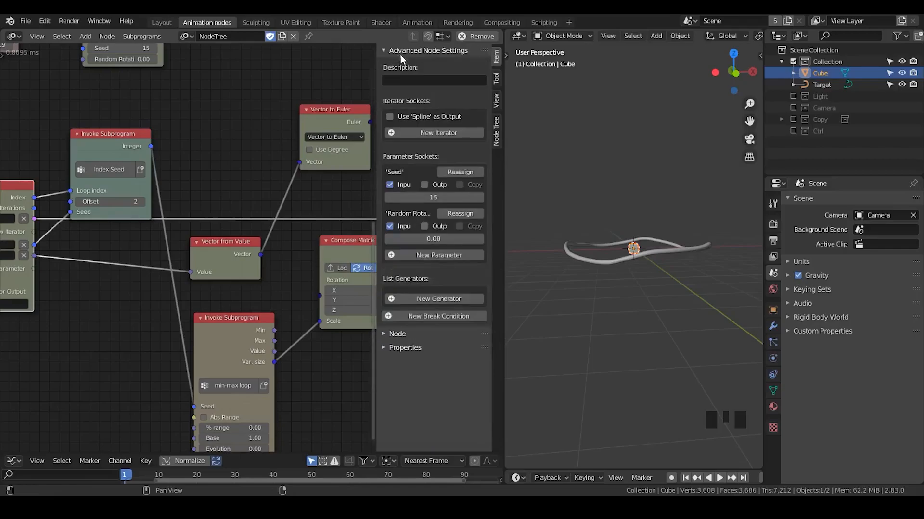
{"action": "left_click", "coordinate": [442, 237]}
{"action": "type", "text": "6.28"}
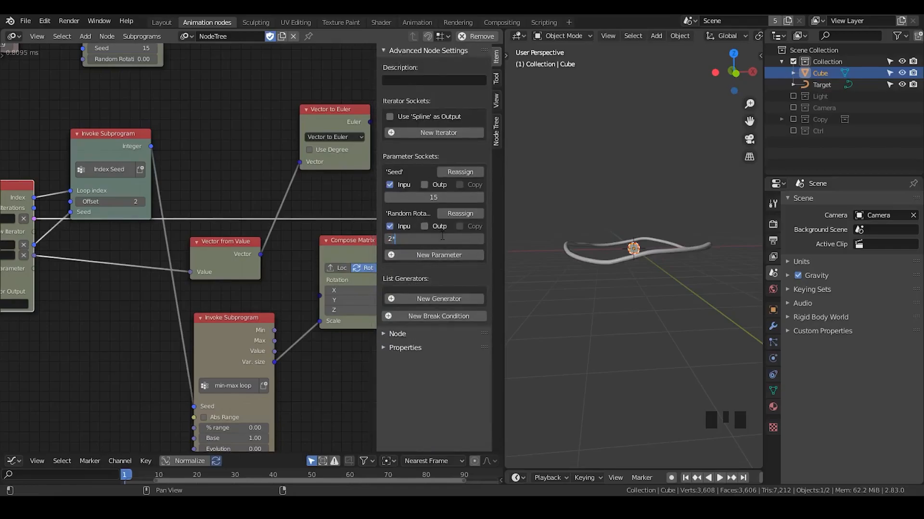
{"action": "key", "text": "Return"}
{"action": "key", "text": "n"}
Step: Link Vector to Euler to Euler Wiggle's Amplitude, then collapse both vector nodes and line them up beside Loop Input
{"action": "middle_click_drag", "start_coordinate": [350, 331], "coordinate": [255, 291]}
{"action": "left_click_drag", "start_coordinate": [336, 82], "coordinate": [363, 332]}
{"action": "left_click", "coordinate": [164, 202]}
{"action": "left_click_drag", "start_coordinate": [166, 204], "coordinate": [49, 222]}
{"action": "left_click", "coordinate": [274, 70]}
{"action": "left_click_drag", "start_coordinate": [274, 70], "coordinate": [150, 215]}
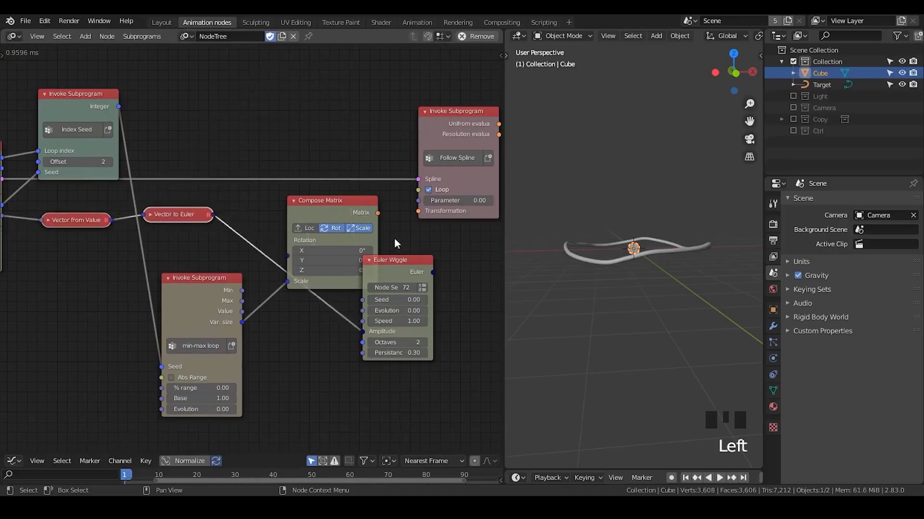
Step: Place Euler Wiggle ahead of Compose Matrix and link its Euler output to the matrix's Rotation
{"action": "left_click_drag", "start_coordinate": [391, 259], "coordinate": [262, 110]}
{"action": "left_click_drag", "start_coordinate": [325, 220], "coordinate": [406, 255]}
{"action": "left_click_drag", "start_coordinate": [311, 121], "coordinate": [366, 291]}
Step: Link Index Seed's Integer to Euler Wiggle's Seed, then collapse Euler Wiggle in line with Vector to Euler
{"action": "left_click", "coordinate": [86, 109]}
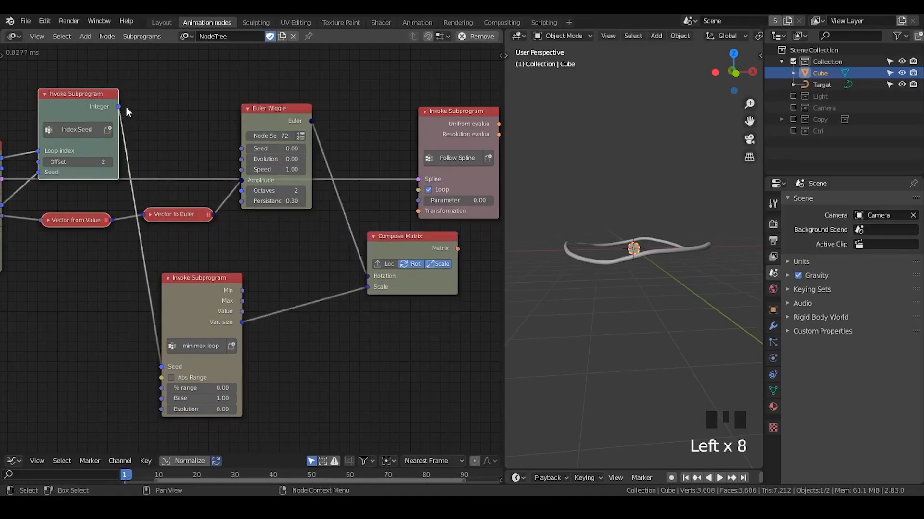
{"action": "middle_click_drag", "start_coordinate": [87, 209], "coordinate": [166, 236]}
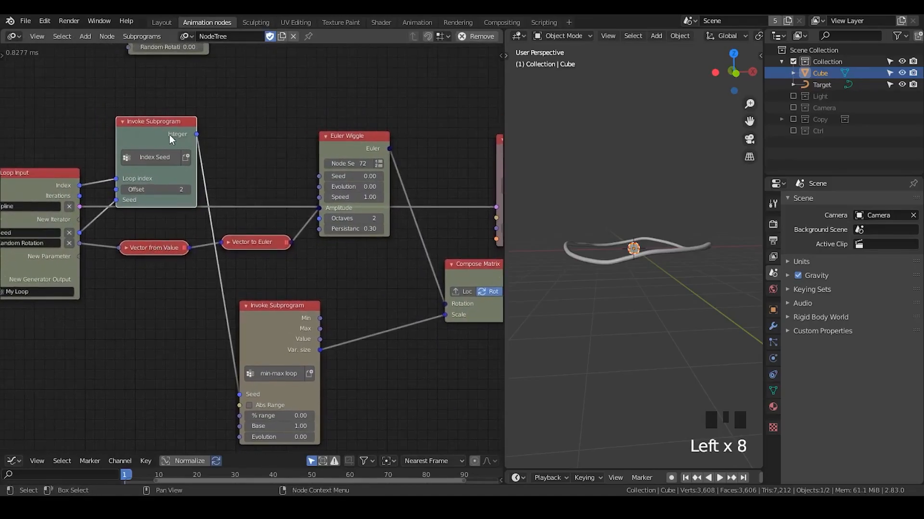
{"action": "left_click_drag", "start_coordinate": [196, 134], "coordinate": [319, 176]}
{"action": "left_click_drag", "start_coordinate": [345, 143], "coordinate": [341, 239]}
{"action": "left_click", "coordinate": [328, 176]}
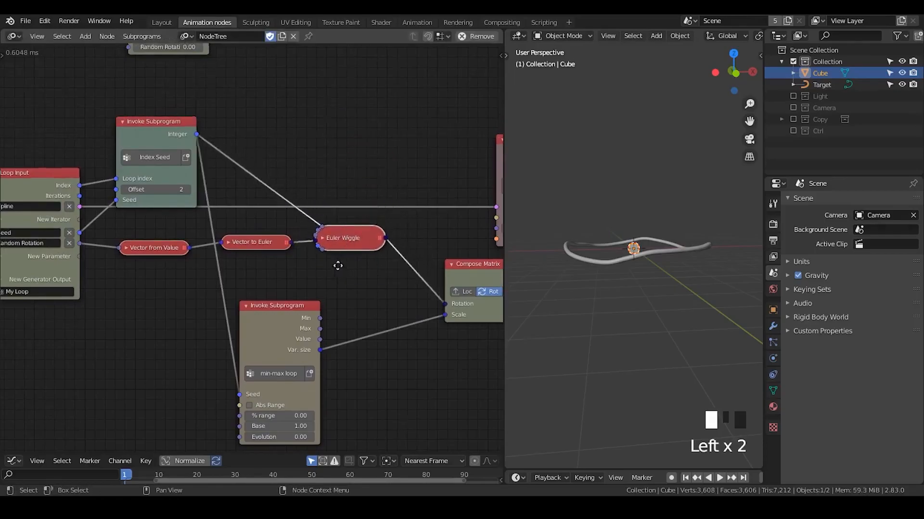
Step: Expose the min-max loop's % range on Loop Input as a parameter named Size % range
{"action": "middle_click_drag", "start_coordinate": [341, 268], "coordinate": [207, 175]}
{"action": "left_click_drag", "start_coordinate": [134, 209], "coordinate": [127, 168]}
{"action": "middle_click_drag", "start_coordinate": [108, 212], "coordinate": [323, 303]}
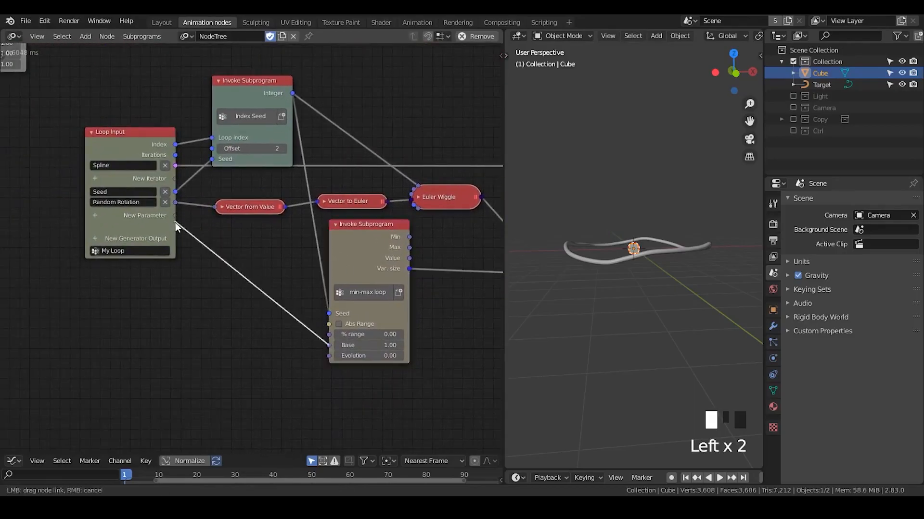
{"action": "left_click", "coordinate": [330, 333]}
{"action": "left_click_drag", "start_coordinate": [330, 334], "coordinate": [174, 217]}
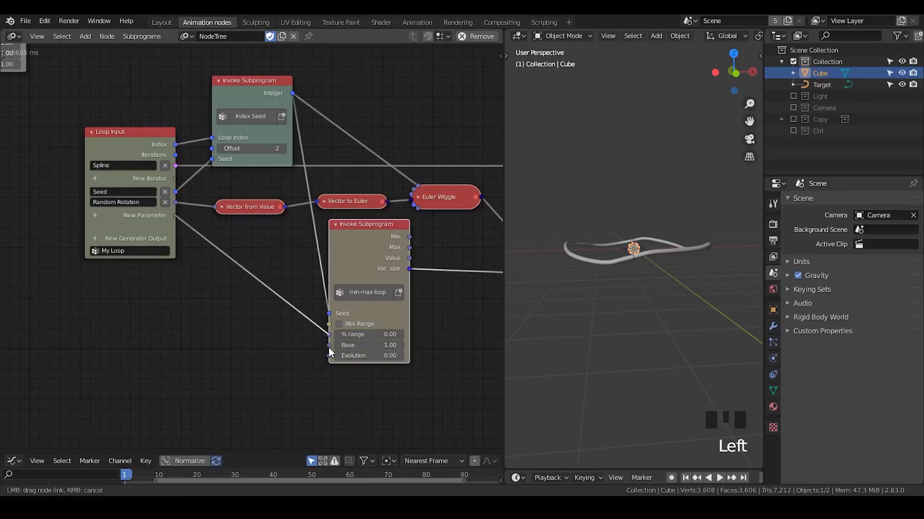
{"action": "left_click_drag", "start_coordinate": [329, 349], "coordinate": [329, 350]}
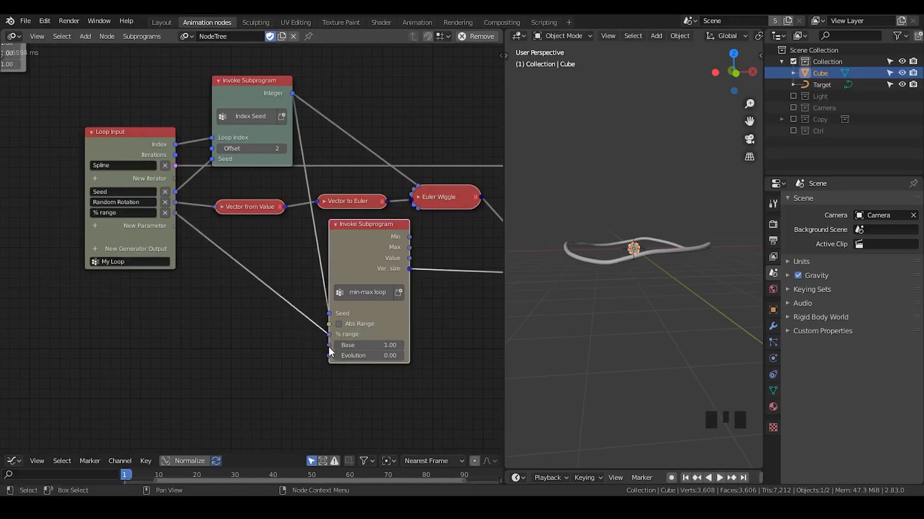
{"action": "double_click", "coordinate": [117, 215]}
{"action": "key", "text": "Home"}
{"action": "type", "text": "Size"}
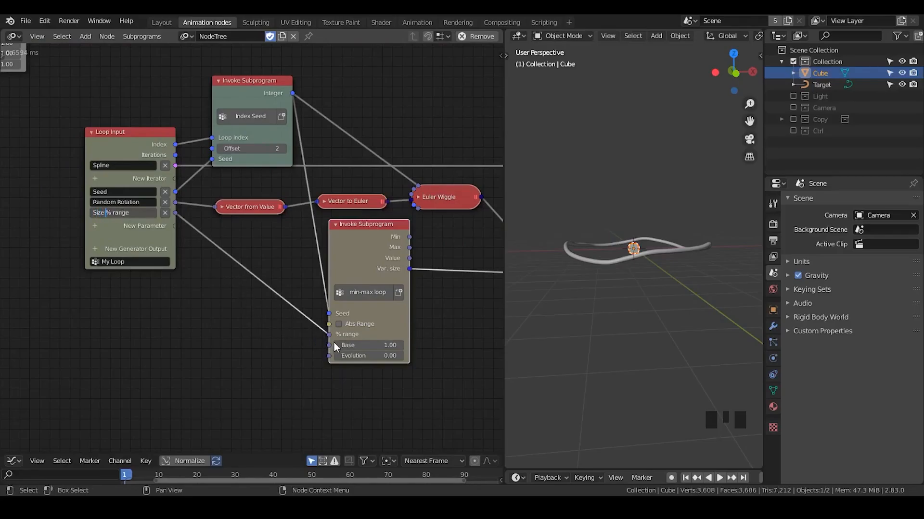
{"action": "key", "text": "Return"}
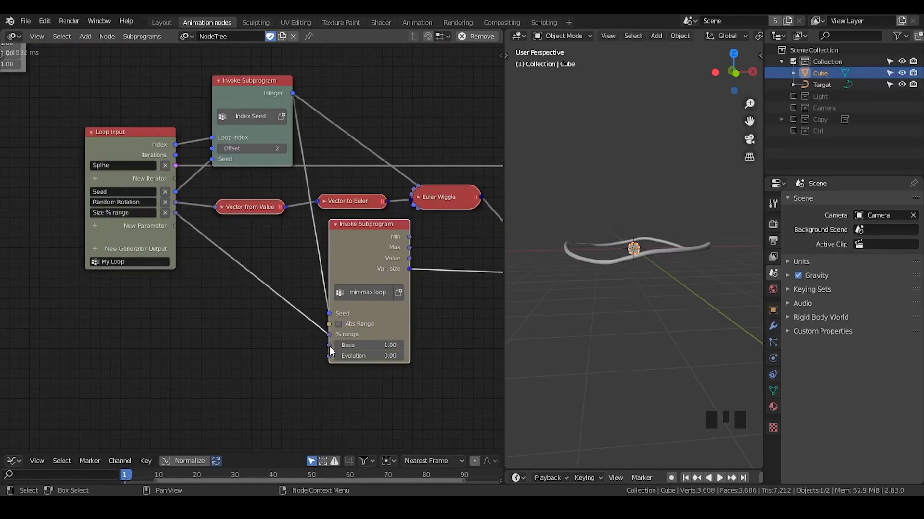
Step: Expose the min-max loop's Base on Loop Input as a parameter named Size base
{"action": "left_click_drag", "start_coordinate": [329, 347], "coordinate": [174, 229]}
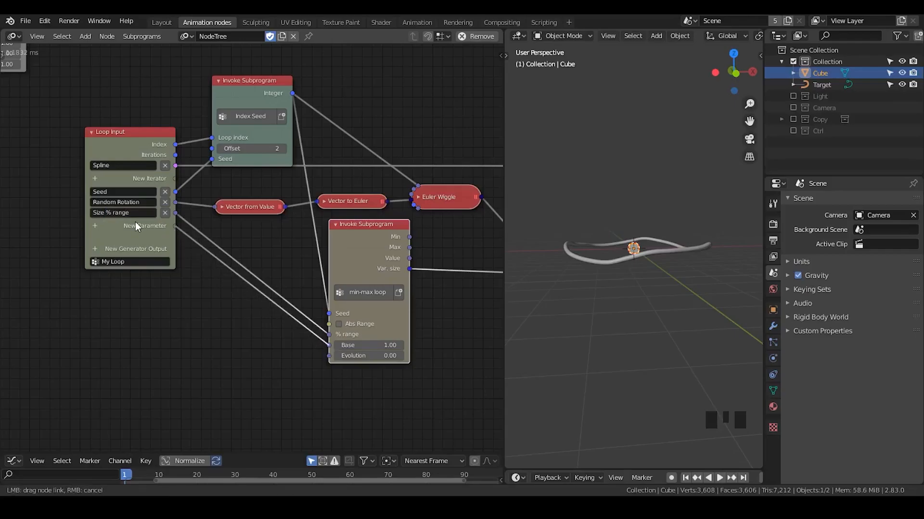
{"action": "left_click_drag", "start_coordinate": [135, 222], "coordinate": [135, 222]}
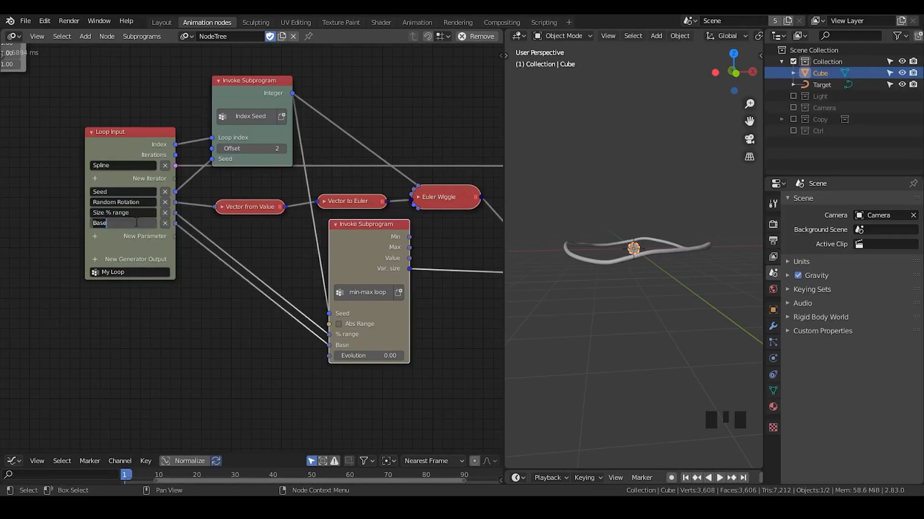
{"action": "type", "text": "Size bas"}
Step: Collapse and tidy the min-max loop and Compose Matrix nodes, and link the matrix to Follow Spline's Transformation
{"action": "left_click", "coordinate": [334, 224]}
{"action": "left_click", "coordinate": [333, 224]}
{"action": "left_click_drag", "start_coordinate": [357, 226], "coordinate": [335, 230]}
{"action": "middle_click_drag", "start_coordinate": [405, 269], "coordinate": [198, 267]}
{"action": "left_click_drag", "start_coordinate": [353, 223], "coordinate": [279, 218]}
{"action": "left_click", "coordinate": [299, 209]}
{"action": "left_click_drag", "start_coordinate": [358, 217], "coordinate": [385, 196]}
{"action": "left_click_drag", "start_coordinate": [236, 195], "coordinate": [221, 193]}
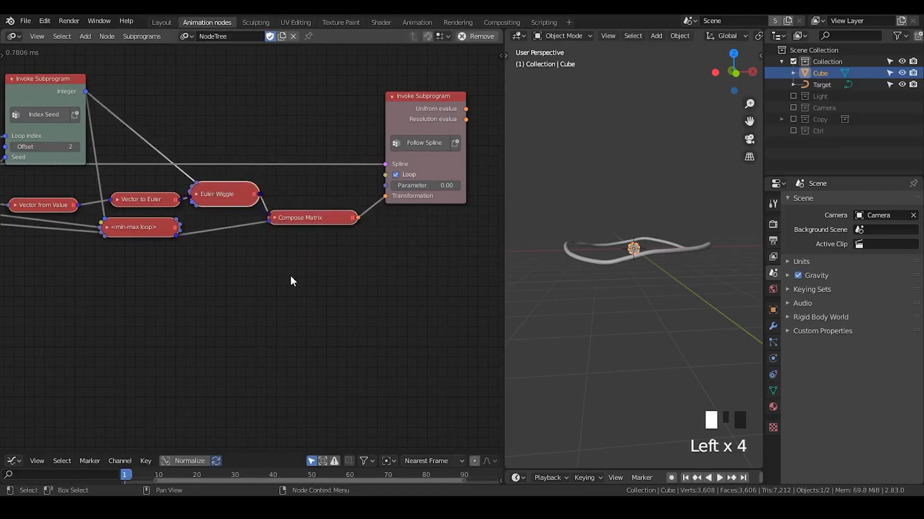
Step: Add a Matrix List generator output to the loop and place its node below Compose Matrix
{"action": "middle_click_drag", "start_coordinate": [359, 161], "coordinate": [253, 203]}
{"action": "scroll", "coordinate": [269, 301], "scroll_direction": "down", "scroll_amount": 1}
{"action": "middle_click_drag", "start_coordinate": [274, 295], "coordinate": [431, 253]}
{"action": "middle_click_drag", "start_coordinate": [207, 264], "coordinate": [244, 258]}
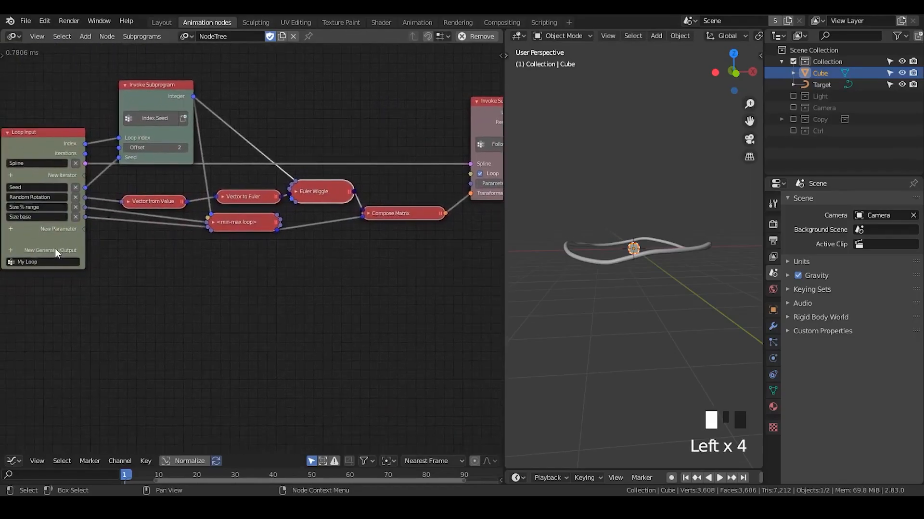
{"action": "left_click", "coordinate": [10, 249]}
{"action": "type", "text": "matrix"}
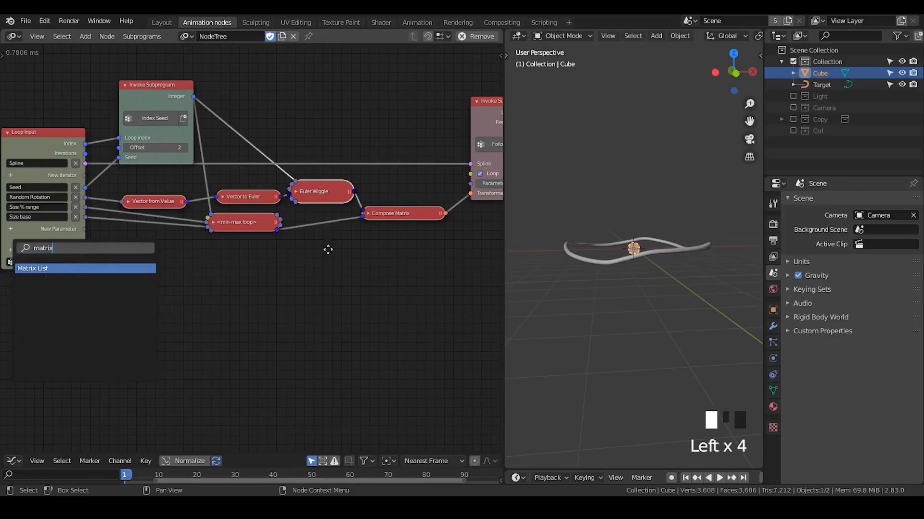
{"action": "key", "text": "Return"}
{"action": "left_click", "coordinate": [428, 243]}
{"action": "middle_click_drag", "start_coordinate": [412, 245], "coordinate": [385, 279]}
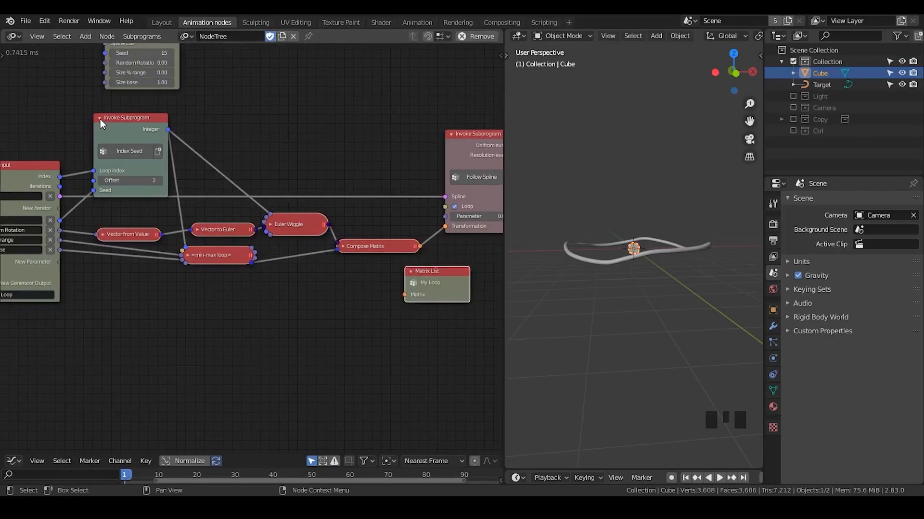
Step: Collapse Index Seed above Vector from Value and enclose all the collapsed transformation nodes in a new Frame
{"action": "left_click", "coordinate": [99, 117]}
{"action": "left_click_drag", "start_coordinate": [123, 117], "coordinate": [123, 216]}
{"action": "left_click_drag", "start_coordinate": [380, 210], "coordinate": [124, 290]}
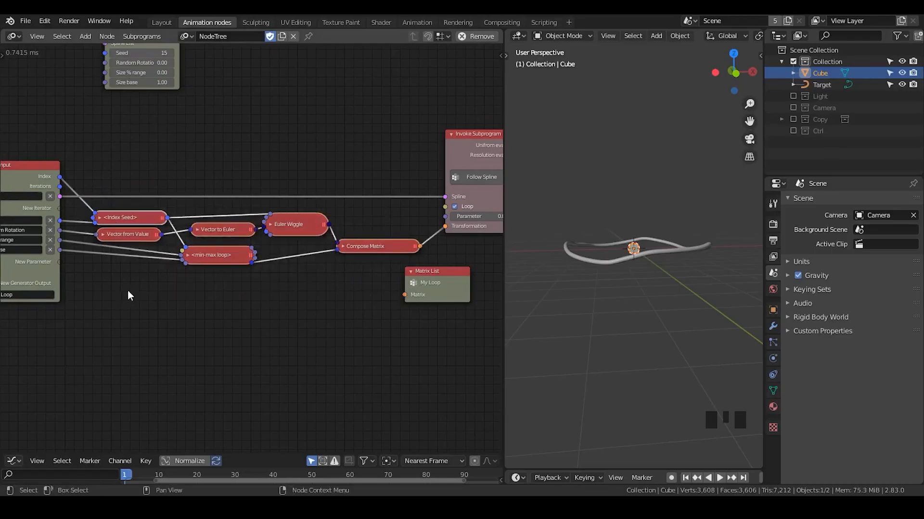
{"action": "key", "text": "shift+a"}
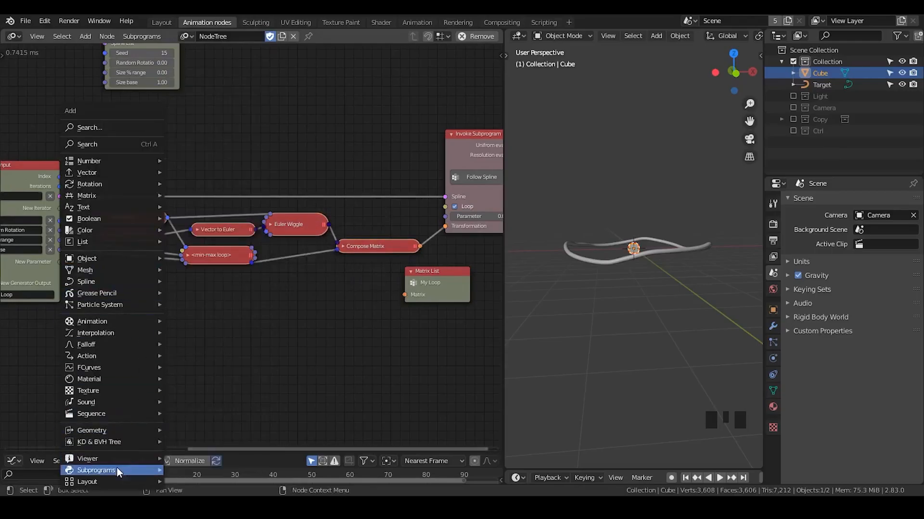
{"action": "mouse_move", "coordinate": [118, 469]}
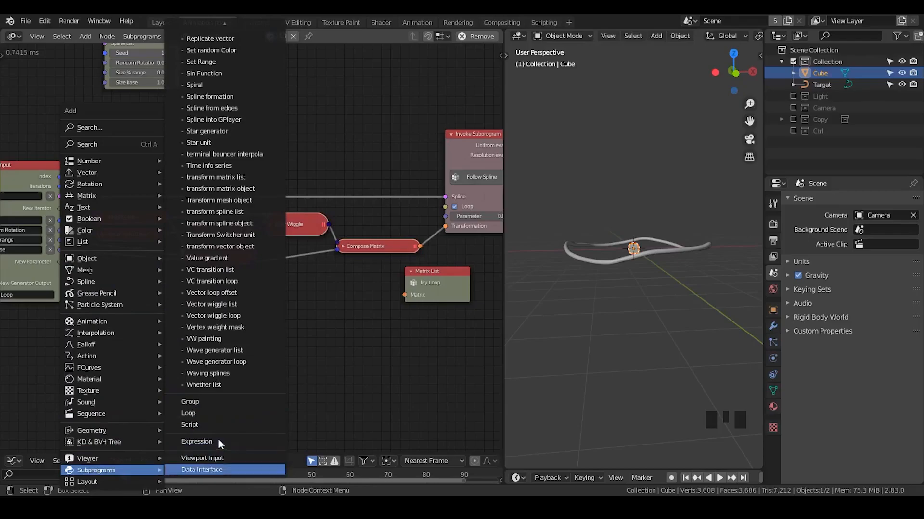
{"action": "mouse_move", "coordinate": [221, 33]}
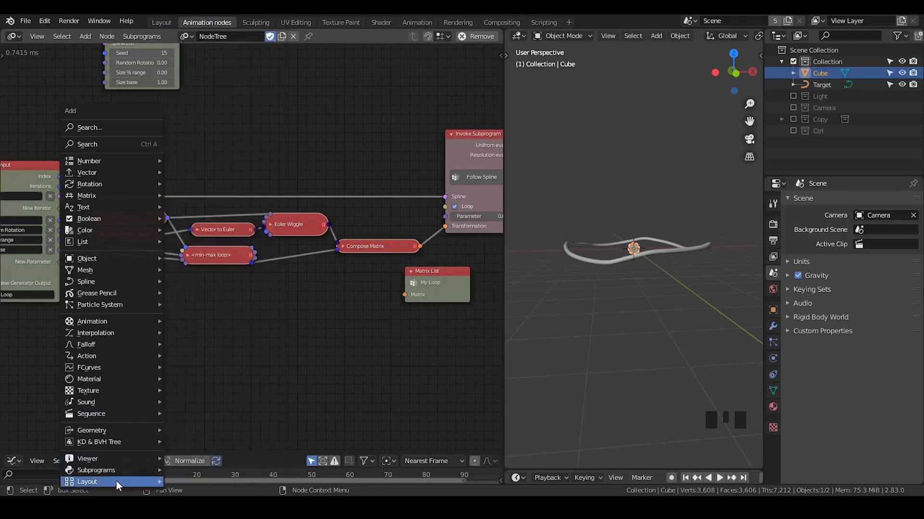
{"action": "left_click", "coordinate": [193, 469]}
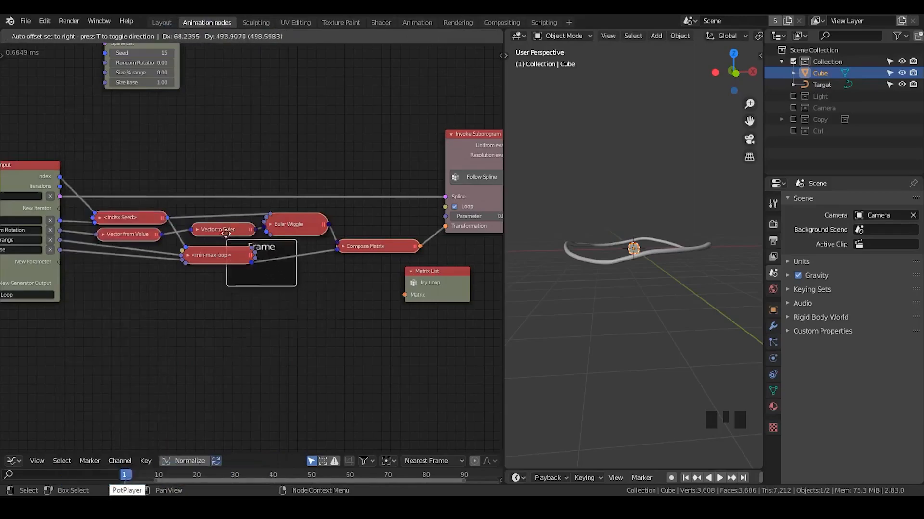
{"action": "left_click", "coordinate": [217, 279]}
{"action": "left_click_drag", "start_coordinate": [374, 207], "coordinate": [103, 263]}
{"action": "left_click_drag", "start_coordinate": [301, 224], "coordinate": [324, 226]}
Step: Move the Matrix List node beyond Follow Spline and link Follow Spline's uniform evaluation output to it
{"action": "left_click_drag", "start_coordinate": [441, 281], "coordinate": [492, 283]}
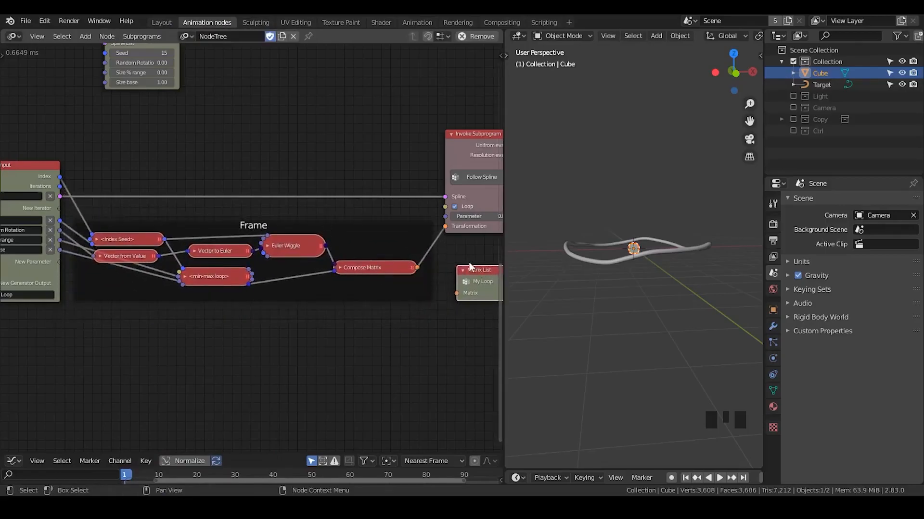
{"action": "middle_click_drag", "start_coordinate": [458, 282], "coordinate": [256, 293]}
{"action": "left_click_drag", "start_coordinate": [256, 292], "coordinate": [381, 175]}
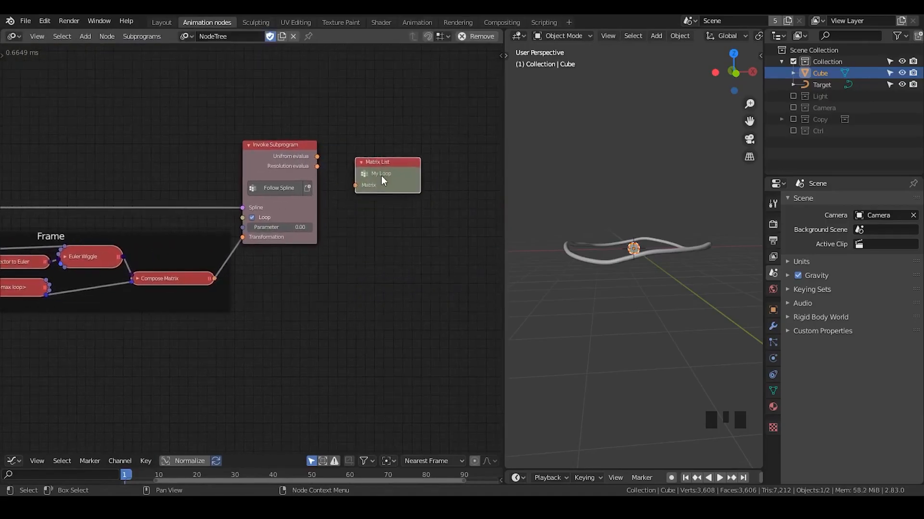
{"action": "left_click_drag", "start_coordinate": [315, 156], "coordinate": [377, 172]}
Step: Move the frame with its nodes farther down, clear of the Spline link
{"action": "middle_click_drag", "start_coordinate": [120, 295], "coordinate": [310, 252]}
{"action": "left_click", "coordinate": [285, 199]}
{"action": "left_click_drag", "start_coordinate": [285, 196], "coordinate": [284, 254]}
{"action": "left_click", "coordinate": [285, 210]}
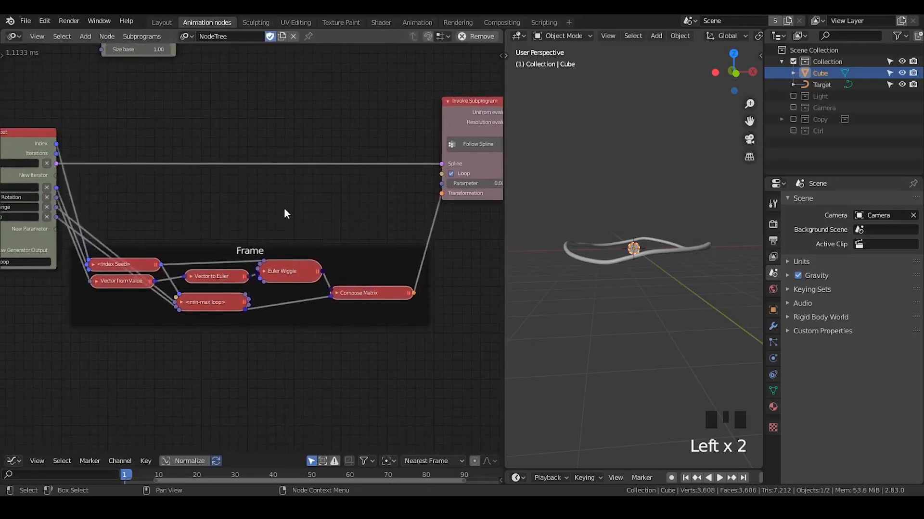
Step: Move Index Seed out above the frame, duplicate it, and link Loop Input's Index to the copy's Loop index
{"action": "left_click_drag", "start_coordinate": [138, 265], "coordinate": [143, 128]}
{"action": "key", "text": "shift+d"}
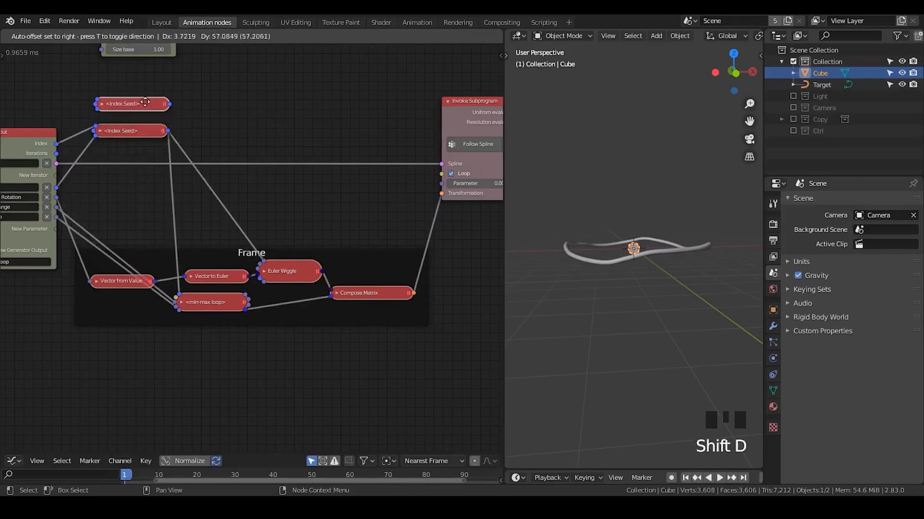
{"action": "left_click", "coordinate": [145, 103]}
{"action": "left_click_drag", "start_coordinate": [56, 144], "coordinate": [98, 101]}
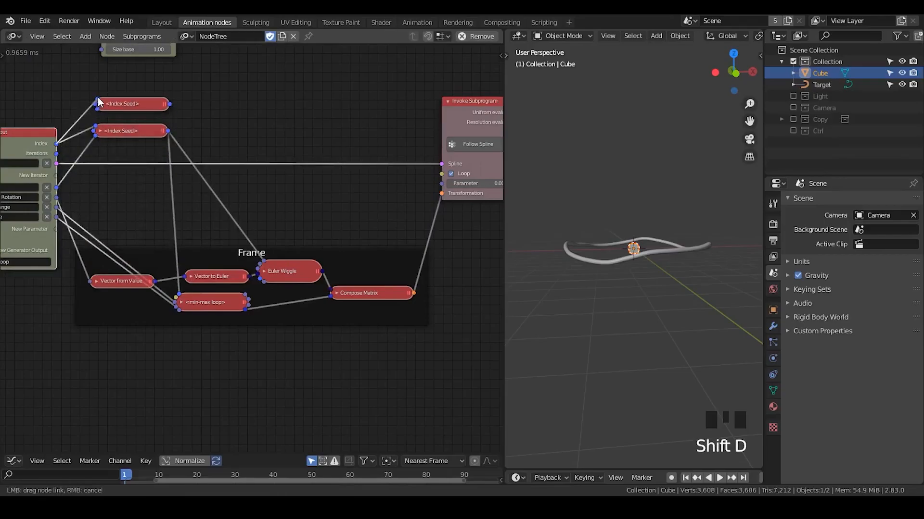
Step: Link Loop Input's Seed to the upper Index Seed copy and gather the lower Index Seed's two links in a reroute above the frame
{"action": "left_click_drag", "start_coordinate": [56, 188], "coordinate": [102, 104]}
{"action": "left_click", "coordinate": [102, 103]}
{"action": "left_click", "coordinate": [160, 166]}
{"action": "left_click", "coordinate": [101, 105]}
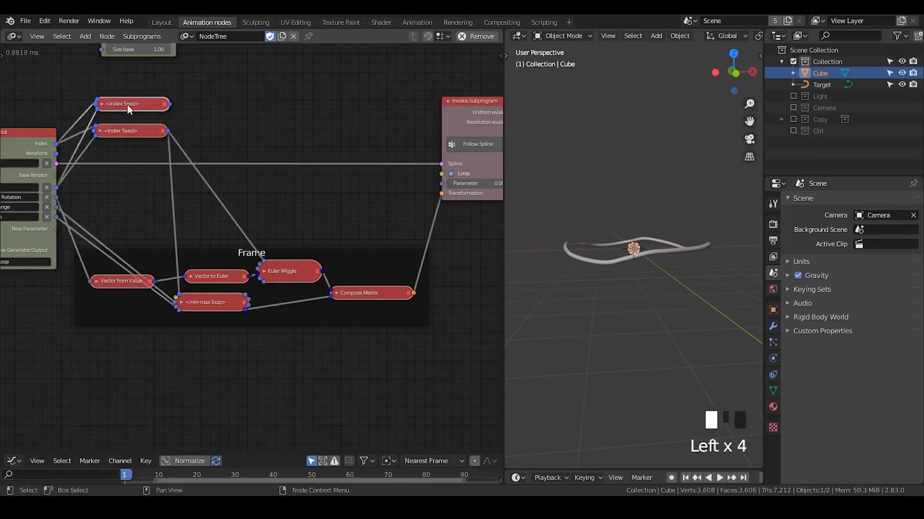
{"action": "left_click_drag", "start_coordinate": [127, 104], "coordinate": [128, 110]}
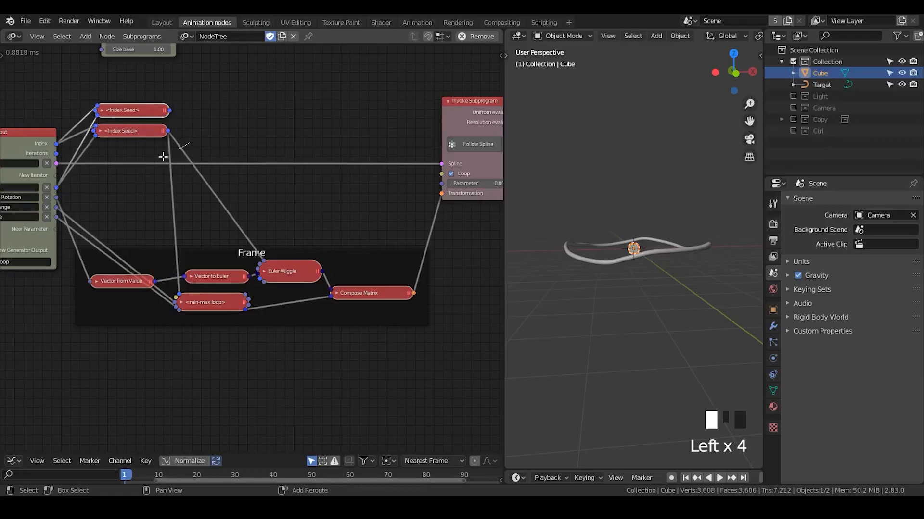
{"action": "right_click_drag", "start_coordinate": [188, 140], "coordinate": [174, 145], "text": "shift"}
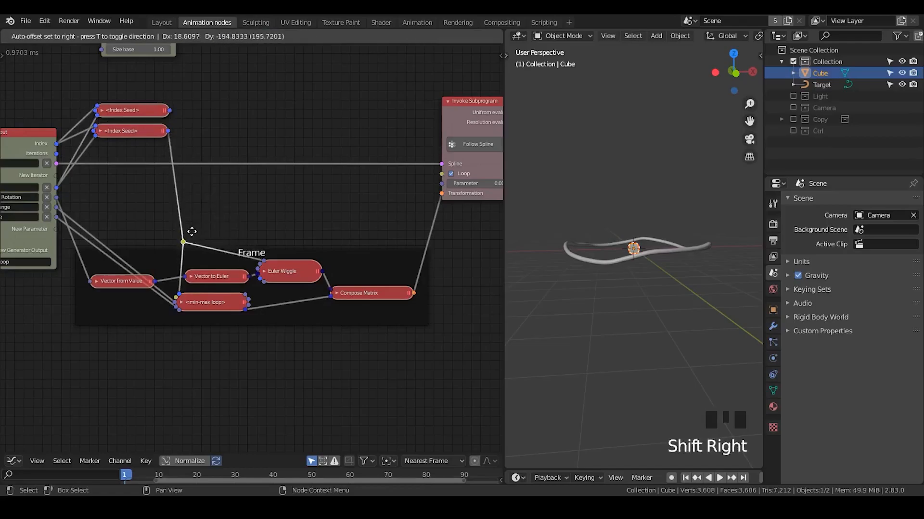
{"action": "left_click", "coordinate": [190, 234]}
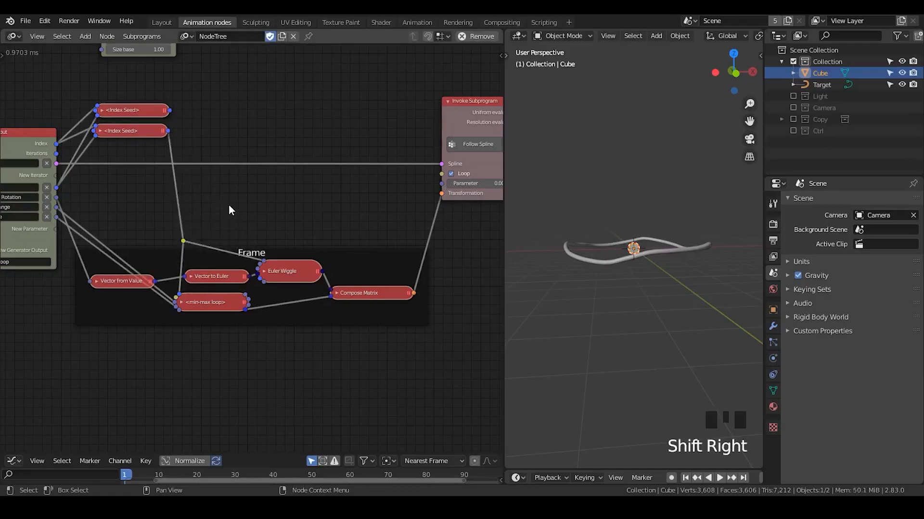
Step: Add a Float Math node above the Spline link and place it near Follow Spline
{"action": "key", "text": "ctrl+a"}
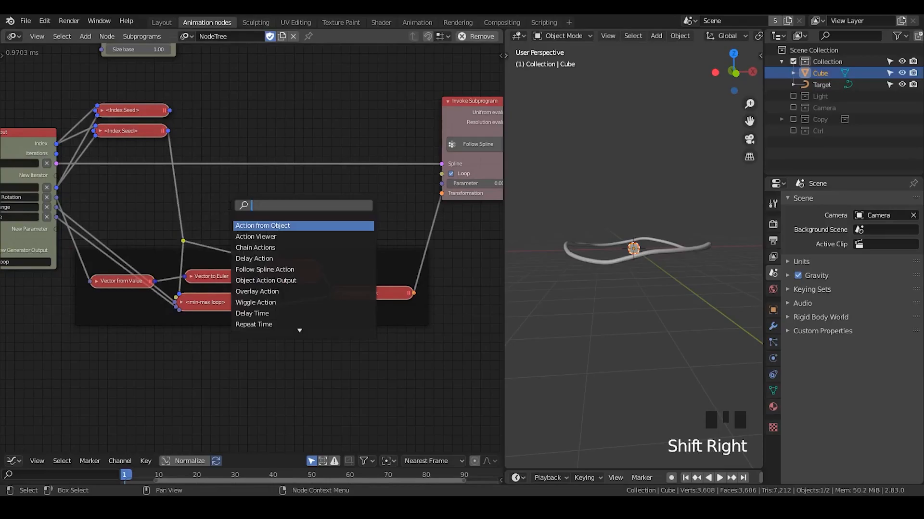
{"action": "type", "text": "math"}
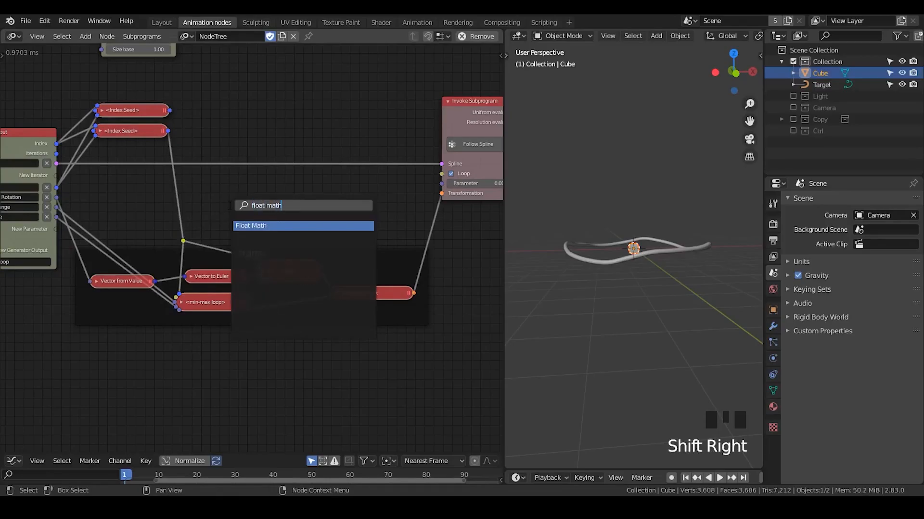
{"action": "key", "text": "Return"}
{"action": "left_click", "coordinate": [230, 72]}
{"action": "left_click_drag", "start_coordinate": [259, 93], "coordinate": [360, 89]}
Step: Duplicate the Math node, set the copy's operation to Add, and space it ahead of the Multiply node
{"action": "key", "text": "shift+d"}
{"action": "left_click", "coordinate": [250, 84]}
{"action": "left_click", "coordinate": [282, 100]}
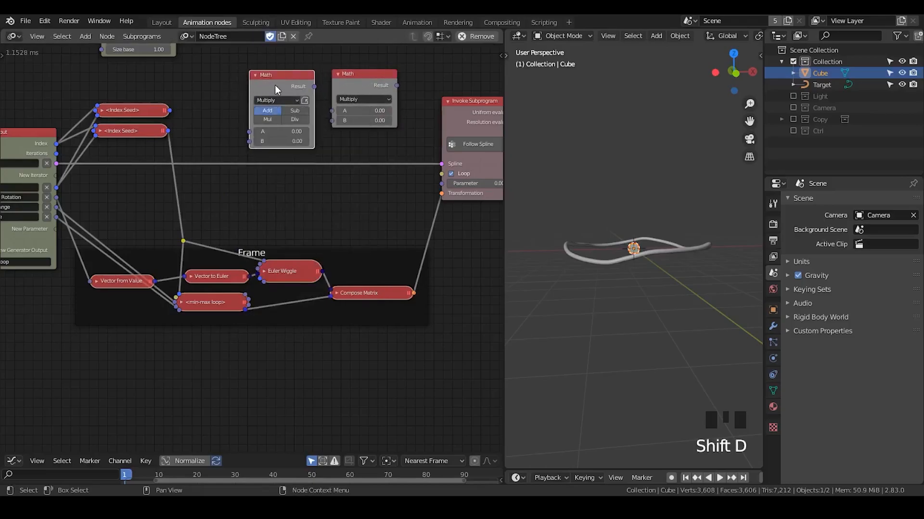
{"action": "left_click", "coordinate": [273, 112]}
{"action": "left_click_drag", "start_coordinate": [268, 107], "coordinate": [262, 112]}
{"action": "left_click_drag", "start_coordinate": [169, 111], "coordinate": [207, 111]}
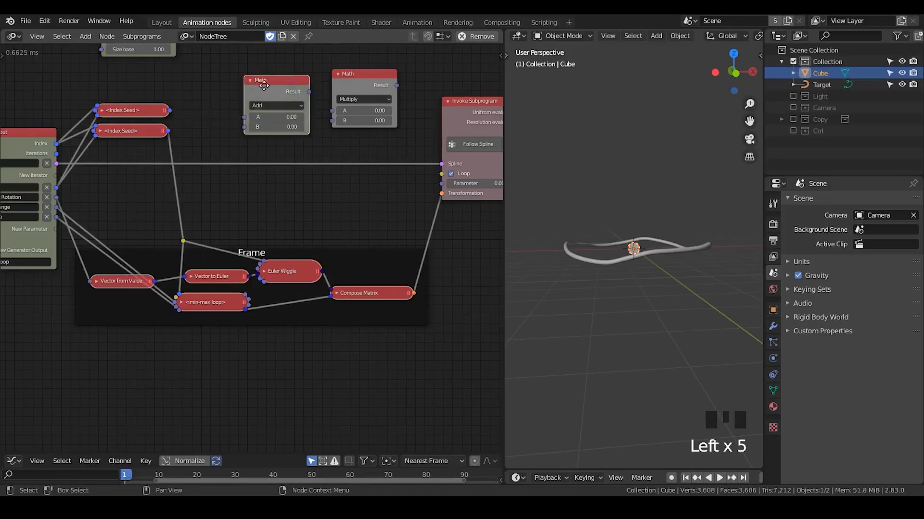
{"action": "left_click_drag", "start_coordinate": [264, 85], "coordinate": [270, 85]}
{"action": "left_click_drag", "start_coordinate": [334, 86], "coordinate": [346, 87]}
Step: Duplicate the min-max loop node, take the copy out of the frame, and link the upper Index Seed to its Seed
{"action": "left_click", "coordinate": [215, 304]}
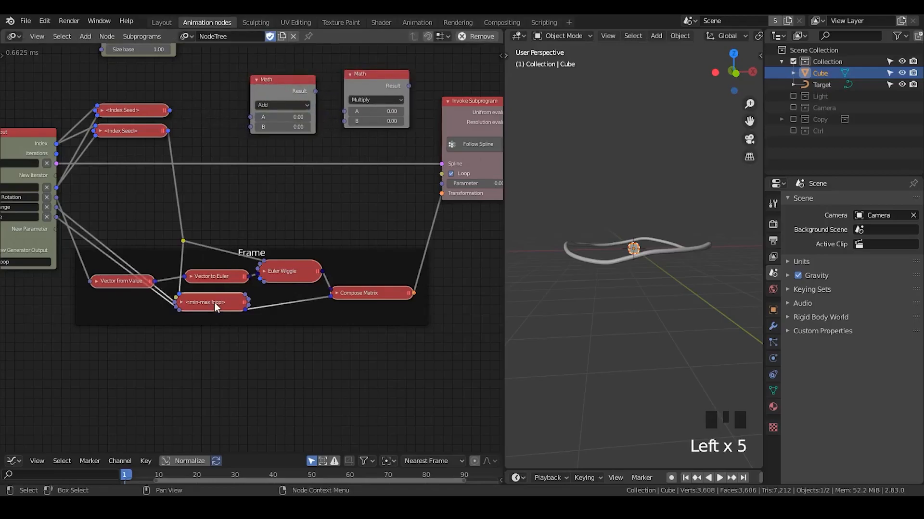
{"action": "key", "text": "shift+d"}
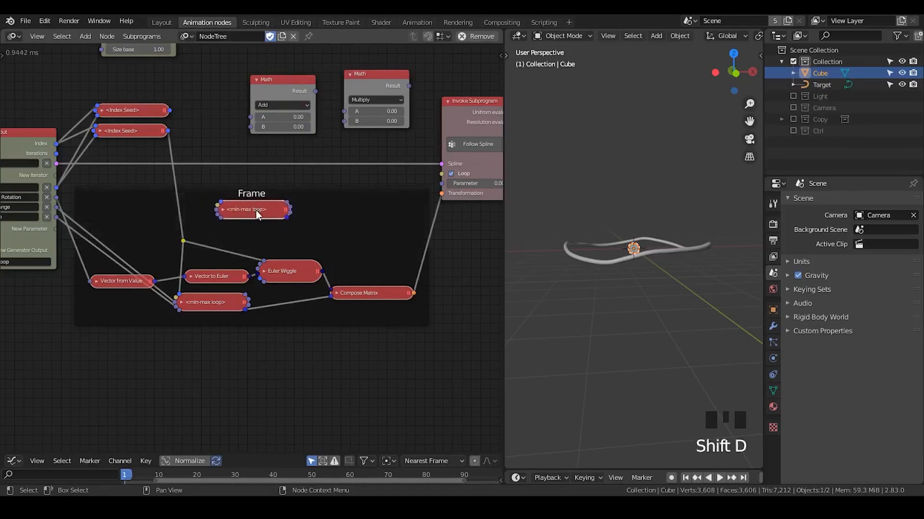
{"action": "key", "text": "alt+p"}
{"action": "left_click_drag", "start_coordinate": [256, 211], "coordinate": [266, 206]}
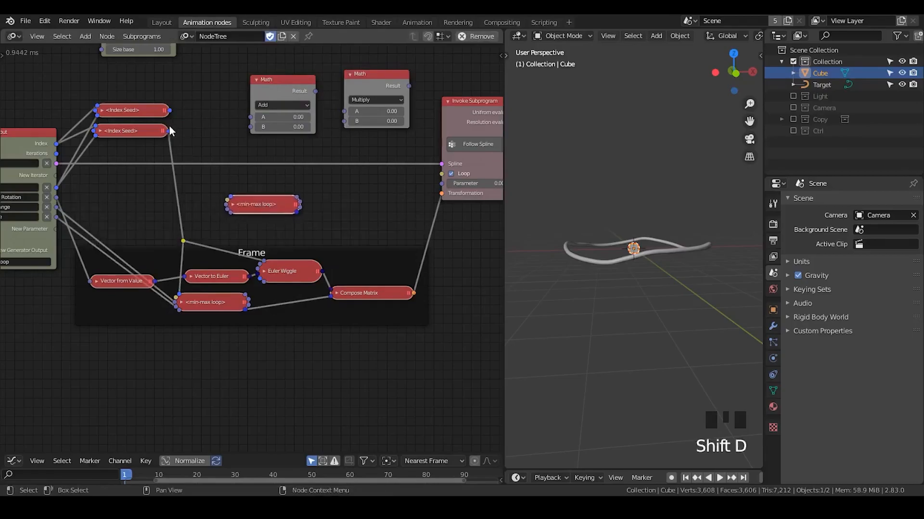
{"action": "left_click_drag", "start_coordinate": [169, 110], "coordinate": [232, 205]}
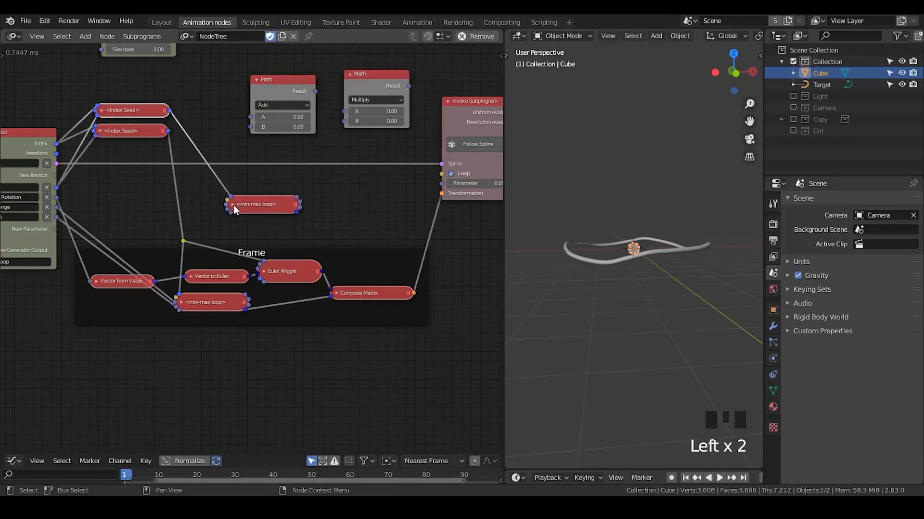
Step: Set the min-max loop copy's Base to 0 and enable its Abs Range option
{"action": "left_click", "coordinate": [233, 205]}
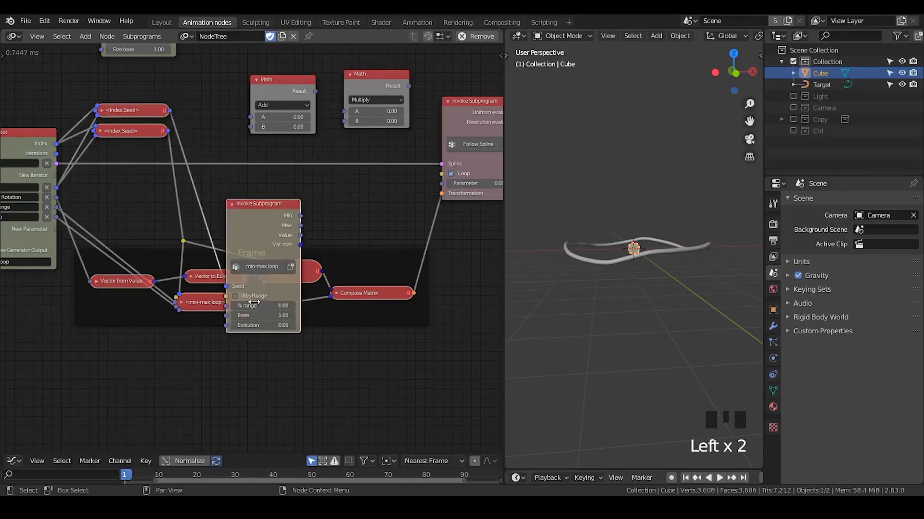
{"action": "left_click", "coordinate": [235, 315]}
{"action": "type", "text": "0"}
{"action": "key", "text": "Return"}
{"action": "middle_click_drag", "start_coordinate": [186, 266], "coordinate": [312, 274]}
{"action": "left_click_drag", "start_coordinate": [355, 235], "coordinate": [335, 41]}
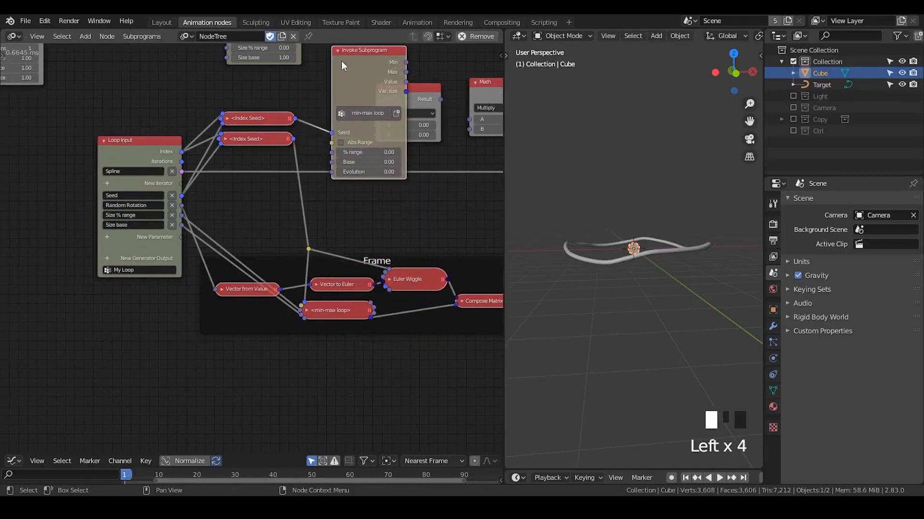
{"action": "left_click", "coordinate": [341, 142]}
Step: Create a Loop Input parameter from the min-max loop copy's % range and name it "Evolution offset"
{"action": "left_click_drag", "start_coordinate": [331, 152], "coordinate": [181, 241]}
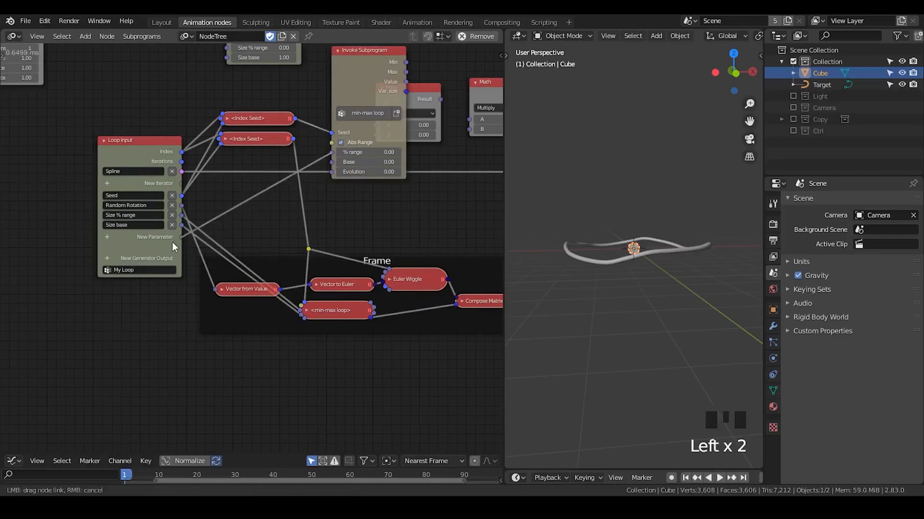
{"action": "left_click_drag", "start_coordinate": [147, 239], "coordinate": [146, 239]}
{"action": "double_click", "coordinate": [148, 237]}
{"action": "type", "text": "Speed var"}
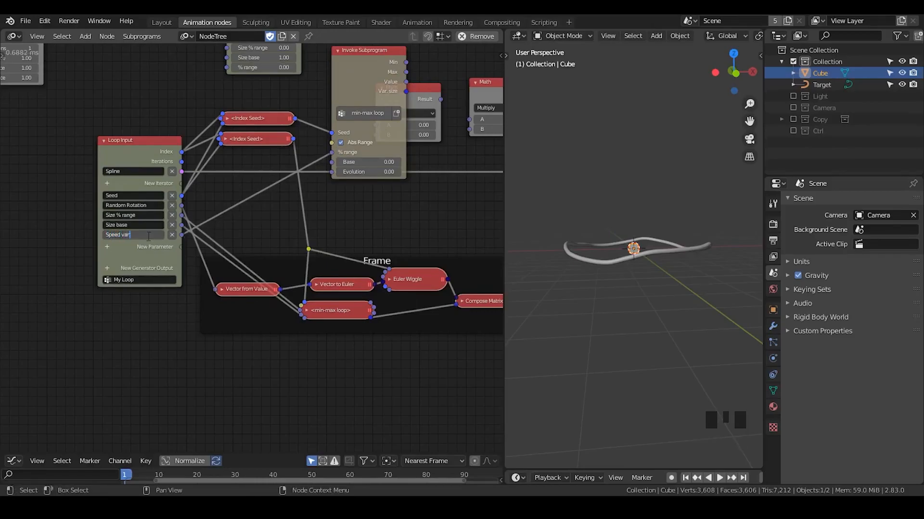
{"action": "key", "text": "BackSpace"}
{"action": "key", "text": "BackSpace"}
{"action": "key", "text": "BackSpace"}
{"action": "key", "text": "BackSpace"}
{"action": "key", "text": "BackSpace"}
{"action": "key", "text": "BackSpace"}
{"action": "key", "text": "BackSpace"}
{"action": "type", "text": "Evolution"}
{"action": "key", "text": "Return"}
Step: Link the min-max loop copy's Value to the Add node's B input and collapse the copy below the Spline link
{"action": "left_click", "coordinate": [338, 50]}
{"action": "left_click_drag", "start_coordinate": [340, 51], "coordinate": [343, 194]}
{"action": "left_click", "coordinate": [322, 195]}
{"action": "left_click_drag", "start_coordinate": [391, 227], "coordinate": [377, 137]}
{"action": "left_click", "coordinate": [321, 194]}
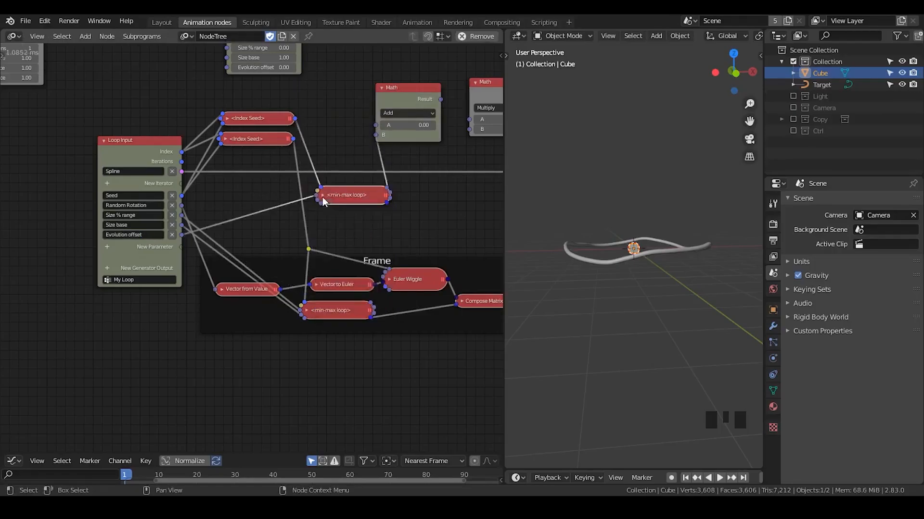
Step: Add a Float parameter named "Evolution" to Loop Input
{"action": "left_click", "coordinate": [107, 248]}
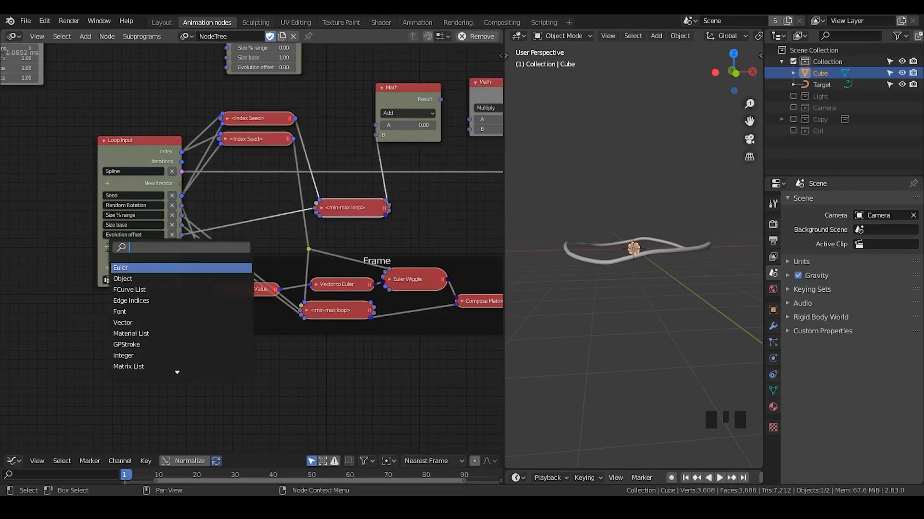
{"action": "type", "text": "float"}
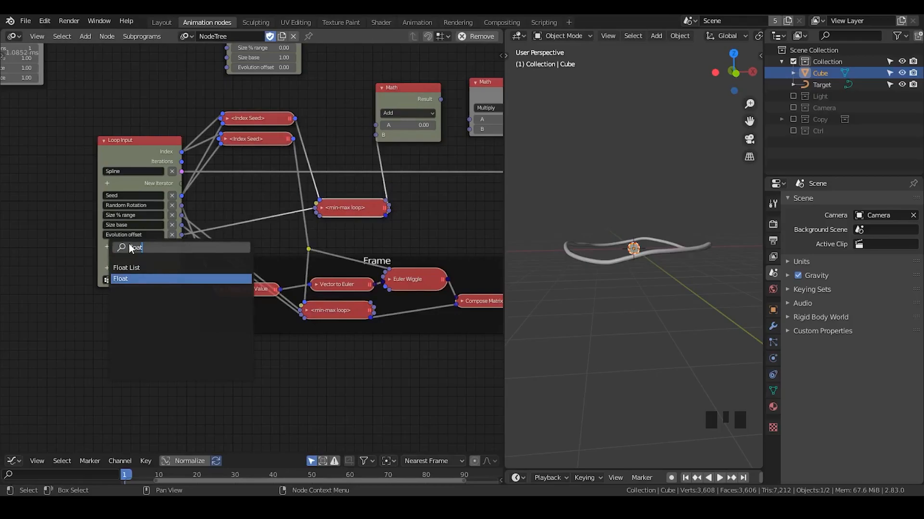
{"action": "key", "text": "Return"}
{"action": "double_click", "coordinate": [129, 244]}
{"action": "type", "text": "Evolution"}
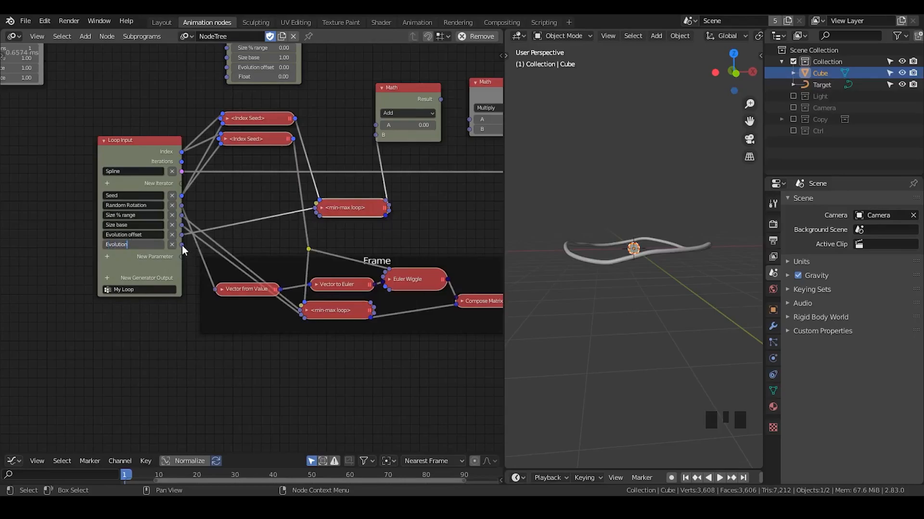
{"action": "key", "text": "Return"}
Step: Link Evolution to the Add node's A input, then move the Add node beside the min-max loop copy and collapse it
{"action": "left_click_drag", "start_coordinate": [183, 246], "coordinate": [377, 125]}
{"action": "middle_click_drag", "start_coordinate": [409, 202], "coordinate": [291, 217]}
{"action": "left_click_drag", "start_coordinate": [292, 111], "coordinate": [322, 217]}
{"action": "left_click_drag", "start_coordinate": [236, 223], "coordinate": [238, 214]}
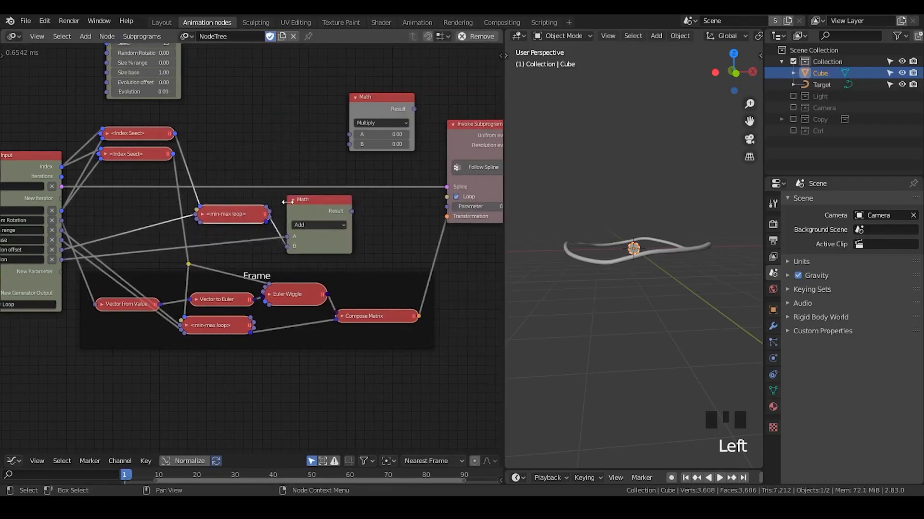
{"action": "left_click", "coordinate": [292, 200]}
{"action": "left_click_drag", "start_coordinate": [303, 201], "coordinate": [298, 204]}
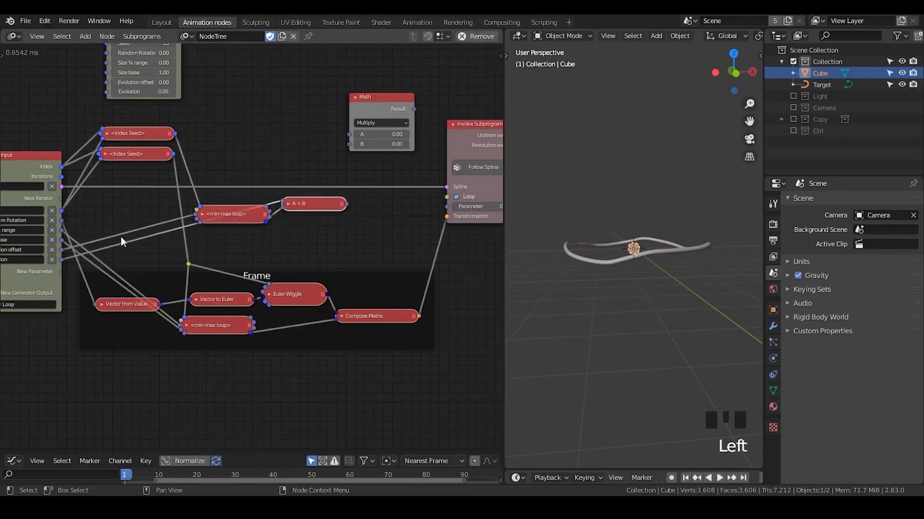
Step: Review the parameter socket settings of the Loop Input node
{"action": "middle_click_drag", "start_coordinate": [104, 220], "coordinate": [204, 198]}
{"action": "left_click_drag", "start_coordinate": [380, 186], "coordinate": [380, 179]}
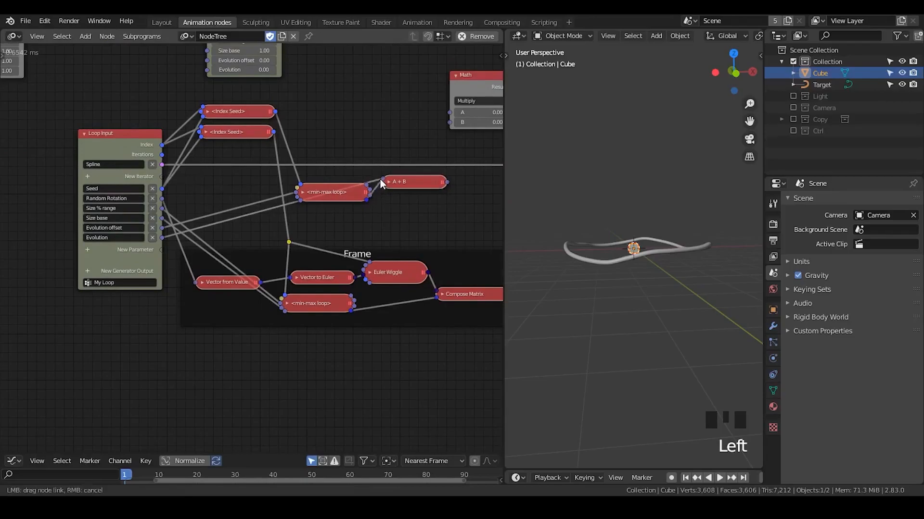
{"action": "left_click", "coordinate": [134, 141]}
{"action": "key", "text": "u"}
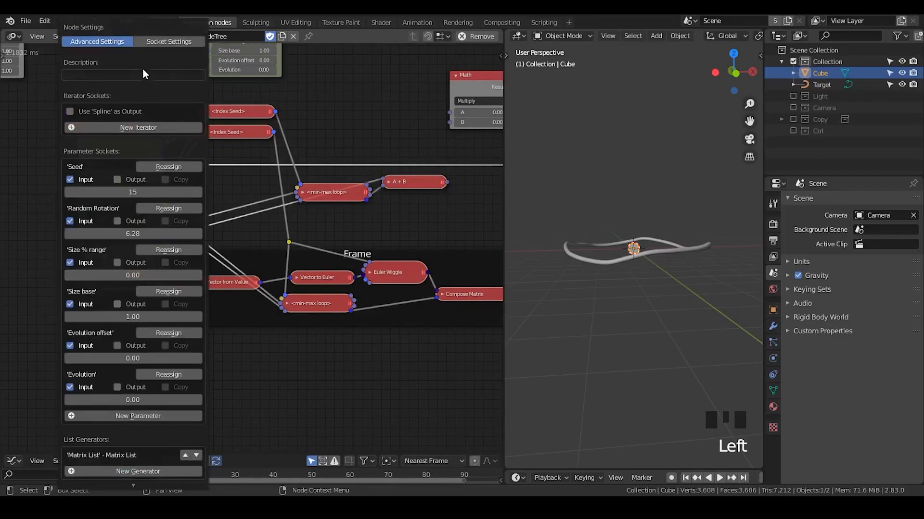
{"action": "left_click", "coordinate": [155, 44]}
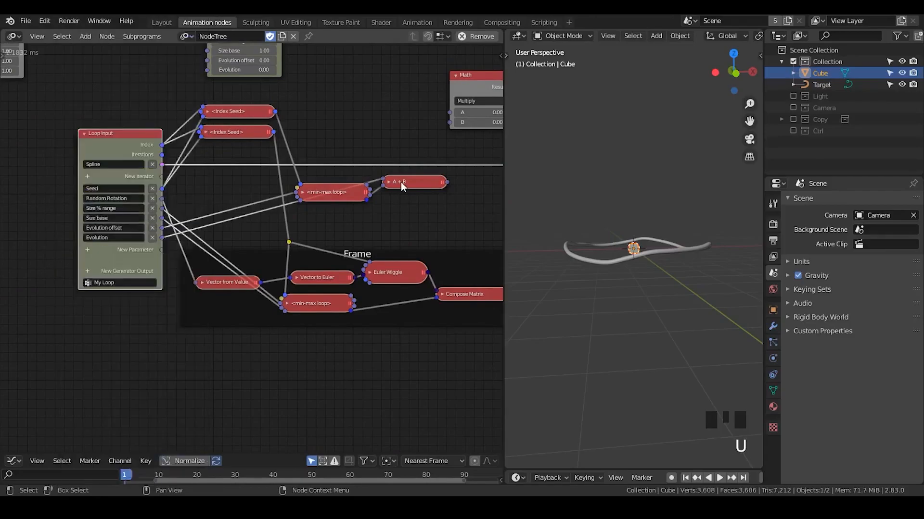
Step: Duplicate the unframed min-max loop node and set the new copy's Base to 1
{"action": "middle_click_drag", "start_coordinate": [400, 181], "coordinate": [215, 199]}
{"action": "left_click_drag", "start_coordinate": [288, 95], "coordinate": [309, 106]}
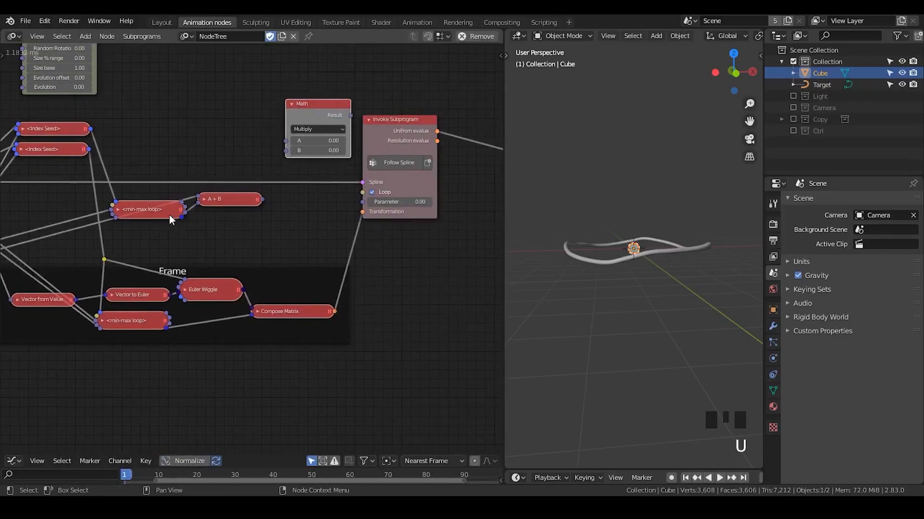
{"action": "key", "text": "shift+d"}
{"action": "left_click", "coordinate": [172, 129]}
{"action": "left_click", "coordinate": [138, 125]}
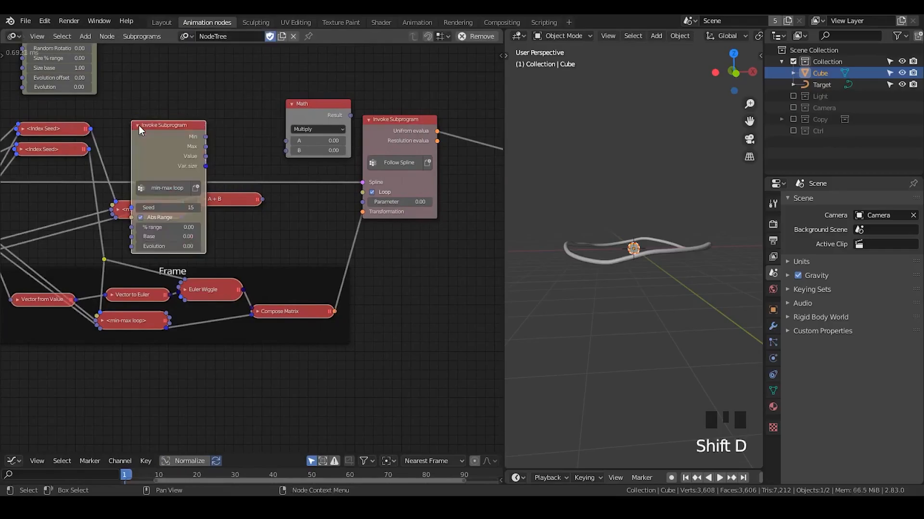
{"action": "left_click", "coordinate": [177, 237]}
{"action": "type", "text": "1"}
{"action": "key", "text": "Return"}
Step: Link Index Seed to the new min-max loop's Seed and move the upper Index Seed below the other one
{"action": "middle_click_drag", "start_coordinate": [57, 254], "coordinate": [277, 244]}
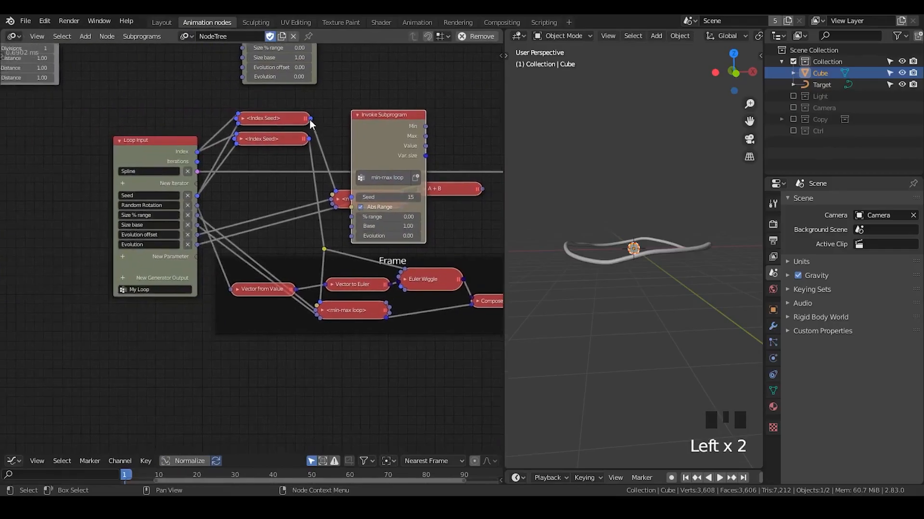
{"action": "left_click_drag", "start_coordinate": [309, 139], "coordinate": [335, 191]}
{"action": "left_click_drag", "start_coordinate": [310, 118], "coordinate": [351, 196]}
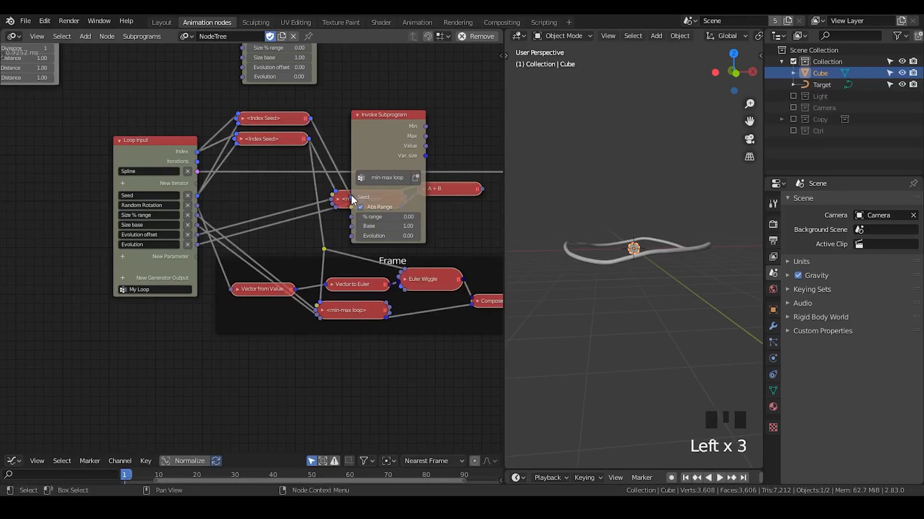
{"action": "left_click_drag", "start_coordinate": [273, 123], "coordinate": [275, 144]}
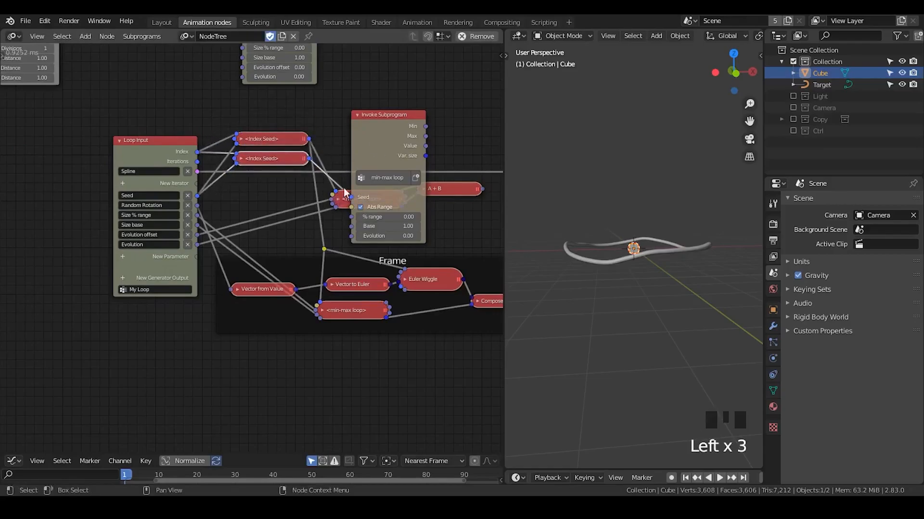
Step: Create a Loop Input parameter named "Speed var." from the new min-max loop's % range and disable its Abs Range option
{"action": "left_click_drag", "start_coordinate": [351, 219], "coordinate": [197, 260]}
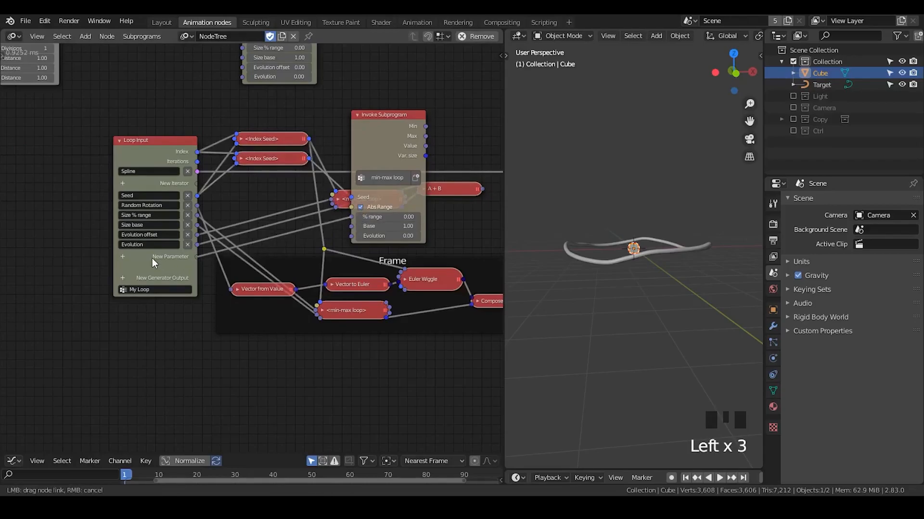
{"action": "left_click_drag", "start_coordinate": [161, 254], "coordinate": [161, 254]}
{"action": "left_click", "coordinate": [360, 208]}
{"action": "double_click", "coordinate": [176, 251]}
{"action": "type", "text": "Sp"}
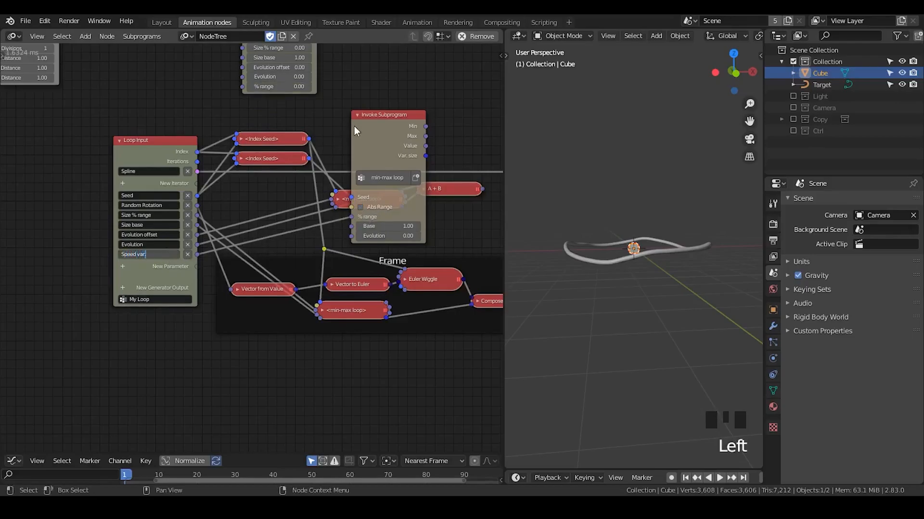
{"action": "type", "text": "eed var."}
{"action": "key", "text": "Return"}
Step: Collapse the new min-max loop node and place it beneath the other unframed min-max loop
{"action": "key", "text": "h"}
{"action": "key", "text": "g"}
{"action": "left_click_drag", "start_coordinate": [363, 224], "coordinate": [361, 223]}
Step: Move Multiply beside Follow Spline, link A + B and the new min-max loop's Value into it, and its Result to Follow Spline's Parameter
{"action": "middle_click_drag", "start_coordinate": [404, 220], "coordinate": [149, 231]}
{"action": "left_click_drag", "start_coordinate": [264, 135], "coordinate": [251, 231]}
{"action": "left_click_drag", "start_coordinate": [234, 233], "coordinate": [238, 234]}
{"action": "left_click", "coordinate": [83, 235]}
{"action": "left_click", "coordinate": [83, 234]}
{"action": "left_click", "coordinate": [83, 235]}
{"action": "left_click_drag", "start_coordinate": [151, 264], "coordinate": [238, 245]}
{"action": "left_click", "coordinate": [84, 233]}
{"action": "left_click_drag", "start_coordinate": [306, 208], "coordinate": [335, 200]}
Step: Move the Matrix List node closer to Follow Spline
{"action": "middle_click_drag", "start_coordinate": [429, 197], "coordinate": [309, 215]}
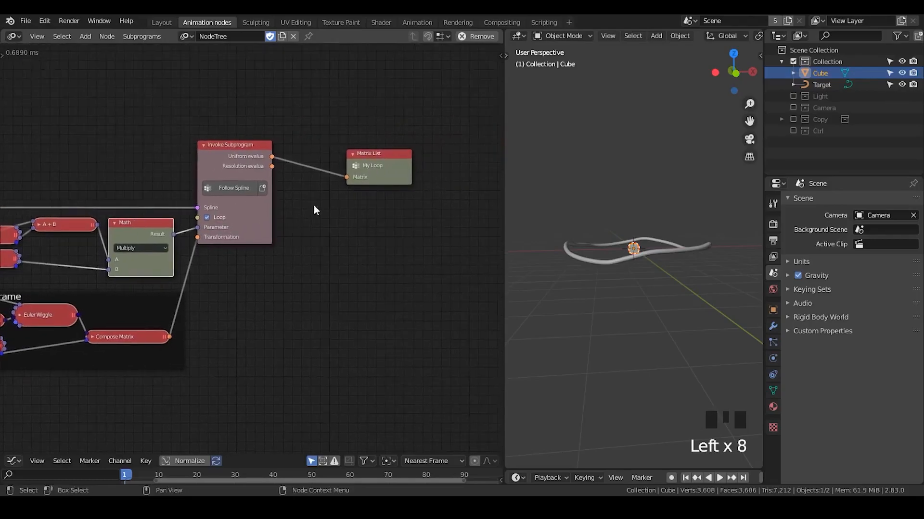
{"action": "left_click_drag", "start_coordinate": [367, 161], "coordinate": [319, 150]}
{"action": "scroll", "coordinate": [195, 259], "scroll_direction": "up", "scroll_amount": 1}
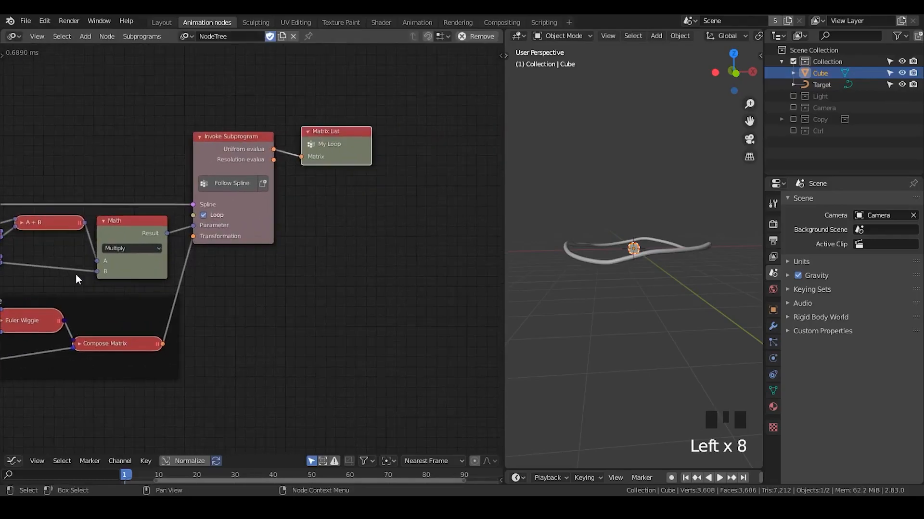
{"action": "scroll", "coordinate": [75, 272], "scroll_direction": "down", "scroll_amount": 11}
{"action": "middle_click_drag", "start_coordinate": [75, 273], "coordinate": [177, 245]}
{"action": "scroll", "coordinate": [258, 260], "scroll_direction": "up", "scroll_amount": 3}
{"action": "scroll", "coordinate": [258, 261], "scroll_direction": "up", "scroll_amount": 2}
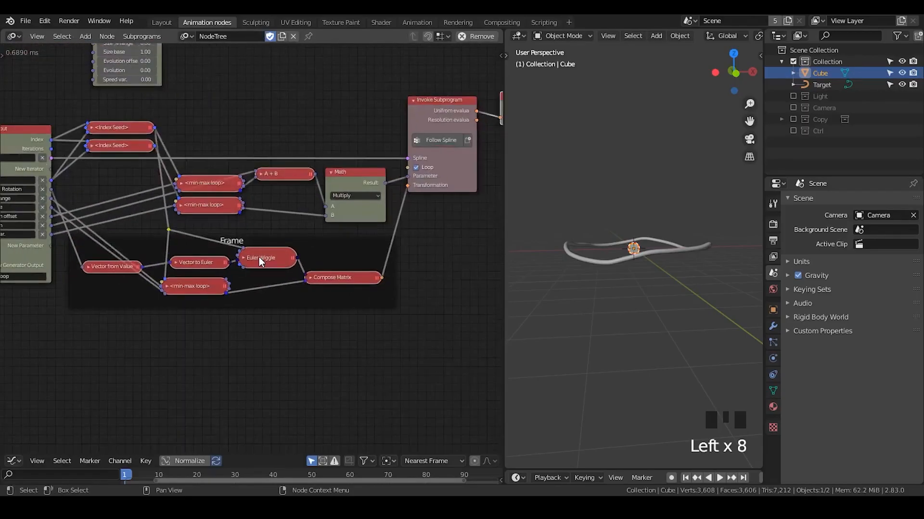
Step: Move the frame around the transformation nodes slightly down and place an empty duplicate of it above
{"action": "left_click_drag", "start_coordinate": [359, 164], "coordinate": [227, 250]}
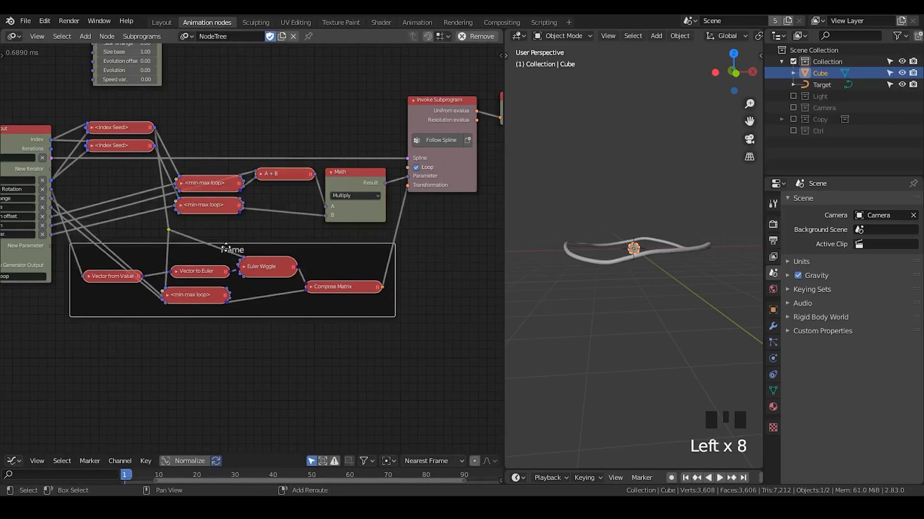
{"action": "key", "text": "shift+d"}
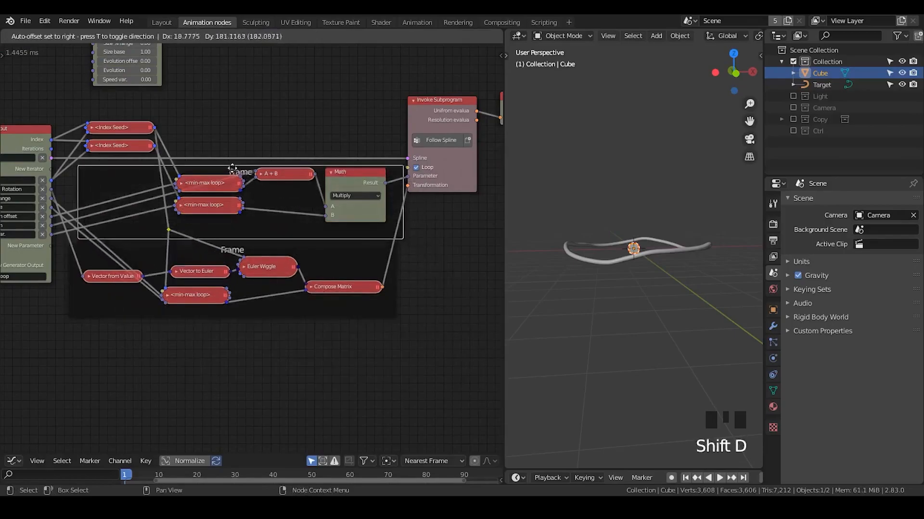
{"action": "left_click", "coordinate": [226, 159]}
Step: Enclose A + B, the two upper min-max loops and Multiply in the duplicated frame and position it above the lower frame
{"action": "left_click", "coordinate": [279, 174]}
{"action": "left_click", "coordinate": [221, 187], "text": "shift"}
{"action": "left_click", "coordinate": [221, 204], "text": "shift"}
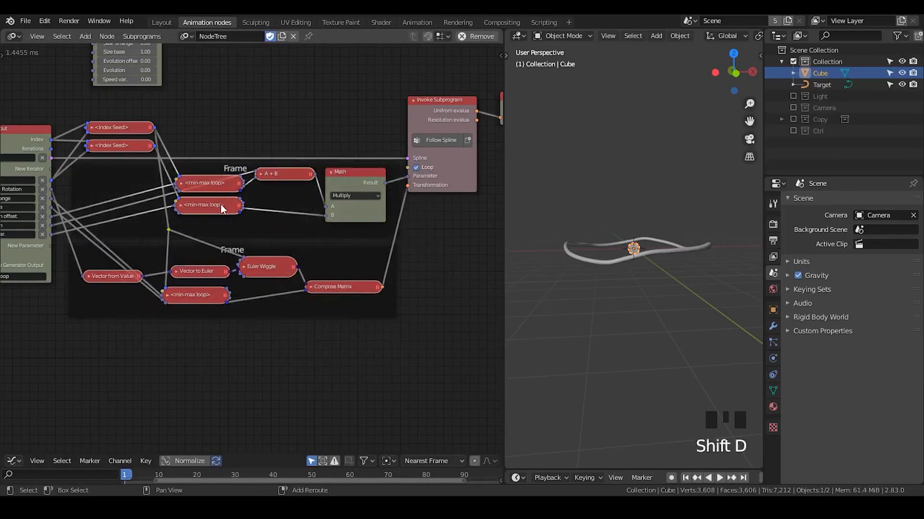
{"action": "left_click", "coordinate": [341, 181], "text": "shift"}
{"action": "key", "text": "g"}
{"action": "left_click", "coordinate": [295, 179]}
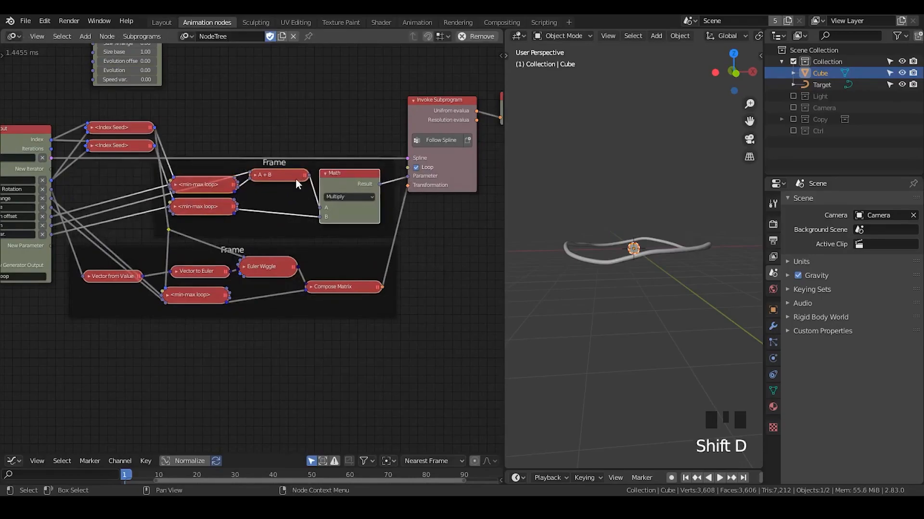
{"action": "key", "text": "g"}
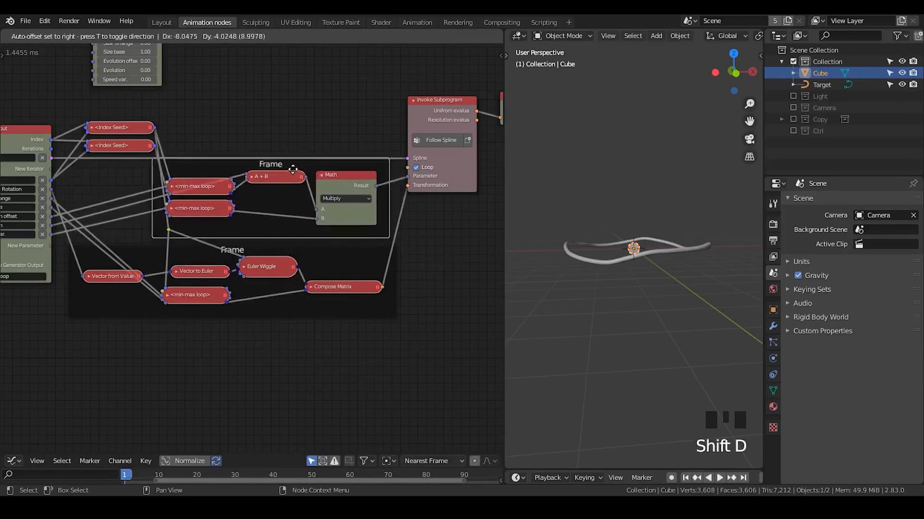
{"action": "left_click", "coordinate": [294, 173]}
Step: Frame the whole network of the matrix-generating Loop Input and reposition the new outer frame
{"action": "scroll", "coordinate": [311, 210], "scroll_direction": "down", "scroll_amount": 3}
{"action": "middle_click_drag", "start_coordinate": [306, 112], "coordinate": [288, 141]}
{"action": "left_click", "coordinate": [56, 175]}
{"action": "key", "text": "e"}
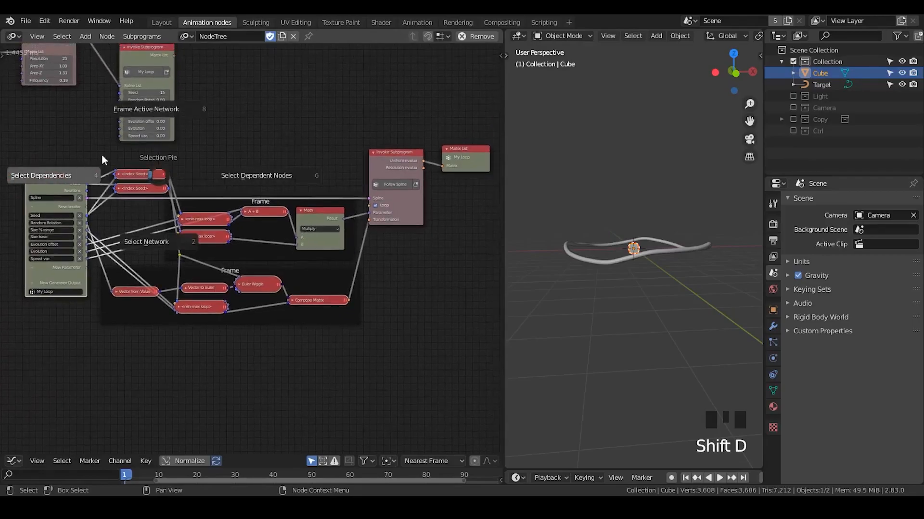
{"action": "left_click", "coordinate": [144, 110]}
{"action": "left_click_drag", "start_coordinate": [274, 150], "coordinate": [451, 83]}
{"action": "middle_click_drag", "start_coordinate": [380, 133], "coordinate": [262, 209]}
{"action": "left_click_drag", "start_coordinate": [262, 209], "coordinate": [266, 109]}
{"action": "left_click", "coordinate": [298, 277]}
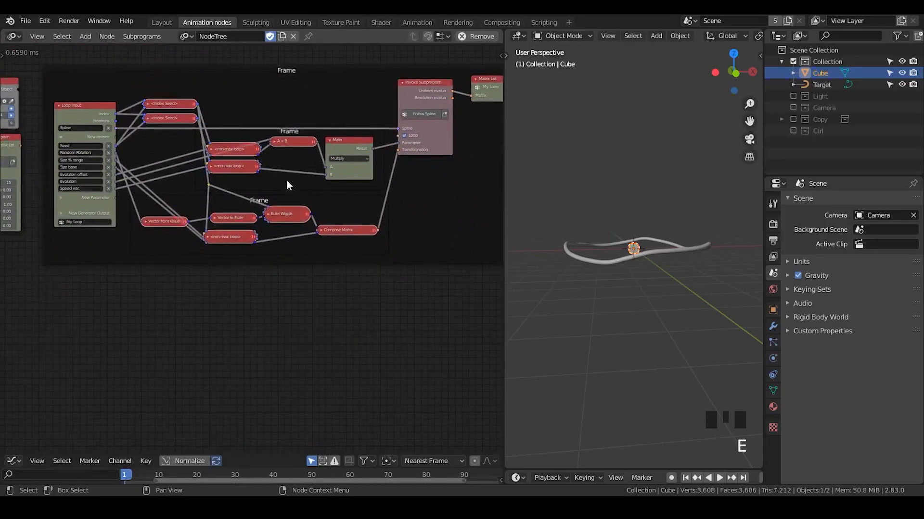
Step: Move the framed matrix loop below the spline loop nodes and bring its My Loop invoke node under Curve Object Output
{"action": "scroll", "coordinate": [91, 273], "scroll_direction": "up", "scroll_amount": 1}
{"action": "scroll", "coordinate": [90, 278], "scroll_direction": "down", "scroll_amount": 1}
{"action": "scroll", "coordinate": [288, 293], "scroll_direction": "up", "scroll_amount": 1}
{"action": "left_click_drag", "start_coordinate": [369, 129], "coordinate": [217, 356]}
{"action": "middle_click_drag", "start_coordinate": [167, 280], "coordinate": [265, 323]}
{"action": "middle_click_drag", "start_coordinate": [200, 301], "coordinate": [146, 229]}
{"action": "left_click_drag", "start_coordinate": [98, 154], "coordinate": [127, 150]}
{"action": "middle_click_drag", "start_coordinate": [317, 243], "coordinate": [233, 234]}
{"action": "left_click_drag", "start_coordinate": [195, 151], "coordinate": [178, 145]}
{"action": "scroll", "coordinate": [240, 192], "scroll_direction": "up", "scroll_amount": 2}
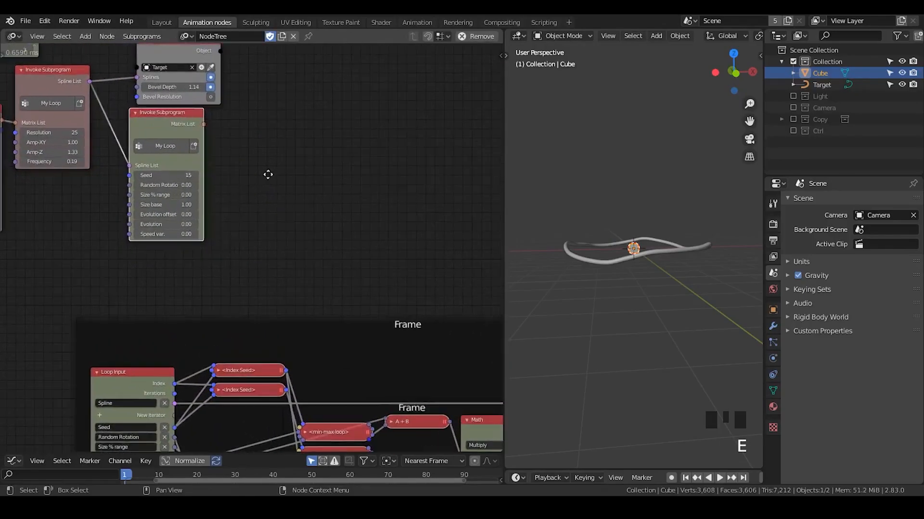
Step: Arrange Curve Object Output and the Matrix List My Loop node compactly beside the spline-generating My Loop node
{"action": "middle_click_drag", "start_coordinate": [268, 173], "coordinate": [261, 213]}
{"action": "middle_click_drag", "start_coordinate": [317, 264], "coordinate": [210, 73]}
{"action": "scroll", "coordinate": [311, 249], "scroll_direction": "down", "scroll_amount": 1}
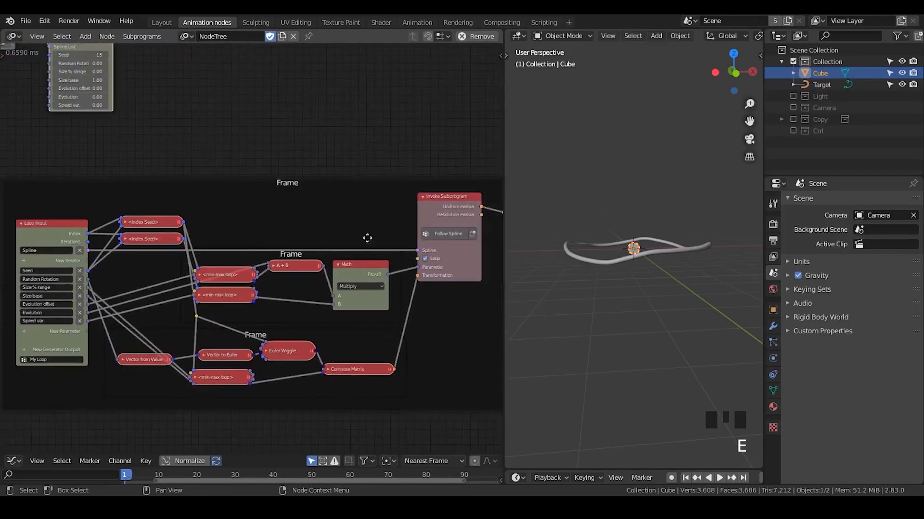
{"action": "middle_click_drag", "start_coordinate": [368, 238], "coordinate": [316, 219]}
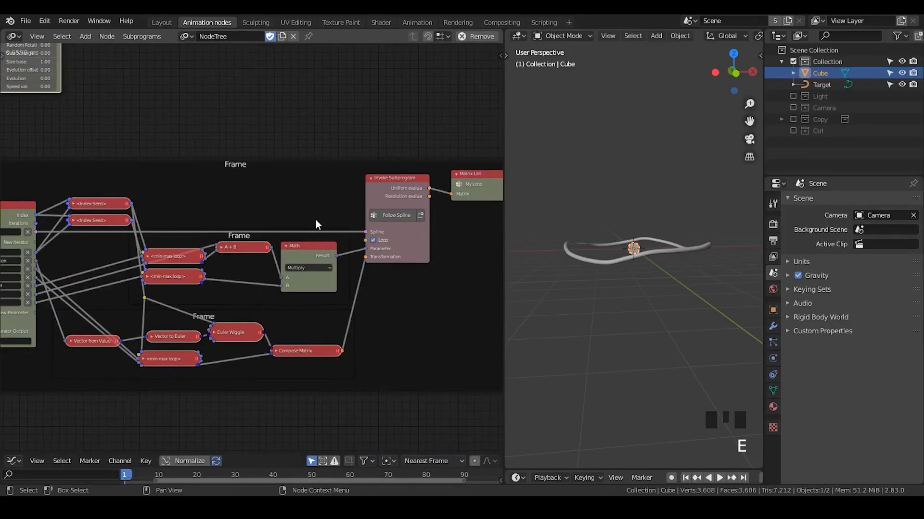
{"action": "scroll", "coordinate": [195, 152], "scroll_direction": "up", "scroll_amount": 1}
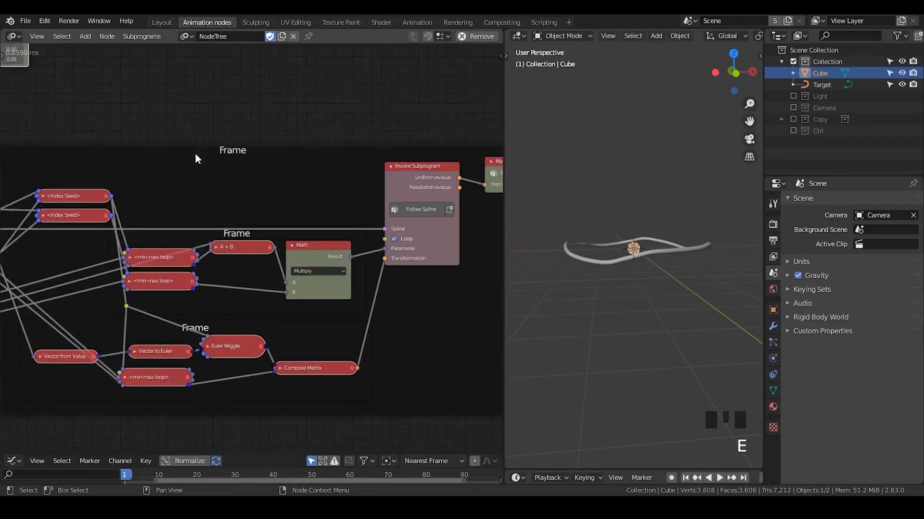
{"action": "middle_click_drag", "start_coordinate": [139, 152], "coordinate": [348, 288]}
{"action": "middle_click_drag", "start_coordinate": [283, 159], "coordinate": [346, 256]}
{"action": "left_click_drag", "start_coordinate": [285, 102], "coordinate": [268, 92]}
{"action": "left_click_drag", "start_coordinate": [272, 194], "coordinate": [259, 172]}
Step: Add an Instancing object subprogram node beside the My Loop node that outputs the Matrix List
{"action": "left_click", "coordinate": [340, 174]}
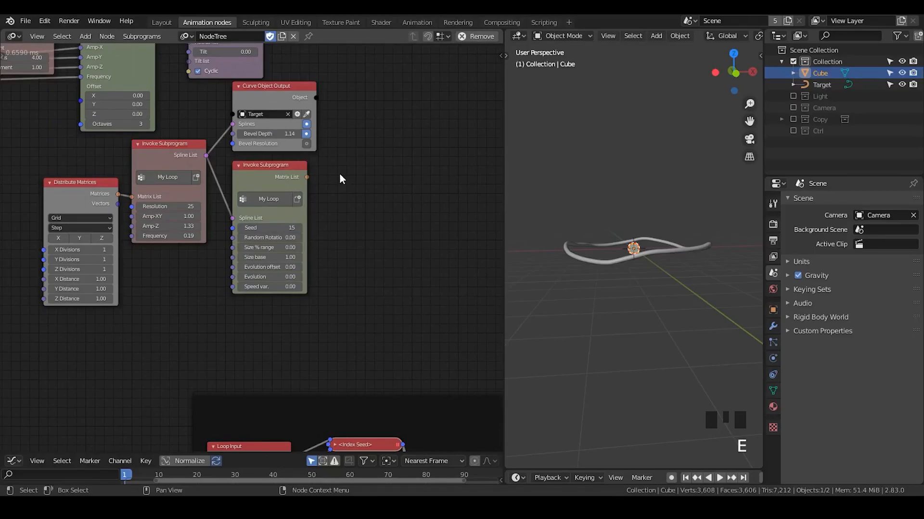
{"action": "key", "text": "ctrl+a"}
{"action": "type", "text": "instancing obj"}
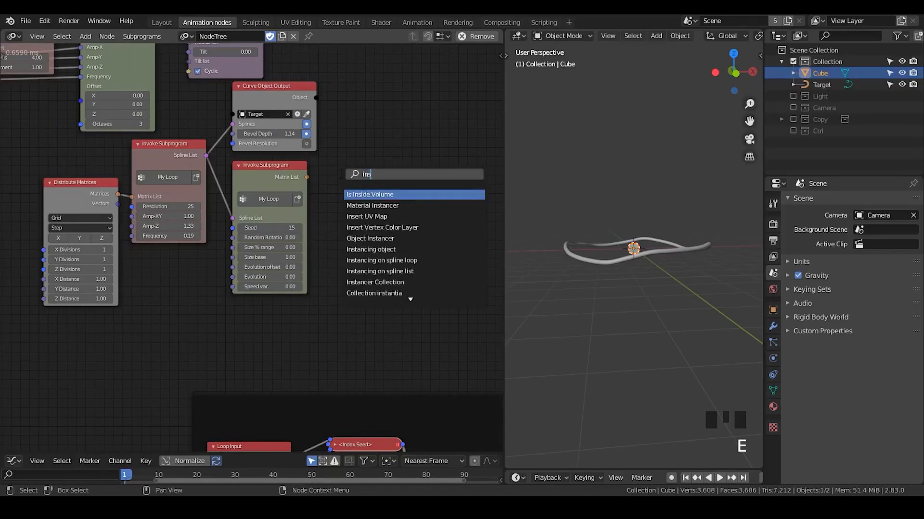
{"action": "key", "text": "Return"}
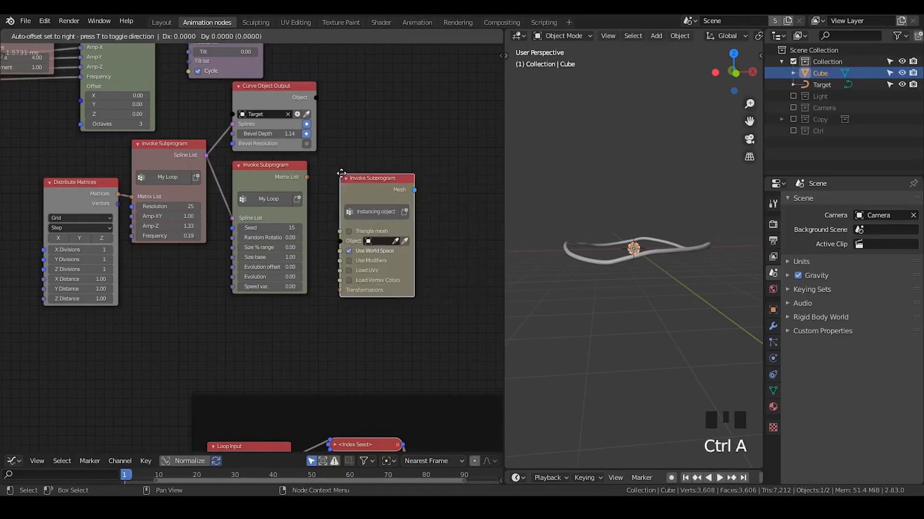
{"action": "left_click", "coordinate": [376, 148]}
Step: Set the grid Distribute Matrices node's Z Divisions to 15
{"action": "left_click_drag", "start_coordinate": [78, 270], "coordinate": [118, 269]}
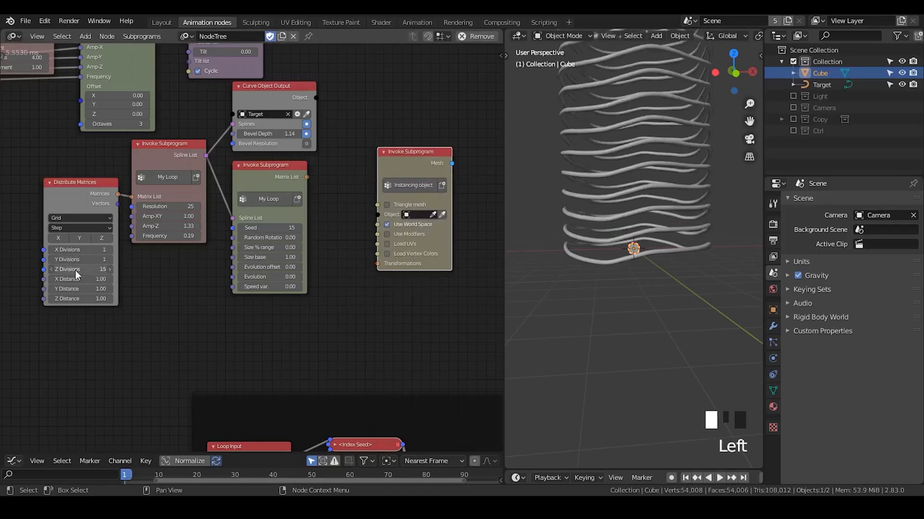
{"action": "scroll", "coordinate": [645, 225], "scroll_direction": "down", "scroll_amount": 3}
{"action": "middle_click_drag", "start_coordinate": [648, 217], "coordinate": [641, 248], "text": "shift"}
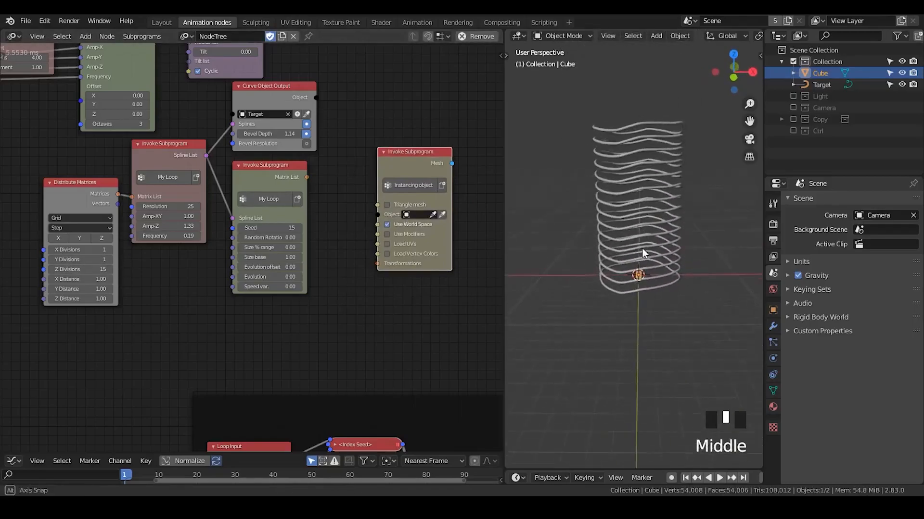
Step: Collapse the circular Distribute Matrices node and move it lower between Loop Input and Perlin vector noise
{"action": "middle_click_drag", "start_coordinate": [23, 100], "coordinate": [260, 218]}
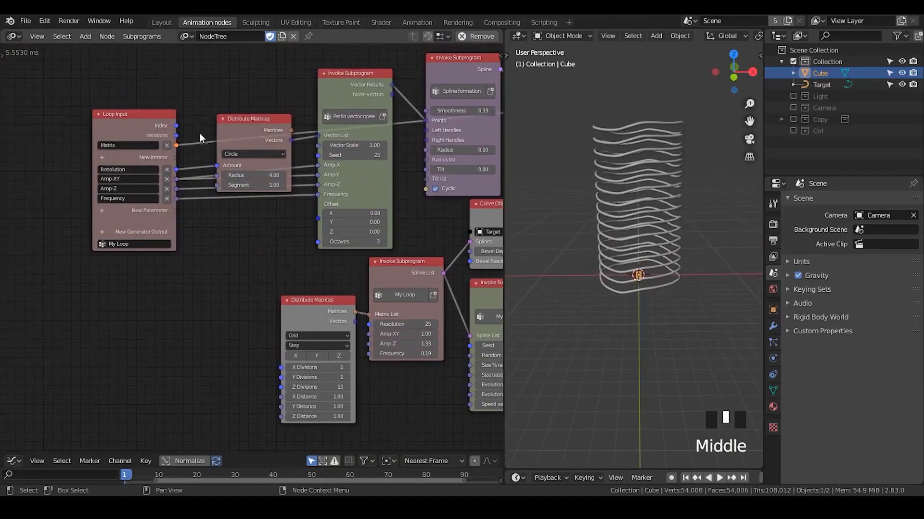
{"action": "left_click", "coordinate": [222, 119]}
{"action": "left_click_drag", "start_coordinate": [226, 119], "coordinate": [226, 162]}
Step: Add an Index Seed subprogram node above the collapsed Distribute Matrices node
{"action": "key", "text": "shift+a"}
{"action": "left_click", "coordinate": [222, 61]}
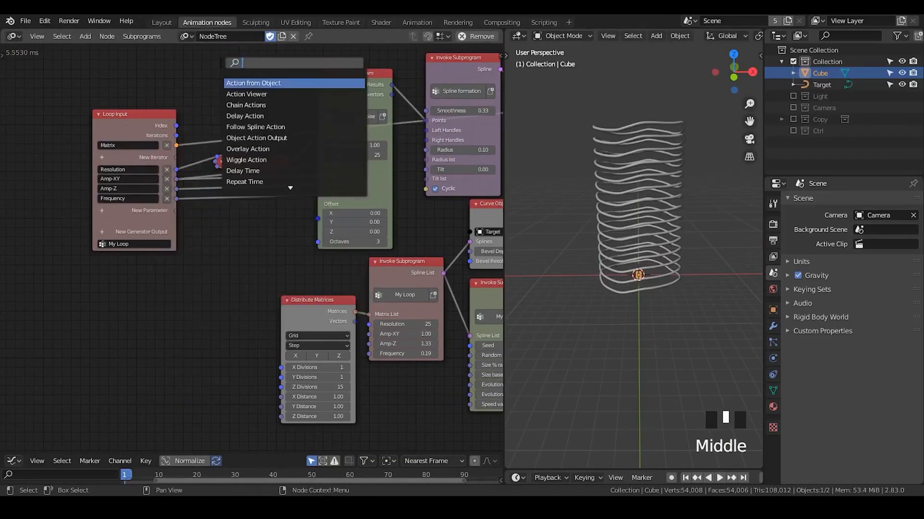
{"action": "type", "text": "index"}
{"action": "key", "text": "Down"}
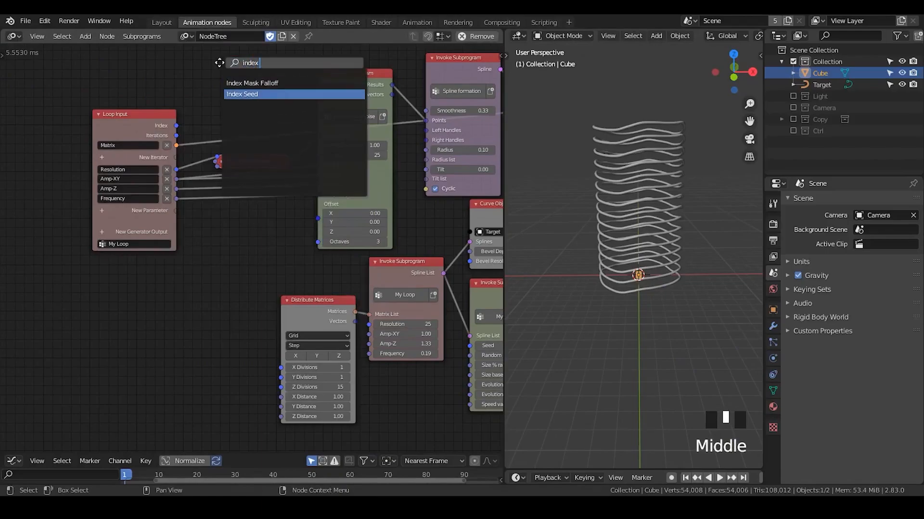
{"action": "key", "text": "Return"}
{"action": "left_click", "coordinate": [192, 375]}
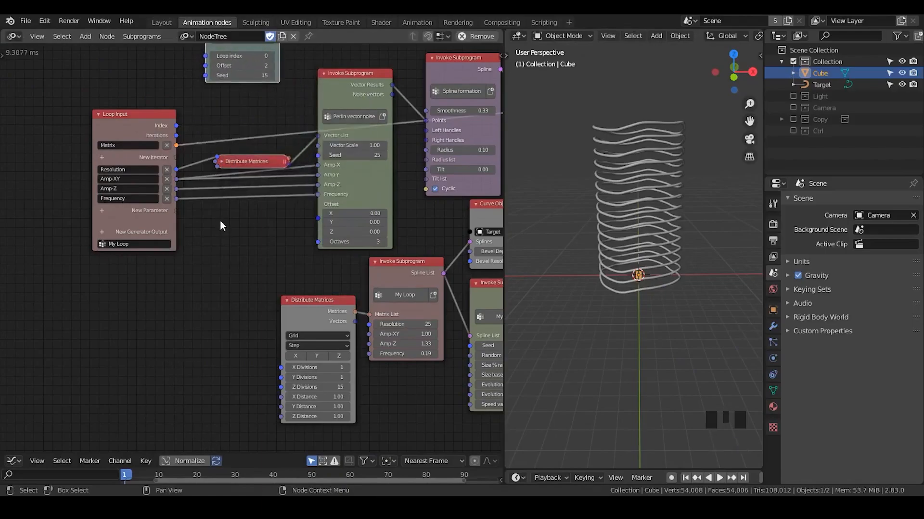
Step: Feed Index Seed from Loop Input's Index and a new Seed parameter, and set its Offset to 114
{"action": "middle_click_drag", "start_coordinate": [220, 223], "coordinate": [236, 286]}
{"action": "left_click_drag", "start_coordinate": [151, 179], "coordinate": [221, 120]}
{"action": "left_click_drag", "start_coordinate": [259, 72], "coordinate": [230, 89]}
{"action": "left_click_drag", "start_coordinate": [192, 156], "coordinate": [164, 218]}
{"action": "left_click_drag", "start_coordinate": [135, 269], "coordinate": [134, 271]}
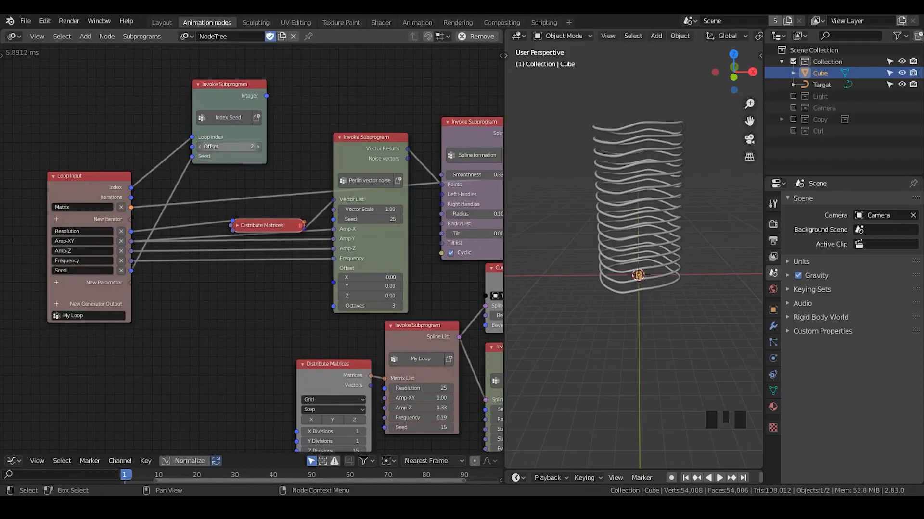
{"action": "left_click_drag", "start_coordinate": [210, 147], "coordinate": [209, 151]}
Step: Move the Seed parameter above Resolution in the Loop Input's socket order and save the file
{"action": "key", "text": "u"}
{"action": "left_click", "coordinate": [110, 61]}
{"action": "left_click", "coordinate": [72, 190]}
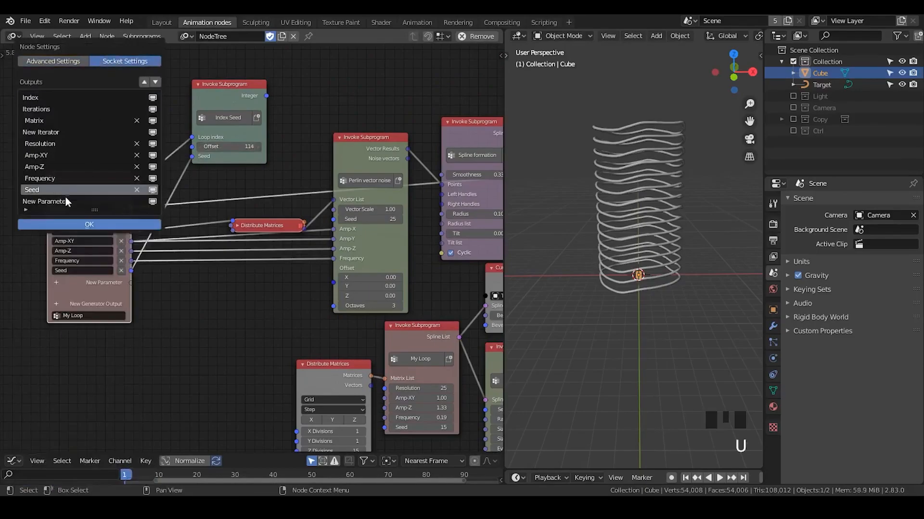
{"action": "left_click", "coordinate": [148, 82]}
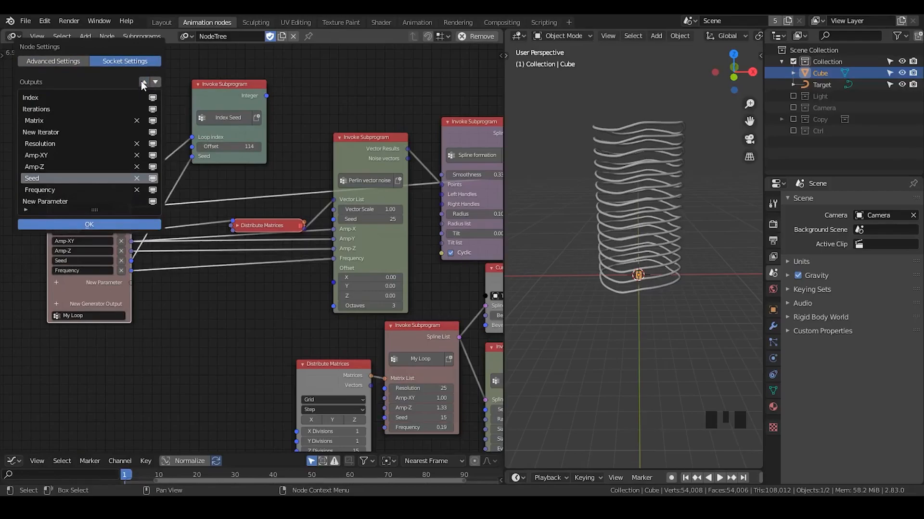
{"action": "left_click", "coordinate": [146, 82]}
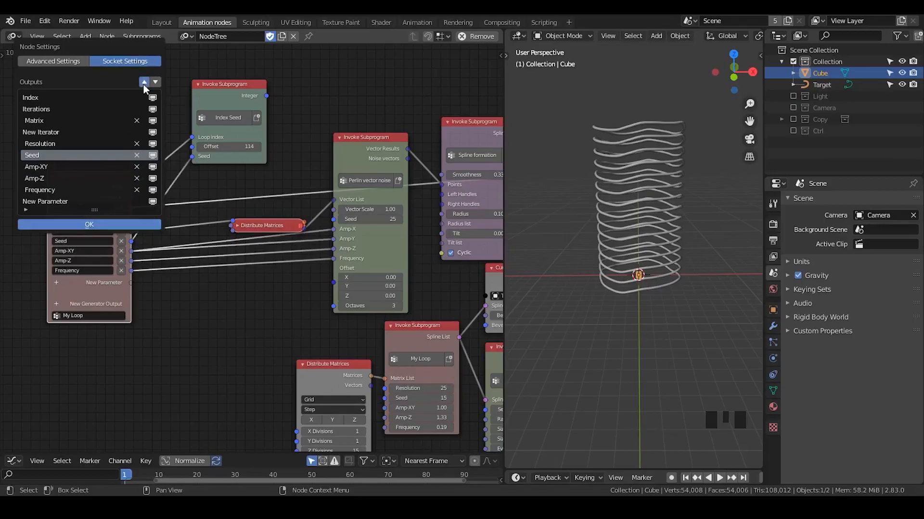
{"action": "left_click", "coordinate": [103, 225]}
{"action": "key", "text": "ctrl+s"}
Step: Link Index Seed's Integer to Perlin vector noise's Seed, and collapse Index Seed above Distribute Matrices
{"action": "left_click_drag", "start_coordinate": [266, 96], "coordinate": [335, 221]}
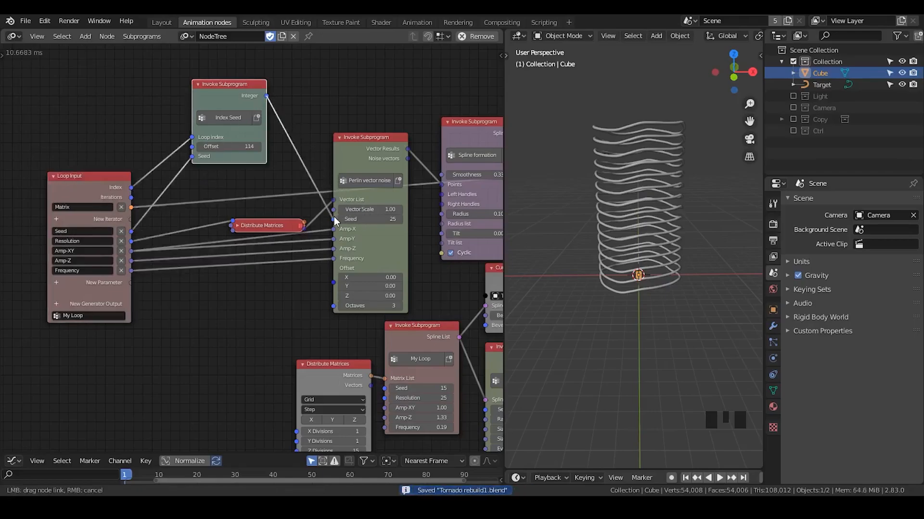
{"action": "left_click", "coordinate": [198, 84]}
{"action": "left_click_drag", "start_coordinate": [204, 85], "coordinate": [199, 192]}
Step: Set the Curve Object Output's Bevel Depth to 0.33
{"action": "middle_click_drag", "start_coordinate": [244, 241], "coordinate": [20, 162]}
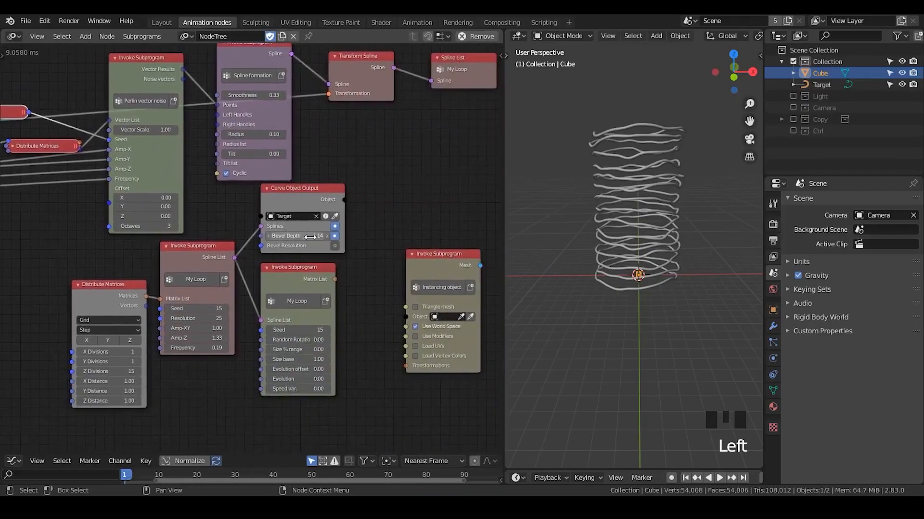
{"action": "left_click_drag", "start_coordinate": [292, 235], "coordinate": [262, 235]}
{"action": "middle_click_drag", "start_coordinate": [595, 189], "coordinate": [642, 248]}
Step: Link My Loop's Matrix List to the Instancing object node's Transformations and tidy the node positions
{"action": "middle_click_drag", "start_coordinate": [293, 235], "coordinate": [224, 169]}
{"action": "left_click_drag", "start_coordinate": [223, 207], "coordinate": [337, 299]}
{"action": "left_click_drag", "start_coordinate": [369, 199], "coordinate": [345, 198]}
{"action": "middle_click_drag", "start_coordinate": [601, 233], "coordinate": [621, 202]}
{"action": "left_click_drag", "start_coordinate": [235, 222], "coordinate": [235, 213]}
Step: Try out the Perlin vector noise node's Z offset and reset it to 0
{"action": "middle_click_drag", "start_coordinate": [7, 204], "coordinate": [237, 214]}
{"action": "left_click_drag", "start_coordinate": [268, 147], "coordinate": [158, 155]}
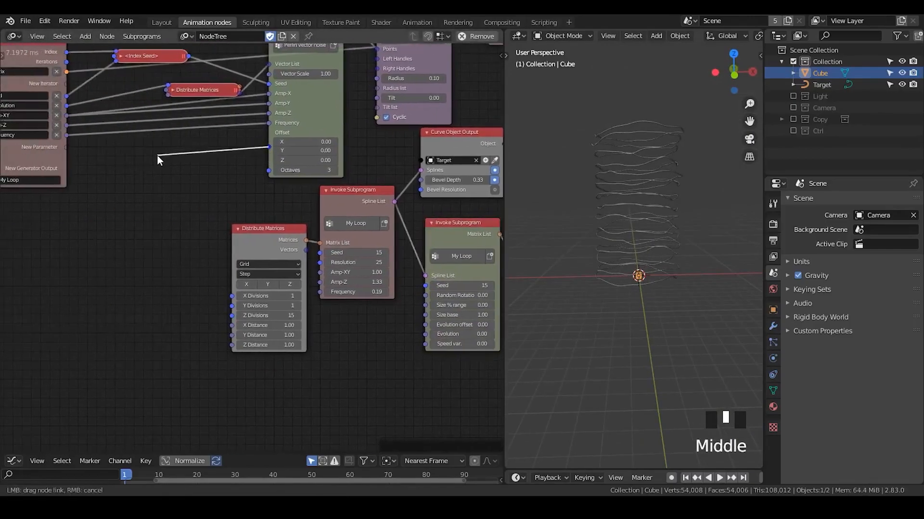
{"action": "left_click_drag", "start_coordinate": [309, 161], "coordinate": [602, 161]}
{"action": "left_click", "coordinate": [304, 160]}
{"action": "type", "text": "0"}
{"action": "key", "text": "Return"}
Step: Move the Instancing object node closer to My Loop and assign Cube as its Object
{"action": "middle_click_drag", "start_coordinate": [339, 234], "coordinate": [115, 167]}
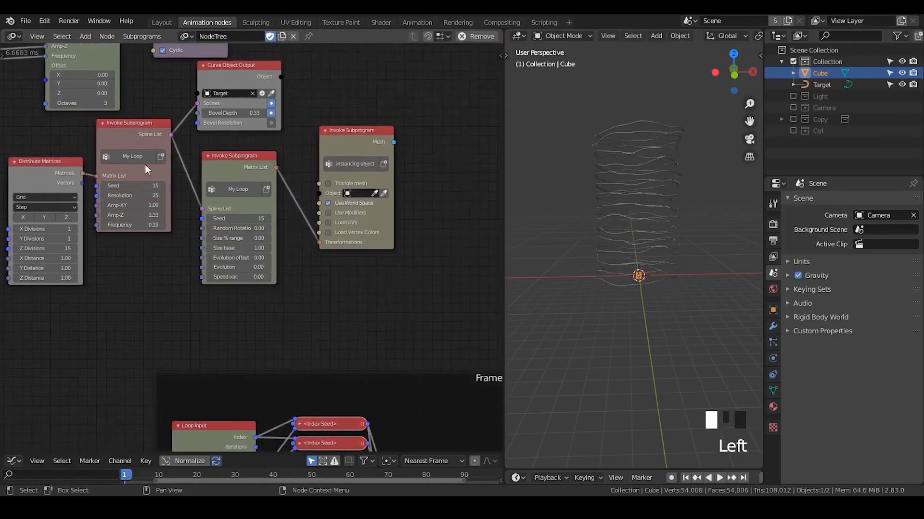
{"action": "scroll", "coordinate": [319, 186], "scroll_direction": "up", "scroll_amount": 1}
{"action": "left_click_drag", "start_coordinate": [346, 136], "coordinate": [323, 141]}
{"action": "middle_click_drag", "start_coordinate": [321, 233], "coordinate": [193, 246]}
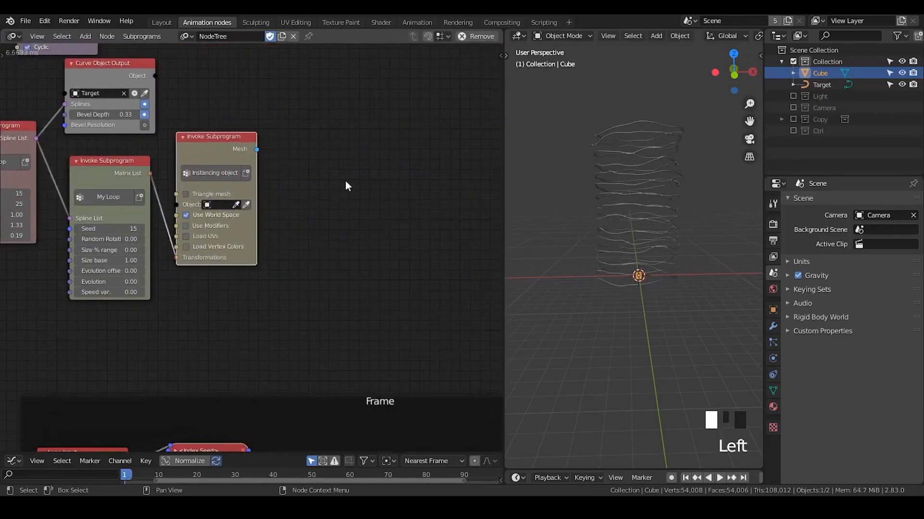
{"action": "left_click", "coordinate": [245, 205]}
Step: Add a Mesh Object Output node next to the Instancing object node
{"action": "key", "text": "ctrl+a"}
{"action": "type", "text": "mesh o"}
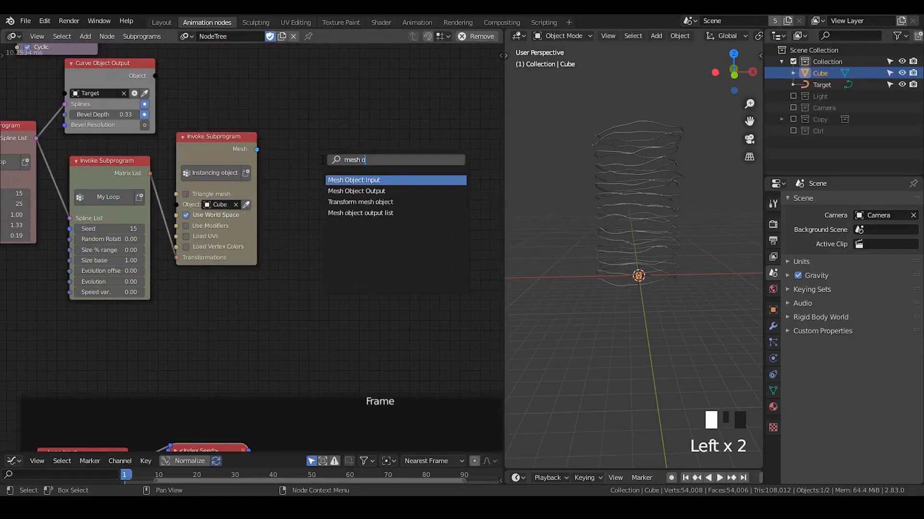
{"action": "type", "text": "bj"}
{"action": "key", "text": "Down"}
{"action": "key", "text": "Return"}
{"action": "left_click", "coordinate": [310, 135]}
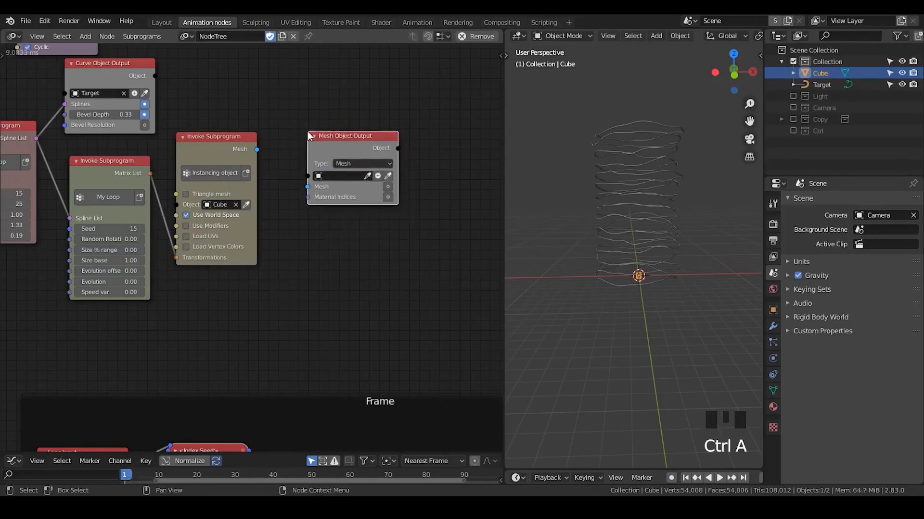
Step: Link the Instancing object node's Mesh to Mesh Object Output's Mesh and align the output node
{"action": "left_click_drag", "start_coordinate": [256, 151], "coordinate": [306, 190]}
{"action": "left_click_drag", "start_coordinate": [323, 159], "coordinate": [324, 140]}
{"action": "left_click", "coordinate": [358, 172]}
Step: Set the spline-generating My Loop node's Resolution to 15
{"action": "middle_click_drag", "start_coordinate": [1, 254], "coordinate": [221, 235]}
{"action": "left_click_drag", "start_coordinate": [200, 108], "coordinate": [216, 106]}
{"action": "double_click", "coordinate": [237, 187]}
{"action": "type", "text": "15"}
{"action": "key", "text": "Return"}
Step: Create a new target object for the Mesh Object Output node and adjust the node's position
{"action": "middle_click_drag", "start_coordinate": [433, 157], "coordinate": [279, 162]}
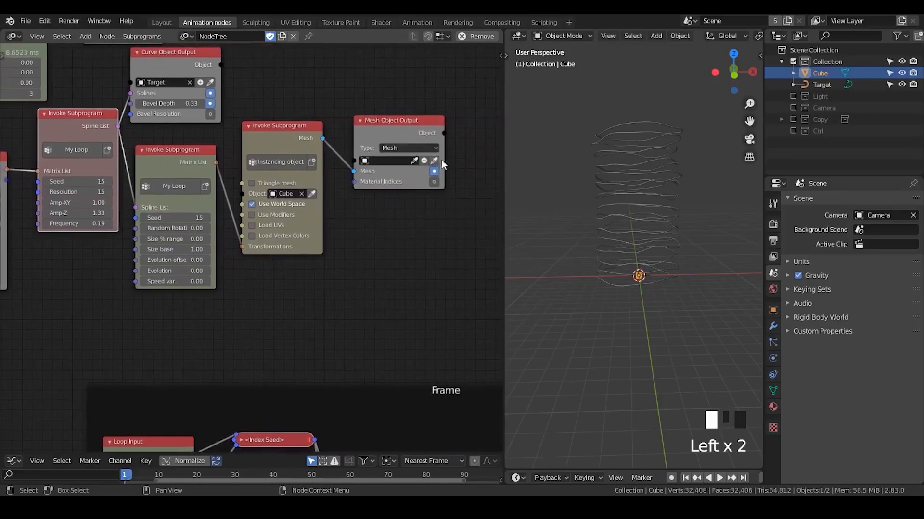
{"action": "left_click", "coordinate": [423, 162]}
{"action": "left_click_drag", "start_coordinate": [412, 154], "coordinate": [424, 146]}
Step: Set the Matrix List My Loop node's Evolution offset to 0.09 and its Evolution to 0
{"action": "middle_click_drag", "start_coordinate": [658, 184], "coordinate": [511, 182]}
{"action": "scroll", "coordinate": [261, 247], "scroll_direction": "up", "scroll_amount": 2}
{"action": "middle_click_drag", "start_coordinate": [260, 248], "coordinate": [323, 232]}
{"action": "left_click_drag", "start_coordinate": [289, 234], "coordinate": [349, 247]}
{"action": "left_click", "coordinate": [256, 248]}
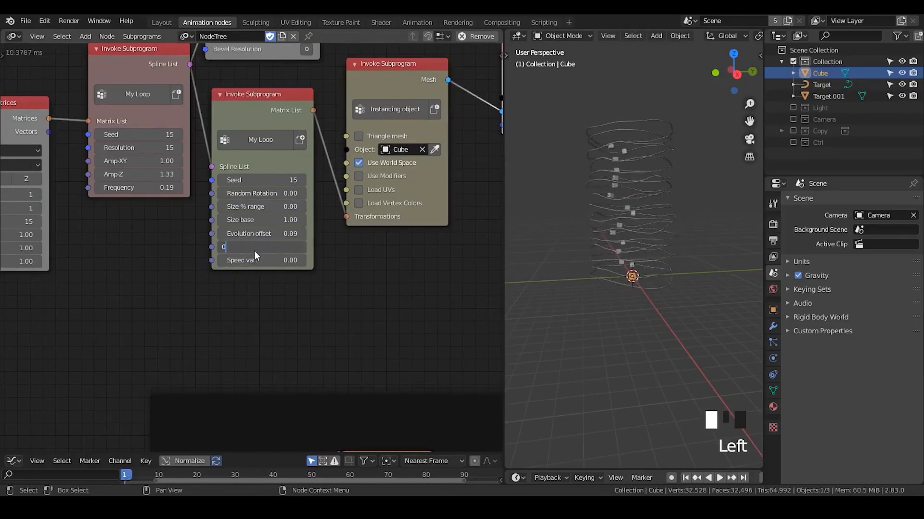
Step: Adjust the Speed var. value of the Matrix List My Loop node
{"action": "double_click", "coordinate": [255, 260]}
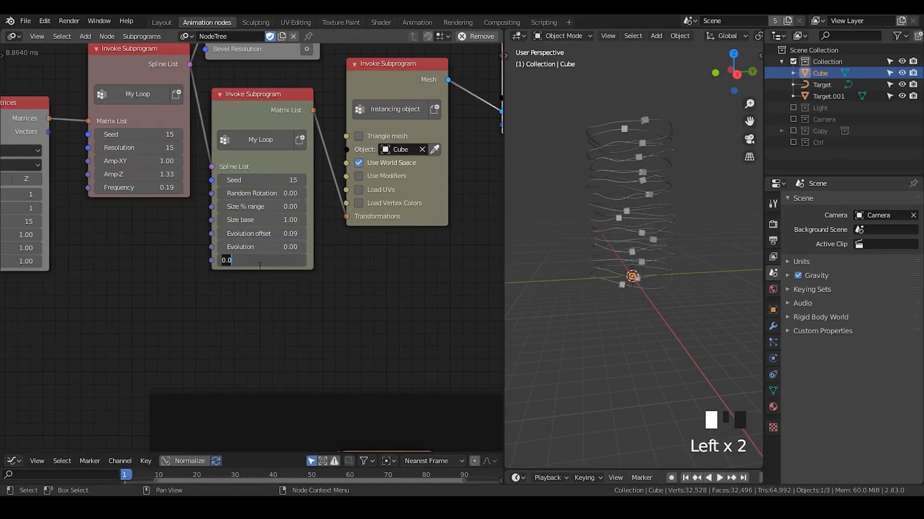
{"action": "left_click", "coordinate": [258, 275]}
{"action": "mouse_move", "coordinate": [259, 262]}
{"action": "left_mouse_down"}
{"action": "mouse_move", "coordinate": [308, 261]}
{"action": "mouse_move", "coordinate": [257, 260]}
{"action": "left_mouse_up"}
Step: Rename the framed Loop Input's Speed var. parameter to "% Speed var."
{"action": "middle_click_drag", "start_coordinate": [274, 297], "coordinate": [281, 99]}
{"action": "middle_click_drag", "start_coordinate": [282, 256], "coordinate": [279, 151]}
{"action": "left_click", "coordinate": [209, 316]}
{"action": "left_click", "coordinate": [188, 315]}
{"action": "type", "text": "% Speed var."}
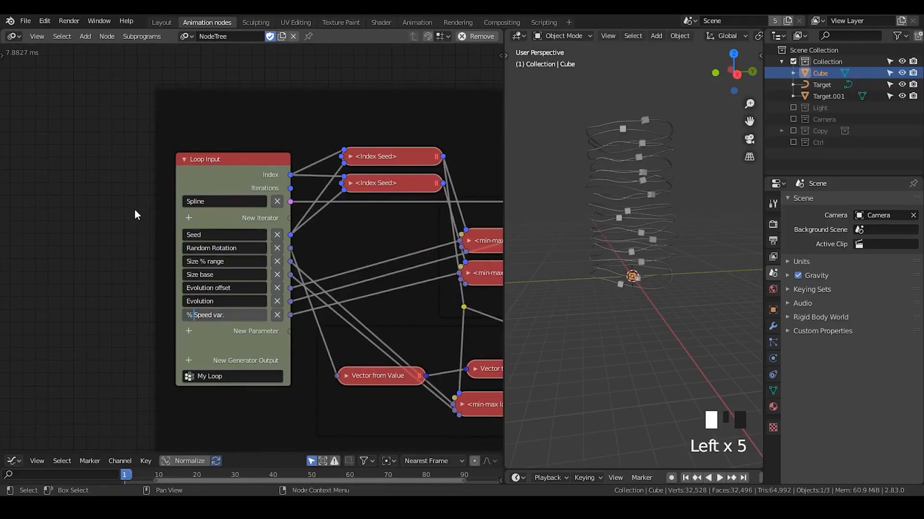
Step: Move the Spline List My Loop node and the Distribute Matrices node away from the Matrix List My Loop node
{"action": "middle_click_drag", "start_coordinate": [126, 141], "coordinate": [137, 356]}
{"action": "mouse_move", "coordinate": [158, 196]}
{"action": "middle_mouse_down"}
{"action": "mouse_move", "coordinate": [217, 301]}
{"action": "mouse_move", "coordinate": [276, 318]}
{"action": "middle_mouse_up"}
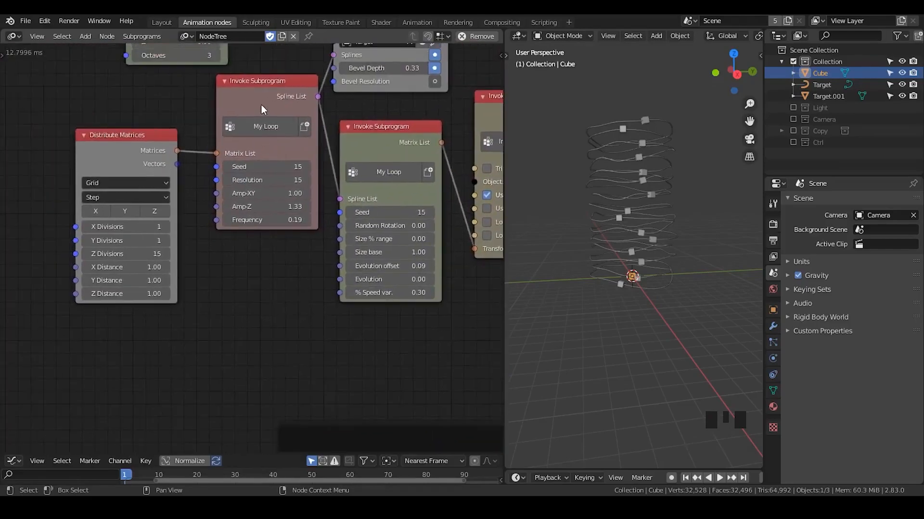
{"action": "left_click_drag", "start_coordinate": [256, 111], "coordinate": [230, 120]}
{"action": "left_click_drag", "start_coordinate": [143, 146], "coordinate": [77, 170]}
{"action": "middle_click_drag", "start_coordinate": [270, 229], "coordinate": [176, 187]}
Step: Test the cubes' travel by varying the Matrix List My Loop node's Evolution twice, resetting it to 0 each time
{"action": "left_click_drag", "start_coordinate": [308, 229], "coordinate": [510, 237]}
{"action": "left_click", "coordinate": [304, 235]}
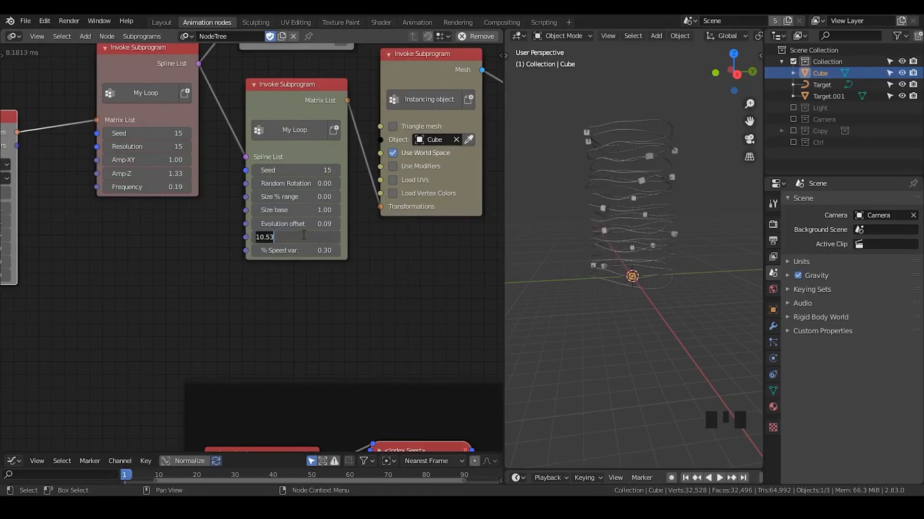
{"action": "type", "text": "0"}
{"action": "key", "text": "Return"}
{"action": "left_click_drag", "start_coordinate": [304, 237], "coordinate": [355, 237]}
{"action": "left_click", "coordinate": [295, 237]}
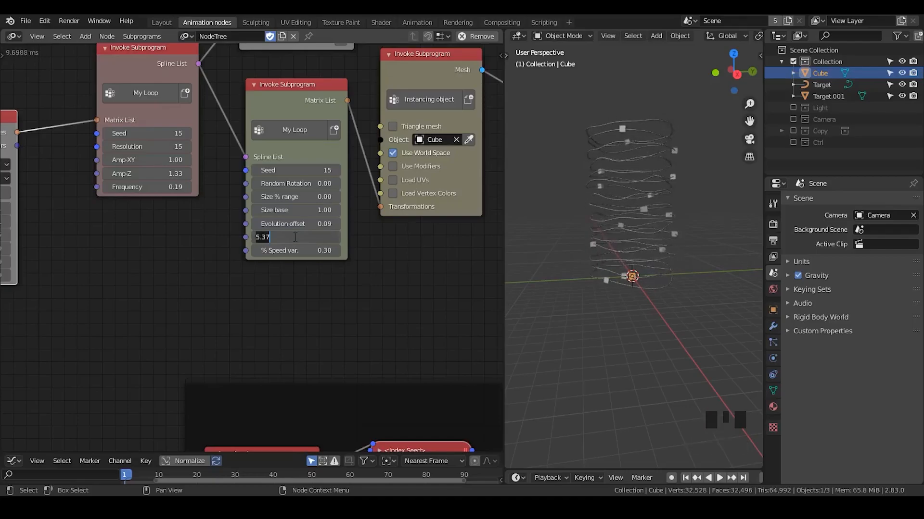
{"action": "type", "text": "0"}
{"action": "key", "text": "Return"}
Step: Set the Matrix List My Loop node's % Speed var. to 0, Evolution offset to 0.69 and Evolution to 0
{"action": "left_click", "coordinate": [295, 252]}
{"action": "type", "text": "0"}
{"action": "key", "text": "Return"}
{"action": "left_click_drag", "start_coordinate": [295, 224], "coordinate": [328, 237]}
{"action": "left_click", "coordinate": [296, 237]}
{"action": "type", "text": "0"}
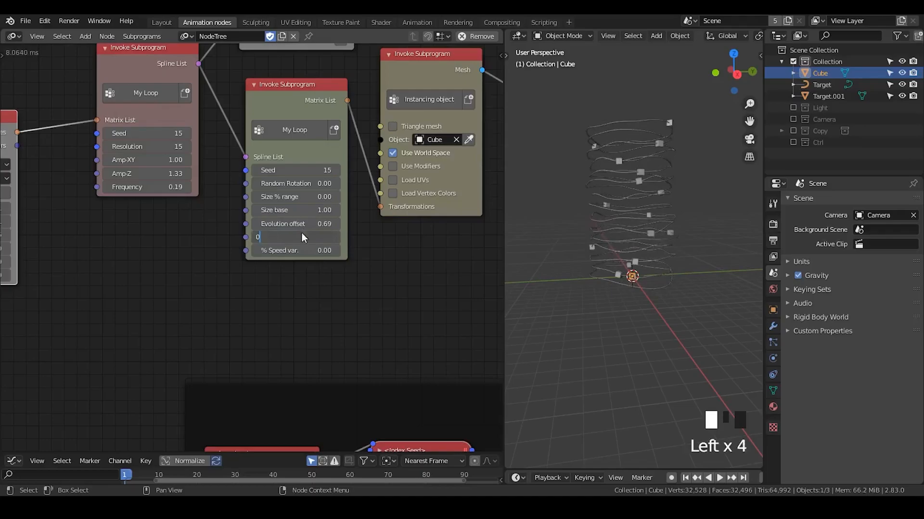
{"action": "key", "text": "Return"}
Step: Shift the Distribute Matrices and Spline List My Loop nodes further away to clear space before the Matrix List My Loop node
{"action": "scroll", "coordinate": [159, 261], "scroll_direction": "down", "scroll_amount": 3}
{"action": "scroll", "coordinate": [159, 261], "scroll_direction": "up", "scroll_amount": 1}
{"action": "middle_click_drag", "start_coordinate": [159, 263], "coordinate": [287, 269]}
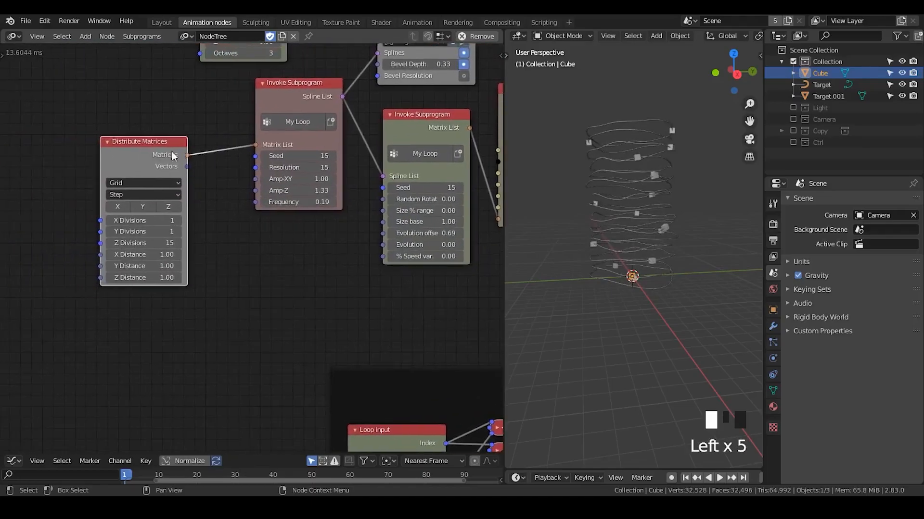
{"action": "left_click_drag", "start_coordinate": [161, 148], "coordinate": [17, 158]}
{"action": "scroll", "coordinate": [290, 93], "scroll_direction": "down", "scroll_amount": 1}
{"action": "left_click_drag", "start_coordinate": [290, 93], "coordinate": [116, 90]}
Step: Add a Sin Function subprogram node between the two My Loop nodes
{"action": "key", "text": "ctrl+a"}
{"action": "type", "text": "sin"}
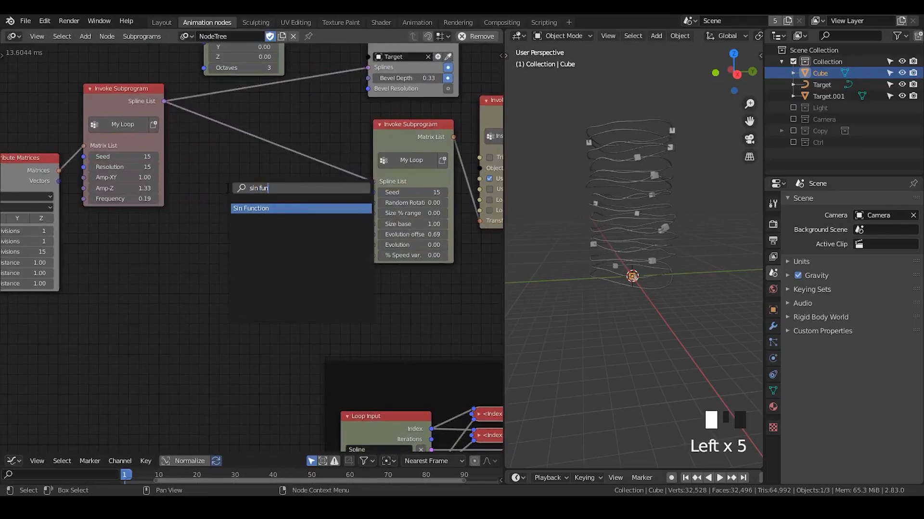
{"action": "key", "text": "Return"}
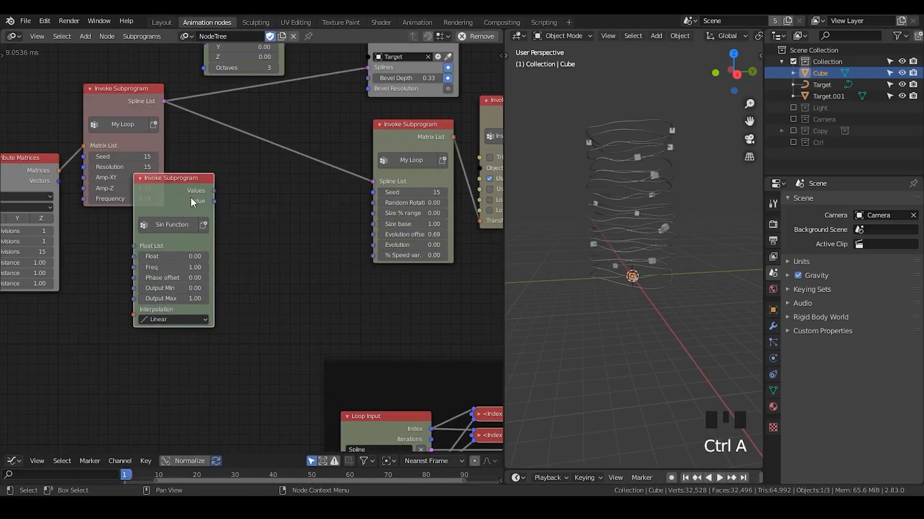
{"action": "left_click", "coordinate": [206, 203]}
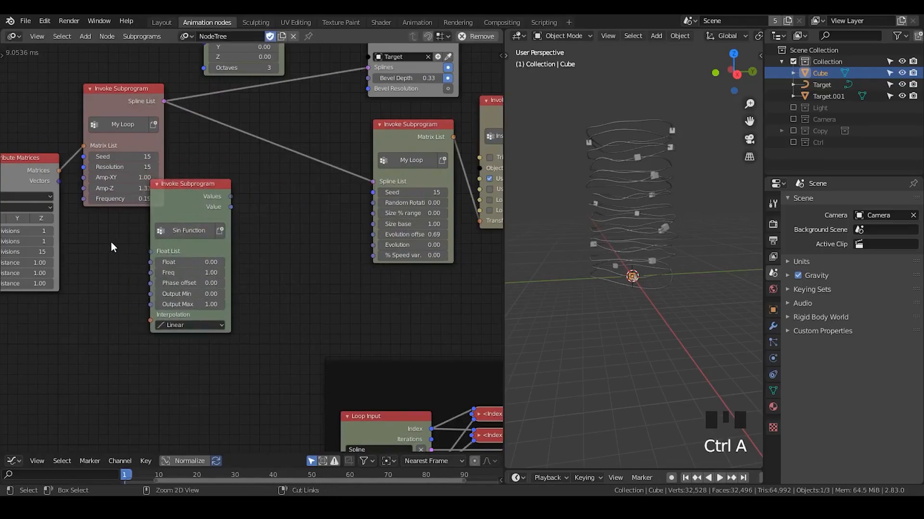
Step: Add a Time Info node and link its Frame output to the Sin Function's Float input
{"action": "key", "text": "ctrl+a"}
{"action": "type", "text": "time inf"}
{"action": "key", "text": "Return"}
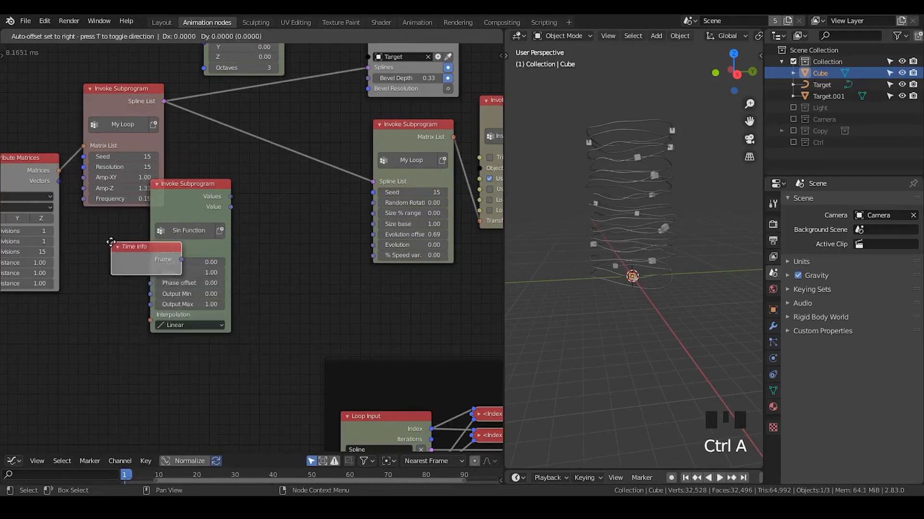
{"action": "left_click", "coordinate": [42, 295]}
{"action": "left_click_drag", "start_coordinate": [114, 309], "coordinate": [150, 262]}
Step: Link the Sin Function's Value output to the Matrix List My Loop node's Evolution, reposition the Sin Function node and return to the first frame
{"action": "left_click_drag", "start_coordinate": [231, 207], "coordinate": [369, 248]}
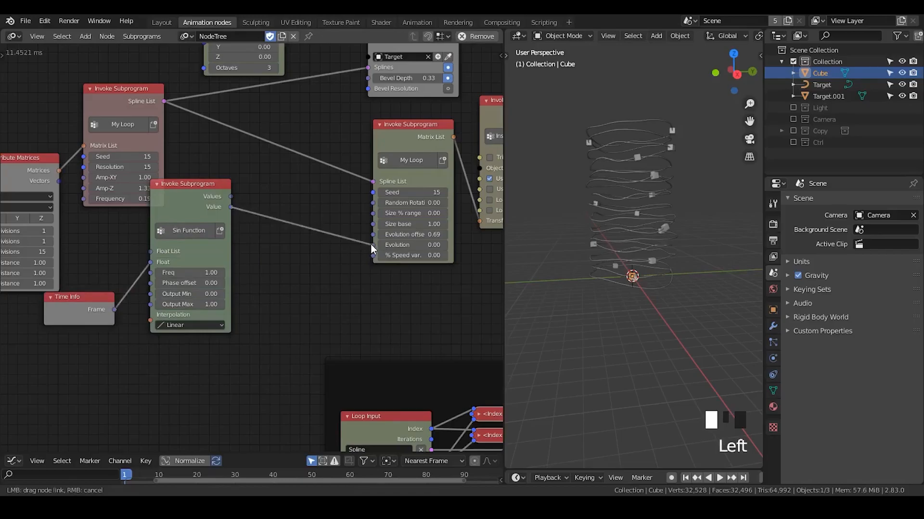
{"action": "left_click_drag", "start_coordinate": [370, 244], "coordinate": [371, 245]}
{"action": "left_click_drag", "start_coordinate": [192, 199], "coordinate": [252, 188]}
{"action": "double_click", "coordinate": [685, 478]}
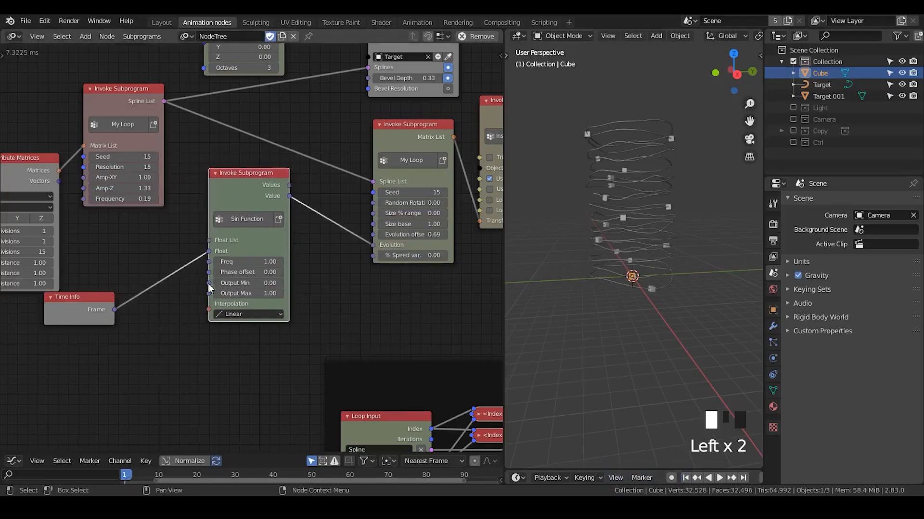
Step: Replace the Time Info node with a Time info series subprogram node feeding the Sin Function's Float input
{"action": "left_click_drag", "start_coordinate": [209, 251], "coordinate": [91, 297]}
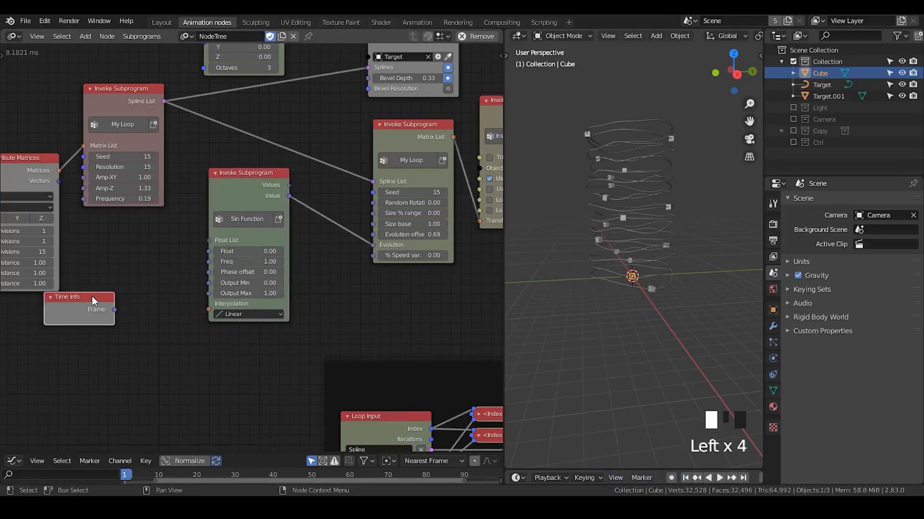
{"action": "key", "text": "x"}
{"action": "key", "text": "ctrl+a"}
{"action": "type", "text": "time info"}
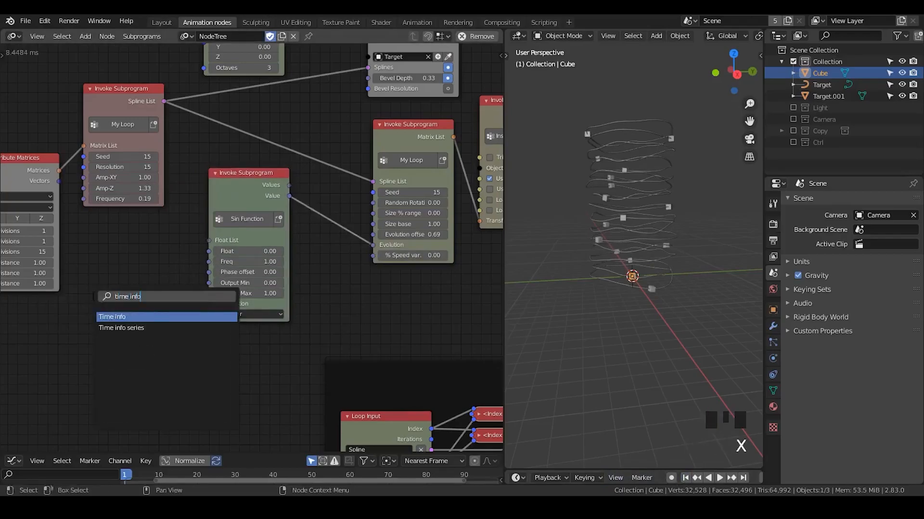
{"action": "key", "text": "Down"}
{"action": "key", "text": "Return"}
{"action": "left_click", "coordinate": [146, 276]}
{"action": "left_click_drag", "start_coordinate": [147, 278], "coordinate": [210, 244]}
{"action": "left_click_drag", "start_coordinate": [253, 195], "coordinate": [232, 210]}
Step: Delete the Time info series node and add an Animate Float node beside the Sin Function node
{"action": "left_click", "coordinate": [114, 263]}
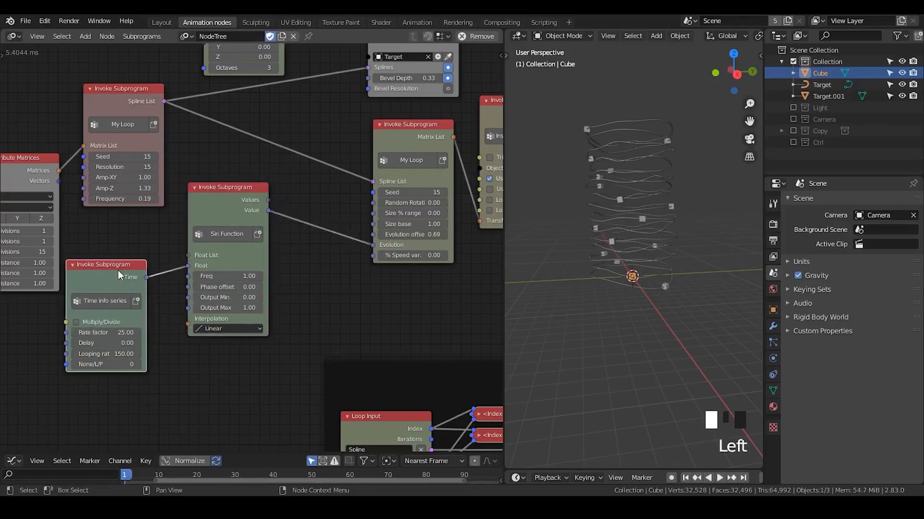
{"action": "key", "text": "x"}
{"action": "key", "text": "ctrl+a"}
{"action": "type", "text": "animte"}
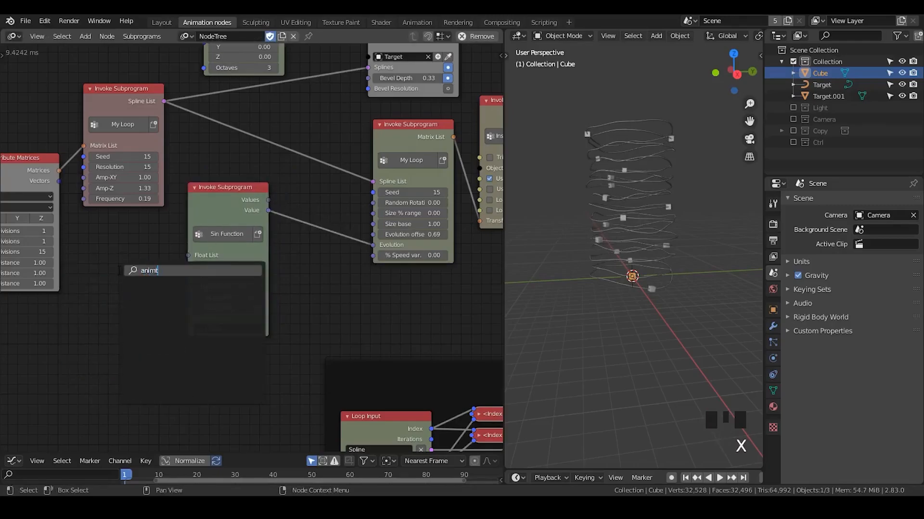
{"action": "key", "text": "BackSpace"}
{"action": "type", "text": "ate flo"}
{"action": "key", "text": "Return"}
{"action": "left_click", "coordinate": [61, 264]}
Step: Link the Animate Float node's Result to the Sin Function's Float input and remove the stray Create Float List node
{"action": "left_click_drag", "start_coordinate": [152, 291], "coordinate": [194, 255]}
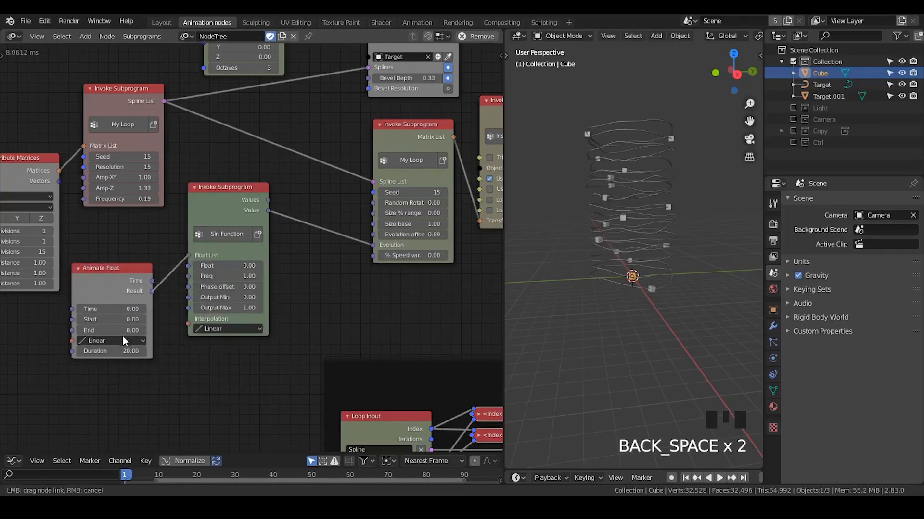
{"action": "middle_click_drag", "start_coordinate": [29, 364], "coordinate": [118, 338]}
{"action": "scroll", "coordinate": [130, 332], "scroll_direction": "up", "scroll_amount": 1}
{"action": "left_click", "coordinate": [248, 198]}
{"action": "scroll", "coordinate": [247, 198], "scroll_direction": "up", "scroll_amount": 1}
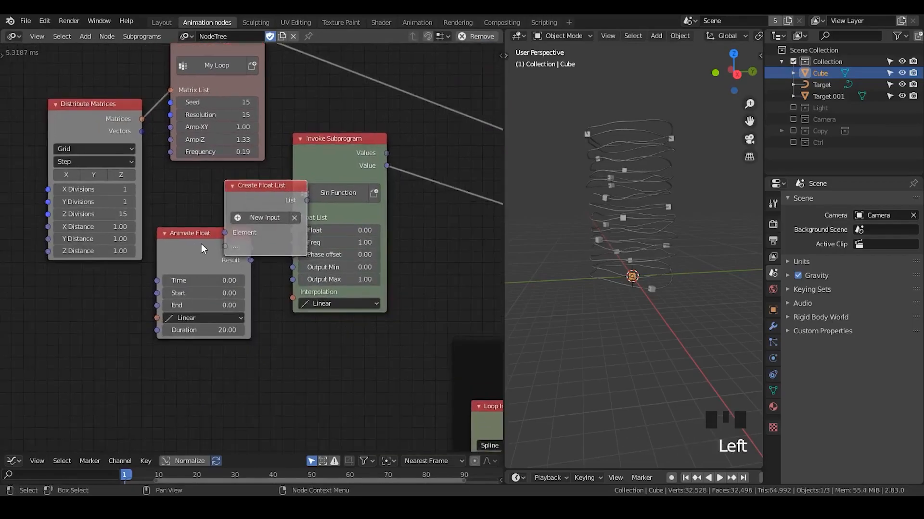
{"action": "key", "text": "x"}
{"action": "scroll", "coordinate": [206, 245], "scroll_direction": "down", "scroll_amount": 1}
{"action": "left_click_drag", "start_coordinate": [216, 245], "coordinate": [290, 234]}
{"action": "left_click_drag", "start_coordinate": [171, 276], "coordinate": [213, 257]}
Step: Add a Time Info node and link its Frame output to the Animate Float node's Time input
{"action": "key", "text": "ctrl+a"}
{"action": "type", "text": "time"}
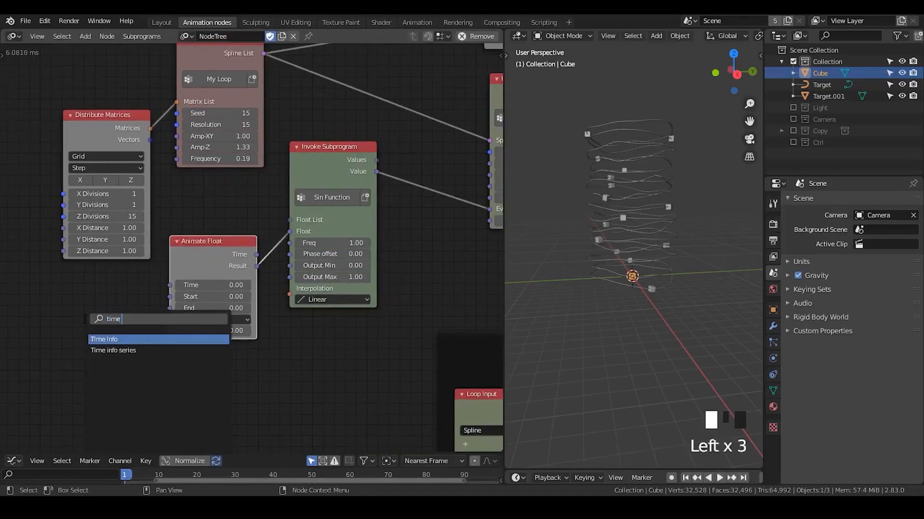
{"action": "type", "text": " in"}
{"action": "key", "text": "Return"}
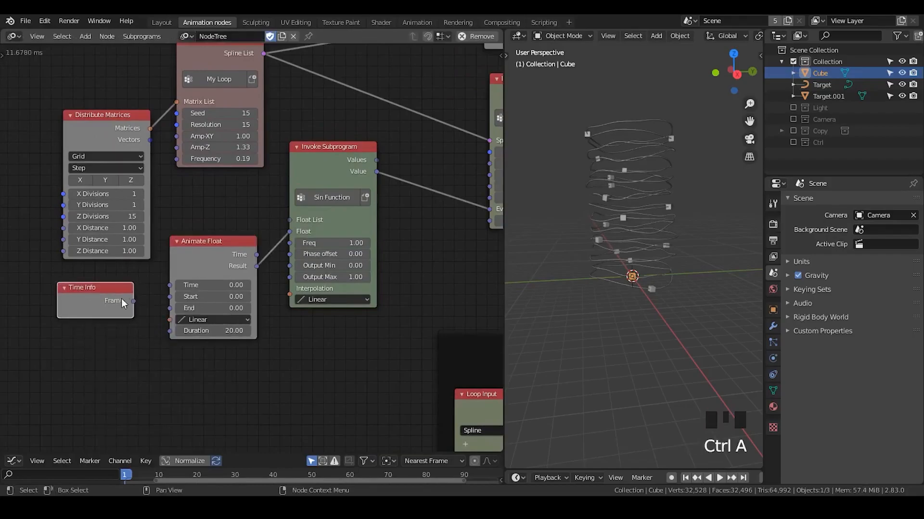
{"action": "left_click_drag", "start_coordinate": [133, 301], "coordinate": [170, 285]}
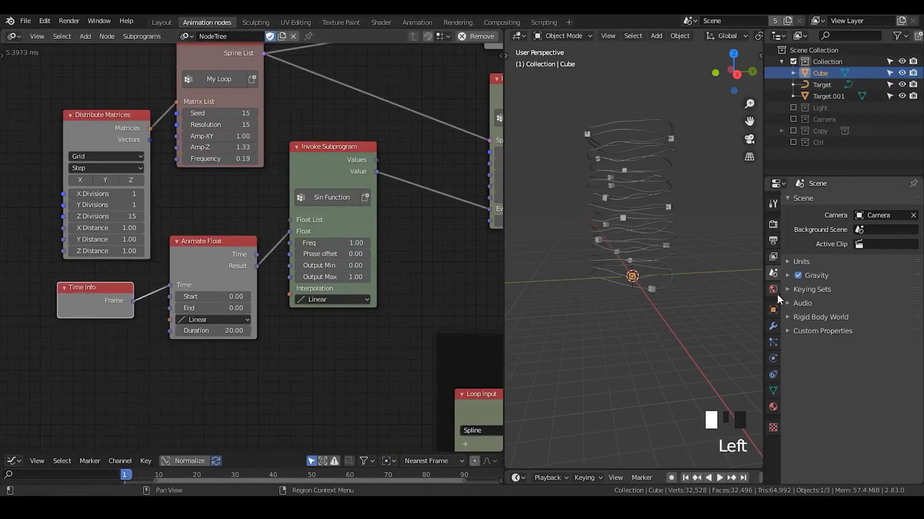
Step: Look through the object, render and output properties for the scene's End frame setting
{"action": "left_click", "coordinate": [773, 310]}
{"action": "left_click", "coordinate": [809, 233]}
{"action": "left_click", "coordinate": [812, 219]}
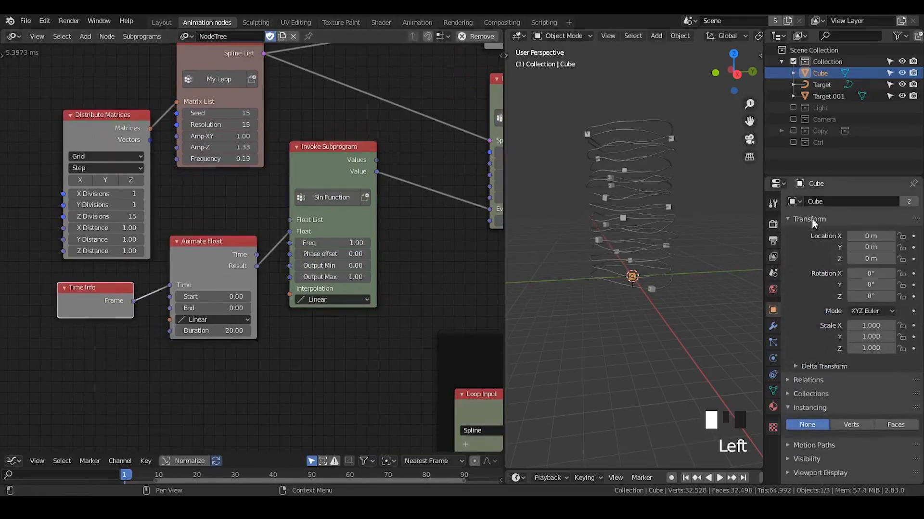
{"action": "left_click", "coordinate": [812, 219]}
{"action": "left_click", "coordinate": [817, 266]}
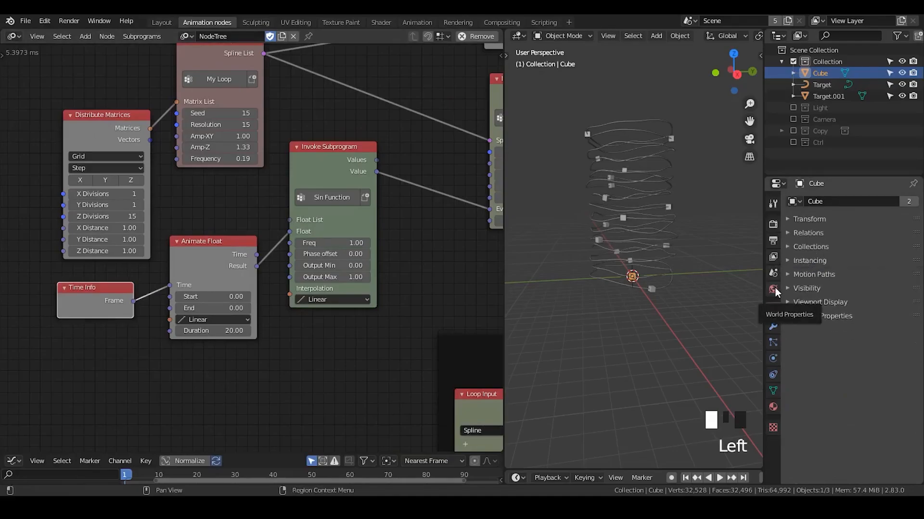
{"action": "left_click", "coordinate": [792, 218]}
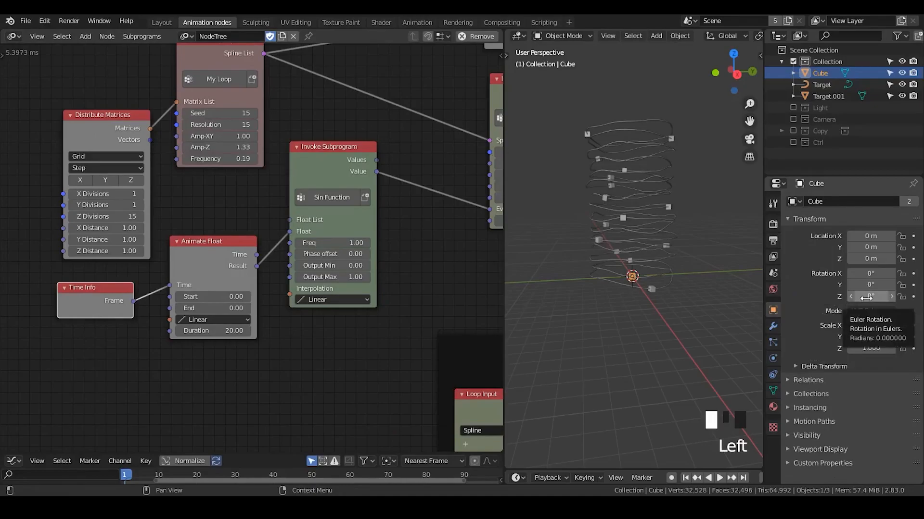
{"action": "left_click", "coordinate": [775, 242]}
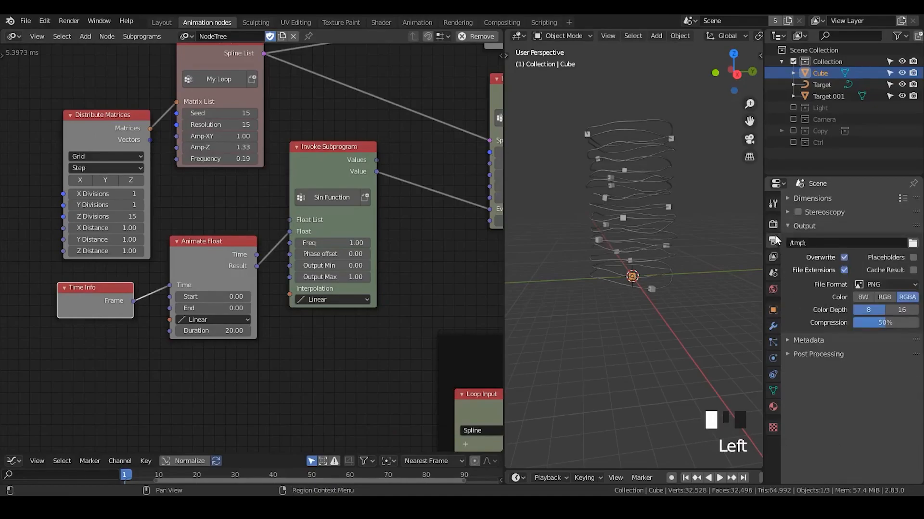
{"action": "left_click", "coordinate": [772, 230]}
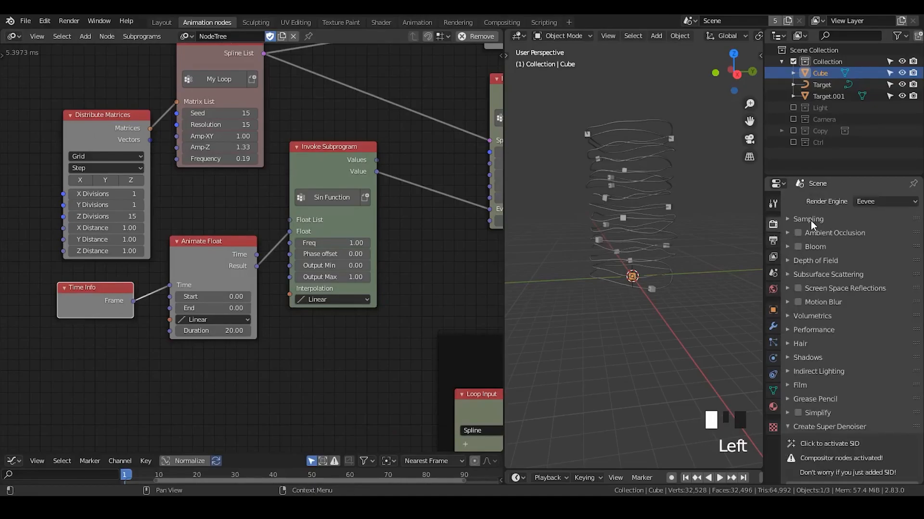
{"action": "left_click", "coordinate": [773, 240]}
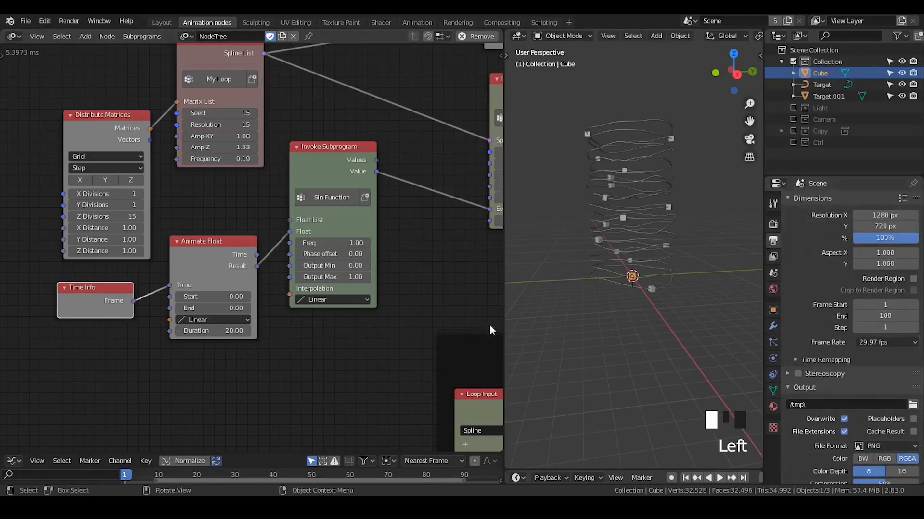
Step: Add an Expression node below Time Info and enter the expression bpy.data.scenes["Scene"].frame_end
{"action": "key", "text": "ctrl+a"}
{"action": "type", "text": "exp"}
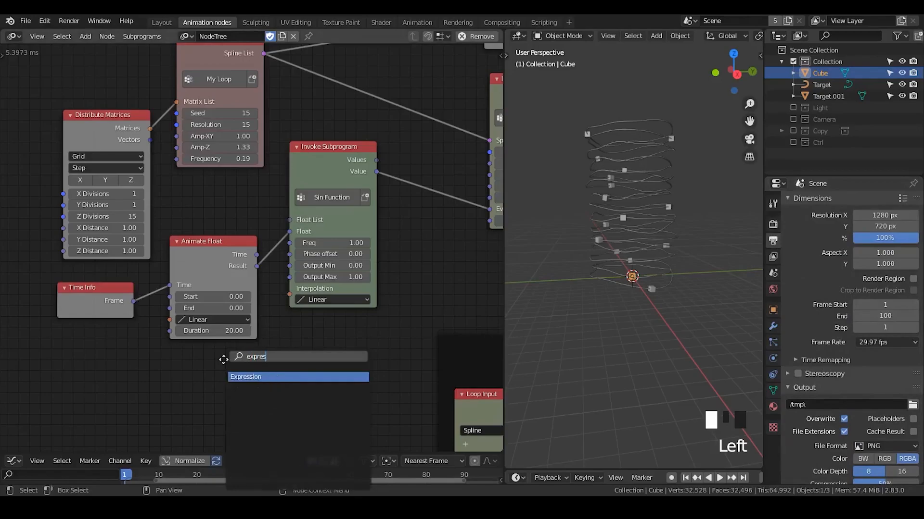
{"action": "type", "text": "res"}
{"action": "key", "text": "Return"}
{"action": "left_click", "coordinate": [48, 359]}
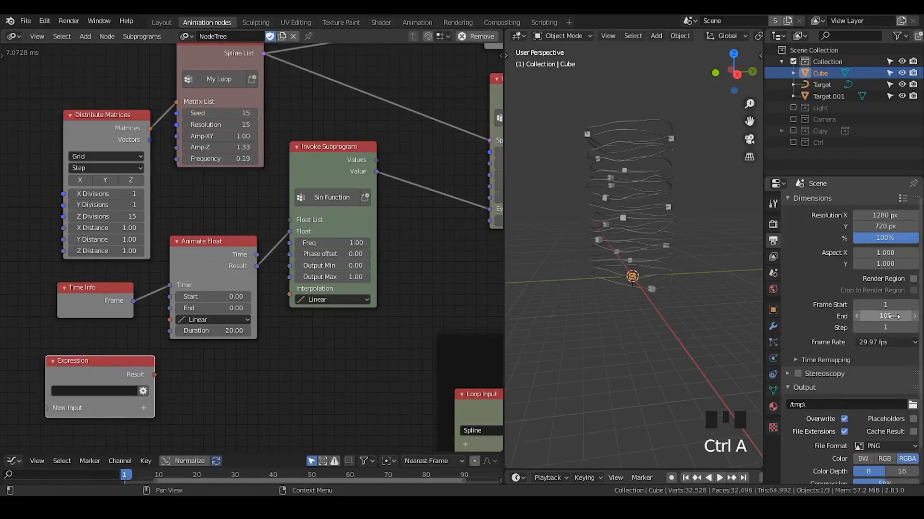
{"action": "left_click", "coordinate": [125, 392]}
{"action": "type", "text": "bpy.data.scenes[\"Scene\"].frame_end"}
{"action": "left_click", "coordinate": [151, 379]}
Step: Link the Expression node's Result to the Animate Float node's Duration and set its End to 1
{"action": "scroll", "coordinate": [202, 347], "scroll_direction": "up", "scroll_amount": 1}
{"action": "middle_click_drag", "start_coordinate": [202, 348], "coordinate": [365, 270]}
{"action": "left_click_drag", "start_coordinate": [269, 300], "coordinate": [327, 257]}
{"action": "left_click", "coordinate": [374, 232]}
{"action": "type", "text": "1"}
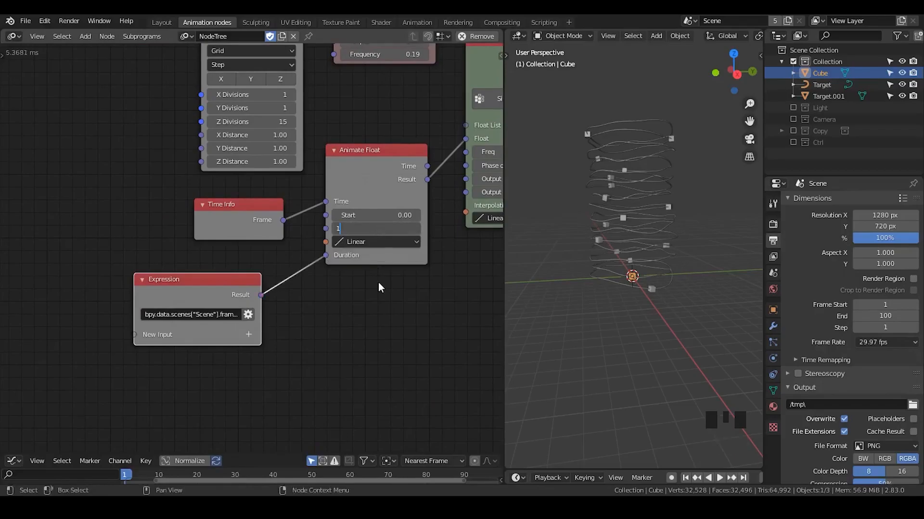
{"action": "key", "text": "Return"}
Step: Spread out the Time Info, Sin Function and Animate Float nodes to tidy the animation chain
{"action": "left_click_drag", "start_coordinate": [223, 204], "coordinate": [159, 202]}
{"action": "scroll", "coordinate": [296, 279], "scroll_direction": "down", "scroll_amount": 4}
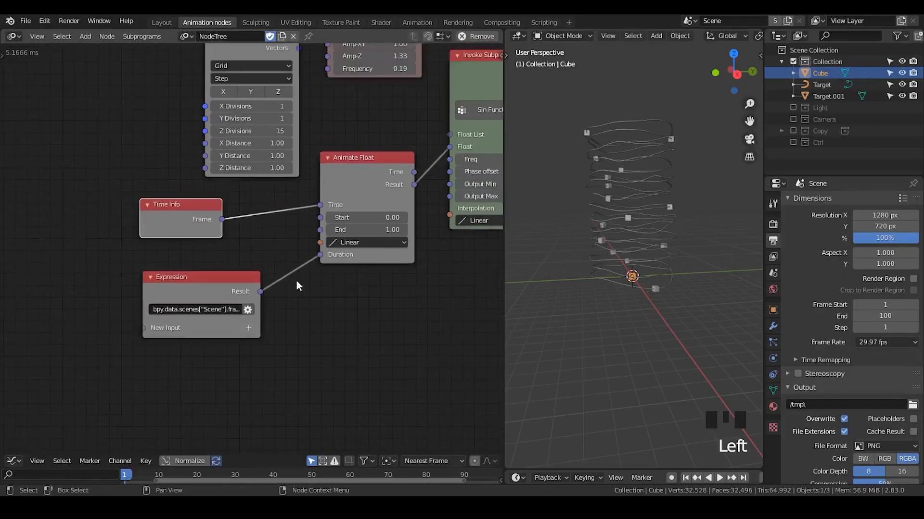
{"action": "middle_click_drag", "start_coordinate": [322, 284], "coordinate": [135, 290]}
{"action": "scroll", "coordinate": [282, 265], "scroll_direction": "up", "scroll_amount": 4}
{"action": "middle_click_drag", "start_coordinate": [268, 240], "coordinate": [285, 274]}
{"action": "left_click_drag", "start_coordinate": [205, 145], "coordinate": [261, 143]}
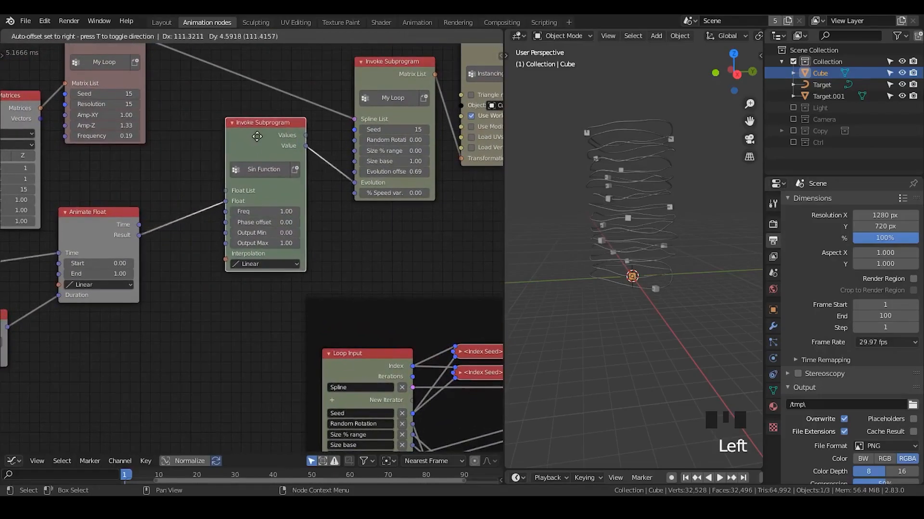
{"action": "left_click_drag", "start_coordinate": [111, 223], "coordinate": [164, 188]}
Step: Set the Sin Function node's Output Max to 5
{"action": "scroll", "coordinate": [253, 248], "scroll_direction": "down", "scroll_amount": 1}
{"action": "left_click", "coordinate": [256, 244]}
{"action": "type", "text": "5"}
{"action": "key", "text": "Return"}
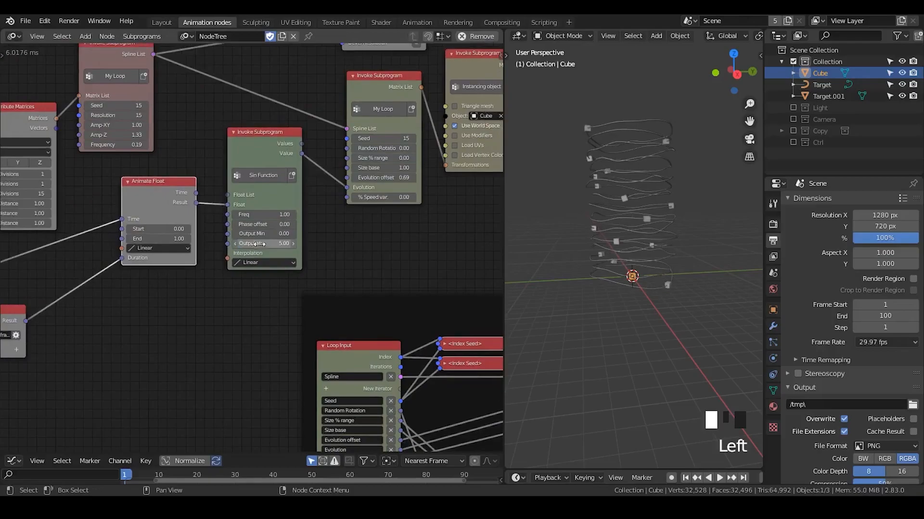
Step: Play the animation from the first frame to check the cubes' motion along the splines, and stop playback
{"action": "left_click", "coordinate": [685, 477]}
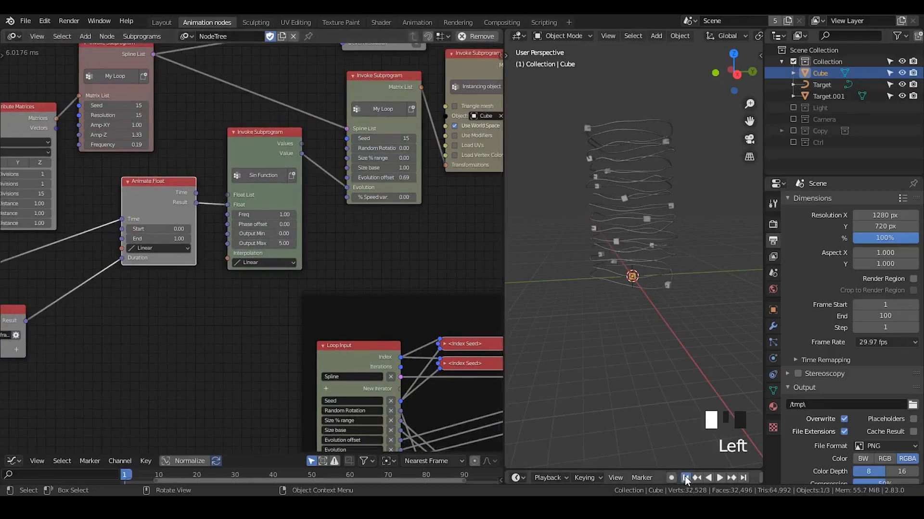
{"action": "left_click", "coordinate": [722, 477]}
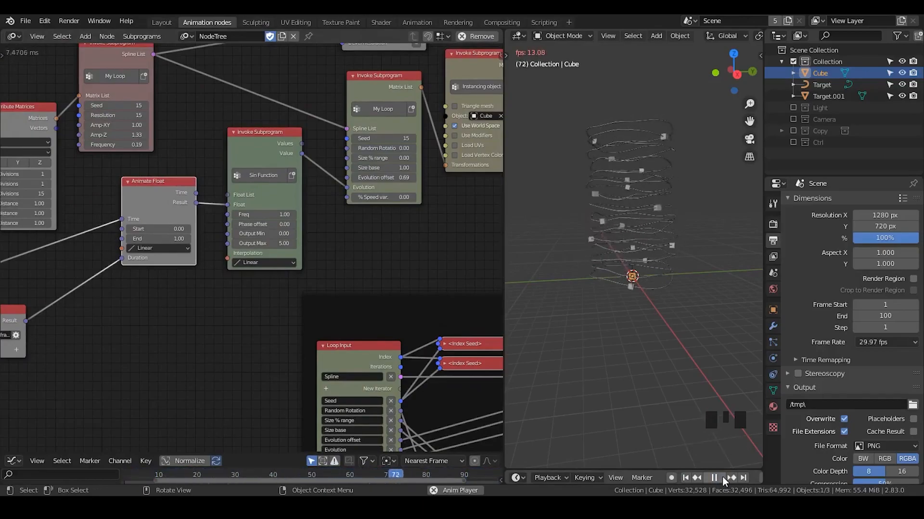
{"action": "left_click", "coordinate": [713, 477]}
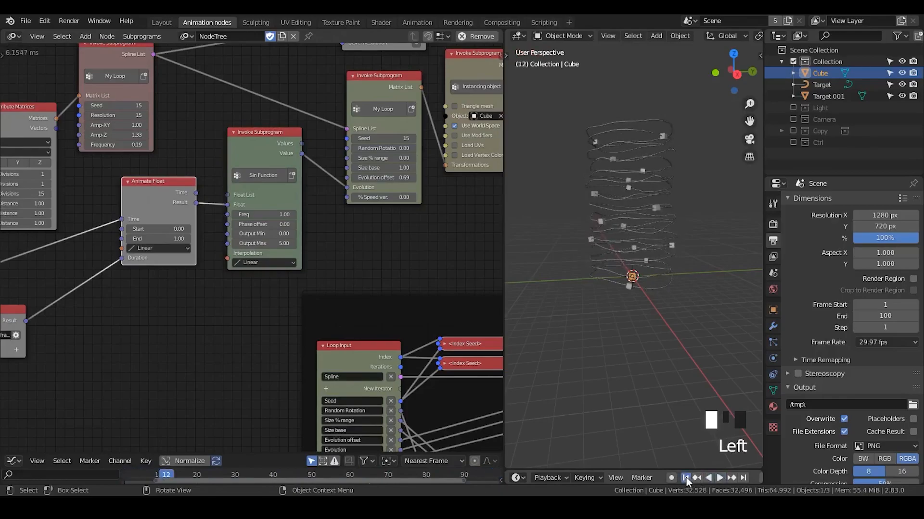
Step: Return to the first frame, shift the Animate Float and Sin Function nodes, and attach a Viewer to the Sin Function's Value output
{"action": "left_click", "coordinate": [686, 477]}
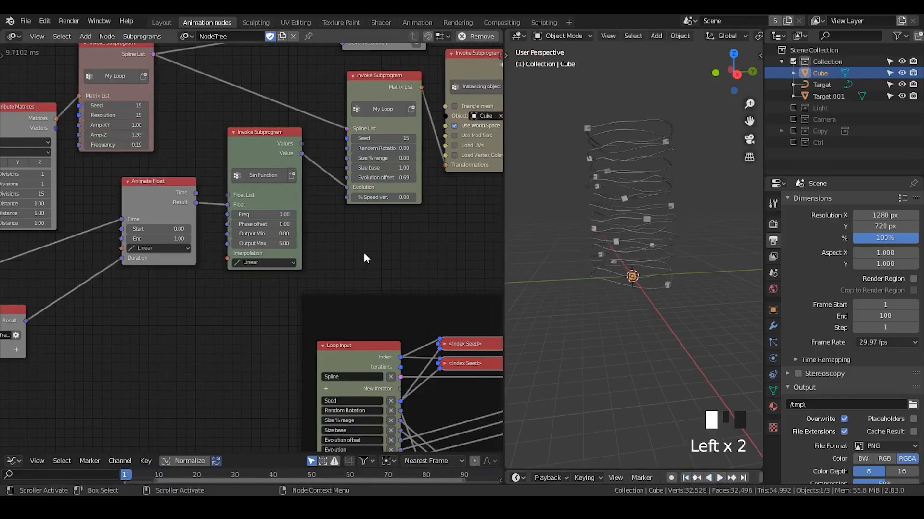
{"action": "left_click_drag", "start_coordinate": [169, 194], "coordinate": [147, 198]}
{"action": "left_click_drag", "start_coordinate": [256, 147], "coordinate": [231, 158]}
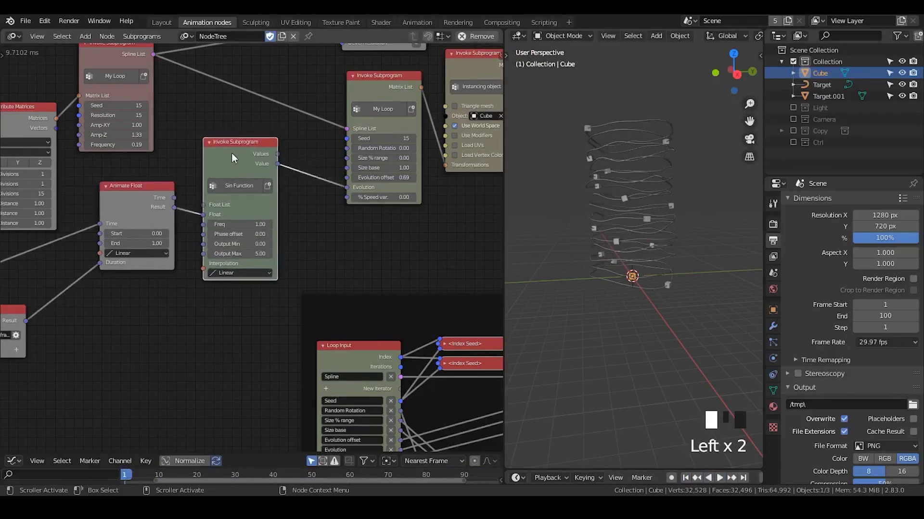
{"action": "key", "text": "w"}
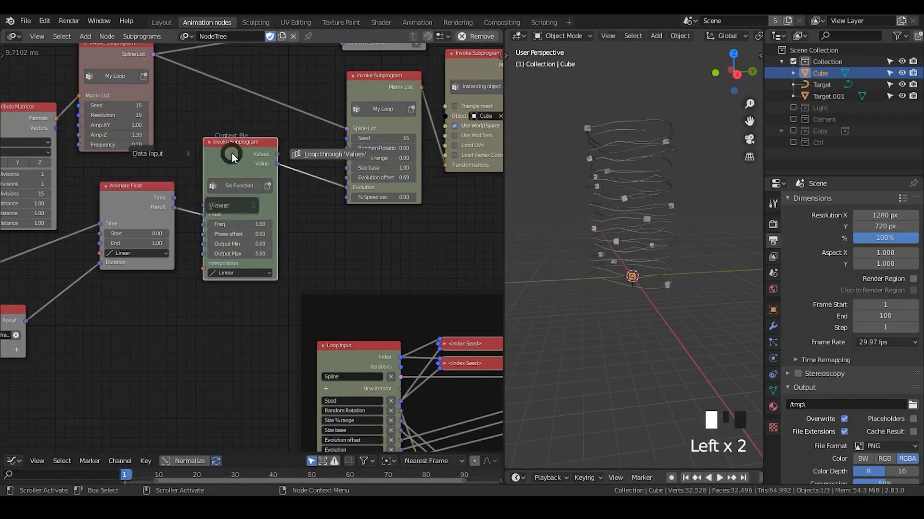
{"action": "left_click", "coordinate": [249, 210]}
{"action": "left_click", "coordinate": [264, 210]}
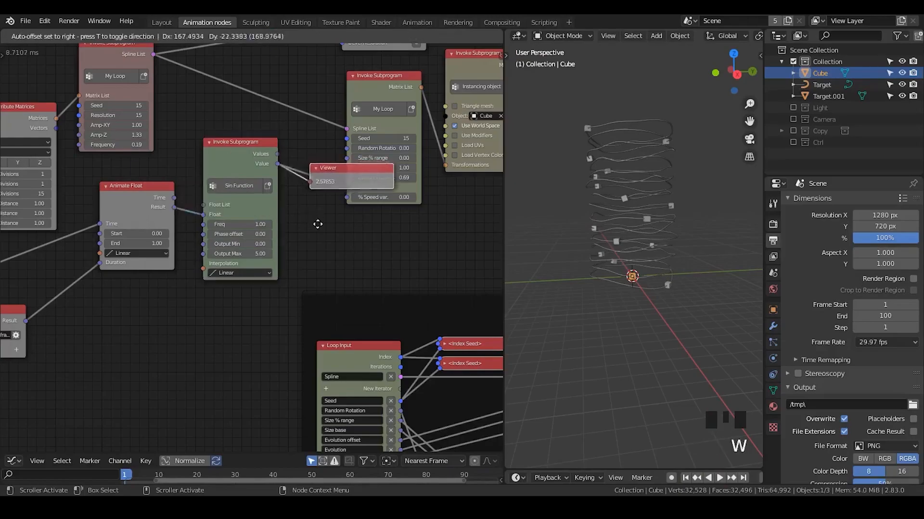
Step: Set the Sin Function node's Output Max to 1
{"action": "left_click", "coordinate": [255, 251]}
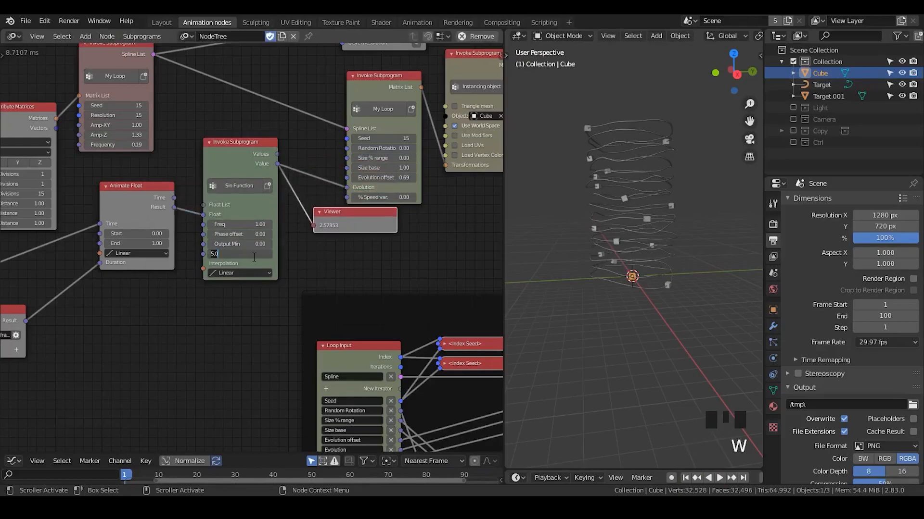
{"action": "type", "text": "1"}
{"action": "left_click", "coordinate": [294, 259]}
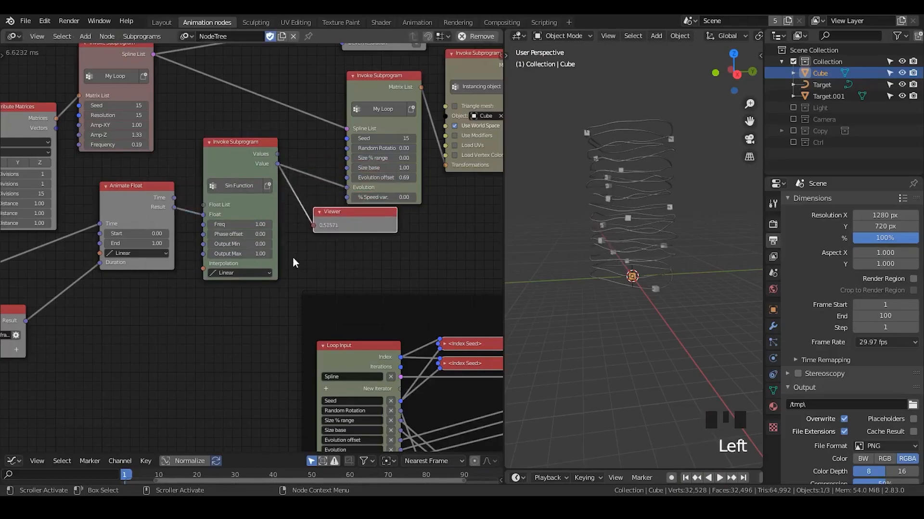
Step: Play the animation from the first frame to examine the Viewer's sine value, and stop back at the first frame
{"action": "middle_click_drag", "start_coordinate": [294, 259], "coordinate": [366, 253]}
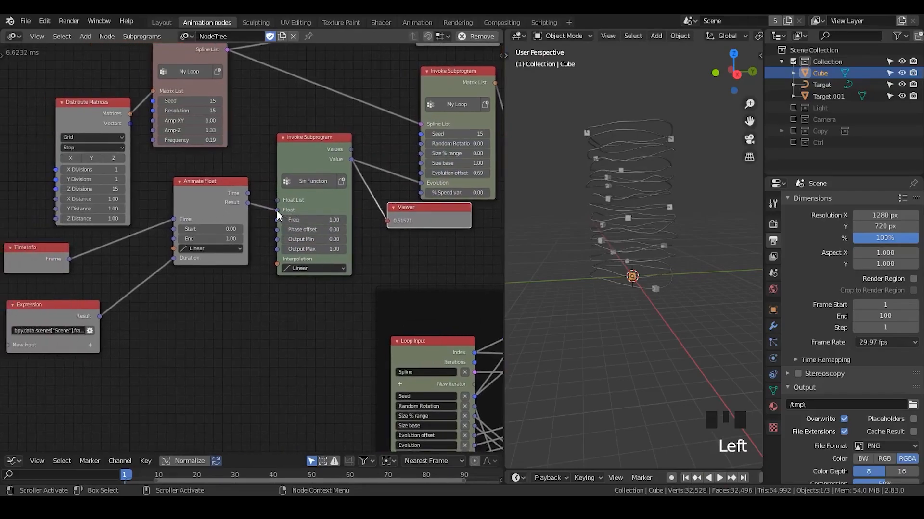
{"action": "left_click", "coordinate": [688, 480]}
{"action": "left_click", "coordinate": [722, 479]}
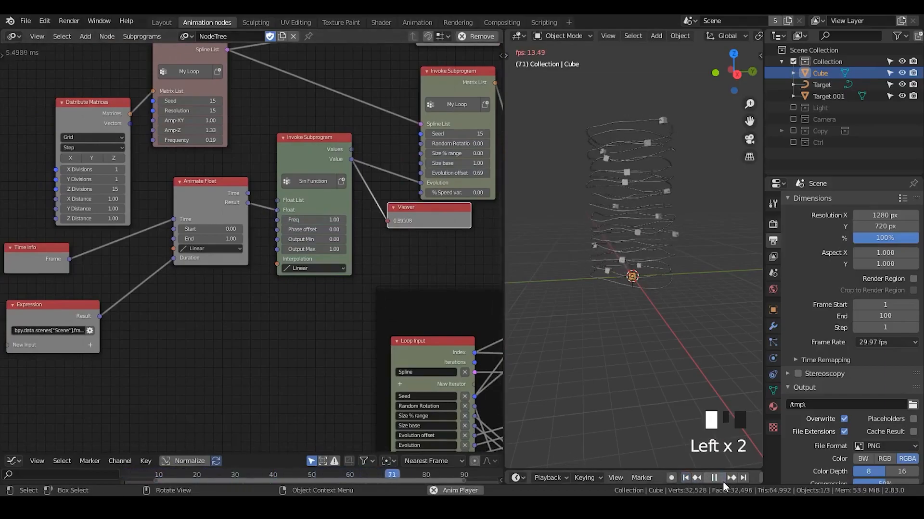
{"action": "scroll", "coordinate": [723, 482], "scroll_direction": "down", "scroll_amount": 1}
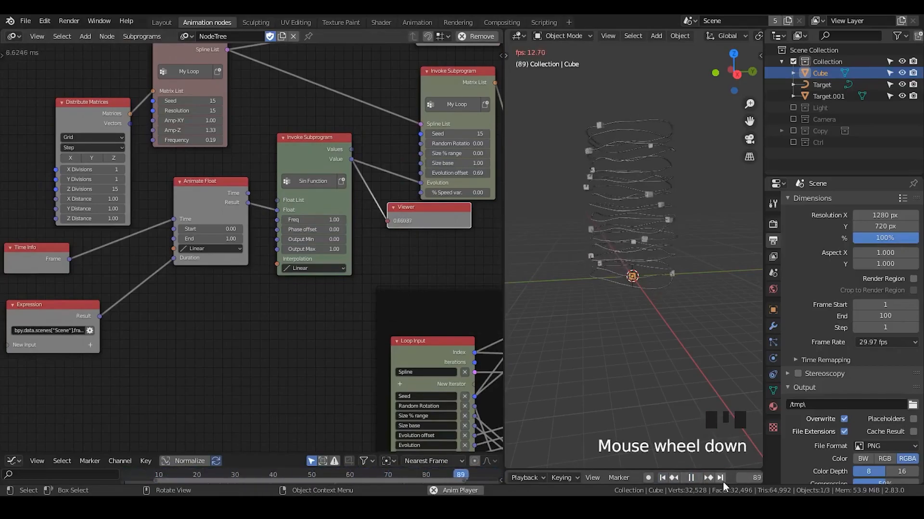
{"action": "left_click", "coordinate": [723, 482]}
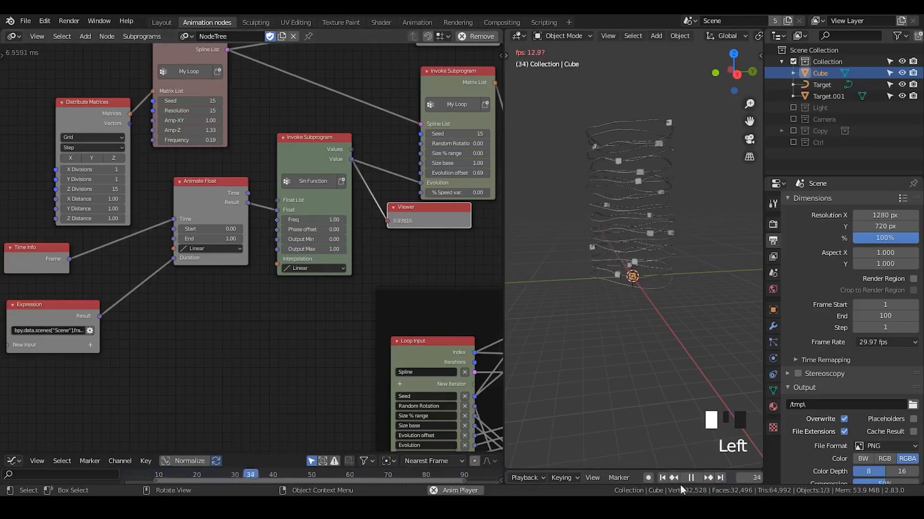
{"action": "left_click", "coordinate": [691, 478]}
{"action": "left_click", "coordinate": [662, 477]}
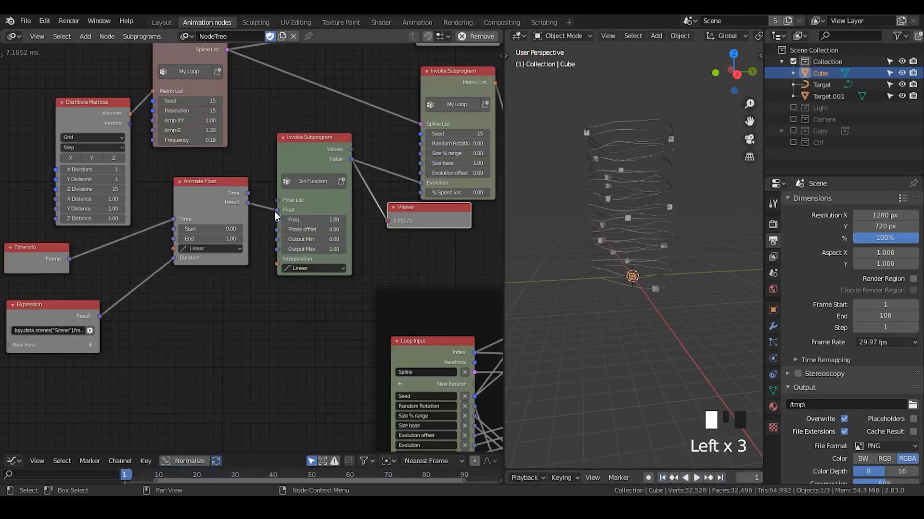
Step: Reroute the Animate Float node's Result from the Sin Function's Float input to the Evolution input of the cube My Loop node
{"action": "left_click_drag", "start_coordinate": [275, 211], "coordinate": [418, 185]}
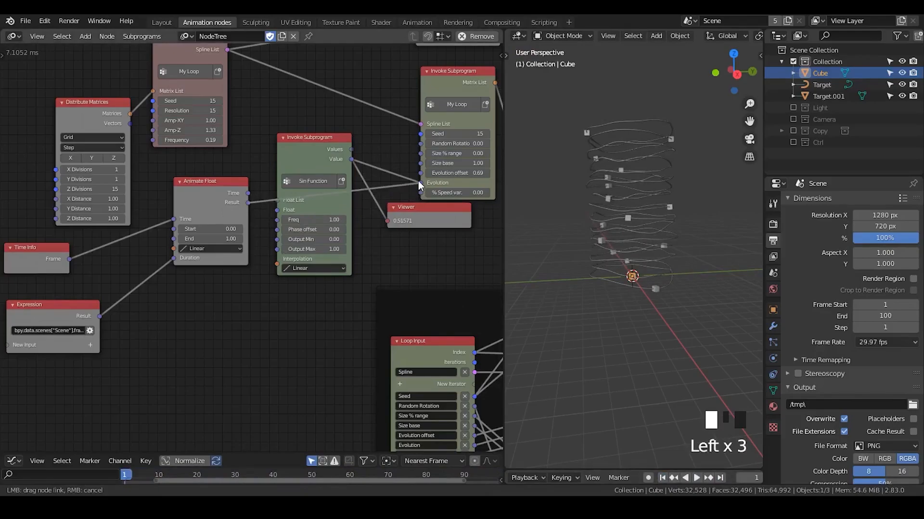
{"action": "left_click_drag", "start_coordinate": [418, 182], "coordinate": [291, 203]}
{"action": "left_click_drag", "start_coordinate": [277, 209], "coordinate": [277, 209]}
{"action": "mouse_move", "coordinate": [318, 218]}
{"action": "middle_mouse_down"}
{"action": "mouse_move", "coordinate": [274, 222]}
{"action": "mouse_move", "coordinate": [328, 215]}
{"action": "middle_mouse_up"}
{"action": "scroll", "coordinate": [278, 196], "scroll_direction": "down", "scroll_amount": 1}
{"action": "left_click_drag", "start_coordinate": [285, 205], "coordinate": [419, 206]}
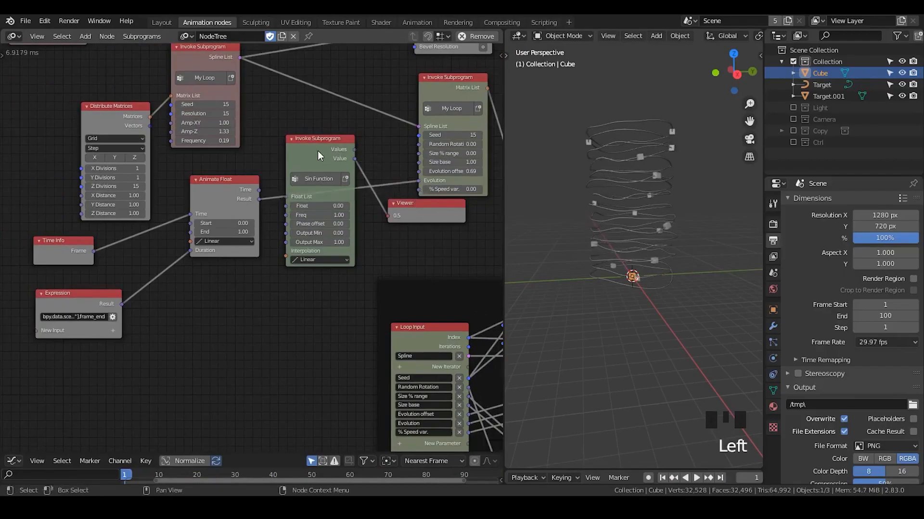
Step: Move the Sin Function node below the Evolution link and connect the Animate Float's Result to its Float input as well
{"action": "left_click_drag", "start_coordinate": [293, 139], "coordinate": [288, 277]}
{"action": "middle_click_drag", "start_coordinate": [338, 233], "coordinate": [298, 224]}
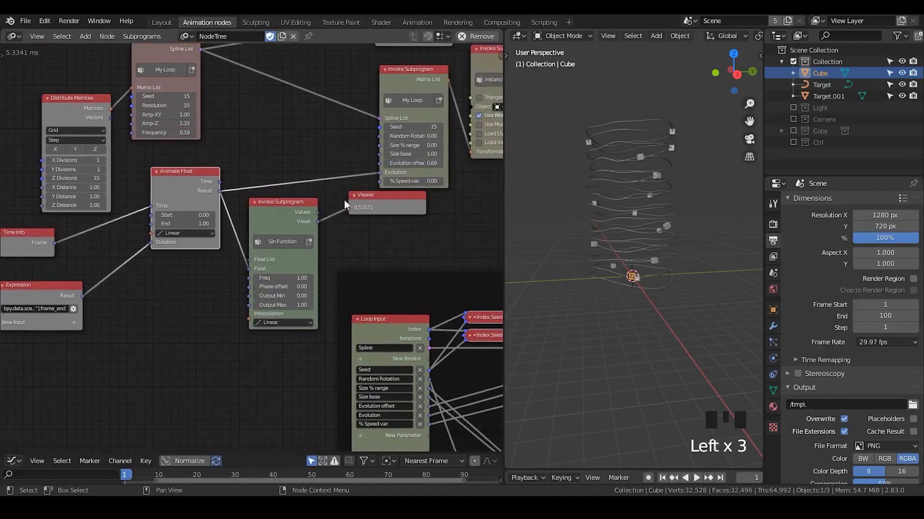
Step: Move the spline My Loop node closer to the Curve Object Output, and reposition and collapse its Distribute Matrices node
{"action": "scroll", "coordinate": [337, 216], "scroll_direction": "down", "scroll_amount": 4}
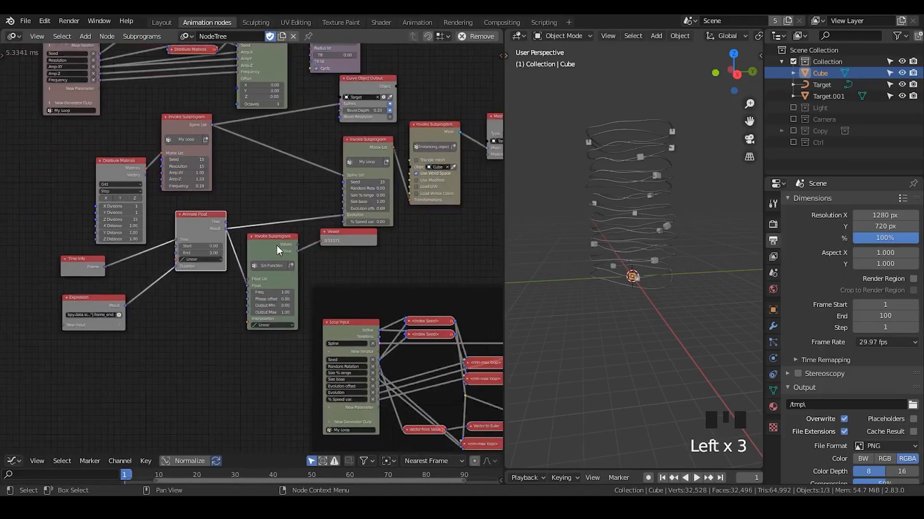
{"action": "middle_click_drag", "start_coordinate": [225, 223], "coordinate": [347, 214]}
{"action": "left_click_drag", "start_coordinate": [295, 143], "coordinate": [406, 152]}
{"action": "middle_click_drag", "start_coordinate": [285, 201], "coordinate": [151, 186]}
{"action": "scroll", "coordinate": [356, 121], "scroll_direction": "up", "scroll_amount": 4}
{"action": "left_click_drag", "start_coordinate": [101, 145], "coordinate": [203, 90]}
{"action": "key", "text": "h"}
{"action": "middle_click_drag", "start_coordinate": [177, 136], "coordinate": [252, 264]}
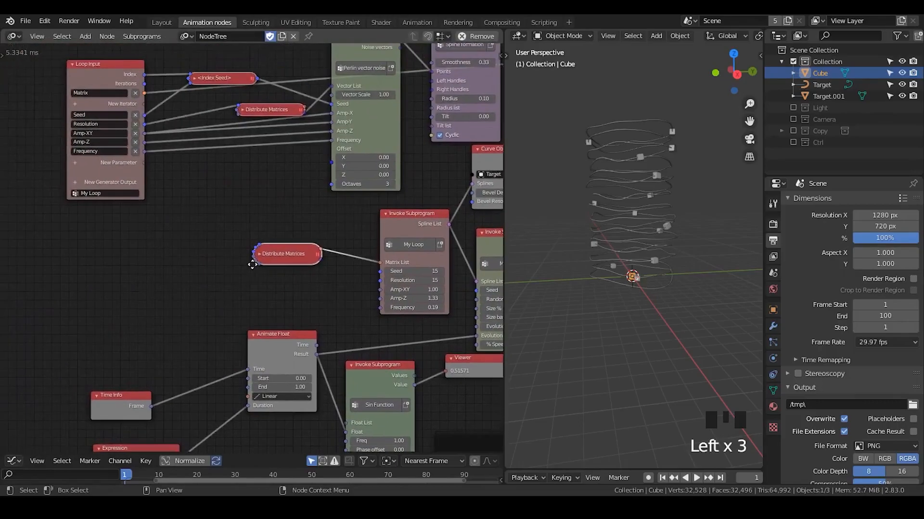
Step: Add a Combine Vector node between the spline loop's Loop Input and Perlin vector noise nodes
{"action": "key", "text": "ctrl+a"}
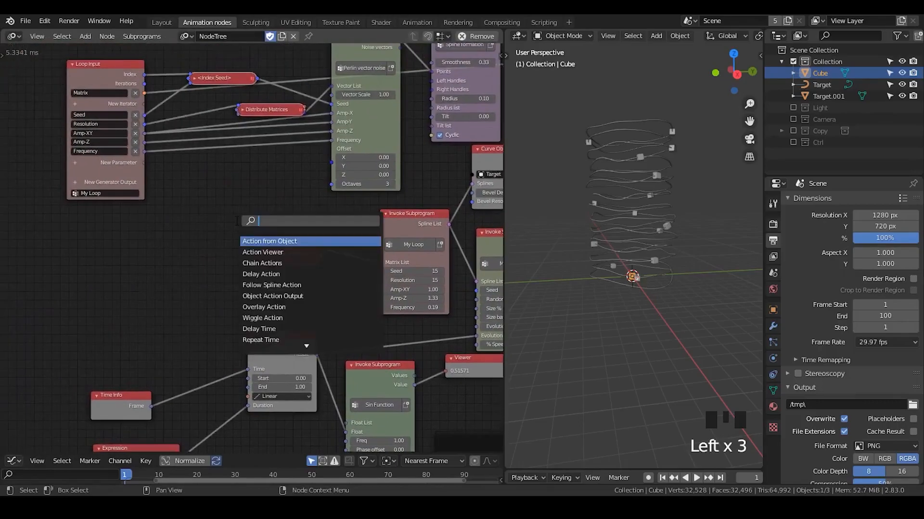
{"action": "type", "text": "combine ve"}
{"action": "key", "text": "Down"}
{"action": "key", "text": "Down"}
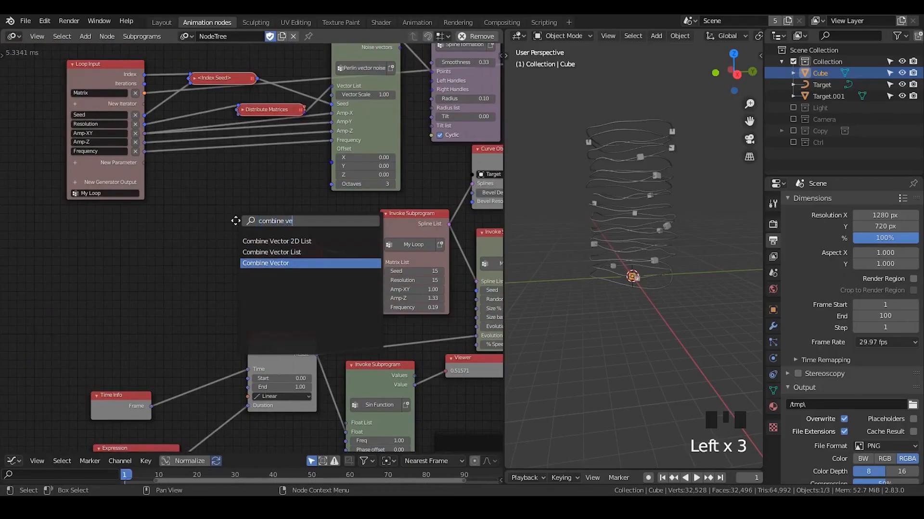
{"action": "key", "text": "Return"}
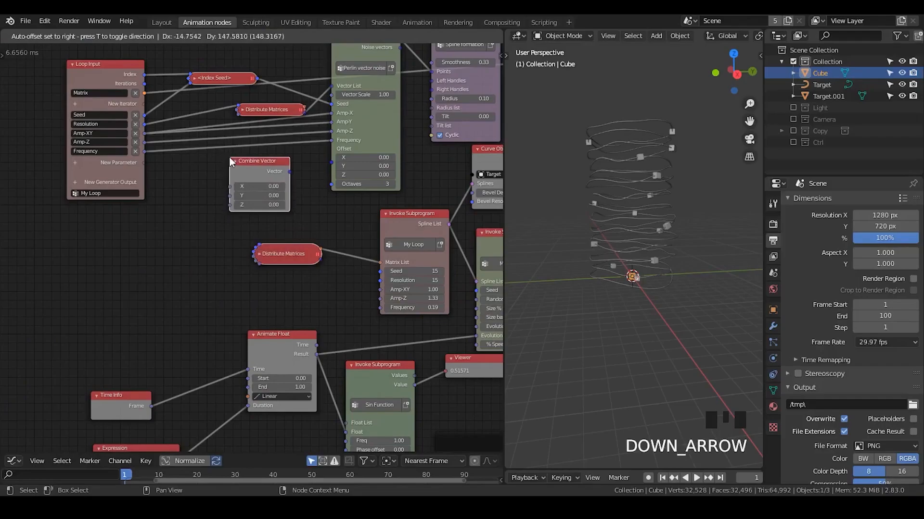
{"action": "left_click", "coordinate": [229, 157]}
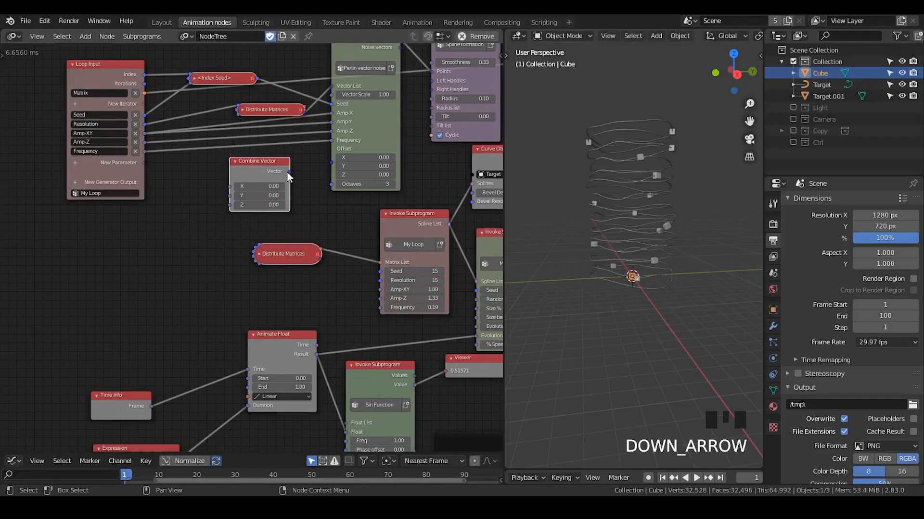
Step: Move the Time Info, Expression, Animate Float and Sin Function nodes closer to the spline loop
{"action": "middle_click_drag", "start_coordinate": [158, 391], "coordinate": [168, 359]}
{"action": "left_click_drag", "start_coordinate": [128, 376], "coordinate": [81, 259]}
{"action": "left_click_drag", "start_coordinate": [149, 422], "coordinate": [88, 315]}
{"action": "left_click_drag", "start_coordinate": [303, 331], "coordinate": [191, 280]}
{"action": "left_click_drag", "start_coordinate": [403, 353], "coordinate": [291, 312]}
Step: Link Combine Vector to the Perlin vector noise Offset, and expose its X and Y as one loop parameter named Offset XY
{"action": "left_click_drag", "start_coordinate": [299, 140], "coordinate": [343, 134]}
{"action": "left_click_drag", "start_coordinate": [288, 157], "coordinate": [150, 134]}
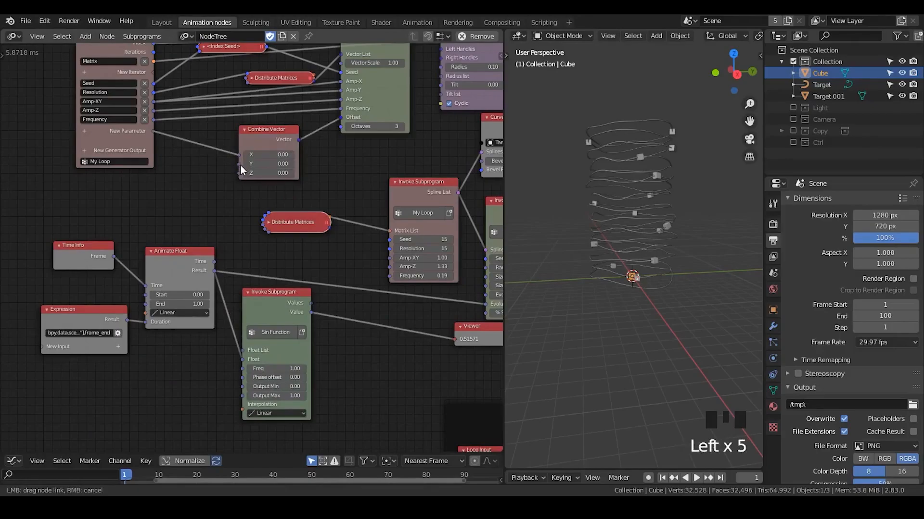
{"action": "left_click_drag", "start_coordinate": [239, 166], "coordinate": [154, 129]}
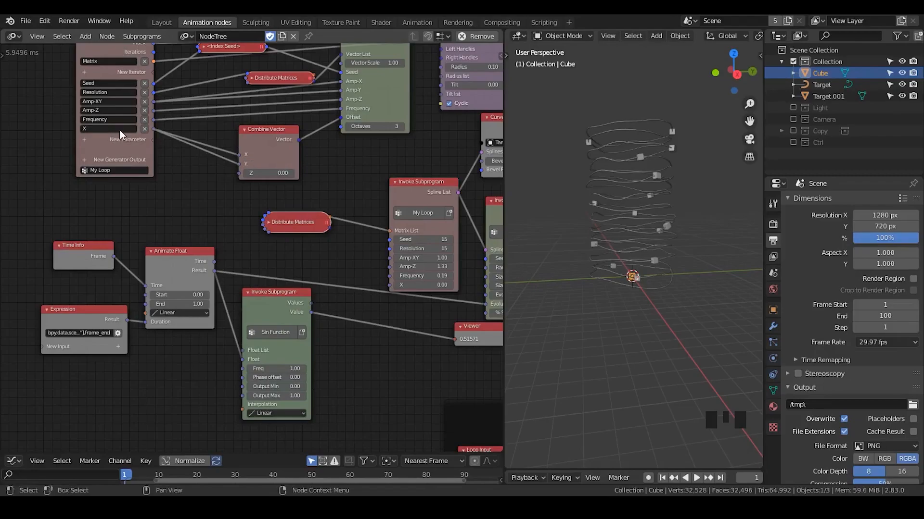
{"action": "double_click", "coordinate": [119, 129]}
{"action": "key", "text": "Return"}
Step: Expose the Combine Vector's Z as a loop parameter named Offset Z, and save the file
{"action": "left_click_drag", "start_coordinate": [238, 174], "coordinate": [150, 141]}
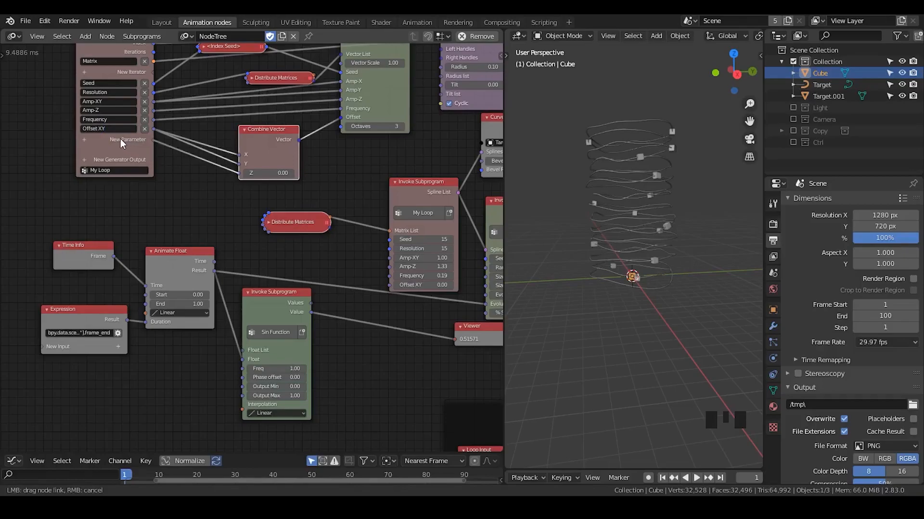
{"action": "left_click_drag", "start_coordinate": [120, 139], "coordinate": [120, 138]}
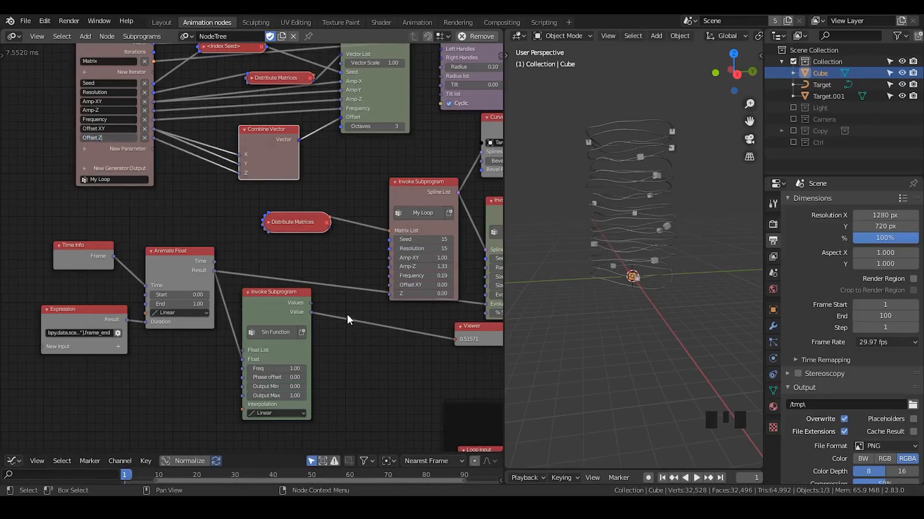
{"action": "middle_click_drag", "start_coordinate": [336, 282], "coordinate": [280, 240]}
{"action": "key", "text": "ctrl+s"}
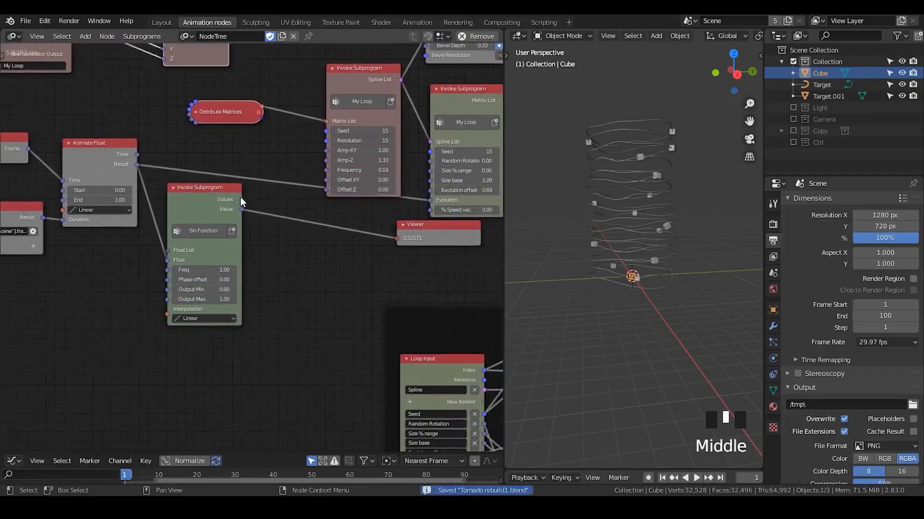
Step: Link the Sin Function's Value to the spline My Loop's Offset XY and delete the Viewer node
{"action": "left_click_drag", "start_coordinate": [242, 209], "coordinate": [325, 183]}
{"action": "left_click_drag", "start_coordinate": [455, 238], "coordinate": [417, 252]}
{"action": "key", "text": "x"}
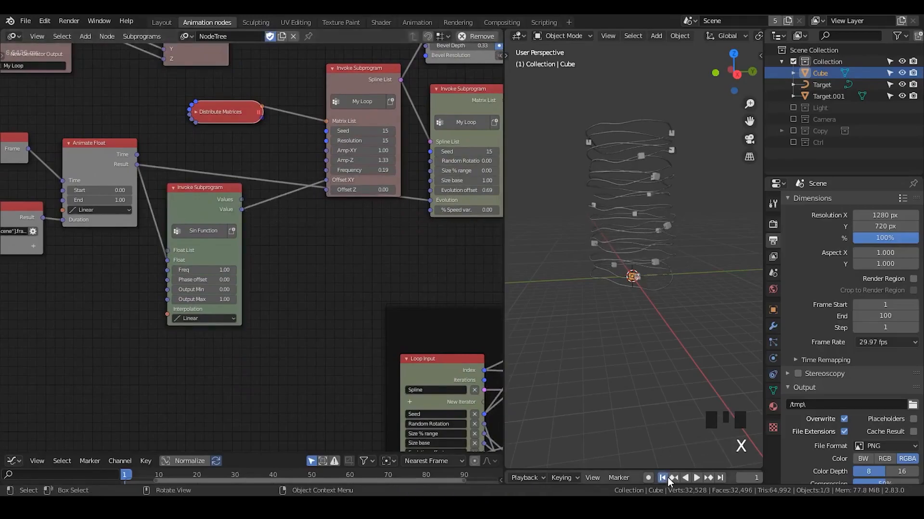
Step: Play the animation from the first frame and examine the moving splines from another angle
{"action": "left_click", "coordinate": [667, 478]}
{"action": "left_click", "coordinate": [697, 478]}
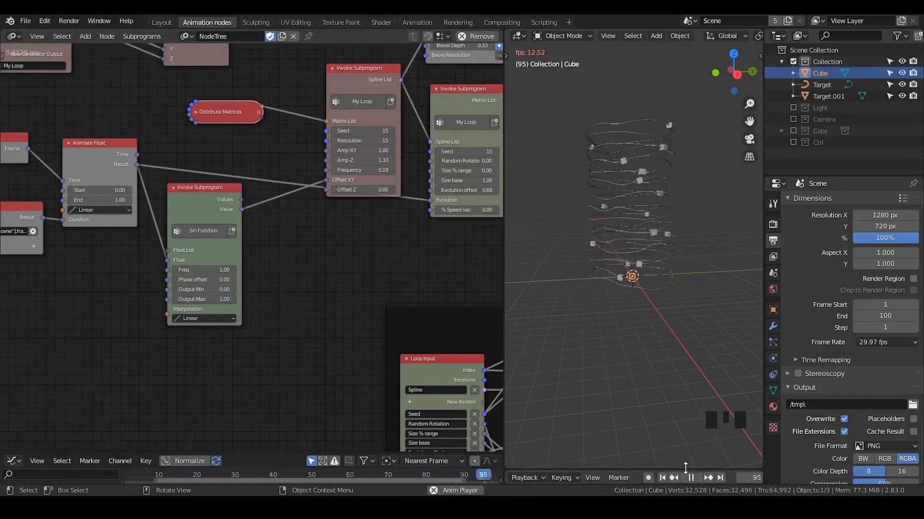
{"action": "middle_click_drag", "start_coordinate": [605, 233], "coordinate": [592, 254]}
Step: Reposition the spline My Loop node and set the Curve Object Output's Bevel Depth to 0
{"action": "middle_click_drag", "start_coordinate": [331, 73], "coordinate": [250, 140]}
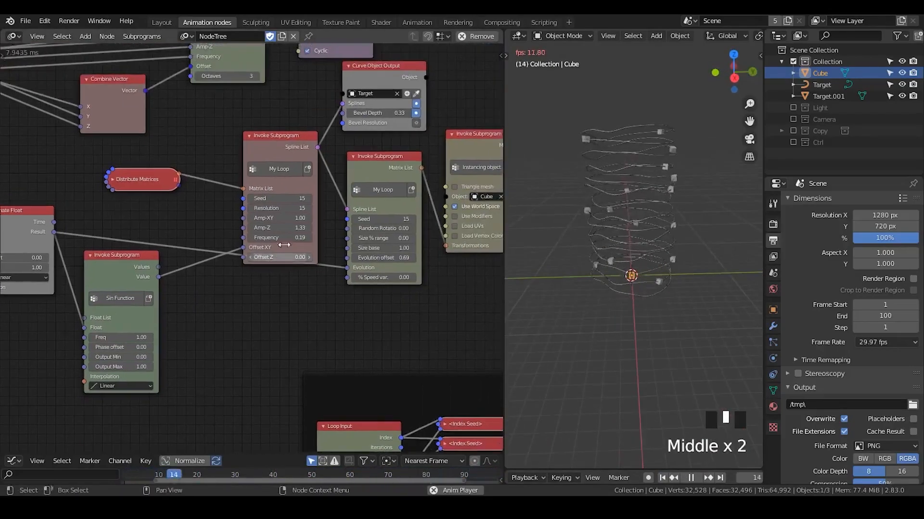
{"action": "left_click", "coordinate": [270, 136]}
{"action": "left_click_drag", "start_coordinate": [269, 136], "coordinate": [245, 202]}
{"action": "left_click", "coordinate": [279, 179]}
{"action": "left_click", "coordinate": [227, 201]}
{"action": "left_click_drag", "start_coordinate": [255, 203], "coordinate": [257, 160]}
Step: Move the Time Info, Expression, Animate Float and Sin Function nodes together further below the spline loop
{"action": "middle_click_drag", "start_coordinate": [75, 272], "coordinate": [313, 219]}
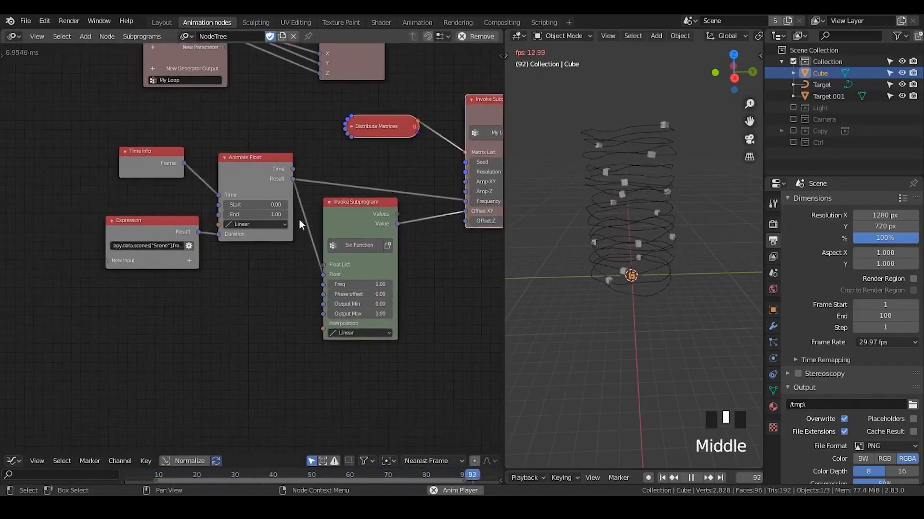
{"action": "left_click_drag", "start_coordinate": [259, 172], "coordinate": [259, 200]}
{"action": "left_click_drag", "start_coordinate": [347, 147], "coordinate": [117, 265]}
{"action": "key", "text": "g"}
{"action": "left_click", "coordinate": [323, 290]}
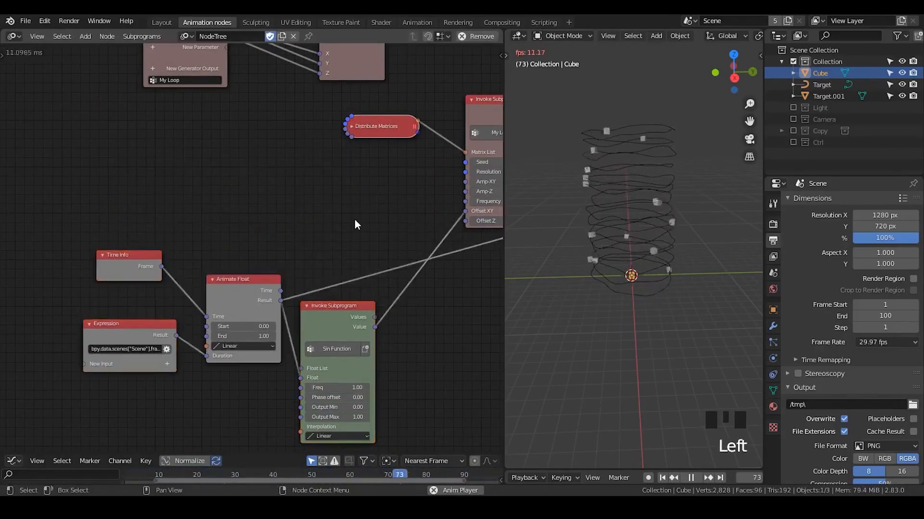
Step: Expand the Distribute Matrices node feeding the spline My Loop, reposition it, and set its Z Divisions to 14
{"action": "middle_click_drag", "start_coordinate": [354, 219], "coordinate": [267, 185]}
{"action": "left_click", "coordinate": [250, 151]}
{"action": "left_click_drag", "start_coordinate": [274, 156], "coordinate": [267, 139]}
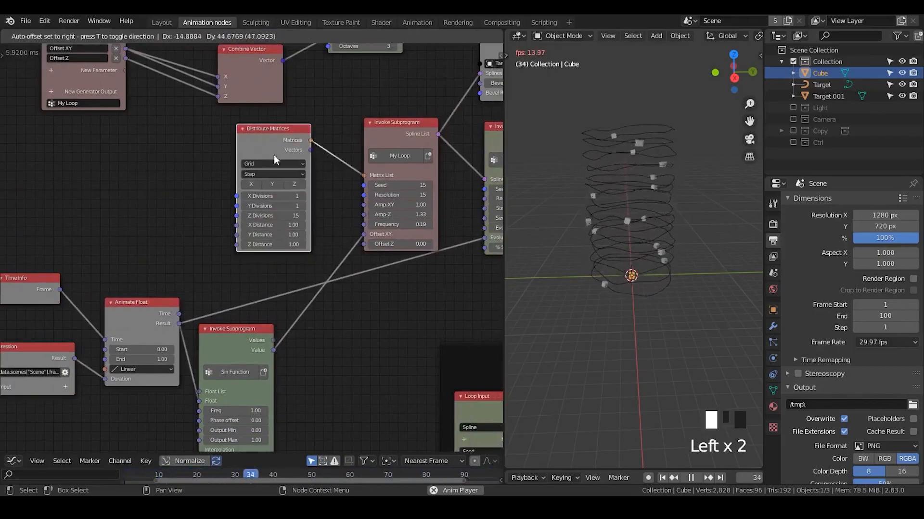
{"action": "left_click_drag", "start_coordinate": [278, 213], "coordinate": [270, 218]}
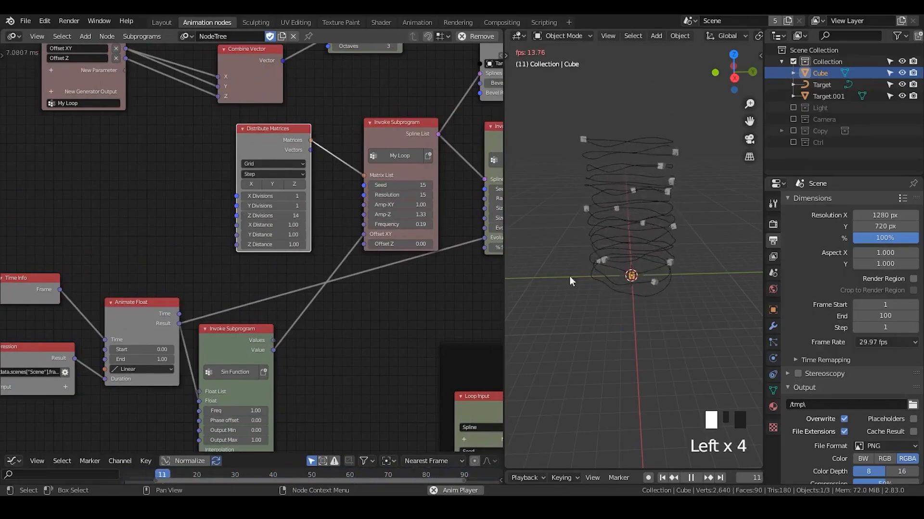
{"action": "scroll", "coordinate": [698, 261], "scroll_direction": "down", "scroll_amount": 3}
{"action": "middle_click_drag", "start_coordinate": [691, 263], "coordinate": [679, 260]}
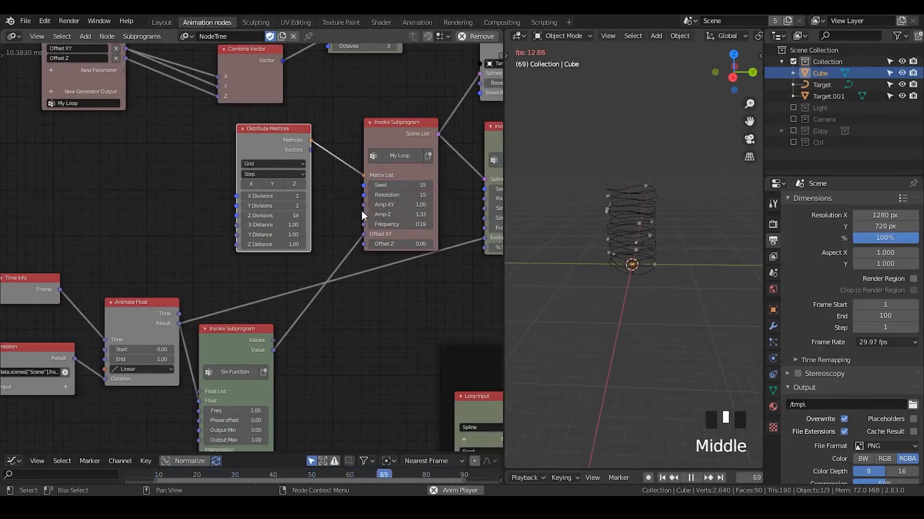
Step: Collapse the Combine Vector node and tidy it and the collapsed Distribute Matrices node inside the spline loop
{"action": "scroll", "coordinate": [356, 208], "scroll_direction": "up", "scroll_amount": 1}
{"action": "middle_click_drag", "start_coordinate": [327, 231], "coordinate": [304, 375]}
{"action": "left_click", "coordinate": [197, 177]}
{"action": "left_click_drag", "start_coordinate": [208, 179], "coordinate": [200, 180]}
{"action": "left_click_drag", "start_coordinate": [222, 120], "coordinate": [200, 119]}
{"action": "scroll", "coordinate": [246, 203], "scroll_direction": "down", "scroll_amount": 2}
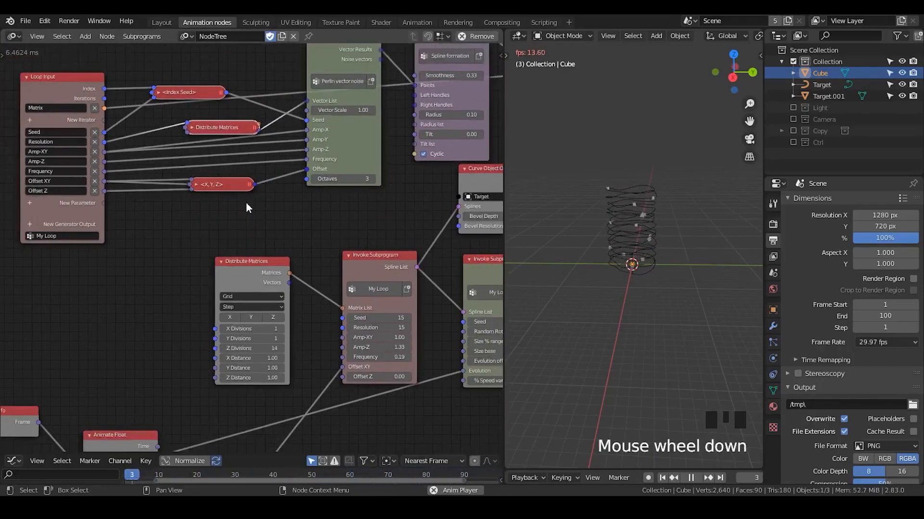
{"action": "middle_click_drag", "start_coordinate": [247, 203], "coordinate": [237, 246]}
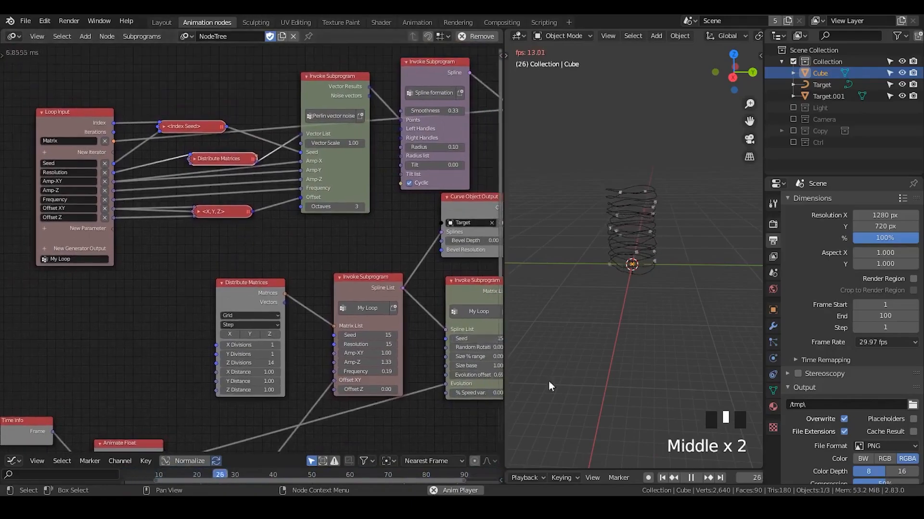
Step: Stop playback at frame 1 and move the Transform Spline and Spline List nodes further from the spline formation node
{"action": "left_click", "coordinate": [678, 478]}
{"action": "left_click", "coordinate": [660, 478]}
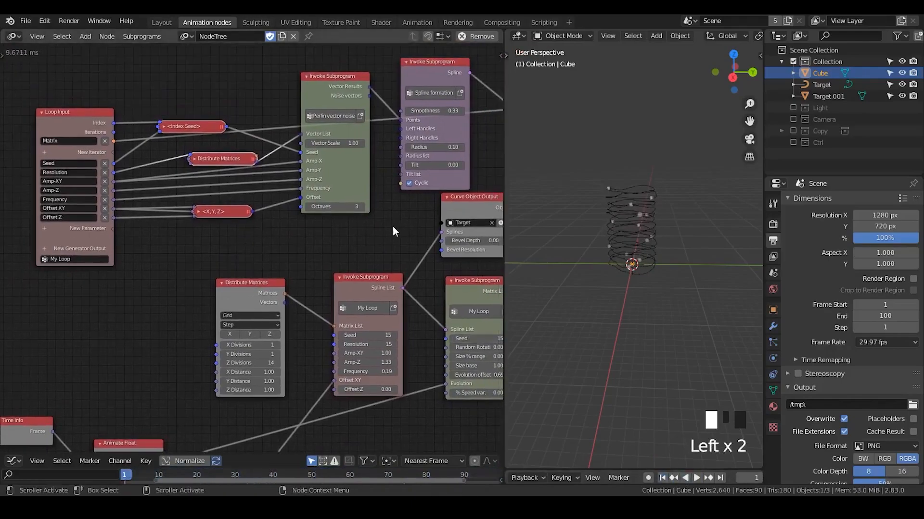
{"action": "middle_click_drag", "start_coordinate": [435, 173], "coordinate": [265, 173]}
{"action": "left_click_drag", "start_coordinate": [384, 92], "coordinate": [241, 179]}
{"action": "key", "text": "g"}
{"action": "left_click", "coordinate": [338, 180]}
Step: Move the Curve Object Output node down, clear of the spline loop's nodes
{"action": "scroll", "coordinate": [252, 208], "scroll_direction": "down", "scroll_amount": 7}
{"action": "middle_click_drag", "start_coordinate": [177, 217], "coordinate": [257, 199]}
{"action": "left_click_drag", "start_coordinate": [302, 112], "coordinate": [48, 232]}
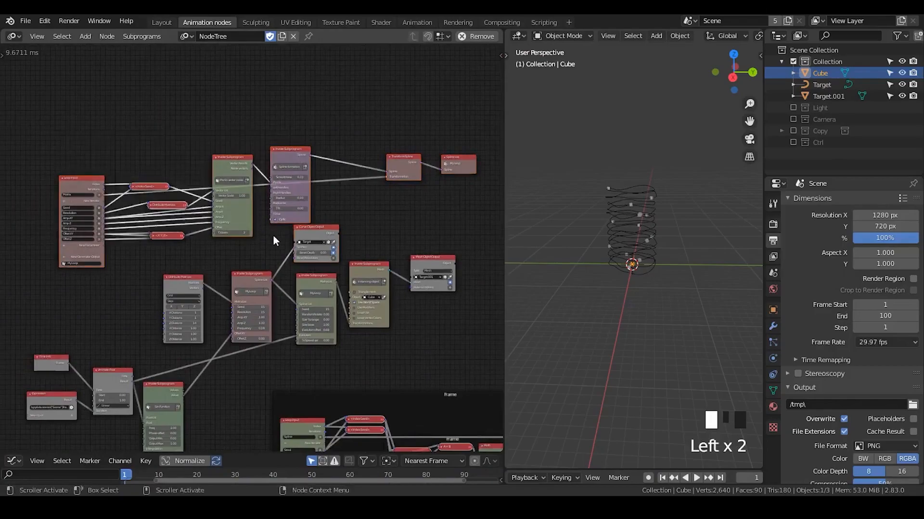
{"action": "left_click_drag", "start_coordinate": [305, 230], "coordinate": [313, 238]}
Step: Group the spline loop's nodes in a frame and move the frame up, away from the nodes below
{"action": "left_click_drag", "start_coordinate": [285, 124], "coordinate": [50, 248]}
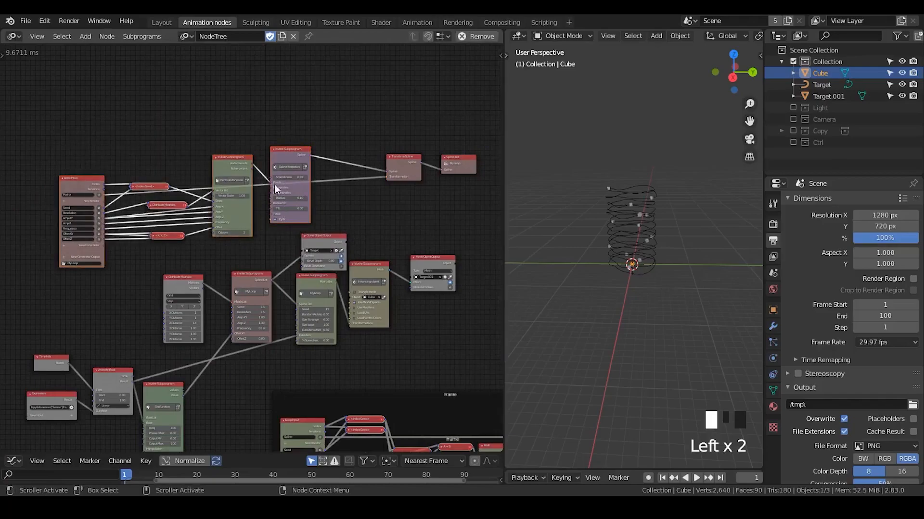
{"action": "left_click", "coordinate": [314, 131]}
{"action": "key", "text": "e"}
{"action": "left_click", "coordinate": [301, 89]}
{"action": "key", "text": "g"}
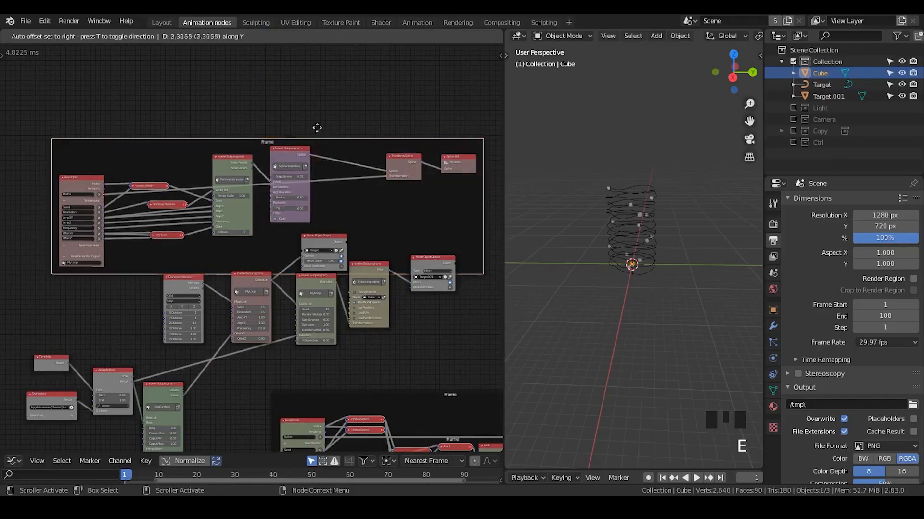
{"action": "left_click", "coordinate": [313, 87]}
Step: Try to insert an Offset Matrices node on the Matrix link feeding Transform Spline's Transformation input
{"action": "scroll", "coordinate": [340, 131], "scroll_direction": "up", "scroll_amount": 3}
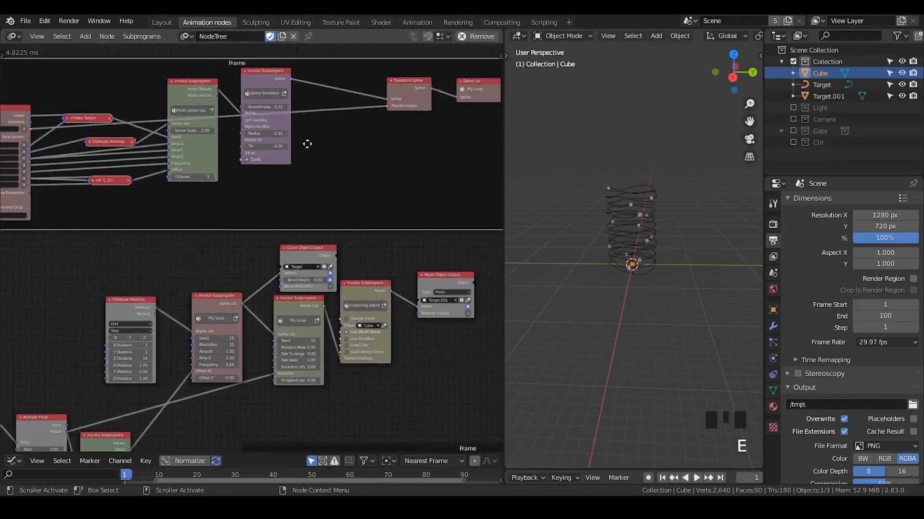
{"action": "scroll", "coordinate": [307, 142], "scroll_direction": "up", "scroll_amount": 2}
{"action": "key", "text": "ctrl+a"}
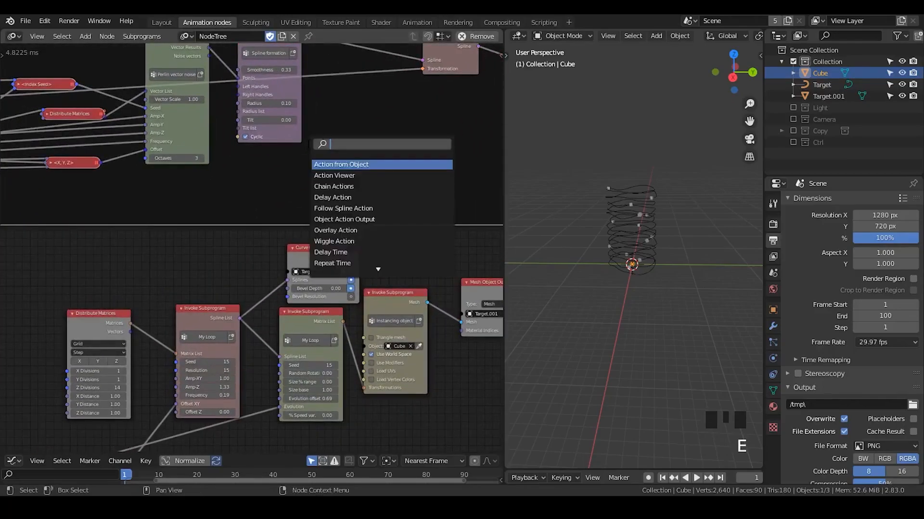
{"action": "type", "text": "offset ma"}
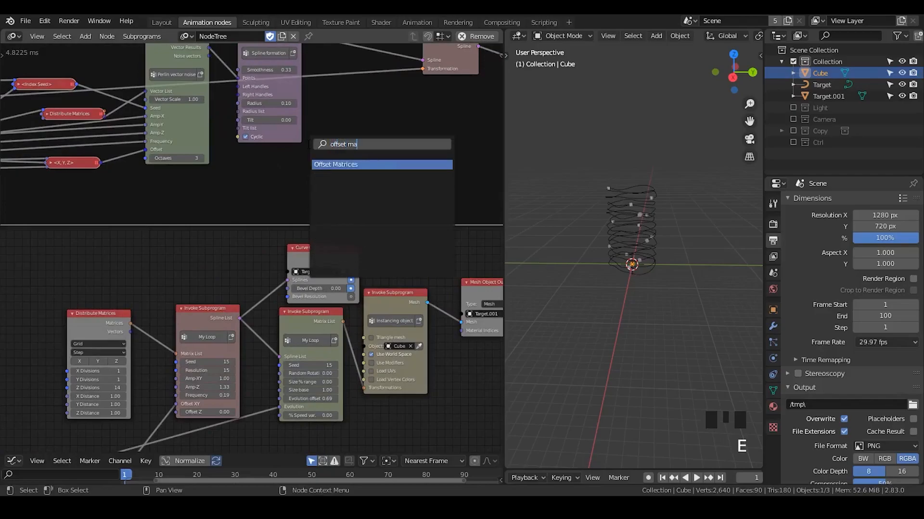
{"action": "key", "text": "Return"}
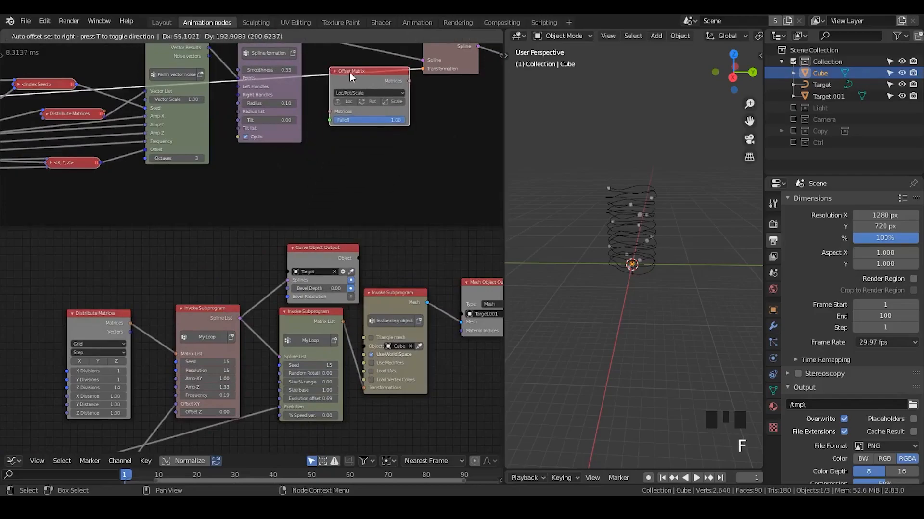
{"action": "left_click", "coordinate": [350, 74]}
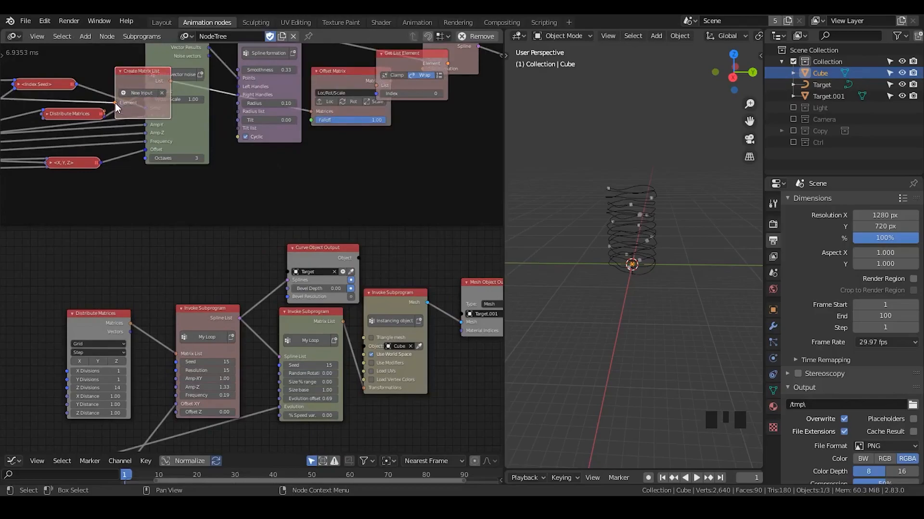
Step: Delete the Create Matrix List, Offset Matrix and Get List Element nodes from the spline loop
{"action": "left_click", "coordinate": [335, 81]}
{"action": "key", "text": "u"}
{"action": "left_click", "coordinate": [270, 122]}
{"action": "left_click", "coordinate": [308, 175]}
{"action": "mouse_move", "coordinate": [114, 102]}
{"action": "left_mouse_down"}
{"action": "mouse_move", "coordinate": [264, 74]}
{"action": "mouse_move", "coordinate": [311, 111]}
{"action": "mouse_move", "coordinate": [121, 105]}
{"action": "left_mouse_up"}
{"action": "left_click", "coordinate": [133, 77]}
{"action": "key", "text": "x"}
{"action": "left_click", "coordinate": [325, 82]}
{"action": "key", "text": "x"}
{"action": "left_click", "coordinate": [402, 57]}
{"action": "key", "text": "x"}
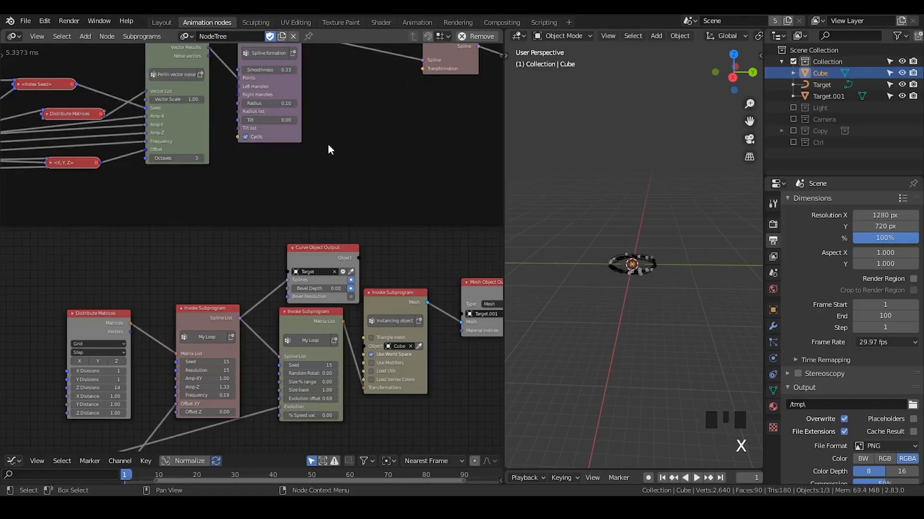
Step: Reconnect the Loop Input's Matrix output to the Transform Spline node's Transformation input
{"action": "scroll", "coordinate": [328, 145], "scroll_direction": "down", "scroll_amount": 3}
{"action": "middle_click_drag", "start_coordinate": [147, 134], "coordinate": [180, 132]}
{"action": "left_click_drag", "start_coordinate": [66, 126], "coordinate": [392, 89]}
Step: Move the grid Distribute Matrices node away from the spline My Loop node to make room between them
{"action": "middle_click_drag", "start_coordinate": [242, 334], "coordinate": [308, 214]}
{"action": "scroll", "coordinate": [308, 213], "scroll_direction": "up", "scroll_amount": 3}
{"action": "scroll", "coordinate": [308, 213], "scroll_direction": "up", "scroll_amount": 2}
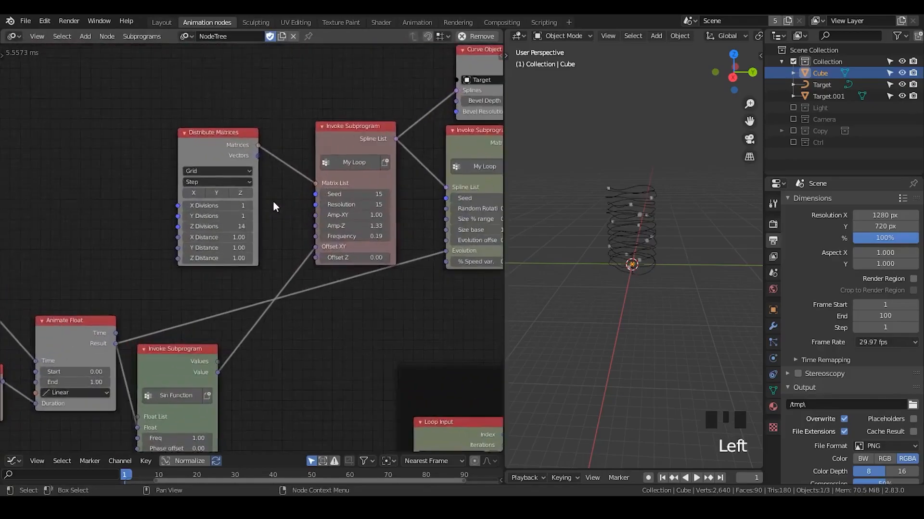
{"action": "middle_click_drag", "start_coordinate": [240, 161], "coordinate": [342, 192]}
{"action": "left_click", "coordinate": [343, 192]}
{"action": "scroll", "coordinate": [94, 122], "scroll_direction": "up", "scroll_amount": 1}
{"action": "scroll", "coordinate": [325, 156], "scroll_direction": "down", "scroll_amount": 3}
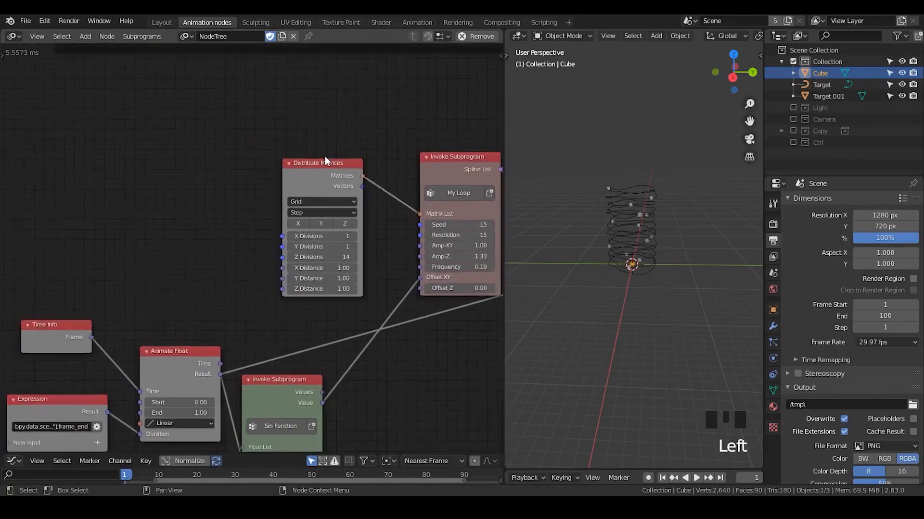
{"action": "left_click_drag", "start_coordinate": [317, 191], "coordinate": [107, 168]}
Step: Insert an Offset Matrices node between the grid Distribute Matrices node and the spline My Loop node
{"action": "left_click", "coordinate": [223, 150]}
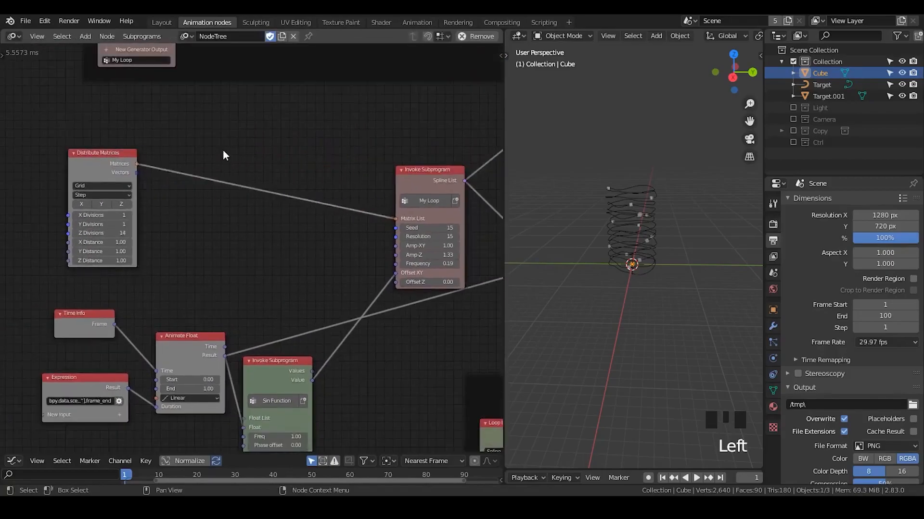
{"action": "key", "text": "ctrl+a"}
{"action": "type", "text": "offset m"}
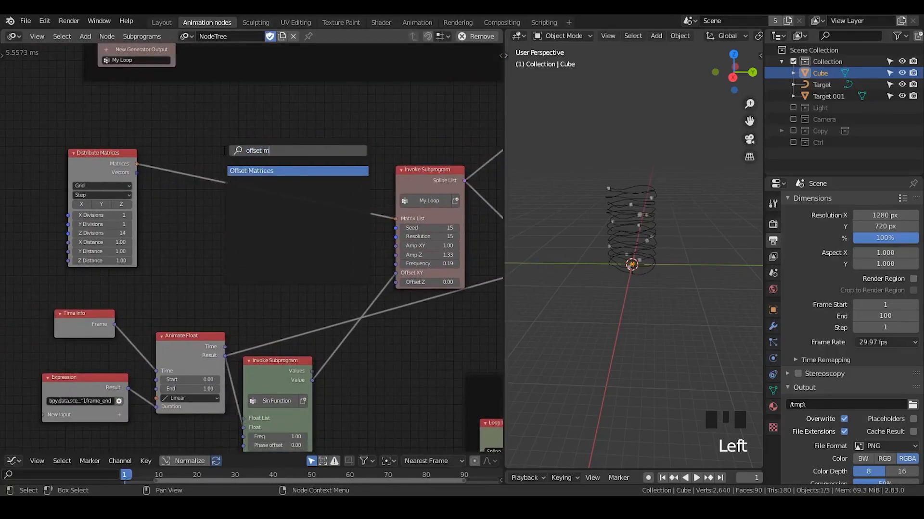
{"action": "key", "text": "Return"}
{"action": "left_click", "coordinate": [294, 169]}
Step: Add a min-max list subprogram node and feed its Iterations from the Distribute Matrices list length
{"action": "key", "text": "ctrl+a"}
{"action": "type", "text": "min"}
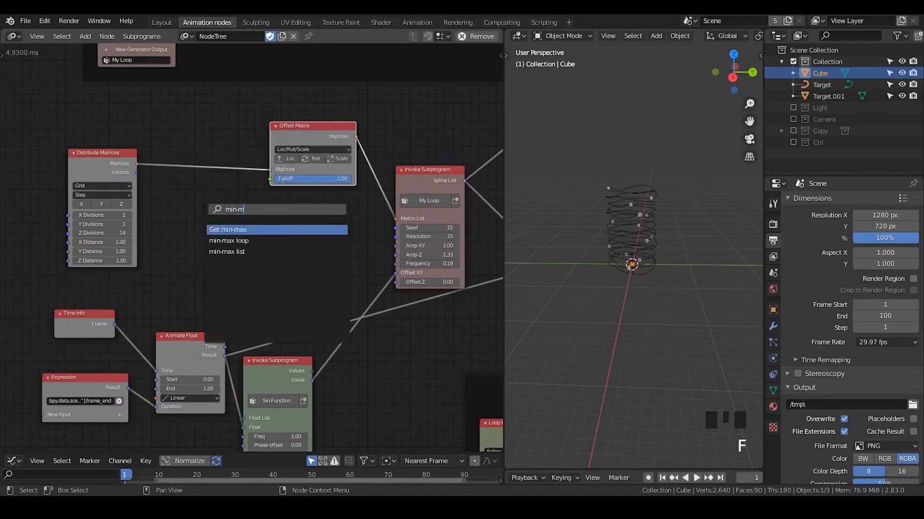
{"action": "type", "text": "-m"}
{"action": "key", "text": "Down"}
{"action": "key", "text": "Down"}
{"action": "key", "text": "Return"}
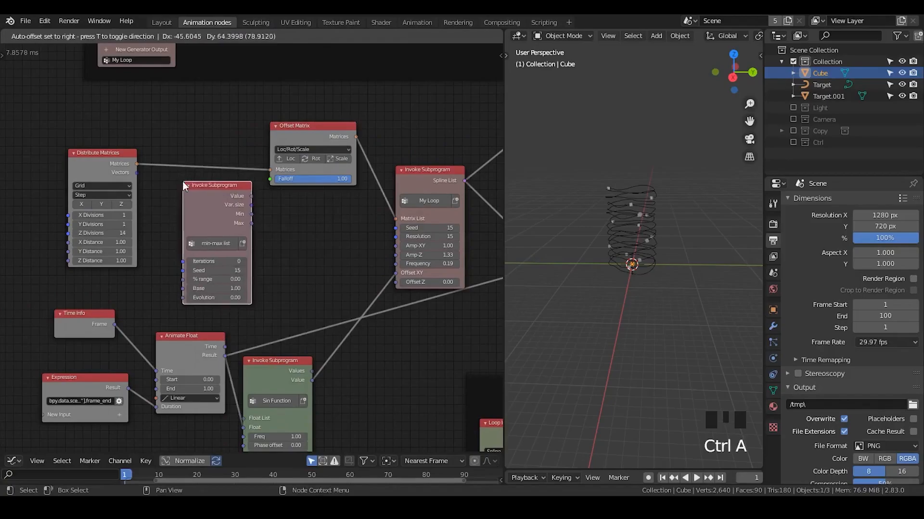
{"action": "left_click", "coordinate": [183, 183]}
{"action": "left_click_drag", "start_coordinate": [137, 164], "coordinate": [183, 261]}
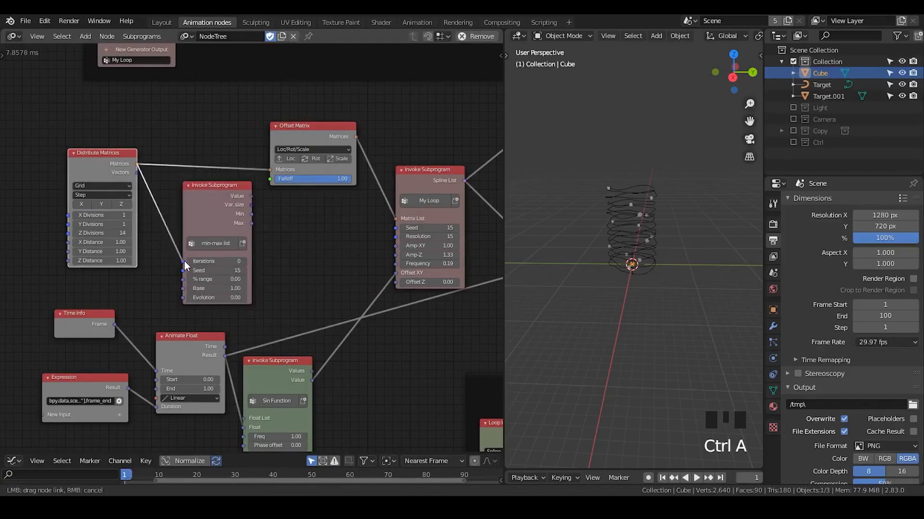
{"action": "left_click_drag", "start_coordinate": [148, 167], "coordinate": [124, 181]}
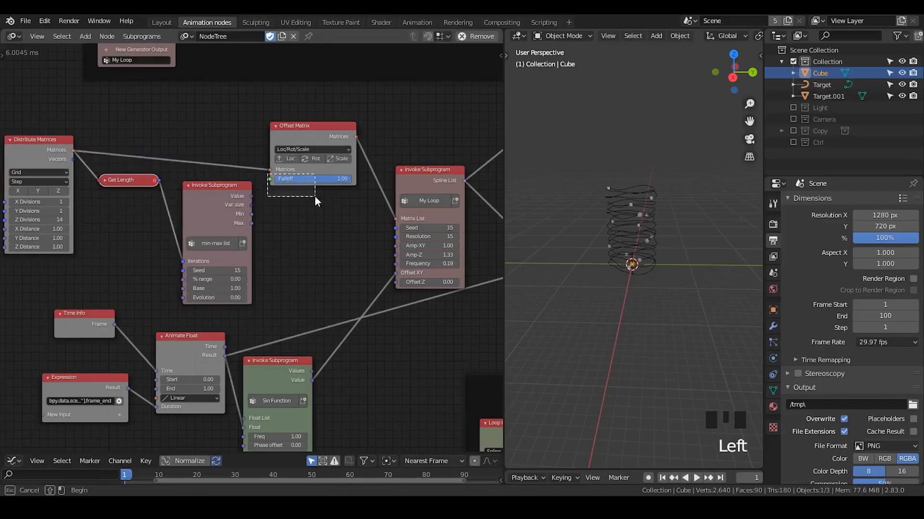
Step: Link Distribute Matrices directly to My Loop's Matrix List and turn off Use Matrix List on the Offset Matrix node
{"action": "left_click_drag", "start_coordinate": [272, 169], "coordinate": [397, 218]}
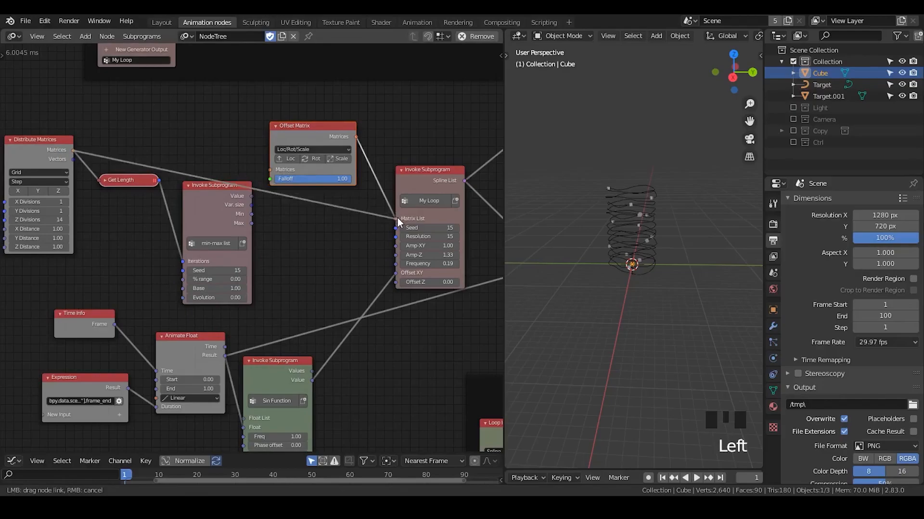
{"action": "left_click", "coordinate": [289, 136]}
{"action": "key", "text": "u"}
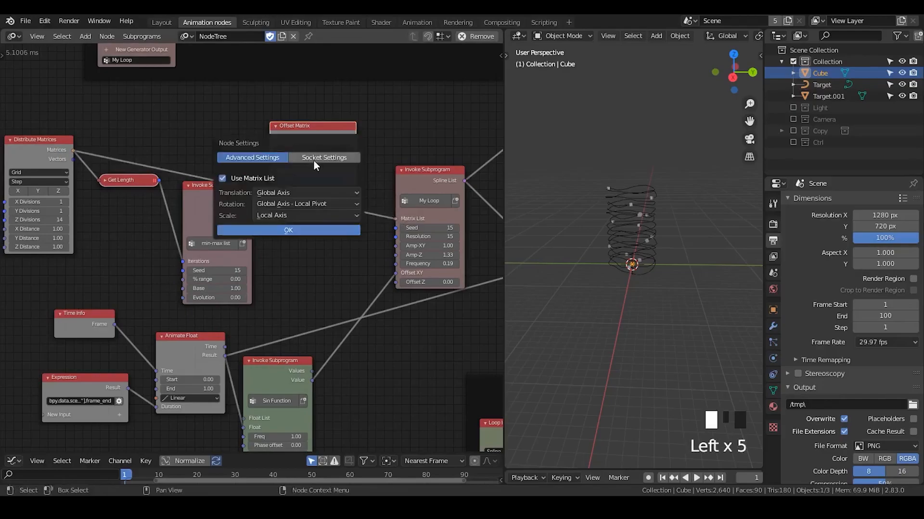
{"action": "left_click", "coordinate": [256, 230]}
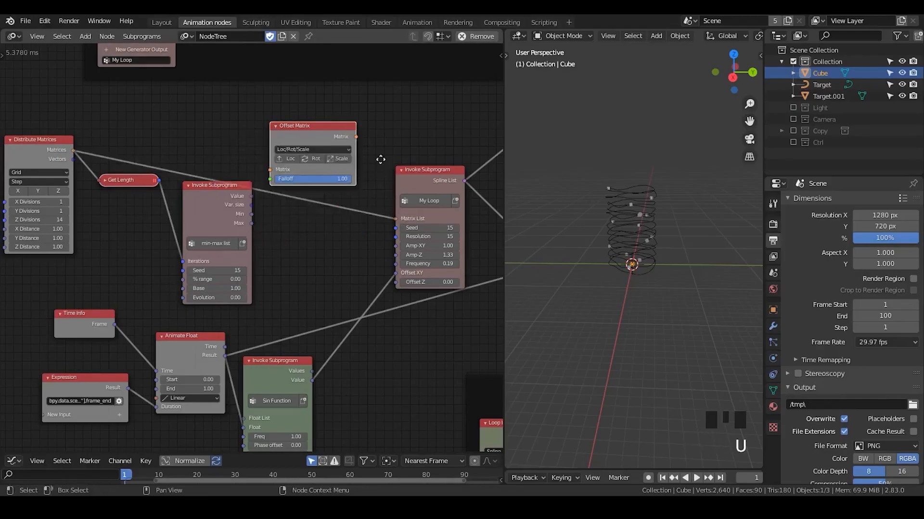
Step: Move the Offset Matrix node into the spline loop and route the loop's Matrix through it into Transform Spline's Transformation
{"action": "middle_click_drag", "start_coordinate": [380, 159], "coordinate": [253, 376]}
{"action": "left_click_drag", "start_coordinate": [186, 356], "coordinate": [454, 219]}
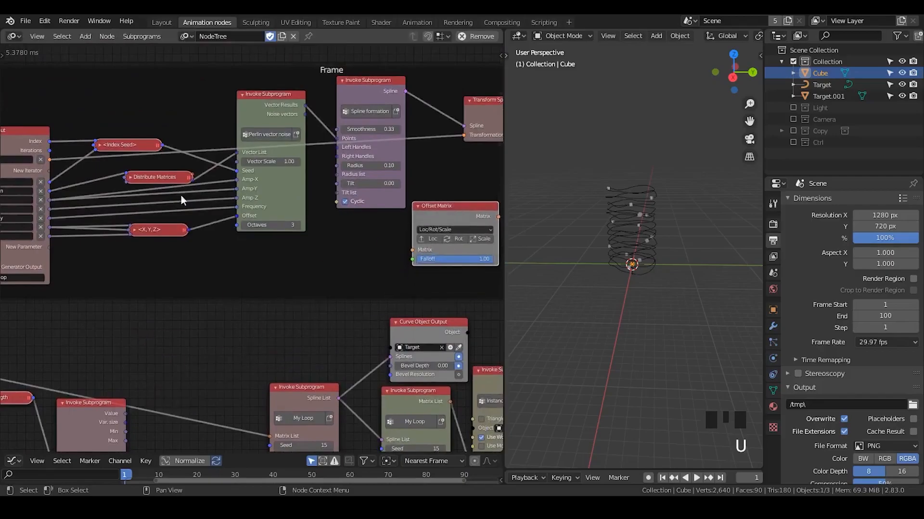
{"action": "left_click_drag", "start_coordinate": [49, 160], "coordinate": [400, 261]}
{"action": "middle_click_drag", "start_coordinate": [382, 259], "coordinate": [285, 271]}
{"action": "left_click_drag", "start_coordinate": [400, 230], "coordinate": [370, 148]}
{"action": "left_click_drag", "start_coordinate": [356, 215], "coordinate": [365, 178]}
Step: Add a min-max loop subprogram node inside the spline loop and connect the Index Seed node to its Seed input
{"action": "key", "text": "ctrl+a"}
{"action": "type", "text": "min"}
{"action": "key", "text": "Down"}
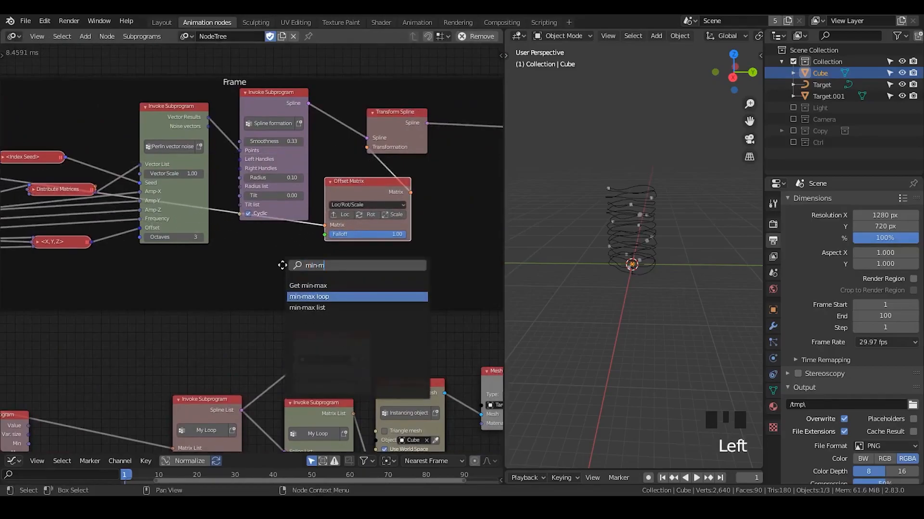
{"action": "key", "text": "Return"}
{"action": "left_click", "coordinate": [219, 233]}
{"action": "middle_click_drag", "start_coordinate": [147, 296], "coordinate": [280, 288]}
{"action": "left_click_drag", "start_coordinate": [197, 149], "coordinate": [353, 305]}
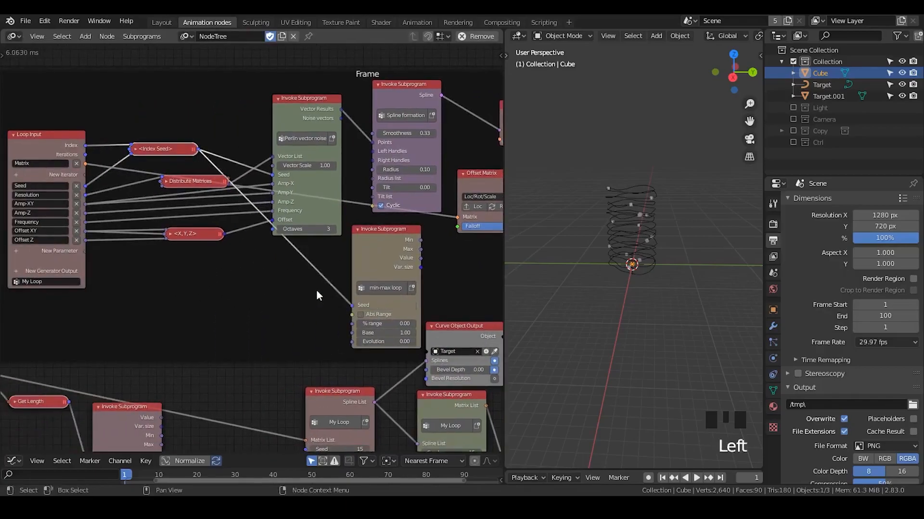
Step: Enable Scale on the Offset Matrix node and drive it with the min-max loop's Var. size output
{"action": "middle_click_drag", "start_coordinate": [316, 289], "coordinate": [269, 279]}
{"action": "left_click", "coordinate": [480, 197]}
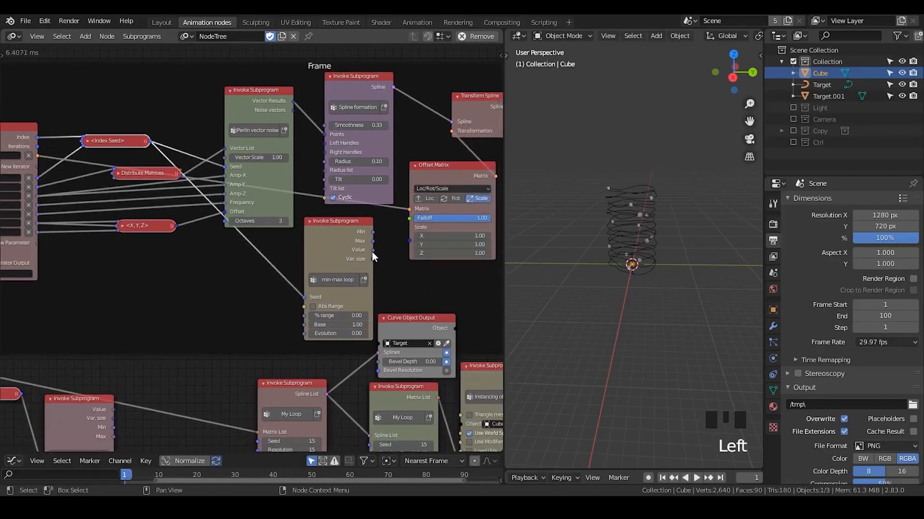
{"action": "left_click_drag", "start_coordinate": [372, 259], "coordinate": [408, 240]}
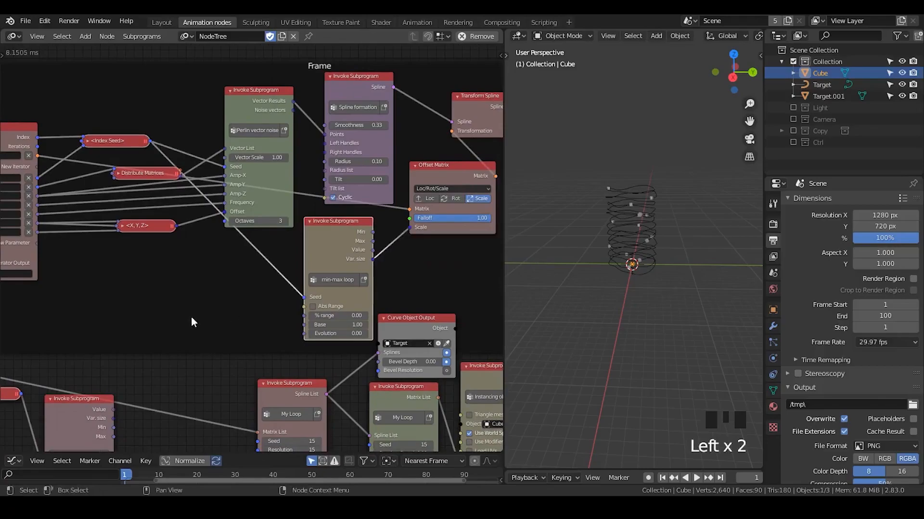
Step: Expose the min-max loop node's % range and Base inputs as parameters of the spline loop
{"action": "middle_click_drag", "start_coordinate": [251, 331], "coordinate": [352, 317]}
{"action": "left_click_drag", "start_coordinate": [404, 302], "coordinate": [132, 228]}
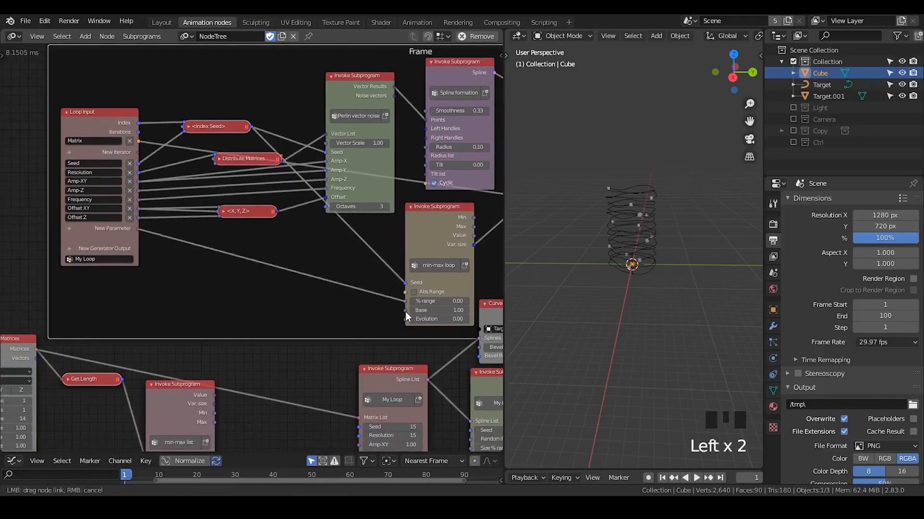
{"action": "left_click_drag", "start_coordinate": [403, 311], "coordinate": [404, 312]}
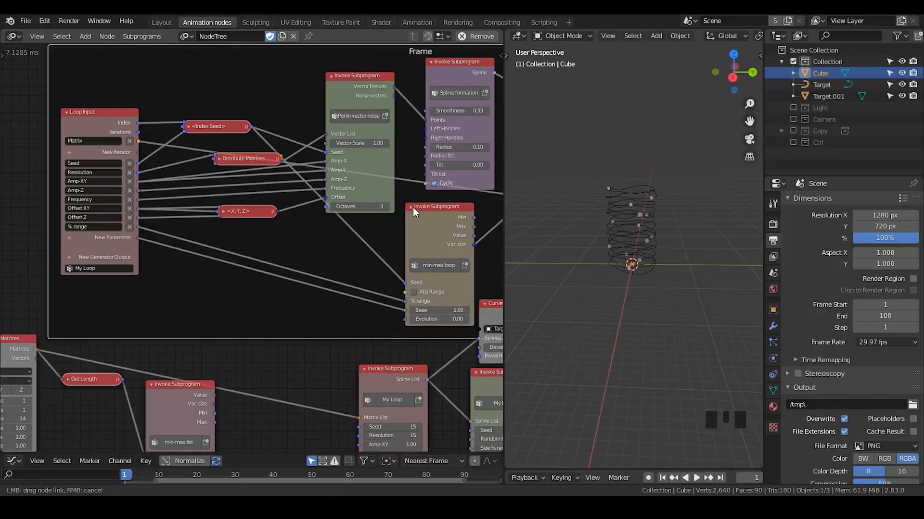
{"action": "left_click_drag", "start_coordinate": [405, 311], "coordinate": [405, 311]}
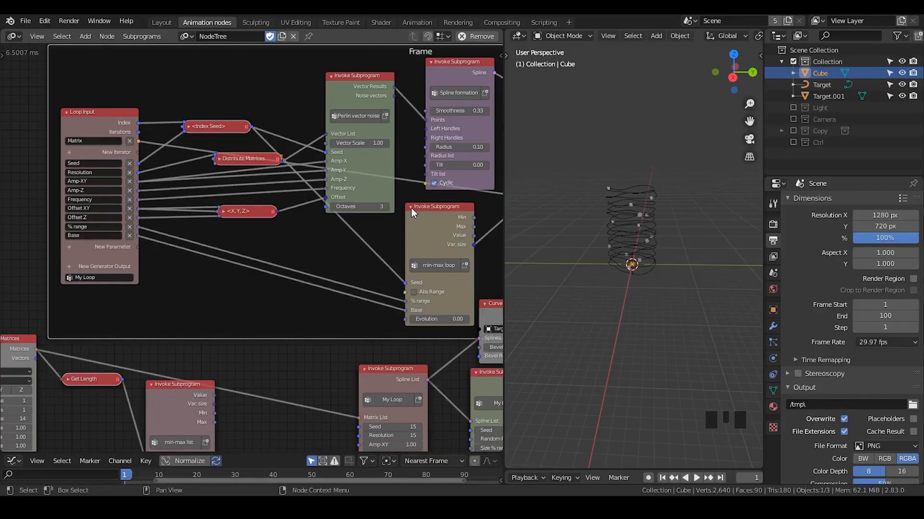
Step: Collapse the min-max loop and Offset Matrix nodes and tidy them beneath the noise and spline formation nodes
{"action": "left_click", "coordinate": [412, 208]}
{"action": "middle_click_drag", "start_coordinate": [357, 247], "coordinate": [190, 291]}
{"action": "left_click_drag", "start_coordinate": [280, 252], "coordinate": [221, 269]}
{"action": "left_click", "coordinate": [348, 195]}
{"action": "left_click_drag", "start_coordinate": [350, 193], "coordinate": [280, 245]}
Step: Check the settings of the collapsed circle Distribute Matrices node inside the spline loop
{"action": "middle_click_drag", "start_coordinate": [111, 254], "coordinate": [345, 193]}
{"action": "left_click", "coordinate": [287, 141]}
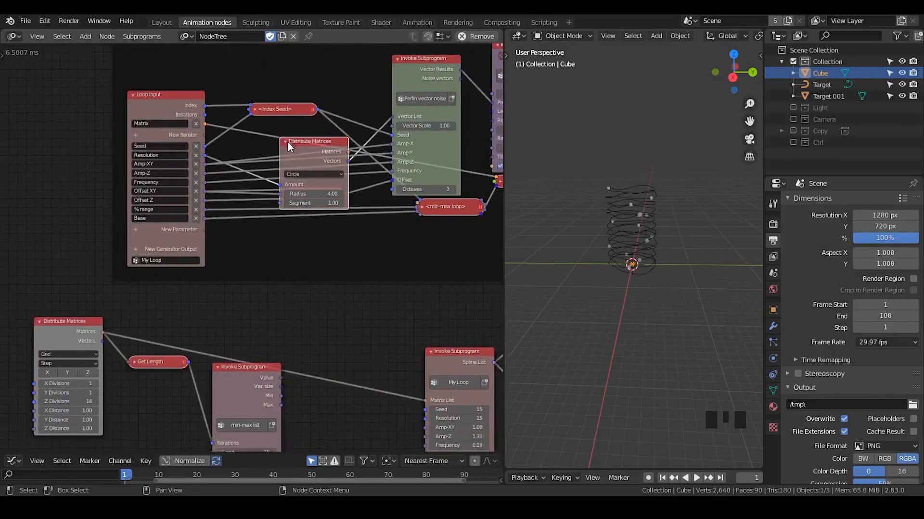
{"action": "left_click", "coordinate": [287, 140]}
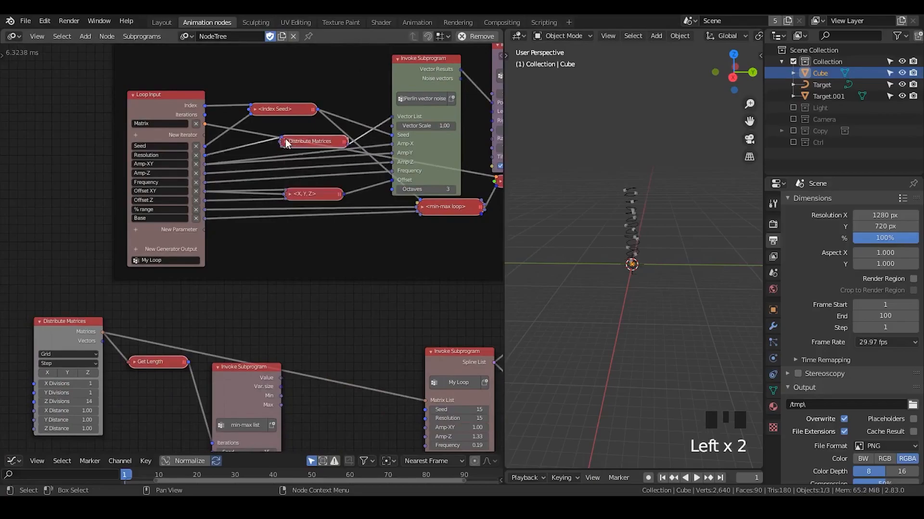
Step: Move the loop's Spline List output node closer to the Transform Spline node
{"action": "middle_click_drag", "start_coordinate": [355, 185], "coordinate": [126, 207]}
{"action": "middle_click_drag", "start_coordinate": [338, 202], "coordinate": [164, 228]}
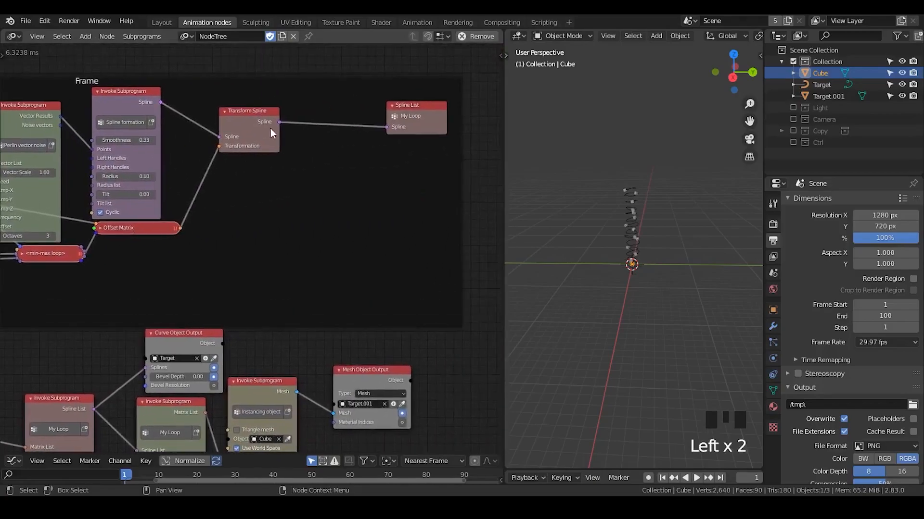
{"action": "left_click_drag", "start_coordinate": [412, 117], "coordinate": [332, 115]}
Step: Delete the Get Length and min-max list nodes and move the grid Distribute Matrices node back beside the spline My Loop node
{"action": "middle_click_drag", "start_coordinate": [54, 420], "coordinate": [356, 195]}
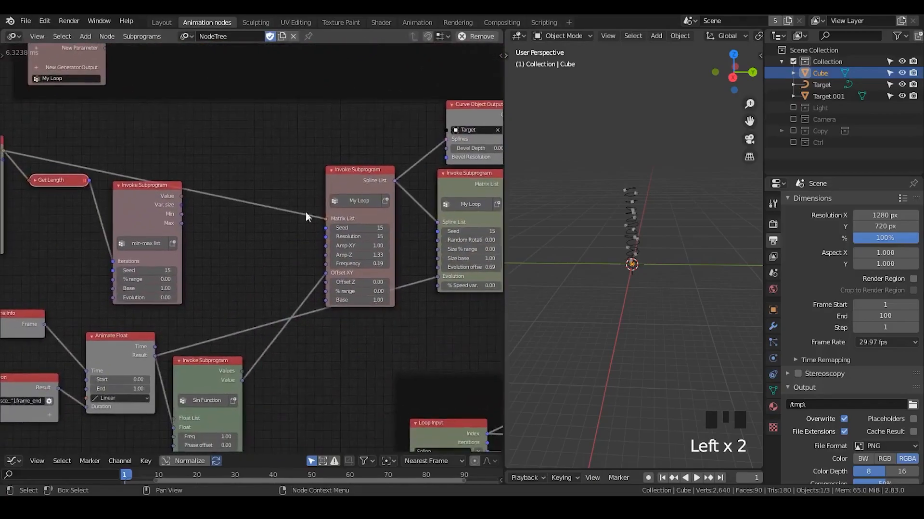
{"action": "middle_click_drag", "start_coordinate": [209, 226], "coordinate": [248, 215]}
{"action": "left_click_drag", "start_coordinate": [192, 162], "coordinate": [104, 215]}
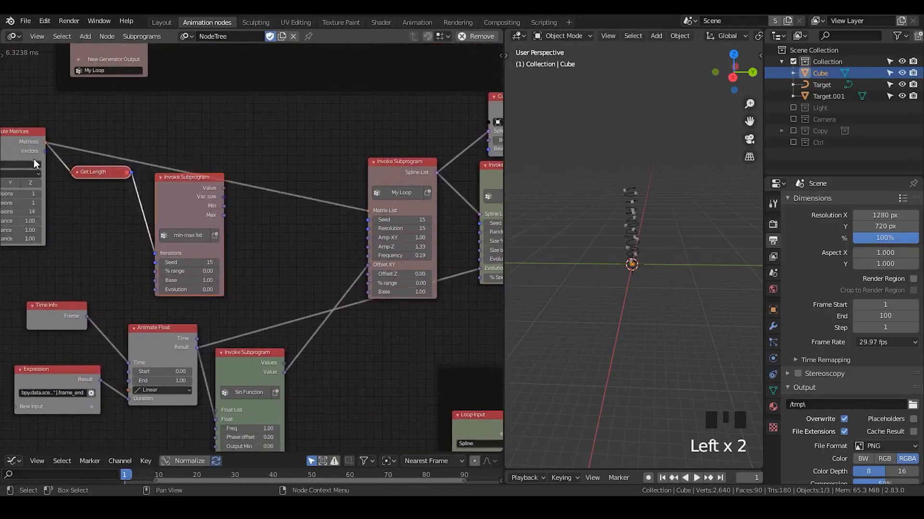
{"action": "key", "text": "x"}
{"action": "left_click_drag", "start_coordinate": [16, 143], "coordinate": [279, 177]}
{"action": "scroll", "coordinate": [309, 240], "scroll_direction": "up", "scroll_amount": 2}
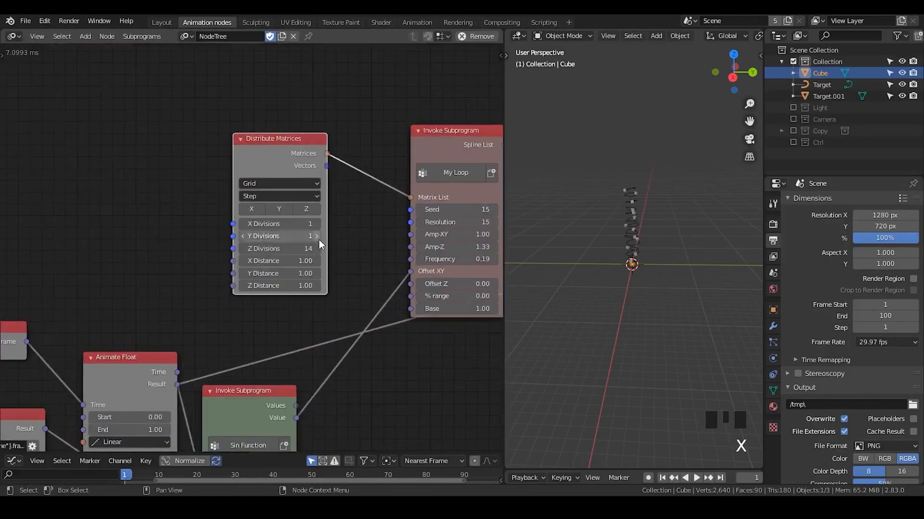
Step: On the spline My Loop node, set % range to 1.17 and Base to 4.69
{"action": "scroll", "coordinate": [318, 216], "scroll_direction": "up", "scroll_amount": 1}
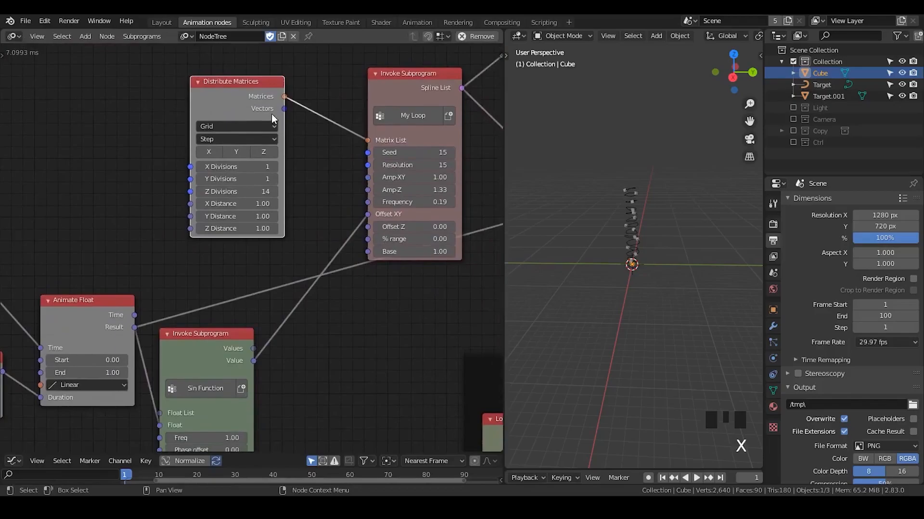
{"action": "scroll", "coordinate": [636, 236], "scroll_direction": "up", "scroll_amount": 2}
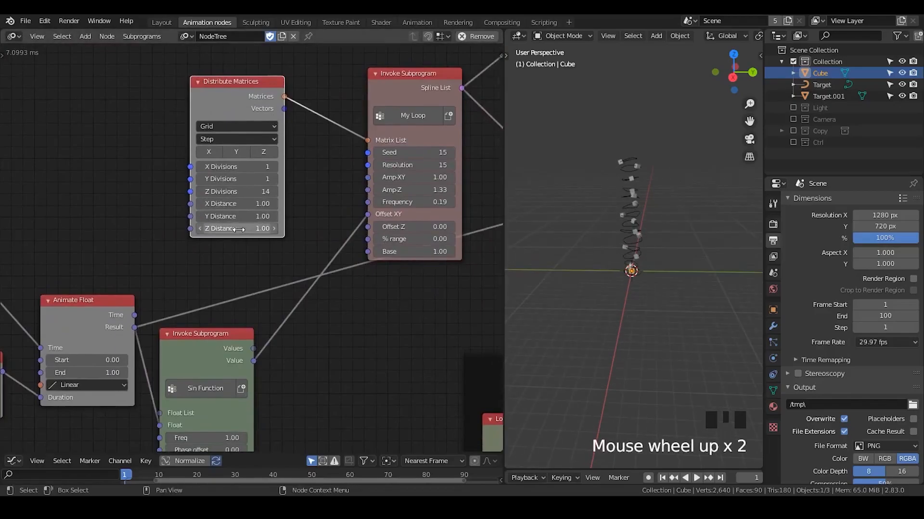
{"action": "left_click_drag", "start_coordinate": [416, 251], "coordinate": [452, 239]}
{"action": "middle_click_drag", "start_coordinate": [674, 275], "coordinate": [624, 254]}
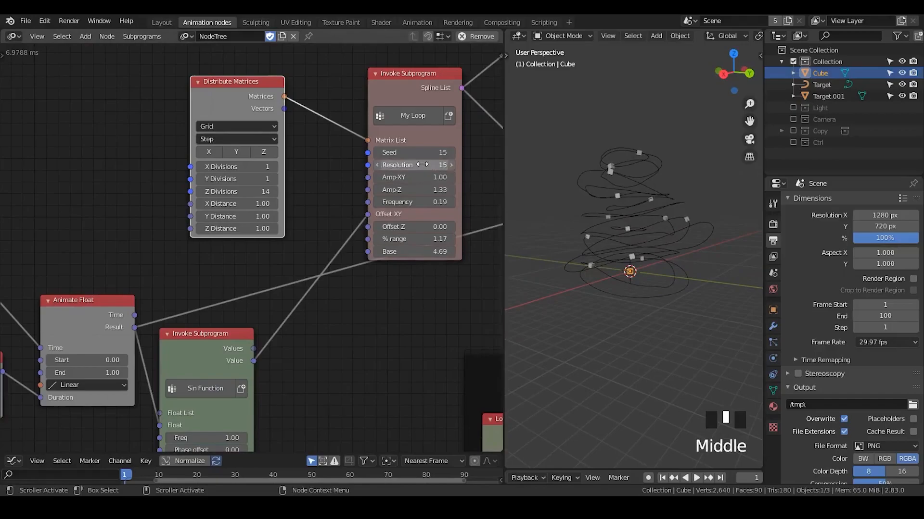
Step: Set the spline My Loop node's Resolution to 25, Amp-XY to 1.00 and Amp-Z to 0.61
{"action": "left_click", "coordinate": [377, 165]}
{"action": "left_click", "coordinate": [377, 165]}
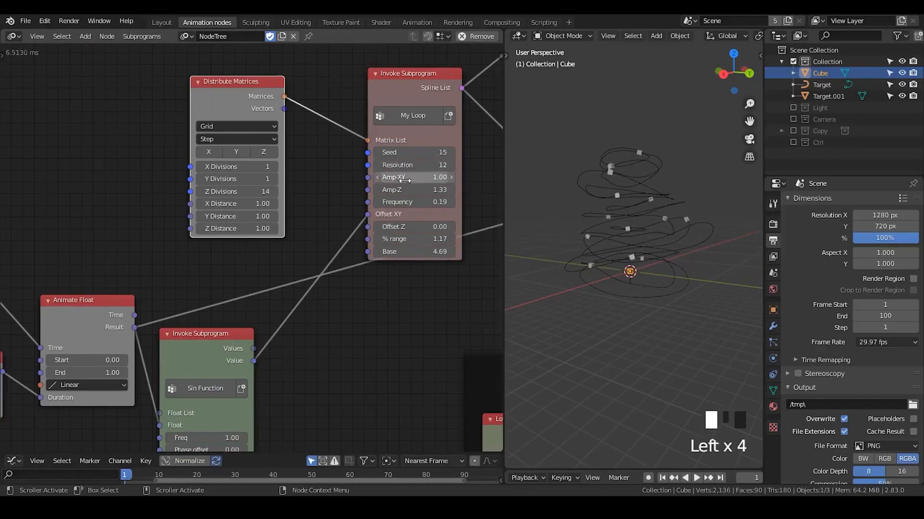
{"action": "left_click_drag", "start_coordinate": [423, 190], "coordinate": [404, 177]}
{"action": "left_click", "coordinate": [419, 180]}
{"action": "type", "text": "1"}
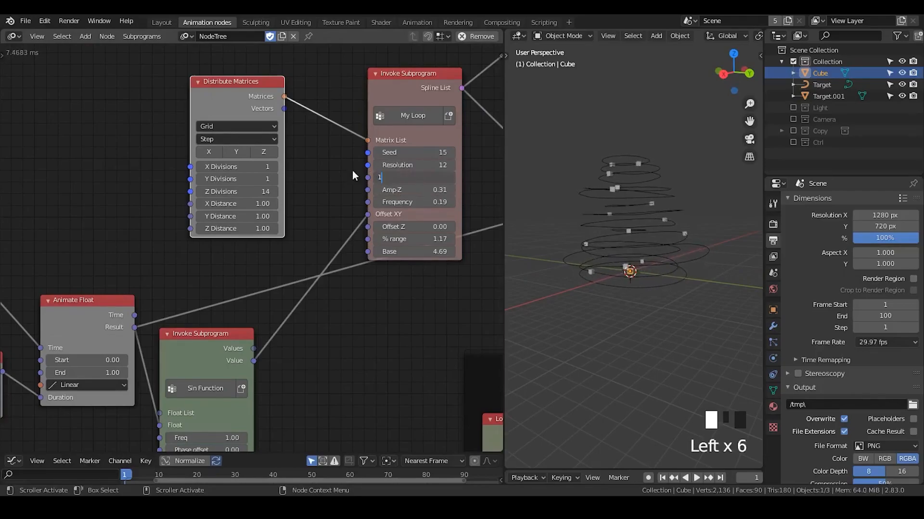
{"action": "left_click", "coordinate": [354, 173]}
{"action": "left_click_drag", "start_coordinate": [414, 189], "coordinate": [425, 189]}
{"action": "middle_click_drag", "start_coordinate": [669, 230], "coordinate": [613, 232]}
{"action": "left_click_drag", "start_coordinate": [413, 165], "coordinate": [429, 165]}
Step: Play the animation and examine the moving cubes and splines from another angle
{"action": "left_click", "coordinate": [692, 478]}
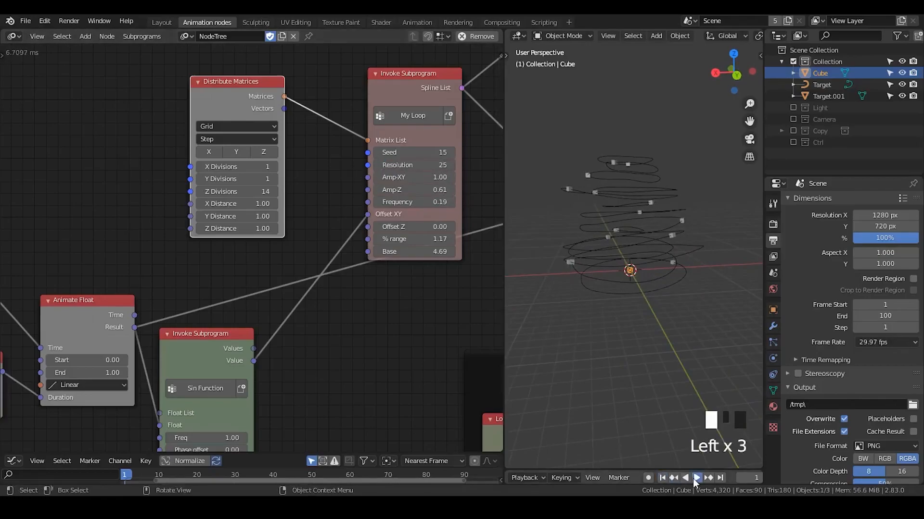
{"action": "left_click", "coordinate": [692, 478]}
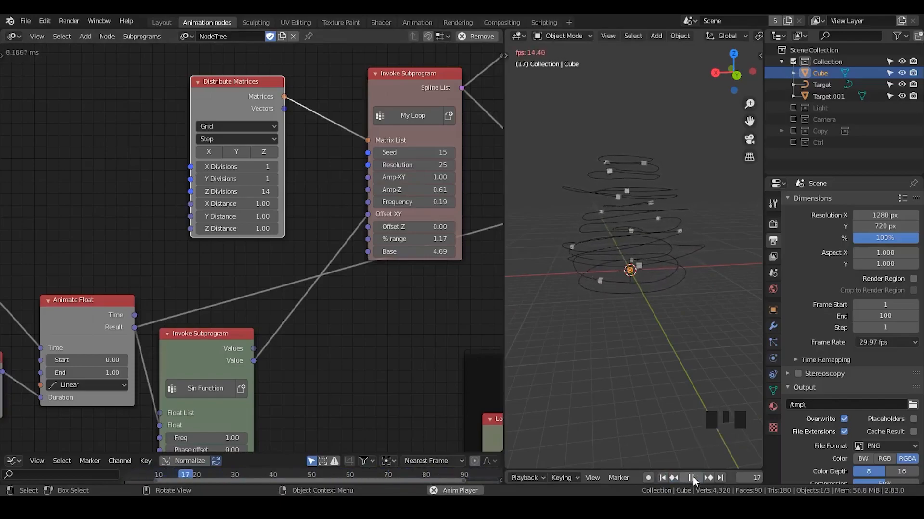
{"action": "middle_click_drag", "start_coordinate": [640, 325], "coordinate": [674, 326]}
{"action": "scroll", "coordinate": [677, 425], "scroll_direction": "down", "scroll_amount": 2}
{"action": "middle_click_drag", "start_coordinate": [702, 480], "coordinate": [620, 478]}
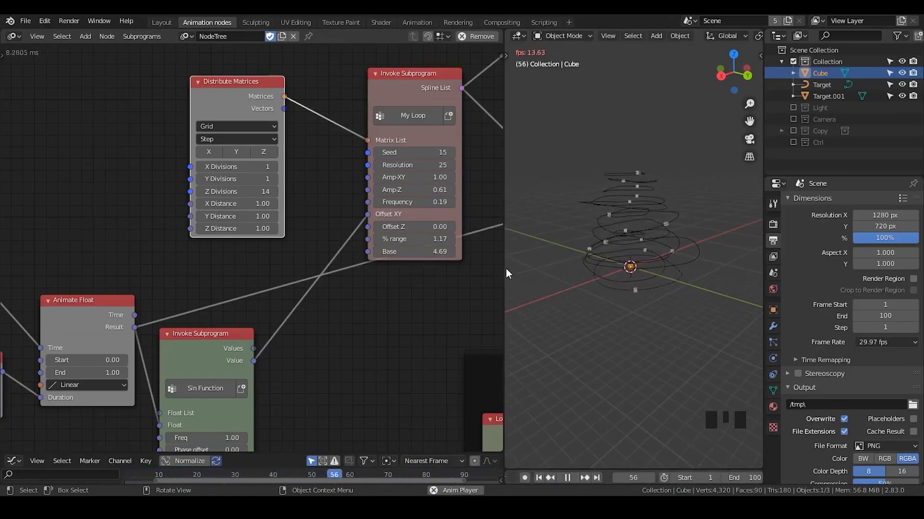
Step: Enlarge the 3D viewport and set the grid Distribute Matrices node to 23 Z divisions with a Z distance of 0.28
{"action": "left_click_drag", "start_coordinate": [504, 268], "coordinate": [312, 279]}
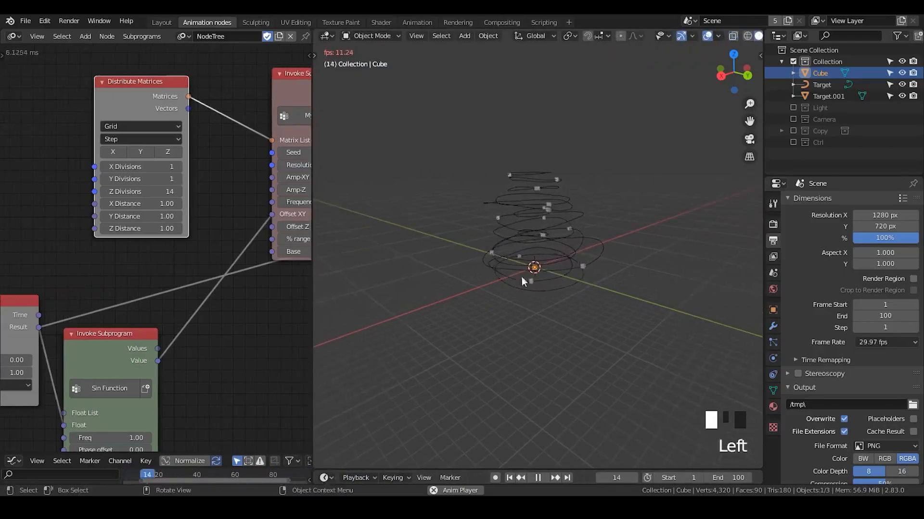
{"action": "scroll", "coordinate": [620, 290], "scroll_direction": "up", "scroll_amount": 2}
{"action": "left_click_drag", "start_coordinate": [132, 192], "coordinate": [166, 191]}
{"action": "scroll", "coordinate": [491, 197], "scroll_direction": "down", "scroll_amount": 2}
{"action": "left_click_drag", "start_coordinate": [139, 228], "coordinate": [115, 228]}
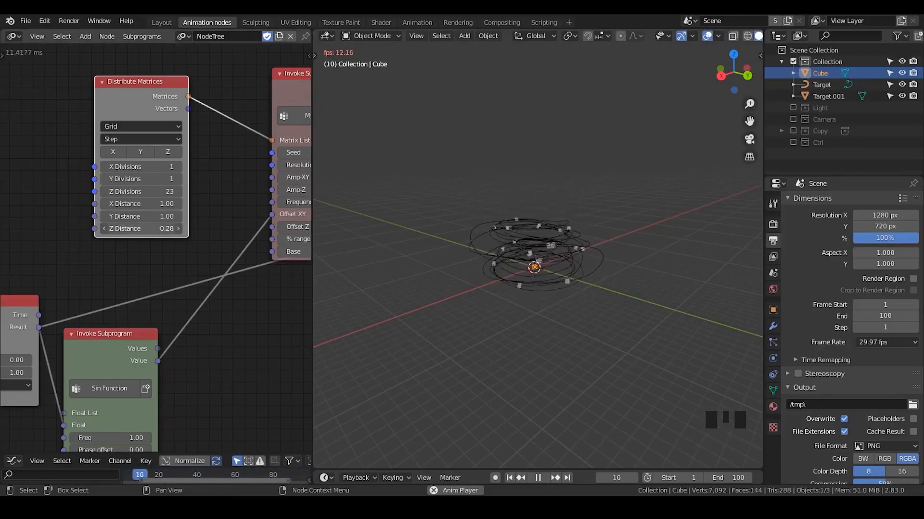
Step: Inspect the animated spline stack up close, restore the wider node editor and stop playback
{"action": "middle_click_drag", "start_coordinate": [486, 203], "coordinate": [492, 190]}
{"action": "scroll", "coordinate": [484, 186], "scroll_direction": "up", "scroll_amount": 5}
{"action": "scroll", "coordinate": [481, 195], "scroll_direction": "down", "scroll_amount": 2}
{"action": "scroll", "coordinate": [486, 201], "scroll_direction": "up", "scroll_amount": 1}
{"action": "scroll", "coordinate": [500, 203], "scroll_direction": "down", "scroll_amount": 2}
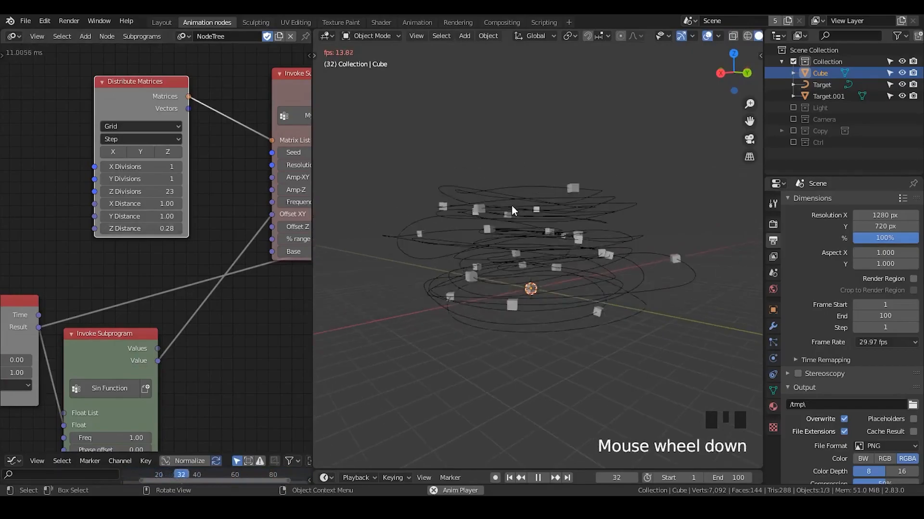
{"action": "mouse_move", "coordinate": [522, 208]}
{"action": "middle_mouse_down"}
{"action": "mouse_move", "coordinate": [568, 210]}
{"action": "mouse_move", "coordinate": [531, 215]}
{"action": "middle_mouse_up"}
{"action": "left_click_drag", "start_coordinate": [313, 179], "coordinate": [488, 179]}
{"action": "middle_click_drag", "start_coordinate": [321, 171], "coordinate": [219, 322]}
{"action": "left_click", "coordinate": [699, 479]}
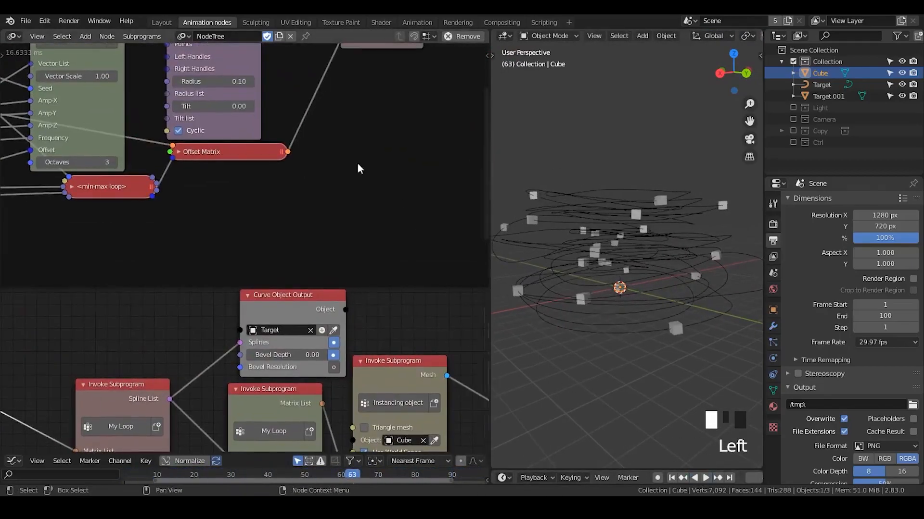
Step: Rearrange the collapsed Offset Matrix and min-max loop nodes beneath the noise and spline formation nodes
{"action": "scroll", "coordinate": [343, 153], "scroll_direction": "down", "scroll_amount": 3}
{"action": "middle_click_drag", "start_coordinate": [342, 146], "coordinate": [405, 146]}
{"action": "scroll", "coordinate": [405, 147], "scroll_direction": "up", "scroll_amount": 1}
{"action": "middle_click_drag", "start_coordinate": [355, 164], "coordinate": [459, 148]}
{"action": "left_click_drag", "start_coordinate": [423, 166], "coordinate": [431, 193]}
{"action": "left_click_drag", "start_coordinate": [314, 191], "coordinate": [301, 194]}
Step: Add a reroute point on the Matrix link to Offset Matrix and move it straight down below the other nodes
{"action": "right_click_drag", "start_coordinate": [126, 106], "coordinate": [111, 124], "text": "shift"}
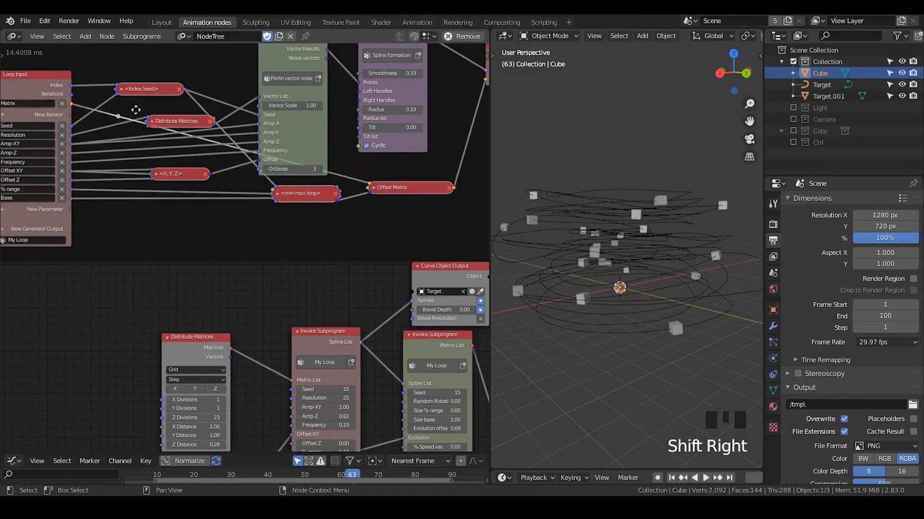
{"action": "key", "text": "g"}
{"action": "key", "text": "y"}
{"action": "left_click", "coordinate": [140, 181]}
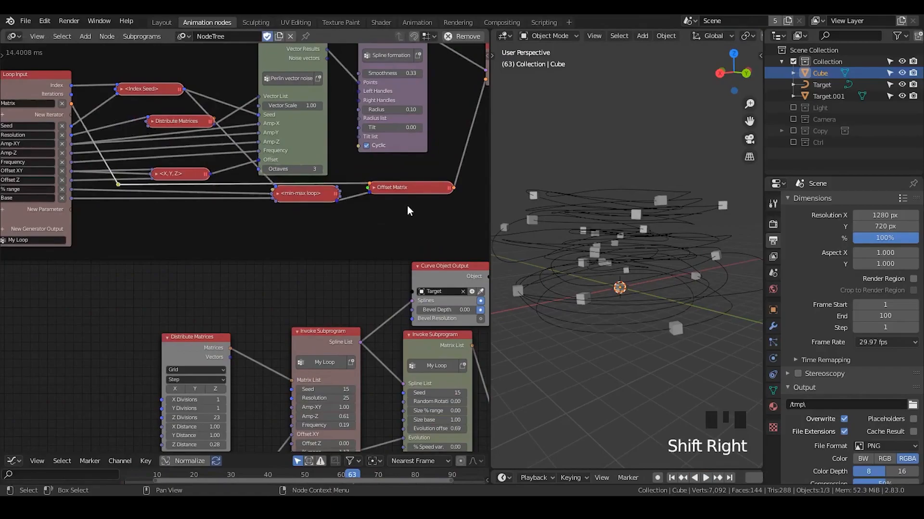
Step: Move the min-max loop node lower, enable rotation on the Offset Matrix node and collapse it again
{"action": "middle_click_drag", "start_coordinate": [408, 211], "coordinate": [312, 213]}
{"action": "left_click_drag", "start_coordinate": [204, 199], "coordinate": [190, 245]}
{"action": "left_click", "coordinate": [280, 191]}
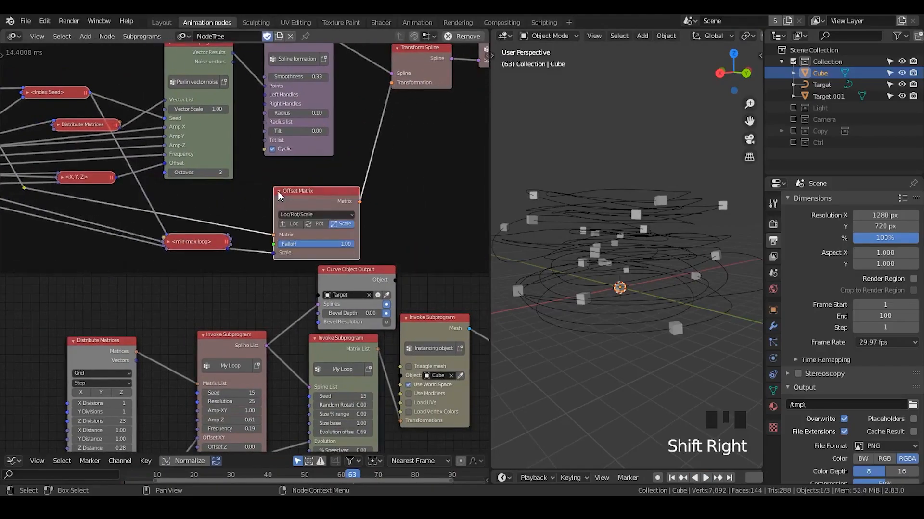
{"action": "left_click", "coordinate": [280, 191]}
{"action": "left_click_drag", "start_coordinate": [301, 192], "coordinate": [315, 190]}
Step: Add a Random Euler node seeded from Index Seed, feed it into Offset Matrix's rotation and collapse it
{"action": "key", "text": "ctrl+a"}
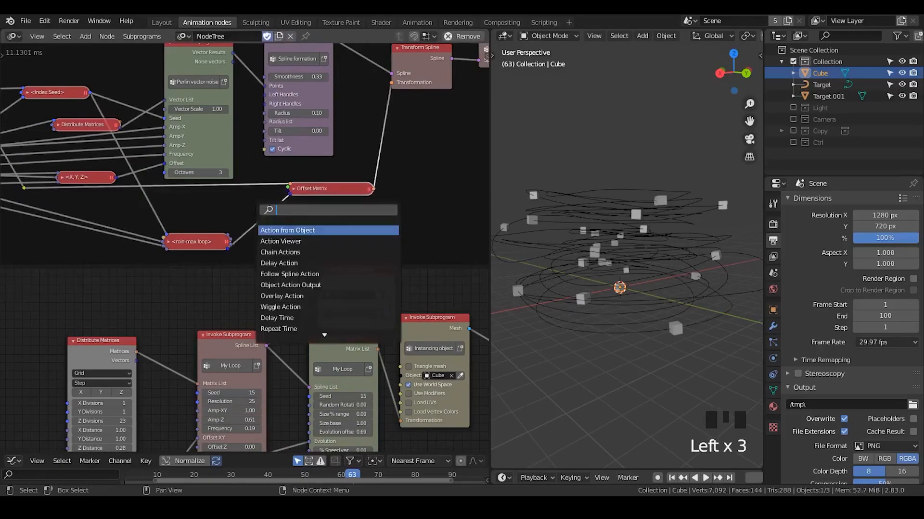
{"action": "type", "text": "random"}
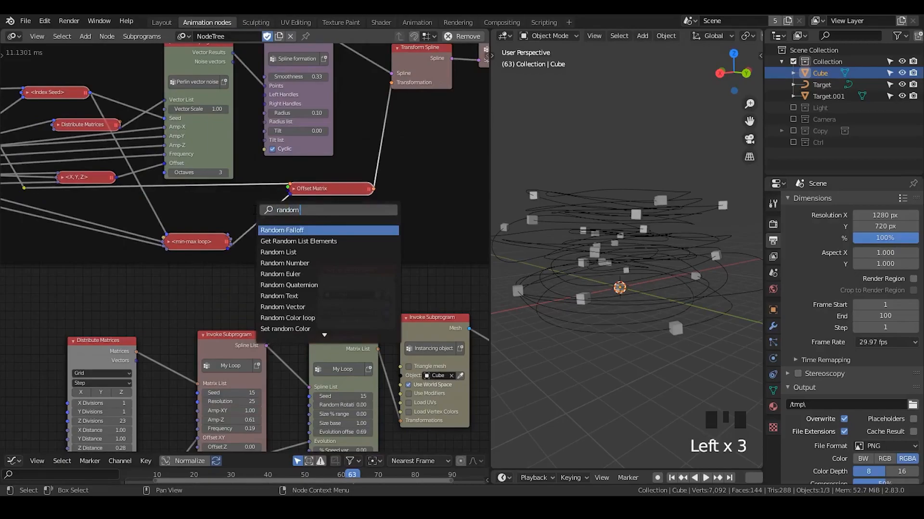
{"action": "type", "text": " euler"}
{"action": "key", "text": "Return"}
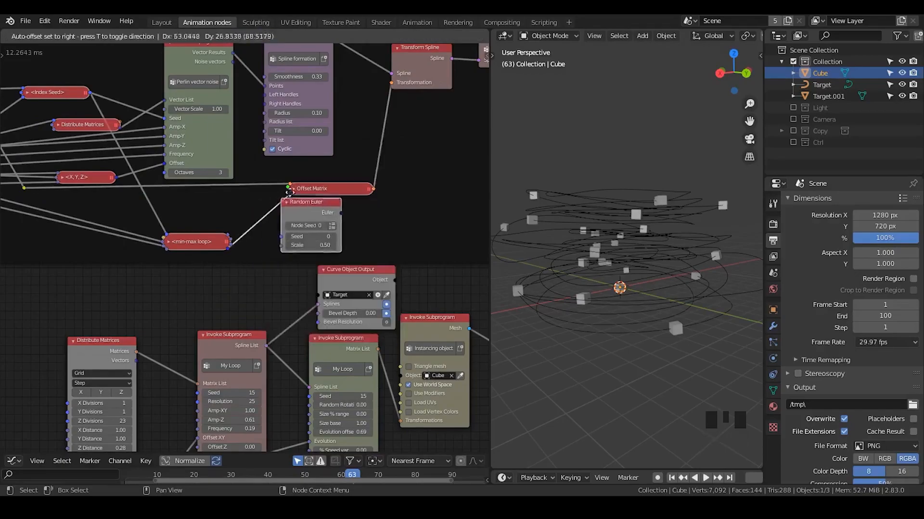
{"action": "left_click", "coordinate": [304, 210]}
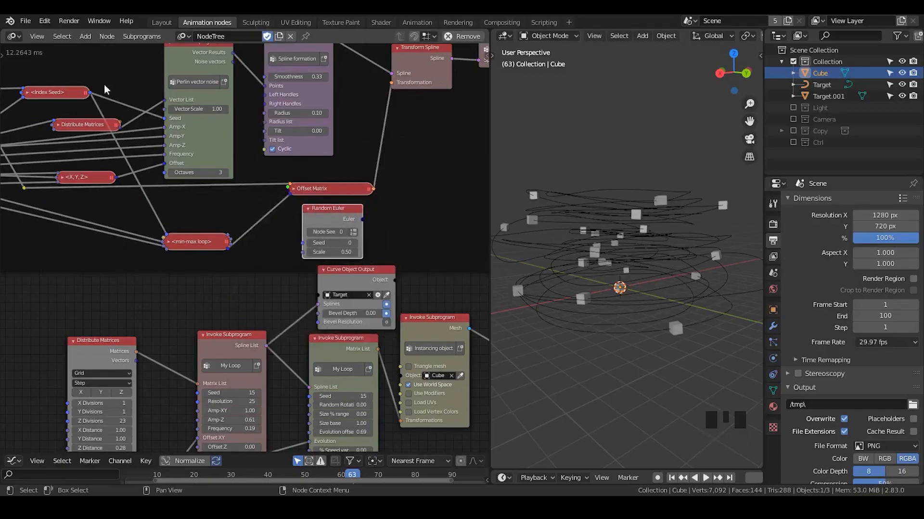
{"action": "left_click_drag", "start_coordinate": [93, 96], "coordinate": [207, 205]}
{"action": "left_click", "coordinate": [308, 208]}
Step: Expose Random Euler's Scale as a spline loop parameter and reorder it to sit above % range
{"action": "middle_click_drag", "start_coordinate": [191, 225], "coordinate": [373, 214]}
{"action": "left_click_drag", "start_coordinate": [354, 193], "coordinate": [158, 203]}
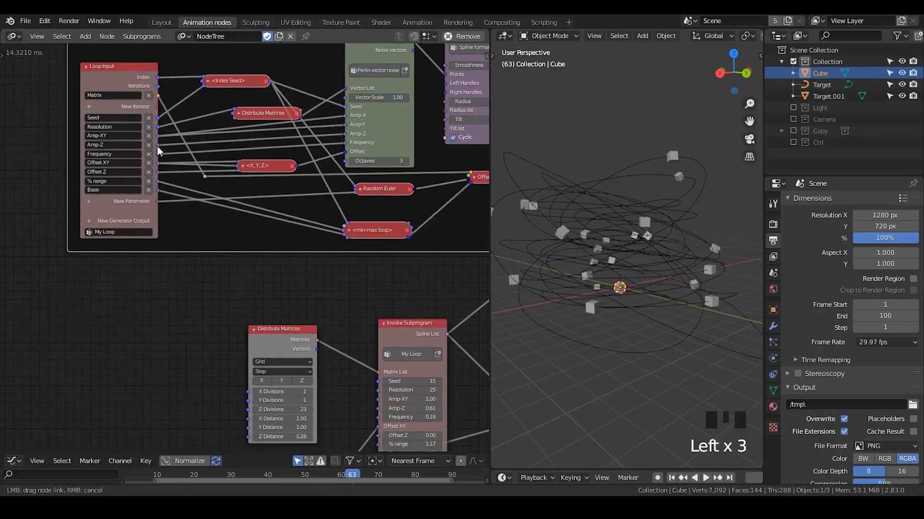
{"action": "left_click", "coordinate": [128, 76]}
{"action": "key", "text": "u"}
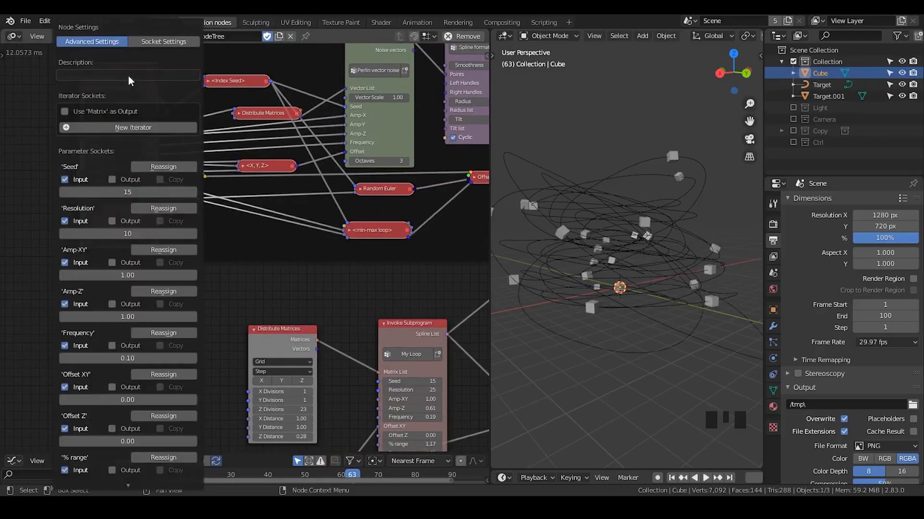
{"action": "left_click", "coordinate": [143, 43]}
{"action": "left_click", "coordinate": [99, 226]}
{"action": "left_click", "coordinate": [97, 205]}
{"action": "left_click", "coordinate": [100, 227]}
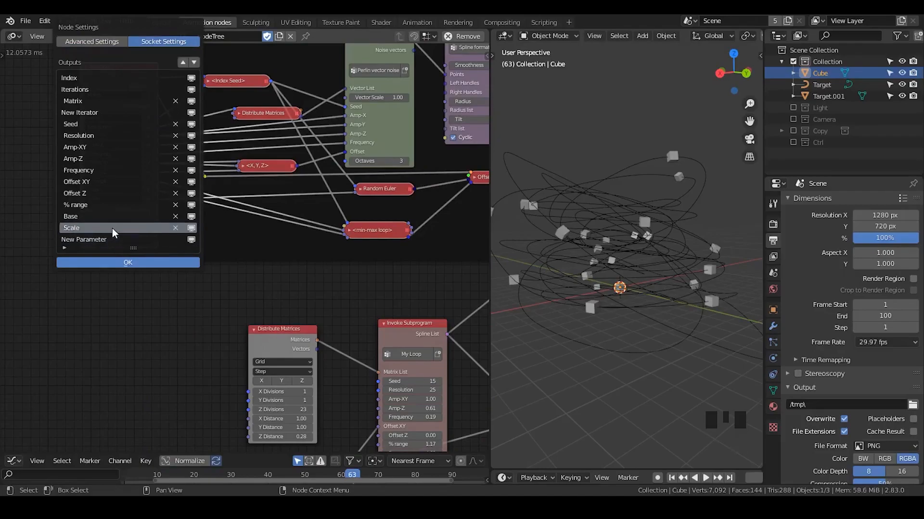
{"action": "left_click", "coordinate": [185, 63]}
{"action": "left_click", "coordinate": [185, 63]}
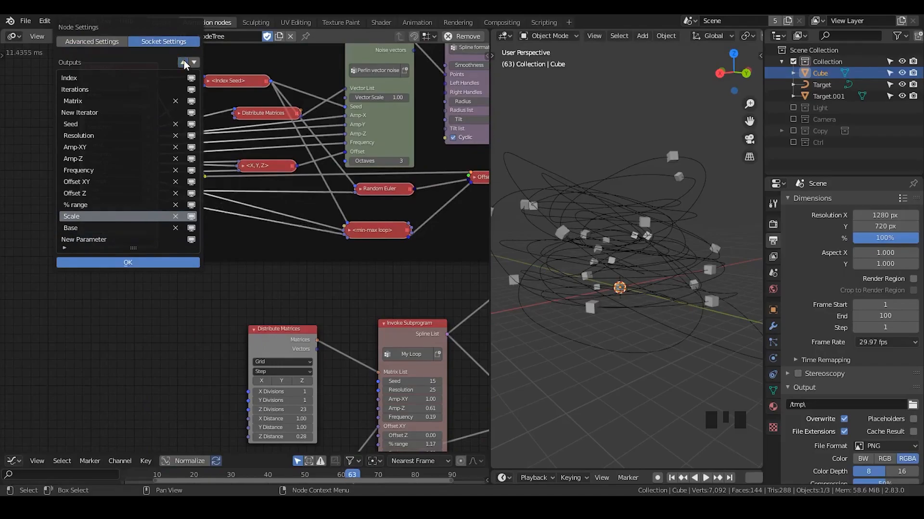
{"action": "left_click", "coordinate": [148, 263]}
Step: Rename the loop's % range and Base parameters as Size % range and Size Base
{"action": "left_click", "coordinate": [111, 182]}
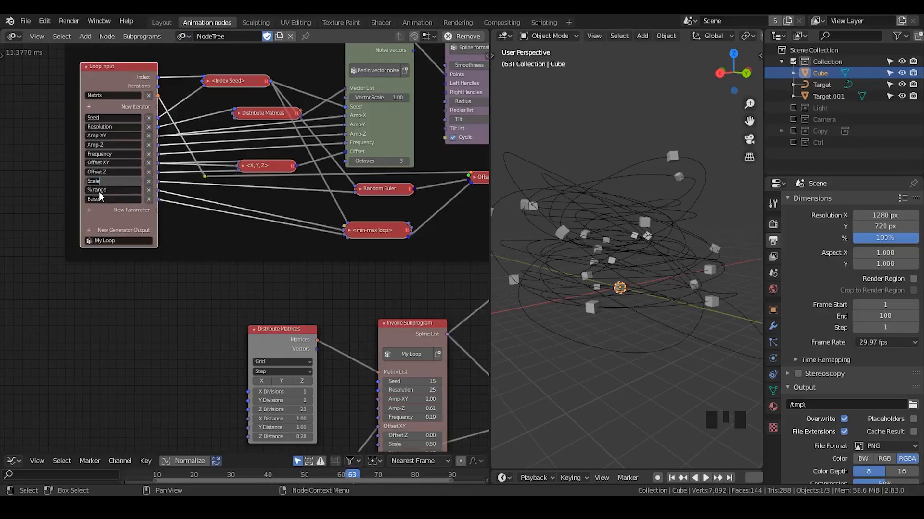
{"action": "left_click", "coordinate": [95, 191]}
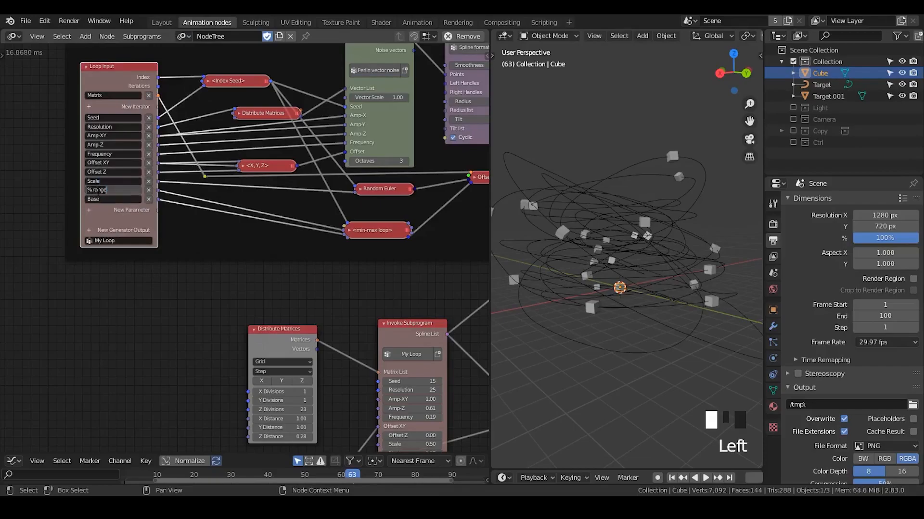
{"action": "key", "text": "Left"}
{"action": "key", "text": "Left"}
{"action": "key", "text": "Left"}
{"action": "key", "text": "Left"}
{"action": "key", "text": "Left"}
{"action": "key", "text": "Left"}
{"action": "key", "text": "Left"}
{"action": "left_click", "coordinate": [103, 198]}
{"action": "left_click", "coordinate": [103, 198]}
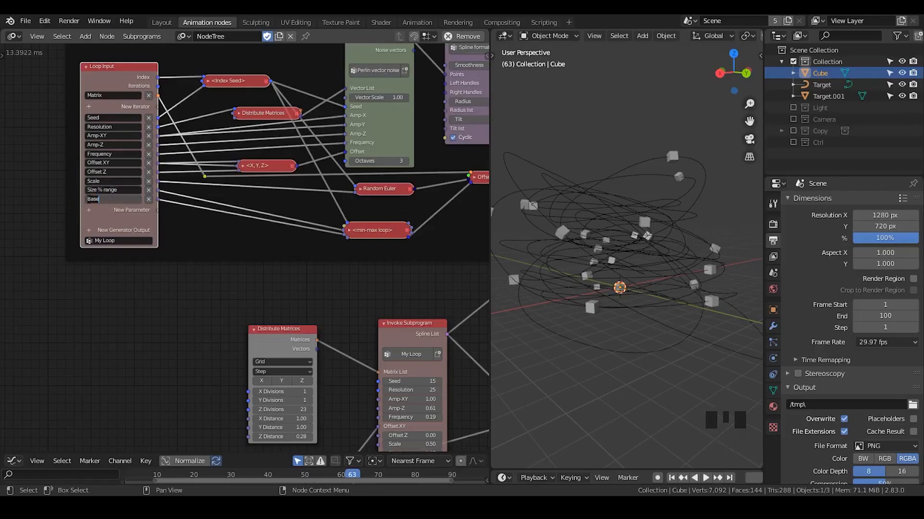
Step: Rename the loop's Scale parameter as Rotation
{"action": "double_click", "coordinate": [117, 184]}
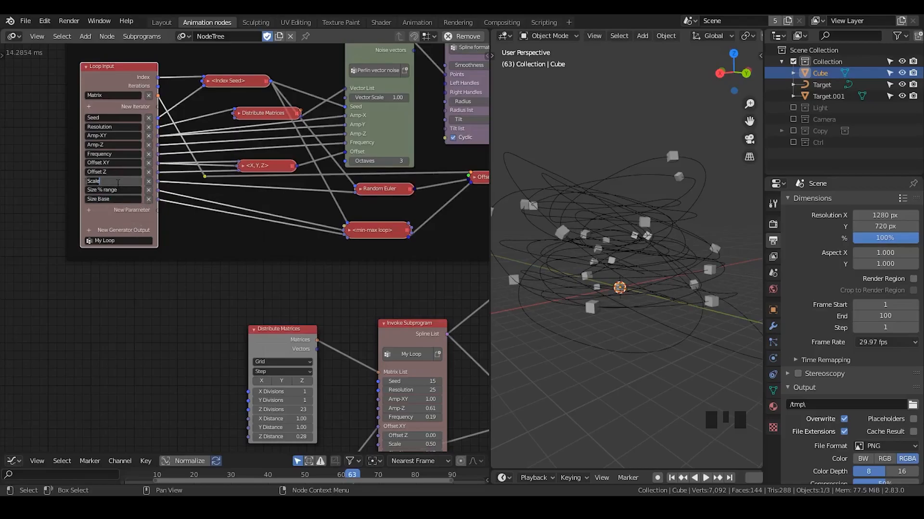
{"action": "type", "text": "Rotation"}
{"action": "key", "text": "Return"}
{"action": "key", "text": "ctrl+a"}
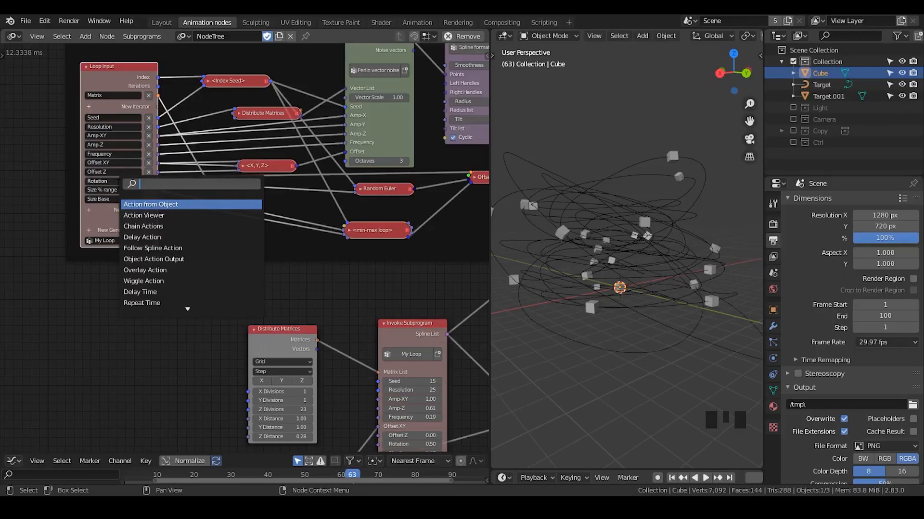
{"action": "type", "text": "euler"}
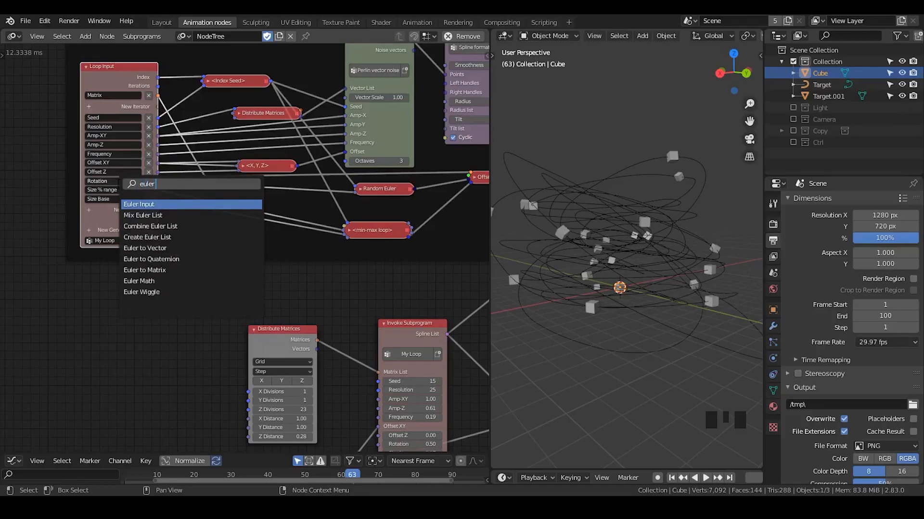
{"action": "key", "text": "BackSpace"}
{"action": "key", "text": "BackSpace"}
{"action": "key", "text": "BackSpace"}
{"action": "key", "text": "BackSpace"}
{"action": "key", "text": "BackSpace"}
{"action": "type", "text": "separate euler"}
{"action": "key", "text": "Return"}
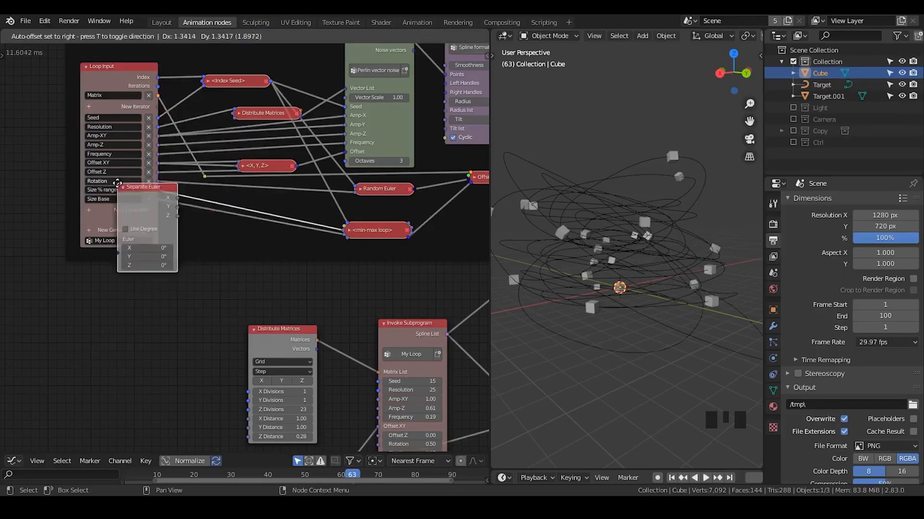
{"action": "left_click", "coordinate": [147, 259]}
{"action": "key", "text": "x"}
Step: Add a Multiply Euler Math node with Random Euler as input A and set B's Z factor to 0
{"action": "key", "text": "ctrl+a"}
{"action": "type", "text": "euler m"}
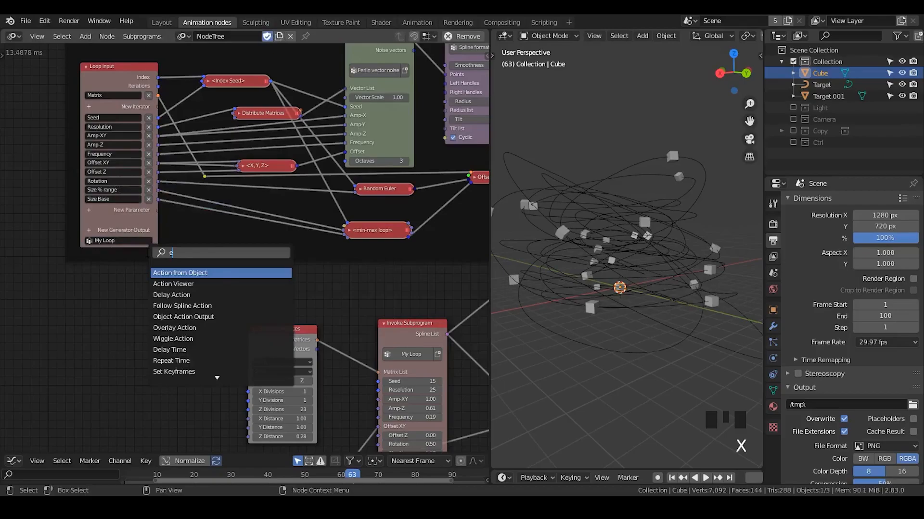
{"action": "left_click_drag", "start_coordinate": [180, 235], "coordinate": [212, 220]}
{"action": "left_click", "coordinate": [212, 261]}
{"action": "left_click", "coordinate": [215, 290]}
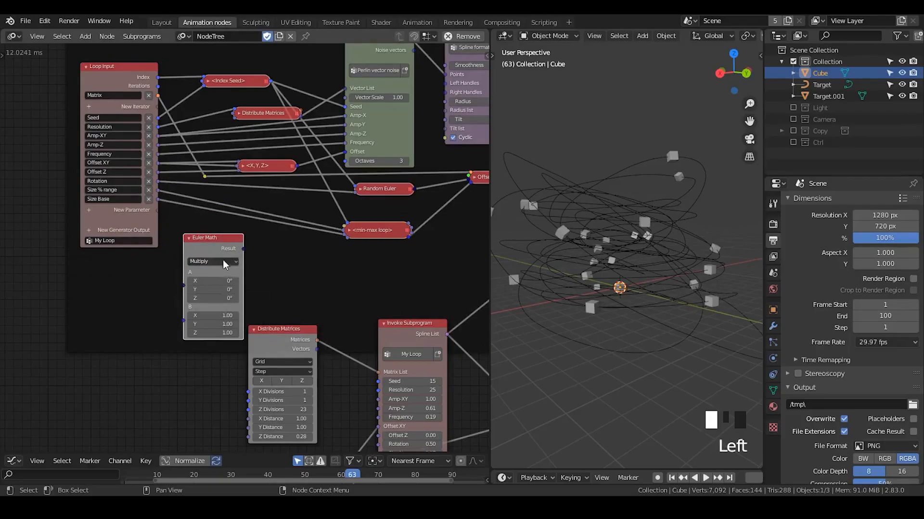
{"action": "left_click_drag", "start_coordinate": [412, 189], "coordinate": [175, 294]}
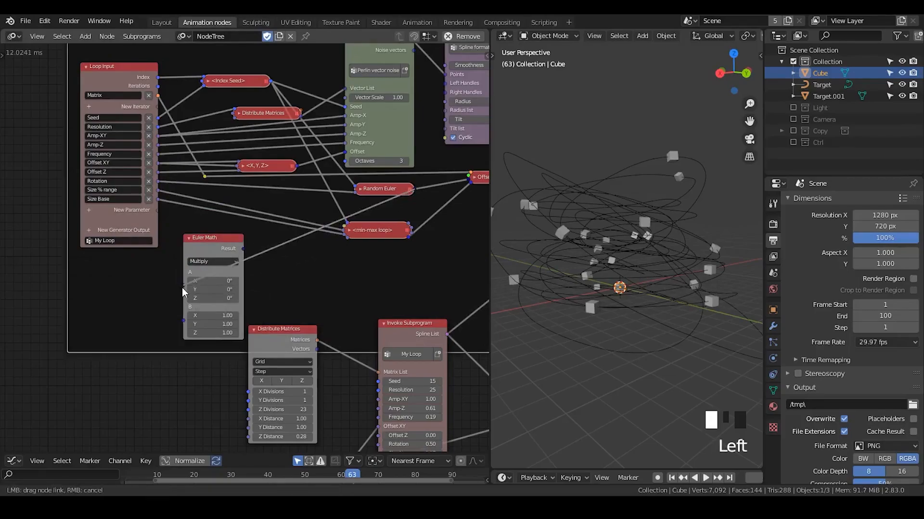
{"action": "left_click", "coordinate": [219, 335]}
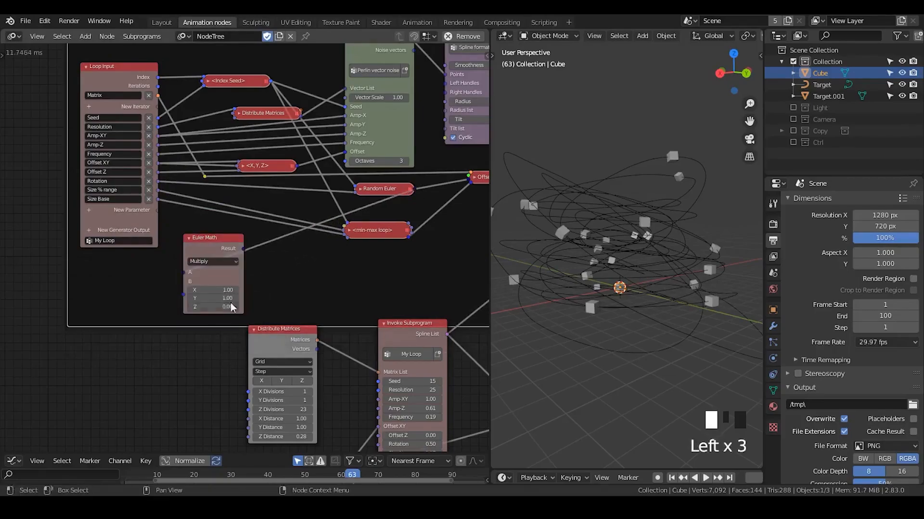
Step: Place the Euler Math node beside Offset Matrix, connect its result to the rotation input and collapse it
{"action": "middle_click_drag", "start_coordinate": [351, 271], "coordinate": [276, 274]}
{"action": "left_click_drag", "start_coordinate": [147, 250], "coordinate": [403, 221]}
{"action": "left_click_drag", "start_coordinate": [395, 183], "coordinate": [361, 193]}
{"action": "left_click", "coordinate": [376, 213]}
Step: Set the matrix loop's Evolution offset to 0 and try out a Random Rotation value on the same node
{"action": "middle_click_drag", "start_coordinate": [326, 213], "coordinate": [157, 25]}
{"action": "scroll", "coordinate": [295, 222], "scroll_direction": "up", "scroll_amount": 1}
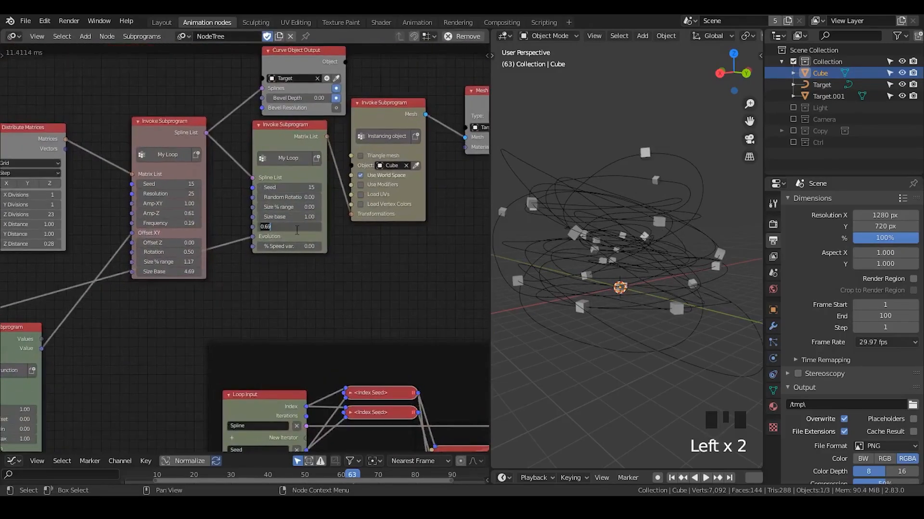
{"action": "left_click", "coordinate": [673, 220]}
{"action": "middle_click_drag", "start_coordinate": [673, 220], "coordinate": [625, 232]}
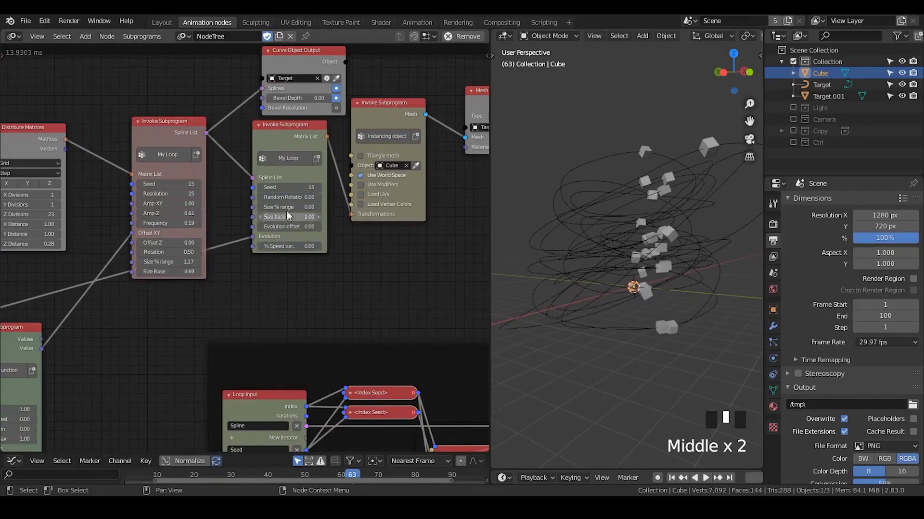
{"action": "left_click_drag", "start_coordinate": [288, 199], "coordinate": [303, 199]}
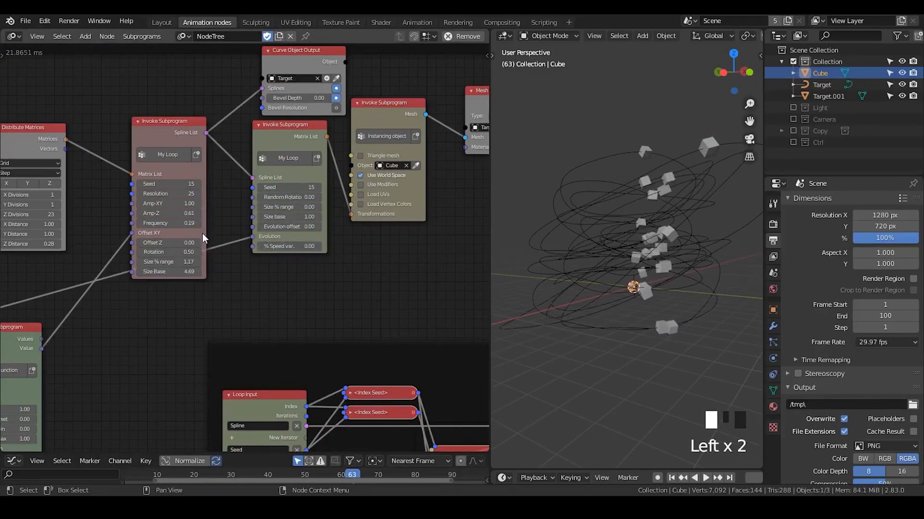
Step: Try different Rotation values on the spline-generating My Loop node and set it to 0.15
{"action": "middle_click_drag", "start_coordinate": [203, 237], "coordinate": [362, 199]}
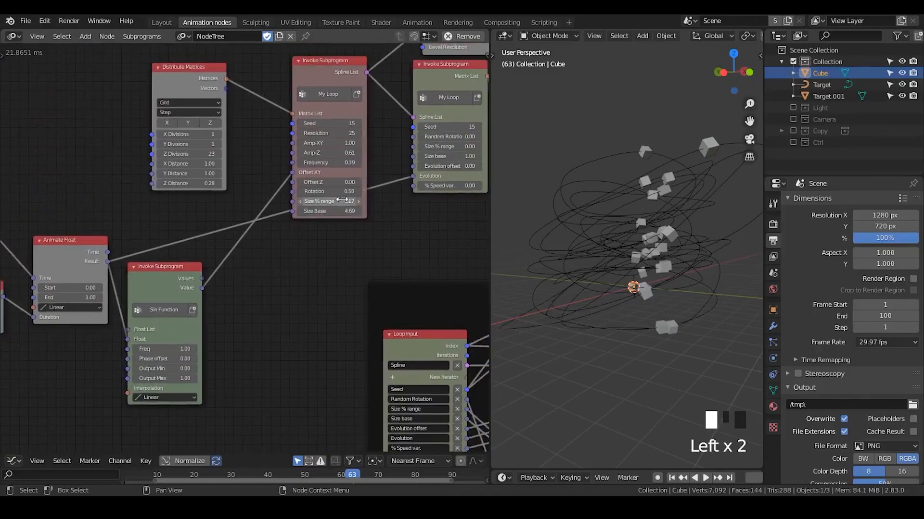
{"action": "left_click_drag", "start_coordinate": [336, 191], "coordinate": [301, 192]}
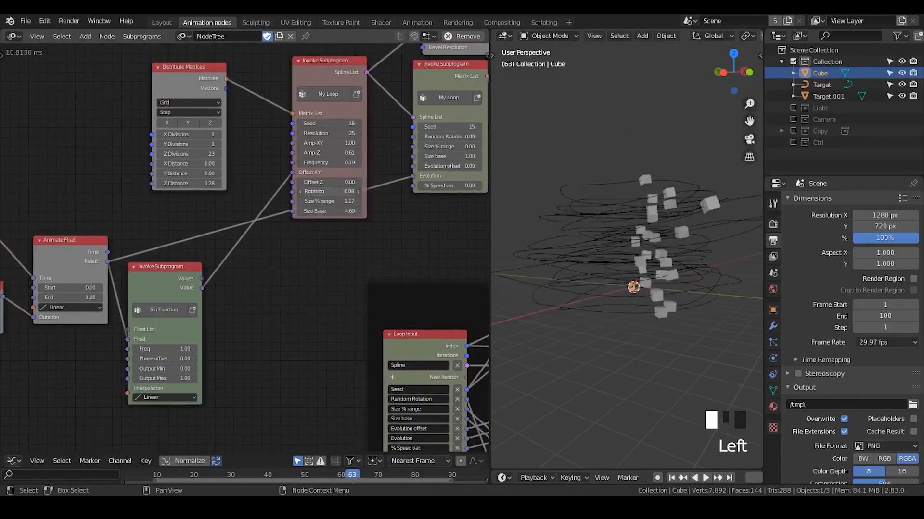
{"action": "left_click", "coordinate": [334, 192]}
{"action": "middle_click_drag", "start_coordinate": [601, 224], "coordinate": [568, 218]}
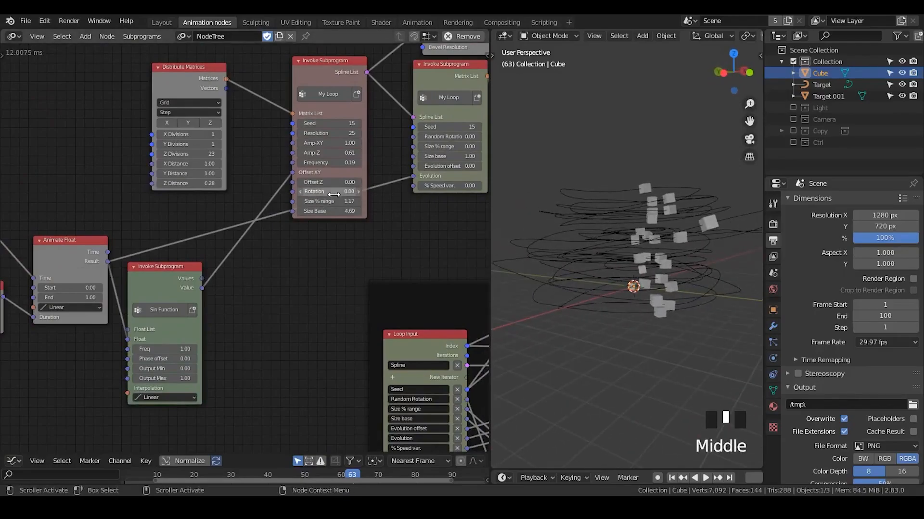
{"action": "left_click_drag", "start_coordinate": [332, 192], "coordinate": [345, 191]}
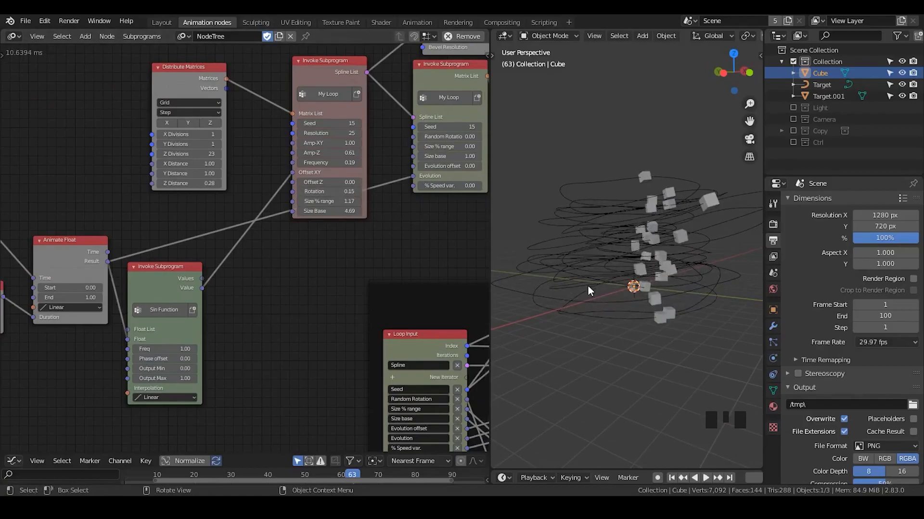
{"action": "scroll", "coordinate": [588, 288], "scroll_direction": "down", "scroll_amount": 1}
{"action": "middle_click_drag", "start_coordinate": [588, 288], "coordinate": [661, 284]}
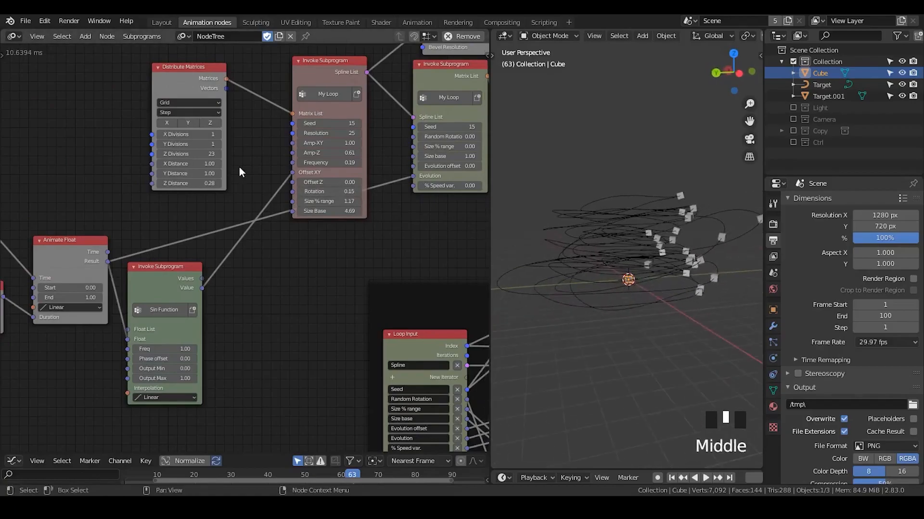
Step: Rename the spline loop's Rotation parameter as Path tilting
{"action": "middle_click_drag", "start_coordinate": [241, 169], "coordinate": [308, 288]}
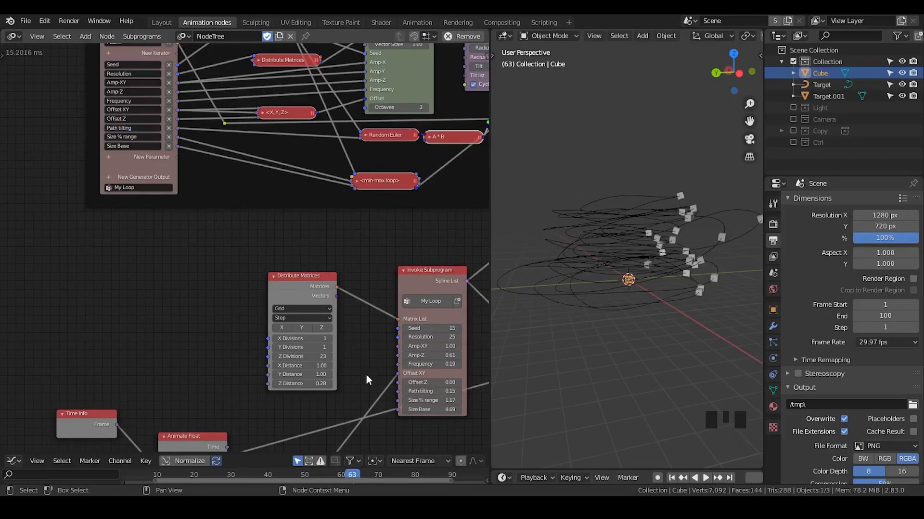
{"action": "middle_click_drag", "start_coordinate": [364, 373], "coordinate": [247, 152]}
{"action": "middle_click_drag", "start_coordinate": [229, 271], "coordinate": [301, 273]}
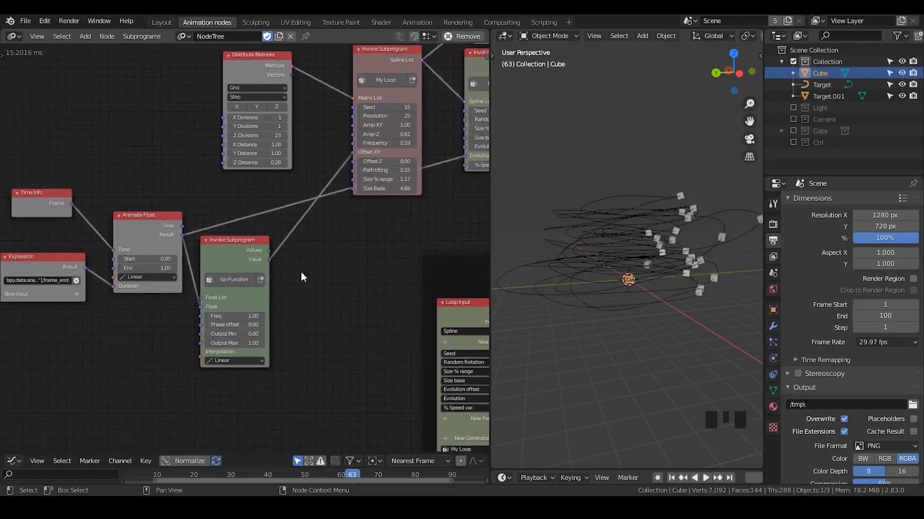
Step: Collapse the Sin Function node and move it with Animate Float, Expression and Time Info closer to the spline loop node
{"action": "left_click", "coordinate": [206, 240]}
{"action": "left_click_drag", "start_coordinate": [229, 243], "coordinate": [268, 190]}
{"action": "left_click_drag", "start_coordinate": [156, 216], "coordinate": [206, 212]}
{"action": "left_click_drag", "start_coordinate": [43, 257], "coordinate": [90, 274]}
{"action": "left_click_drag", "start_coordinate": [68, 212], "coordinate": [123, 238]}
Step: Move the spline loop's frame from above the main nodes to below the matrix loop's frame
{"action": "middle_click_drag", "start_coordinate": [405, 323], "coordinate": [223, 250]}
{"action": "scroll", "coordinate": [223, 250], "scroll_direction": "down", "scroll_amount": 4}
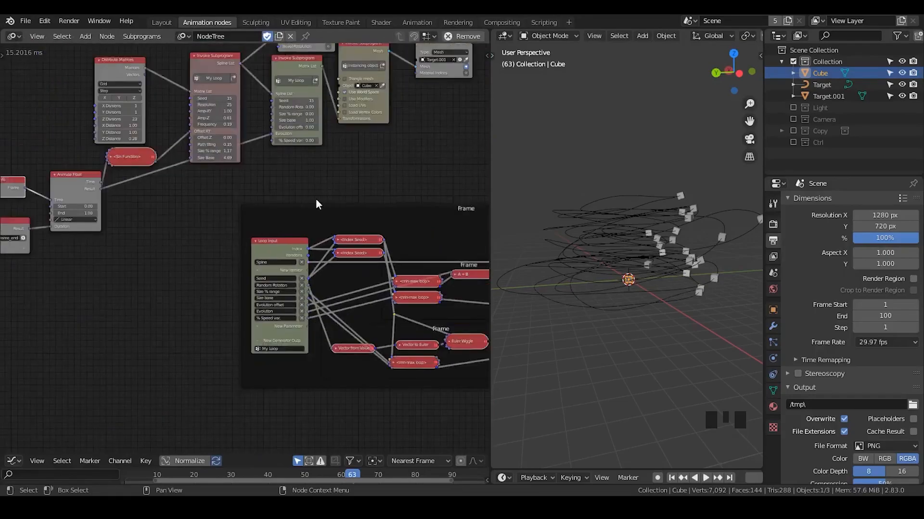
{"action": "middle_click_drag", "start_coordinate": [331, 172], "coordinate": [328, 283]}
{"action": "scroll", "coordinate": [327, 283], "scroll_direction": "down", "scroll_amount": 2}
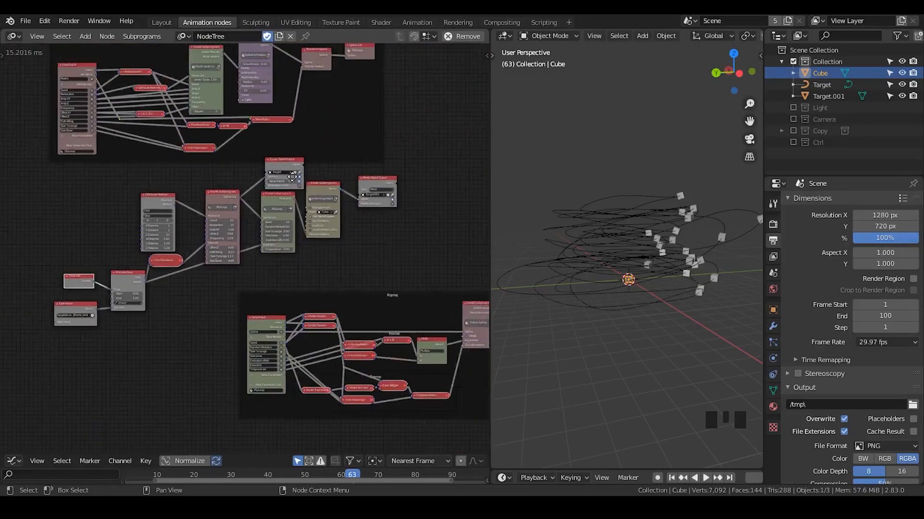
{"action": "middle_click_drag", "start_coordinate": [325, 90], "coordinate": [293, 139]}
{"action": "scroll", "coordinate": [292, 186], "scroll_direction": "down", "scroll_amount": 1}
{"action": "middle_click_drag", "start_coordinate": [291, 188], "coordinate": [235, 117]}
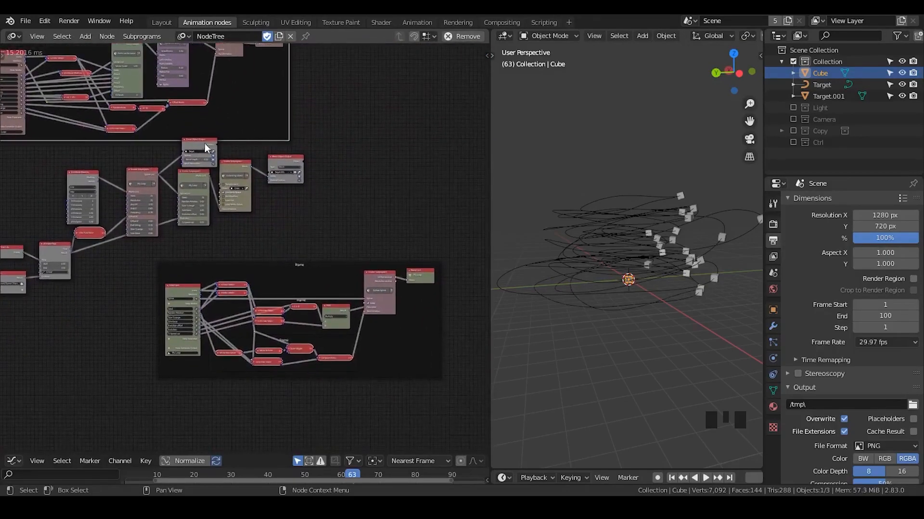
{"action": "left_click_drag", "start_coordinate": [175, 128], "coordinate": [152, 368]}
{"action": "scroll", "coordinate": [207, 248], "scroll_direction": "up", "scroll_amount": 3}
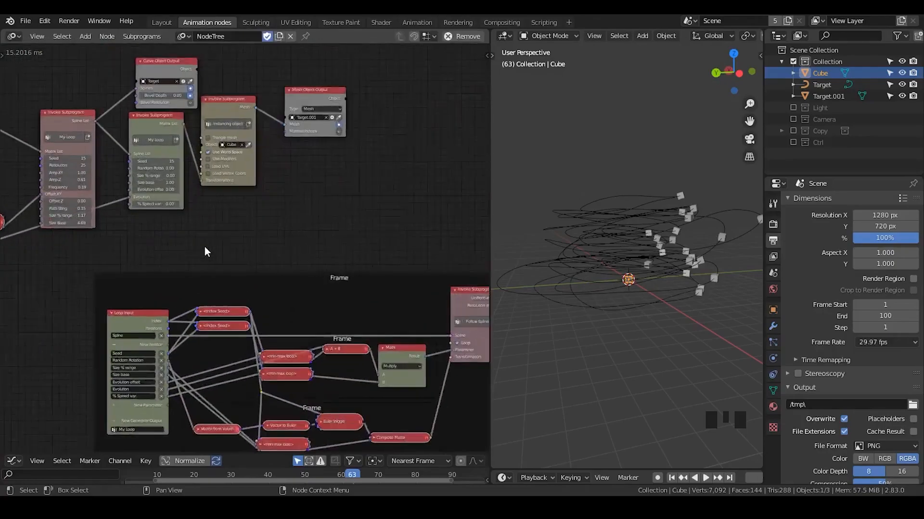
Step: Tidy the layout of Sin Function, Animate Float, Distribute Matrices, Expression and Time Info in front of the spline loop node
{"action": "middle_click_drag", "start_coordinate": [81, 224], "coordinate": [274, 217]}
{"action": "middle_click_drag", "start_coordinate": [165, 226], "coordinate": [237, 220]}
{"action": "left_click_drag", "start_coordinate": [223, 208], "coordinate": [238, 202]}
{"action": "left_click_drag", "start_coordinate": [135, 239], "coordinate": [156, 234]}
{"action": "left_click_drag", "start_coordinate": [231, 200], "coordinate": [242, 198]}
{"action": "left_click_drag", "start_coordinate": [214, 128], "coordinate": [188, 125]}
{"action": "left_click_drag", "start_coordinate": [84, 290], "coordinate": [108, 284]}
{"action": "left_click_drag", "start_coordinate": [67, 235], "coordinate": [86, 233]}
{"action": "left_click_drag", "start_coordinate": [170, 231], "coordinate": [170, 218]}
{"action": "left_click_drag", "start_coordinate": [101, 276], "coordinate": [105, 263]}
{"action": "scroll", "coordinate": [286, 245], "scroll_direction": "up", "scroll_amount": 1}
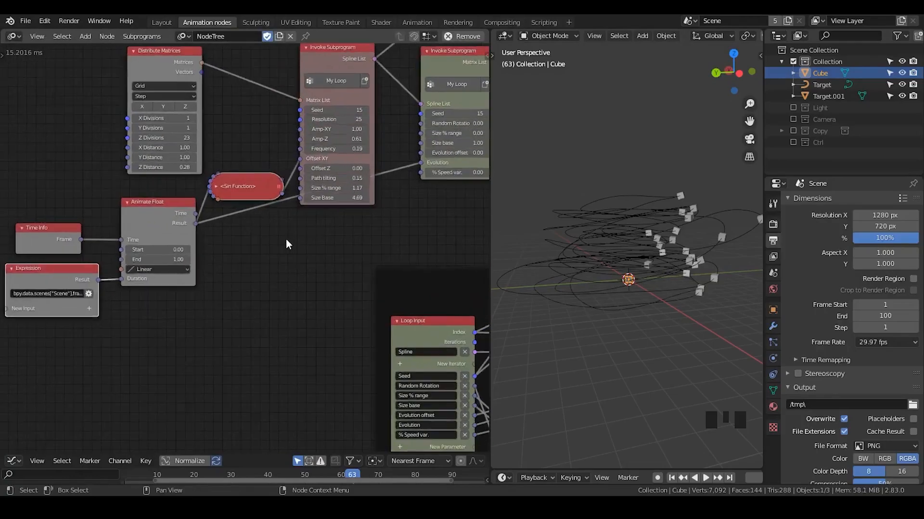
{"action": "left_click_drag", "start_coordinate": [248, 187], "coordinate": [248, 153]}
Step: Play the animation from the first frame to check the cubes' motion along the splines
{"action": "middle_click_drag", "start_coordinate": [335, 208], "coordinate": [208, 235]}
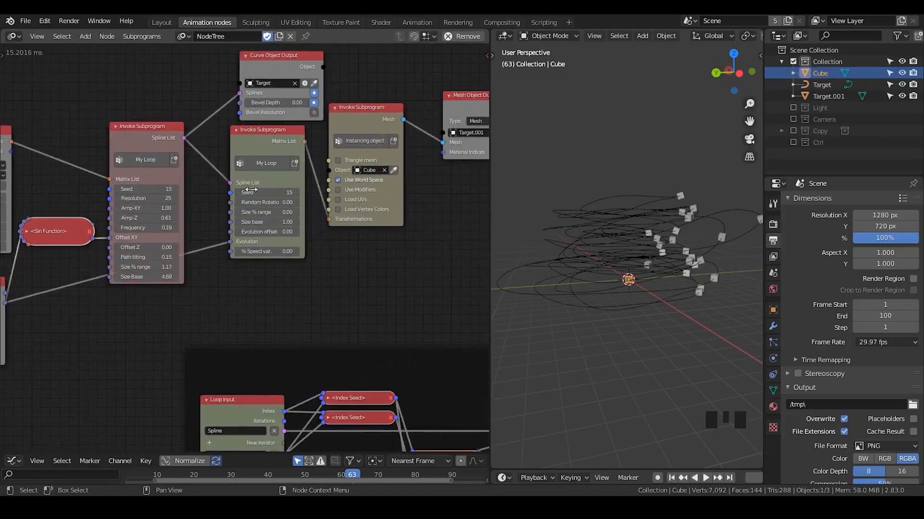
{"action": "left_click", "coordinate": [671, 479]}
{"action": "left_click", "coordinate": [706, 478]}
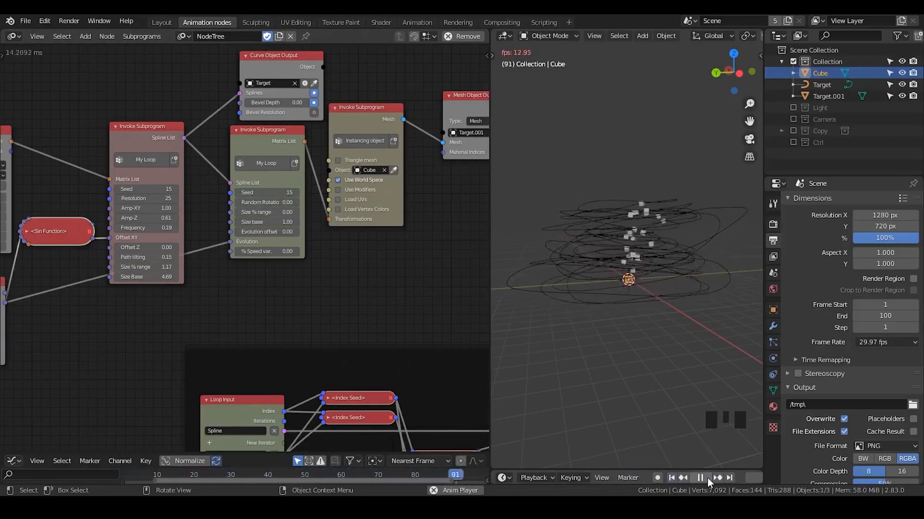
Step: Toggle the curve output's Bevel Depth and Splines off and on, then clear its object and reassign the Target curve
{"action": "left_click", "coordinate": [314, 103]}
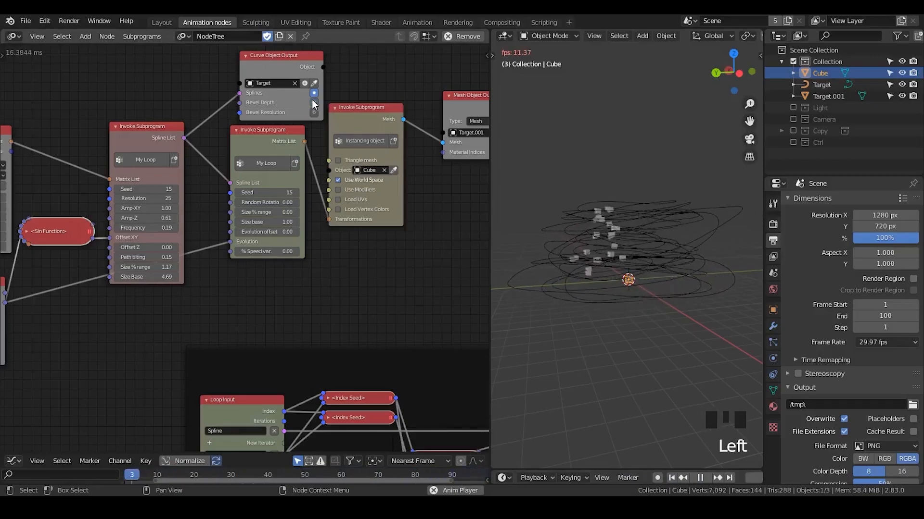
{"action": "left_click", "coordinate": [313, 101]}
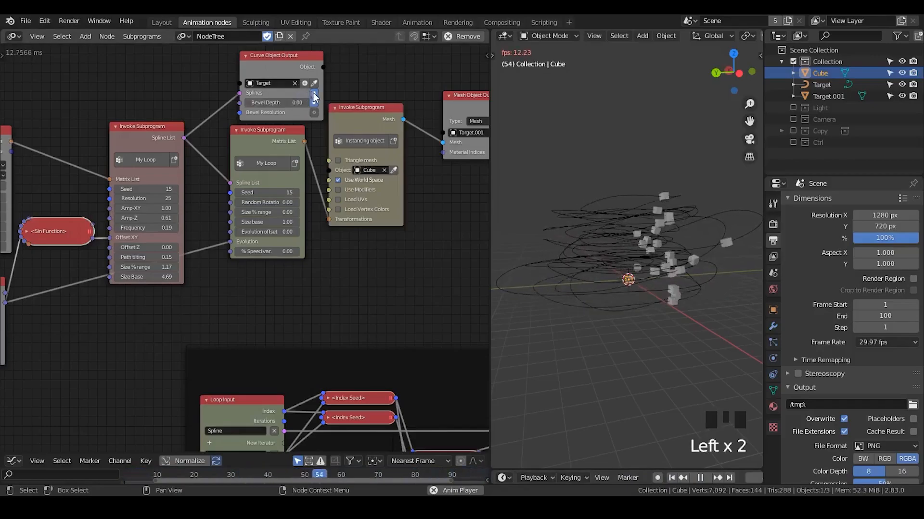
{"action": "left_click", "coordinate": [313, 94]}
{"action": "left_click", "coordinate": [313, 93]}
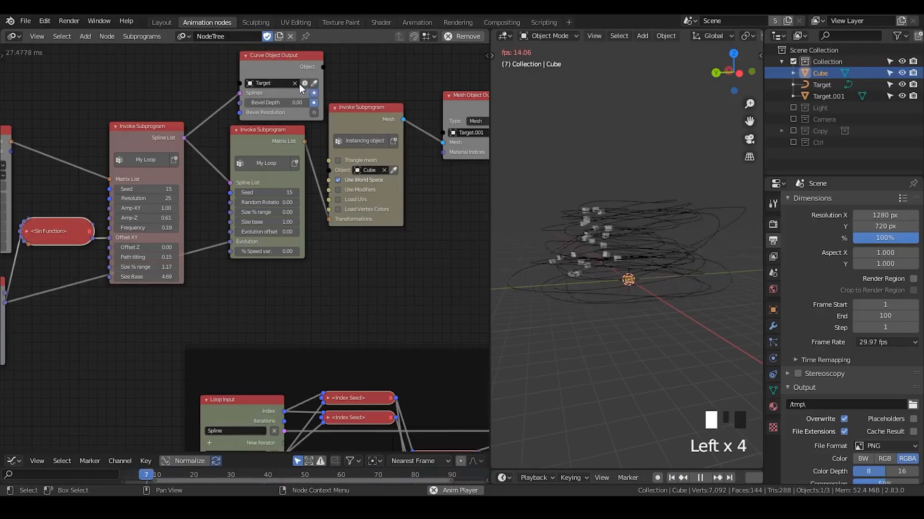
{"action": "left_click", "coordinate": [298, 82]}
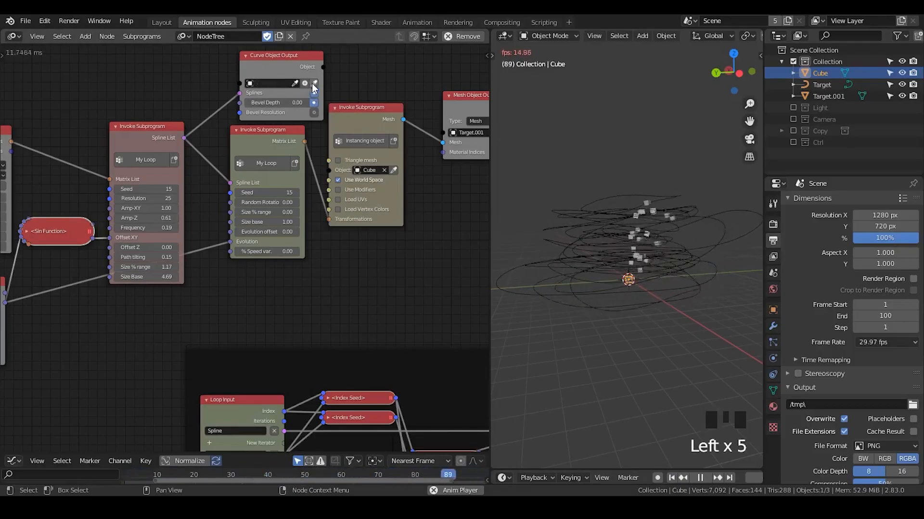
{"action": "left_click", "coordinate": [824, 85]}
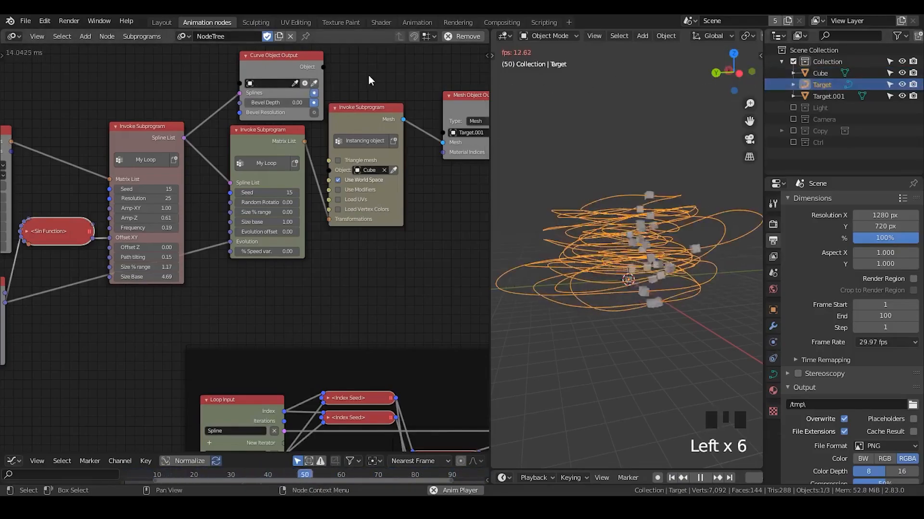
{"action": "left_click", "coordinate": [314, 83]}
Step: Hide the Target curve in the viewport, stop playback and examine the cubes on their own
{"action": "left_click", "coordinate": [907, 85]}
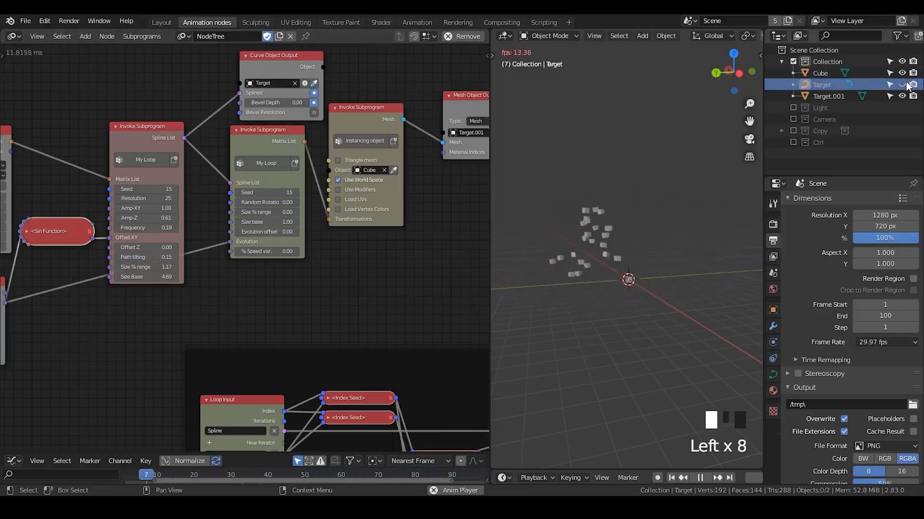
{"action": "middle_click_drag", "start_coordinate": [601, 251], "coordinate": [670, 245]}
{"action": "left_click", "coordinate": [700, 477]}
{"action": "scroll", "coordinate": [670, 309], "scroll_direction": "down", "scroll_amount": 2}
{"action": "scroll", "coordinate": [613, 297], "scroll_direction": "up", "scroll_amount": 4}
{"action": "mouse_move", "coordinate": [608, 296]}
{"action": "middle_mouse_down"}
{"action": "mouse_move", "coordinate": [635, 285]}
{"action": "mouse_move", "coordinate": [606, 284]}
{"action": "middle_mouse_up"}
{"action": "scroll", "coordinate": [226, 287], "scroll_direction": "up", "scroll_amount": 2}
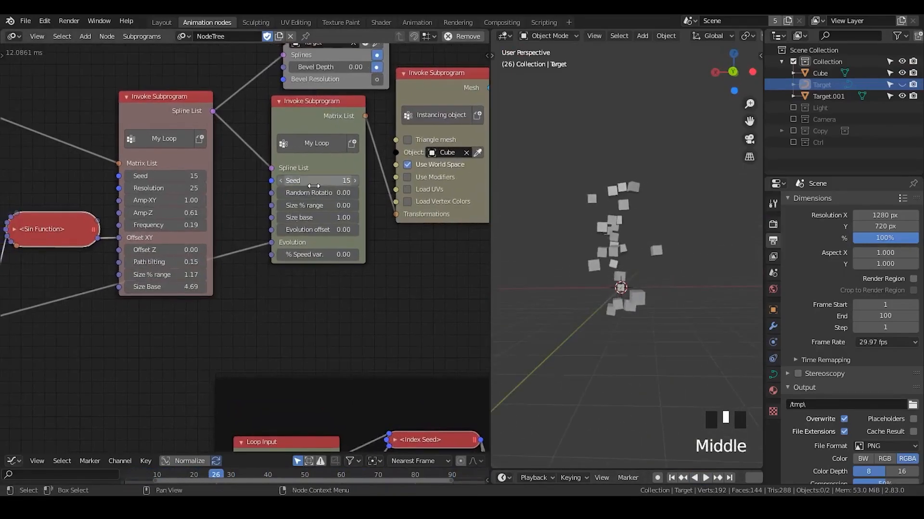
Step: Save the file and set the matrix loop's Size % range to 0.18
{"action": "key", "text": "ctrl+s"}
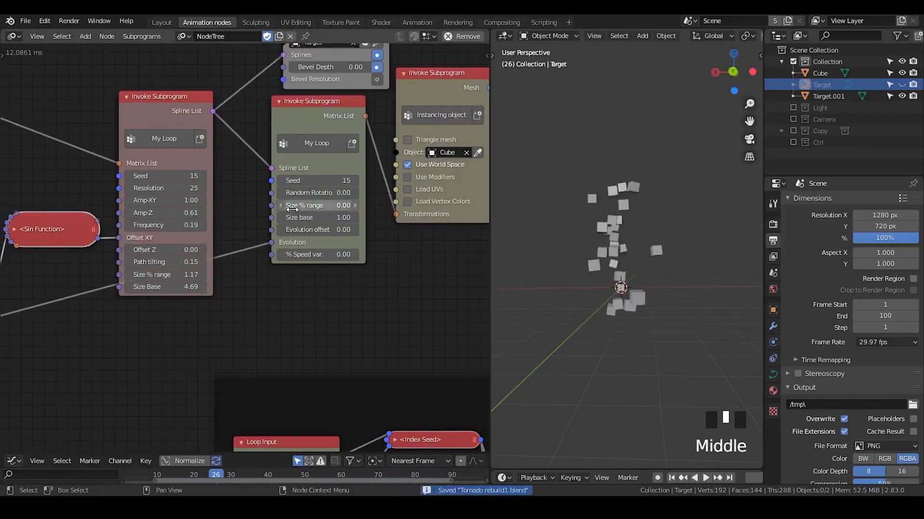
{"action": "left_click_drag", "start_coordinate": [317, 205], "coordinate": [325, 205]}
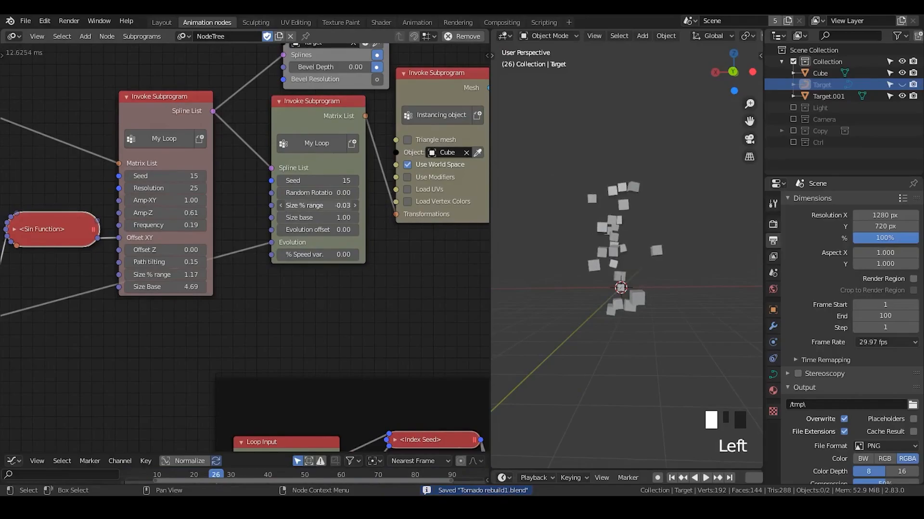
{"action": "middle_click_drag", "start_coordinate": [643, 263], "coordinate": [636, 270]}
Step: Set the spline loop's Size % range to 0.50 and its Size Base to 4
{"action": "middle_click_drag", "start_coordinate": [143, 240], "coordinate": [200, 235]}
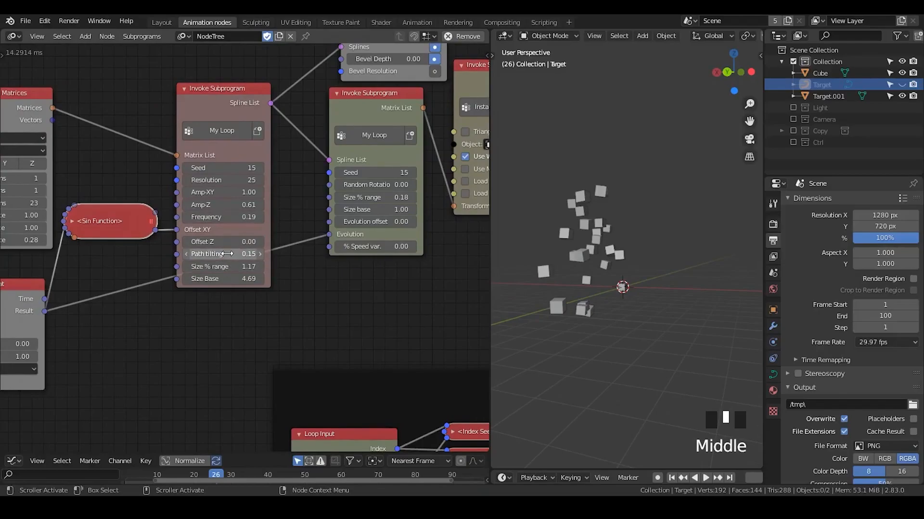
{"action": "key", "text": "Return"}
{"action": "left_click", "coordinate": [232, 279]}
{"action": "type", "text": "4"}
{"action": "key", "text": "Return"}
{"action": "scroll", "coordinate": [648, 253], "scroll_direction": "down", "scroll_amount": 1}
{"action": "middle_click_drag", "start_coordinate": [648, 254], "coordinate": [628, 266]}
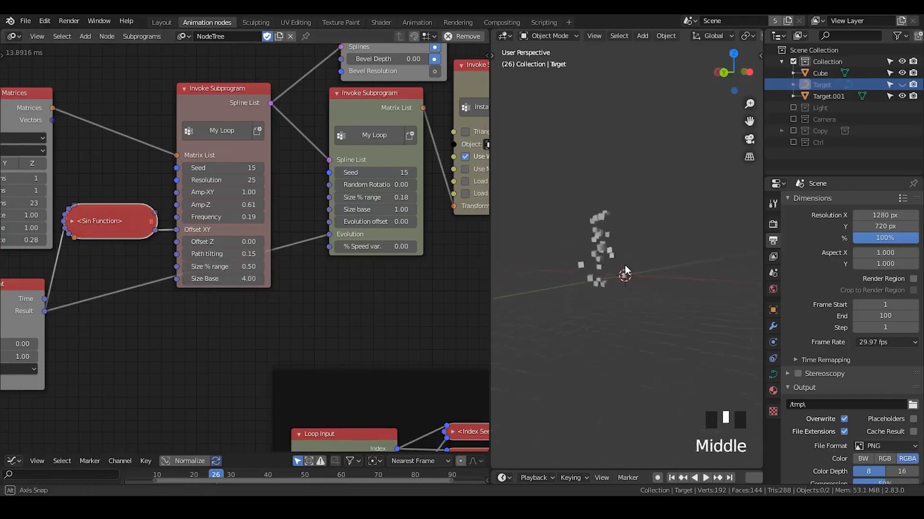
Step: Show the Target curve in the viewport again and set the spline loop's Seed to 48
{"action": "left_click", "coordinate": [902, 85]}
{"action": "middle_click_drag", "start_coordinate": [708, 239], "coordinate": [659, 235]}
{"action": "left_click_drag", "start_coordinate": [222, 168], "coordinate": [274, 168]}
{"action": "middle_click_drag", "start_coordinate": [614, 269], "coordinate": [698, 279]}
Step: Set the matrix loop's Evolution offset to 0.93
{"action": "left_click_drag", "start_coordinate": [378, 221], "coordinate": [401, 222]}
{"action": "scroll", "coordinate": [274, 303], "scroll_direction": "down", "scroll_amount": 1}
Step: Place the matrix loop's frame below the main nodes and the spline loop's frame side by side with it
{"action": "middle_click_drag", "start_coordinate": [411, 248], "coordinate": [281, 270]}
{"action": "scroll", "coordinate": [273, 303], "scroll_direction": "down", "scroll_amount": 2}
{"action": "scroll", "coordinate": [224, 208], "scroll_direction": "up", "scroll_amount": 3}
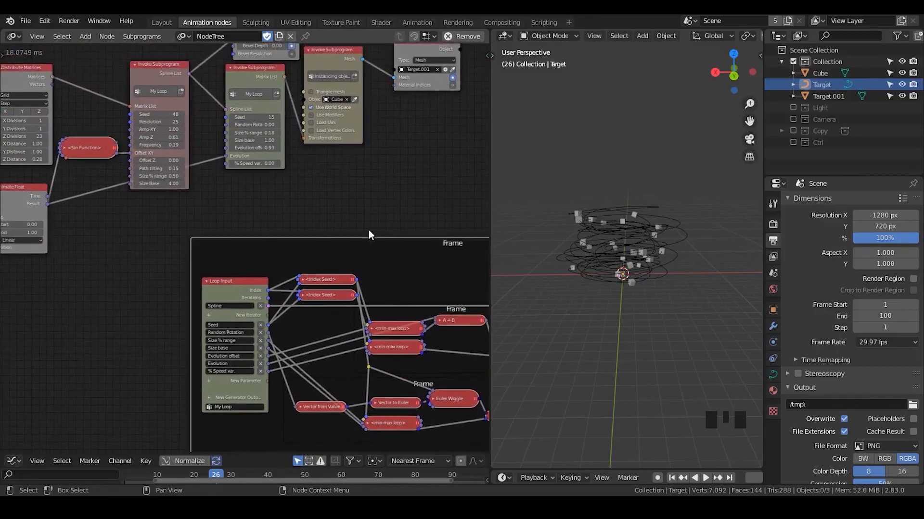
{"action": "key", "text": "g"}
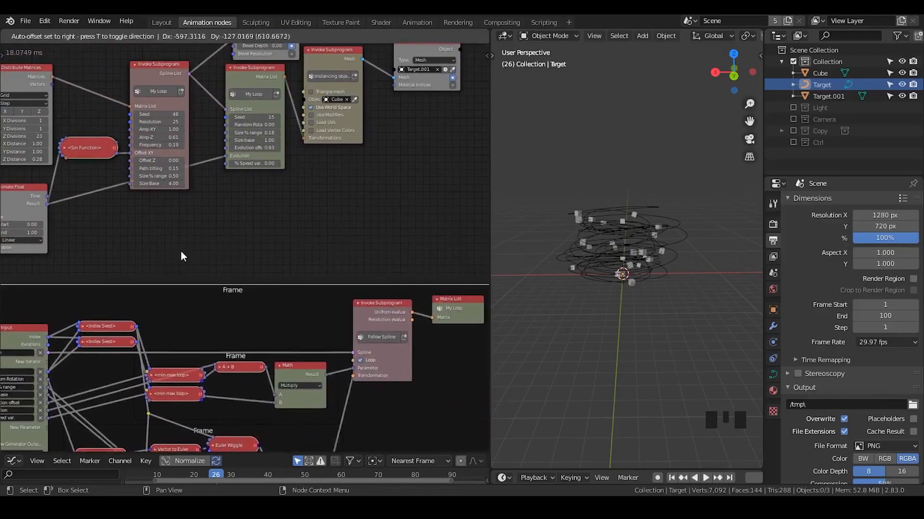
{"action": "left_click", "coordinate": [181, 250]}
{"action": "scroll", "coordinate": [265, 269], "scroll_direction": "down", "scroll_amount": 3}
{"action": "scroll", "coordinate": [266, 270], "scroll_direction": "up", "scroll_amount": 1}
{"action": "middle_click_drag", "start_coordinate": [336, 282], "coordinate": [187, 248]}
{"action": "scroll", "coordinate": [238, 248], "scroll_direction": "down", "scroll_amount": 10}
{"action": "left_click", "coordinate": [401, 230]}
{"action": "key", "text": "g"}
{"action": "left_click", "coordinate": [311, 250]}
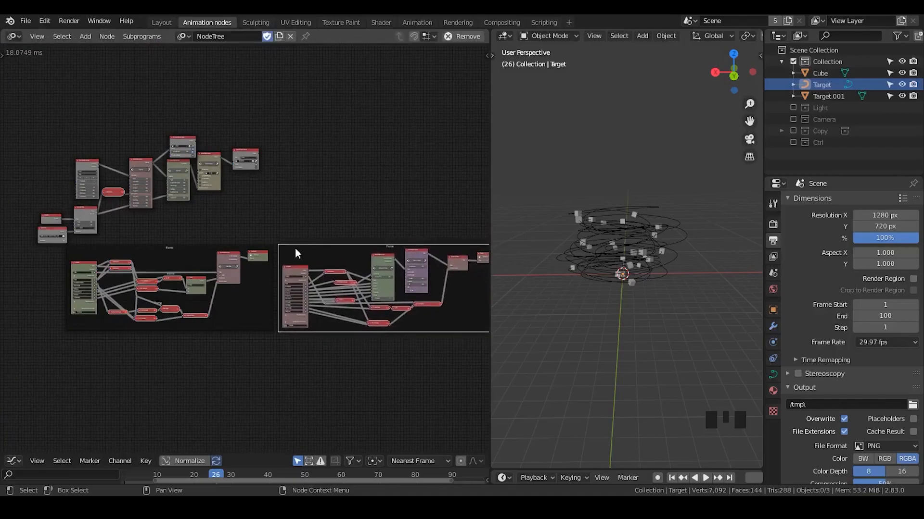
Step: Select all the main nodes and move them straight up, away from the two loop frames
{"action": "scroll", "coordinate": [150, 226], "scroll_direction": "up", "scroll_amount": 1}
{"action": "scroll", "coordinate": [151, 226], "scroll_direction": "up", "scroll_amount": 2}
{"action": "scroll", "coordinate": [91, 207], "scroll_direction": "up", "scroll_amount": 1}
{"action": "middle_click_drag", "start_coordinate": [91, 206], "coordinate": [248, 210]}
{"action": "left_click_drag", "start_coordinate": [427, 71], "coordinate": [70, 230]}
{"action": "key", "text": "g"}
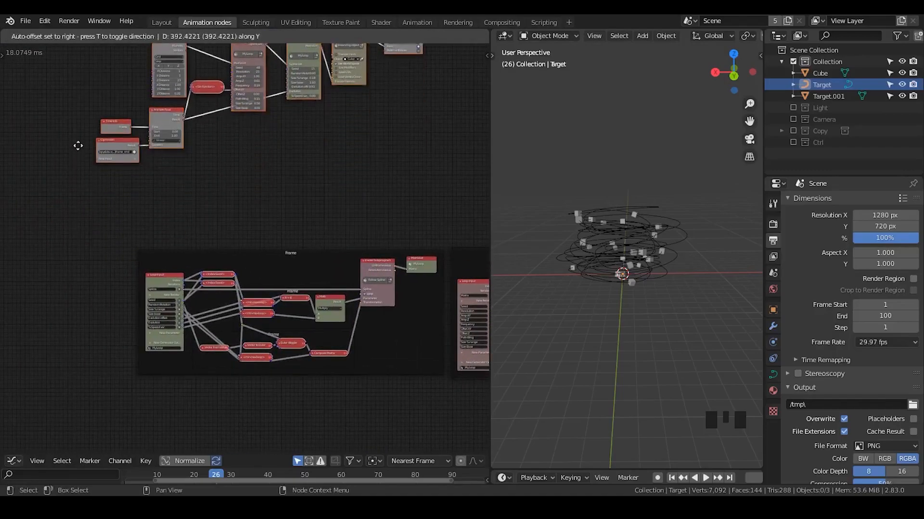
{"action": "left_click", "coordinate": [77, 146]}
Step: Shift the matrix loop's Invoke Subprogram node slightly closer to the spline loop node
{"action": "middle_click_drag", "start_coordinate": [302, 143], "coordinate": [284, 351]}
{"action": "scroll", "coordinate": [284, 351], "scroll_direction": "up", "scroll_amount": 4}
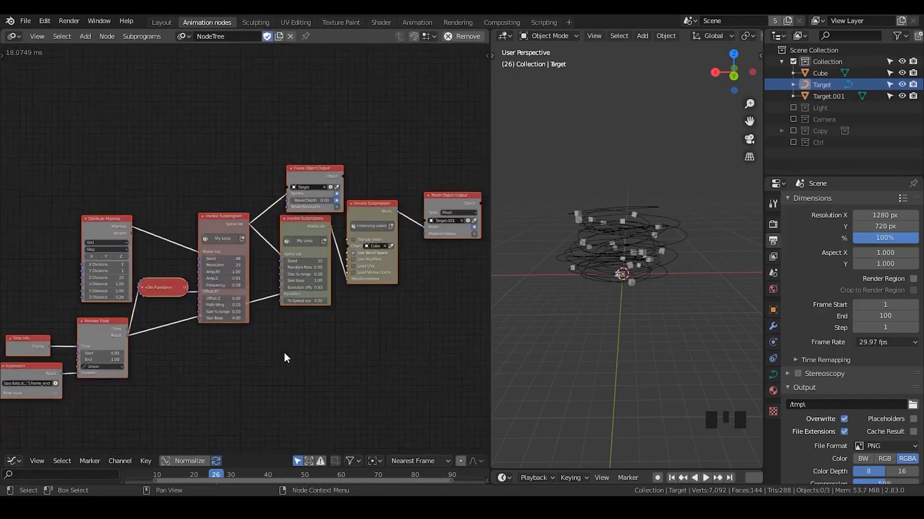
{"action": "scroll", "coordinate": [268, 320], "scroll_direction": "up", "scroll_amount": 2}
{"action": "middle_click_drag", "start_coordinate": [301, 328], "coordinate": [253, 298]}
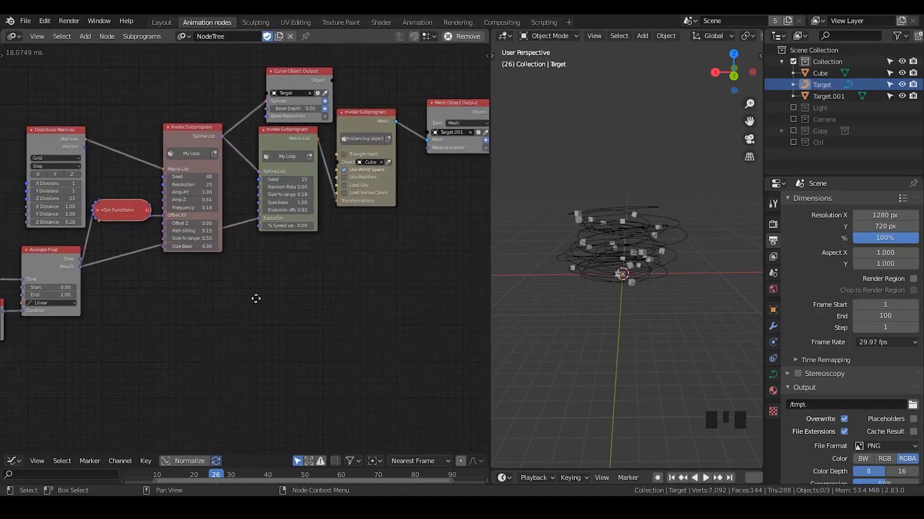
{"action": "left_click_drag", "start_coordinate": [281, 140], "coordinate": [272, 139]}
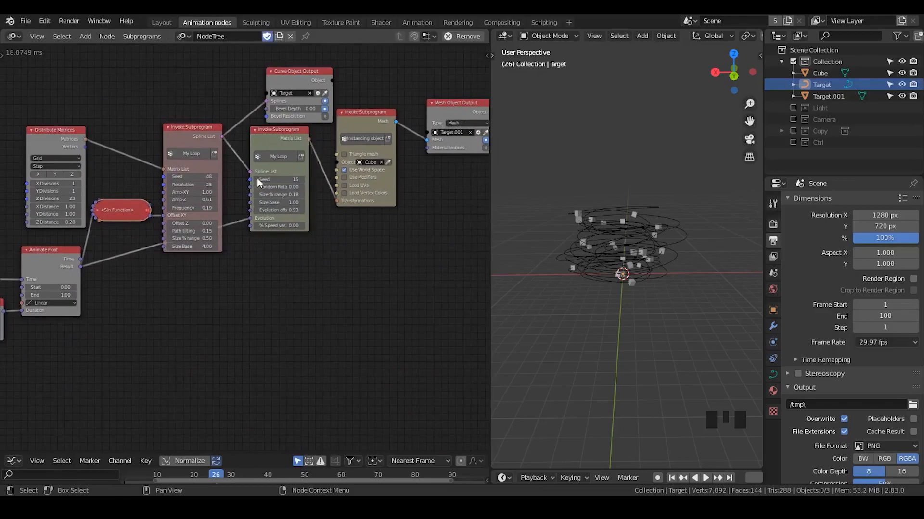
Step: Save the project as a new incremented file named Tornado rebuild2.blend
{"action": "left_click", "coordinate": [26, 20]}
{"action": "left_click", "coordinate": [77, 109]}
{"action": "left_click", "coordinate": [635, 434]}
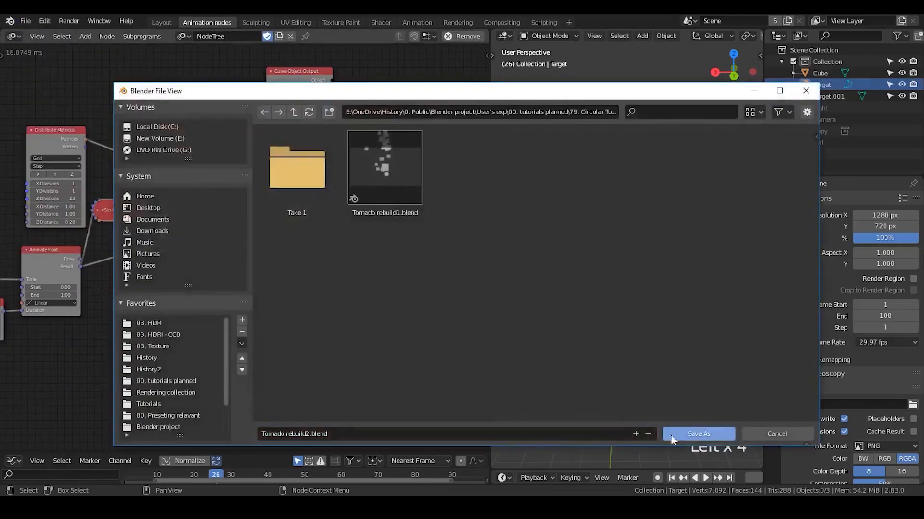
{"action": "left_click", "coordinate": [688, 435]}
Step: Move the Instancing object and Mesh Object Output nodes together away from the matrix loop node, leaving a gap for new nodes
{"action": "middle_click_drag", "start_coordinate": [373, 233], "coordinate": [230, 287]}
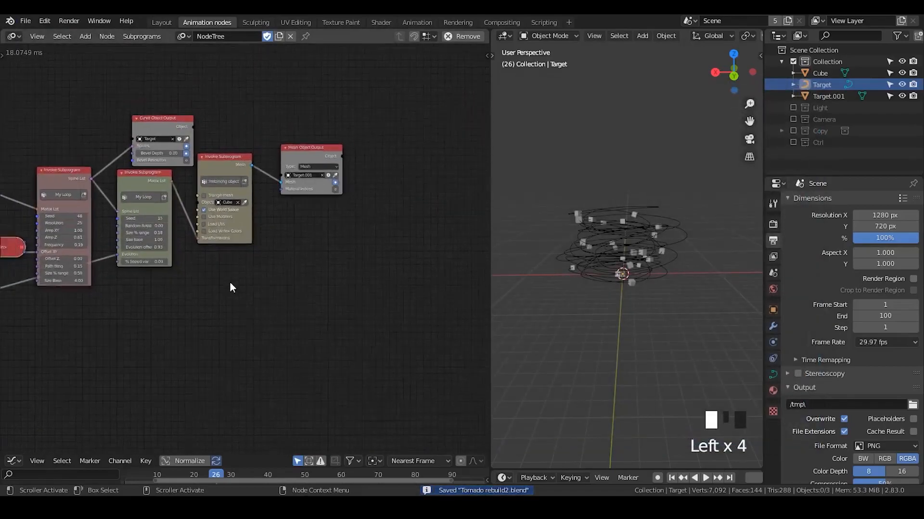
{"action": "scroll", "coordinate": [230, 287], "scroll_direction": "up", "scroll_amount": 2}
{"action": "left_click_drag", "start_coordinate": [338, 73], "coordinate": [214, 174]}
{"action": "left_click_drag", "start_coordinate": [216, 123], "coordinate": [346, 104]}
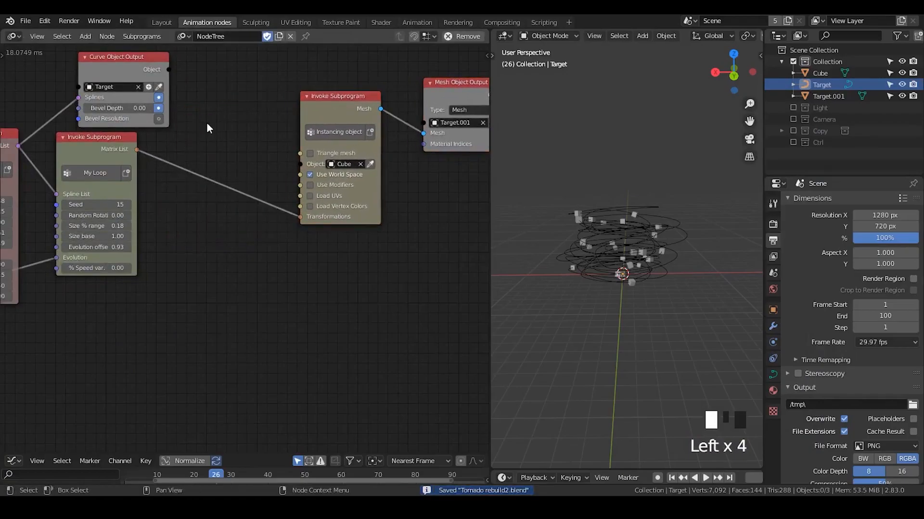
Step: Add a Mix Matrices node and place it just below the Instancing object node
{"action": "key", "text": "ctrl+a"}
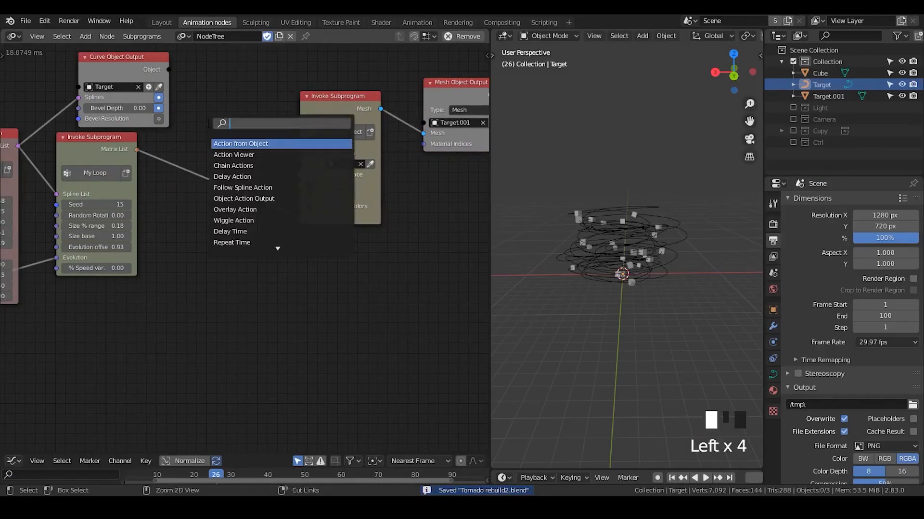
{"action": "type", "text": "mix ma"}
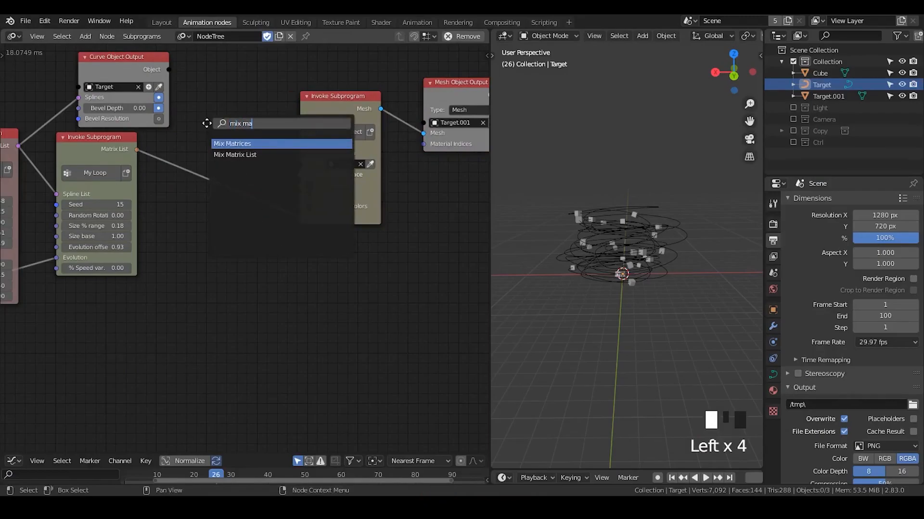
{"action": "key", "text": "Return"}
{"action": "left_click", "coordinate": [230, 236]}
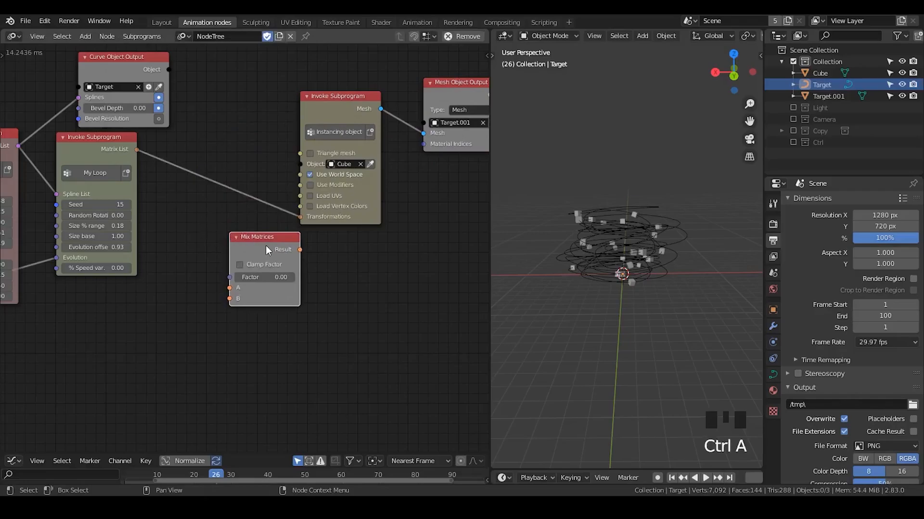
{"action": "left_click_drag", "start_coordinate": [267, 250], "coordinate": [329, 264]}
{"action": "key", "text": "ctrl+a"}
{"action": "type", "text": "float ran"}
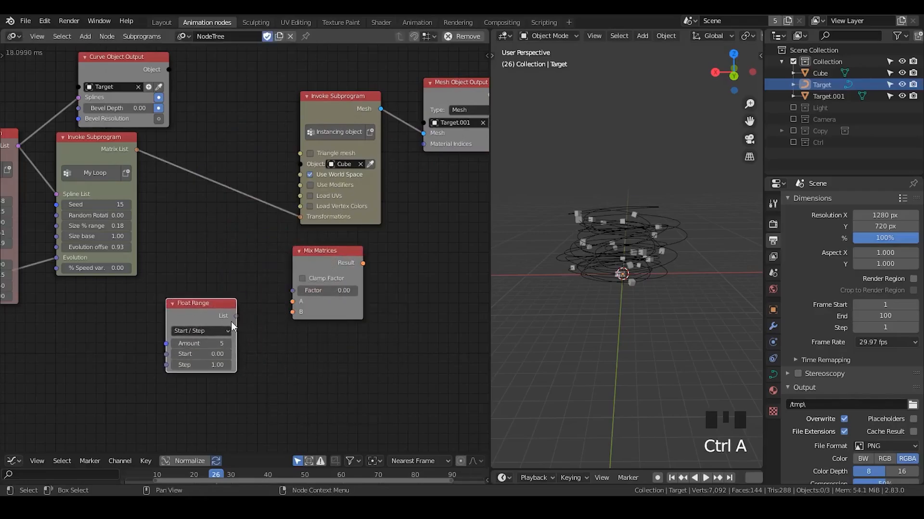
{"action": "left_click", "coordinate": [377, 273]}
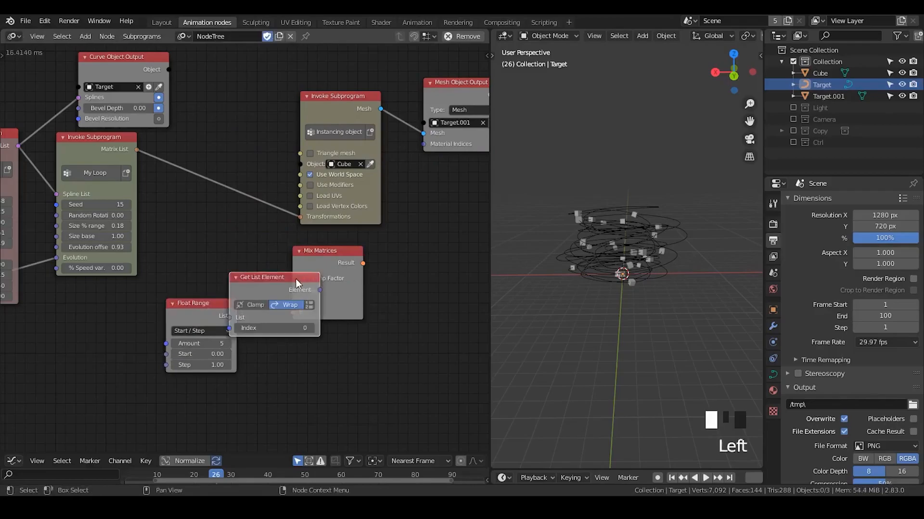
{"action": "key", "text": "x"}
{"action": "left_click", "coordinate": [201, 316]}
{"action": "key", "text": "x"}
Step: Shift the Mix Matrices node closer to the matrix loop's Invoke Subprogram node and lower that loop node slightly
{"action": "left_click_drag", "start_coordinate": [333, 256], "coordinate": [291, 269]}
{"action": "middle_click_drag", "start_coordinate": [143, 288], "coordinate": [227, 291]}
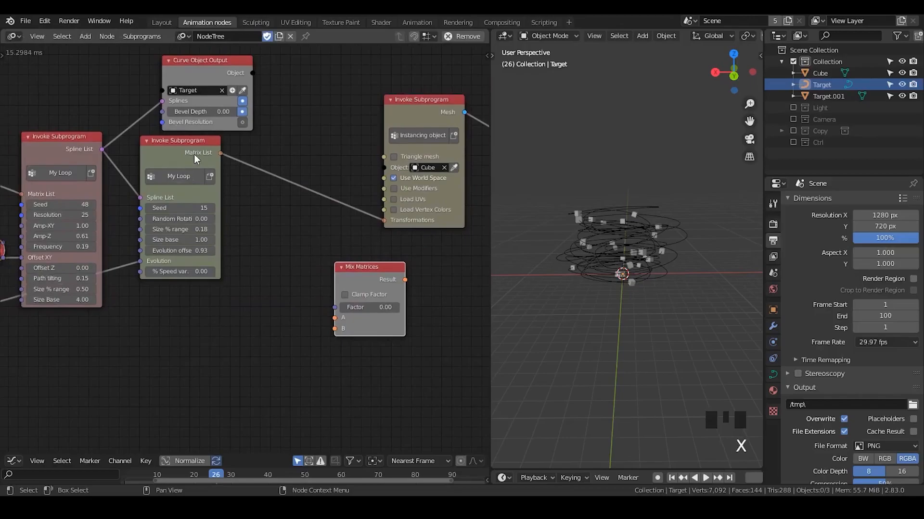
{"action": "left_click_drag", "start_coordinate": [195, 154], "coordinate": [197, 168]}
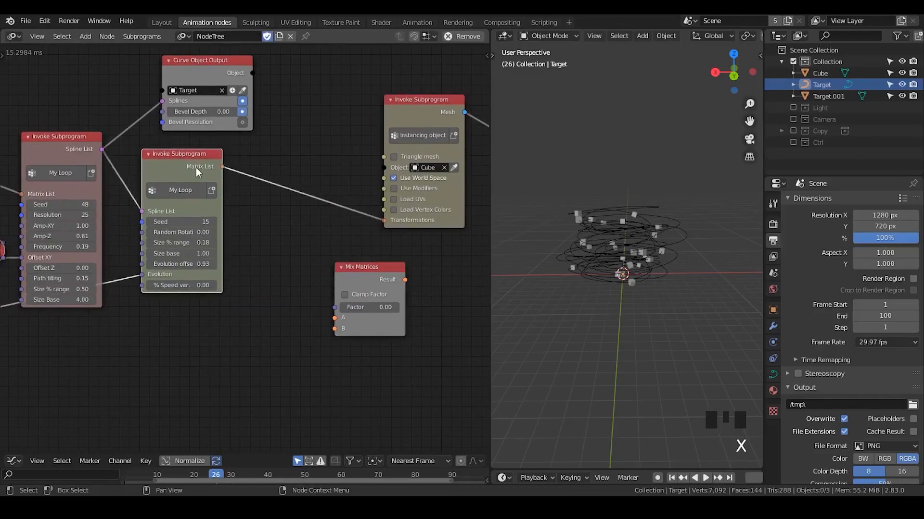
Step: Create a loop through the green My Loop node's Matrix List, place its Loop Input below, and connect the list to its invoke node
{"action": "key", "text": "w"}
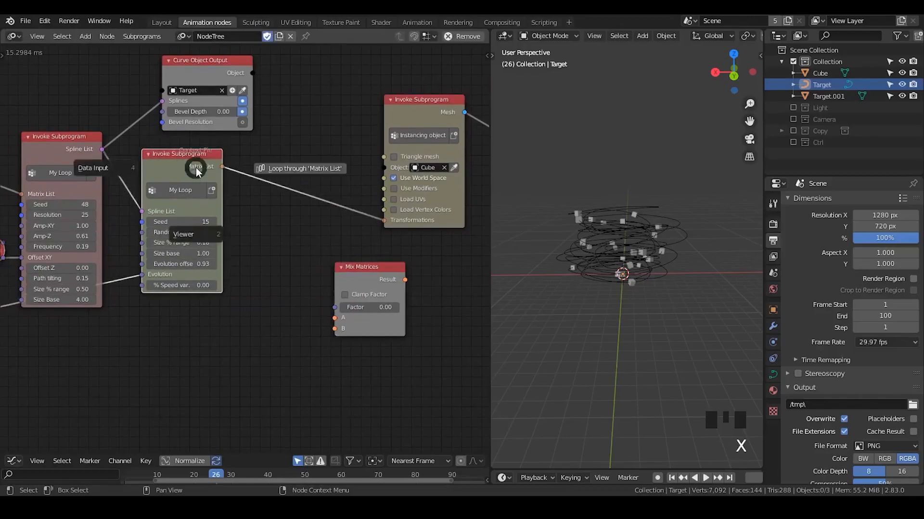
{"action": "left_click", "coordinate": [295, 181]}
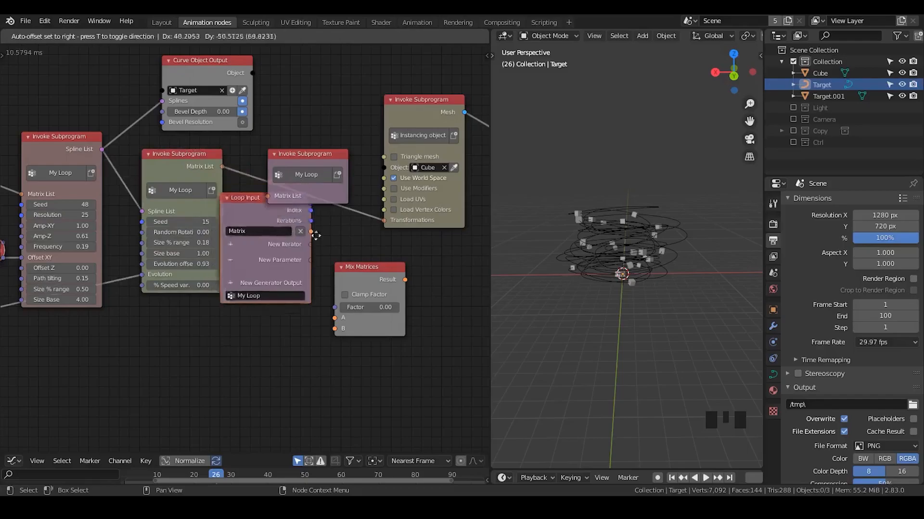
{"action": "left_click", "coordinate": [252, 305]}
{"action": "left_click_drag", "start_coordinate": [222, 167], "coordinate": [253, 192]}
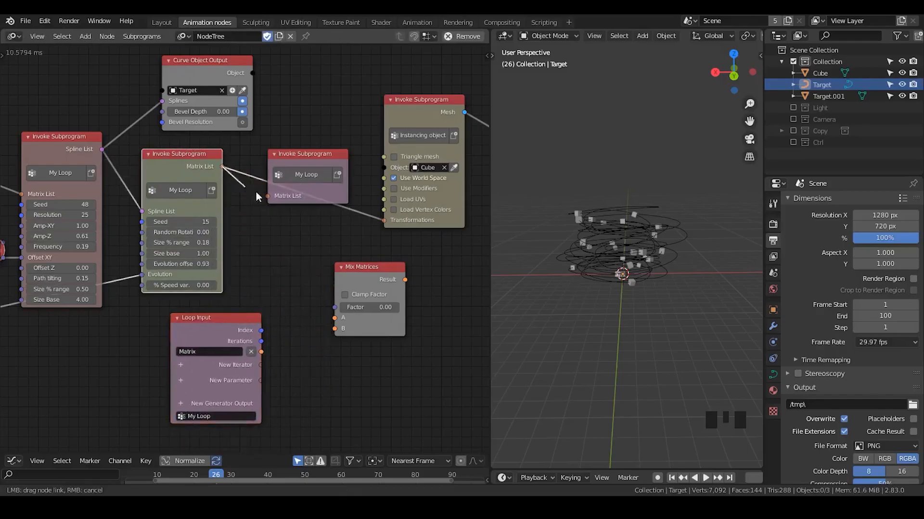
Step: Connect the loop's Matrix iterator to input A of Mix Matrices and create a new iterator from input B
{"action": "left_click_drag", "start_coordinate": [370, 275], "coordinate": [372, 307]}
{"action": "left_click_drag", "start_coordinate": [262, 351], "coordinate": [346, 355]}
{"action": "left_click_drag", "start_coordinate": [367, 305], "coordinate": [346, 327]}
{"action": "middle_click_drag", "start_coordinate": [317, 346], "coordinate": [356, 237]}
{"action": "left_click_drag", "start_coordinate": [260, 224], "coordinate": [240, 248]}
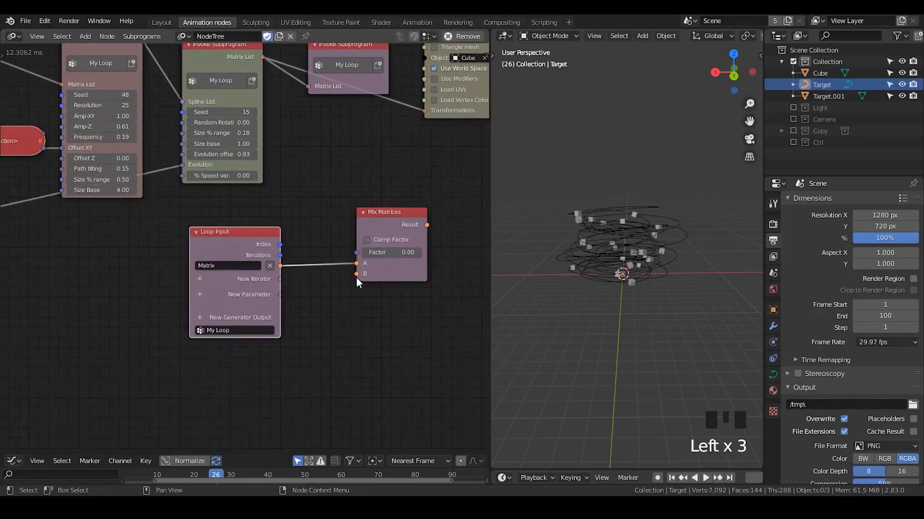
{"action": "left_click_drag", "start_coordinate": [356, 276], "coordinate": [286, 284]}
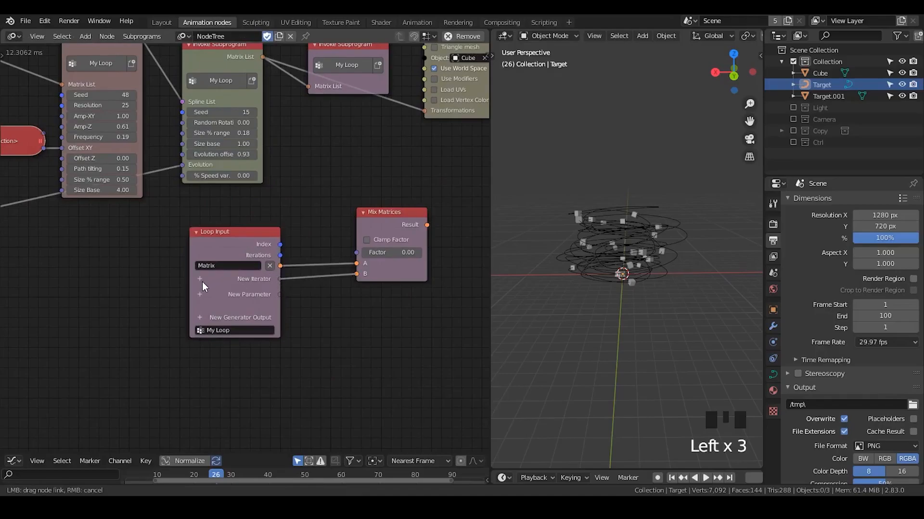
{"action": "left_click_drag", "start_coordinate": [203, 282], "coordinate": [203, 282]}
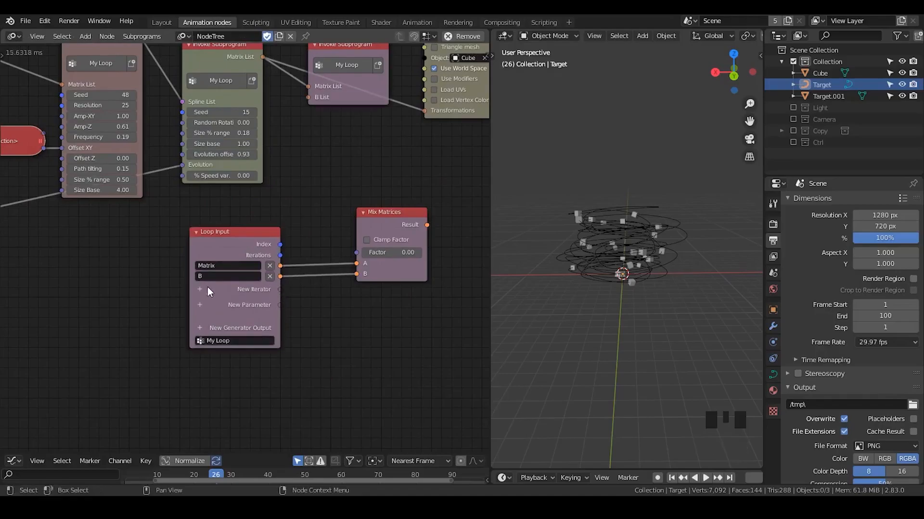
Step: Rename the Loop Input's Matrix iterator to A
{"action": "left_click", "coordinate": [219, 266]}
{"action": "type", "text": "S"}
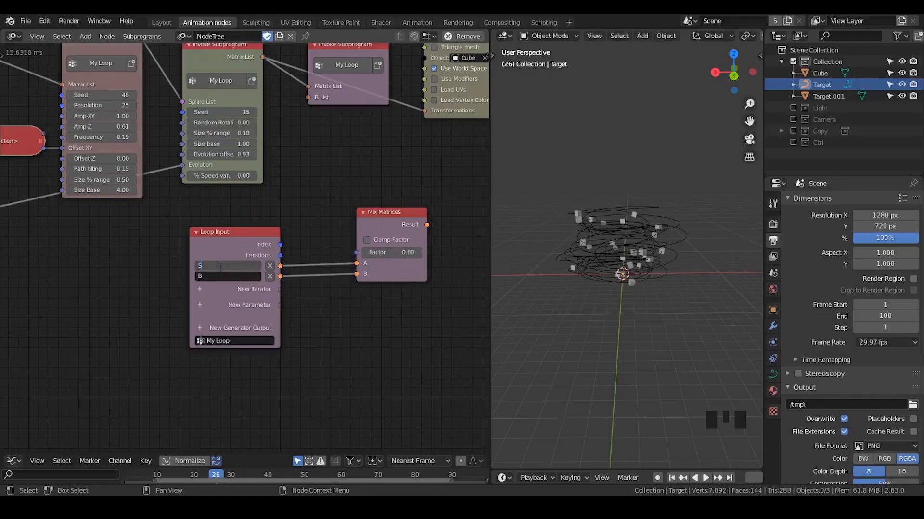
{"action": "key", "text": "BackSpace"}
{"action": "type", "text": "Matrix"}
{"action": "key", "text": "BackSpace"}
{"action": "key", "text": "BackSpace"}
{"action": "key", "text": "BackSpace"}
{"action": "key", "text": "BackSpace"}
{"action": "key", "text": "BackSpace"}
{"action": "key", "text": "BackSpace"}
{"action": "type", "text": "A"}
{"action": "key", "text": "Return"}
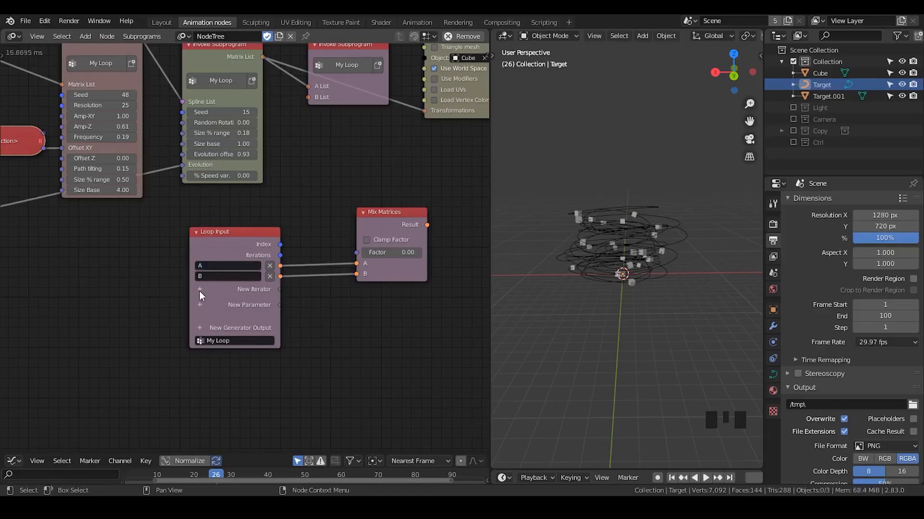
Step: Add a Float List iterator to the Loop Input and connect it to the Factor of Mix Matrices
{"action": "left_click", "coordinate": [199, 290]}
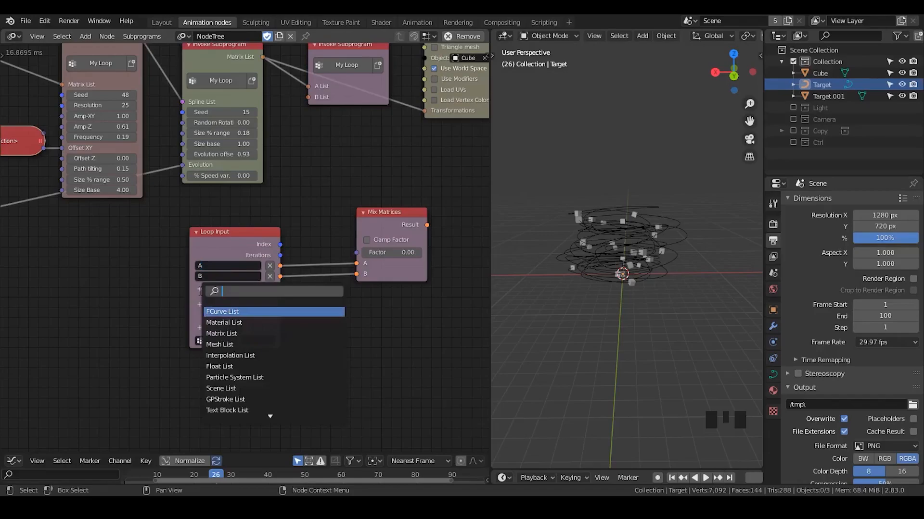
{"action": "type", "text": "float"}
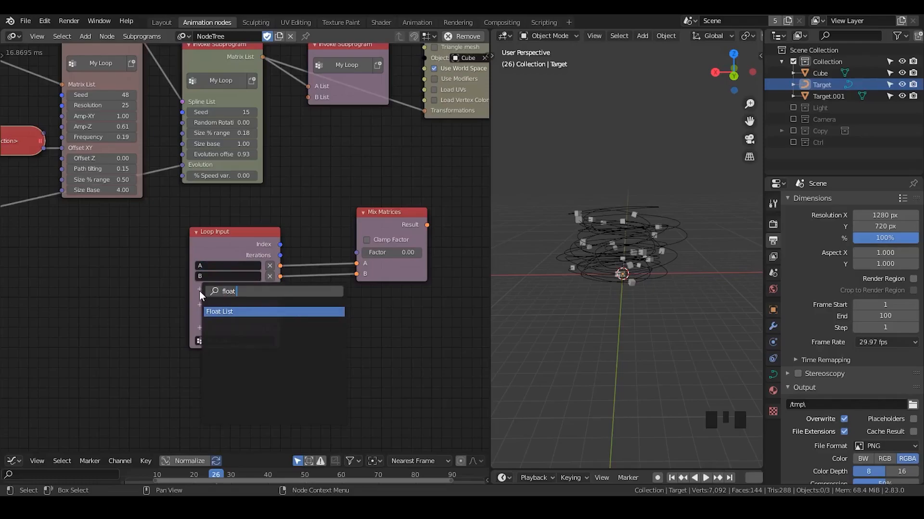
{"action": "key", "text": "Return"}
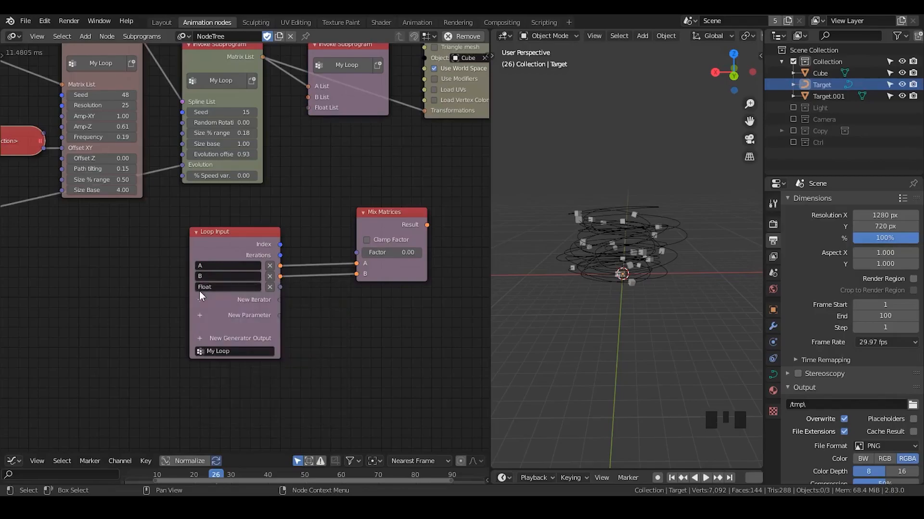
{"action": "left_click_drag", "start_coordinate": [279, 287], "coordinate": [357, 252]}
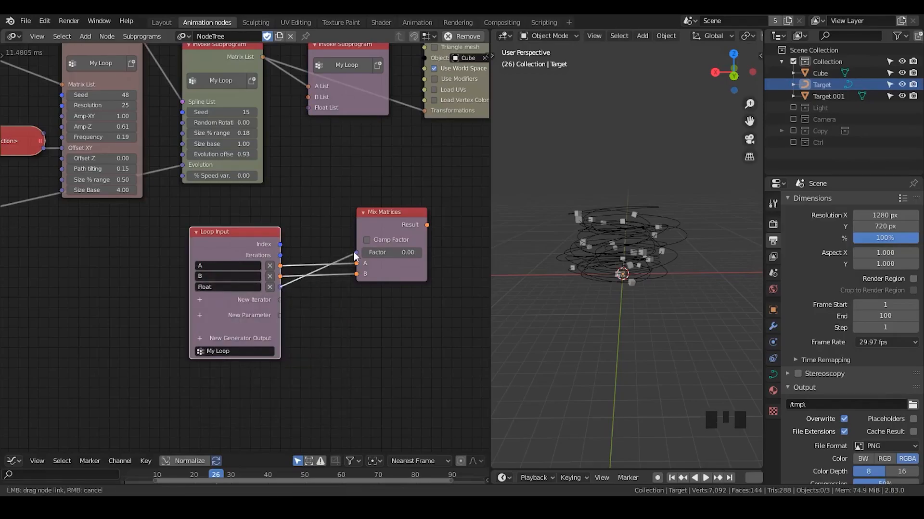
Step: Add a Matrix List generator output to the loop, place it beside Mix Matrices, and feed it the mixed Result
{"action": "left_click", "coordinate": [199, 341]}
{"action": "type", "text": "matrix"}
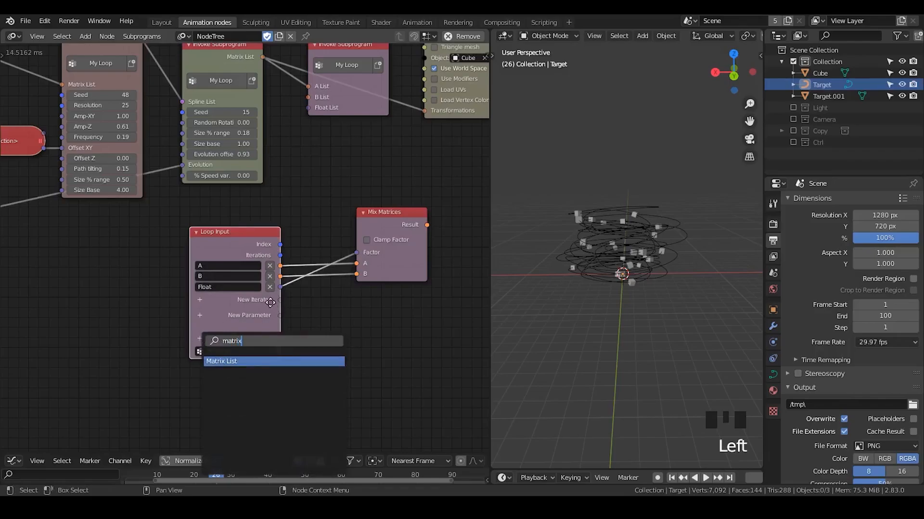
{"action": "key", "text": "Return"}
{"action": "left_click", "coordinate": [459, 205]}
{"action": "middle_click_drag", "start_coordinate": [459, 207], "coordinate": [371, 190]}
{"action": "left_click_drag", "start_coordinate": [338, 208], "coordinate": [397, 195]}
{"action": "scroll", "coordinate": [347, 265], "scroll_direction": "down", "scroll_amount": 1}
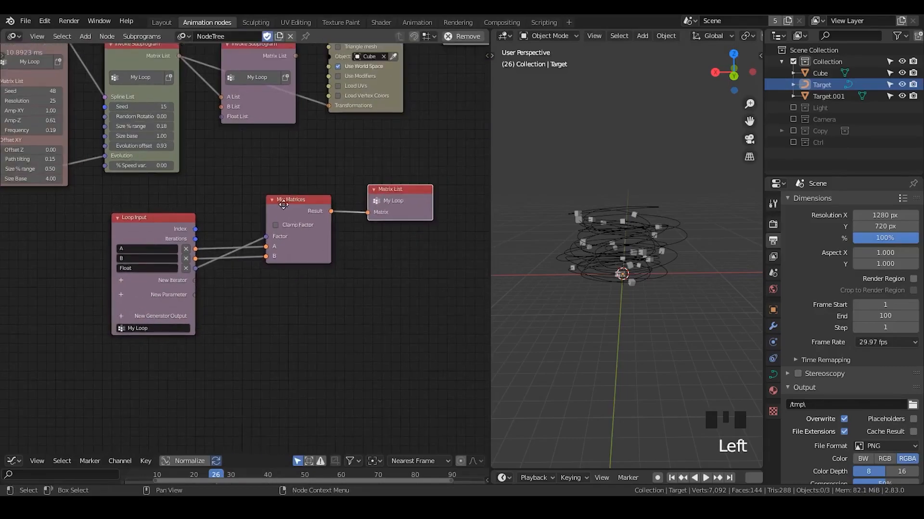
{"action": "middle_click_drag", "start_coordinate": [283, 203], "coordinate": [328, 290]}
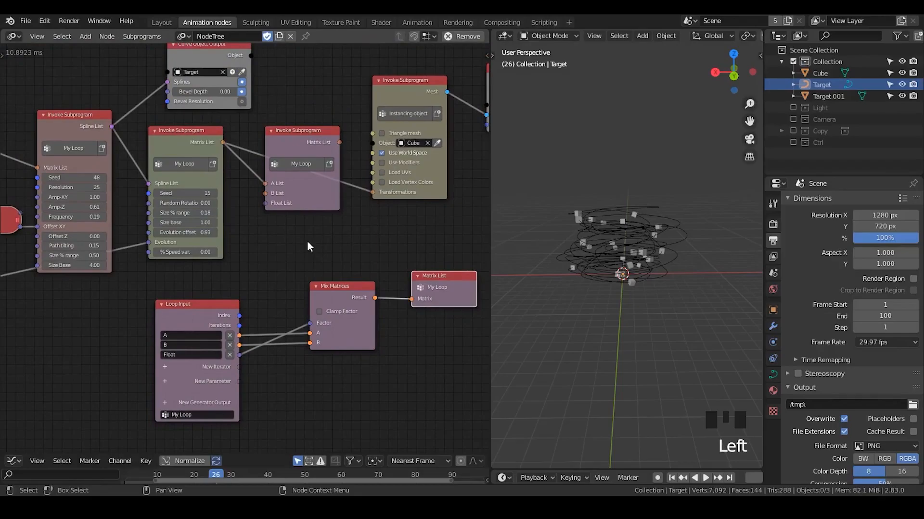
Step: Collapse the Curve Object Output node just above the green My Loop node and move the new loop's invoke node higher up
{"action": "middle_click_drag", "start_coordinate": [287, 241], "coordinate": [321, 318]}
{"action": "scroll", "coordinate": [248, 243], "scroll_direction": "up", "scroll_amount": 3}
{"action": "left_click", "coordinate": [196, 89]}
{"action": "left_click_drag", "start_coordinate": [208, 89], "coordinate": [192, 177]}
{"action": "left_click_drag", "start_coordinate": [332, 199], "coordinate": [324, 61]}
{"action": "scroll", "coordinate": [330, 223], "scroll_direction": "down", "scroll_amount": 2}
{"action": "middle_click_drag", "start_coordinate": [324, 208], "coordinate": [325, 181]}
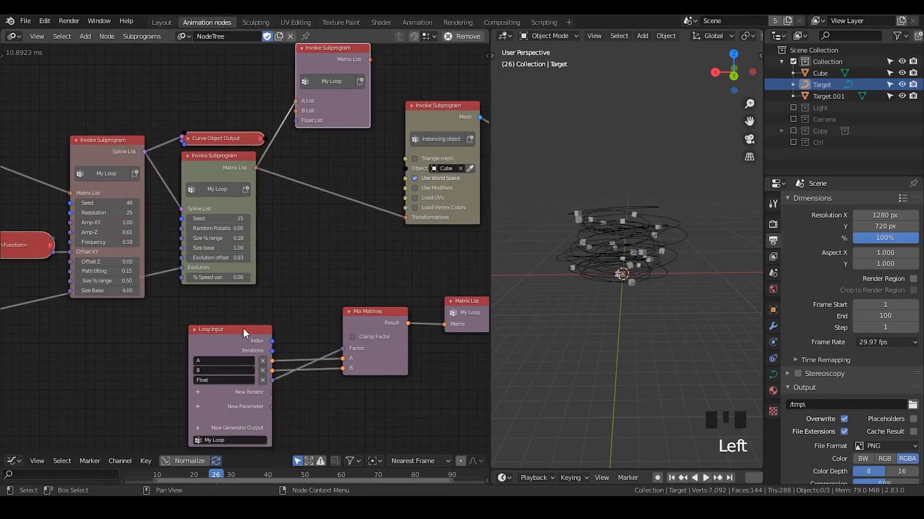
Step: Rename the Loop Input's Float iterator to Factor
{"action": "left_click", "coordinate": [226, 380]}
{"action": "type", "text": "Factor"}
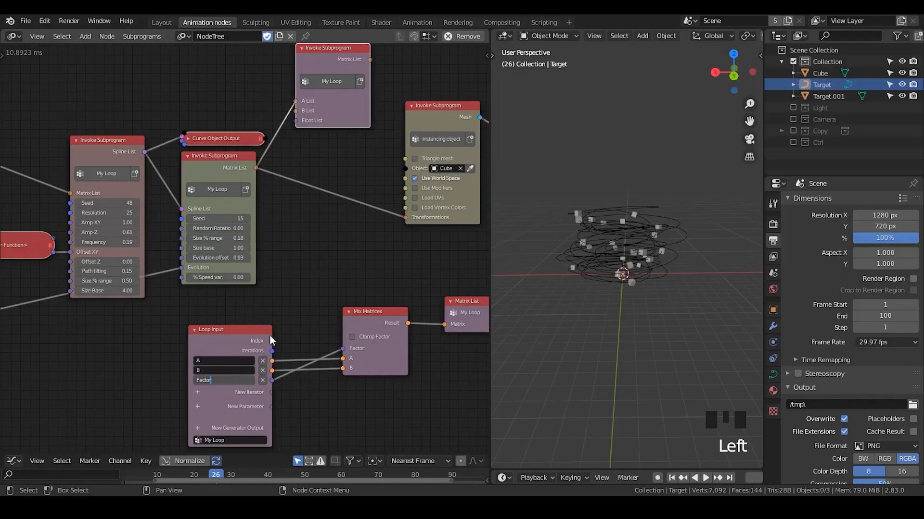
{"action": "left_click", "coordinate": [247, 337]}
Step: Reorder the Loop Input's outputs so that Factor comes before A and B
{"action": "left_click", "coordinate": [246, 340]}
{"action": "key", "text": "n"}
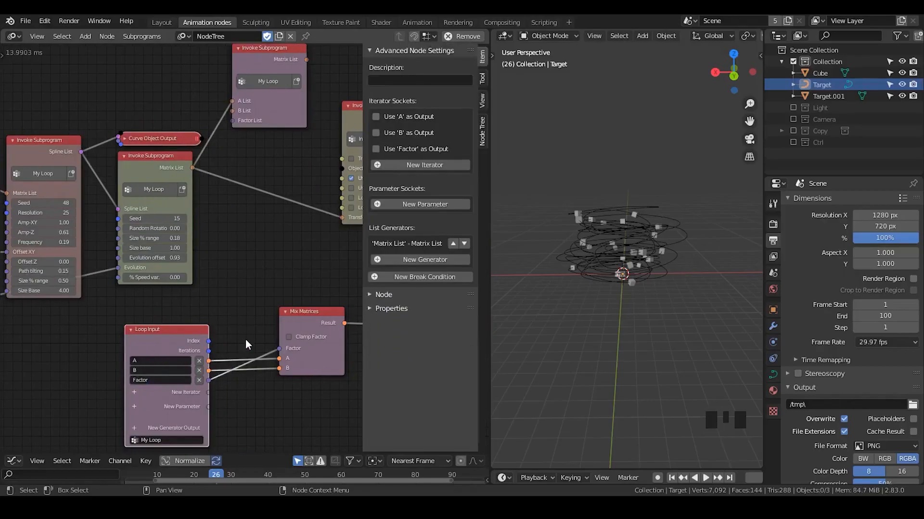
{"action": "left_click", "coordinate": [482, 128]}
{"action": "left_click", "coordinate": [404, 52]}
{"action": "left_click", "coordinate": [402, 52]}
{"action": "left_click", "coordinate": [482, 56]}
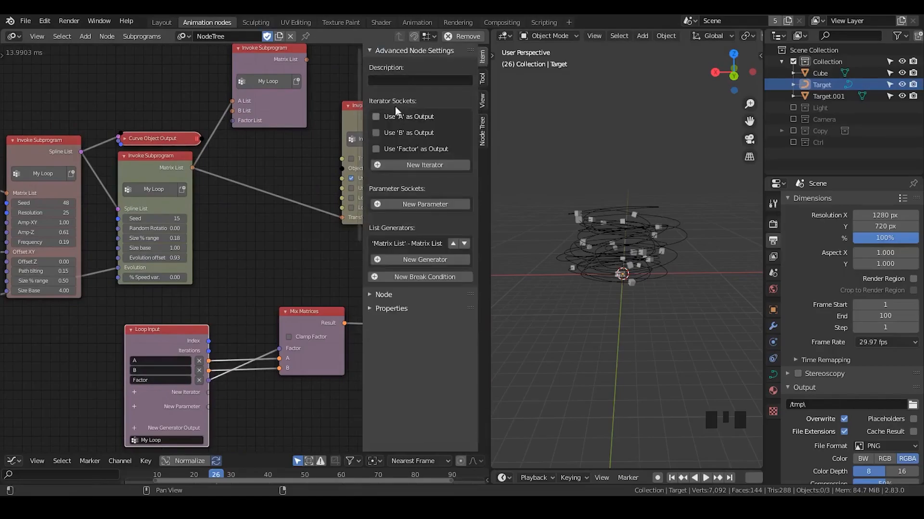
{"action": "left_click", "coordinate": [389, 51]}
{"action": "left_click", "coordinate": [385, 50]}
{"action": "left_click", "coordinate": [385, 50]}
{"action": "left_click", "coordinate": [385, 65]}
{"action": "left_click", "coordinate": [396, 187]}
{"action": "left_click", "coordinate": [398, 197]}
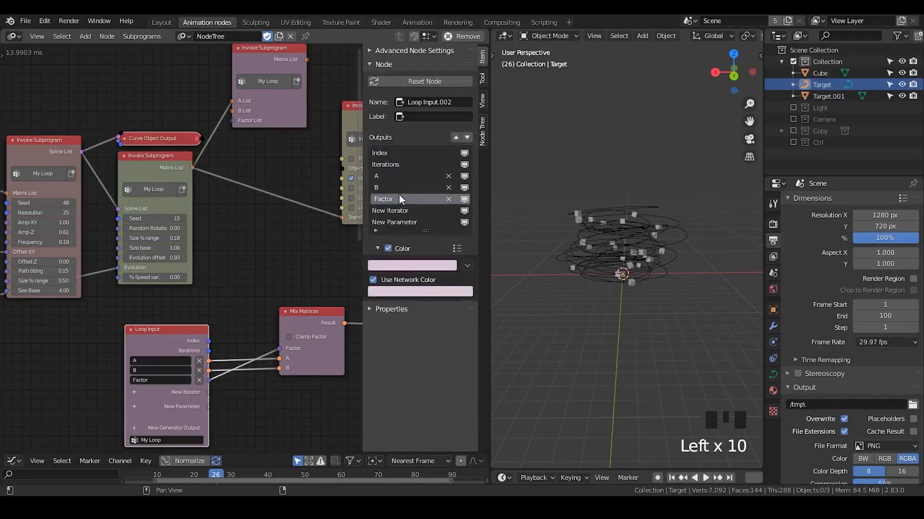
{"action": "left_click", "coordinate": [457, 138]}
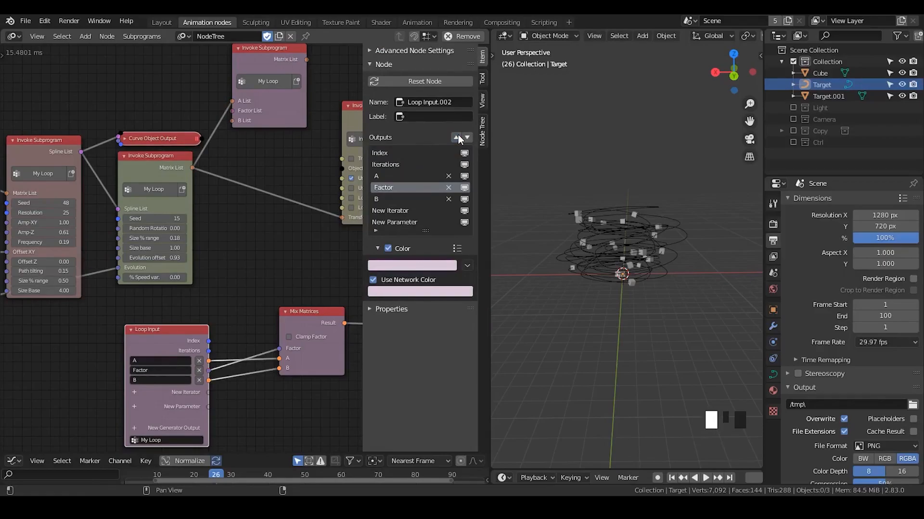
{"action": "left_click", "coordinate": [456, 138]}
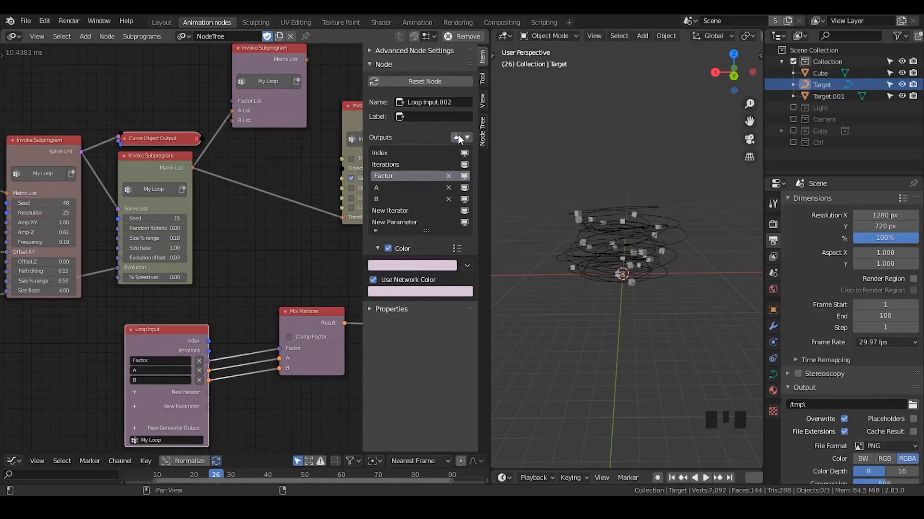
{"action": "key", "text": "n"}
Step: Add an Evaluate Falloff node above the existing My Loop nodes
{"action": "middle_click_drag", "start_coordinate": [266, 191], "coordinate": [329, 267]}
{"action": "key", "text": "ctrl+a"}
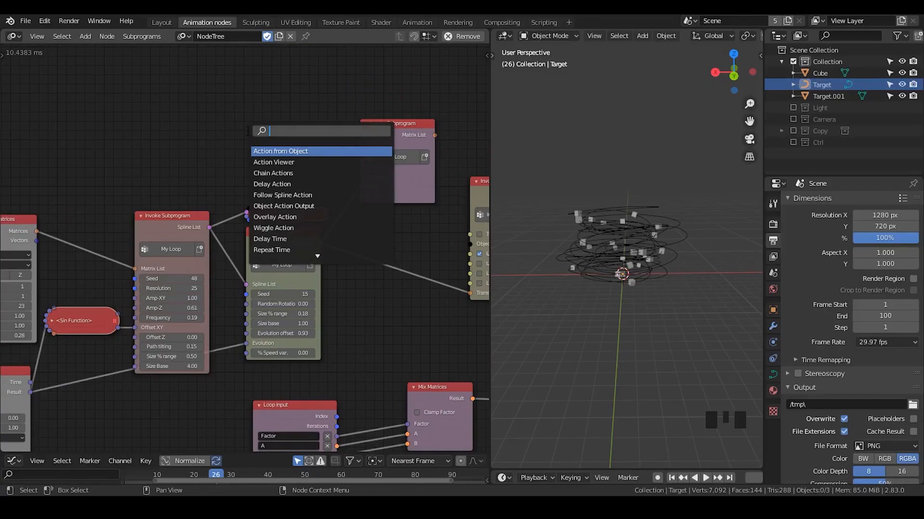
{"action": "type", "text": "evaluate"}
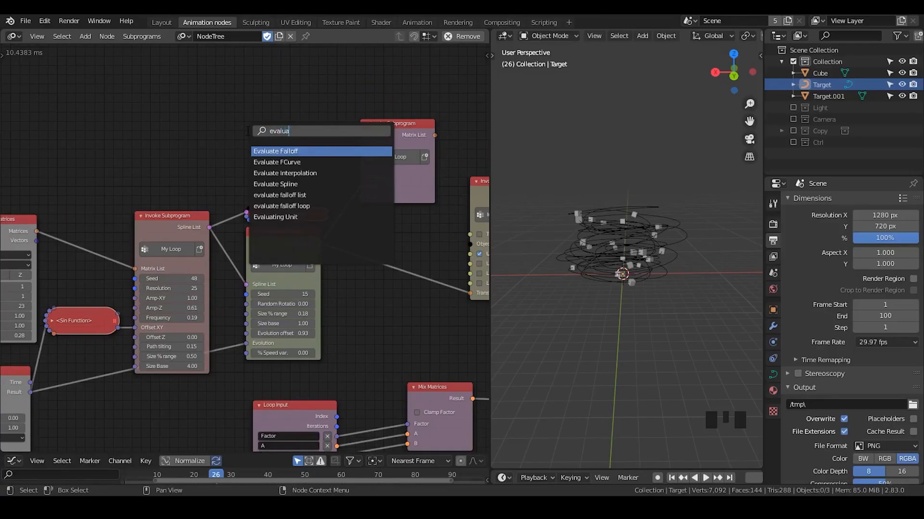
{"action": "key", "text": "Return"}
{"action": "left_click", "coordinate": [202, 96]}
Step: Add an Object Controller Falloff node beside Evaluate Falloff and space out the neighbouring Evaluate Falloff and mixing loop nodes
{"action": "key", "text": "ctrl+a"}
{"action": "type", "text": "object con"}
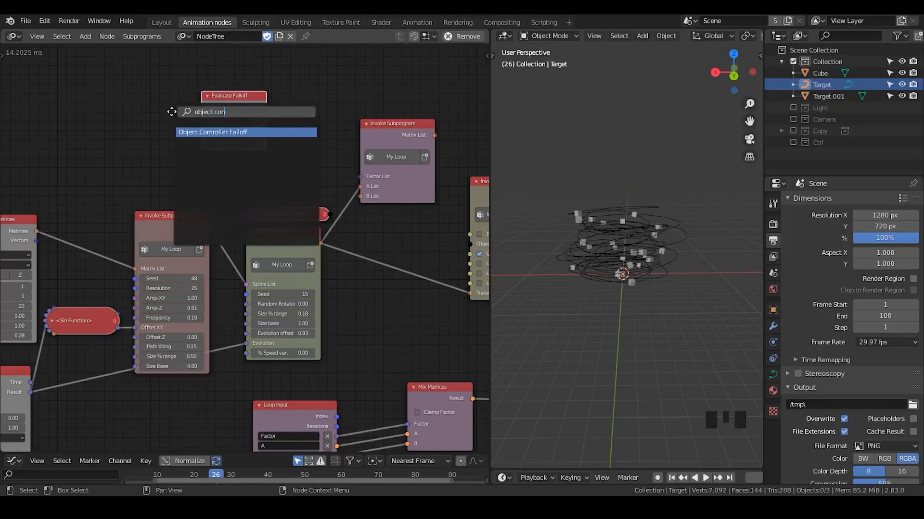
{"action": "key", "text": "Return"}
{"action": "left_click", "coordinate": [89, 78]}
{"action": "left_click_drag", "start_coordinate": [215, 133], "coordinate": [214, 104]}
{"action": "left_click_drag", "start_coordinate": [388, 132], "coordinate": [403, 118]}
{"action": "left_click_drag", "start_coordinate": [264, 79], "coordinate": [373, 163]}
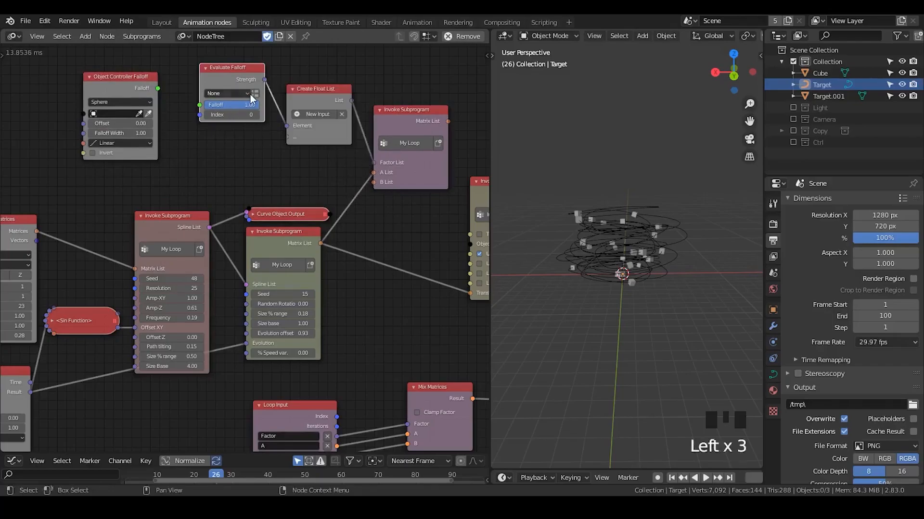
{"action": "left_click", "coordinate": [297, 96]}
{"action": "key", "text": "x"}
Step: Set Evaluate Falloff to the Transformation Matrix type in list mode and connect its Strengths to the mixing loop's Factor List
{"action": "left_click", "coordinate": [241, 94]}
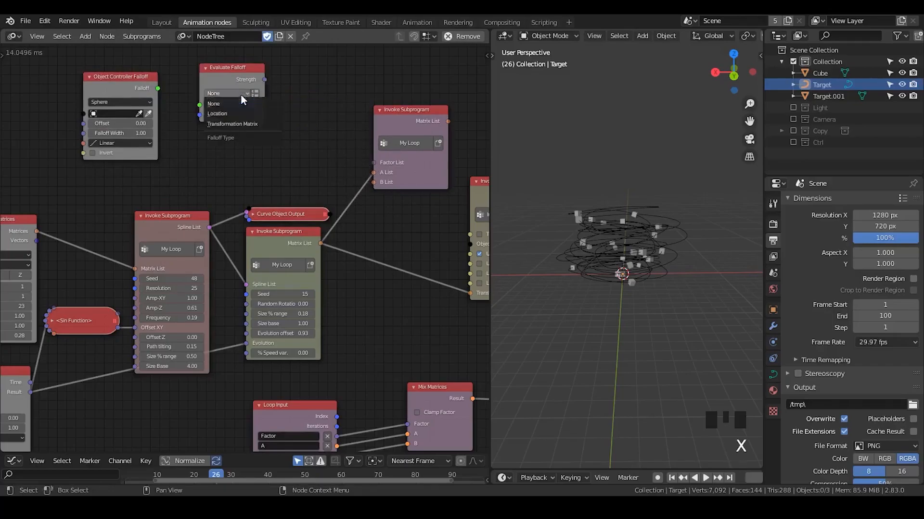
{"action": "left_click", "coordinate": [236, 123]}
{"action": "left_click_drag", "start_coordinate": [241, 73], "coordinate": [373, 163]}
{"action": "left_click", "coordinate": [277, 93]}
Step: Move the green My Loop node's Matrix List connection from A List to B List on the mixing loop
{"action": "left_click_drag", "start_coordinate": [327, 218], "coordinate": [375, 183]}
{"action": "left_click_drag", "start_coordinate": [321, 243], "coordinate": [253, 179]}
{"action": "middle_click_drag", "start_coordinate": [233, 186], "coordinate": [317, 222]}
Step: Connect Object Controller Falloff to Evaluate Falloff, and assign it the Controller object after enabling the Ctrl collection
{"action": "left_click_drag", "start_coordinate": [241, 124], "coordinate": [304, 139]}
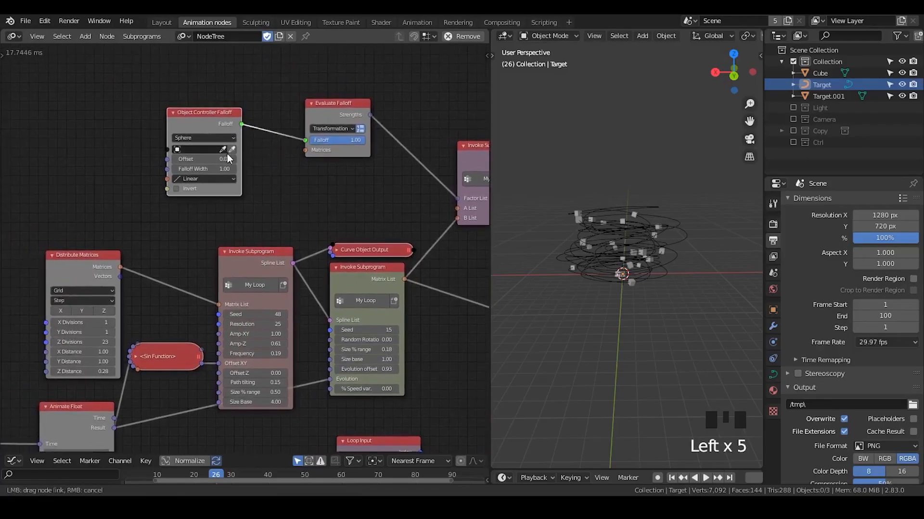
{"action": "left_click", "coordinate": [801, 143]}
{"action": "left_click", "coordinate": [794, 144]}
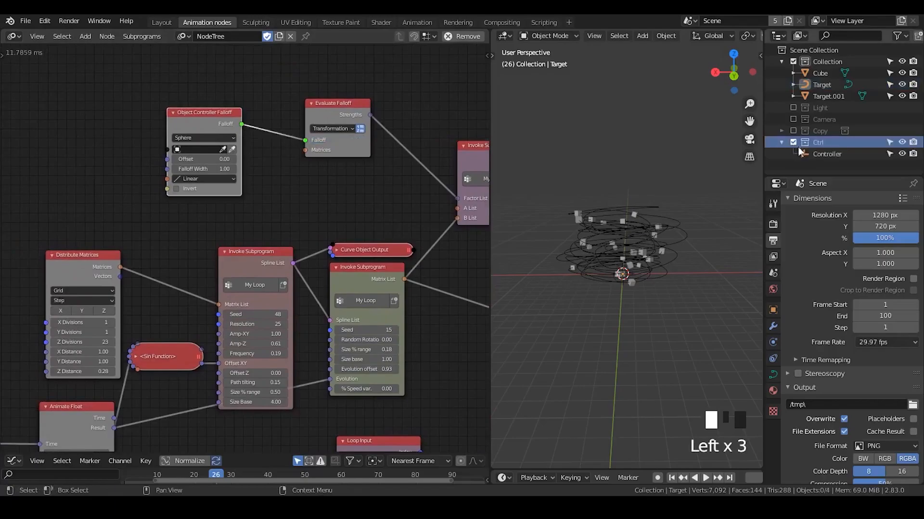
{"action": "left_click", "coordinate": [816, 154]}
{"action": "left_click", "coordinate": [231, 150]}
Step: Collapse the Object Controller Falloff and Evaluate Falloff nodes and line them up in front of the mixing loop's invoke node
{"action": "left_click_drag", "start_coordinate": [220, 118], "coordinate": [209, 150]}
{"action": "left_click", "coordinate": [176, 126]}
{"action": "left_click", "coordinate": [313, 105]}
{"action": "left_click_drag", "start_coordinate": [312, 106], "coordinate": [332, 159]}
{"action": "left_click_drag", "start_coordinate": [221, 148], "coordinate": [242, 153]}
{"action": "middle_click_drag", "start_coordinate": [367, 194], "coordinate": [171, 147]}
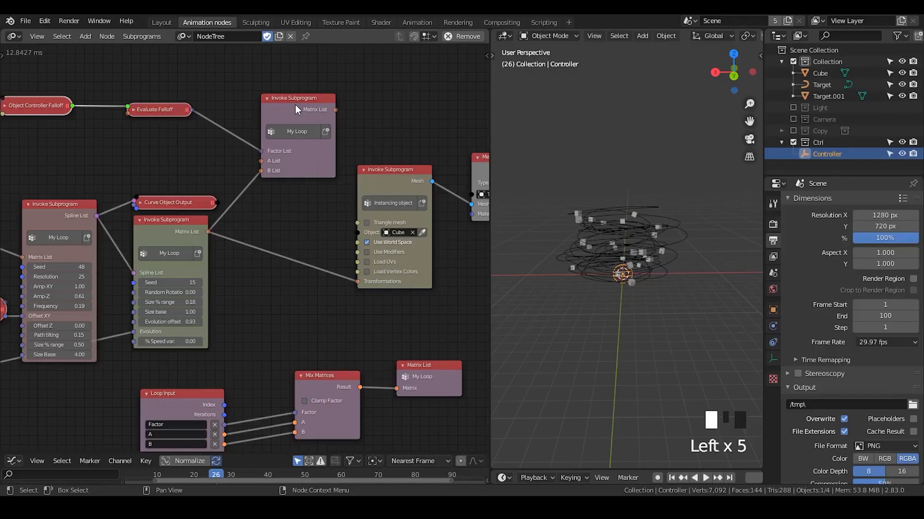
Step: Move the Mix Matrices and Matrix List output nodes closer to the Loop Input
{"action": "scroll", "coordinate": [167, 212], "scroll_direction": "down", "scroll_amount": 3}
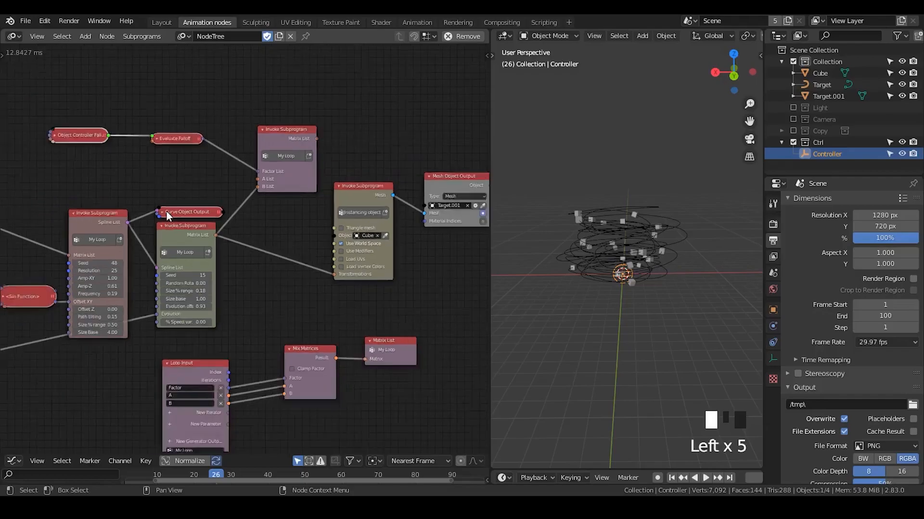
{"action": "middle_click_drag", "start_coordinate": [167, 211], "coordinate": [282, 170]}
{"action": "left_click_drag", "start_coordinate": [331, 136], "coordinate": [25, 293]}
{"action": "middle_click_drag", "start_coordinate": [351, 283], "coordinate": [206, 197]}
{"action": "left_click_drag", "start_coordinate": [329, 211], "coordinate": [293, 216]}
{"action": "left_click_drag", "start_coordinate": [365, 201], "coordinate": [354, 203]}
Step: Move the Loop Input, Mix Matrices and Matrix List nodes straight down to just above the lower frame
{"action": "left_click_drag", "start_coordinate": [397, 210], "coordinate": [212, 267]}
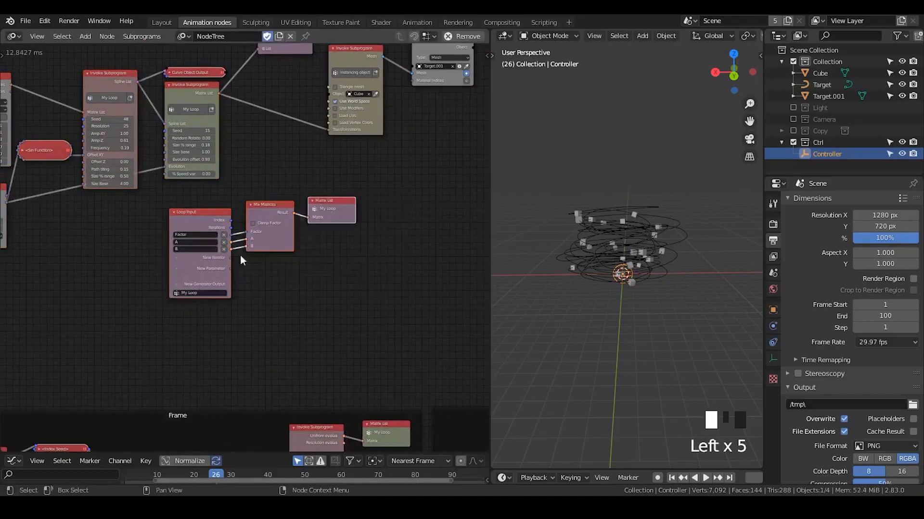
{"action": "key", "text": "g"}
{"action": "key", "text": "y"}
{"action": "left_click", "coordinate": [319, 342]}
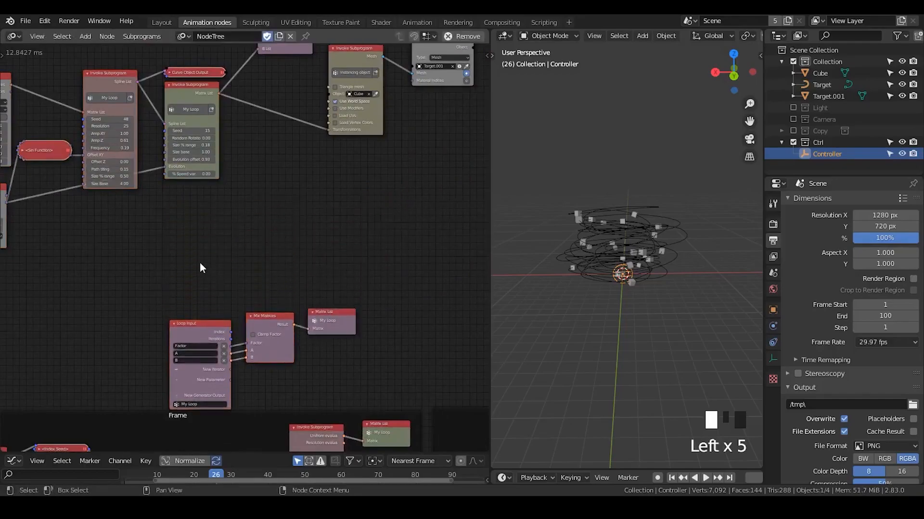
Step: Shift the spline-generating nodes and the green My Loop node horizontally away from the Instancing object node to make room
{"action": "middle_click_drag", "start_coordinate": [200, 266], "coordinate": [322, 298]}
{"action": "left_click_drag", "start_coordinate": [393, 73], "coordinate": [56, 296]}
{"action": "key", "text": "g"}
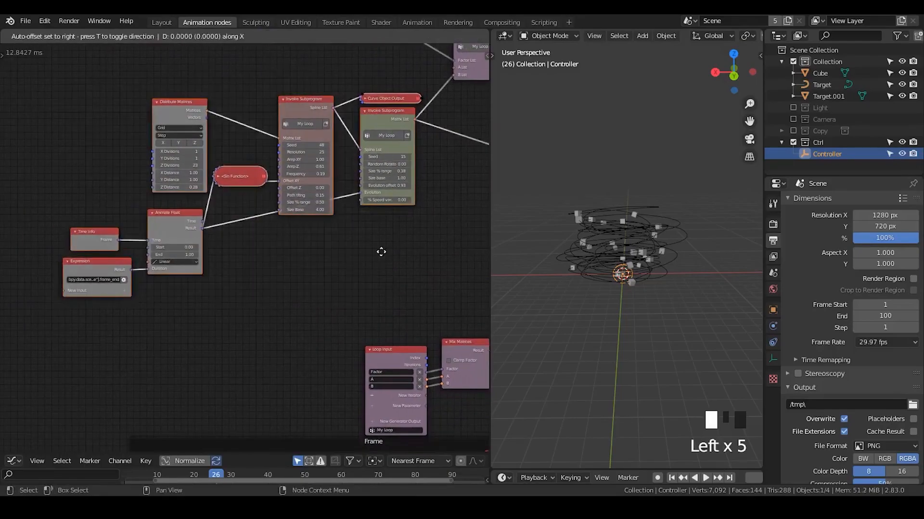
{"action": "left_click", "coordinate": [318, 249]}
{"action": "middle_click_drag", "start_coordinate": [373, 211], "coordinate": [249, 253]}
{"action": "scroll", "coordinate": [249, 252], "scroll_direction": "up", "scroll_amount": 4}
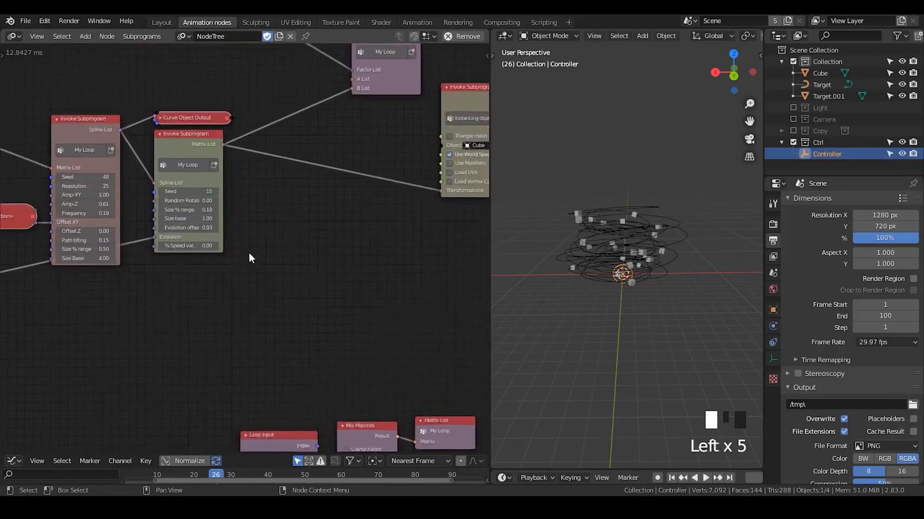
Step: Move the Curve Object Output node slightly up, clear of the green My Loop node
{"action": "middle_click_drag", "start_coordinate": [247, 207], "coordinate": [249, 272]}
{"action": "left_click_drag", "start_coordinate": [196, 175], "coordinate": [197, 155]}
Step: Look over the Mix Matrices loop and the framed spline loops, ending at the main chain of invoke nodes
{"action": "scroll", "coordinate": [248, 251], "scroll_direction": "down", "scroll_amount": 3}
{"action": "middle_click_drag", "start_coordinate": [322, 347], "coordinate": [272, 112]}
{"action": "scroll", "coordinate": [349, 179], "scroll_direction": "up", "scroll_amount": 1}
{"action": "middle_click_drag", "start_coordinate": [326, 328], "coordinate": [182, 139]}
{"action": "scroll", "coordinate": [349, 178], "scroll_direction": "down", "scroll_amount": 3}
{"action": "middle_click_drag", "start_coordinate": [381, 166], "coordinate": [368, 179]}
{"action": "middle_click_drag", "start_coordinate": [223, 168], "coordinate": [435, 207]}
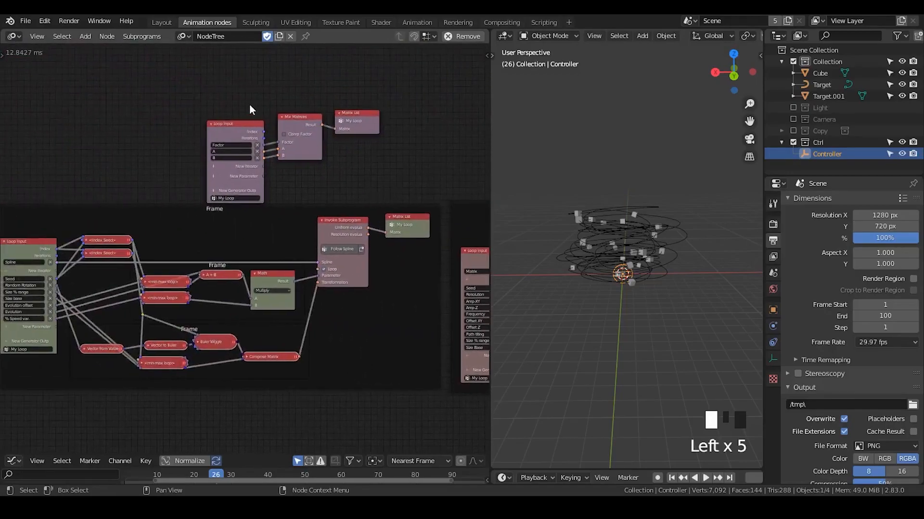
{"action": "middle_click_drag", "start_coordinate": [251, 110], "coordinate": [309, 274]}
{"action": "middle_click_drag", "start_coordinate": [270, 147], "coordinate": [310, 285]}
{"action": "scroll", "coordinate": [311, 285], "scroll_direction": "up", "scroll_amount": 1}
{"action": "middle_click_drag", "start_coordinate": [347, 258], "coordinate": [180, 262]}
{"action": "scroll", "coordinate": [344, 234], "scroll_direction": "up", "scroll_amount": 3}
{"action": "scroll", "coordinate": [180, 262], "scroll_direction": "down", "scroll_amount": 2}
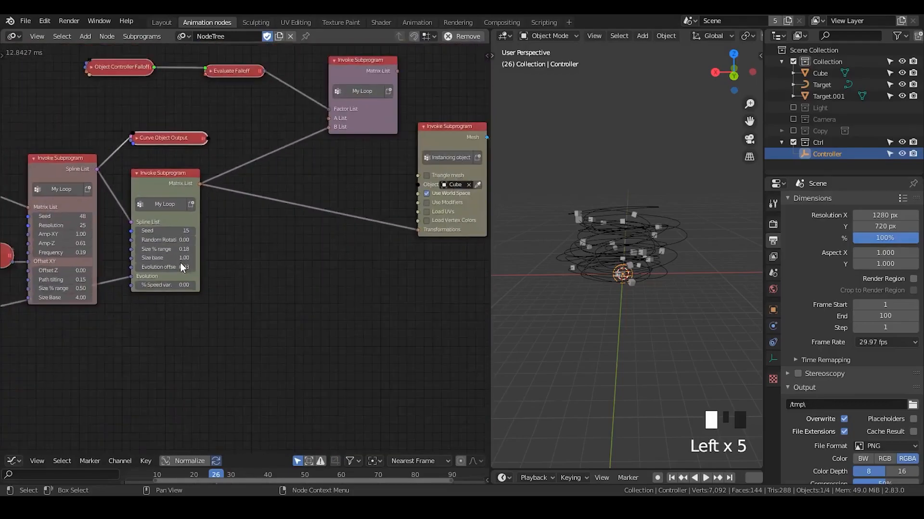
Step: Add a Decompose Matrix node next to the green My Loop node
{"action": "key", "text": "ctrl+a"}
{"action": "type", "text": "decompose"}
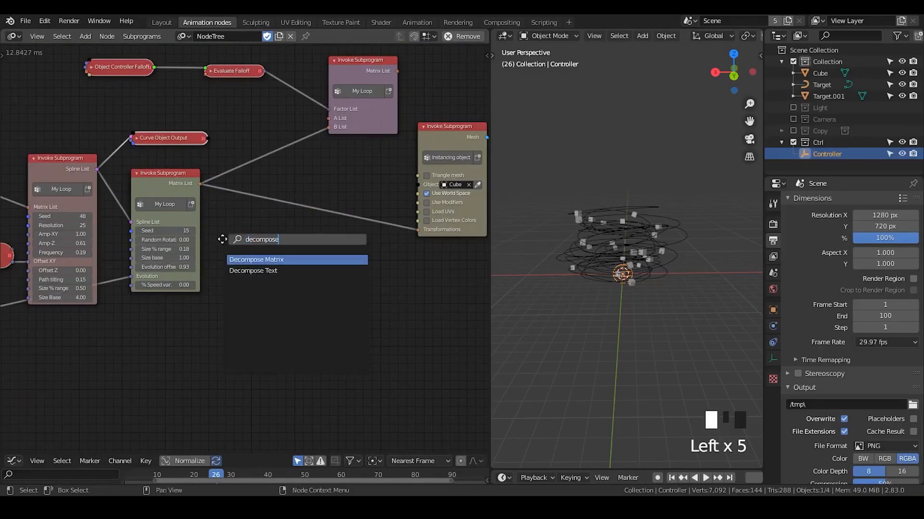
{"action": "key", "text": "Return"}
{"action": "left_click", "coordinate": [330, 251]}
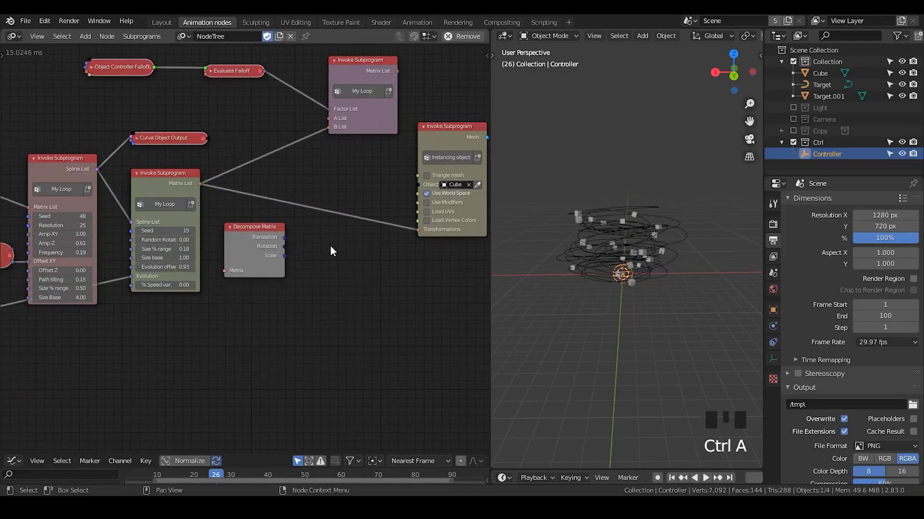
Step: Add a Mesh Points Scatter node beside the Decompose Matrix node
{"action": "key", "text": "ctrl+a"}
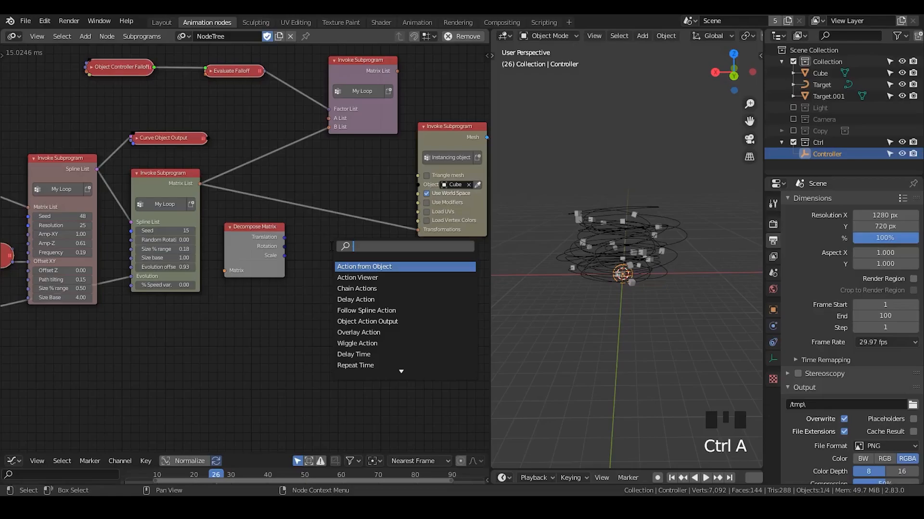
{"action": "type", "text": "scatt"}
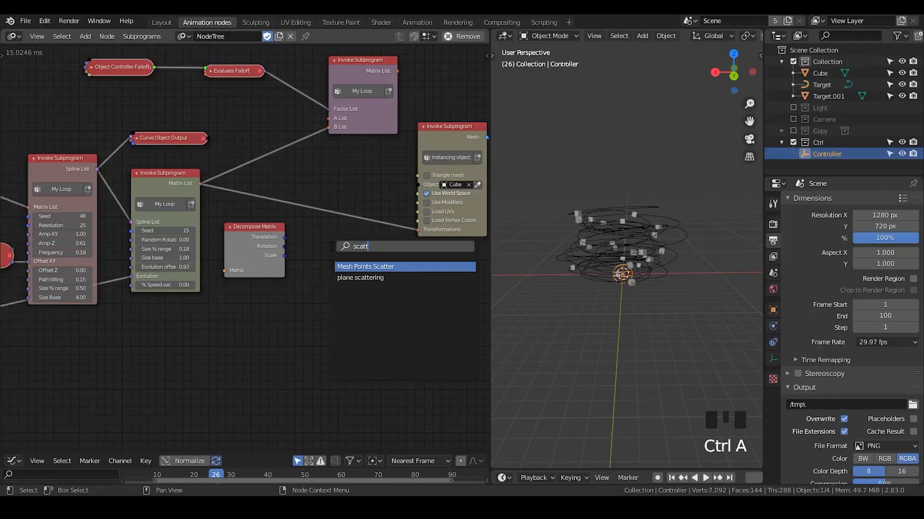
{"action": "key", "text": "Return"}
{"action": "left_click", "coordinate": [310, 243]}
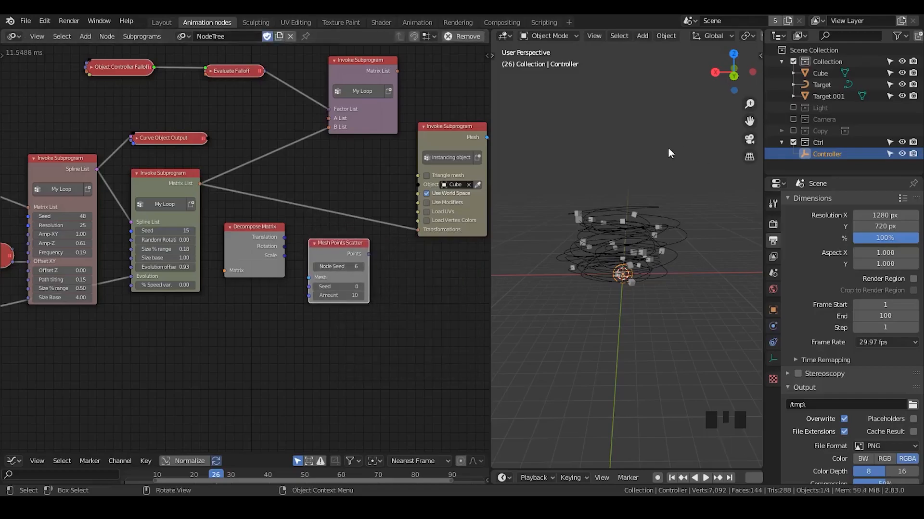
Step: Add a plane mesh to the scene and scale it up until it extends well beyond the curves
{"action": "left_click", "coordinate": [653, 149]}
{"action": "key", "text": "shift+a"}
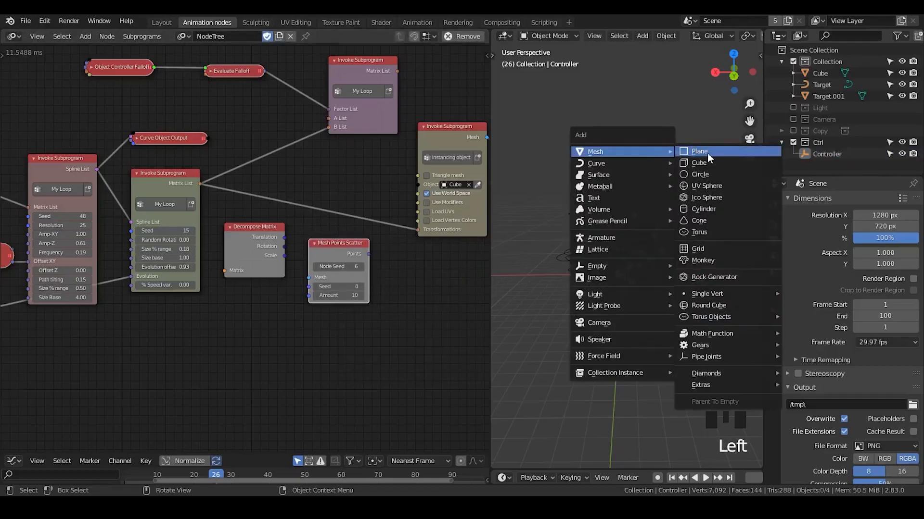
{"action": "left_click", "coordinate": [705, 152]}
{"action": "key", "text": "s"}
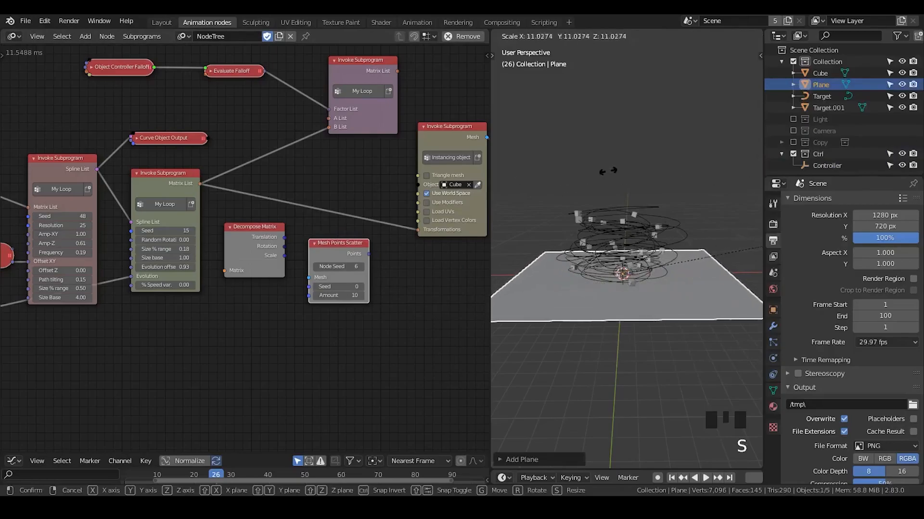
{"action": "left_click", "coordinate": [723, 126]}
{"action": "scroll", "coordinate": [663, 166], "scroll_direction": "down", "scroll_amount": 1}
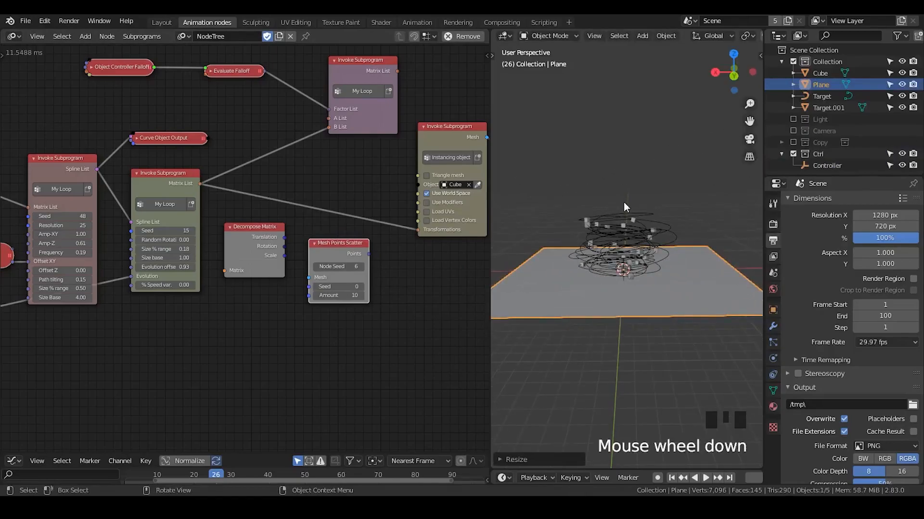
{"action": "scroll", "coordinate": [623, 202], "scroll_direction": "down", "scroll_amount": 1}
{"action": "middle_click_drag", "start_coordinate": [635, 172], "coordinate": [515, 247]}
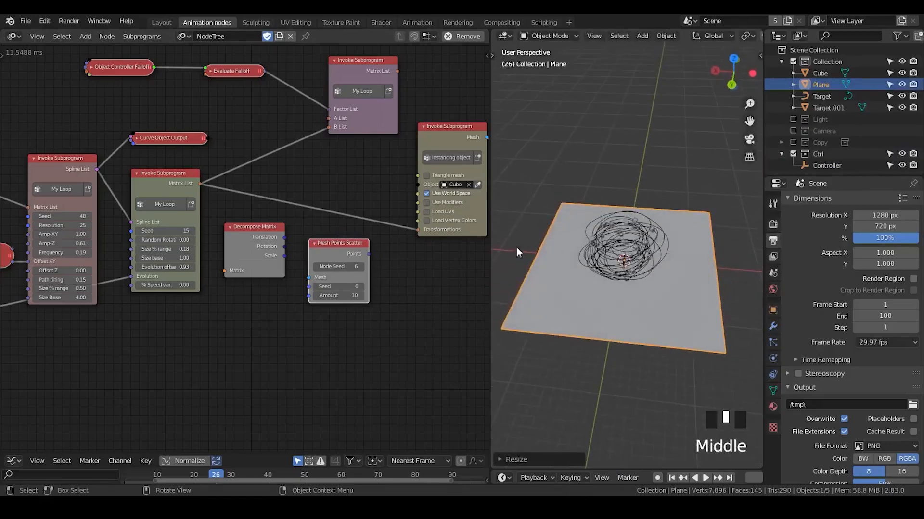
Step: Add a Mesh Object Input node for the plane and feed its mesh into the Mesh Points Scatter node
{"action": "left_click", "coordinate": [335, 250]}
{"action": "key", "text": "ctrl+a"}
{"action": "type", "text": "object mesh"}
{"action": "key", "text": "Return"}
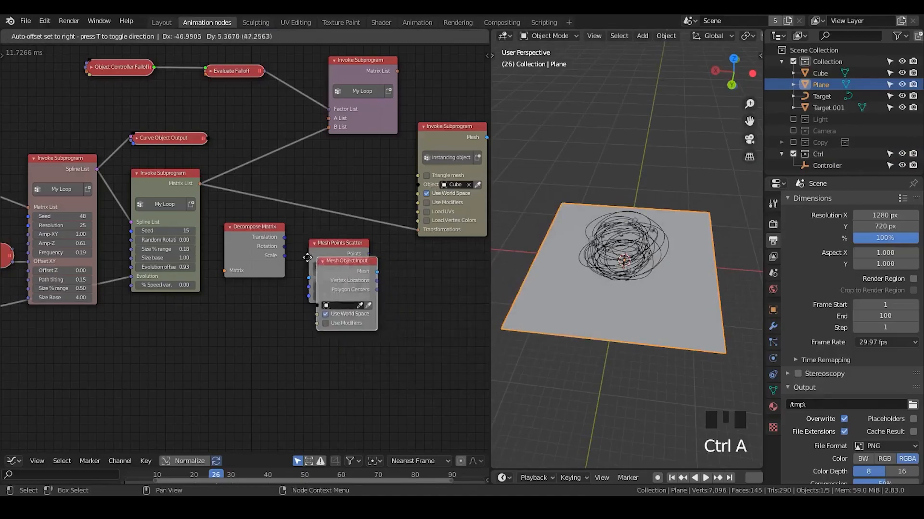
{"action": "left_click", "coordinate": [267, 302]}
{"action": "left_click", "coordinate": [288, 331]}
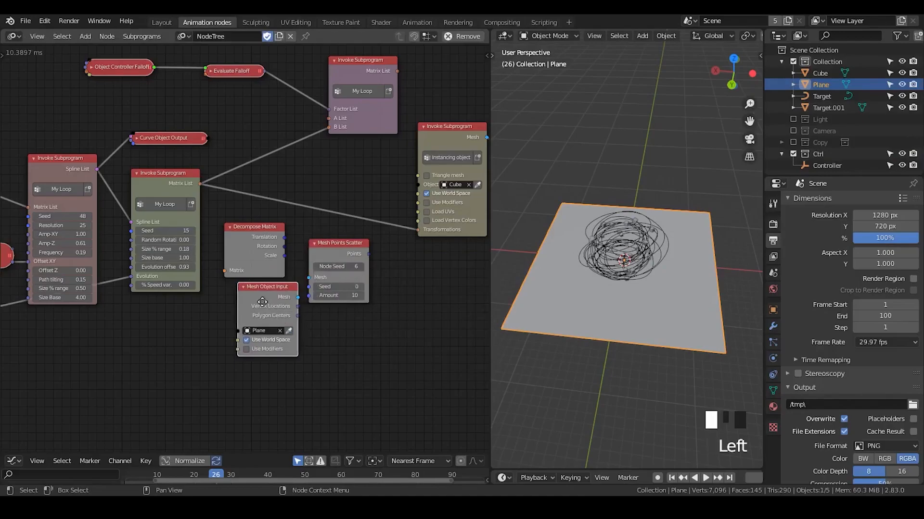
{"action": "left_click_drag", "start_coordinate": [284, 302], "coordinate": [321, 268]}
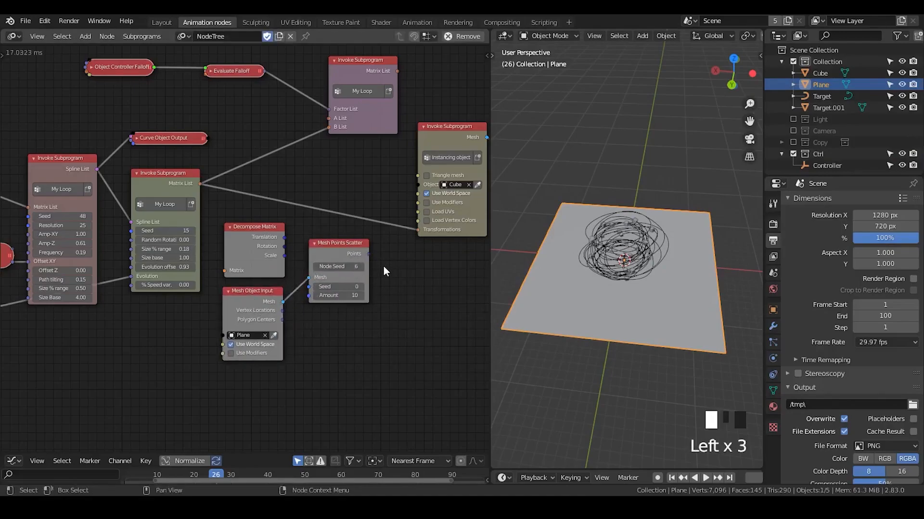
Step: Delete the Mesh Points Scatter and Mesh Object Input nodes together with the plane object
{"action": "key", "text": "ctrl+a"}
{"action": "type", "text": "close p"}
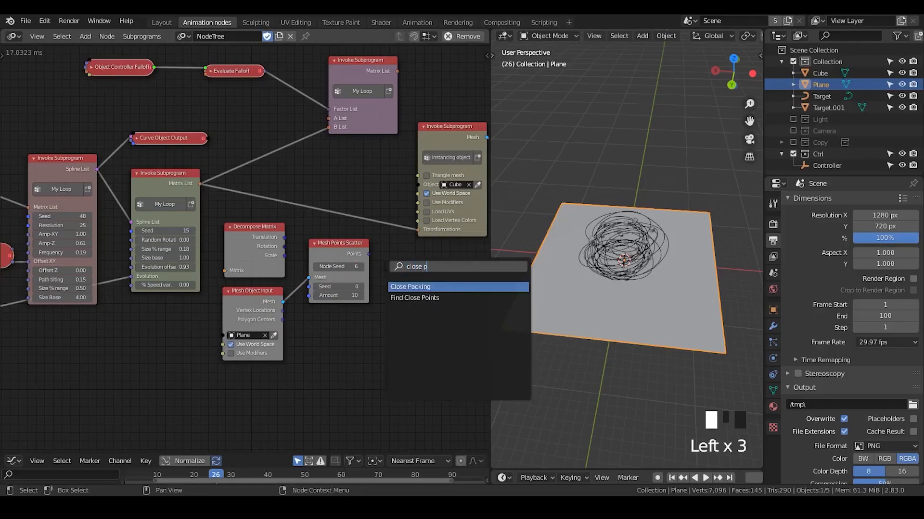
{"action": "left_click", "coordinate": [343, 255]}
{"action": "left_click", "coordinate": [261, 307], "text": "shift"}
{"action": "key", "text": "x"}
{"action": "key", "text": "x"}
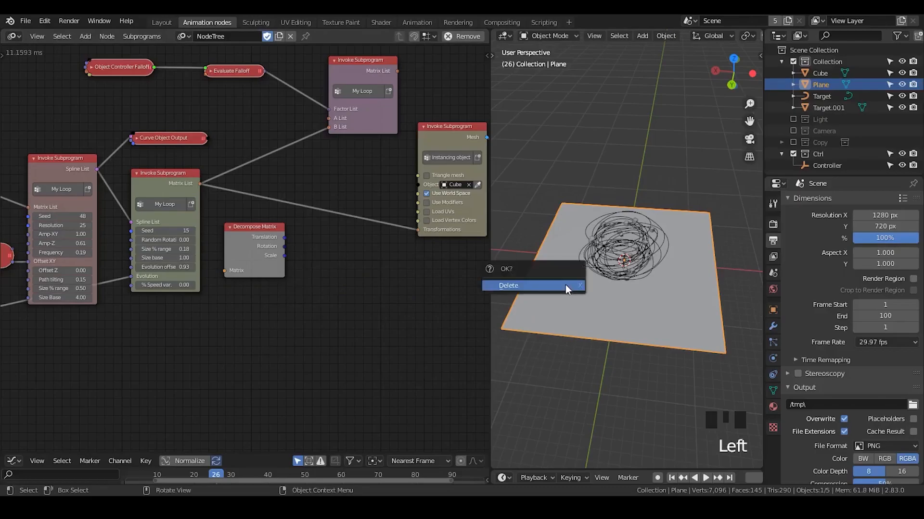
{"action": "left_click", "coordinate": [565, 286]}
Step: Move the Object Controller Falloff and Evaluate Falloff nodes up, well above the mixing My Loop node
{"action": "middle_click_drag", "start_coordinate": [276, 36], "coordinate": [310, 139]}
{"action": "left_click_drag", "start_coordinate": [313, 109], "coordinate": [163, 183]}
{"action": "key", "text": "g"}
{"action": "left_click", "coordinate": [182, 86]}
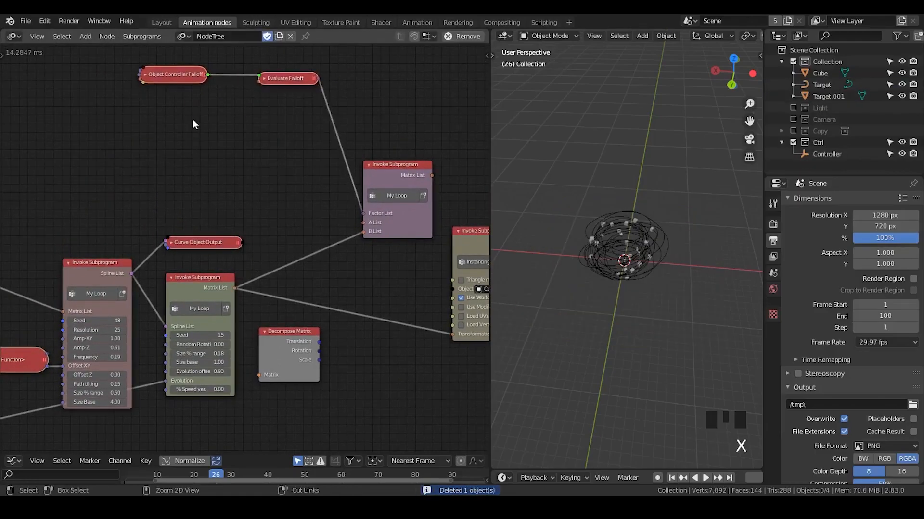
Step: Add the Random transform subprogram node above the spline-generating My Loop node
{"action": "key", "text": "ctrl+a"}
{"action": "type", "text": "random trans"}
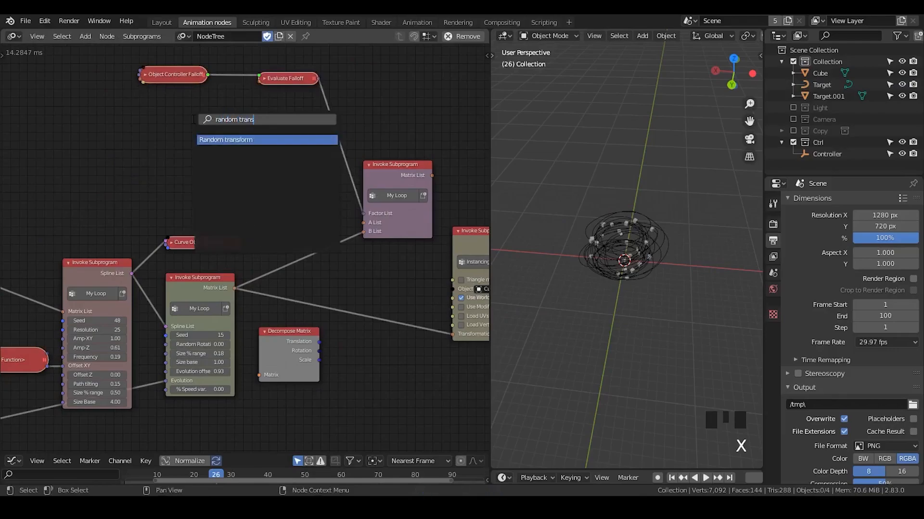
{"action": "key", "text": "Return"}
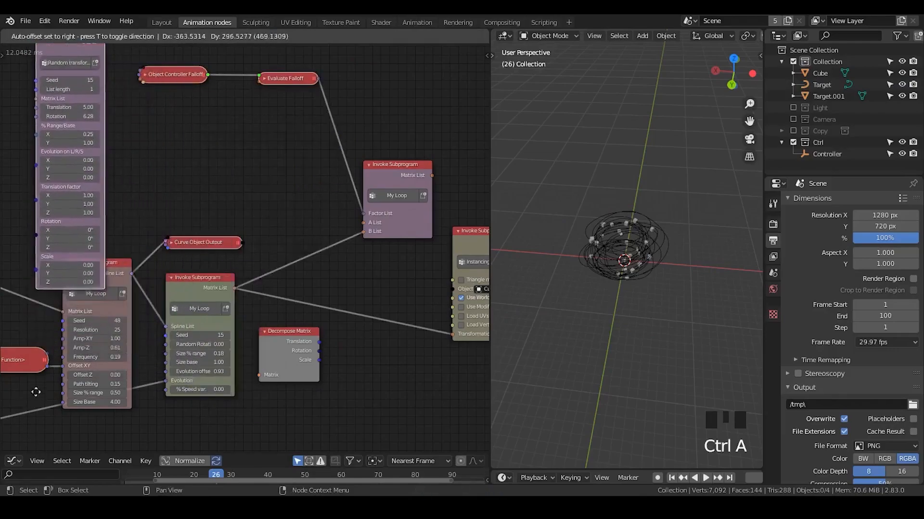
{"action": "left_click", "coordinate": [36, 372]}
Step: Set the Z translation factor of the Random transform node to 0
{"action": "middle_click_drag", "start_coordinate": [97, 152], "coordinate": [265, 187]}
{"action": "left_click", "coordinate": [252, 219]}
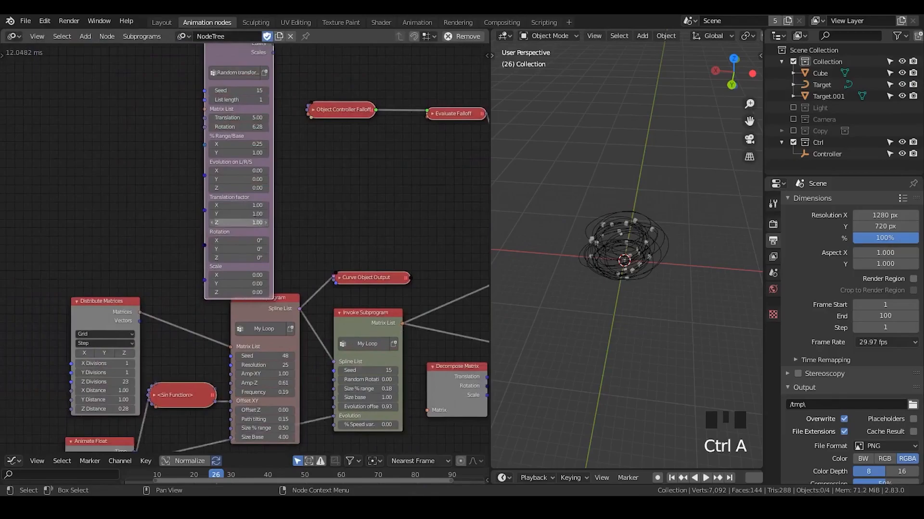
{"action": "type", "text": "0"}
{"action": "left_click", "coordinate": [315, 212]}
{"action": "middle_click_drag", "start_coordinate": [315, 212], "coordinate": [263, 232]}
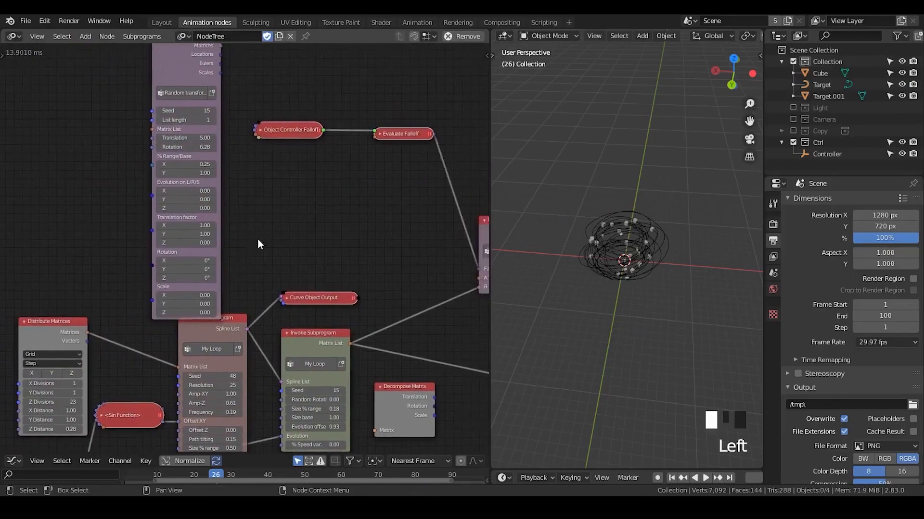
Step: Raise the two falloff nodes further and move the Random transform node sideways toward the mixing loop, beneath them
{"action": "middle_click_drag", "start_coordinate": [426, 77], "coordinate": [282, 138]}
{"action": "left_click_drag", "start_coordinate": [282, 136], "coordinate": [116, 242]}
{"action": "key", "text": "g"}
{"action": "left_click", "coordinate": [122, 116]}
{"action": "left_click_drag", "start_coordinate": [48, 105], "coordinate": [193, 100]}
Step: Move the mixing My Loop node up and bend its B List link around the Random transform node with a reroute point
{"action": "scroll", "coordinate": [258, 262], "scroll_direction": "down", "scroll_amount": 1}
{"action": "left_click_drag", "start_coordinate": [359, 293], "coordinate": [347, 186]}
{"action": "right_click_drag", "start_coordinate": [258, 353], "coordinate": [260, 279], "text": "shift"}
{"action": "key", "text": "g"}
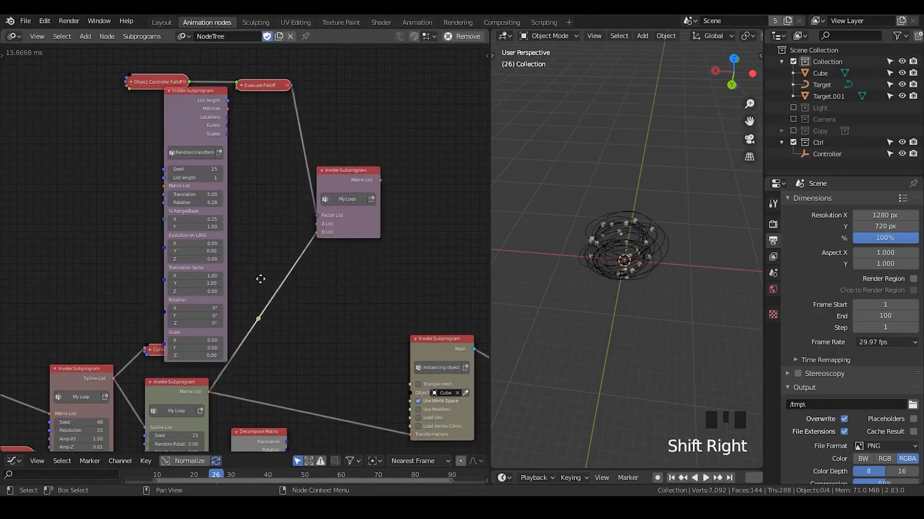
{"action": "left_click", "coordinate": [309, 347]}
Step: Move the two falloff nodes and the Random transform node up together, clear of the Curve Object Output node
{"action": "middle_click_drag", "start_coordinate": [221, 152], "coordinate": [248, 205]}
{"action": "left_click_drag", "start_coordinate": [302, 66], "coordinate": [119, 192]}
{"action": "key", "text": "g"}
{"action": "left_click", "coordinate": [126, 158]}
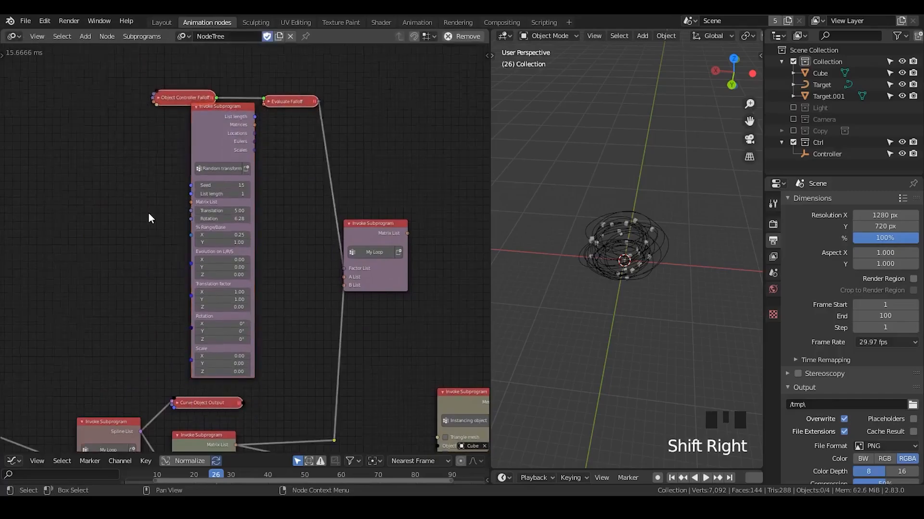
Step: Nudge the Random transform node slightly sideways beneath the falloff nodes, toward the mixing loop
{"action": "scroll", "coordinate": [148, 212], "scroll_direction": "up", "scroll_amount": 5}
{"action": "scroll", "coordinate": [145, 208], "scroll_direction": "down", "scroll_amount": 1}
{"action": "scroll", "coordinate": [148, 198], "scroll_direction": "down", "scroll_amount": 2}
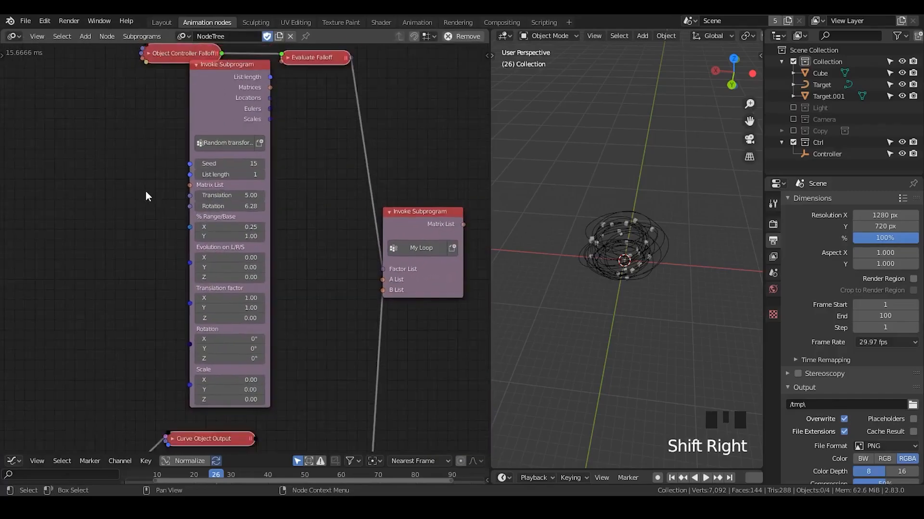
{"action": "left_click_drag", "start_coordinate": [212, 99], "coordinate": [231, 103]}
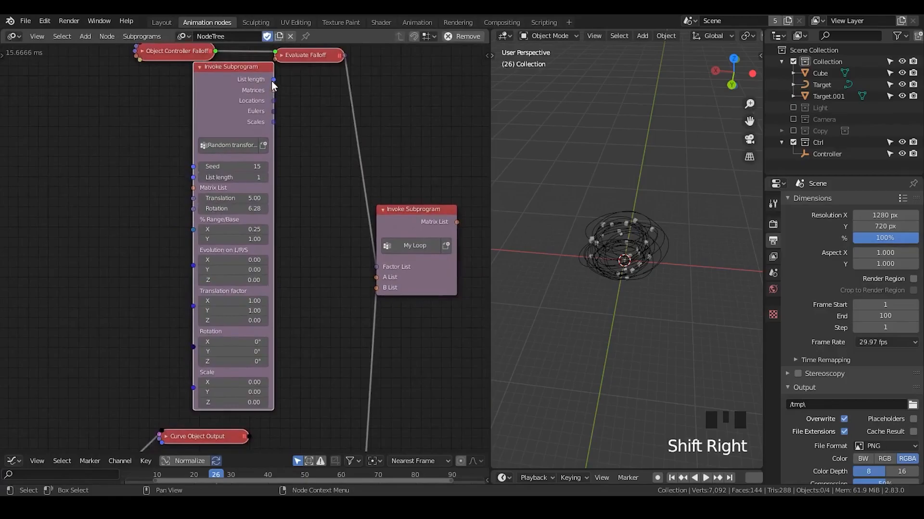
{"action": "middle_click_drag", "start_coordinate": [351, 320], "coordinate": [277, 290]}
{"action": "scroll", "coordinate": [273, 336], "scroll_direction": "down", "scroll_amount": 1}
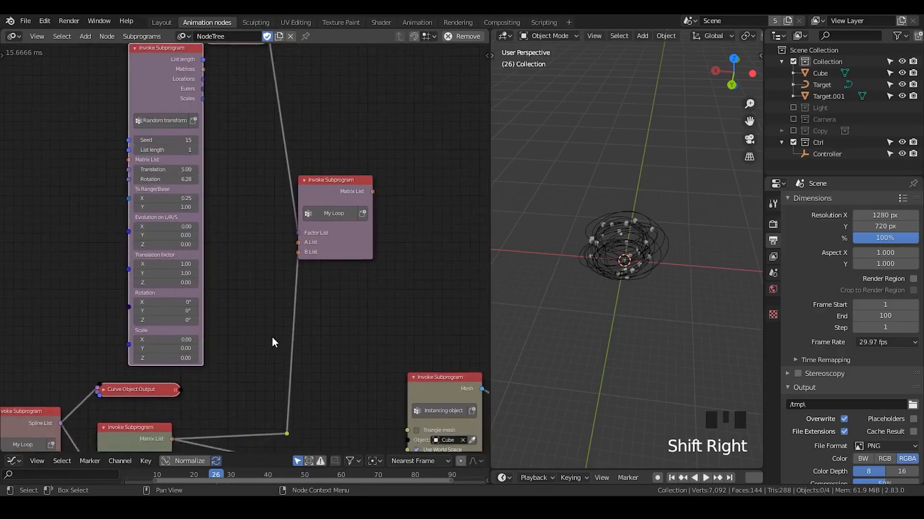
{"action": "scroll", "coordinate": [272, 337], "scroll_direction": "down", "scroll_amount": 1}
{"action": "mouse_move", "coordinate": [271, 336]}
{"action": "middle_mouse_down"}
{"action": "mouse_move", "coordinate": [298, 330]}
{"action": "mouse_move", "coordinate": [287, 331]}
{"action": "middle_mouse_up"}
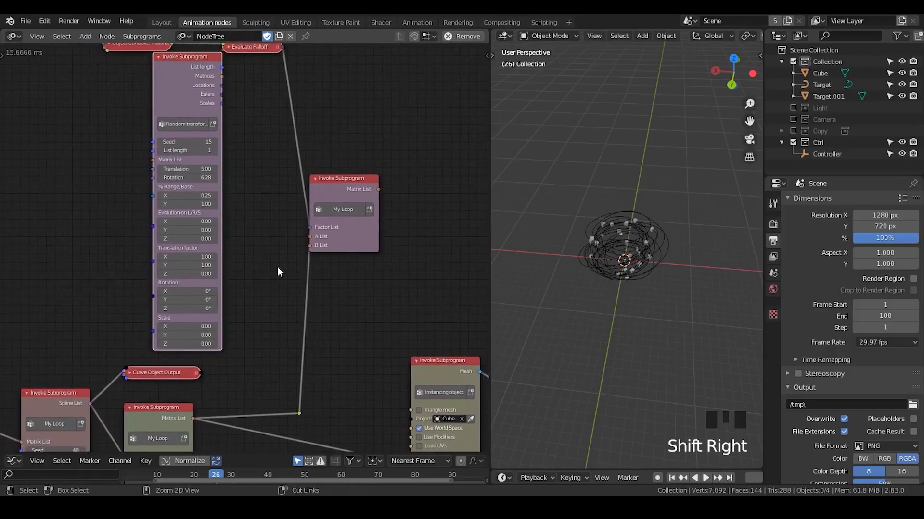
Step: Try adding the Mix Vector subprogram node near the mixing My Loop node, and delete it again
{"action": "key", "text": "ctrl+a"}
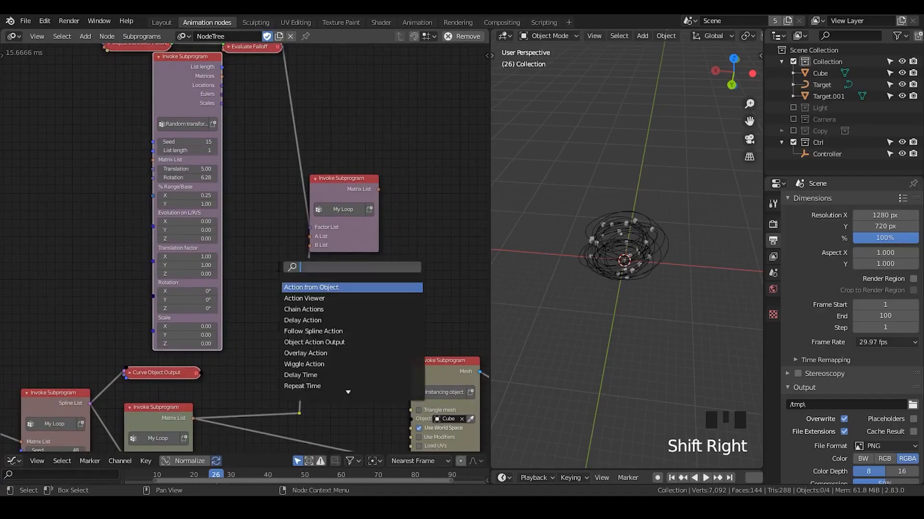
{"action": "type", "text": "mix vec"}
{"action": "key", "text": "Down"}
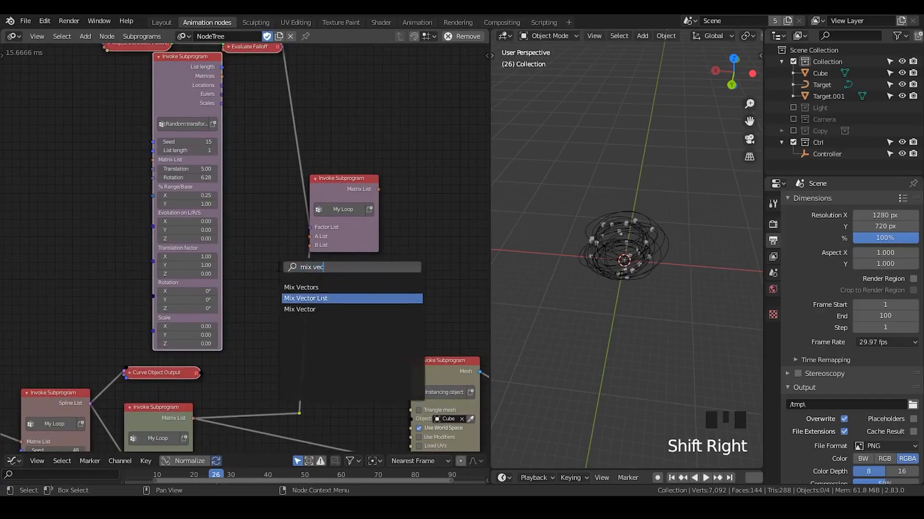
{"action": "key", "text": "Down"}
{"action": "key", "text": "Return"}
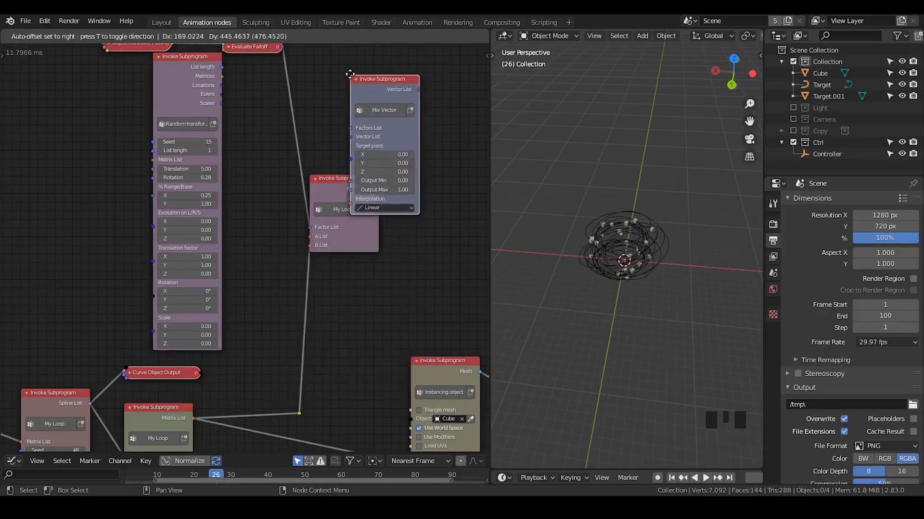
{"action": "left_click", "coordinate": [350, 64]}
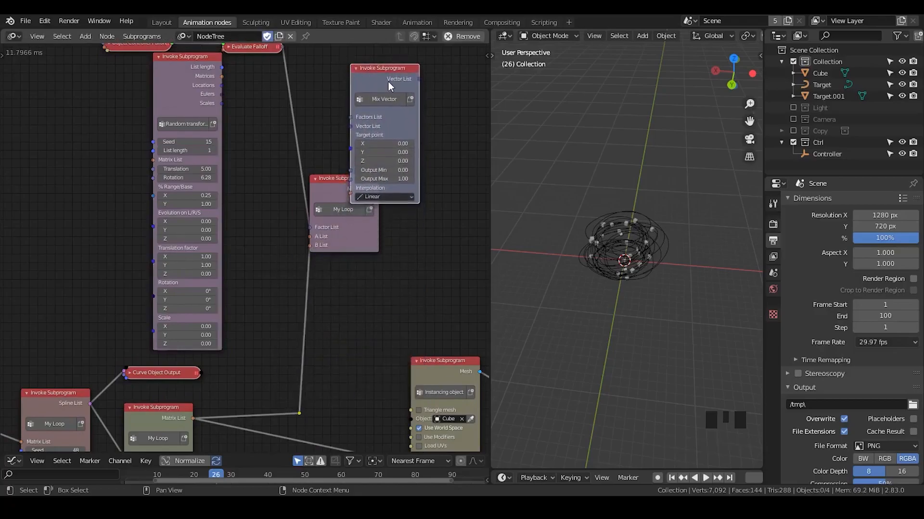
{"action": "key", "text": "x"}
{"action": "left_click", "coordinate": [343, 181]}
Step: Connect Random transform's Matrices output to the mixing loop's A List and shift the B List reroute point toward the green My Loop node
{"action": "left_click_drag", "start_coordinate": [223, 77], "coordinate": [312, 237]}
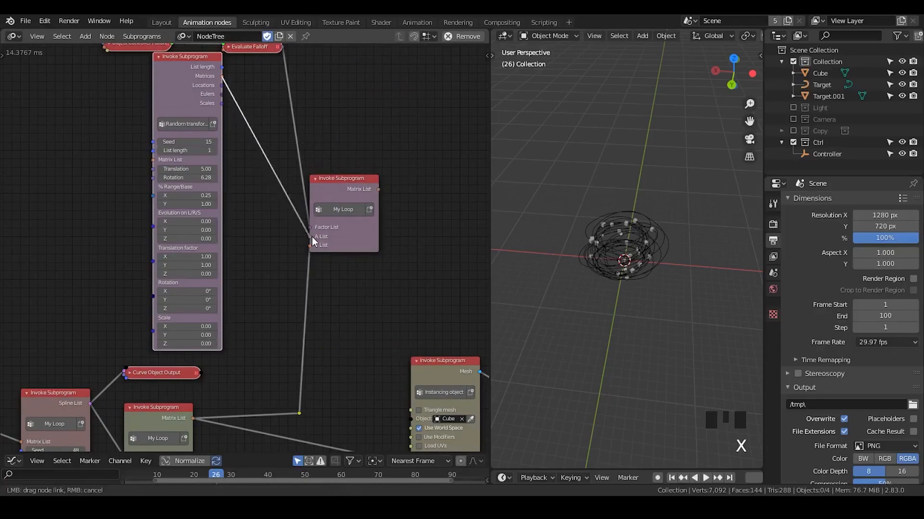
{"action": "left_click_drag", "start_coordinate": [308, 366], "coordinate": [306, 380]}
{"action": "left_click", "coordinate": [300, 413]}
{"action": "key", "text": "g"}
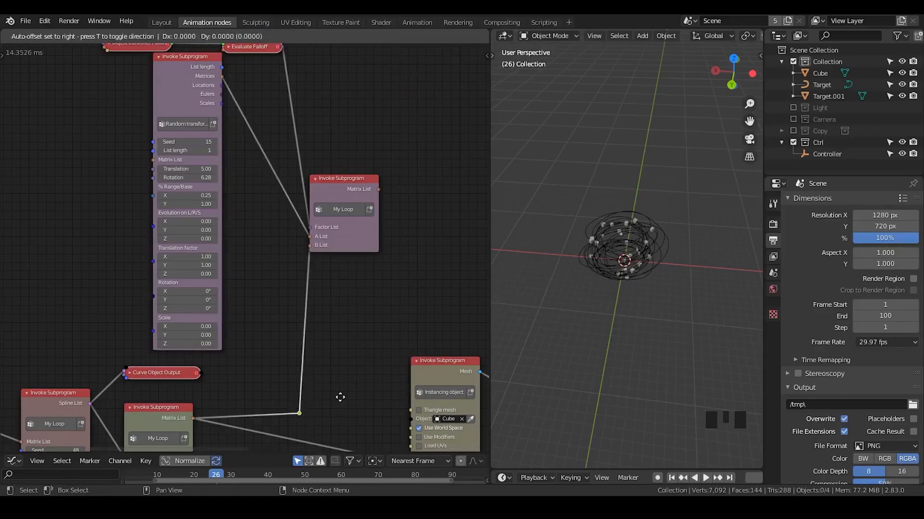
{"action": "left_click", "coordinate": [279, 397]}
Step: Move the Random transform node horizontally away from the mixing My Loop node to leave space between them
{"action": "middle_click_drag", "start_coordinate": [266, 259], "coordinate": [326, 289]}
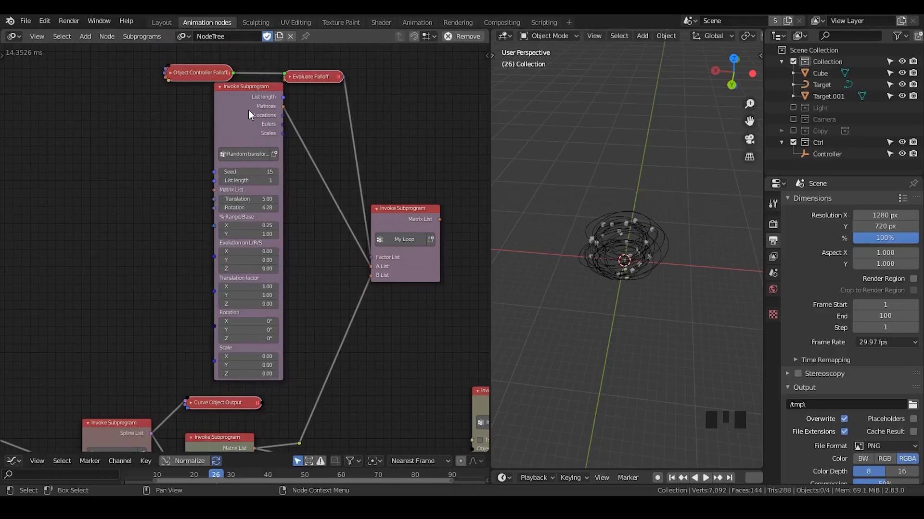
{"action": "left_click_drag", "start_coordinate": [246, 110], "coordinate": [199, 110]}
{"action": "left_click", "coordinate": [270, 100]}
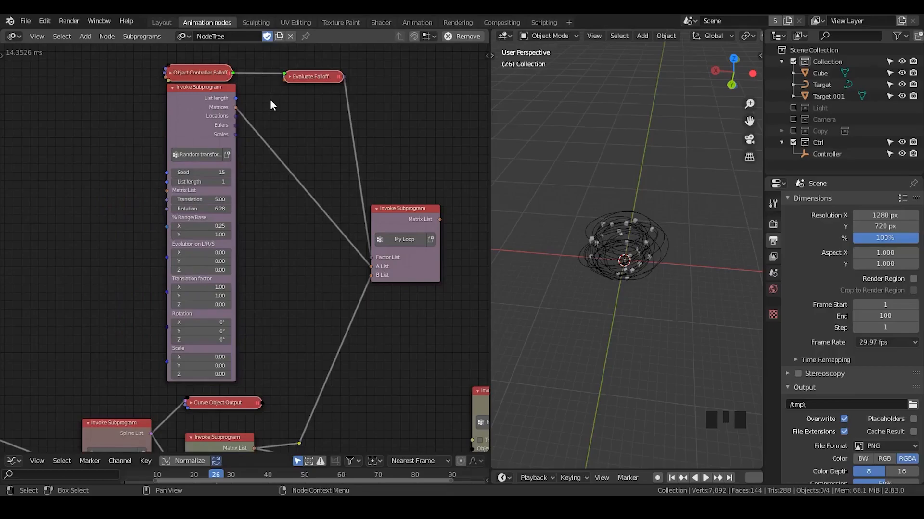
Step: Set the Random transform node's Rotation amount to 0
{"action": "left_click", "coordinate": [195, 209]}
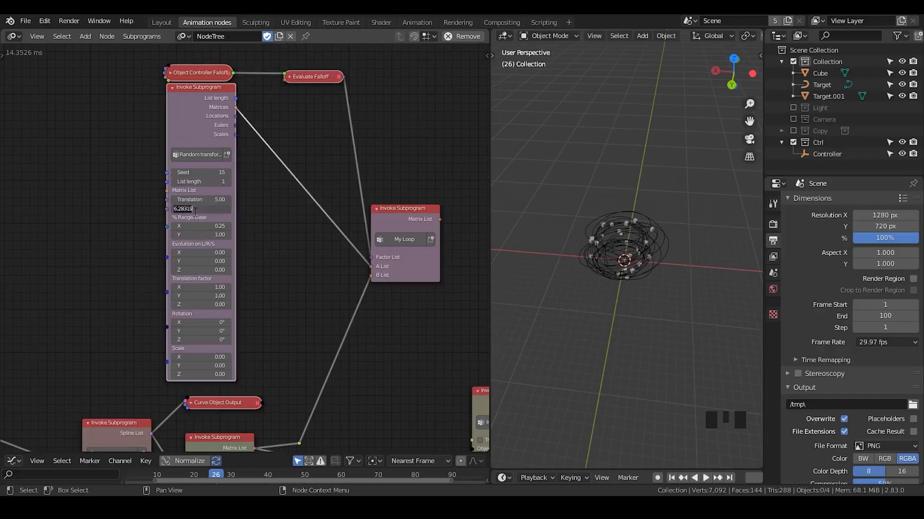
{"action": "type", "text": "0"}
{"action": "key", "text": "Return"}
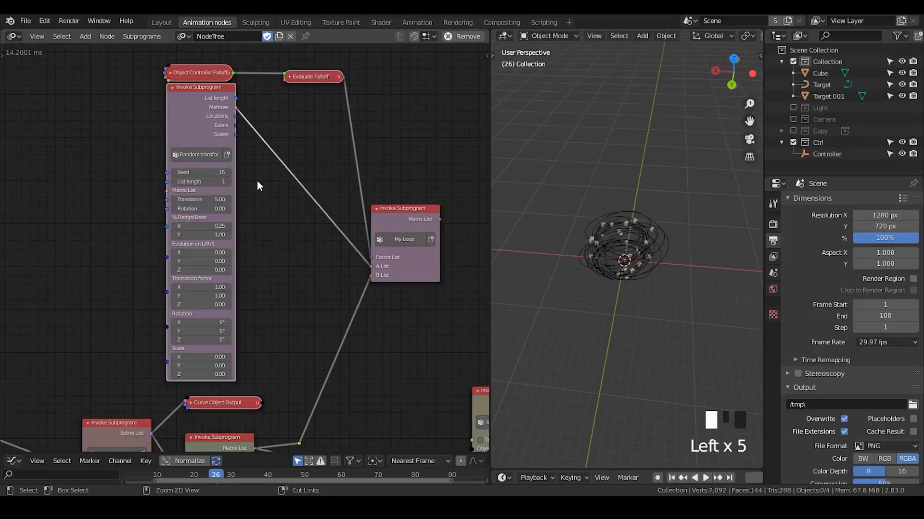
Step: Add a Compose Matrix node beside the Random transform node and move the mixing My Loop node below it
{"action": "key", "text": "ctrl+a"}
{"action": "type", "text": "compos"}
{"action": "key", "text": "Return"}
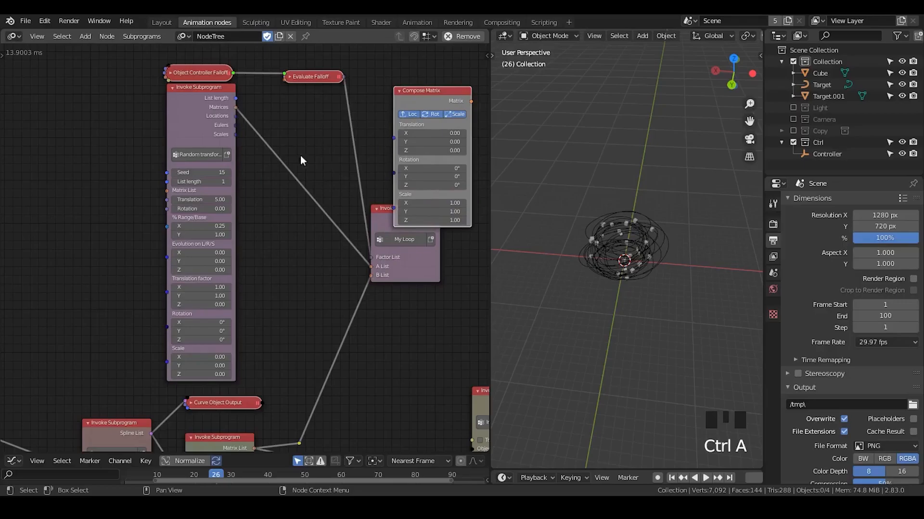
{"action": "left_click_drag", "start_coordinate": [383, 217], "coordinate": [412, 267]}
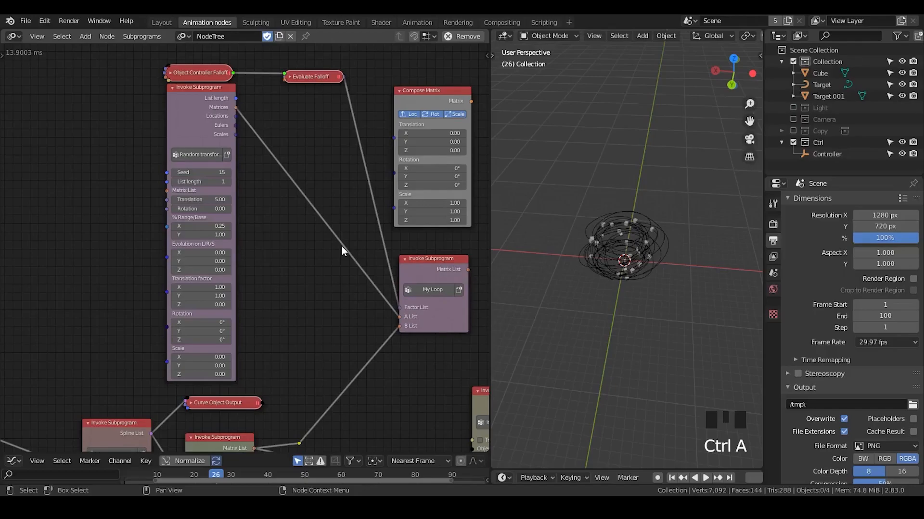
Step: Select the Cube object and set its X, Y and Z dimensions to 1 m
{"action": "left_click", "coordinate": [810, 73]}
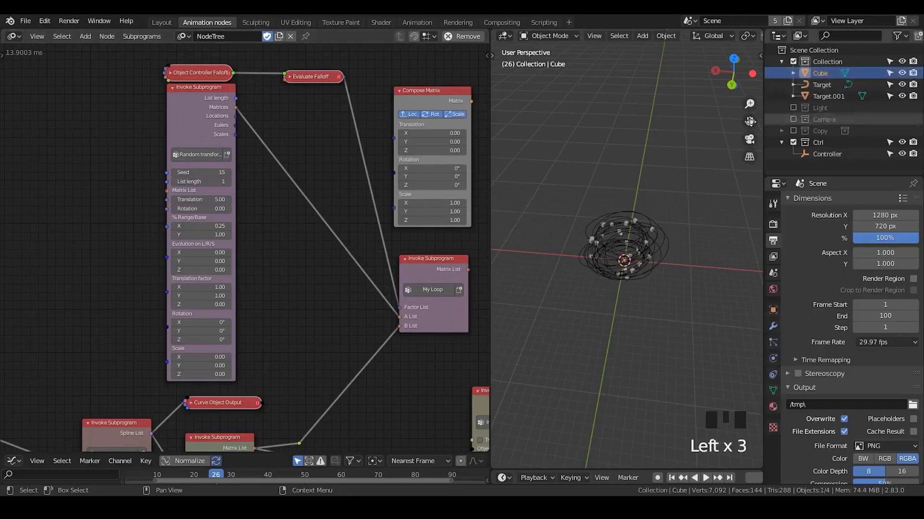
{"action": "key", "text": "n"}
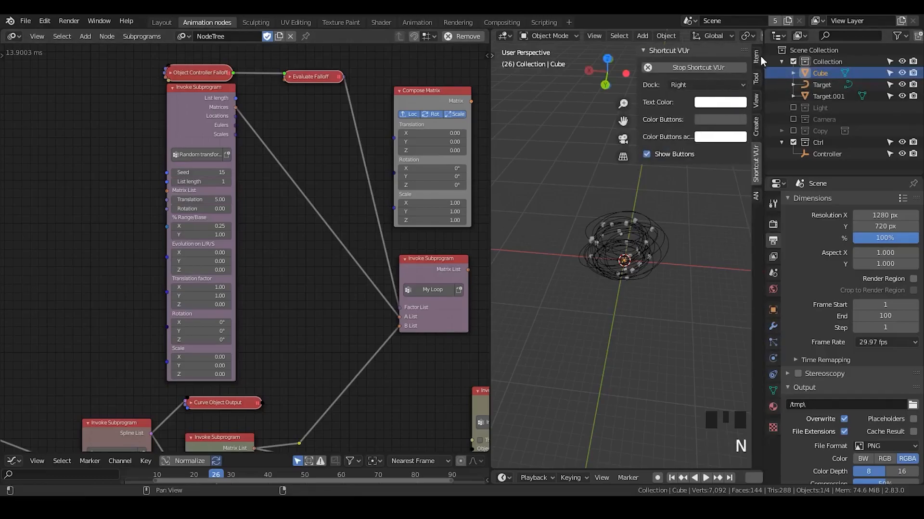
{"action": "left_click", "coordinate": [757, 57]}
{"action": "left_click_drag", "start_coordinate": [683, 234], "coordinate": [685, 256]}
{"action": "type", "text": "0.5"}
{"action": "key", "text": "Return"}
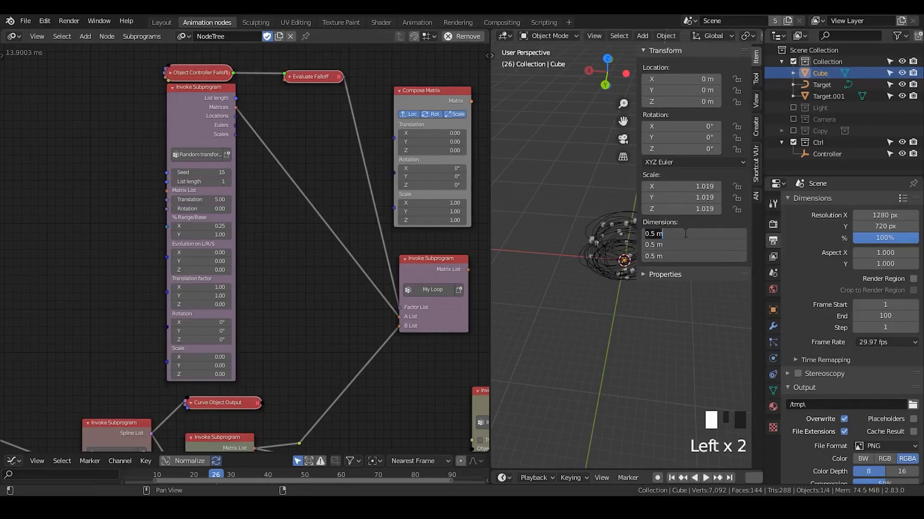
{"action": "type", "text": "1"}
{"action": "key", "text": "Return"}
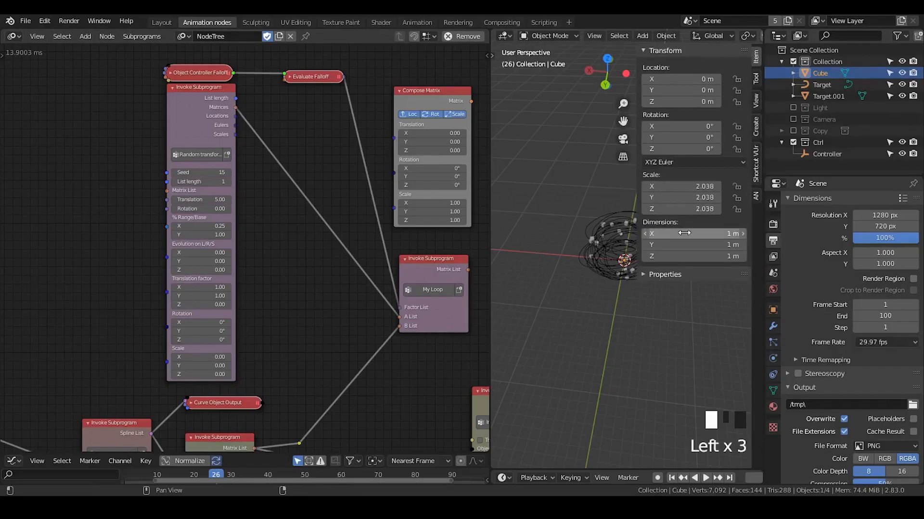
Step: Apply the object transform to the Cube
{"action": "left_click", "coordinate": [643, 49]}
{"action": "scroll", "coordinate": [636, 253], "scroll_direction": "up", "scroll_amount": 3}
{"action": "middle_click_drag", "start_coordinate": [636, 252], "coordinate": [639, 215], "text": "shift"}
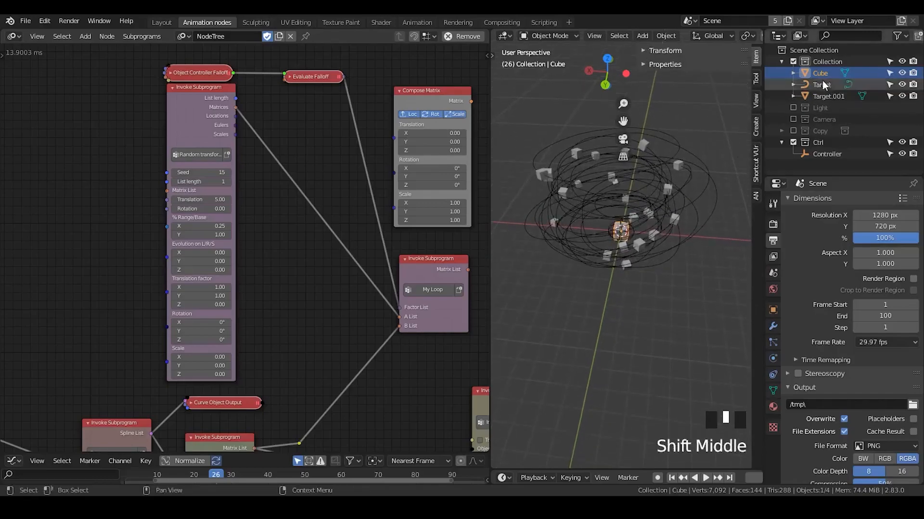
{"action": "left_click", "coordinate": [821, 74]}
{"action": "key", "text": "n"}
{"action": "key", "text": "n"}
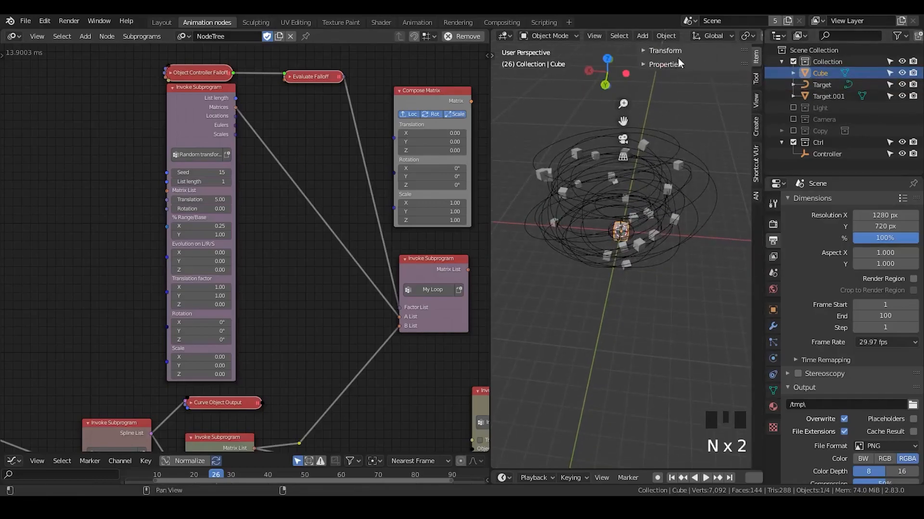
{"action": "left_click", "coordinate": [665, 51]}
{"action": "key", "text": "n"}
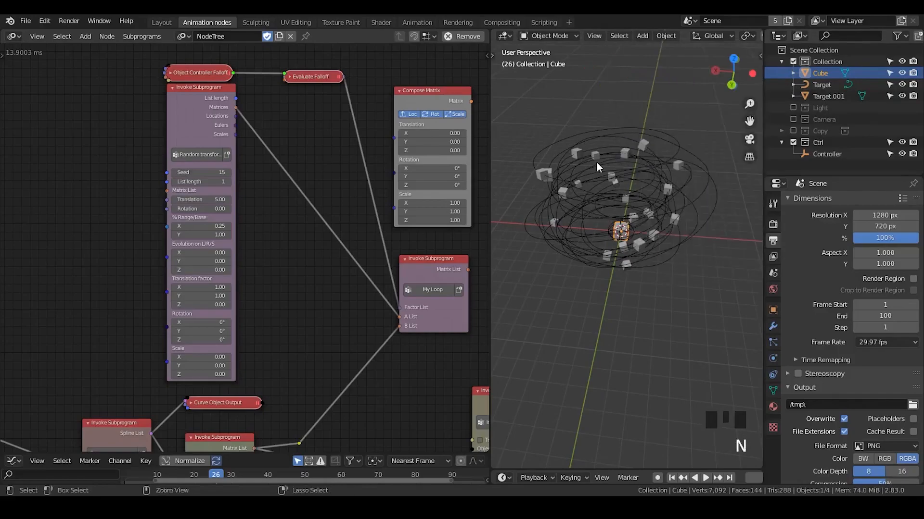
{"action": "key", "text": "ctrl+a"}
{"action": "left_click", "coordinate": [594, 188]}
Step: Assign the Cube again as the source object of the Instancing object node
{"action": "middle_click_drag", "start_coordinate": [423, 285], "coordinate": [351, 97]}
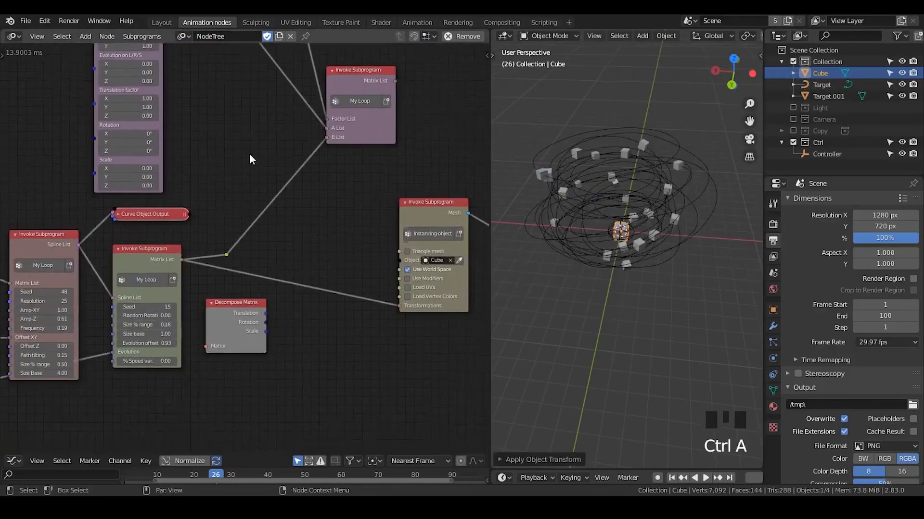
{"action": "left_click", "coordinate": [459, 261]}
{"action": "middle_click_drag", "start_coordinate": [632, 205], "coordinate": [631, 178]}
Step: Set Size Base to 4.36 on the pink My Loop node that generates the splines
{"action": "middle_click_drag", "start_coordinate": [271, 300], "coordinate": [339, 183]}
{"action": "scroll", "coordinate": [336, 186], "scroll_direction": "up", "scroll_amount": 3}
{"action": "middle_click_drag", "start_coordinate": [84, 258], "coordinate": [186, 258]}
{"action": "mouse_move", "coordinate": [187, 258]}
{"action": "left_mouse_down"}
{"action": "mouse_move", "coordinate": [171, 258]}
{"action": "mouse_move", "coordinate": [190, 258]}
{"action": "left_mouse_up"}
{"action": "middle_click_drag", "start_coordinate": [304, 244], "coordinate": [276, 250]}
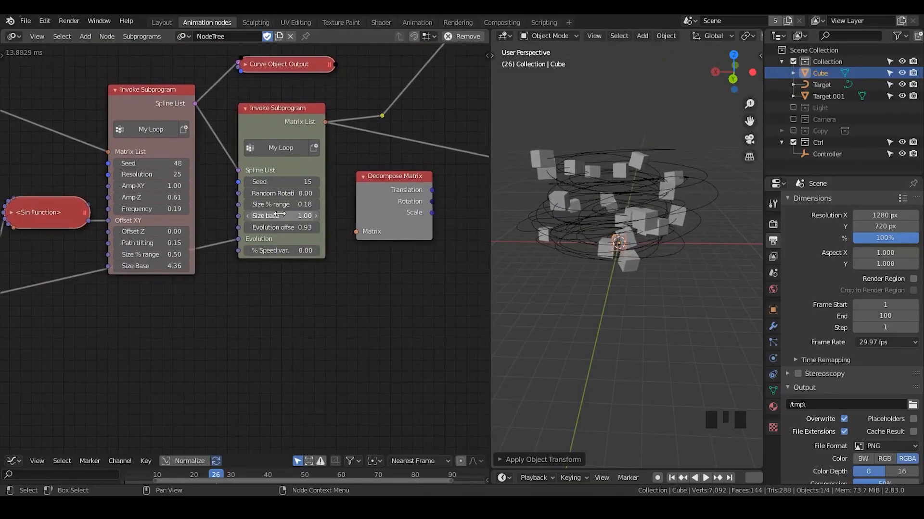
Step: Set Size % range to 0.15 on the green My Loop node
{"action": "left_click", "coordinate": [281, 204]}
{"action": "type", "text": "0"}
{"action": "left_click", "coordinate": [281, 203]}
{"action": "middle_click_drag", "start_coordinate": [592, 212], "coordinate": [617, 197]}
{"action": "left_click_drag", "start_coordinate": [269, 204], "coordinate": [289, 204]}
Step: Shift the purple mixing My Loop node slightly between the Compose Matrix and Instancing object nodes
{"action": "middle_click_drag", "start_coordinate": [289, 158], "coordinate": [120, 285]}
{"action": "scroll", "coordinate": [121, 285], "scroll_direction": "down", "scroll_amount": 4}
{"action": "middle_click_drag", "start_coordinate": [182, 236], "coordinate": [266, 287]}
{"action": "left_click_drag", "start_coordinate": [368, 152], "coordinate": [348, 169]}
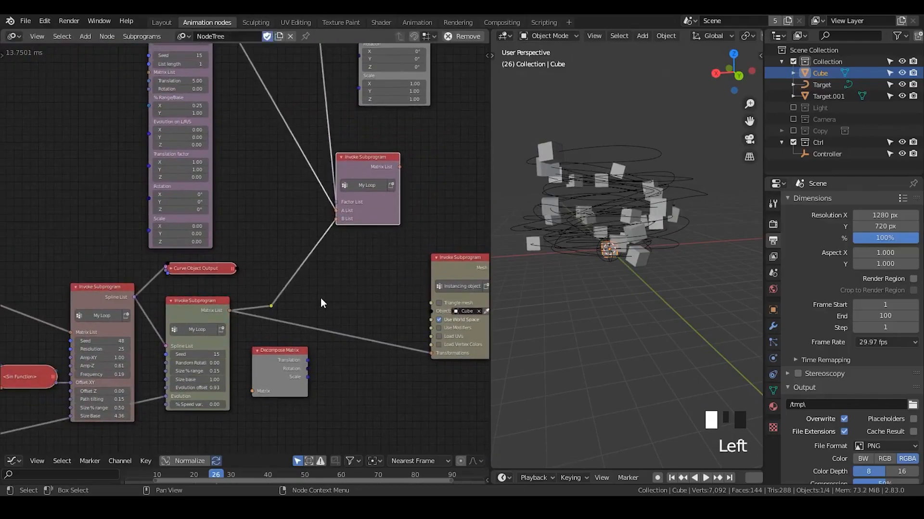
Step: Set the green My Loop node's Size base to 0.64 and Size % range to 0.21
{"action": "middle_click_drag", "start_coordinate": [321, 334], "coordinate": [330, 240]}
{"action": "scroll", "coordinate": [331, 247], "scroll_direction": "up", "scroll_amount": 2}
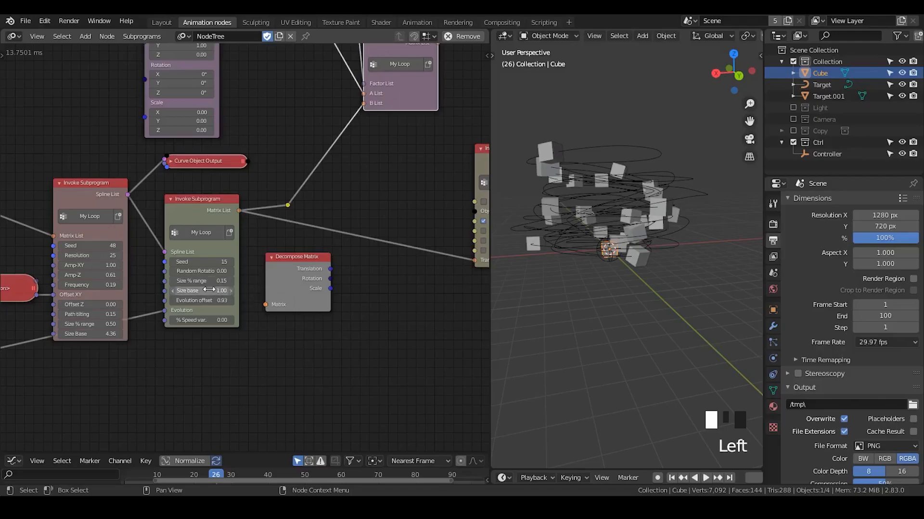
{"action": "mouse_move", "coordinate": [206, 291]}
{"action": "left_mouse_down"}
{"action": "mouse_move", "coordinate": [175, 290]}
{"action": "mouse_move", "coordinate": [214, 282]}
{"action": "left_mouse_up"}
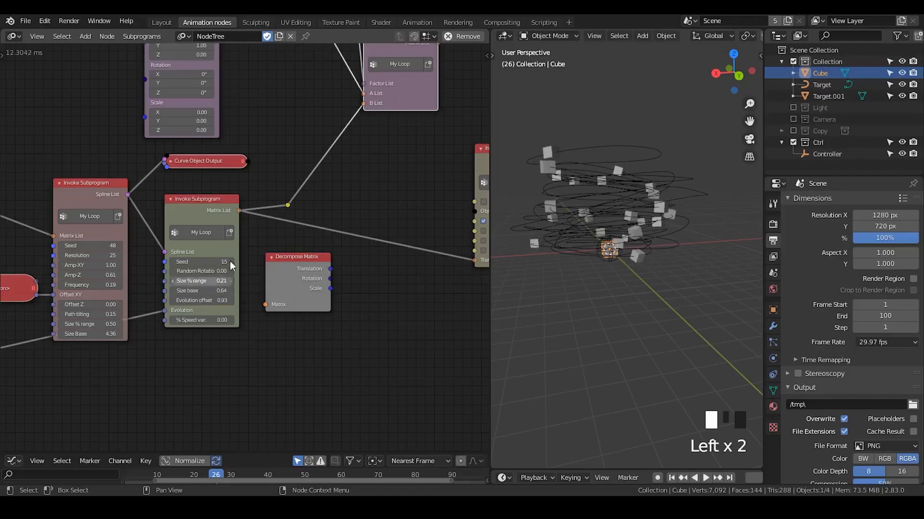
Step: Connect the green My Loop's Matrix List to Decompose Matrix, and arrange that node and the mixing loop around Compose Matrix
{"action": "left_click_drag", "start_coordinate": [236, 211], "coordinate": [266, 304]}
{"action": "left_click_drag", "start_coordinate": [286, 251], "coordinate": [283, 238]}
{"action": "middle_click_drag", "start_coordinate": [259, 172], "coordinate": [177, 344]}
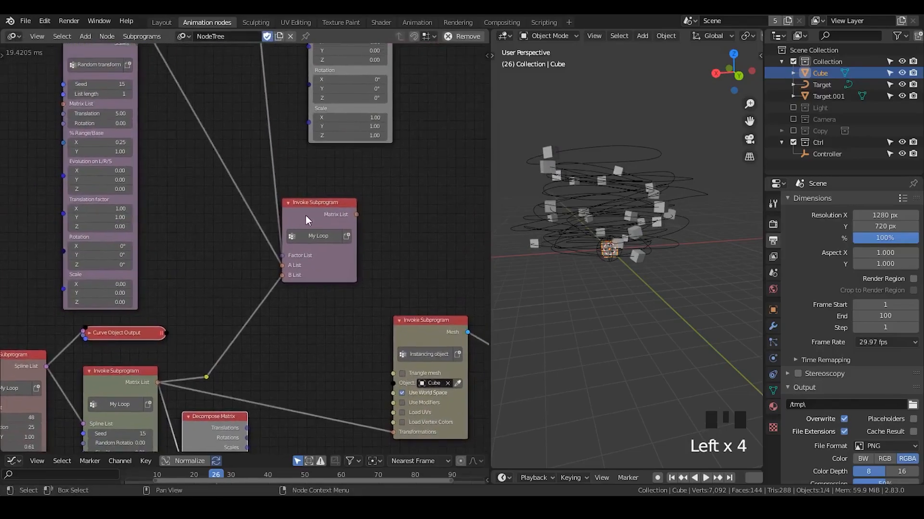
{"action": "left_click_drag", "start_coordinate": [308, 218], "coordinate": [430, 188]}
{"action": "middle_click_drag", "start_coordinate": [268, 315], "coordinate": [293, 265]}
{"action": "left_click_drag", "start_coordinate": [235, 382], "coordinate": [234, 197]}
{"action": "middle_click_drag", "start_coordinate": [232, 219], "coordinate": [223, 357]}
Step: Connect Decompose Matrix's Scales output to Compose Matrix's Scale input, keeping the rotation component enabled
{"action": "left_click_drag", "start_coordinate": [261, 349], "coordinate": [324, 210]}
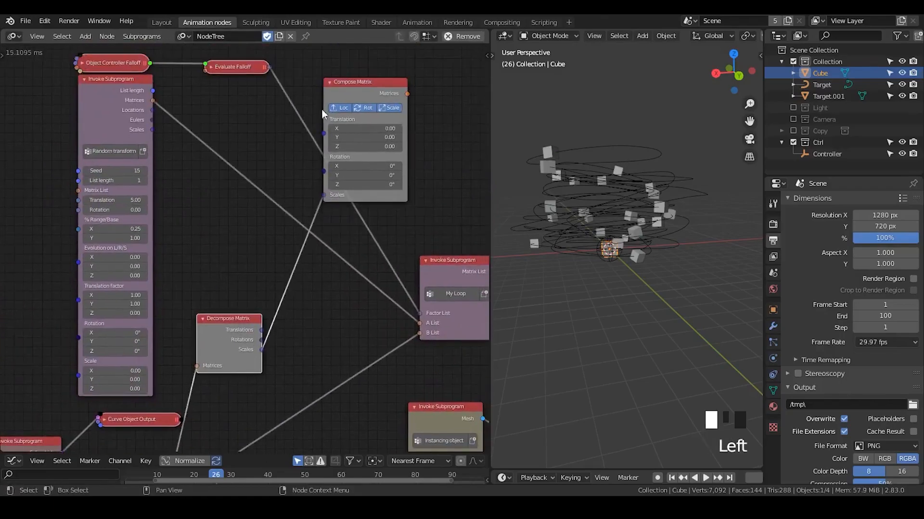
{"action": "left_click", "coordinate": [363, 109]}
{"action": "left_click", "coordinate": [363, 109]}
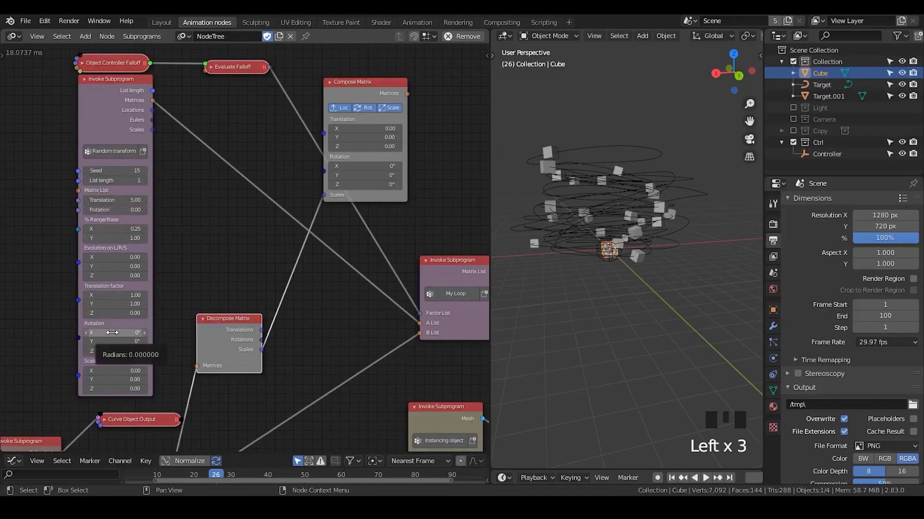
Step: Set the Random transform node's Rotation vector to 0° on X and Y and 360° on Z
{"action": "left_click_drag", "start_coordinate": [113, 332], "coordinate": [113, 341]}
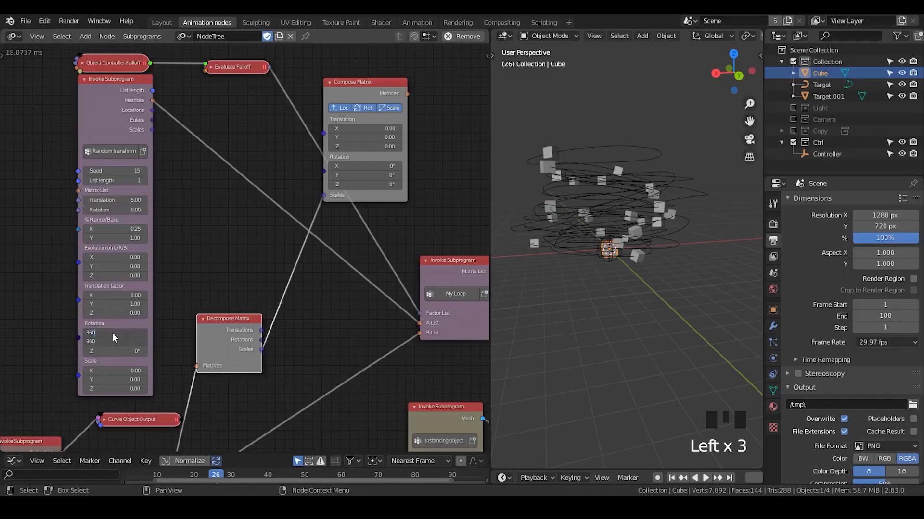
{"action": "key", "text": "Return"}
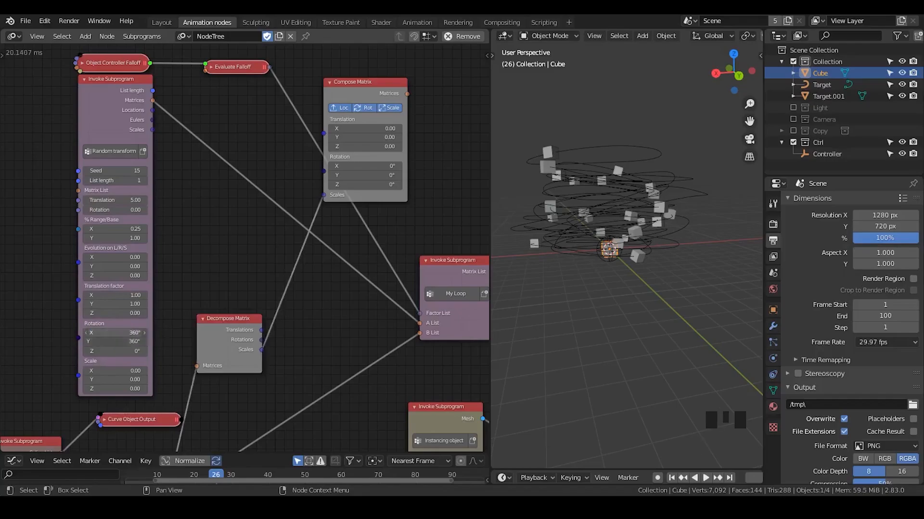
{"action": "double_click", "coordinate": [115, 351]}
{"action": "left_click", "coordinate": [115, 353]}
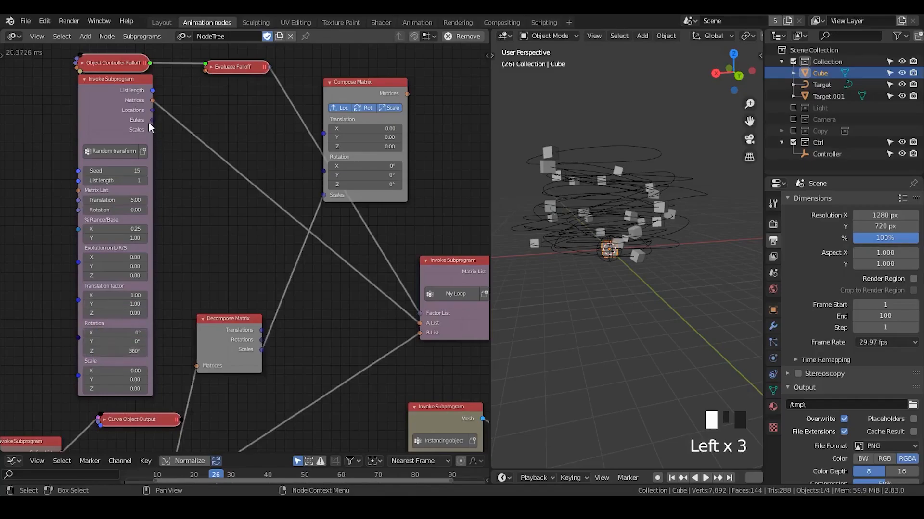
Step: Connect Random transform's Eulers and Locations outputs to Compose Matrix's Rotation and Translation inputs
{"action": "left_click_drag", "start_coordinate": [149, 120], "coordinate": [328, 172]}
{"action": "left_click_drag", "start_coordinate": [361, 94], "coordinate": [353, 121]}
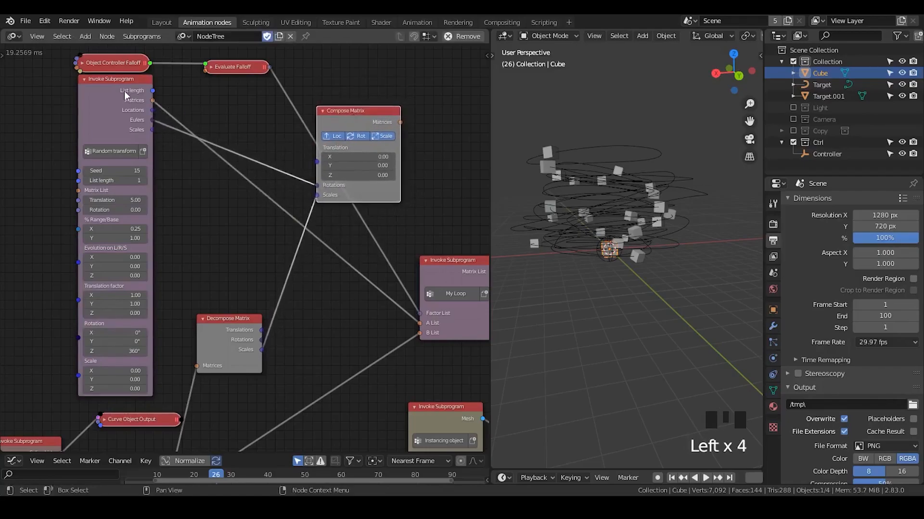
{"action": "left_click_drag", "start_coordinate": [152, 110], "coordinate": [317, 162]}
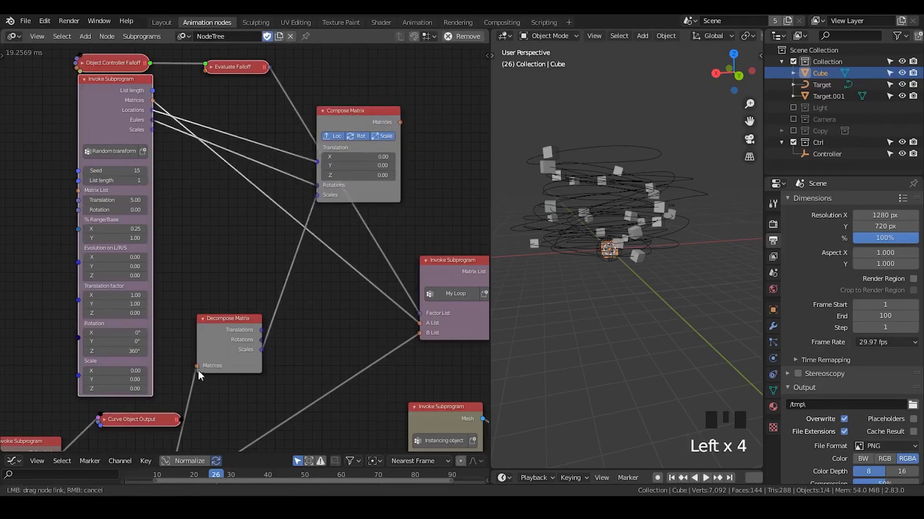
Step: Replace the mixing loop's A List source with Compose Matrix's Matrices output, moving Compose Matrix in front of the loop
{"action": "left_click", "coordinate": [419, 323]}
{"action": "left_click_drag", "start_coordinate": [419, 327], "coordinate": [303, 262]}
{"action": "left_click_drag", "start_coordinate": [364, 260], "coordinate": [423, 323]}
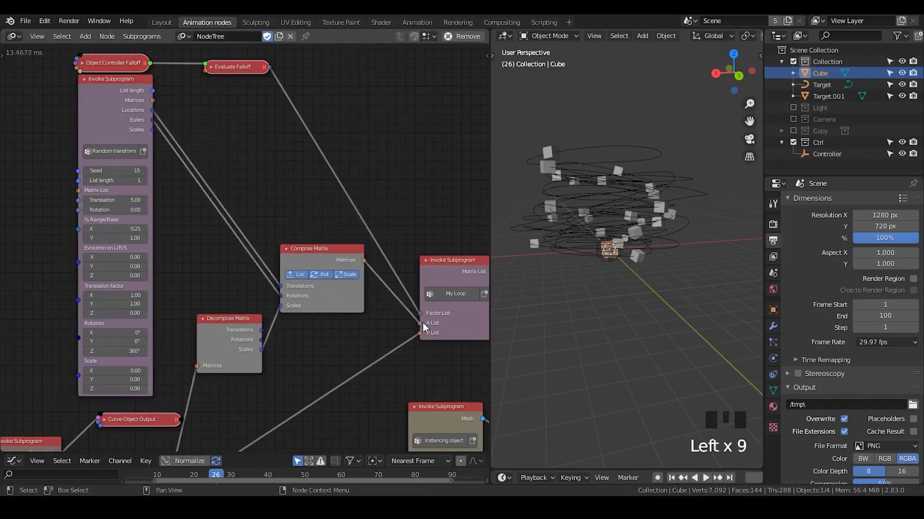
Step: Move the Object Controller Falloff node up and set Random transform's List length to 26
{"action": "middle_click_drag", "start_coordinate": [232, 150], "coordinate": [255, 229]}
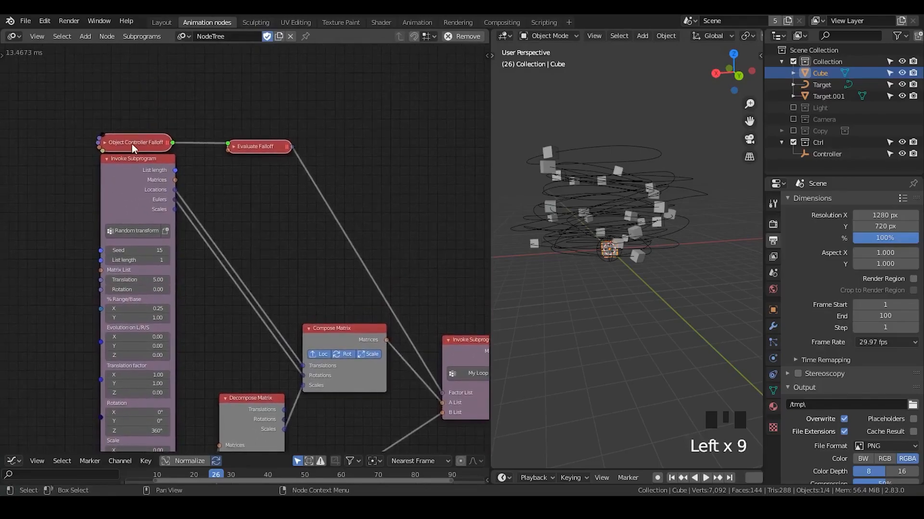
{"action": "left_click_drag", "start_coordinate": [134, 147], "coordinate": [143, 92]}
{"action": "left_click_drag", "start_coordinate": [130, 260], "coordinate": [145, 260]}
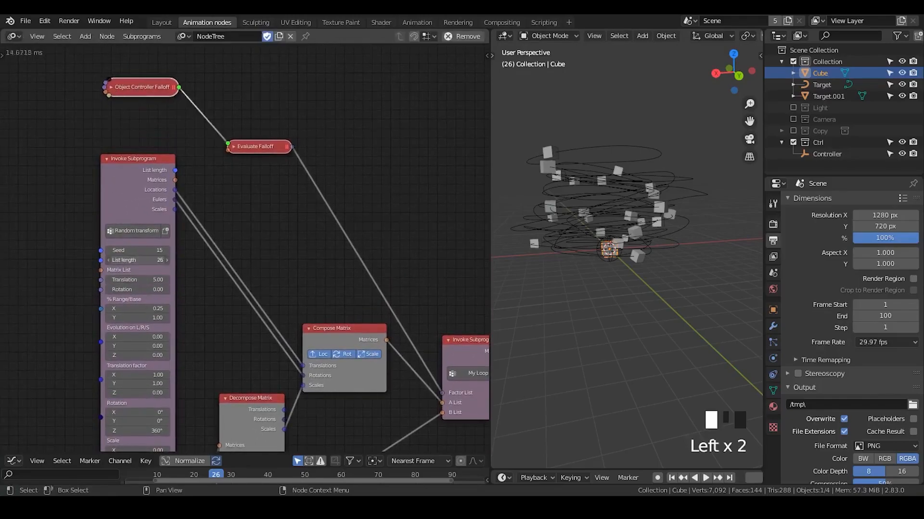
Step: Move the Distribute Matrices node up, closer to the pink My Loop node
{"action": "middle_click_drag", "start_coordinate": [101, 338], "coordinate": [303, 58]}
{"action": "scroll", "coordinate": [252, 168], "scroll_direction": "down", "scroll_amount": 3}
{"action": "middle_click_drag", "start_coordinate": [241, 169], "coordinate": [278, 182]}
{"action": "left_click_drag", "start_coordinate": [150, 271], "coordinate": [209, 229]}
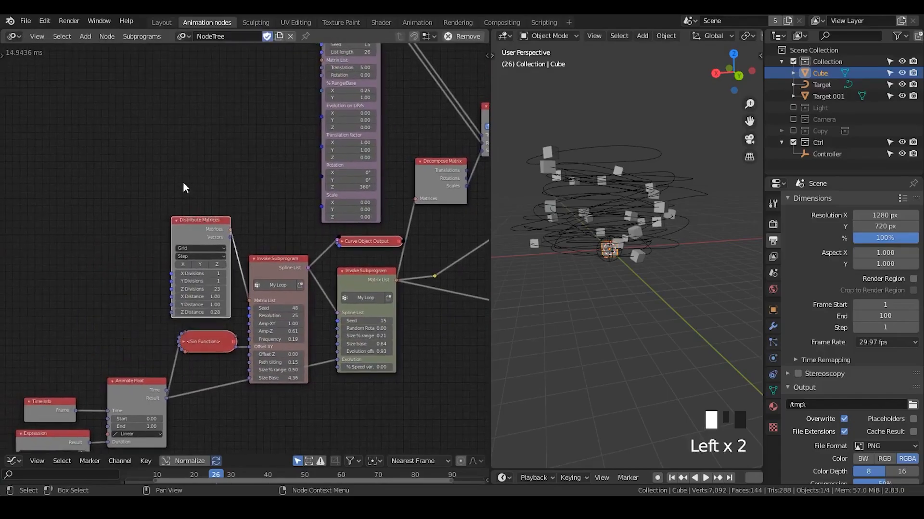
Step: Create an Integer Input node for Distribute Matrices' Z Divisions and connect it to Random transform's List length as well
{"action": "key", "text": "w"}
{"action": "left_click", "coordinate": [108, 235]}
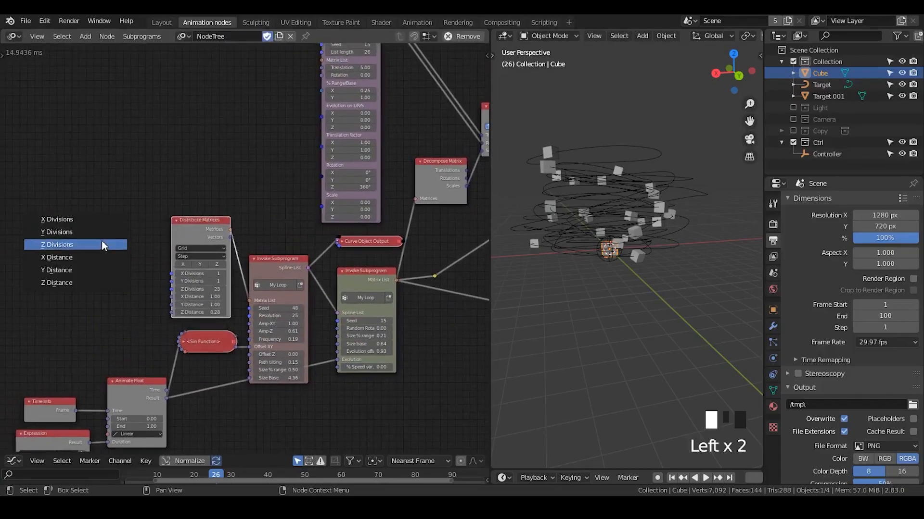
{"action": "left_click", "coordinate": [98, 245]}
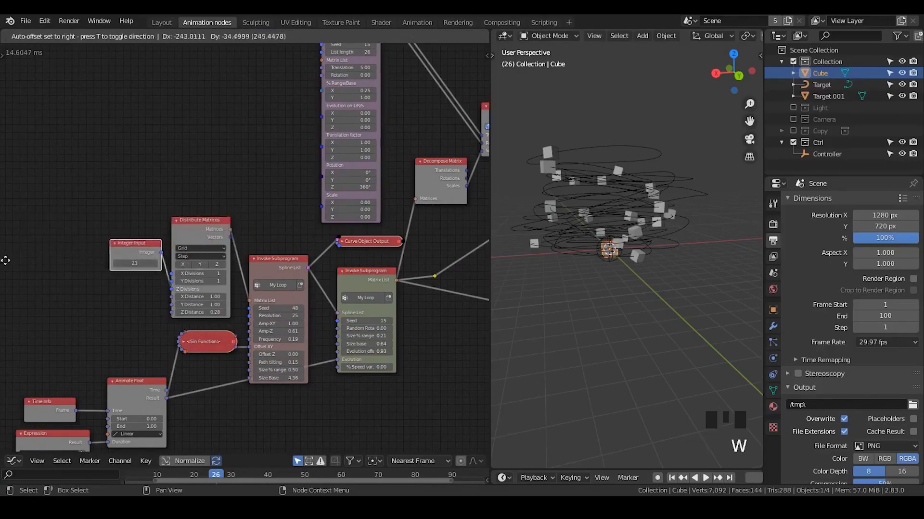
{"action": "middle_click_drag", "start_coordinate": [258, 173], "coordinate": [289, 240]}
{"action": "left_click_drag", "start_coordinate": [164, 327], "coordinate": [323, 144]}
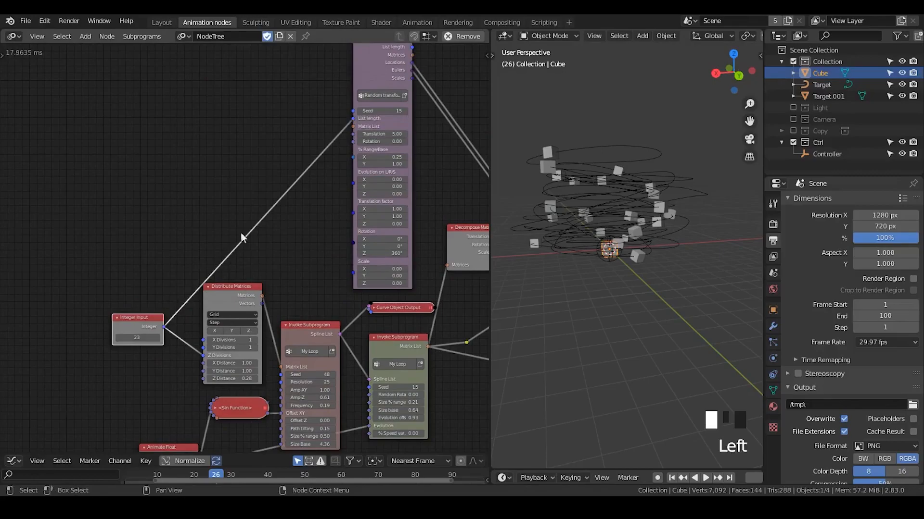
Step: Move the Random transform node ahead of Distribute Matrices and connect its List length output to Z Divisions
{"action": "left_click_drag", "start_coordinate": [351, 76], "coordinate": [43, 142]}
{"action": "left_click_drag", "start_coordinate": [107, 114], "coordinate": [202, 356]}
Step: Delete the Integer Input node
{"action": "left_click", "coordinate": [131, 331]}
{"action": "key", "text": "alt"}
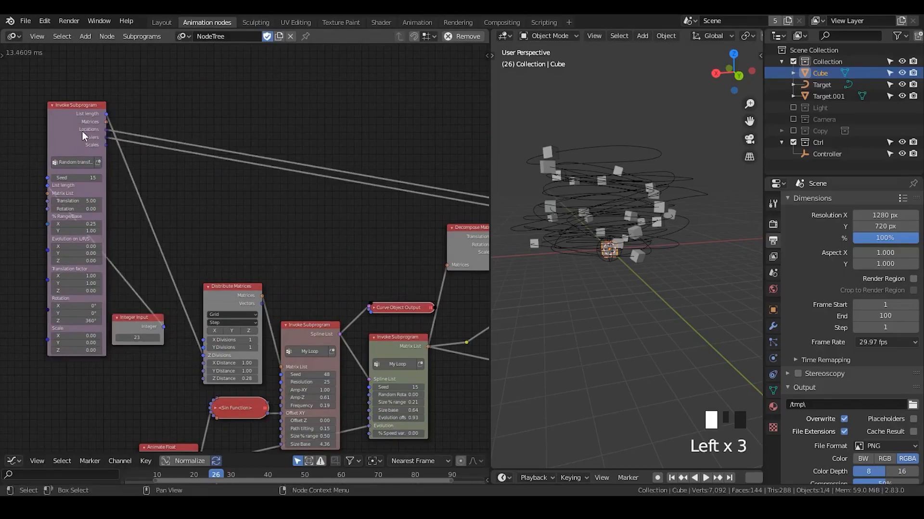
{"action": "key", "text": "x"}
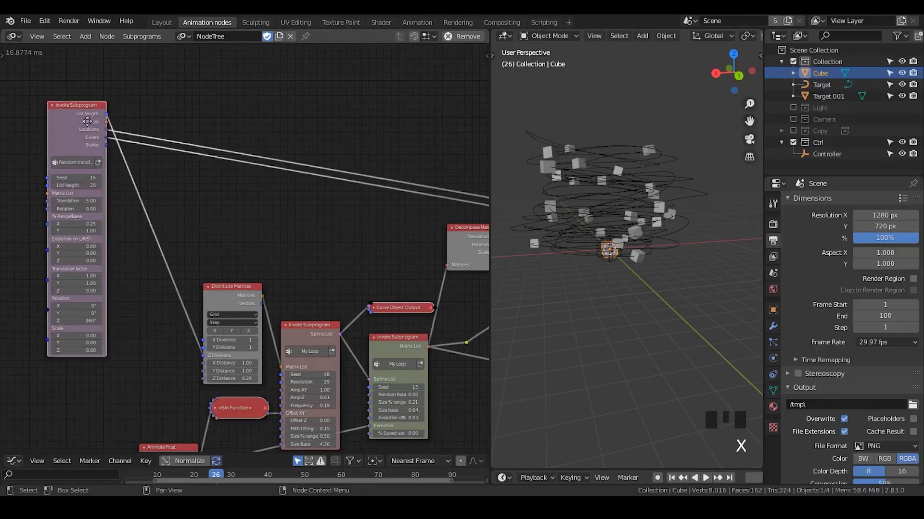
Step: Move the Random transform node closer to Distribute Matrices and save the file
{"action": "left_click_drag", "start_coordinate": [76, 136], "coordinate": [140, 160]}
{"action": "key", "text": "ctrl+s"}
Step: Lower the Compose Matrix and Decompose Matrix nodes toward the green My Loop node to tidy the layout
{"action": "middle_click_drag", "start_coordinate": [249, 240], "coordinate": [239, 212]}
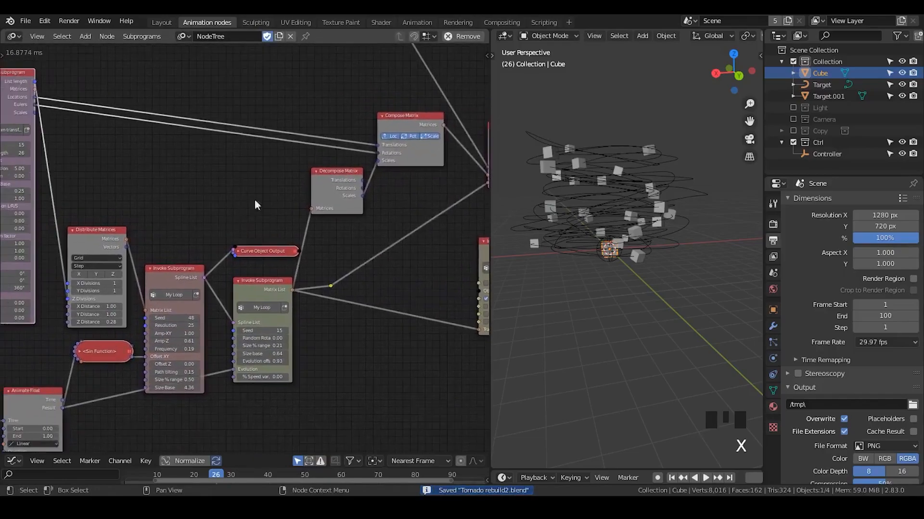
{"action": "left_click_drag", "start_coordinate": [405, 131], "coordinate": [408, 170]}
{"action": "left_click_drag", "start_coordinate": [337, 183], "coordinate": [340, 201]}
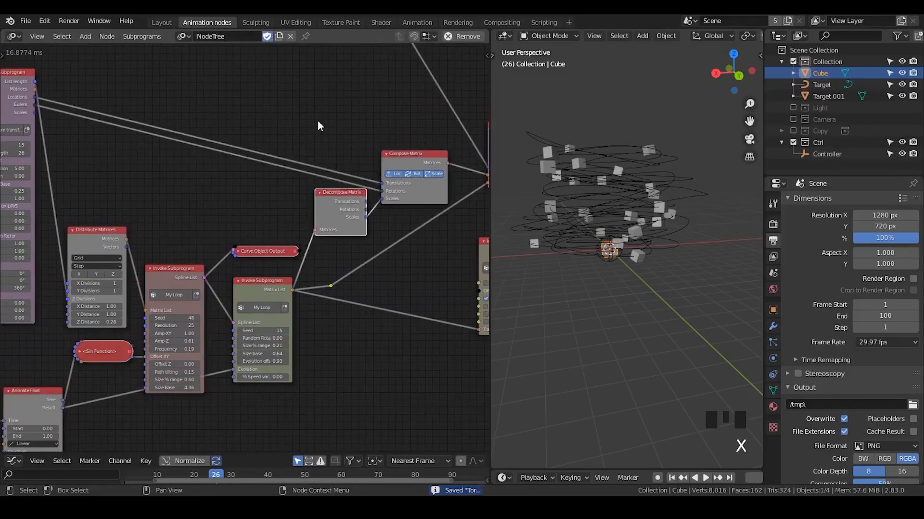
Step: Arrange and expand the Object Controller Falloff and Evaluate Falloff nodes, and connect the Random transform node's Matrices output to Evaluate Falloff
{"action": "middle_click_drag", "start_coordinate": [319, 124], "coordinate": [311, 283]}
{"action": "left_click_drag", "start_coordinate": [251, 98], "coordinate": [222, 207]}
{"action": "left_click_drag", "start_coordinate": [336, 137], "coordinate": [331, 224]}
{"action": "left_click", "coordinate": [313, 241]}
{"action": "left_click", "coordinate": [190, 199]}
{"action": "left_click_drag", "start_coordinate": [204, 203], "coordinate": [205, 195]}
{"action": "middle_click_drag", "start_coordinate": [174, 252], "coordinate": [204, 193]}
{"action": "left_click_drag", "start_coordinate": [58, 193], "coordinate": [342, 200]}
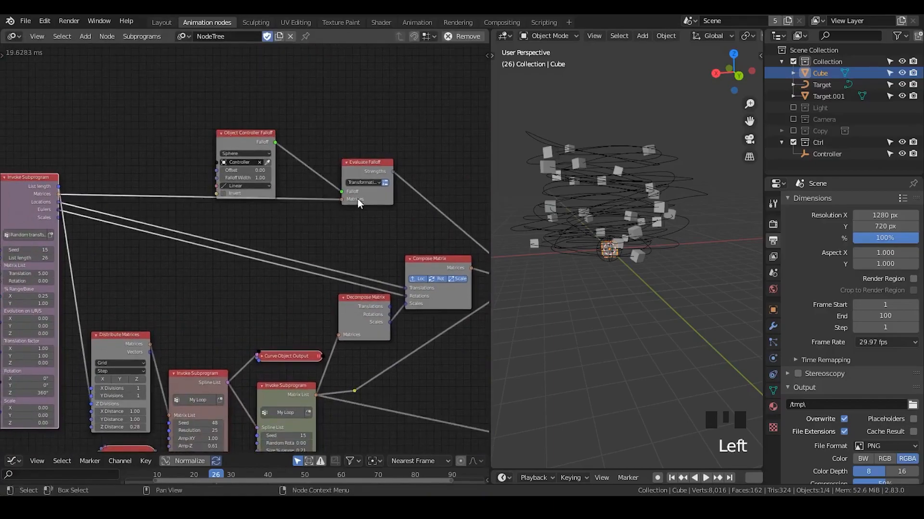
Step: Select the Controller object and attach a Viewer node to the Strengths output of Evaluate Falloff
{"action": "left_click", "coordinate": [826, 154]}
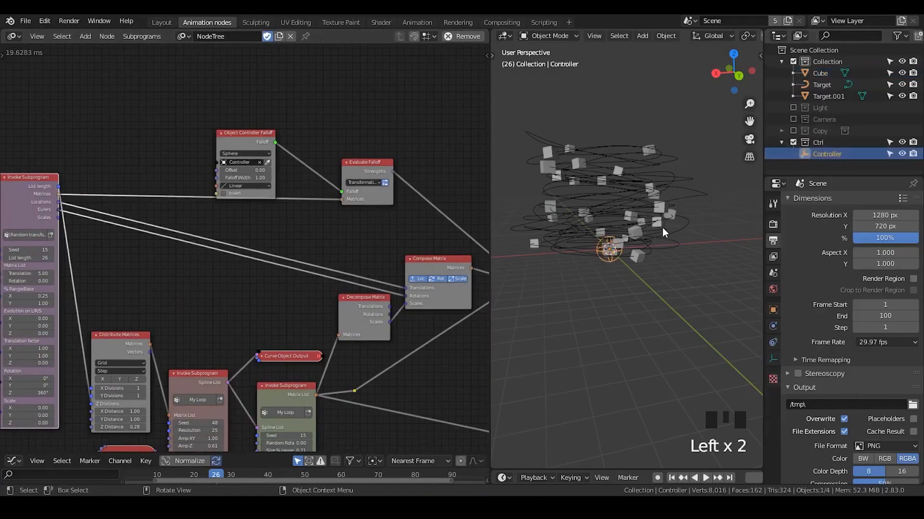
{"action": "middle_click_drag", "start_coordinate": [662, 227], "coordinate": [648, 242]}
{"action": "left_click_drag", "start_coordinate": [237, 140], "coordinate": [234, 119]}
{"action": "scroll", "coordinate": [241, 187], "scroll_direction": "up", "scroll_amount": 3}
{"action": "middle_click_drag", "start_coordinate": [247, 213], "coordinate": [109, 191]}
{"action": "left_click_drag", "start_coordinate": [311, 122], "coordinate": [257, 123]}
{"action": "key", "text": "w"}
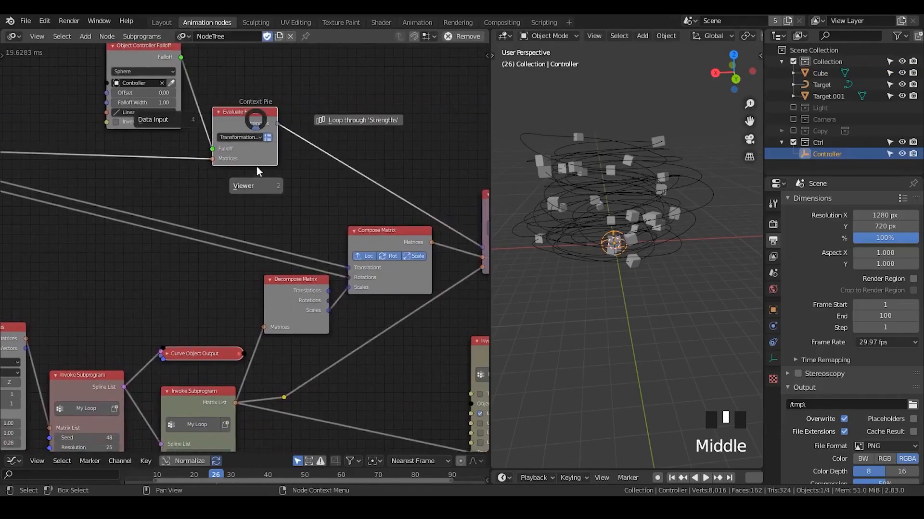
{"action": "left_click", "coordinate": [257, 186]}
{"action": "left_click", "coordinate": [323, 154]}
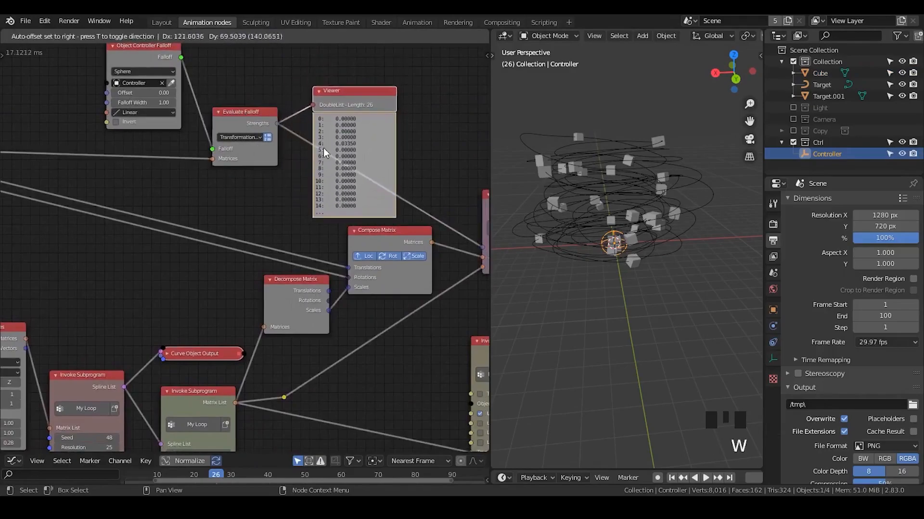
Step: Set the Random transform node's Translation to 0
{"action": "scroll", "coordinate": [635, 264], "scroll_direction": "down", "scroll_amount": 1}
{"action": "middle_click_drag", "start_coordinate": [380, 218], "coordinate": [265, 184]}
{"action": "middle_click_drag", "start_coordinate": [343, 232], "coordinate": [405, 197]}
{"action": "middle_click_drag", "start_coordinate": [20, 234], "coordinate": [311, 235]}
{"action": "left_click", "coordinate": [121, 181]}
{"action": "left_click", "coordinate": [121, 180]}
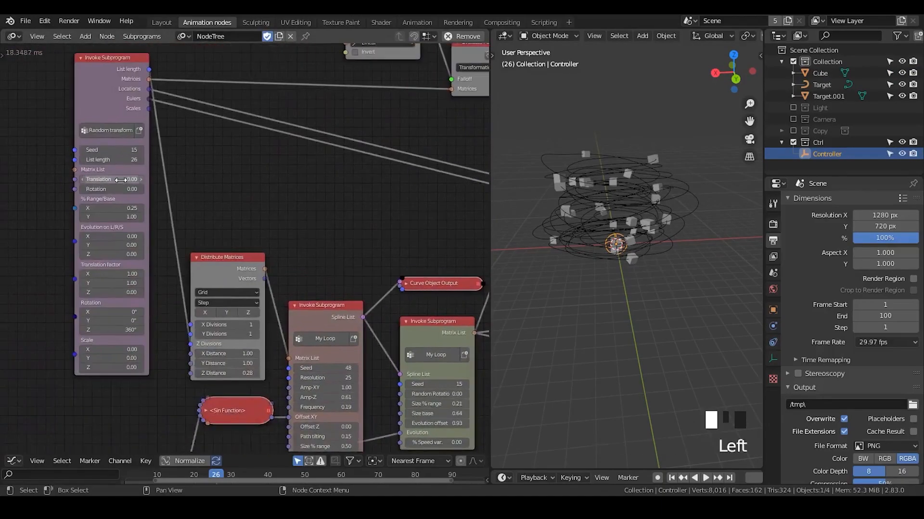
Step: Connect the purple mixing My Loop node's Matrix List output to the Instancing object node's Transformations input
{"action": "middle_click_drag", "start_coordinate": [384, 220], "coordinate": [222, 200]}
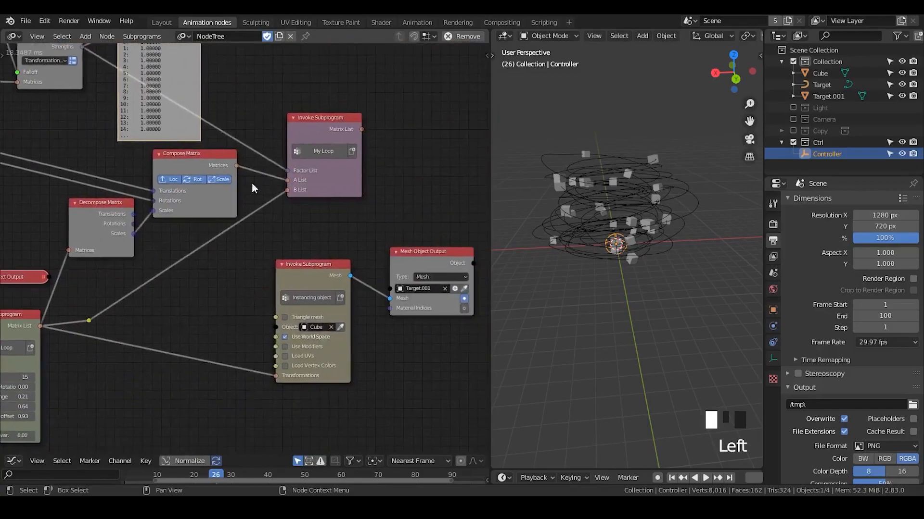
{"action": "left_click_drag", "start_coordinate": [361, 130], "coordinate": [281, 378]}
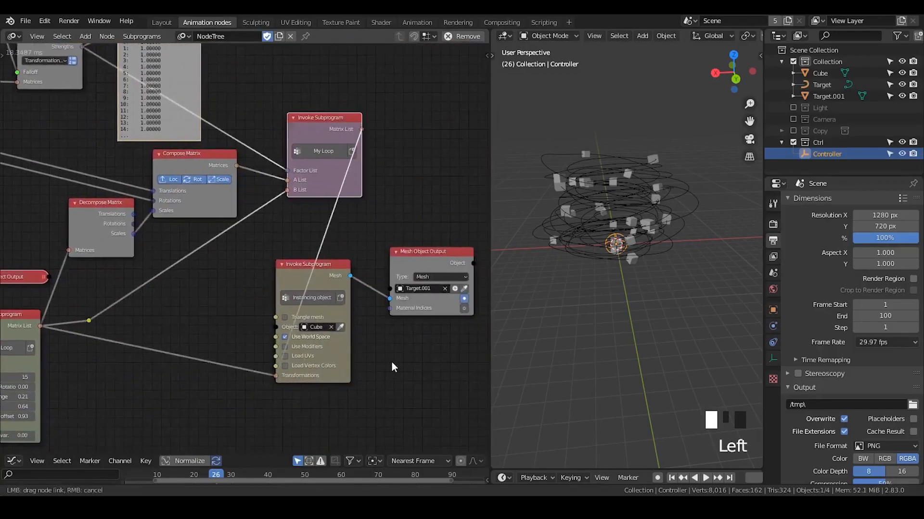
{"action": "middle_click_drag", "start_coordinate": [391, 361], "coordinate": [256, 326]}
Step: Shift the Mesh Object Output and Instancing object nodes further along the chain, and lower the mixing My Loop and Compose Matrix nodes
{"action": "left_click_drag", "start_coordinate": [294, 216], "coordinate": [427, 148]}
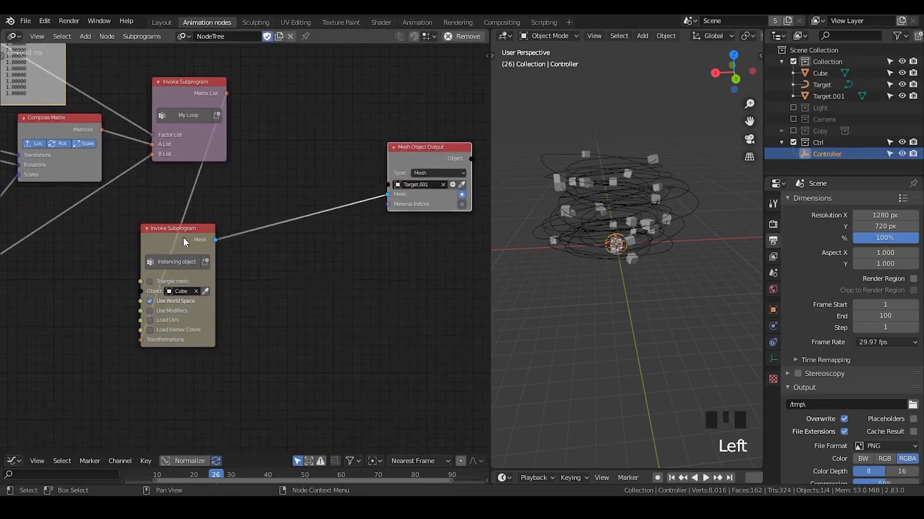
{"action": "left_click_drag", "start_coordinate": [188, 241], "coordinate": [327, 162]}
{"action": "left_click_drag", "start_coordinate": [171, 94], "coordinate": [174, 160]}
{"action": "left_click_drag", "start_coordinate": [72, 129], "coordinate": [68, 180]}
{"action": "middle_click_drag", "start_coordinate": [47, 158], "coordinate": [198, 201]}
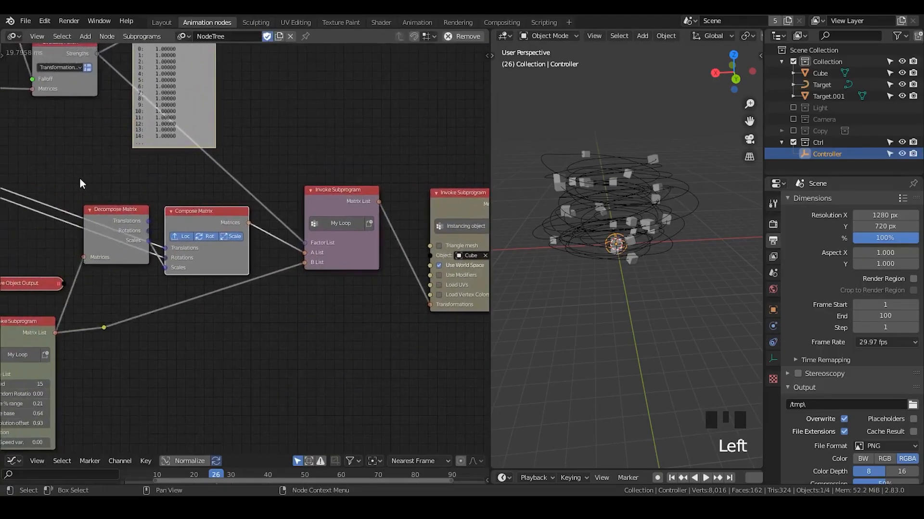
{"action": "middle_click_drag", "start_coordinate": [87, 184], "coordinate": [239, 229]}
{"action": "key", "text": "s"}
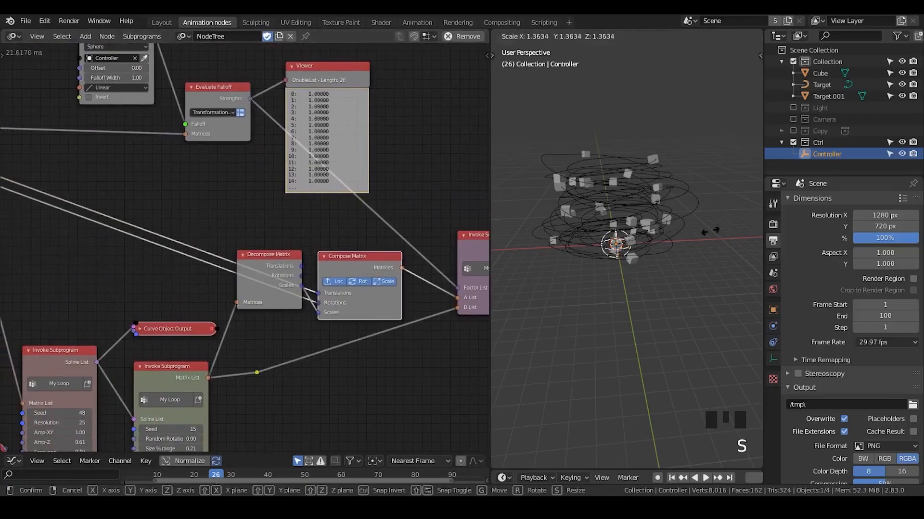
{"action": "key", "text": "Escape"}
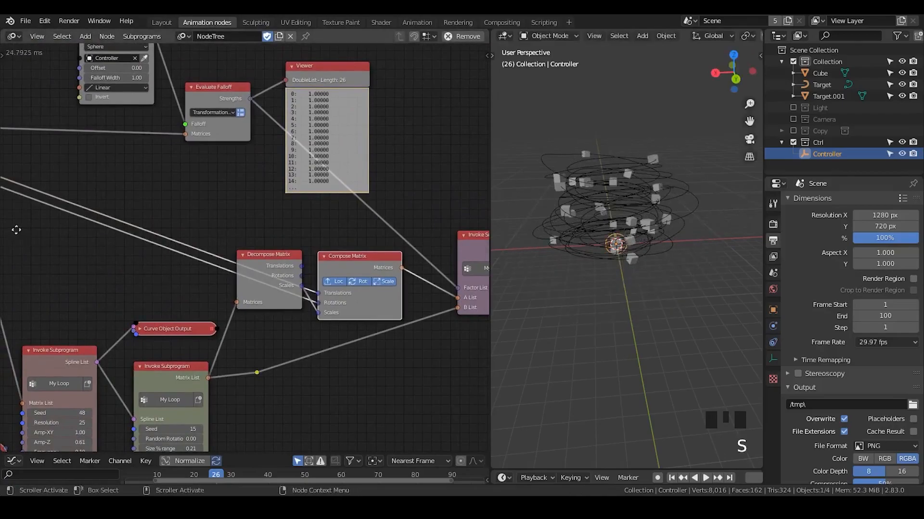
Step: Set the Random transform node's Translation to 15.60 and inspect the spread of the cubes
{"action": "middle_click_drag", "start_coordinate": [14, 231], "coordinate": [133, 162]}
{"action": "left_click_drag", "start_coordinate": [81, 181], "coordinate": [190, 189]}
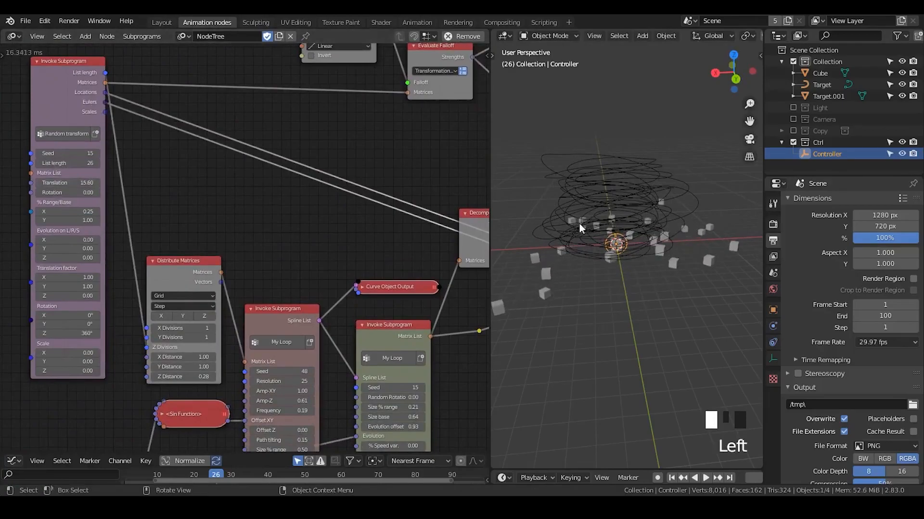
{"action": "scroll", "coordinate": [579, 224], "scroll_direction": "down", "scroll_amount": 3}
{"action": "middle_click_drag", "start_coordinate": [582, 226], "coordinate": [621, 270]}
{"action": "scroll", "coordinate": [608, 254], "scroll_direction": "up", "scroll_amount": 5}
{"action": "scroll", "coordinate": [586, 260], "scroll_direction": "up", "scroll_amount": 2}
{"action": "scroll", "coordinate": [586, 261], "scroll_direction": "down", "scroll_amount": 3}
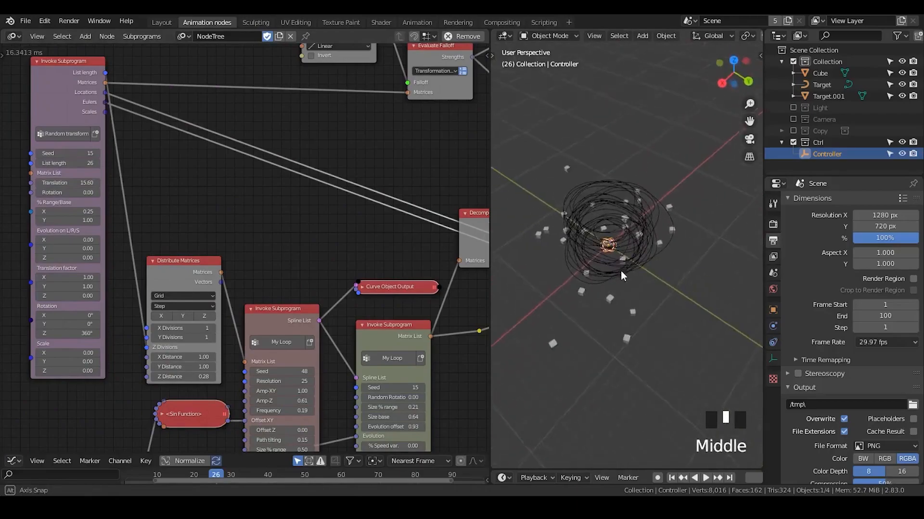
Step: Collapse the Decompose Matrix node and place it between the green My Loop and Compose Matrix nodes
{"action": "middle_click_drag", "start_coordinate": [126, 168], "coordinate": [212, 176]}
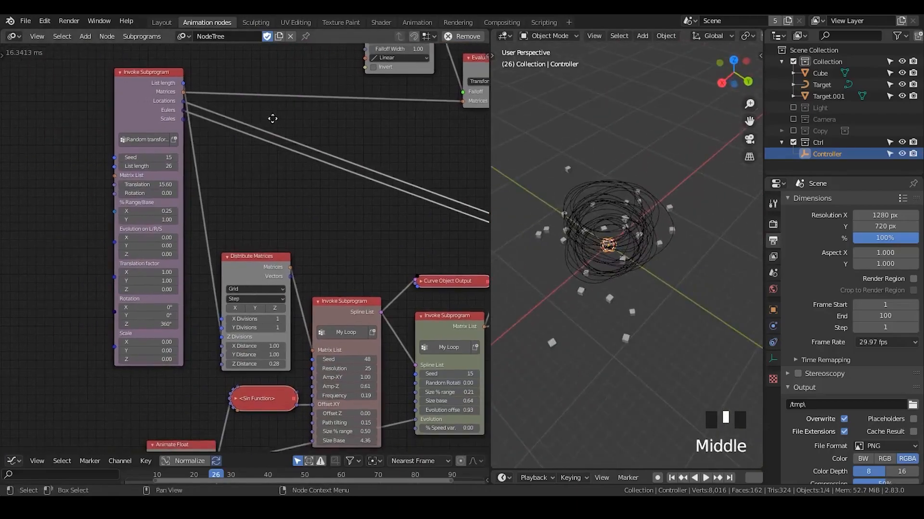
{"action": "middle_click_drag", "start_coordinate": [272, 118], "coordinate": [165, 107]}
{"action": "left_click", "coordinate": [410, 203]}
{"action": "left_click_drag", "start_coordinate": [425, 207], "coordinate": [418, 254]}
{"action": "middle_click_drag", "start_coordinate": [634, 262], "coordinate": [539, 250]}
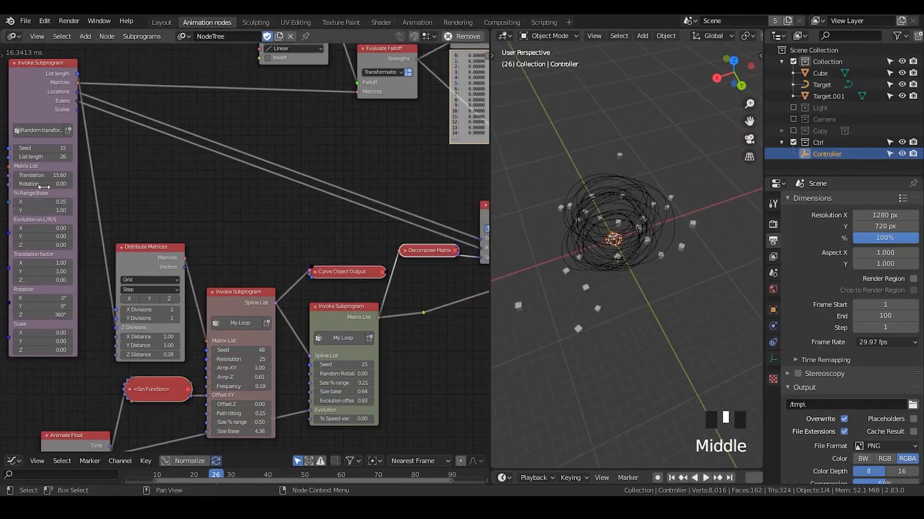
Step: Set the Random transform node's List length to 64 and hide the Target curve in the viewport
{"action": "left_click_drag", "start_coordinate": [33, 157], "coordinate": [62, 156]}
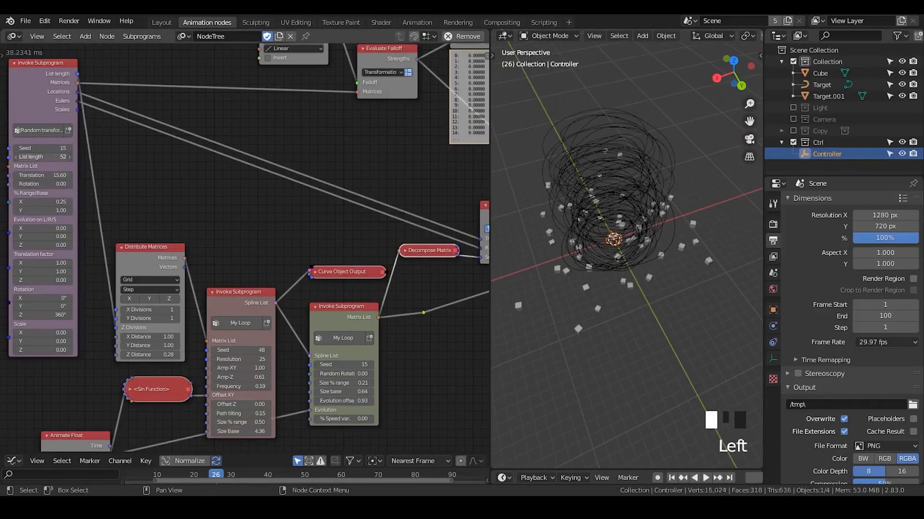
{"action": "left_click", "coordinate": [902, 84]}
{"action": "middle_click_drag", "start_coordinate": [615, 255], "coordinate": [577, 238]}
Step: Add a Close Packing node between the Random transform and Compose Matrix nodes
{"action": "middle_click_drag", "start_coordinate": [217, 176], "coordinate": [291, 196]}
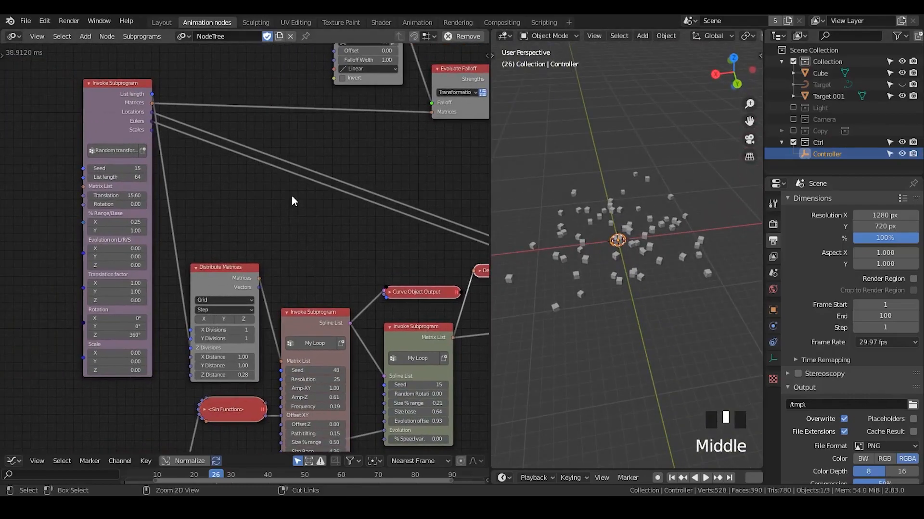
{"action": "key", "text": "ctrl+a"}
{"action": "type", "text": "close pa"}
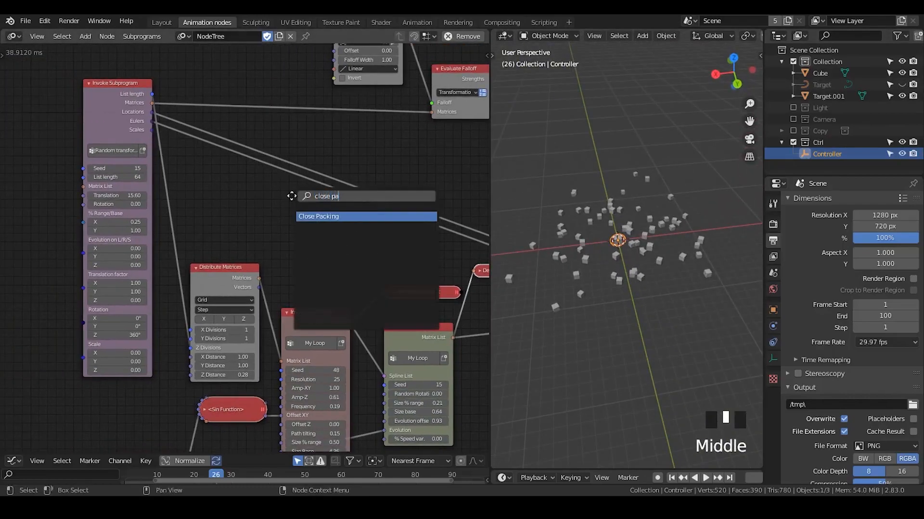
{"action": "key", "text": "Return"}
{"action": "left_click", "coordinate": [237, 188]}
{"action": "scroll", "coordinate": [237, 187], "scroll_direction": "up", "scroll_amount": 2}
Step: Feed the Random transform Locations into Close Packing and set its mode to Sphere Packing using Relaxation
{"action": "left_click_drag", "start_coordinate": [128, 77], "coordinate": [267, 173]}
{"action": "left_click", "coordinate": [273, 201]}
{"action": "left_click", "coordinate": [276, 223]}
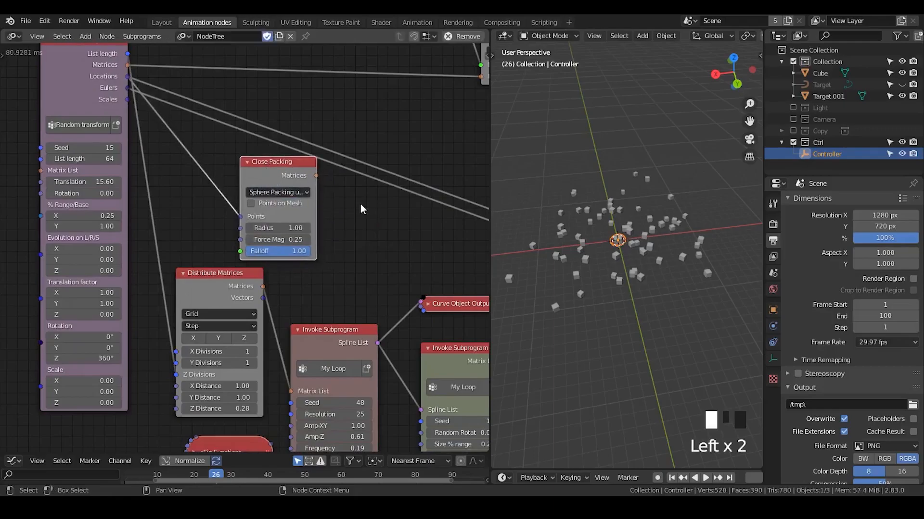
{"action": "scroll", "coordinate": [360, 204], "scroll_direction": "up", "scroll_amount": 1}
{"action": "scroll", "coordinate": [360, 204], "scroll_direction": "down", "scroll_amount": 3}
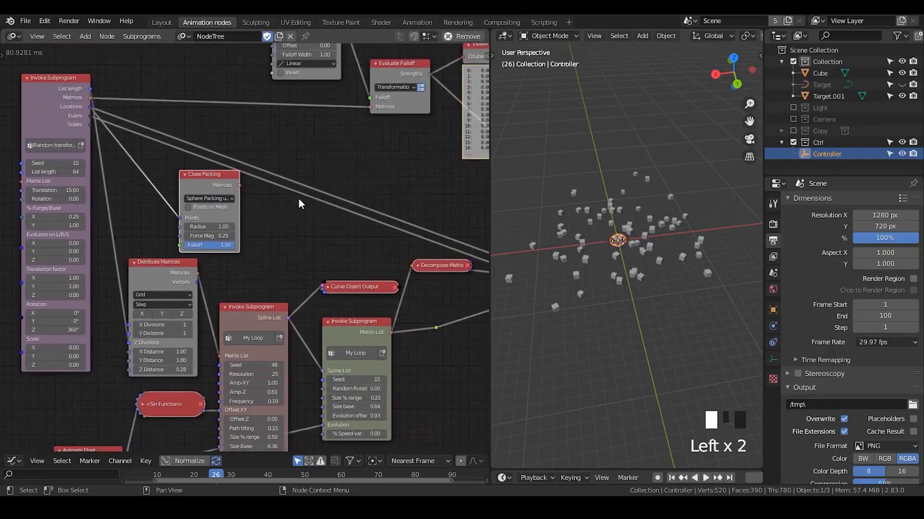
Step: Move Close Packing beside the Random transform node and make its Vectors and Radii outputs visible in the socket settings
{"action": "middle_click_drag", "start_coordinate": [299, 200], "coordinate": [260, 209]}
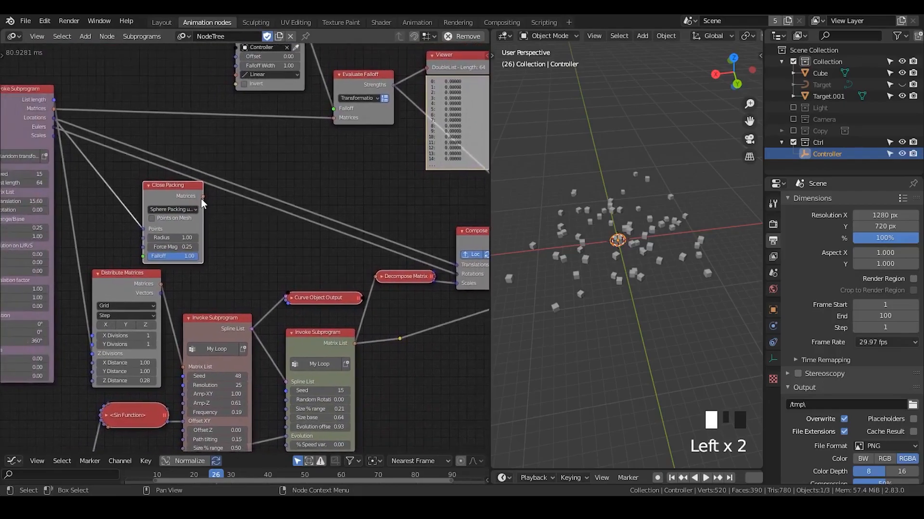
{"action": "left_click_drag", "start_coordinate": [161, 191], "coordinate": [108, 178]}
{"action": "key", "text": "u"}
{"action": "left_click", "coordinate": [144, 197]}
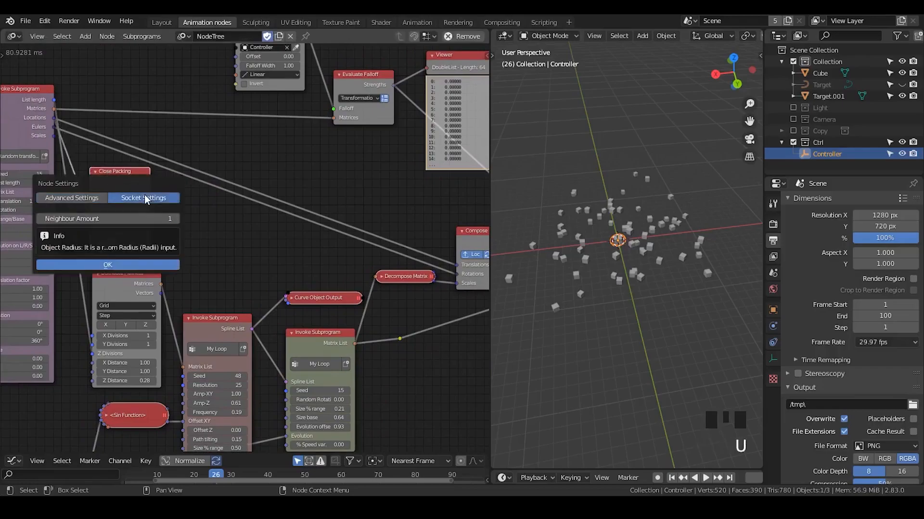
{"action": "left_click", "coordinate": [167, 245]}
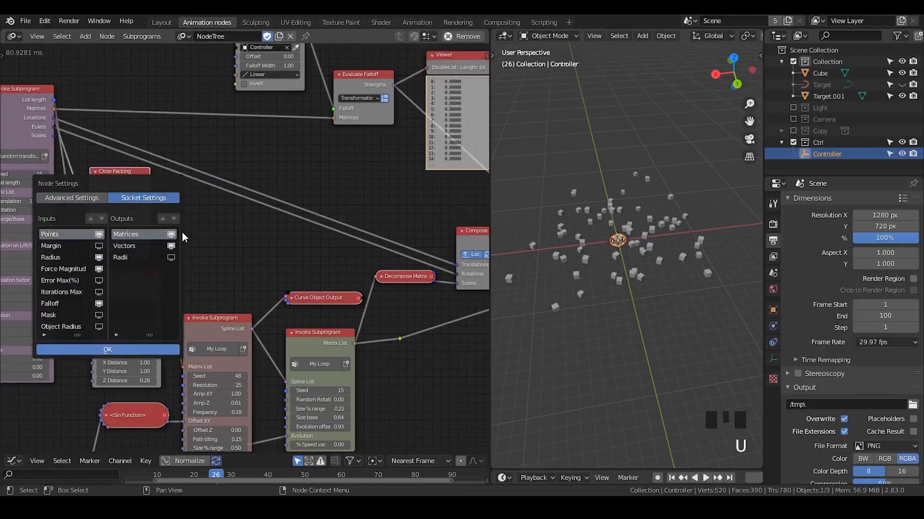
{"action": "left_click", "coordinate": [167, 253]}
{"action": "left_click", "coordinate": [146, 350]}
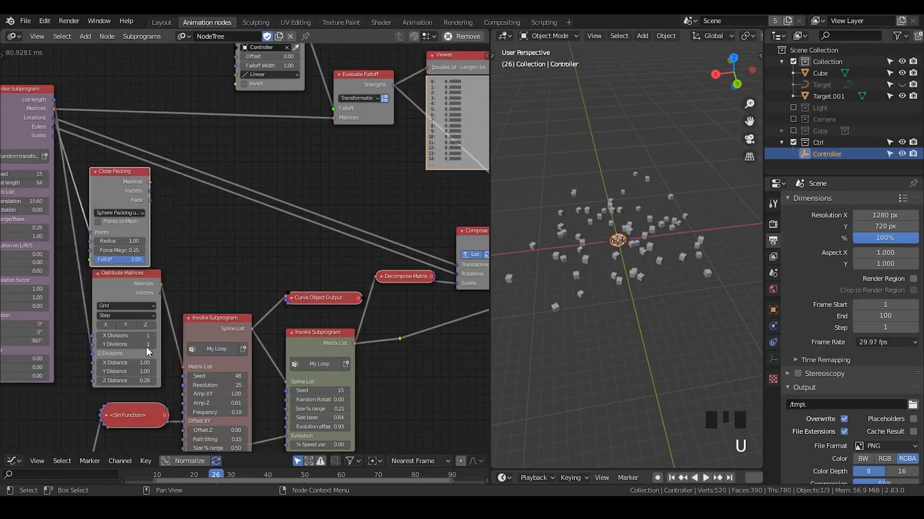
Step: Connect Close Packing's Vectors to Compose Matrix Translations and its Matrices to Evaluate Falloff, then raise the node to tidy the links
{"action": "left_click_drag", "start_coordinate": [165, 181], "coordinate": [457, 265]}
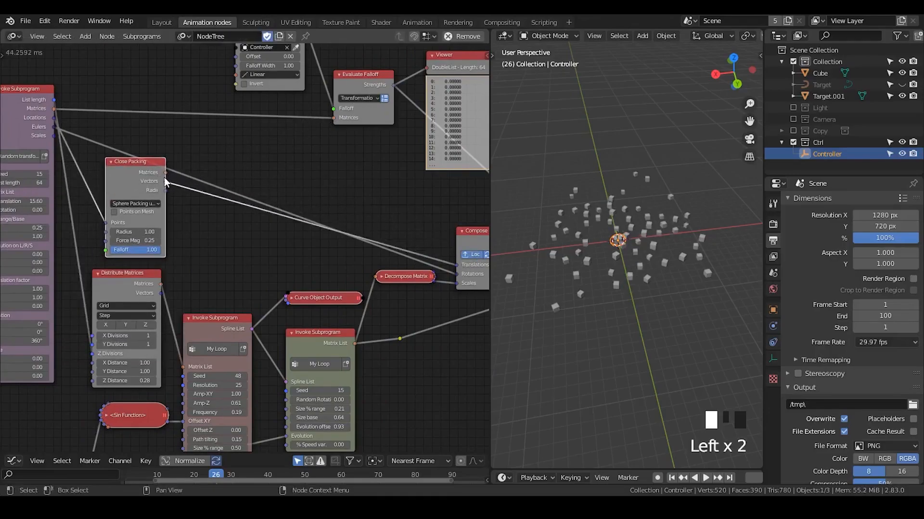
{"action": "left_click_drag", "start_coordinate": [166, 173], "coordinate": [337, 120]}
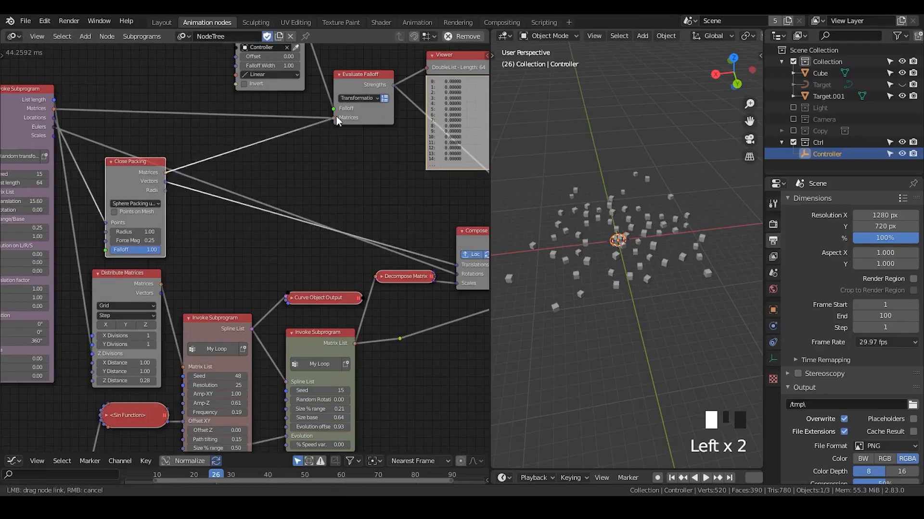
{"action": "left_click_drag", "start_coordinate": [115, 171], "coordinate": [154, 120]}
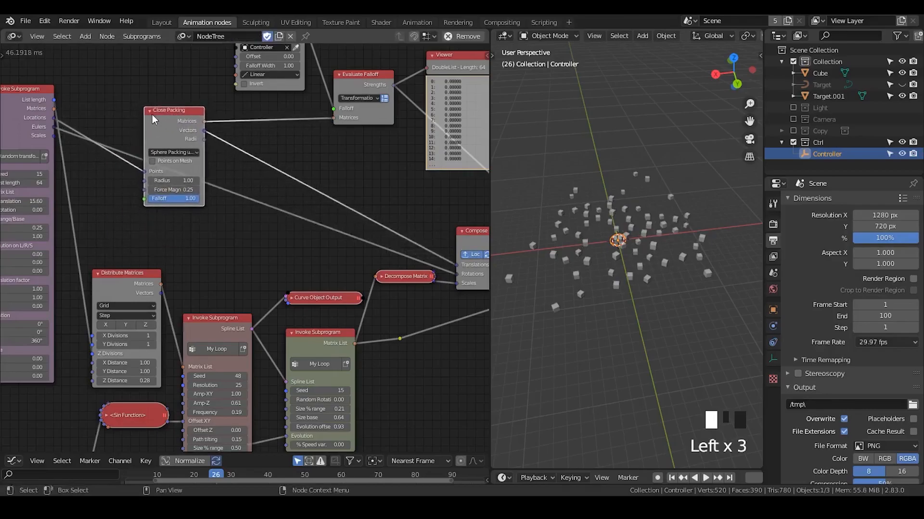
Step: Try a Close Packing Radius of 1.03 while viewing the cubes from above
{"action": "scroll", "coordinate": [175, 201], "scroll_direction": "up", "scroll_amount": 1}
{"action": "middle_click_drag", "start_coordinate": [162, 215], "coordinate": [245, 203]}
{"action": "middle_click_drag", "start_coordinate": [623, 294], "coordinate": [635, 306]}
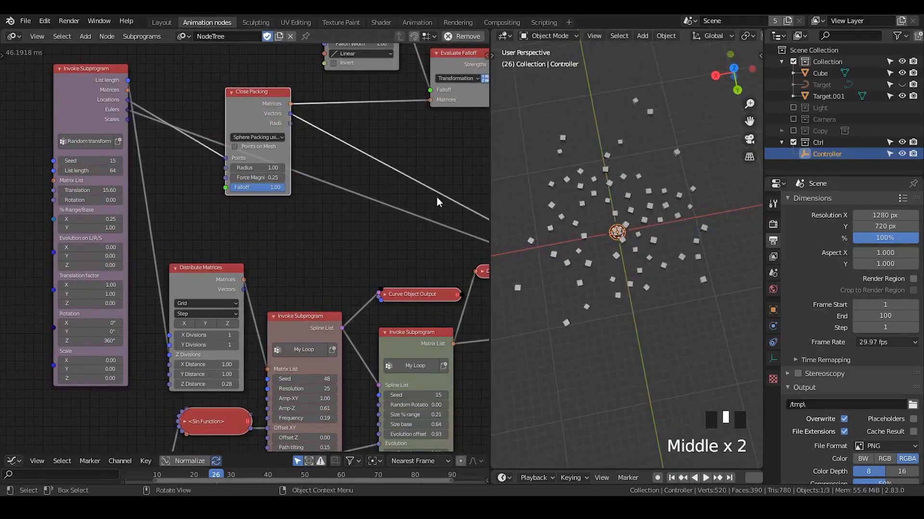
{"action": "mouse_move", "coordinate": [255, 168]}
{"action": "left_mouse_down"}
{"action": "mouse_move", "coordinate": [276, 167]}
{"action": "mouse_move", "coordinate": [262, 169]}
{"action": "left_mouse_up"}
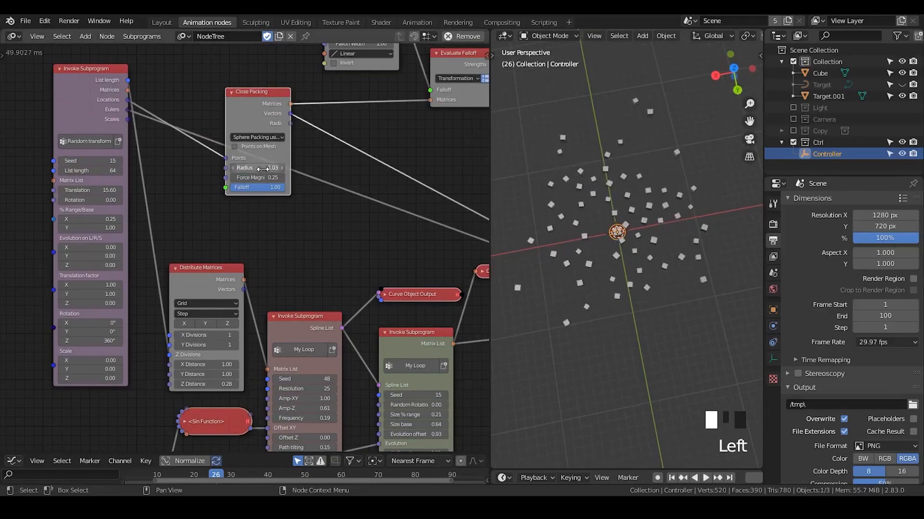
{"action": "left_click", "coordinate": [299, 177]}
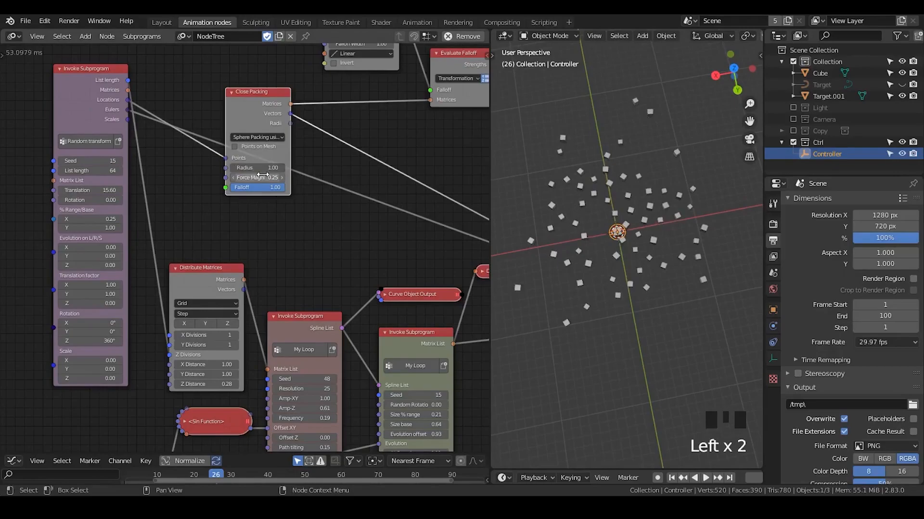
Step: Widen the Close Packing node slightly, play the animation briefly from the start, and return to frame 1
{"action": "left_click_drag", "start_coordinate": [226, 139], "coordinate": [217, 140]}
{"action": "middle_click_drag", "start_coordinate": [621, 287], "coordinate": [613, 256]}
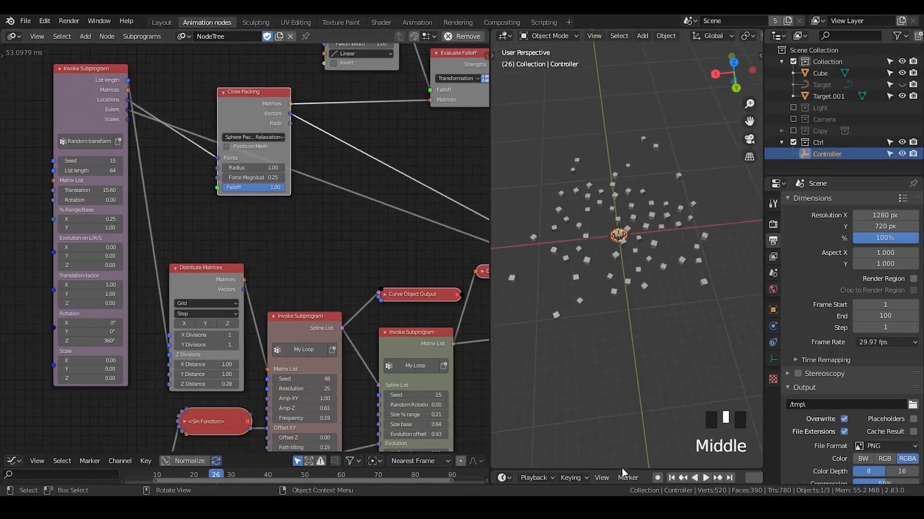
{"action": "left_click", "coordinate": [671, 477]}
{"action": "left_click", "coordinate": [706, 478]}
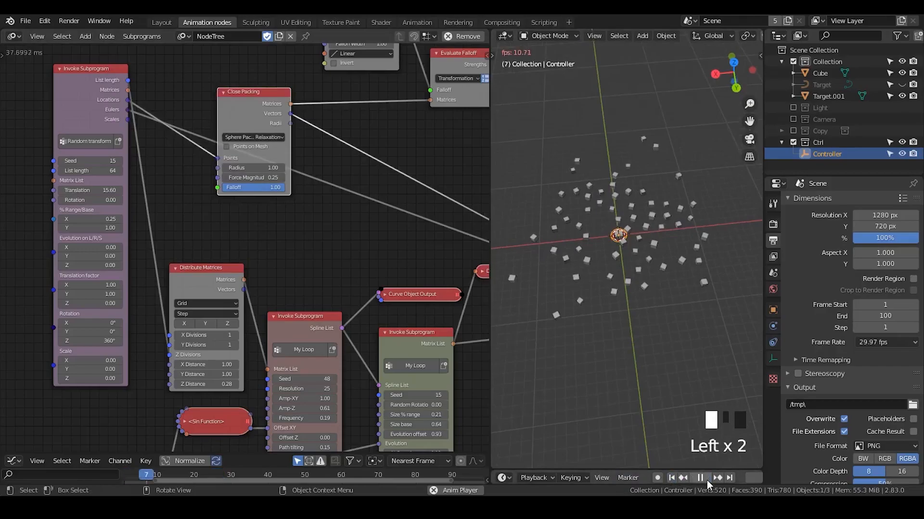
{"action": "left_click", "coordinate": [706, 479]}
{"action": "left_click", "coordinate": [671, 478]}
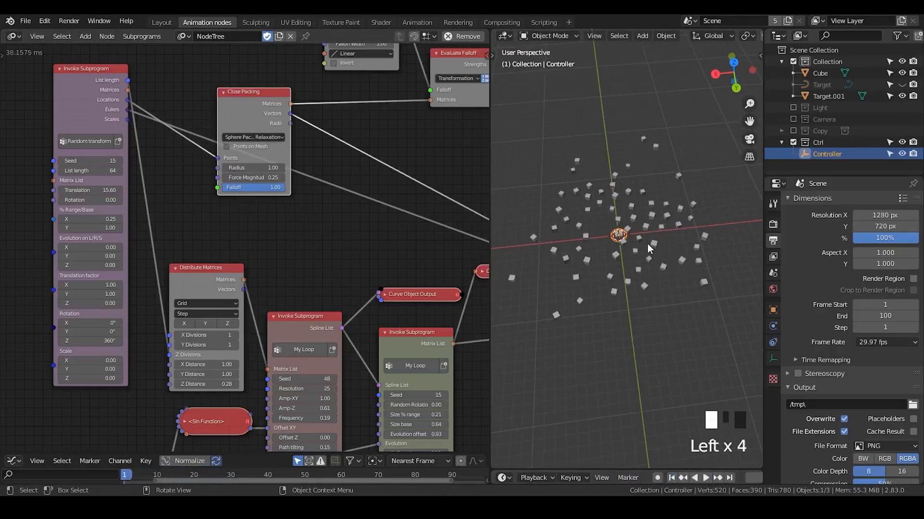
Step: Save the file, then collapse the Close Packing node and reposition it beside the Random transform node
{"action": "middle_click_drag", "start_coordinate": [410, 243], "coordinate": [286, 214]}
{"action": "scroll", "coordinate": [278, 245], "scroll_direction": "down", "scroll_amount": 5}
{"action": "key", "text": "ctrl+s"}
{"action": "left_click", "coordinate": [152, 114]}
{"action": "left_click_drag", "start_coordinate": [168, 116], "coordinate": [204, 146]}
{"action": "scroll", "coordinate": [238, 237], "scroll_direction": "up", "scroll_amount": 6}
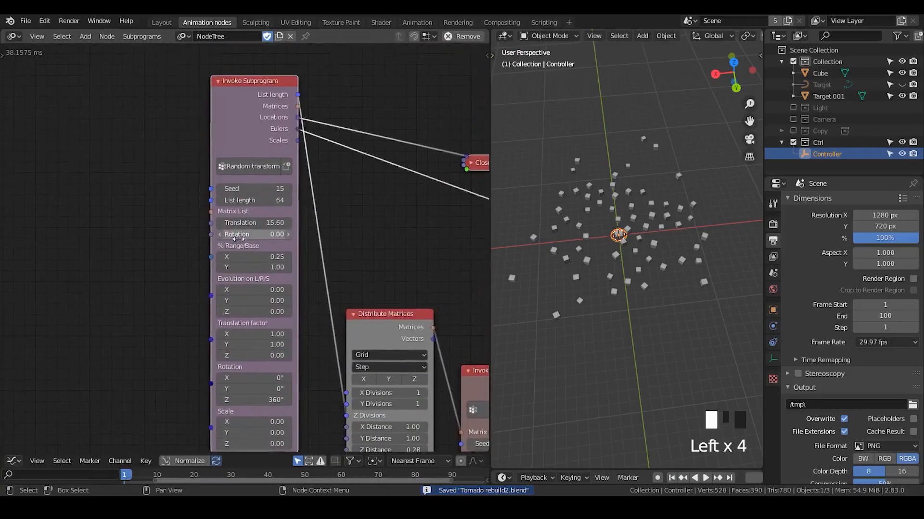
{"action": "middle_click_drag", "start_coordinate": [238, 238], "coordinate": [238, 243]}
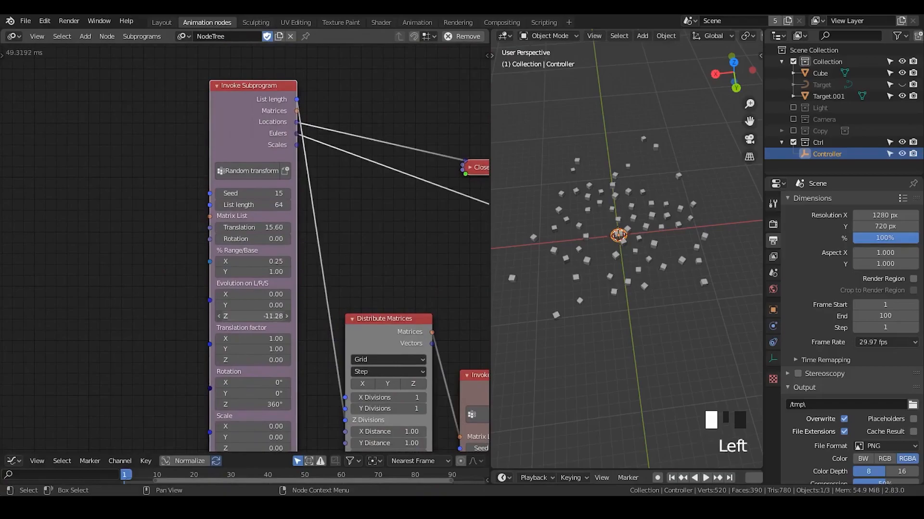
Step: Set the Z evolution of the Random transform node to 0
{"action": "type", "text": "0"}
{"action": "key", "text": "Return"}
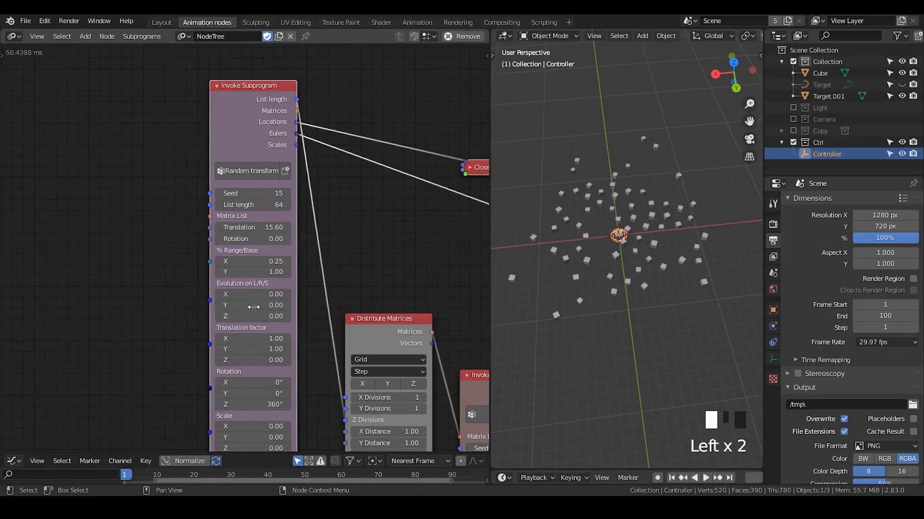
Step: Collapse the Distribute Matrices node and reposition it and the Random transform node to tidy the tree
{"action": "left_click", "coordinate": [216, 87]}
{"action": "left_click_drag", "start_coordinate": [277, 67], "coordinate": [268, 244]}
{"action": "middle_click_drag", "start_coordinate": [268, 244], "coordinate": [57, 212]}
{"action": "left_click_drag", "start_coordinate": [284, 137], "coordinate": [295, 188]}
{"action": "middle_click_drag", "start_coordinate": [260, 243], "coordinate": [329, 185]}
{"action": "left_click", "coordinate": [240, 198]}
{"action": "left_click_drag", "start_coordinate": [257, 199], "coordinate": [277, 313]}
{"action": "left_click_drag", "start_coordinate": [106, 155], "coordinate": [146, 45]}
{"action": "key", "text": "h"}
Step: Hide the Scale, % Range/Base and Evolution on L/R/S input sockets of the Random transform node
{"action": "key", "text": "u"}
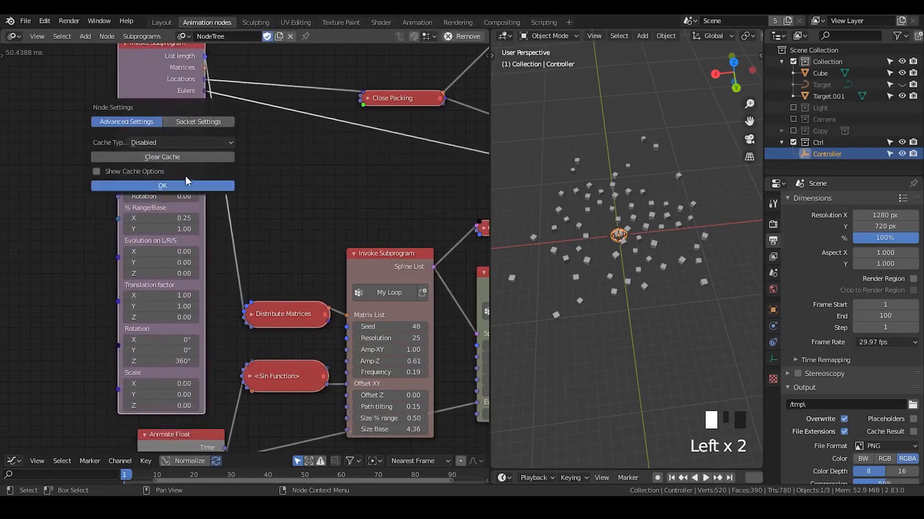
{"action": "left_click", "coordinate": [180, 121]}
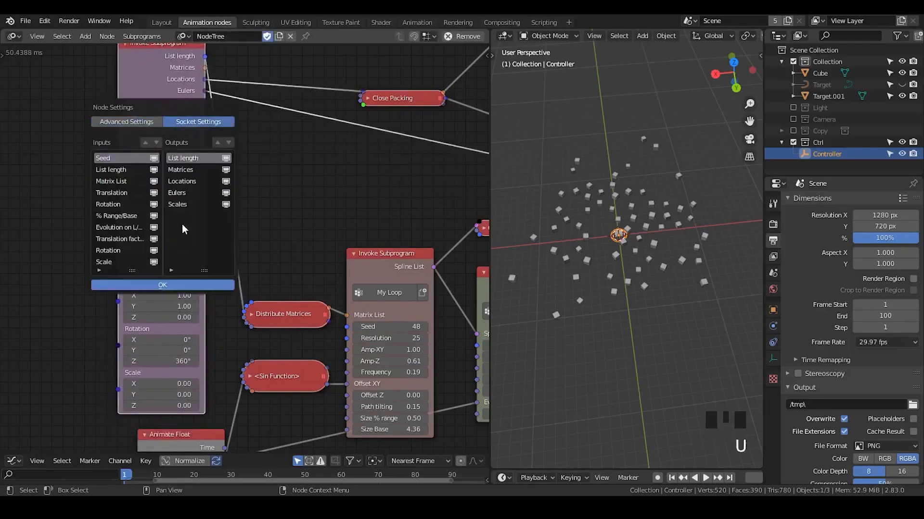
{"action": "left_click", "coordinate": [154, 262]}
{"action": "left_click_drag", "start_coordinate": [128, 112], "coordinate": [328, 118]}
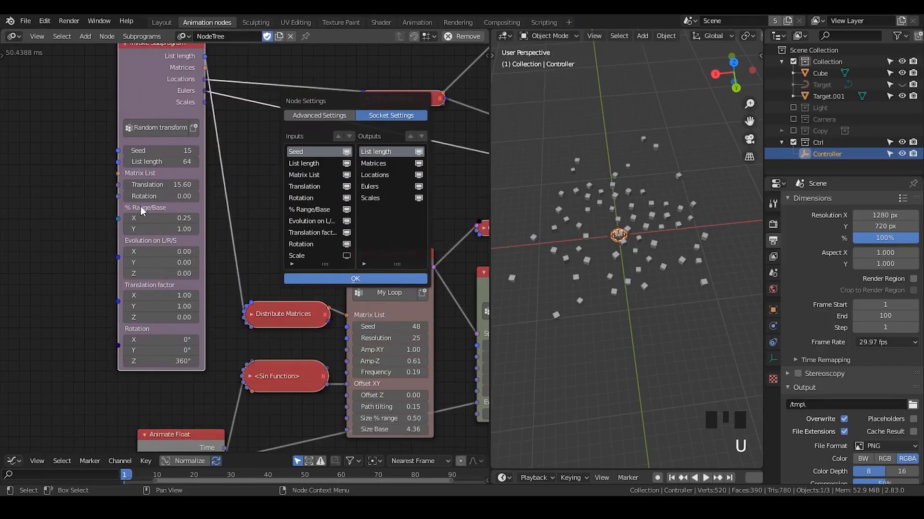
{"action": "left_click", "coordinate": [345, 211]}
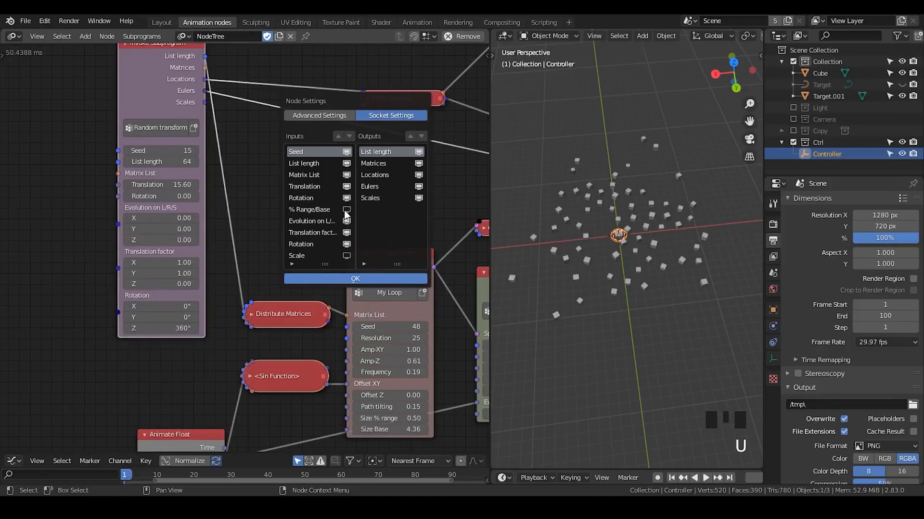
{"action": "left_click", "coordinate": [346, 220]}
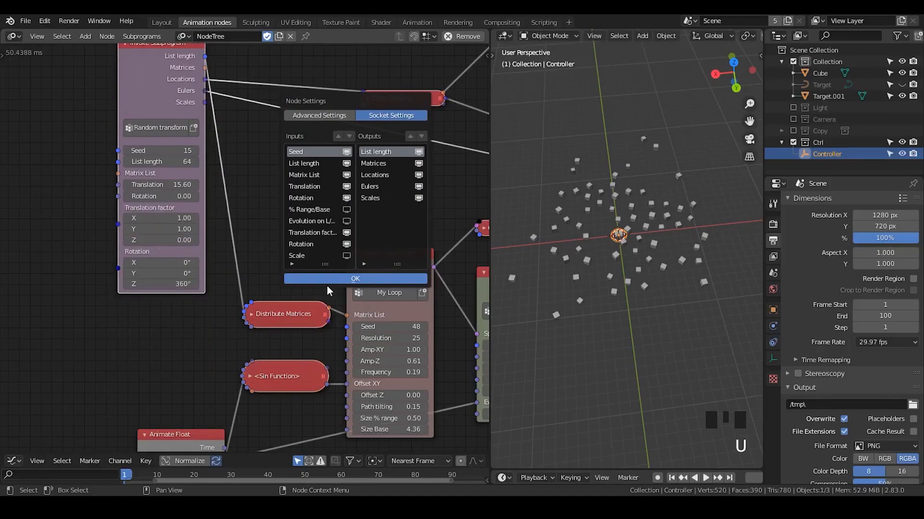
{"action": "left_click", "coordinate": [328, 282]}
Step: Move the shortened Random transform node closer to the neighbouring nodes and save the file
{"action": "left_click_drag", "start_coordinate": [166, 68], "coordinate": [185, 148]}
{"action": "scroll", "coordinate": [445, 210], "scroll_direction": "down", "scroll_amount": 1}
{"action": "middle_click_drag", "start_coordinate": [425, 212], "coordinate": [386, 178]}
{"action": "middle_click_drag", "start_coordinate": [649, 218], "coordinate": [632, 252]}
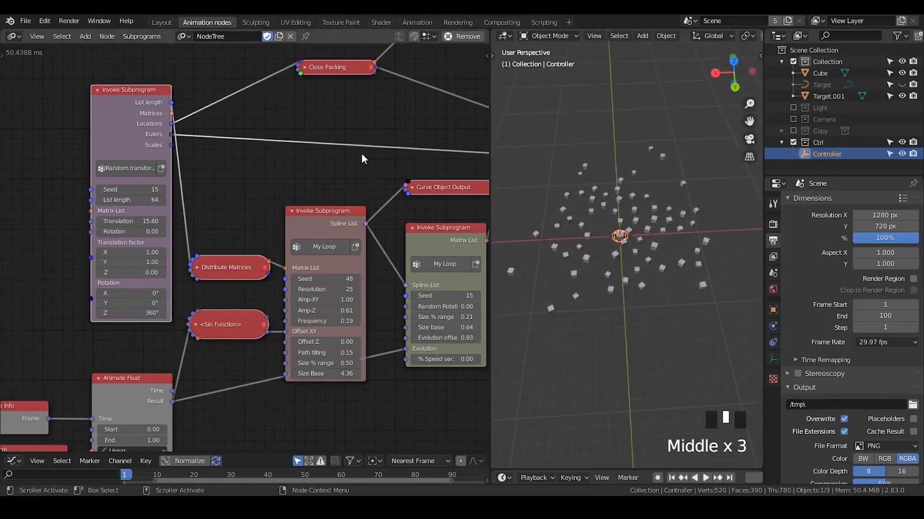
{"action": "key", "text": "ctrl+s"}
Step: Set the Random transform Seed to 61 and hide the Cube object in the viewport
{"action": "middle_click_drag", "start_coordinate": [366, 182], "coordinate": [191, 168]}
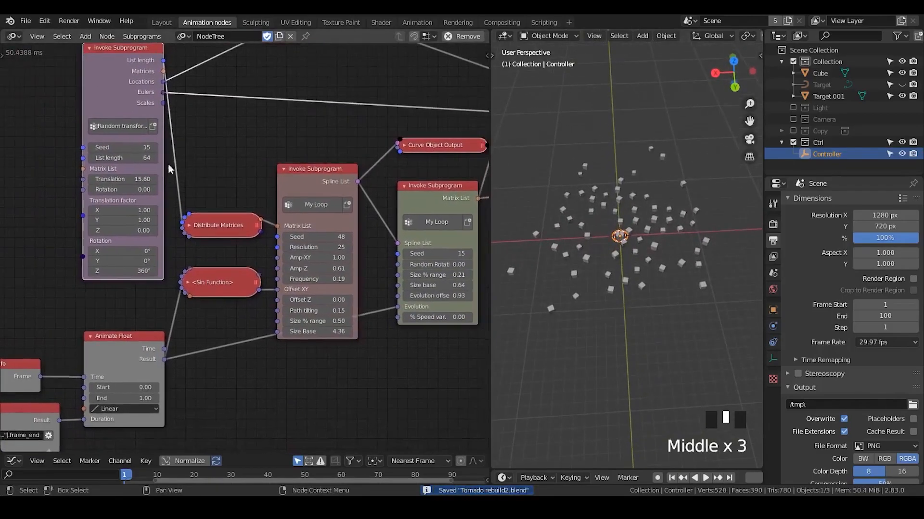
{"action": "left_click_drag", "start_coordinate": [123, 147], "coordinate": [152, 147]}
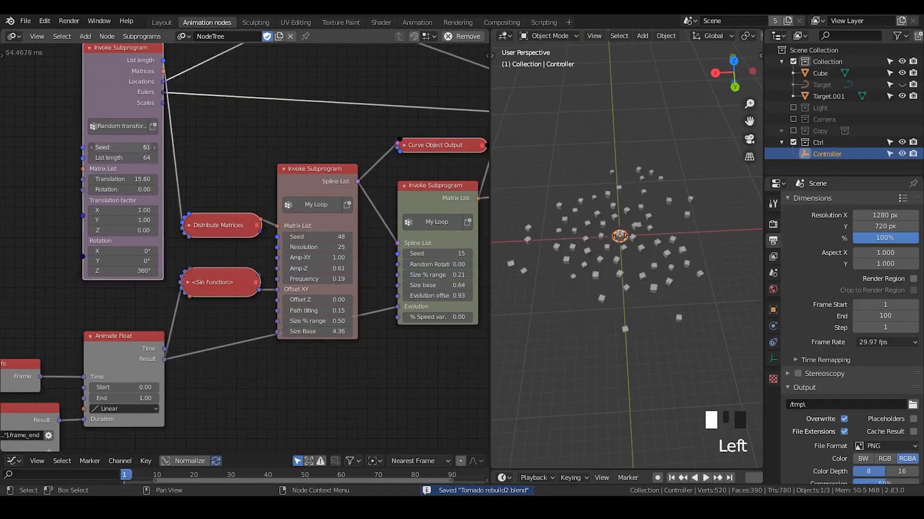
{"action": "left_click", "coordinate": [901, 73]}
Step: Move the collapsed Close Packing, Evaluate Falloff and Object Controller Falloff nodes lower to compact the layout
{"action": "middle_click_drag", "start_coordinate": [324, 132], "coordinate": [236, 252]}
{"action": "left_click", "coordinate": [210, 145]}
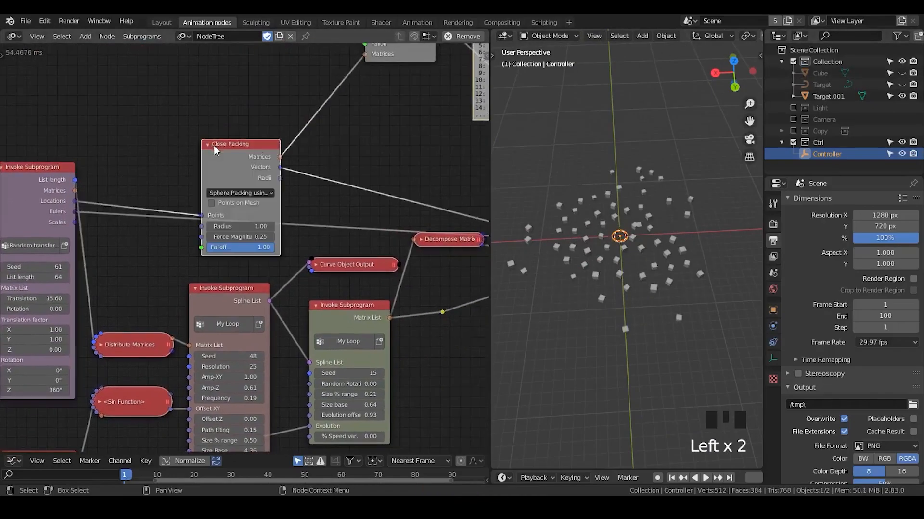
{"action": "left_click", "coordinate": [206, 144]}
{"action": "left_click_drag", "start_coordinate": [219, 146], "coordinate": [220, 190]}
{"action": "middle_click_drag", "start_coordinate": [373, 47], "coordinate": [280, 110]}
{"action": "left_click_drag", "start_coordinate": [281, 111], "coordinate": [263, 227]}
{"action": "middle_click_drag", "start_coordinate": [217, 48], "coordinate": [214, 89]}
{"action": "left_click_drag", "start_coordinate": [197, 60], "coordinate": [154, 178]}
{"action": "middle_click_drag", "start_coordinate": [279, 200], "coordinate": [223, 118]}
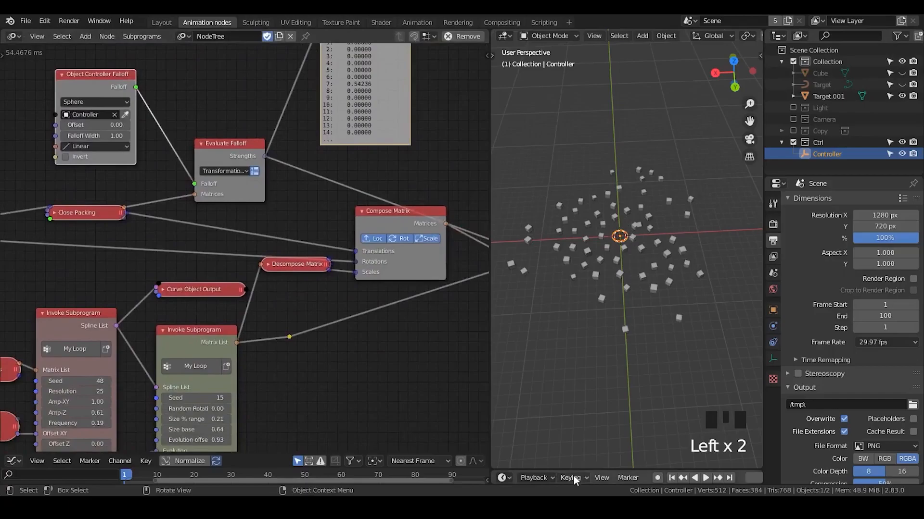
Step: Enlarge the timeline and the 3D viewport, then move the Compose Matrix node slightly lower
{"action": "left_click_drag", "start_coordinate": [573, 471], "coordinate": [570, 312]}
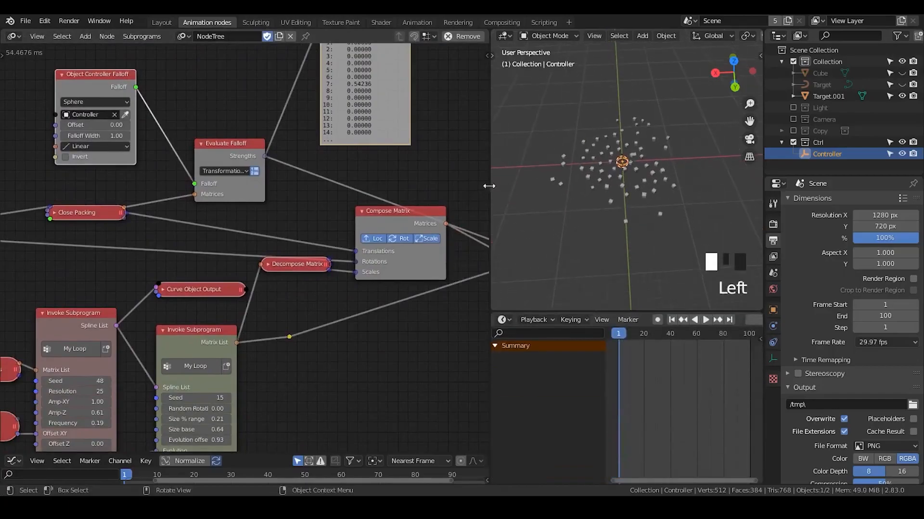
{"action": "left_click_drag", "start_coordinate": [493, 187], "coordinate": [316, 195]}
{"action": "middle_click_drag", "start_coordinate": [263, 194], "coordinate": [149, 192]}
{"action": "left_click_drag", "start_coordinate": [185, 218], "coordinate": [183, 233]}
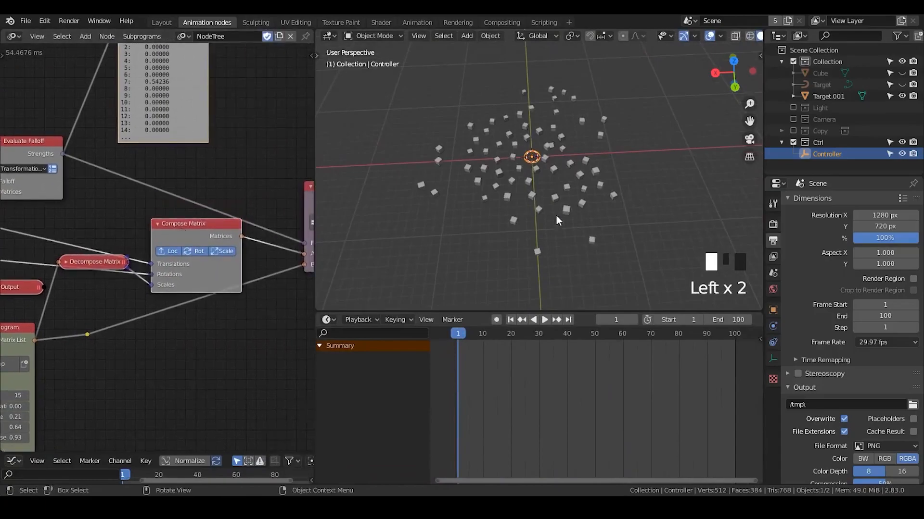
Step: Keyframe the Controller's scale at 1.000 on frame 1 and at about 19.422 on frame 100
{"action": "left_click", "coordinate": [773, 308]}
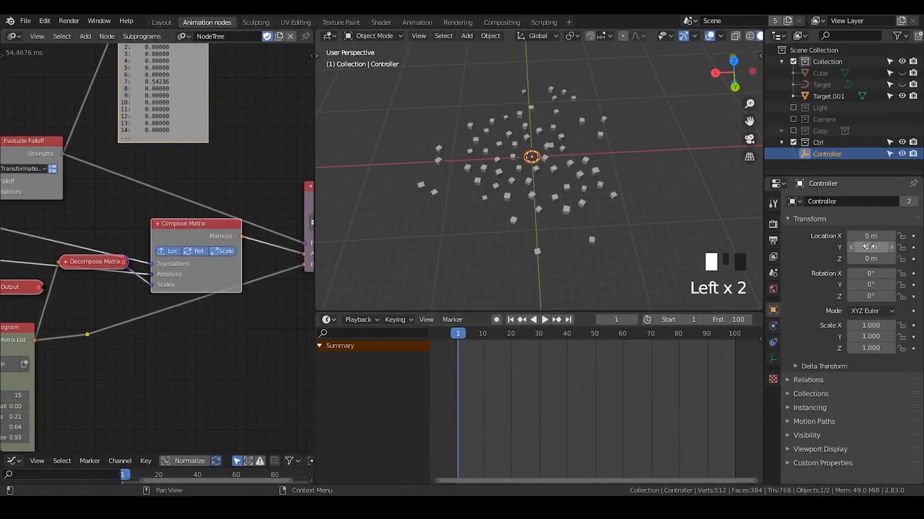
{"action": "key", "text": "i"}
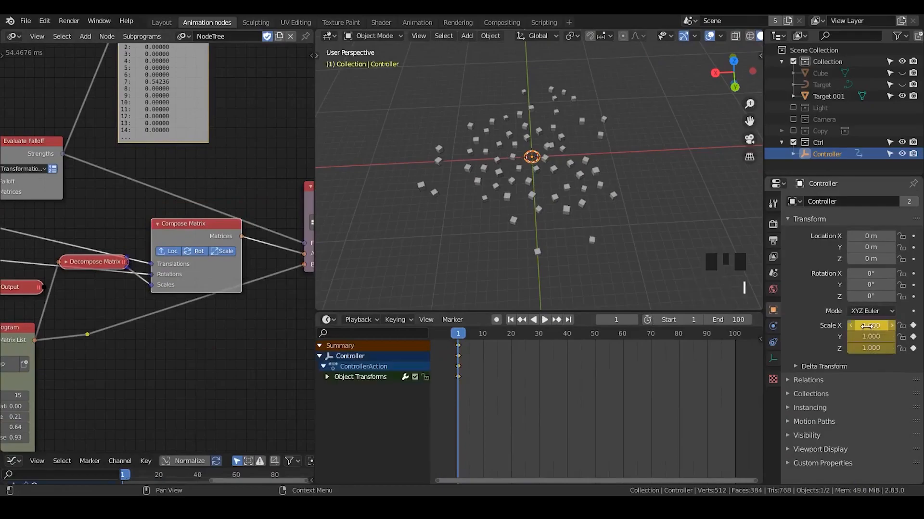
{"action": "left_click", "coordinate": [568, 320]}
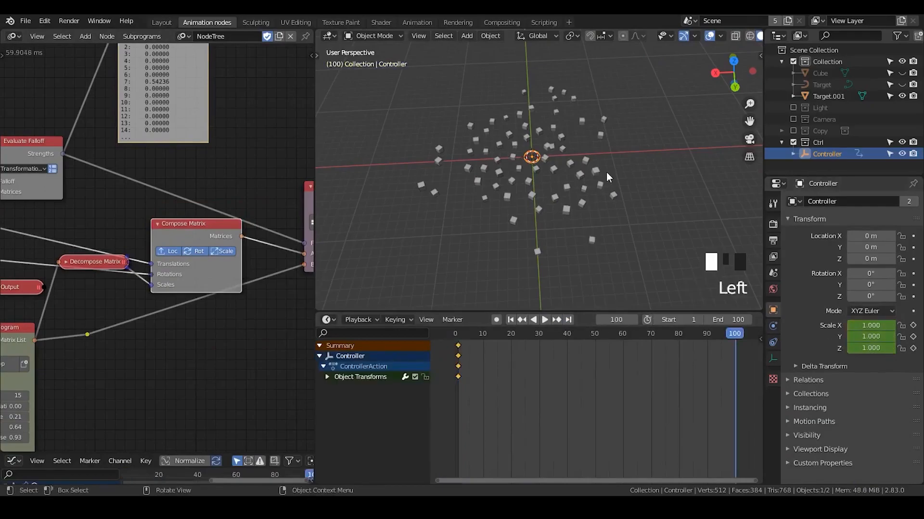
{"action": "key", "text": "s"}
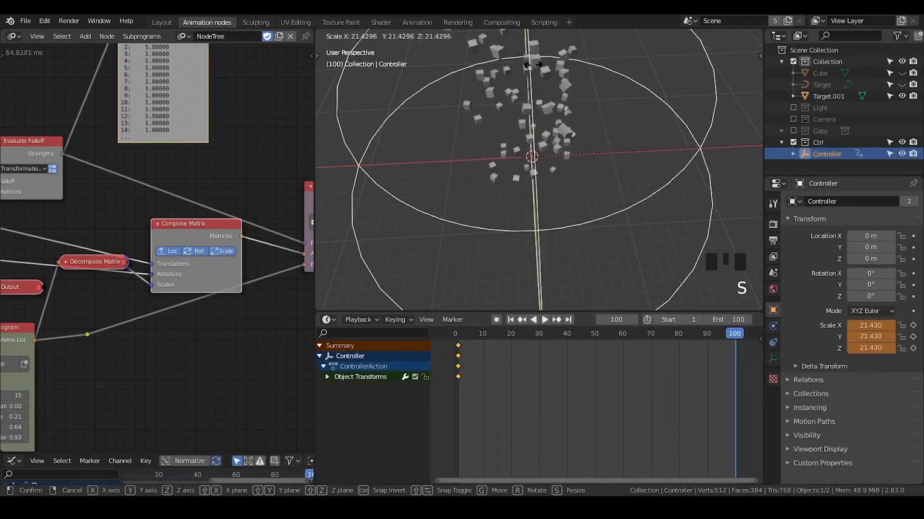
{"action": "left_click", "coordinate": [671, 144]}
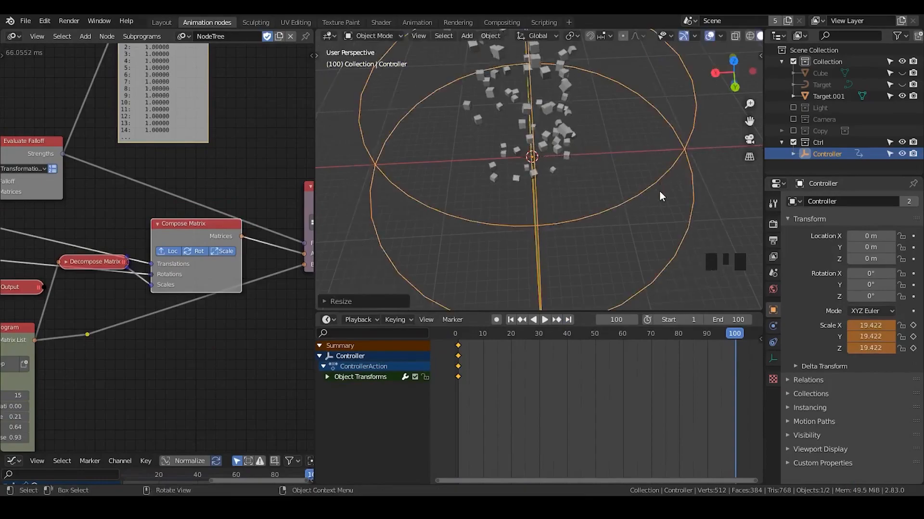
{"action": "middle_click_drag", "start_coordinate": [659, 189], "coordinate": [642, 144]}
{"action": "scroll", "coordinate": [643, 144], "scroll_direction": "down", "scroll_amount": 4}
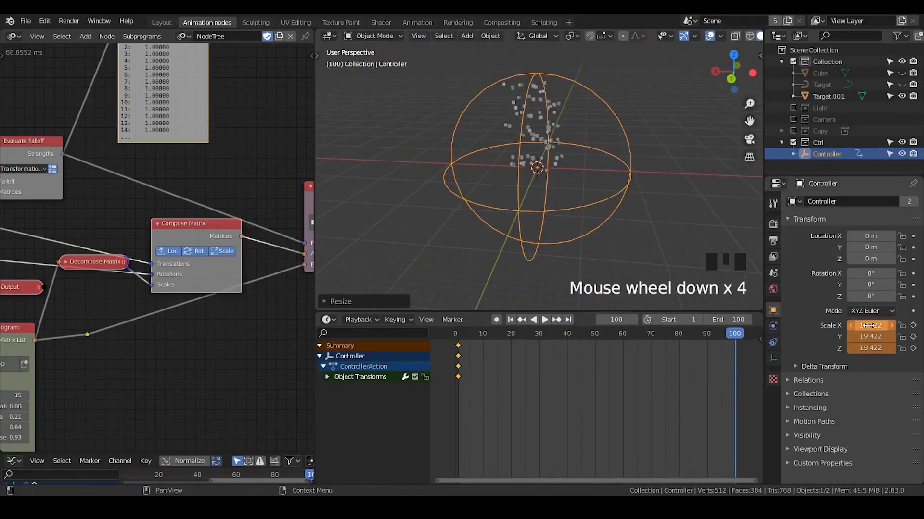
{"action": "key", "text": "i"}
Step: Play the animation from frame 1 to check how the growing Controller lifts the cubes into the tornado
{"action": "left_click", "coordinate": [511, 320]}
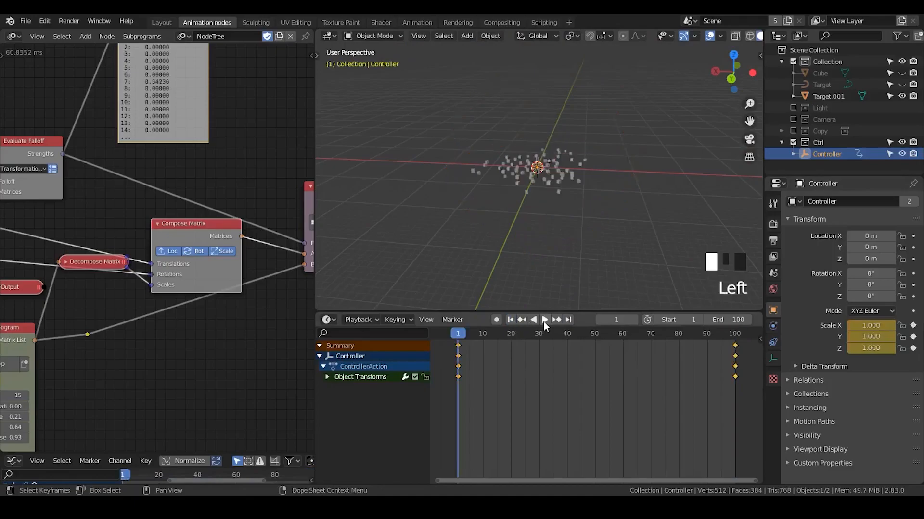
{"action": "left_click", "coordinate": [544, 320]}
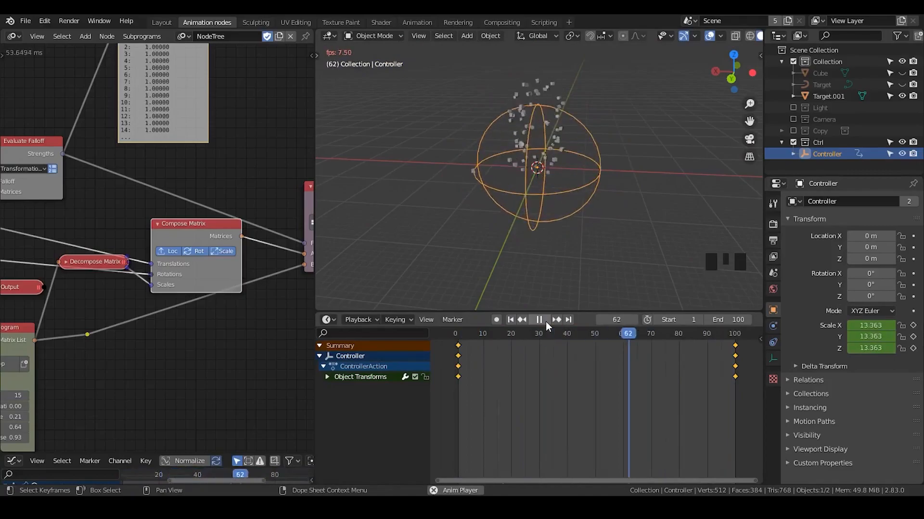
{"action": "left_click", "coordinate": [545, 321]}
Step: Widen the node editor and set the Animate Float End value to 5.00
{"action": "middle_click_drag", "start_coordinate": [58, 433], "coordinate": [120, 213]}
{"action": "middle_click_drag", "start_coordinate": [106, 265], "coordinate": [261, 279]}
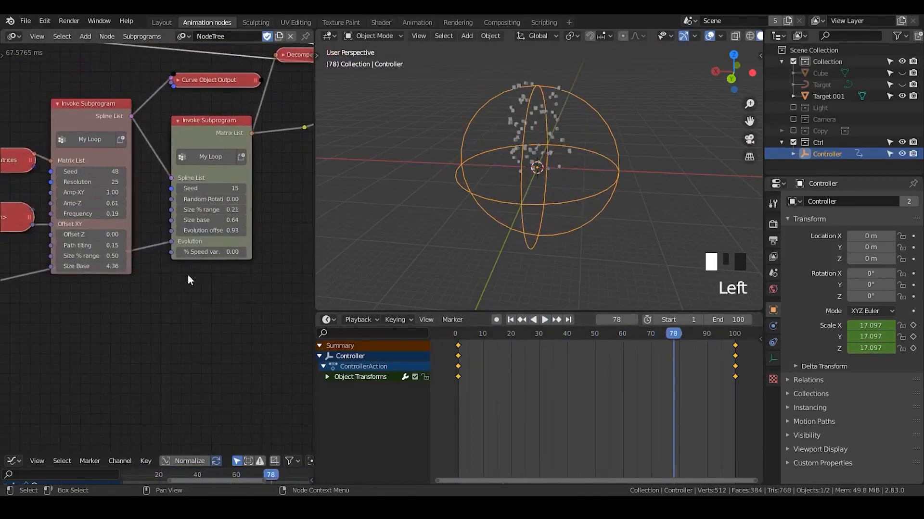
{"action": "left_click_drag", "start_coordinate": [315, 221], "coordinate": [456, 219]}
{"action": "middle_click_drag", "start_coordinate": [97, 287], "coordinate": [278, 242]}
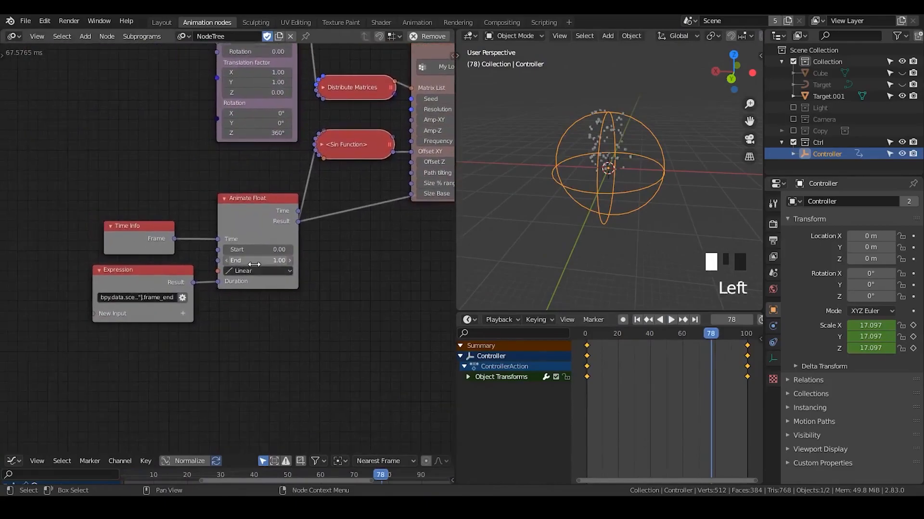
{"action": "left_click", "coordinate": [340, 253]}
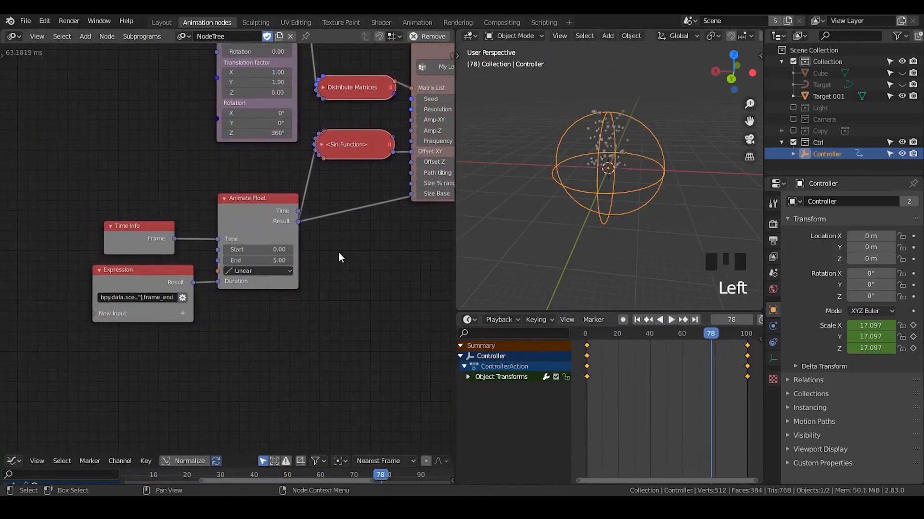
Step: Play the animation from the start to check the faster cube motion, then return to frame 1
{"action": "left_click", "coordinate": [638, 319]}
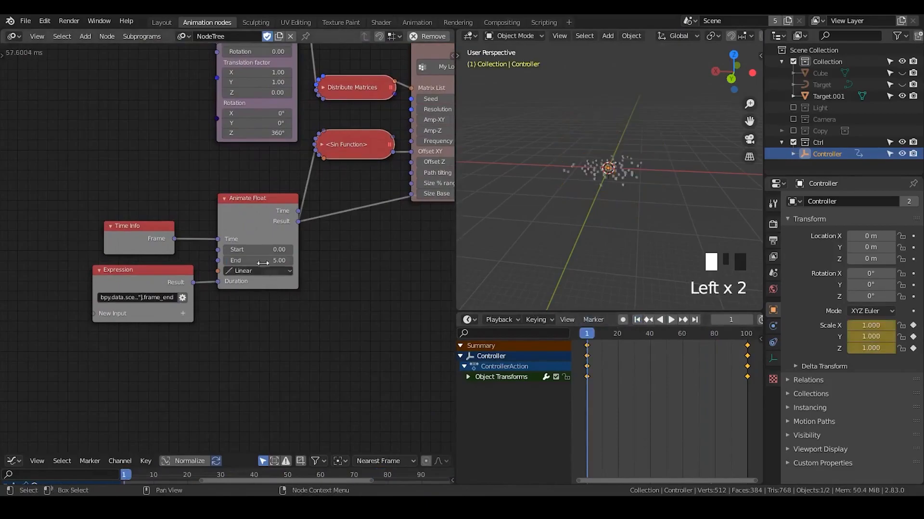
{"action": "left_click", "coordinate": [671, 319]}
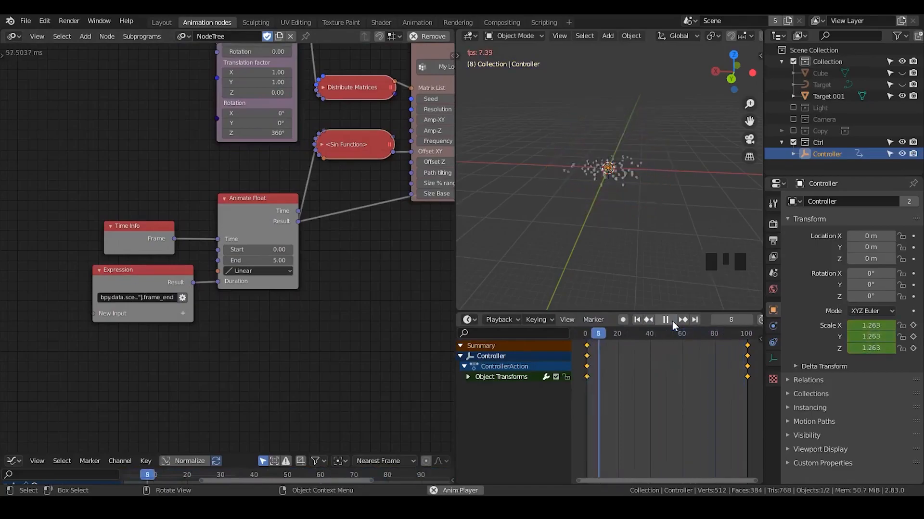
{"action": "left_click", "coordinate": [671, 321]}
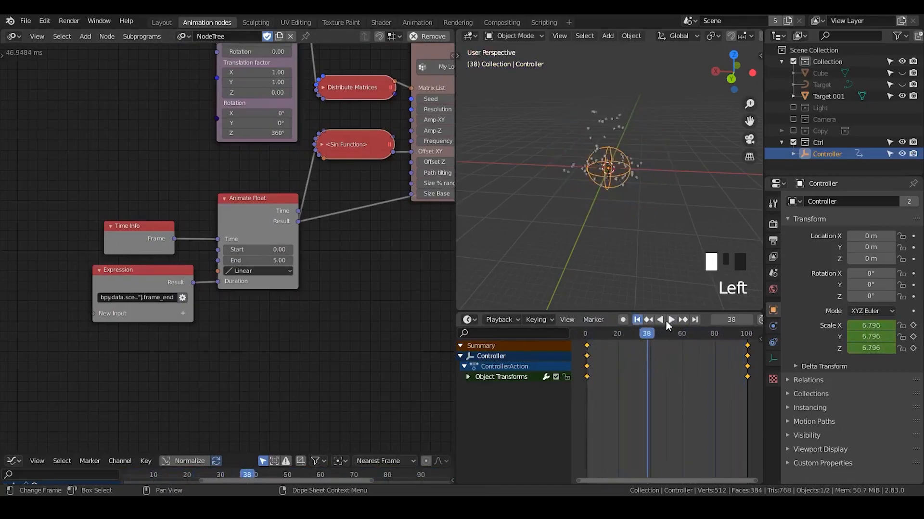
{"action": "left_click", "coordinate": [671, 320]}
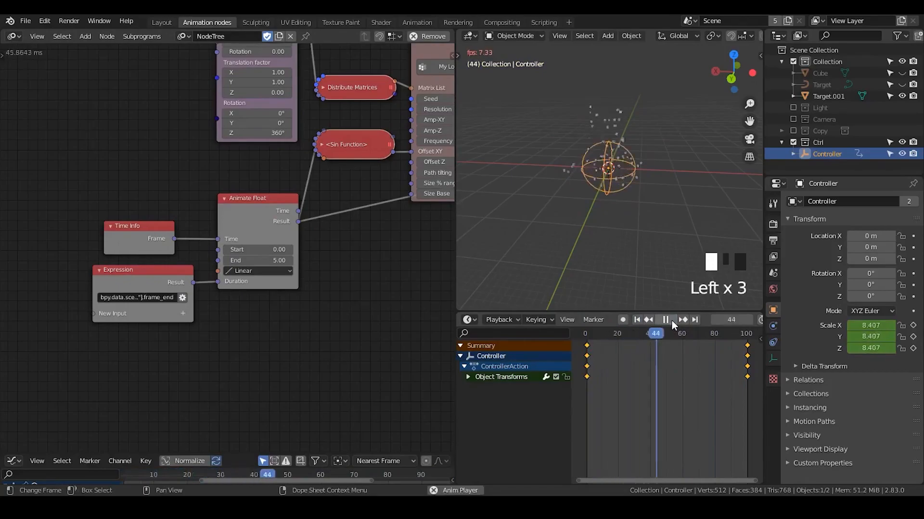
{"action": "left_click", "coordinate": [636, 323]}
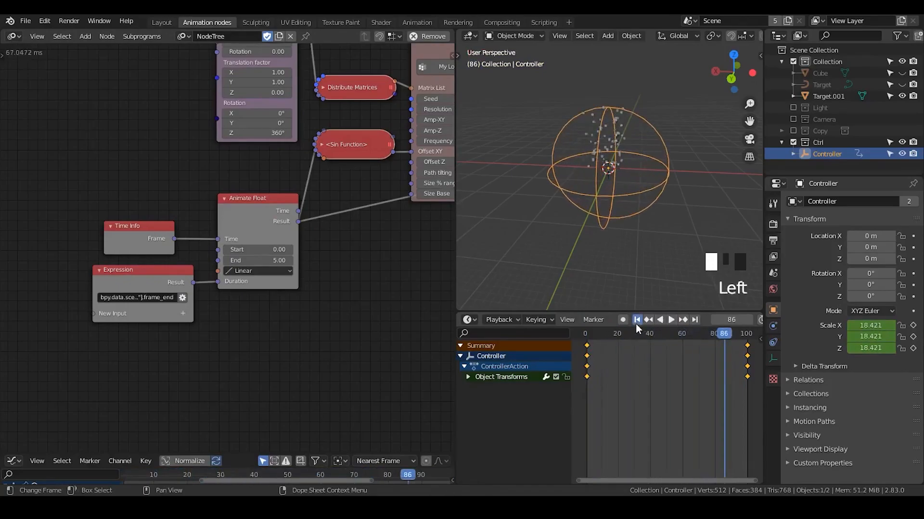
{"action": "left_click", "coordinate": [636, 324]}
Step: Set the Random transform Translation to 47.82 and play the animation with the widely scattered cubes
{"action": "scroll", "coordinate": [179, 243], "scroll_direction": "up", "scroll_amount": 8, "text": "shift"}
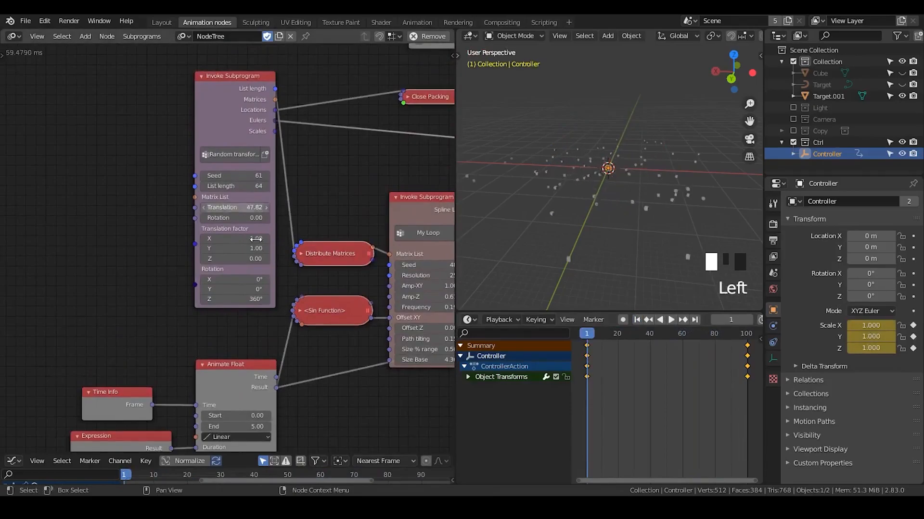
{"action": "left_click", "coordinate": [672, 319]}
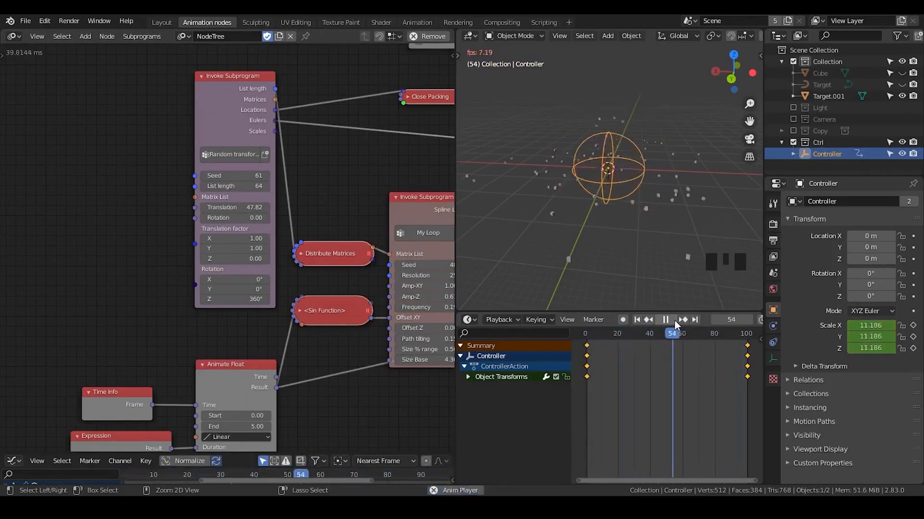
{"action": "left_click", "coordinate": [674, 320]}
Step: Set the Animate Float End value to 45.00 and view the cubes from another angle
{"action": "scroll", "coordinate": [330, 347], "scroll_direction": "up", "scroll_amount": 2}
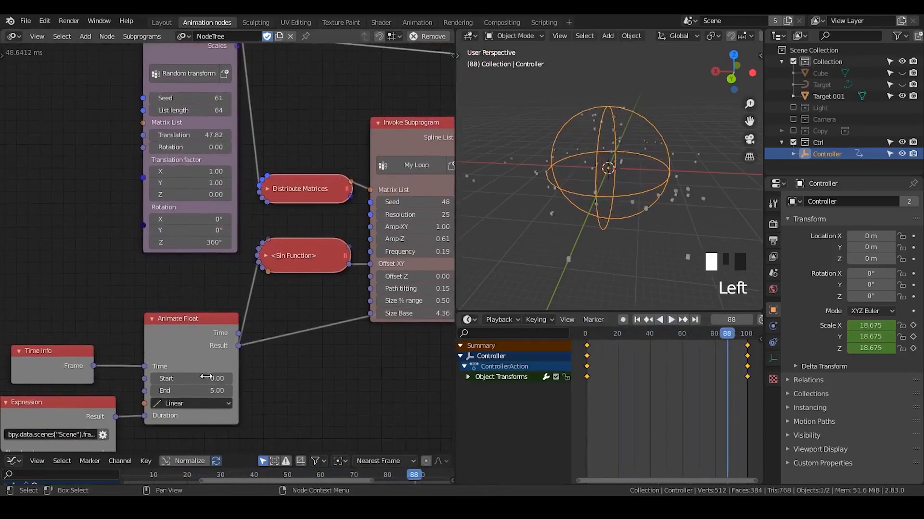
{"action": "left_click_drag", "start_coordinate": [213, 393], "coordinate": [302, 371]}
{"action": "scroll", "coordinate": [302, 371], "scroll_direction": "up", "scroll_amount": 1}
{"action": "scroll", "coordinate": [625, 174], "scroll_direction": "down", "scroll_amount": 1}
{"action": "scroll", "coordinate": [620, 173], "scroll_direction": "up", "scroll_amount": 1}
{"action": "scroll", "coordinate": [620, 173], "scroll_direction": "down", "scroll_amount": 1}
{"action": "scroll", "coordinate": [617, 175], "scroll_direction": "up", "scroll_amount": 1}
{"action": "scroll", "coordinate": [614, 173], "scroll_direction": "up", "scroll_amount": 1}
{"action": "middle_click_drag", "start_coordinate": [565, 185], "coordinate": [613, 181]}
{"action": "scroll", "coordinate": [615, 181], "scroll_direction": "down", "scroll_amount": 4}
{"action": "scroll", "coordinate": [615, 181], "scroll_direction": "down", "scroll_amount": 2}
Step: Play the animation from frame 1 to check the tornado's rotation speed, then bring the Animate Float node into view
{"action": "left_click", "coordinate": [659, 320]}
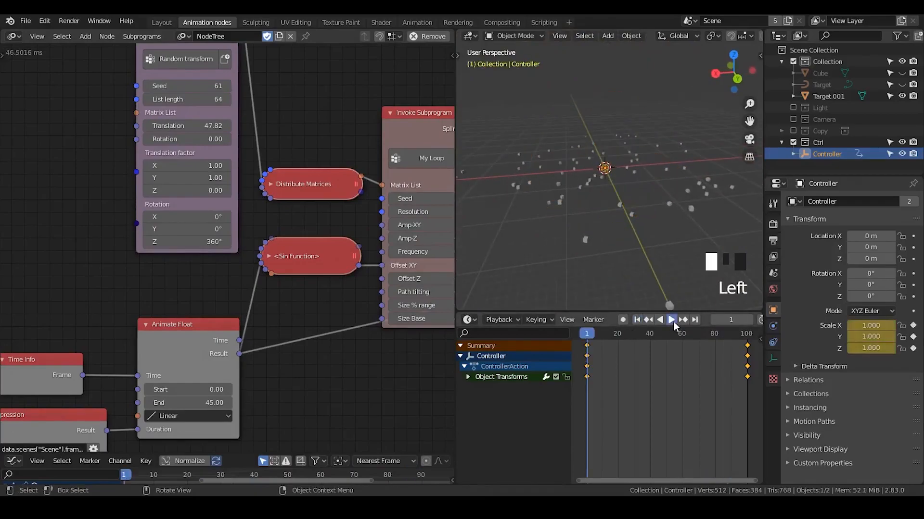
{"action": "left_click", "coordinate": [674, 321]}
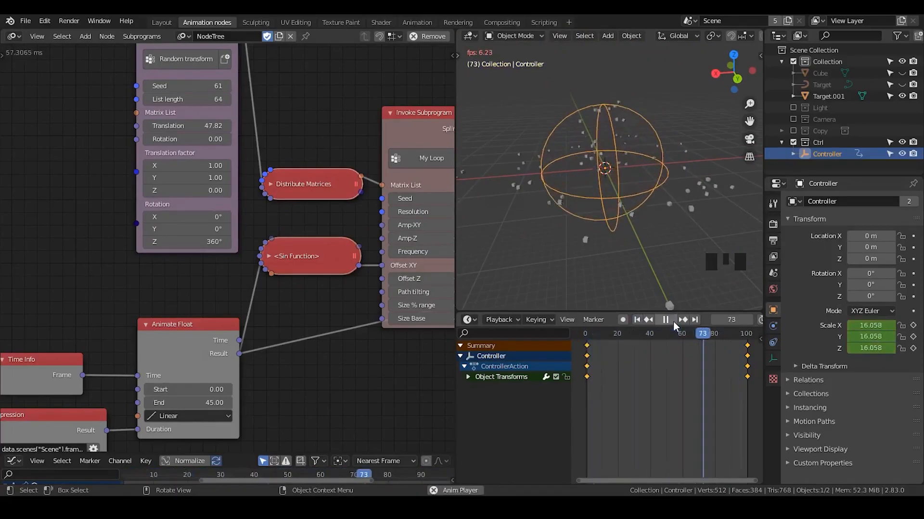
{"action": "left_click", "coordinate": [674, 321]}
{"action": "middle_click_drag", "start_coordinate": [245, 335], "coordinate": [384, 229]}
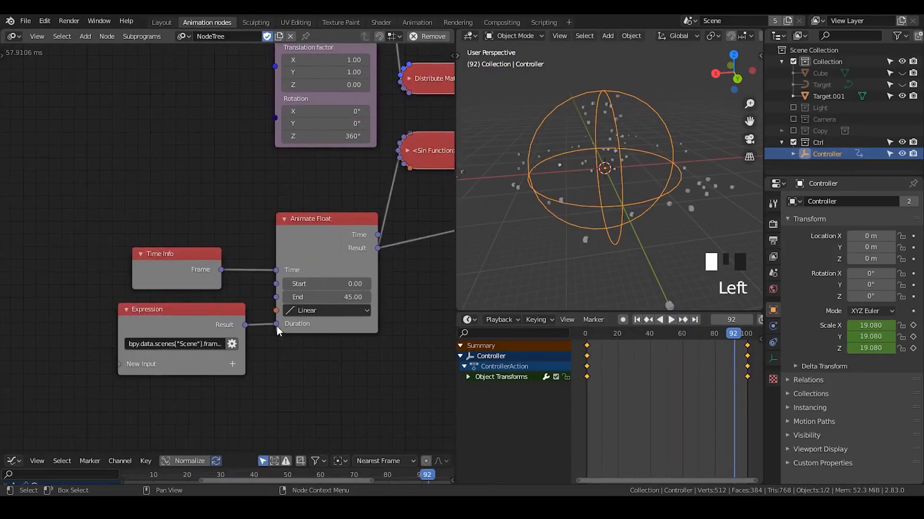
Step: Add a Time info series subprogram node below the My Loop node that generates the splines
{"action": "middle_click_drag", "start_coordinate": [277, 326], "coordinate": [210, 317]}
{"action": "scroll", "coordinate": [289, 315], "scroll_direction": "down", "scroll_amount": 1}
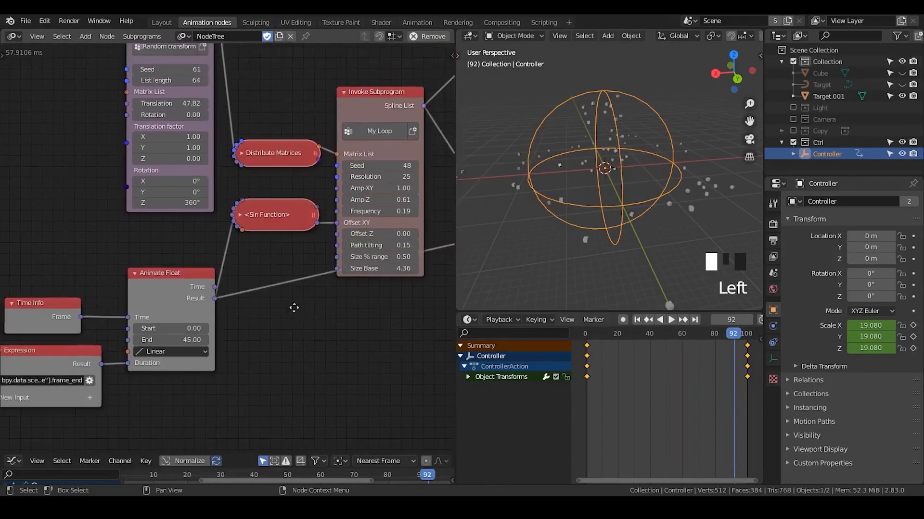
{"action": "middle_click_drag", "start_coordinate": [299, 309], "coordinate": [231, 308]}
{"action": "middle_click_drag", "start_coordinate": [174, 291], "coordinate": [202, 280]}
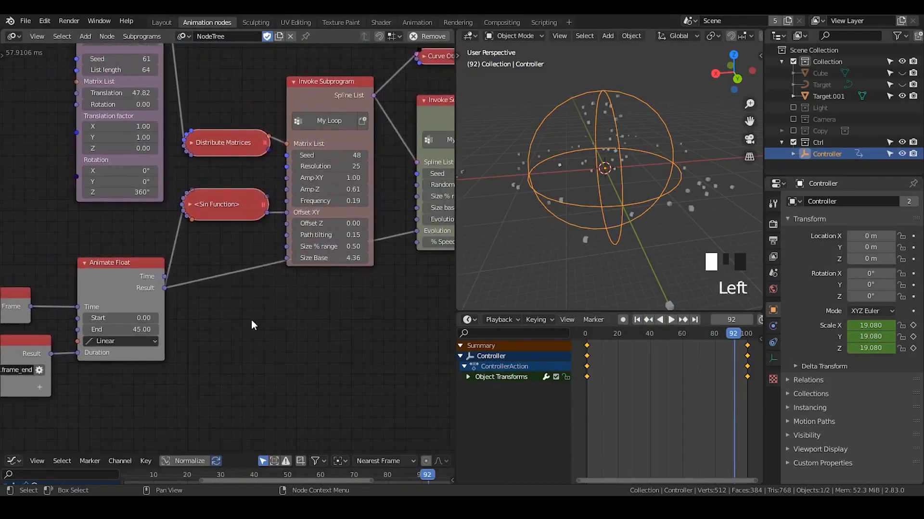
{"action": "key", "text": "ctrl+a"}
{"action": "type", "text": "time in"}
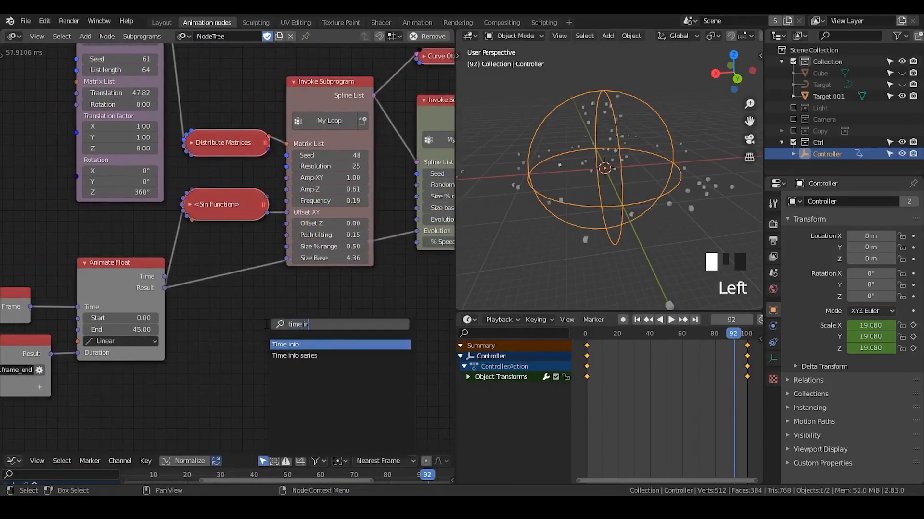
{"action": "key", "text": "Down"}
{"action": "key", "text": "Return"}
{"action": "left_click", "coordinate": [186, 298]}
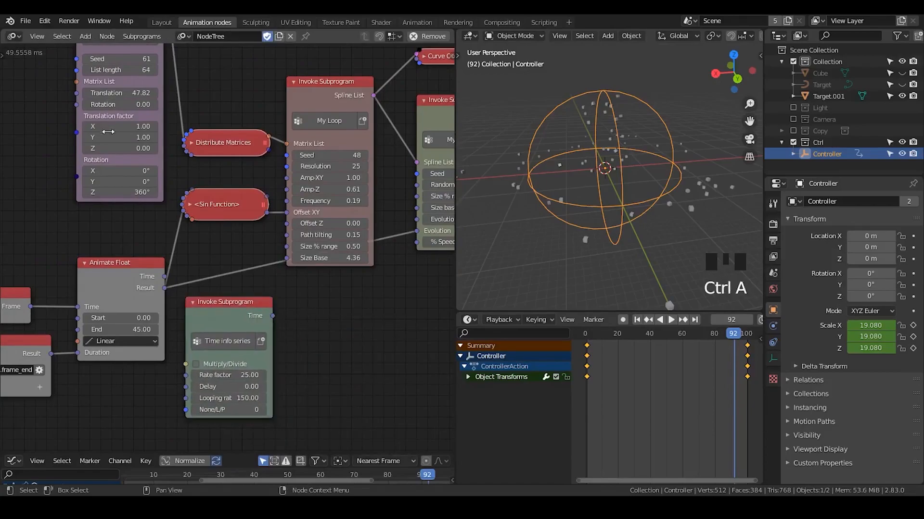
Step: Save the project as a new file named Tornado rebuild3.blend
{"action": "left_click", "coordinate": [25, 21]}
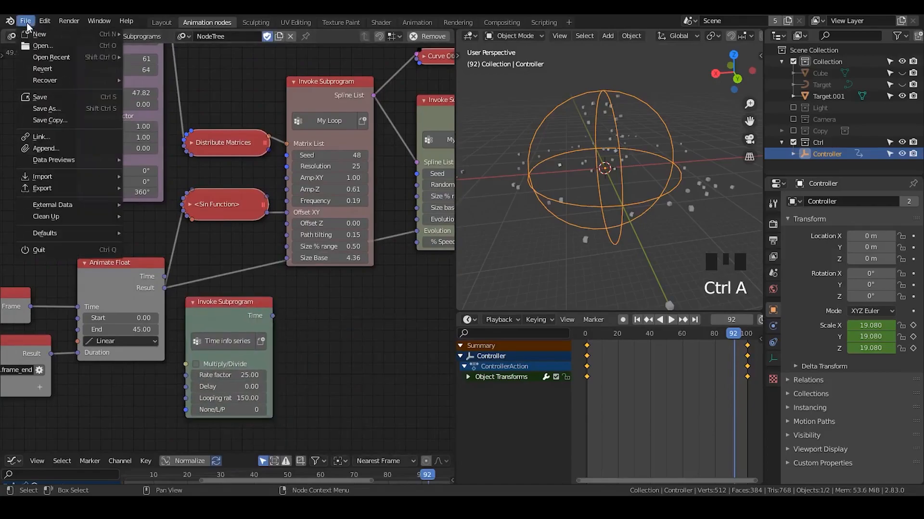
{"action": "left_click", "coordinate": [65, 106]}
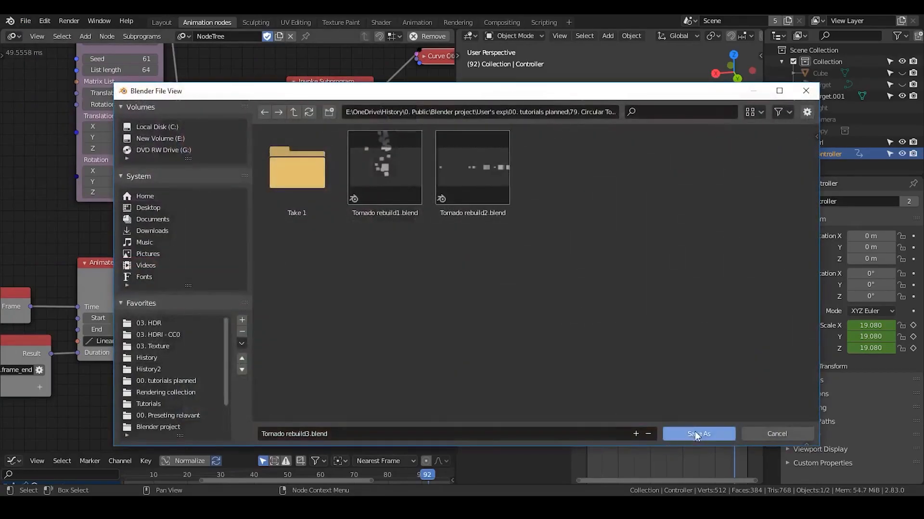
{"action": "left_click", "coordinate": [689, 433]}
Step: Drive Offset Z and Evolution from the Time info series output, removing the Sin Function, Animate Float and Time Info nodes
{"action": "mouse_move", "coordinate": [287, 216]}
{"action": "left_mouse_down"}
{"action": "mouse_move", "coordinate": [289, 300]}
{"action": "mouse_move", "coordinate": [276, 317]}
{"action": "mouse_move", "coordinate": [414, 257]}
{"action": "mouse_move", "coordinate": [416, 234]}
{"action": "mouse_move", "coordinate": [283, 213]}
{"action": "mouse_move", "coordinate": [285, 224]}
{"action": "left_mouse_up"}
{"action": "left_click", "coordinate": [219, 207]}
{"action": "left_click_drag", "start_coordinate": [219, 207], "coordinate": [212, 250]}
{"action": "middle_click_drag", "start_coordinate": [144, 311], "coordinate": [247, 282]}
{"action": "left_click_drag", "start_coordinate": [330, 189], "coordinate": [92, 265]}
{"action": "key", "text": "x"}
Step: Delete the leftover Expression node and move the Time info series node up beside the spline-generating My Loop node
{"action": "left_click", "coordinate": [132, 321]}
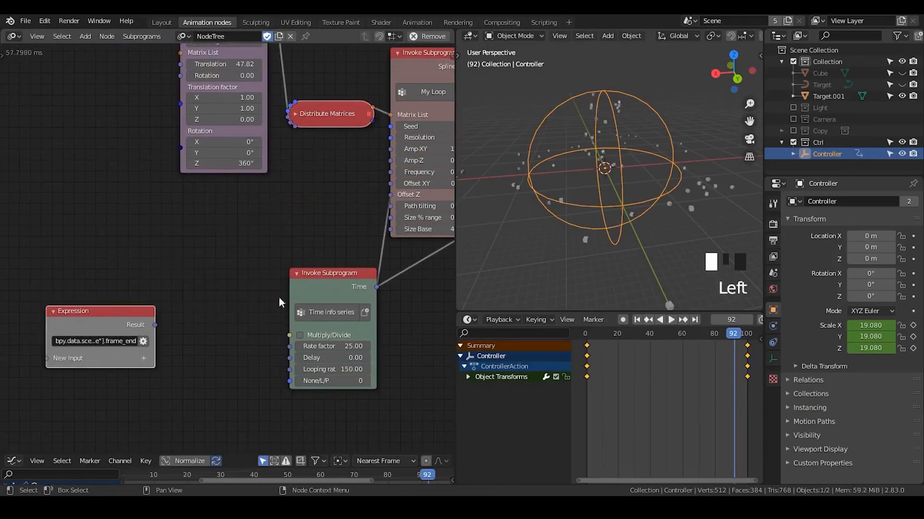
{"action": "key", "text": "x"}
{"action": "left_click_drag", "start_coordinate": [359, 286], "coordinate": [334, 235]}
{"action": "middle_click_drag", "start_coordinate": [393, 292], "coordinate": [222, 292]}
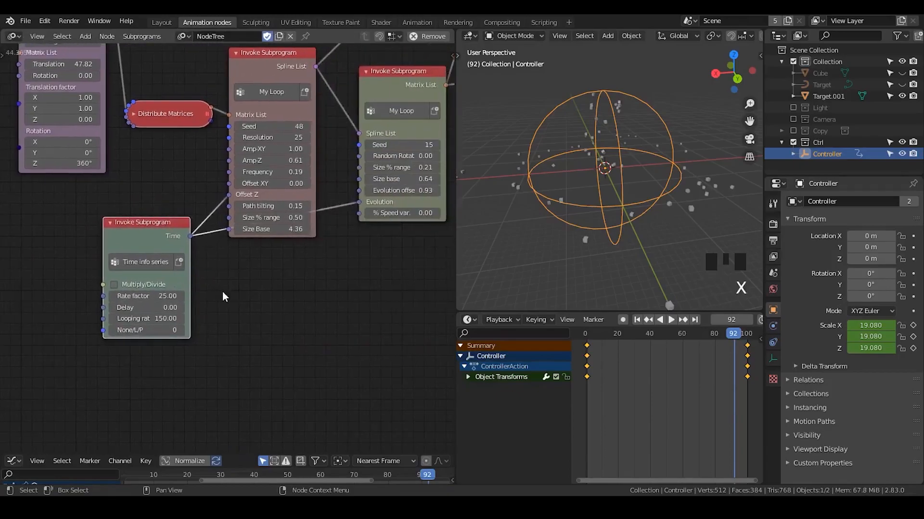
Step: Save the file and play the animation from frame 1 with the new time source
{"action": "key", "text": "ctrl+s"}
{"action": "left_click", "coordinate": [636, 319]}
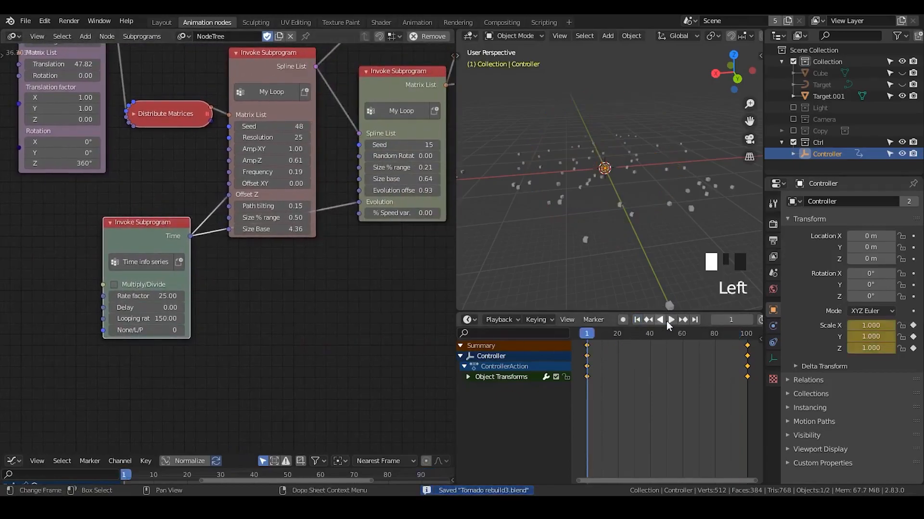
{"action": "left_click", "coordinate": [669, 320]}
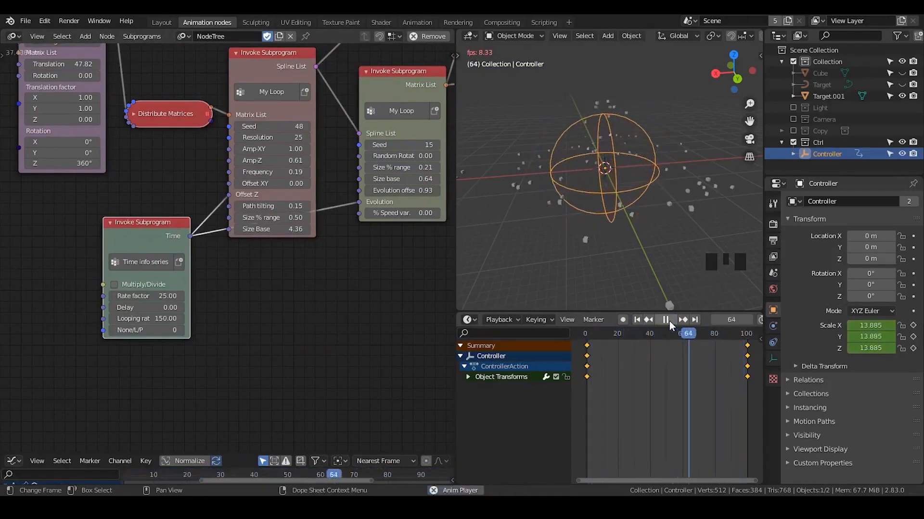
{"action": "left_click", "coordinate": [667, 320]}
Step: Set the scene's end frame to 500 and move the Controller's last scale keyframes earlier on the timeline
{"action": "scroll", "coordinate": [695, 321], "scroll_direction": "down", "scroll_amount": 5}
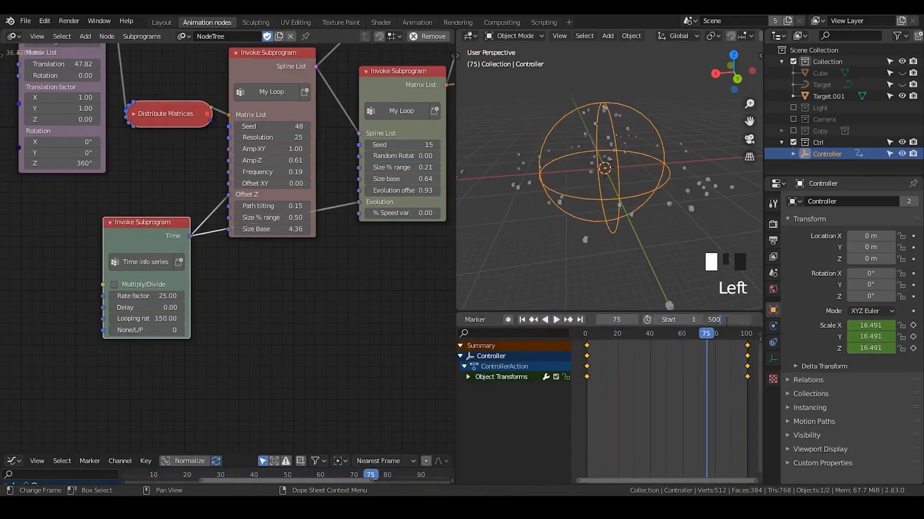
{"action": "key", "text": "Return"}
{"action": "scroll", "coordinate": [705, 386], "scroll_direction": "down", "scroll_amount": 6}
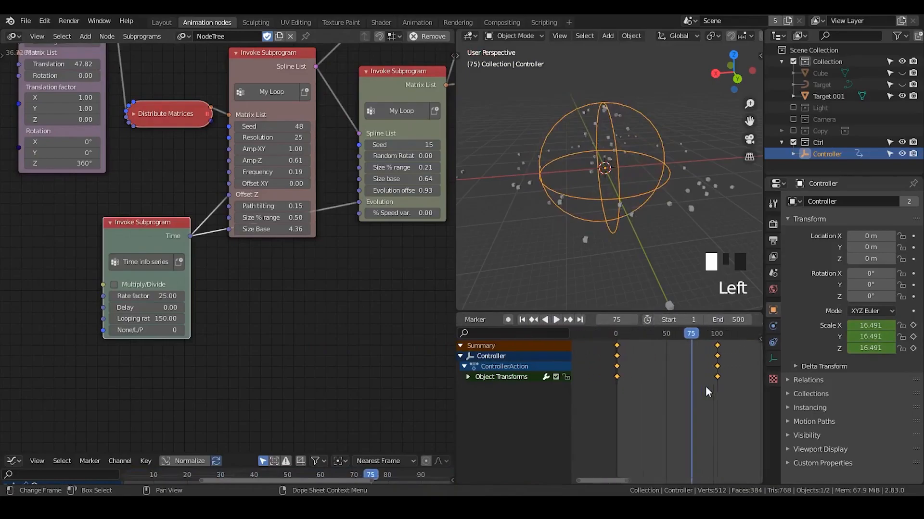
{"action": "key", "text": "g"}
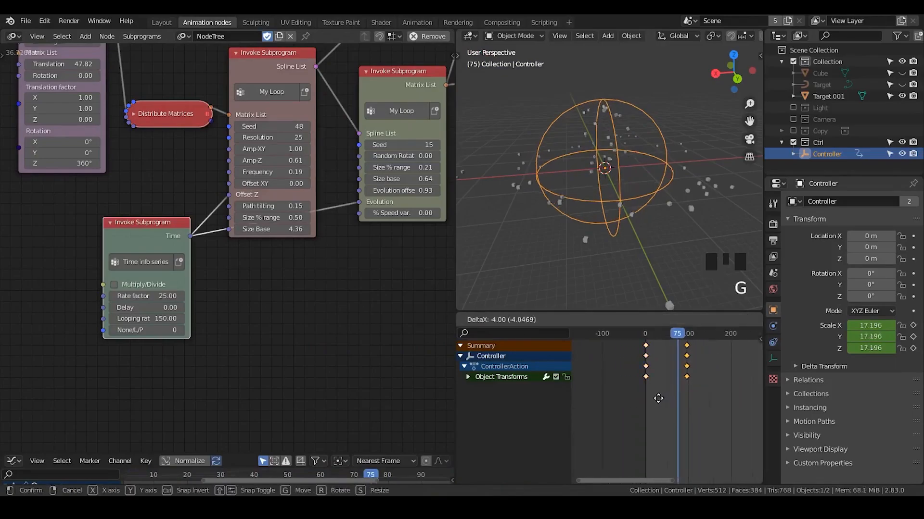
{"action": "left_click", "coordinate": [646, 318]}
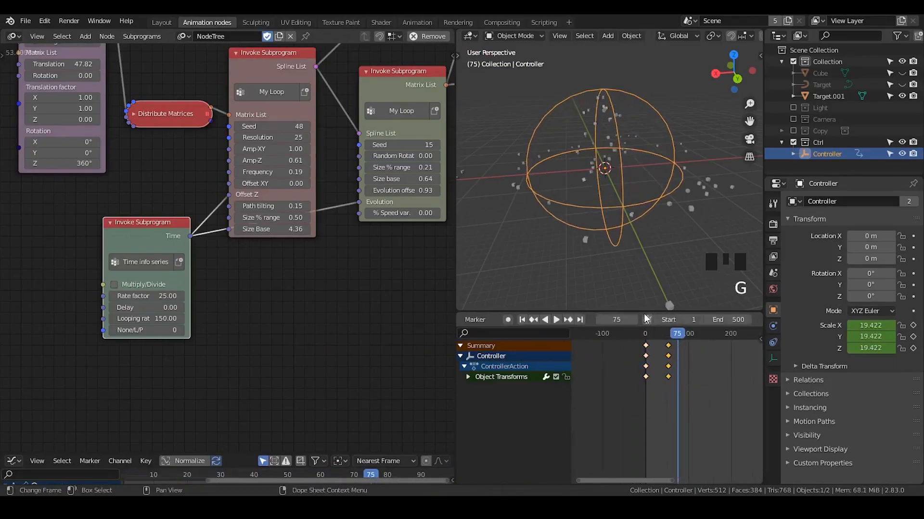
Step: Set % Speed var. to 0.35 on the Spline List My Loop node and play the animation from frame 1
{"action": "left_click", "coordinate": [524, 319]}
{"action": "middle_click_drag", "start_coordinate": [339, 204], "coordinate": [278, 204]}
{"action": "left_click_drag", "start_coordinate": [340, 220], "coordinate": [354, 220]}
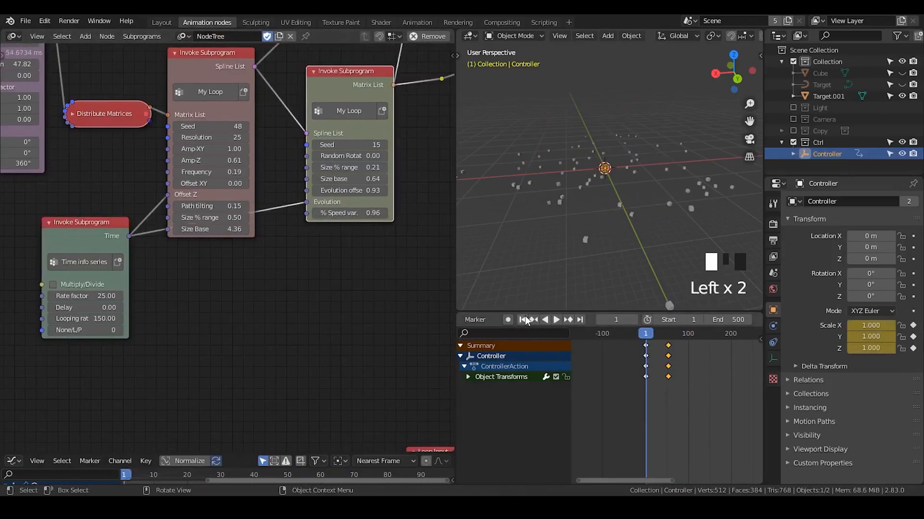
{"action": "left_click", "coordinate": [352, 216]}
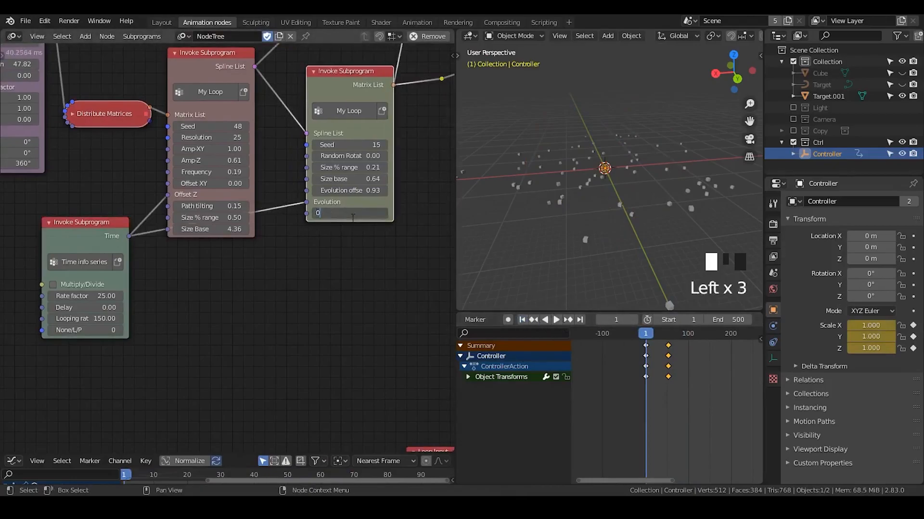
{"action": "left_click", "coordinate": [561, 320]}
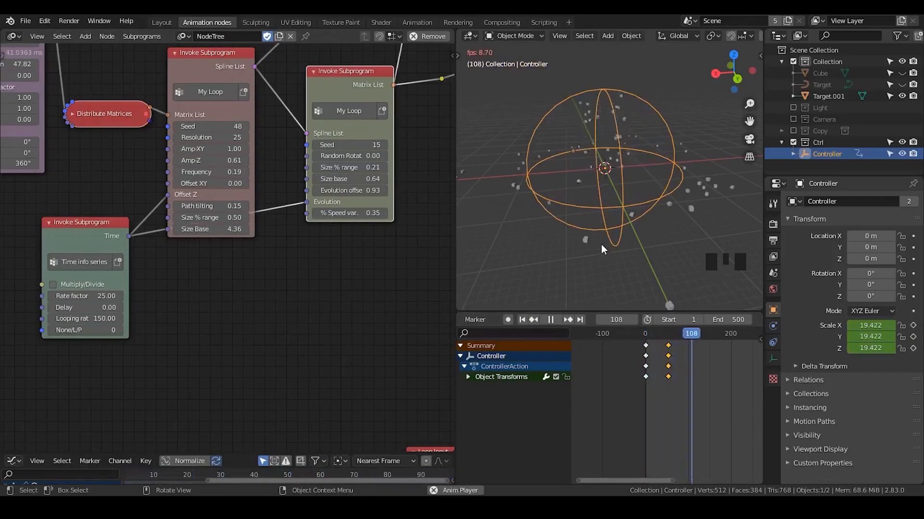
{"action": "left_click", "coordinate": [681, 352]}
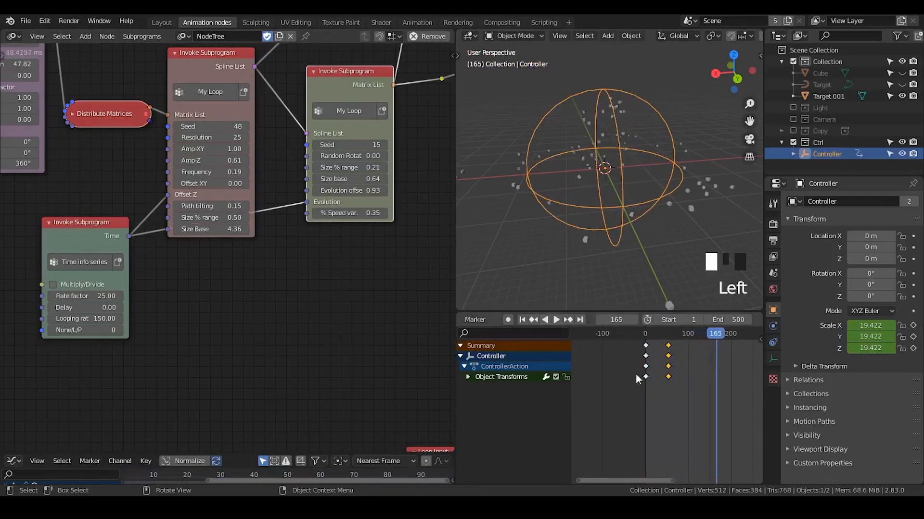
Step: Set all Controller keyframes to Linear interpolation and move the last keyframes to about frame 150
{"action": "left_click_drag", "start_coordinate": [684, 348], "coordinate": [620, 384]}
{"action": "key", "text": "t"}
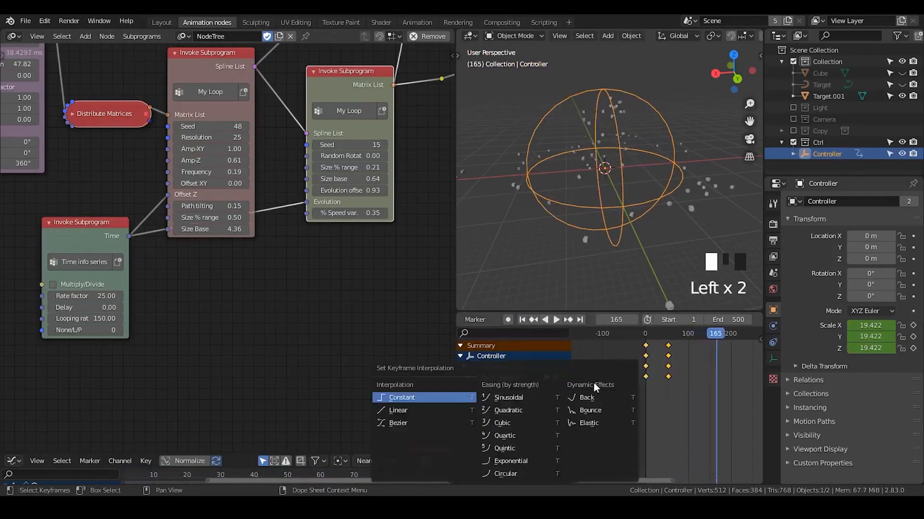
{"action": "left_click", "coordinate": [424, 410]}
{"action": "left_click", "coordinate": [667, 345]}
{"action": "key", "text": "g"}
{"action": "left_click", "coordinate": [710, 345]}
Step: Set the Random transform's Translation to 24.57 and List length to 66, and the Distribute Matrices Z Distance to 0.16
{"action": "middle_click_drag", "start_coordinate": [139, 152], "coordinate": [327, 244]}
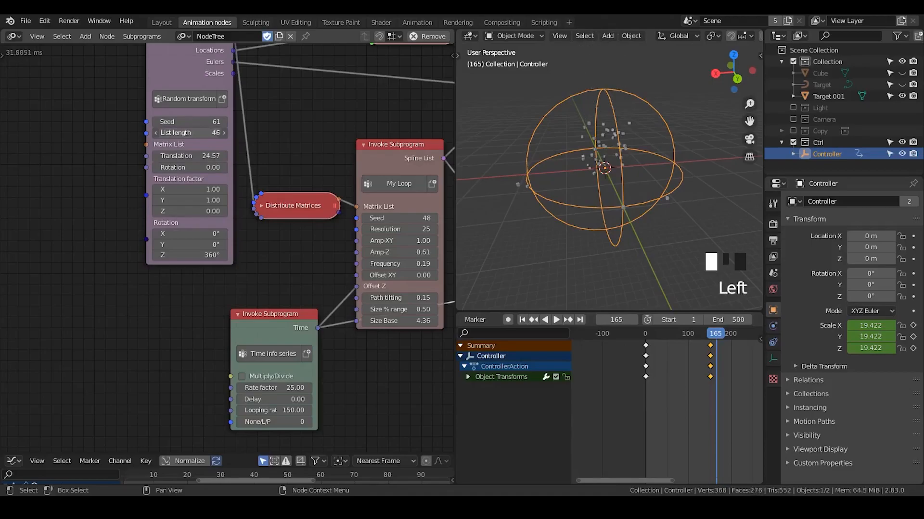
{"action": "left_click", "coordinate": [262, 205]}
{"action": "left_click_drag", "start_coordinate": [277, 210], "coordinate": [277, 117]}
{"action": "left_click", "coordinate": [329, 247]}
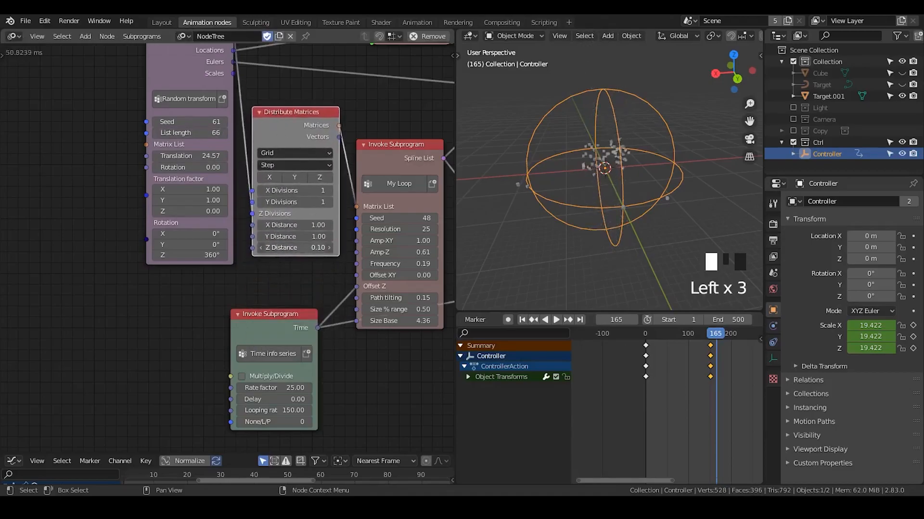
{"action": "scroll", "coordinate": [610, 187], "scroll_direction": "up", "scroll_amount": 2}
{"action": "middle_click_drag", "start_coordinate": [599, 186], "coordinate": [611, 226], "text": "shift"}
{"action": "scroll", "coordinate": [612, 226], "scroll_direction": "down", "scroll_amount": 2}
{"action": "scroll", "coordinate": [155, 262], "scroll_direction": "down", "scroll_amount": 2}
{"action": "scroll", "coordinate": [155, 263], "scroll_direction": "up", "scroll_amount": 2}
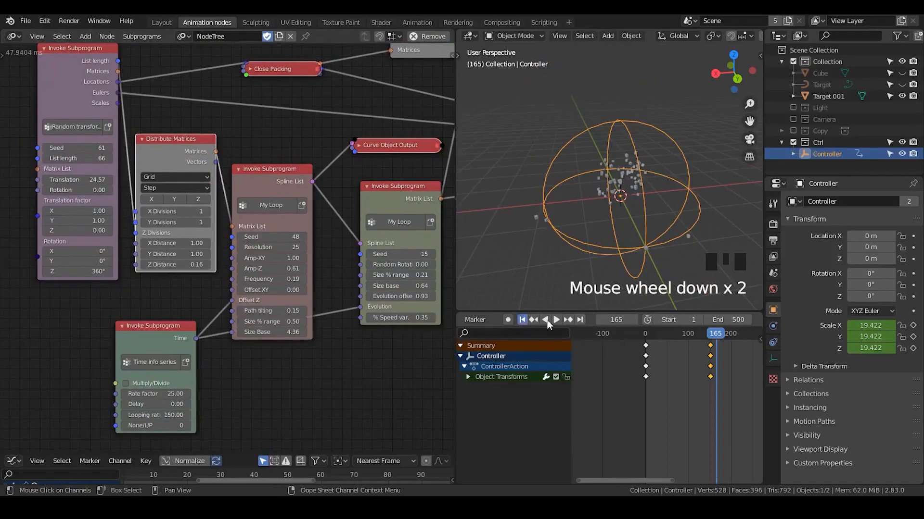
Step: Play the animation to check the denser, slower-growing tornado, then stop it
{"action": "left_click", "coordinate": [542, 321]}
{"action": "left_click", "coordinate": [558, 319]}
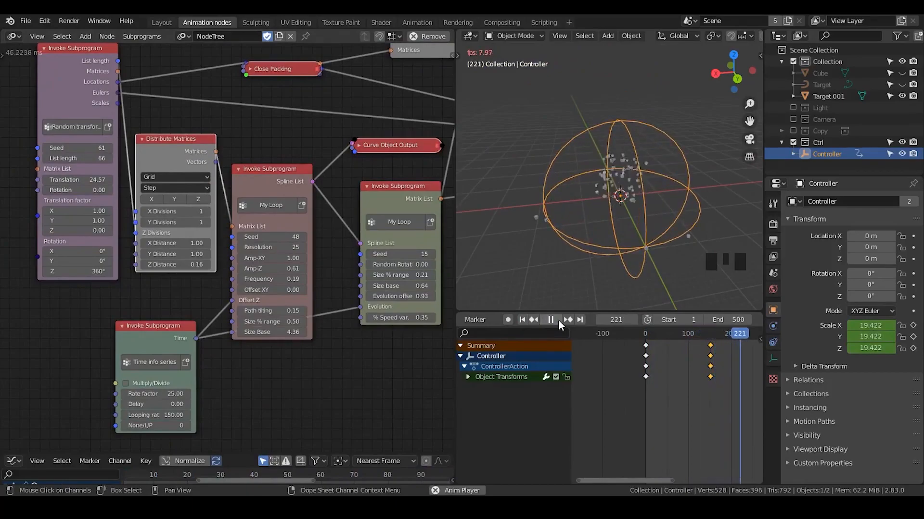
{"action": "left_click", "coordinate": [558, 319]}
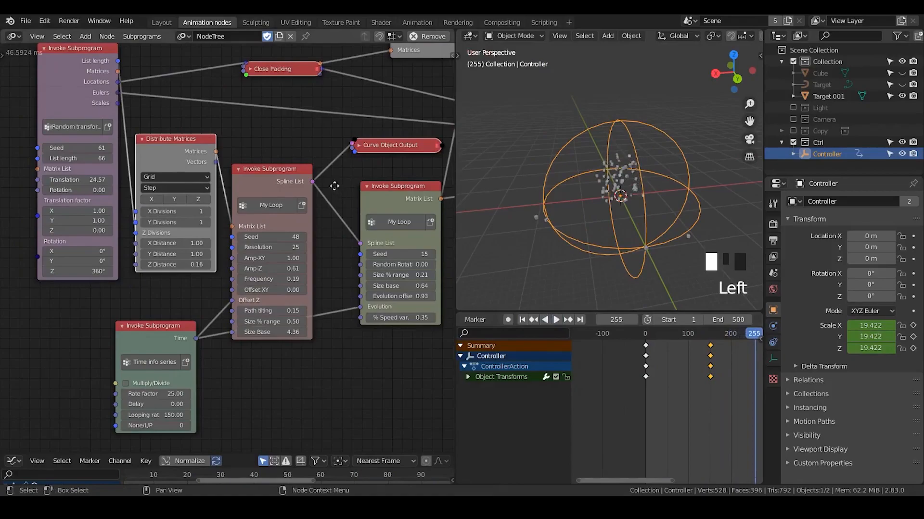
Step: Rearrange the Evaluate Falloff, Close Packing and Controller falloff nodes lower in the node tree
{"action": "middle_click_drag", "start_coordinate": [335, 185], "coordinate": [289, 260]}
{"action": "left_click_drag", "start_coordinate": [368, 75], "coordinate": [381, 101]}
{"action": "left_click_drag", "start_coordinate": [231, 144], "coordinate": [224, 162]}
{"action": "middle_click_drag", "start_coordinate": [279, 199], "coordinate": [256, 250]}
{"action": "left_click_drag", "start_coordinate": [227, 69], "coordinate": [229, 116]}
{"action": "middle_click_drag", "start_coordinate": [319, 182], "coordinate": [264, 89]}
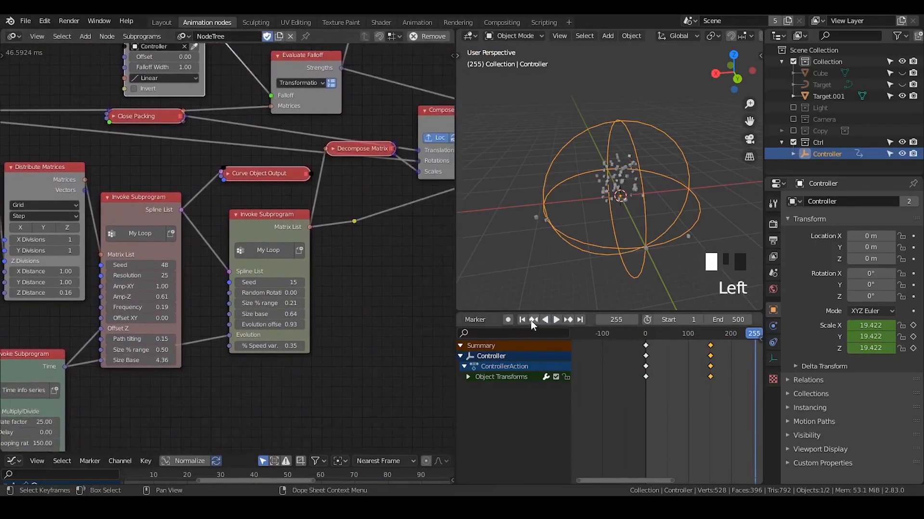
Step: Play the animation again and examine the swirling cubes from close up
{"action": "left_click", "coordinate": [556, 319]}
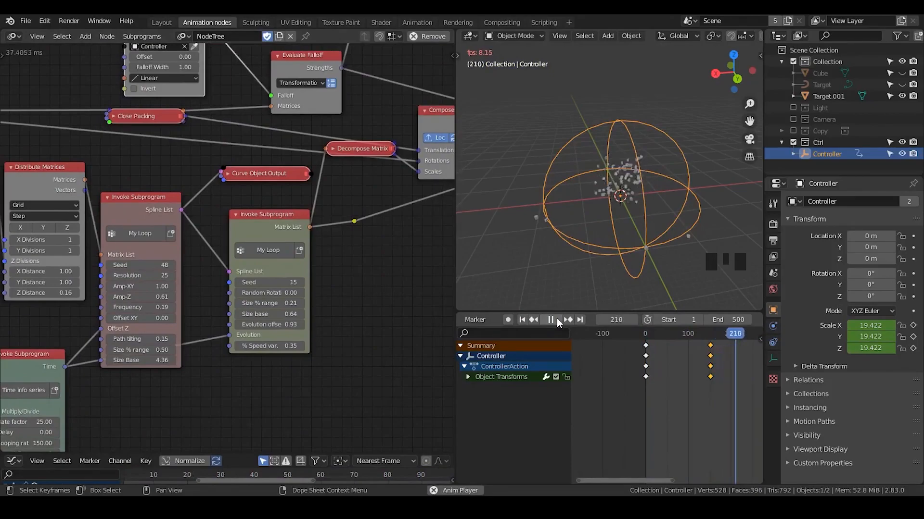
{"action": "left_click", "coordinate": [556, 318]}
{"action": "scroll", "coordinate": [640, 205], "scroll_direction": "up", "scroll_amount": 4}
{"action": "mouse_move", "coordinate": [639, 205]}
{"action": "middle_mouse_down"}
{"action": "mouse_move", "coordinate": [639, 217]}
{"action": "mouse_move", "coordinate": [633, 201]}
{"action": "middle_mouse_up"}
Step: Set the Random transform's List length to 150 and frame the taller tornado in the 3D view
{"action": "middle_click_drag", "start_coordinate": [130, 216], "coordinate": [357, 177]}
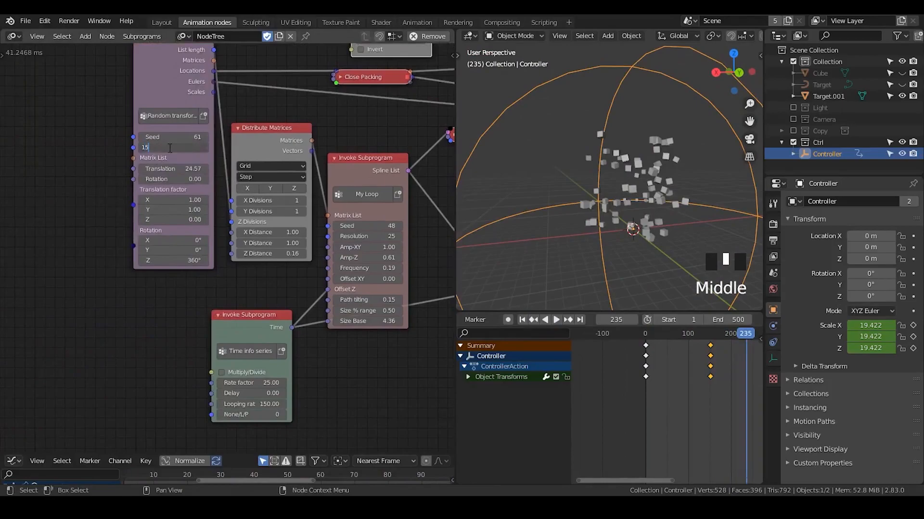
{"action": "left_click", "coordinate": [168, 148]}
{"action": "scroll", "coordinate": [577, 160], "scroll_direction": "down", "scroll_amount": 4}
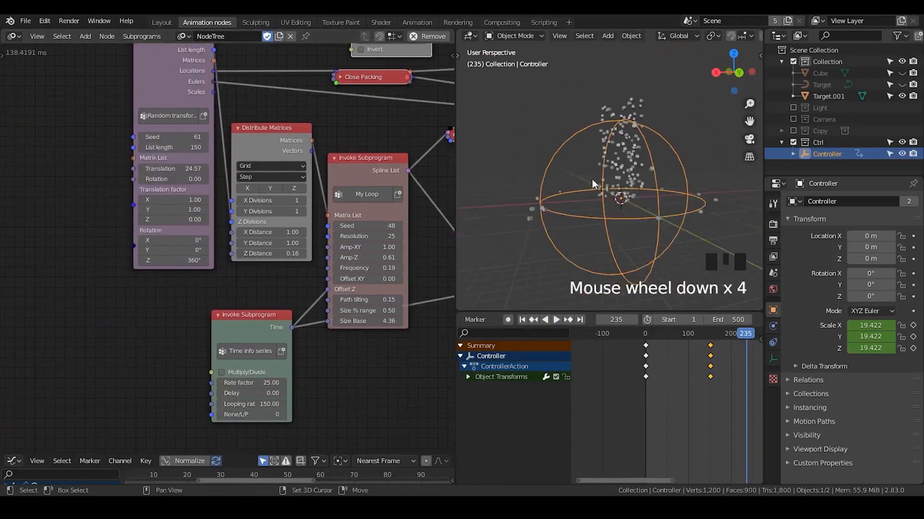
{"action": "middle_click_drag", "start_coordinate": [590, 175], "coordinate": [570, 179], "text": "shift"}
Step: Play the animation from frame 1 with 150 cubes, then stop it
{"action": "left_click", "coordinate": [530, 321]}
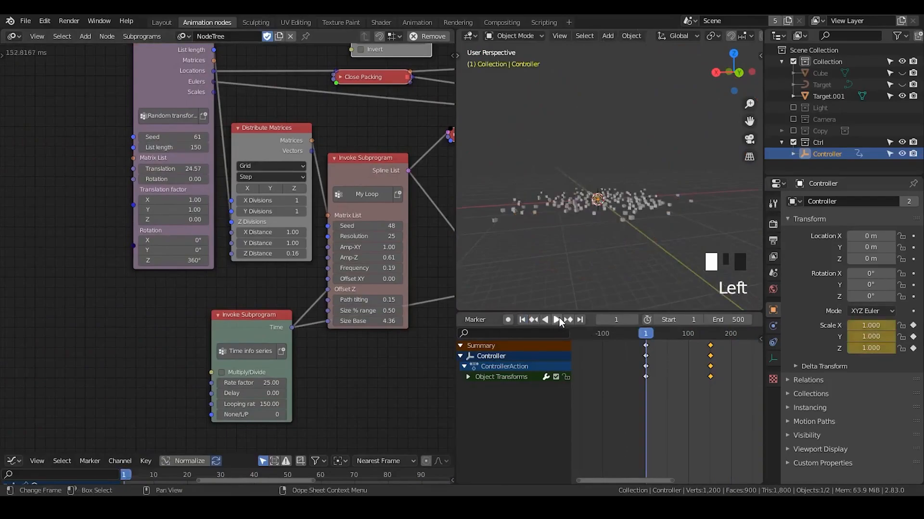
{"action": "left_click", "coordinate": [559, 319]}
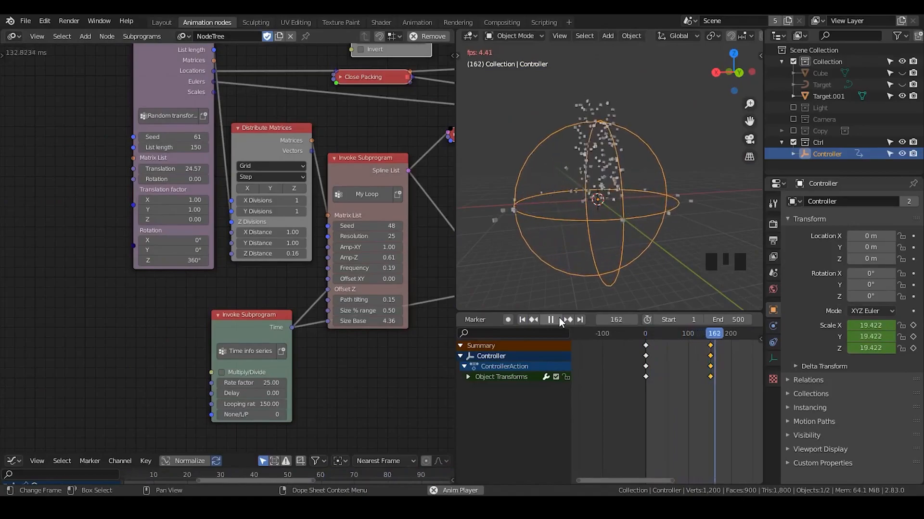
{"action": "left_click", "coordinate": [559, 319]}
Step: Try Amp-XY and Amp-Z at 0.00 on the spline-generating My Loop node, play the animation, and return to frame 1
{"action": "middle_click_drag", "start_coordinate": [368, 228], "coordinate": [296, 219]}
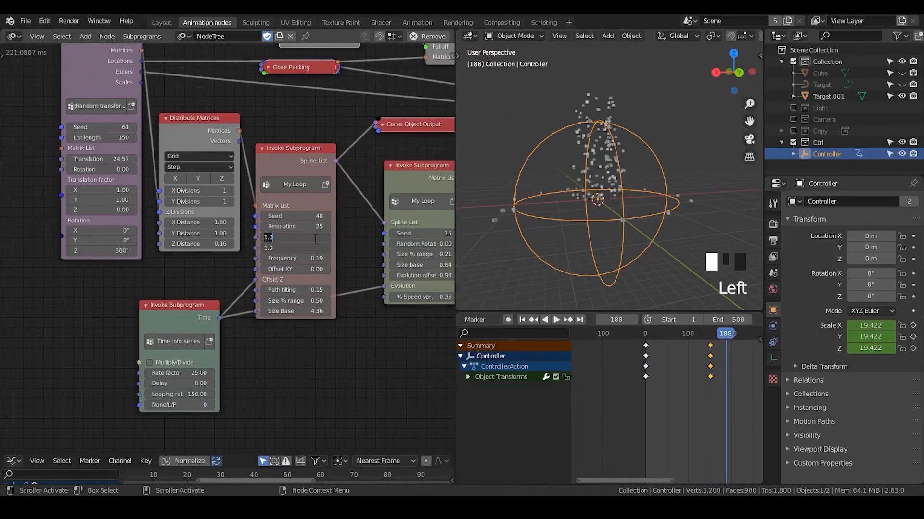
{"action": "middle_click_drag", "start_coordinate": [579, 154], "coordinate": [605, 326]}
{"action": "scroll", "coordinate": [576, 195], "scroll_direction": "up", "scroll_amount": 2}
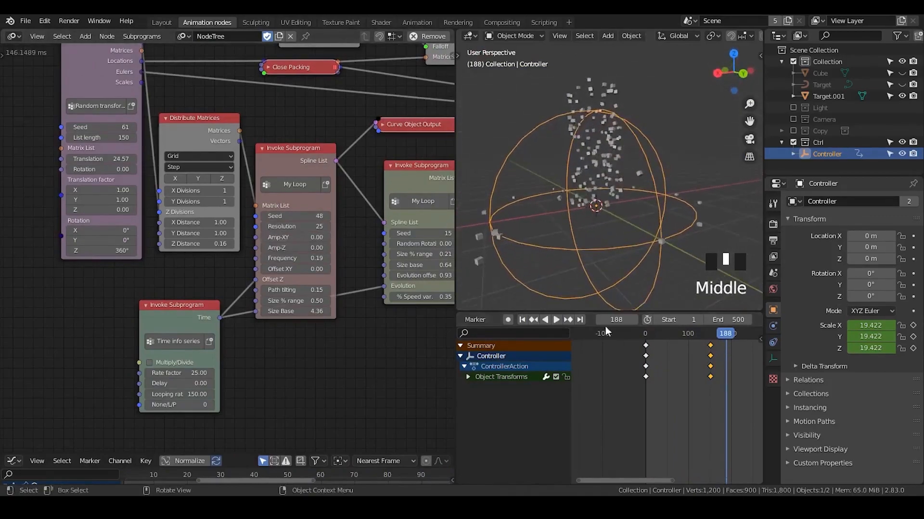
{"action": "double_click", "coordinate": [558, 319]}
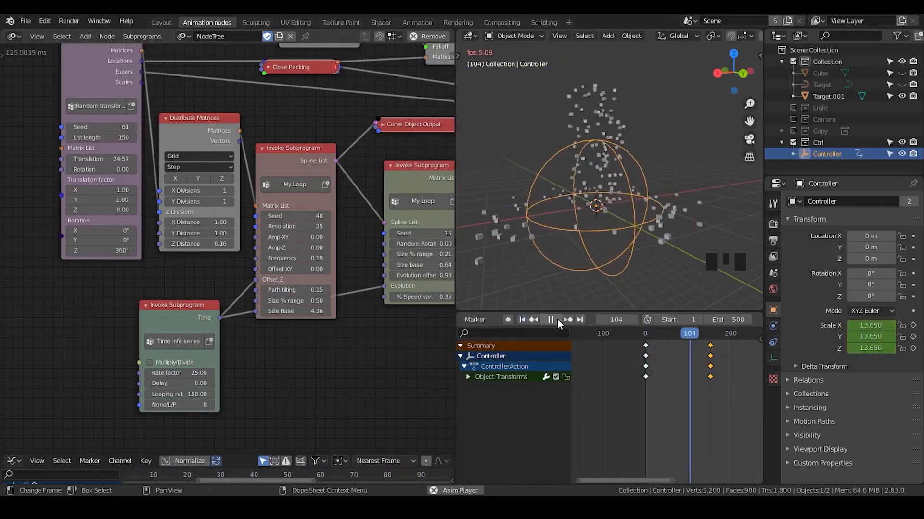
{"action": "left_click", "coordinate": [555, 319]}
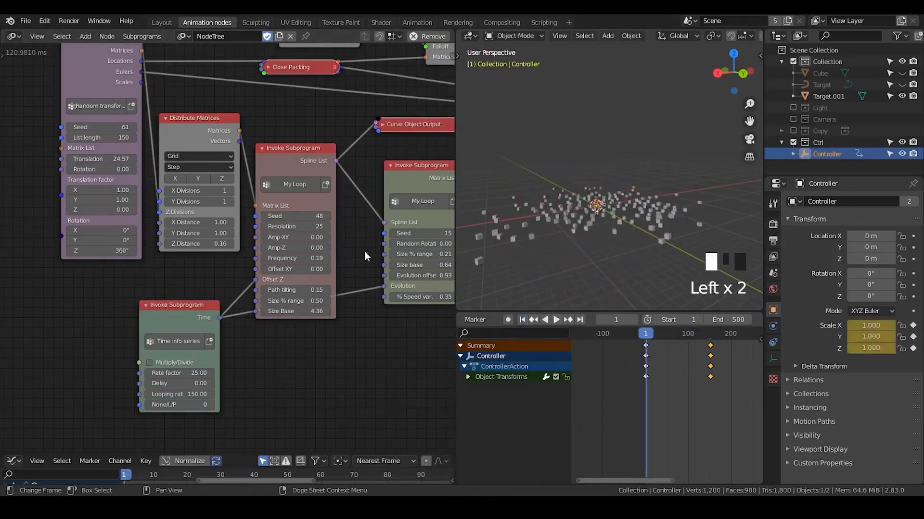
Step: Undo the Amp-XY and Amp-Z changes on the spline-generating My Loop node
{"action": "key", "text": "ctrl+z"}
{"action": "key", "text": "ctrl+z"}
{"action": "key", "text": "ctrl+z"}
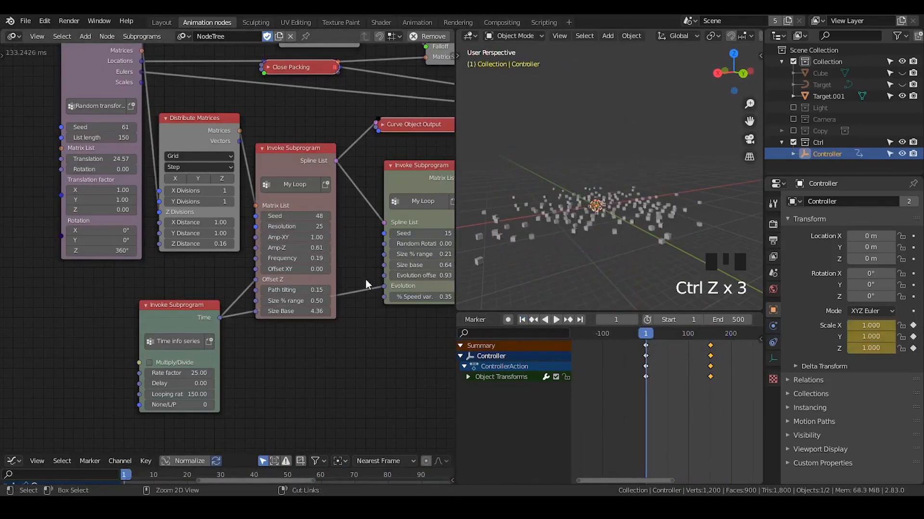
Step: Rename the spline-generating loop subprogram as Turbulent Path in its Loop Input node
{"action": "middle_click_drag", "start_coordinate": [351, 285], "coordinate": [214, 79]}
{"action": "scroll", "coordinate": [288, 241], "scroll_direction": "down", "scroll_amount": 5}
{"action": "middle_click_drag", "start_coordinate": [320, 212], "coordinate": [226, 45]}
{"action": "middle_click_drag", "start_coordinate": [235, 252], "coordinate": [324, 147]}
{"action": "scroll", "coordinate": [337, 200], "scroll_direction": "up", "scroll_amount": 4}
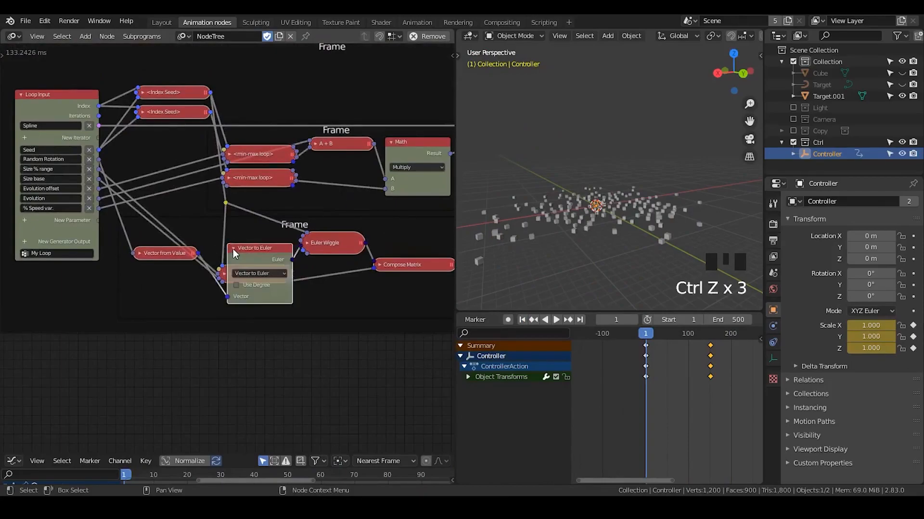
{"action": "scroll", "coordinate": [295, 220], "scroll_direction": "down", "scroll_amount": 2}
{"action": "middle_click_drag", "start_coordinate": [295, 220], "coordinate": [294, 399]}
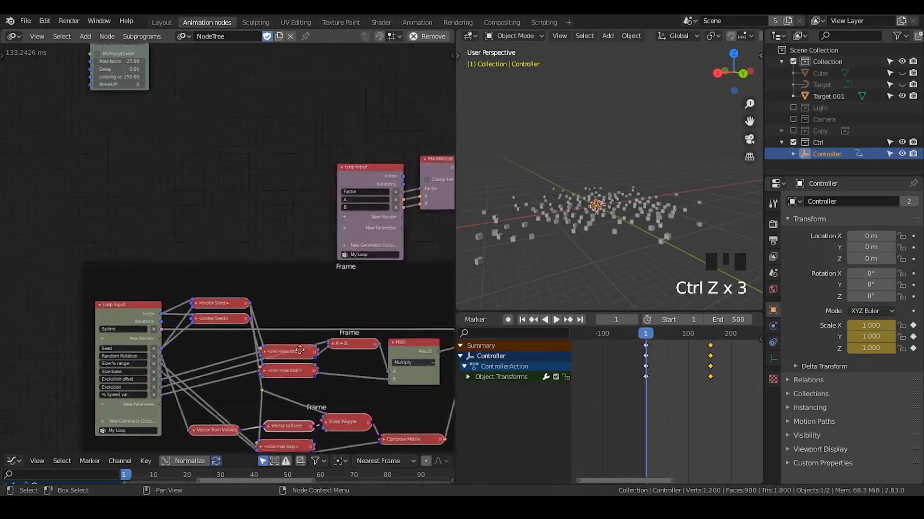
{"action": "middle_click_drag", "start_coordinate": [231, 225], "coordinate": [281, 374]}
{"action": "middle_click_drag", "start_coordinate": [174, 215], "coordinate": [211, 198]}
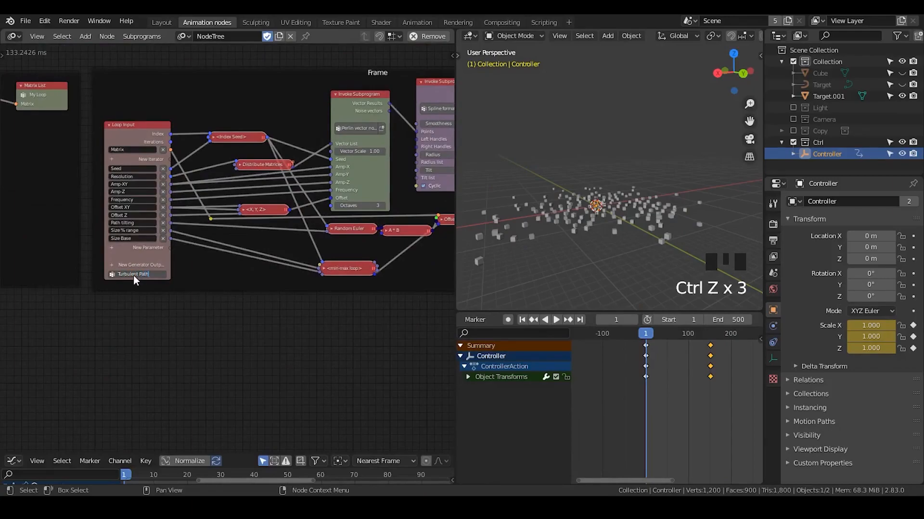
Step: Rename the loop subprogram that takes the Spline iterator as New Fish parade in its Loop Input node
{"action": "middle_click_drag", "start_coordinate": [67, 252], "coordinate": [310, 217]}
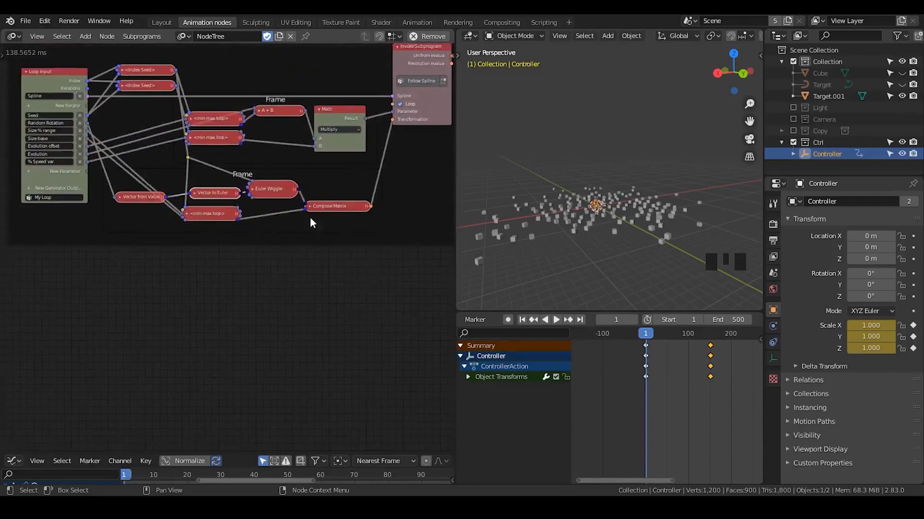
{"action": "middle_click_drag", "start_coordinate": [157, 214], "coordinate": [260, 238]}
{"action": "scroll", "coordinate": [165, 221], "scroll_direction": "up", "scroll_amount": 2}
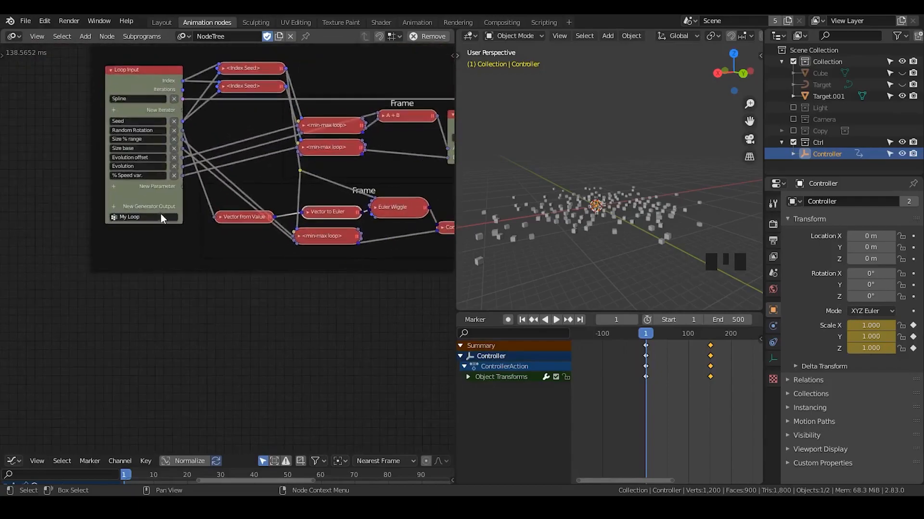
{"action": "scroll", "coordinate": [158, 215], "scroll_direction": "down", "scroll_amount": 1}
{"action": "left_click", "coordinate": [155, 217]}
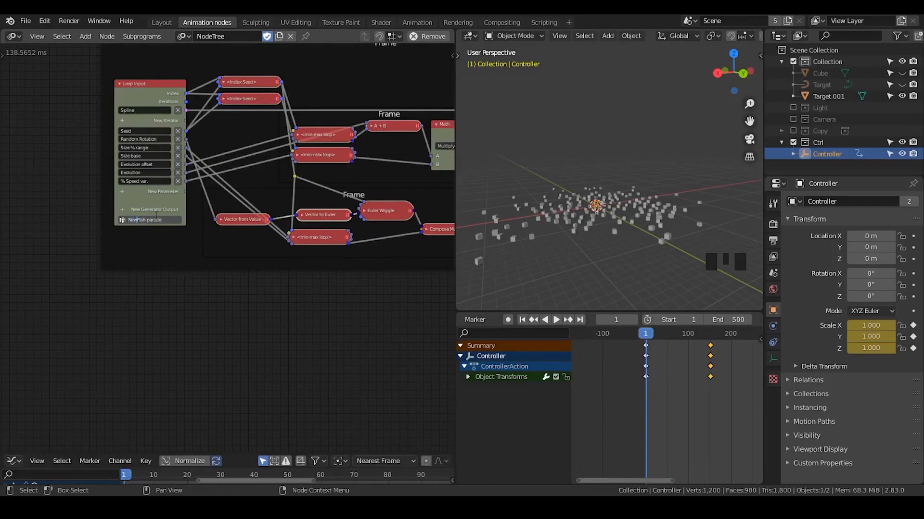
{"action": "key", "text": "Return"}
{"action": "scroll", "coordinate": [359, 134], "scroll_direction": "up", "scroll_amount": 1}
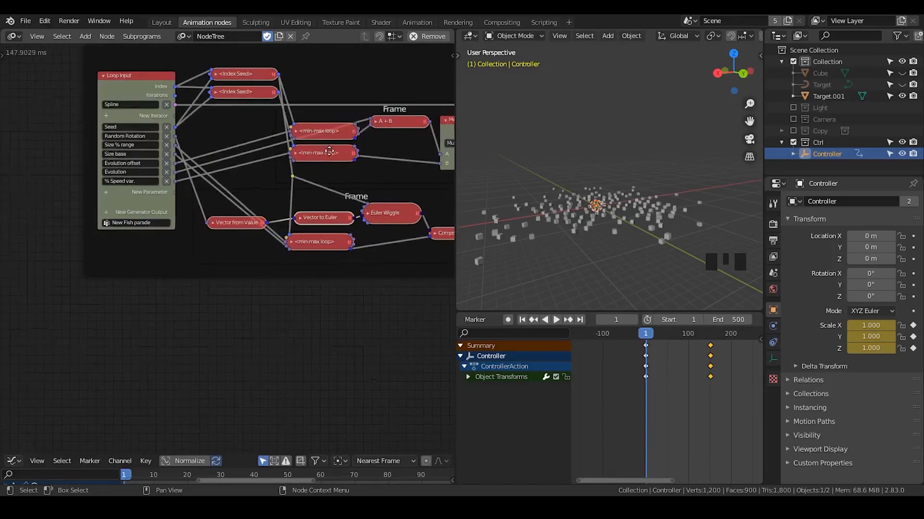
Step: Play the animation from frame 1 with the renamed subprograms, then stop it
{"action": "middle_click_drag", "start_coordinate": [358, 133], "coordinate": [270, 143]}
{"action": "middle_click_drag", "start_coordinate": [382, 128], "coordinate": [195, 177]}
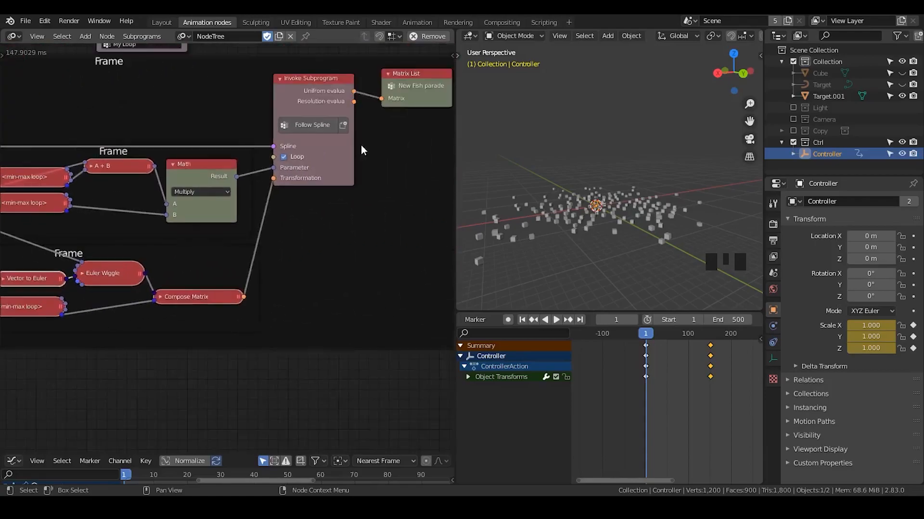
{"action": "middle_click_drag", "start_coordinate": [363, 148], "coordinate": [188, 175]}
{"action": "scroll", "coordinate": [188, 175], "scroll_direction": "down", "scroll_amount": 4}
{"action": "middle_click_drag", "start_coordinate": [356, 145], "coordinate": [98, 156]}
{"action": "middle_click_drag", "start_coordinate": [270, 143], "coordinate": [191, 122]}
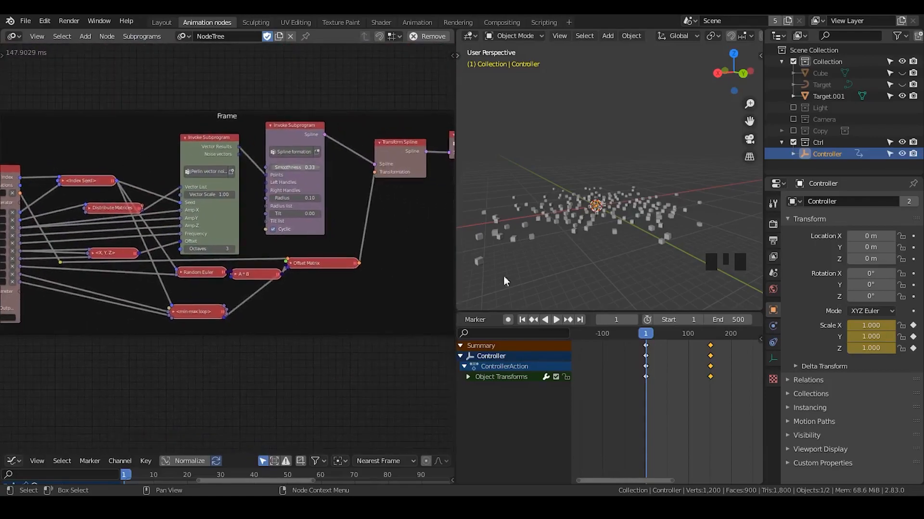
{"action": "left_click", "coordinate": [523, 319]}
{"action": "left_click", "coordinate": [556, 320]}
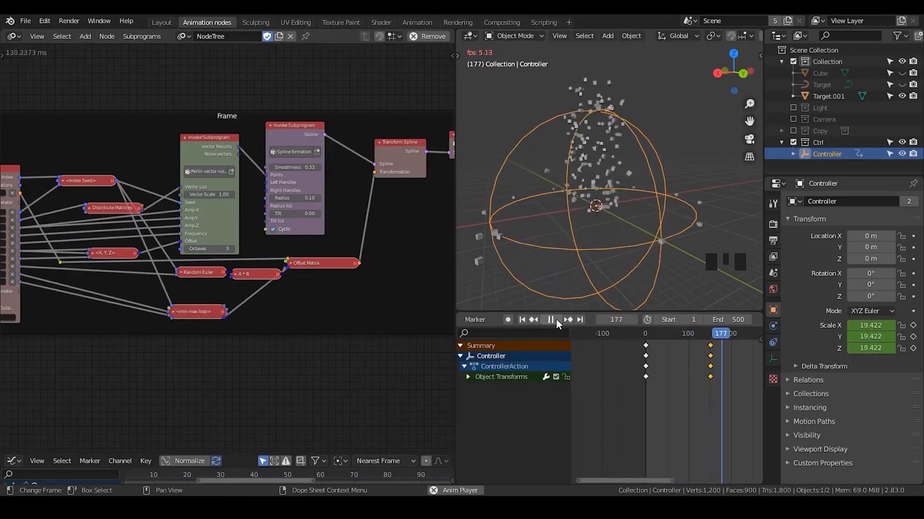
{"action": "left_click", "coordinate": [556, 319]}
Step: Show the node tree settings beside the nodes and examine the Overview, Animation Node Tree and Developer sections
{"action": "middle_click_drag", "start_coordinate": [190, 141], "coordinate": [185, 345]}
{"action": "scroll", "coordinate": [168, 290], "scroll_direction": "down", "scroll_amount": 4}
{"action": "middle_click_drag", "start_coordinate": [112, 228], "coordinate": [361, 330]}
{"action": "middle_click_drag", "start_coordinate": [202, 227], "coordinate": [284, 288]}
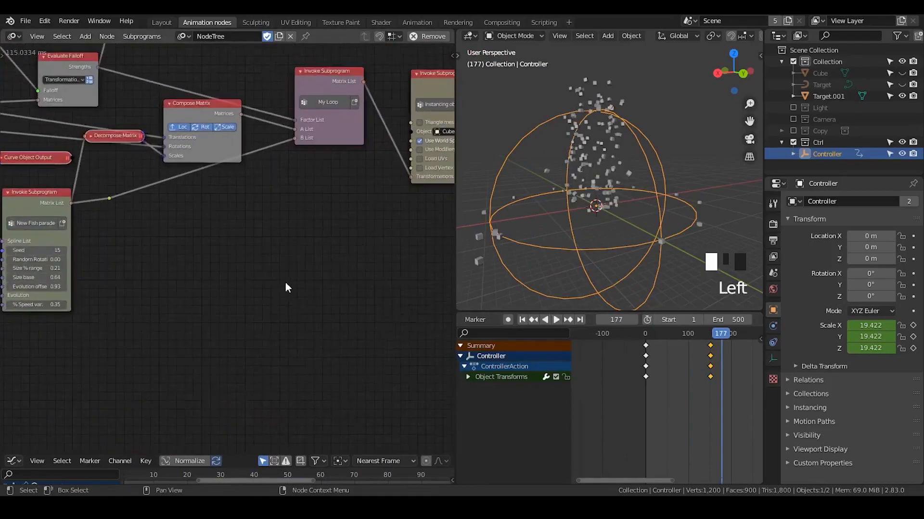
{"action": "scroll", "coordinate": [197, 229], "scroll_direction": "up", "scroll_amount": 3}
{"action": "key", "text": "n"}
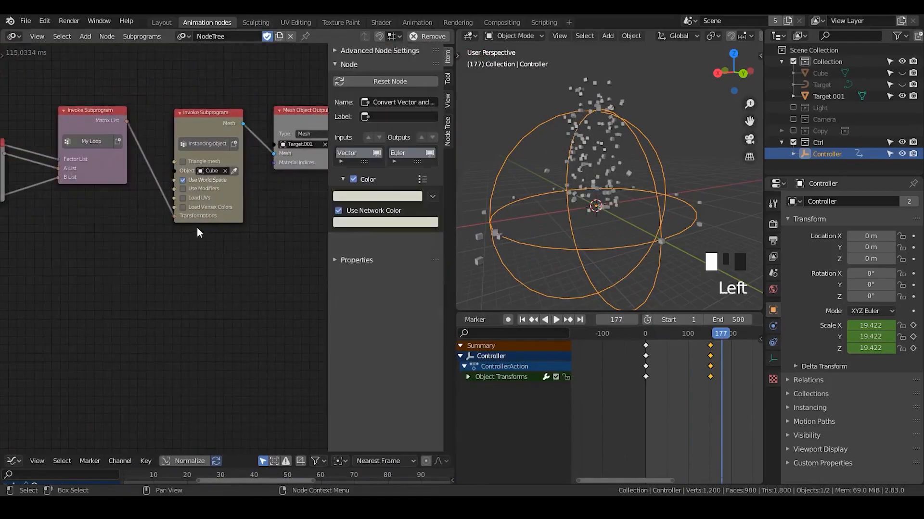
{"action": "left_click", "coordinate": [448, 130]}
{"action": "left_click", "coordinate": [361, 79]}
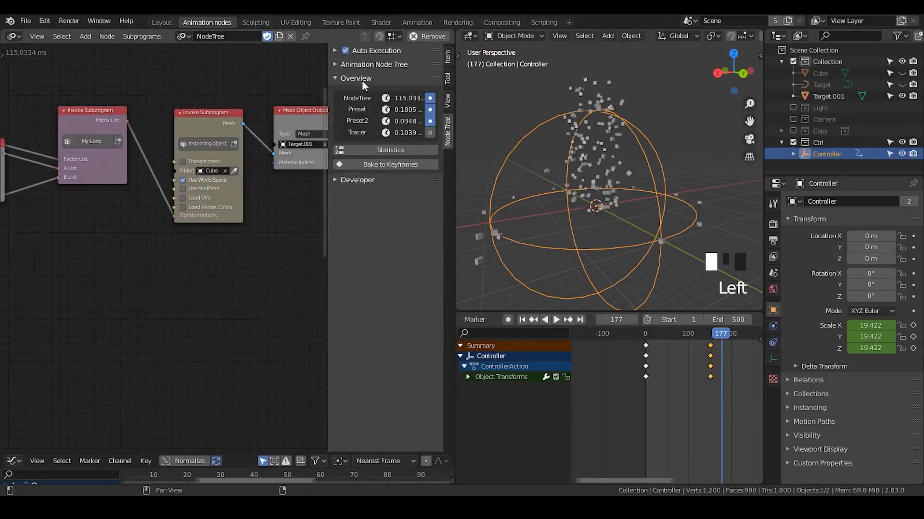
{"action": "left_click", "coordinate": [363, 78]}
{"action": "left_click", "coordinate": [367, 65]}
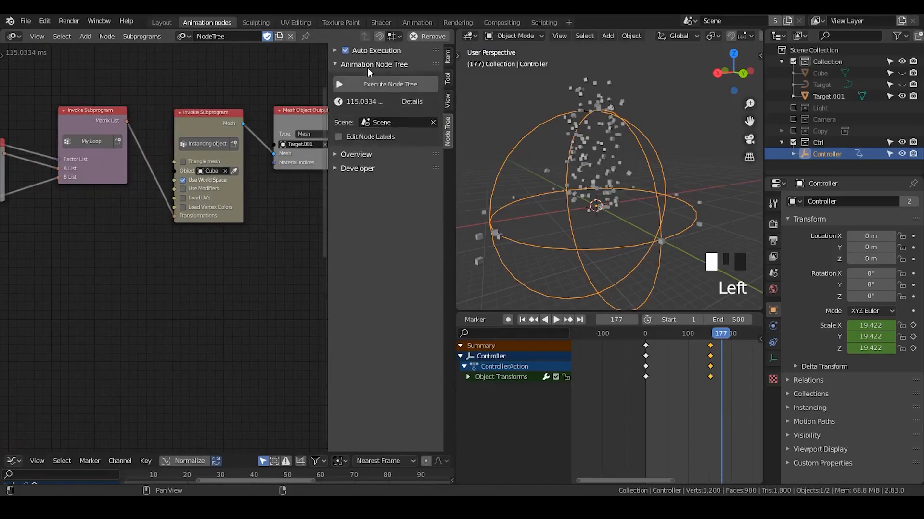
{"action": "left_click", "coordinate": [367, 66]}
{"action": "left_click", "coordinate": [367, 93]}
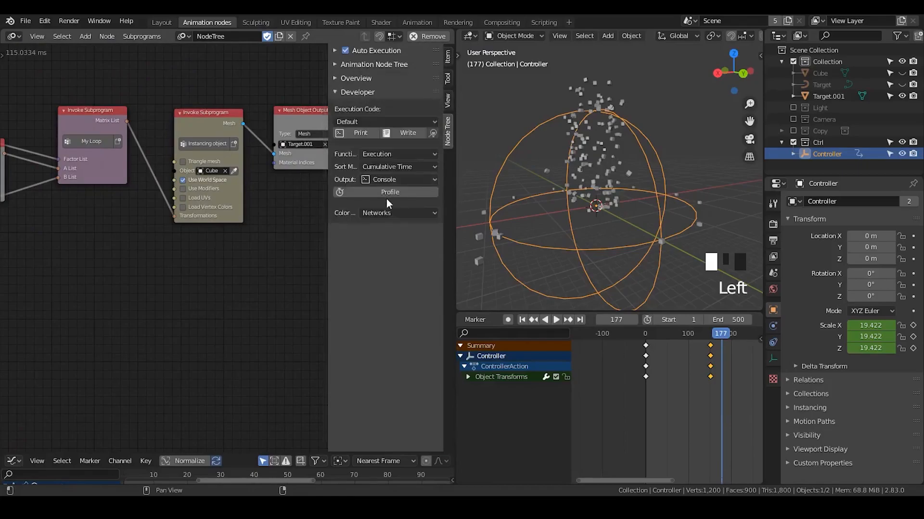
Step: Try Monitor Execution as the execution code type and show the written code in a text editor, then restore Default
{"action": "left_click", "coordinate": [369, 121]}
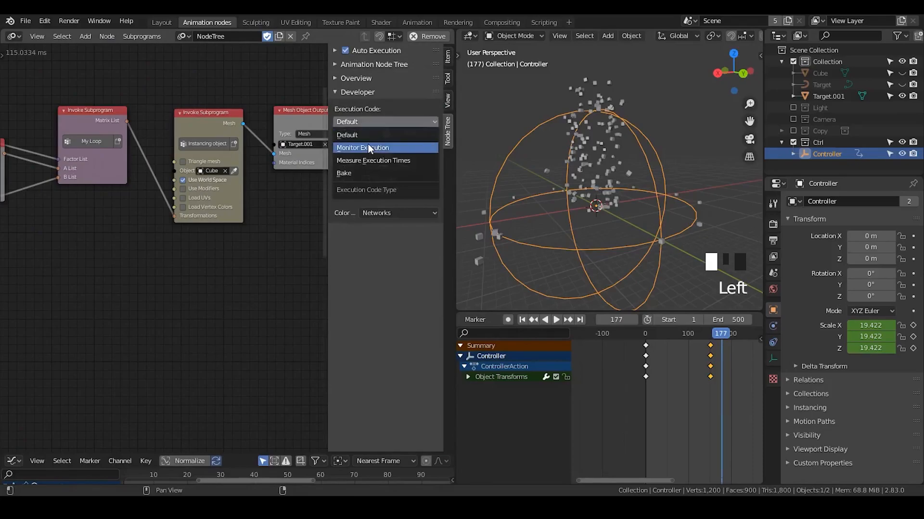
{"action": "left_click", "coordinate": [367, 146]}
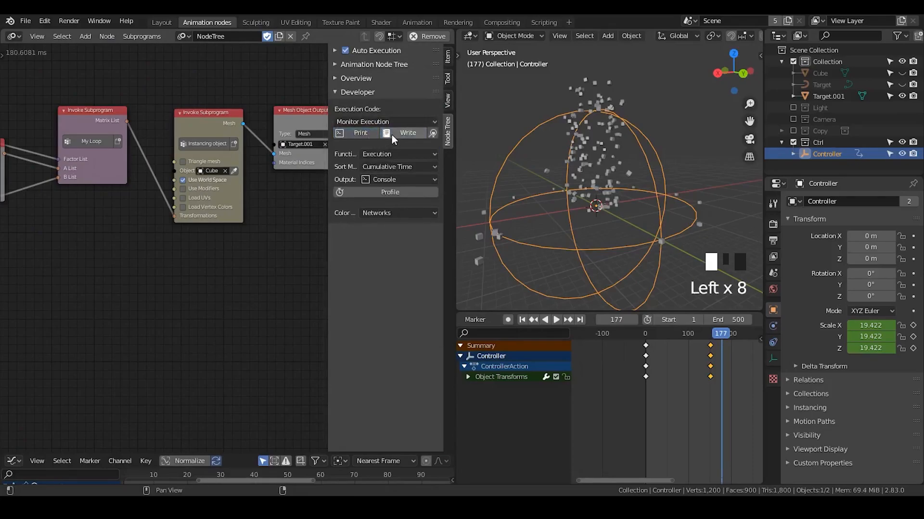
{"action": "left_click", "coordinate": [435, 134]}
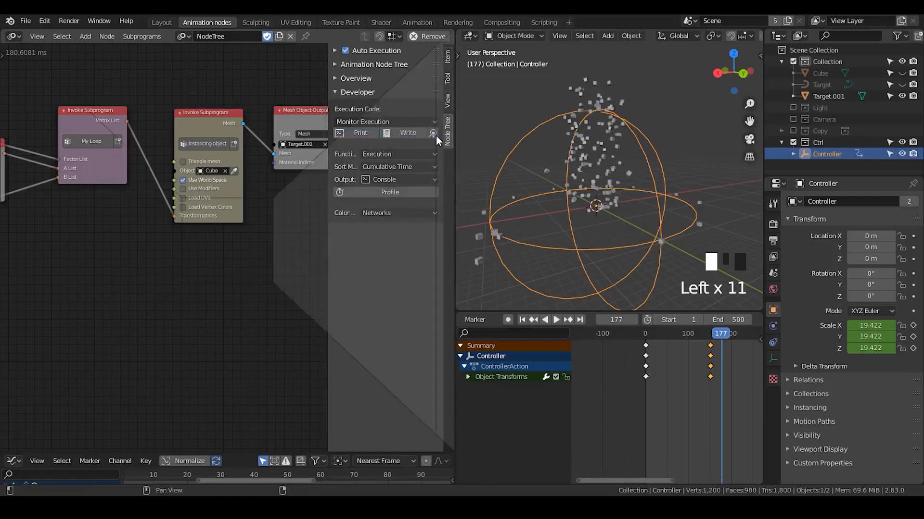
{"action": "left_click", "coordinate": [413, 133]}
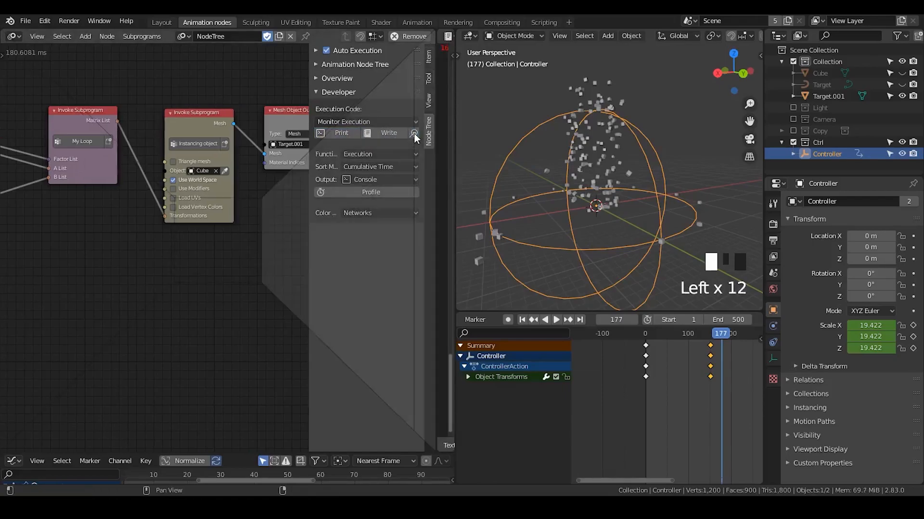
{"action": "left_click_drag", "start_coordinate": [412, 133], "coordinate": [413, 133]}
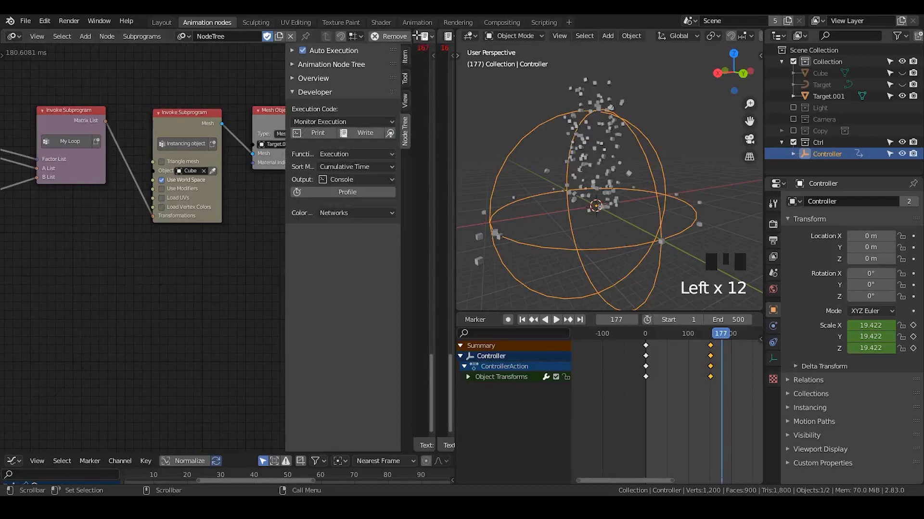
{"action": "left_click_drag", "start_coordinate": [437, 32], "coordinate": [424, 33]}
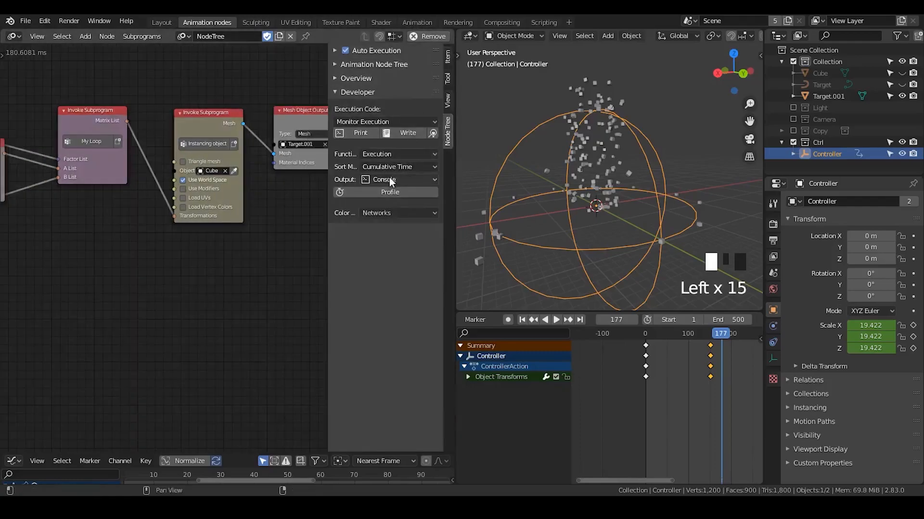
{"action": "left_click", "coordinate": [377, 123]}
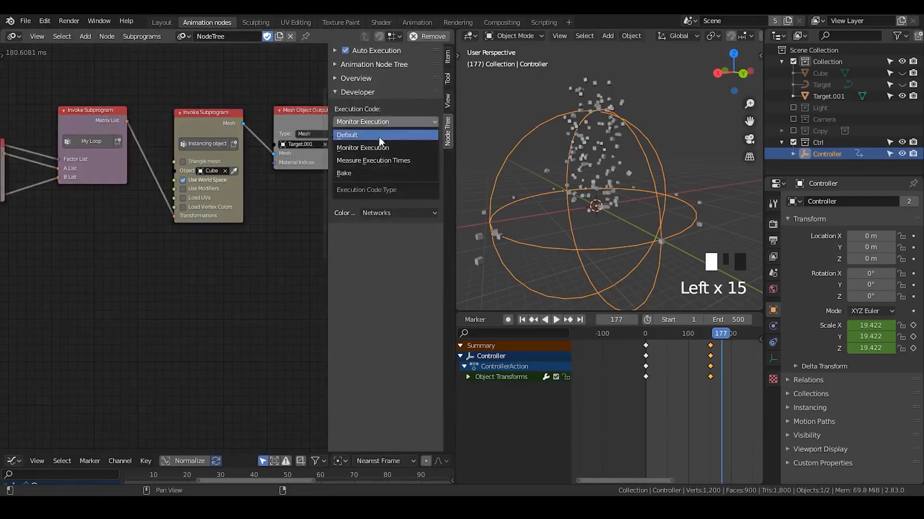
{"action": "left_click", "coordinate": [374, 135]}
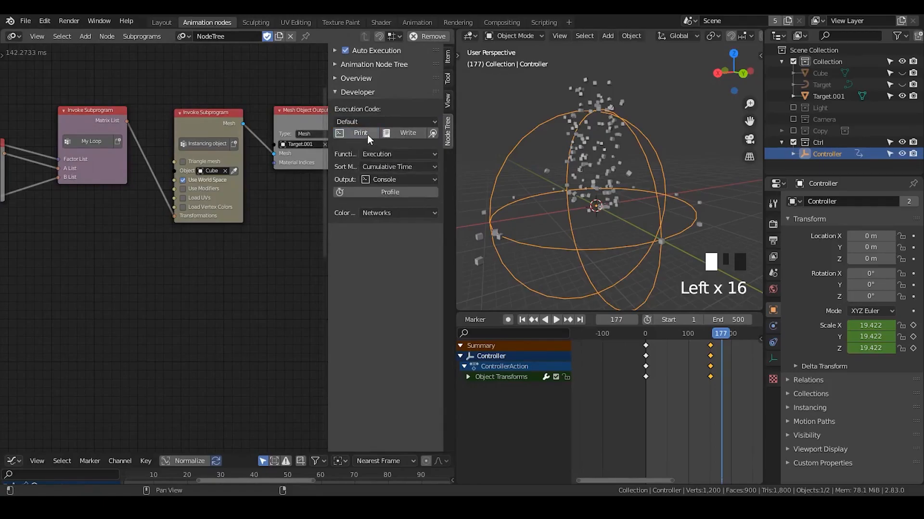
Step: Profile the node tree's Execution function, sorted by Cumulative Time, with output to the Console
{"action": "left_click", "coordinate": [397, 192]}
{"action": "left_click", "coordinate": [396, 192]}
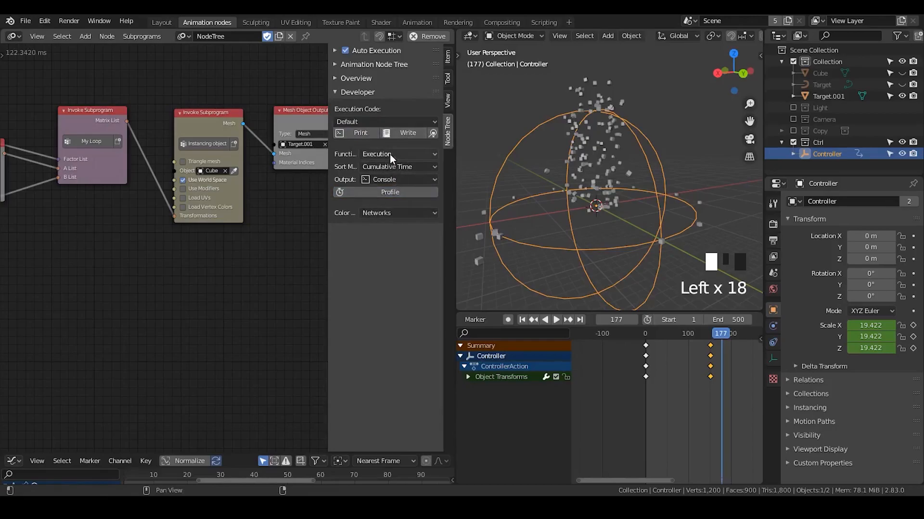
{"action": "left_click", "coordinate": [390, 193]}
Step: Examine the node tree's Overview, Animation Node Tree and Auto Execution settings next to the renamed subprogram nodes
{"action": "middle_click_drag", "start_coordinate": [127, 256], "coordinate": [274, 243]}
{"action": "mouse_move", "coordinate": [97, 268]}
{"action": "middle_mouse_down"}
{"action": "mouse_move", "coordinate": [167, 280]}
{"action": "mouse_move", "coordinate": [248, 315]}
{"action": "middle_mouse_up"}
{"action": "middle_click_drag", "start_coordinate": [149, 276], "coordinate": [227, 234]}
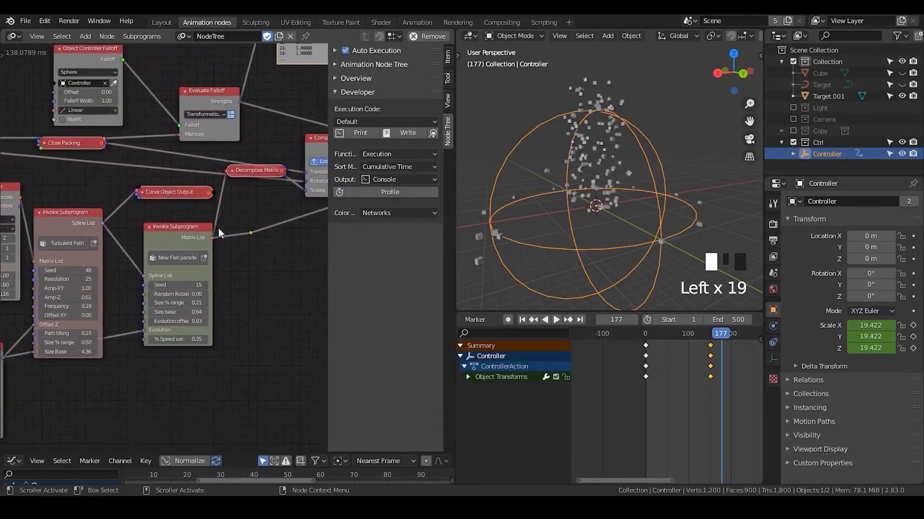
{"action": "left_click", "coordinate": [358, 81]}
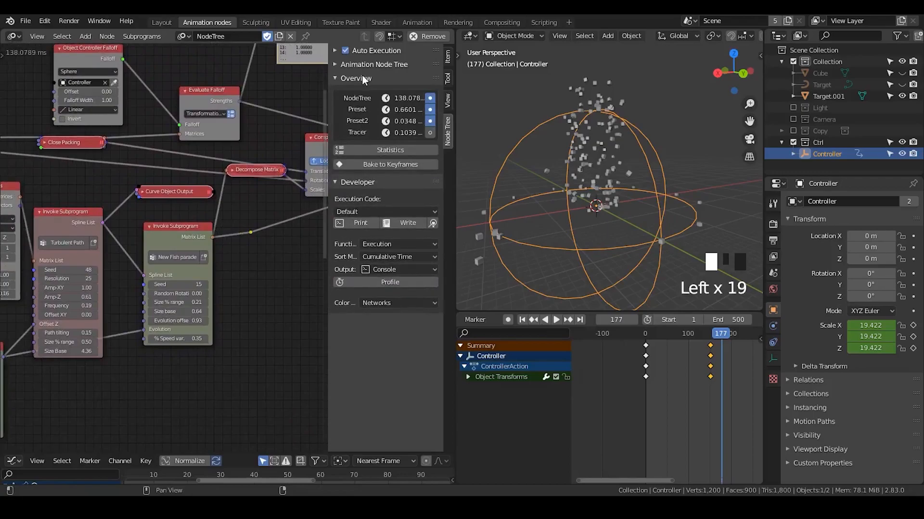
{"action": "left_click", "coordinate": [362, 77]}
{"action": "left_click", "coordinate": [359, 67]}
{"action": "left_click", "coordinate": [359, 67]}
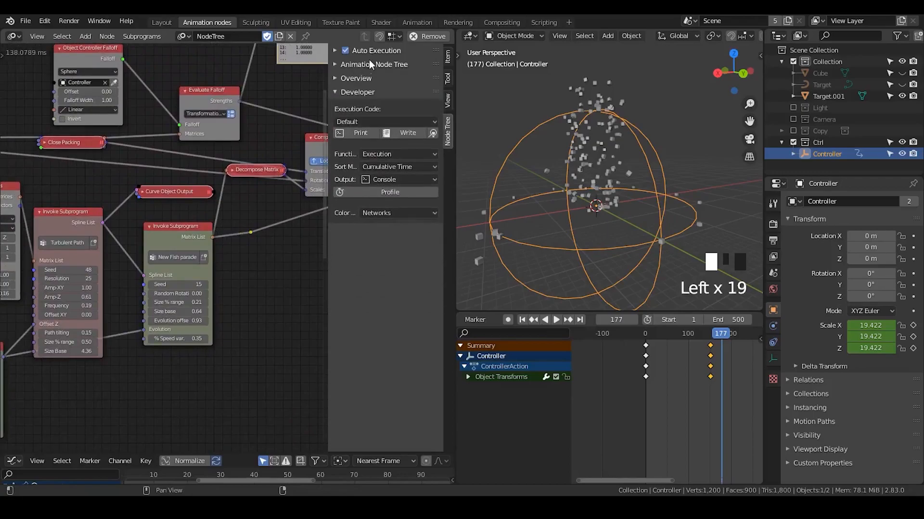
{"action": "left_click", "coordinate": [367, 51]}
{"action": "left_click", "coordinate": [366, 51]}
Step: Look through the profiling sort modes and try Text Block as the profiling output, then restore Console
{"action": "left_click", "coordinate": [386, 179]}
{"action": "left_click", "coordinate": [388, 167]}
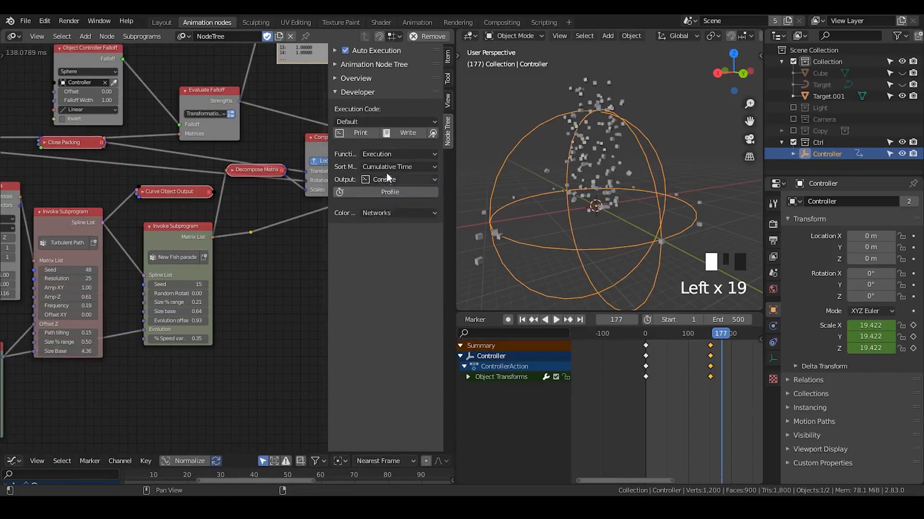
{"action": "left_click", "coordinate": [388, 167]}
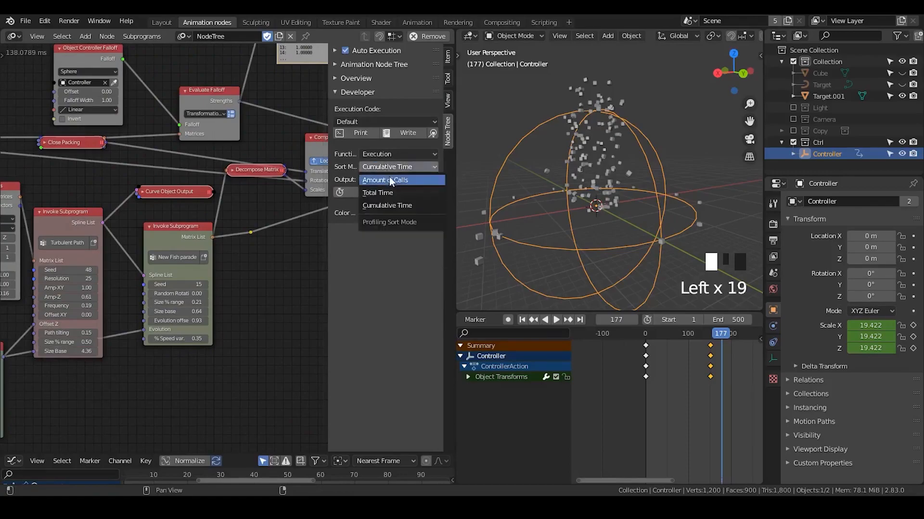
{"action": "left_click", "coordinate": [384, 179]}
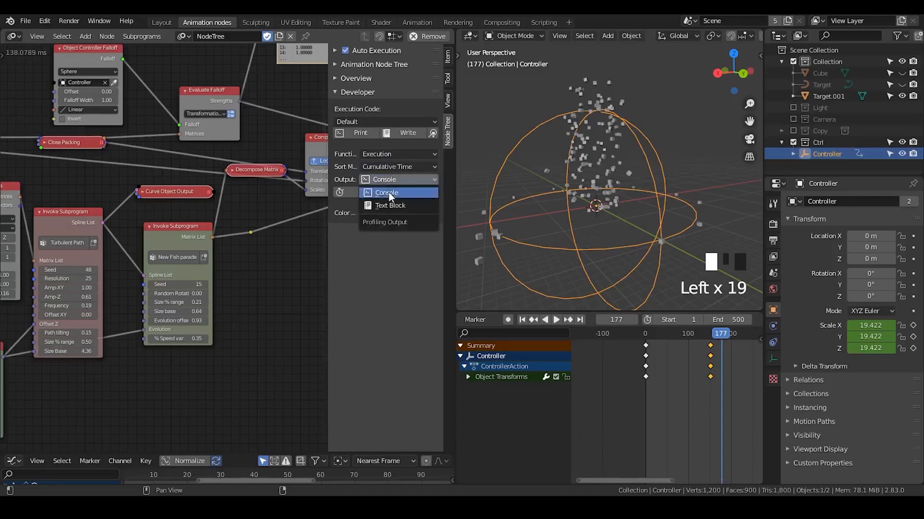
{"action": "left_click", "coordinate": [396, 207]}
{"action": "left_click", "coordinate": [389, 180]}
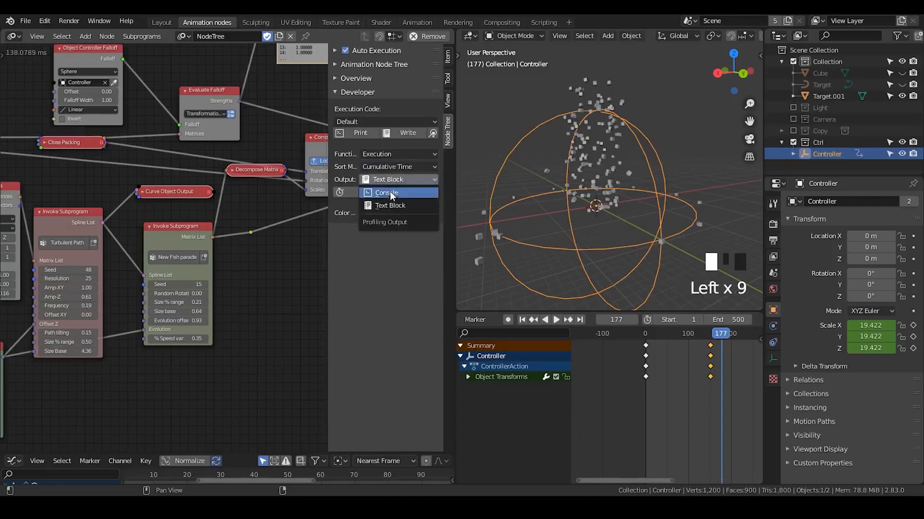
{"action": "left_click", "coordinate": [392, 199]}
{"action": "left_click", "coordinate": [395, 213]}
{"action": "left_click", "coordinate": [395, 213]}
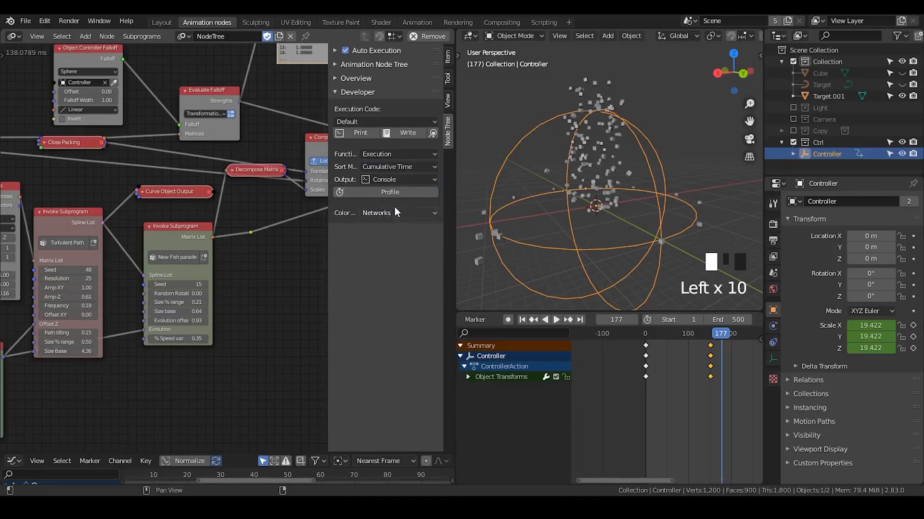
Step: Collapse the Developer settings, review the main node chain and show the active node's own properties
{"action": "left_click", "coordinate": [346, 94]}
{"action": "scroll", "coordinate": [156, 290], "scroll_direction": "up", "scroll_amount": 1}
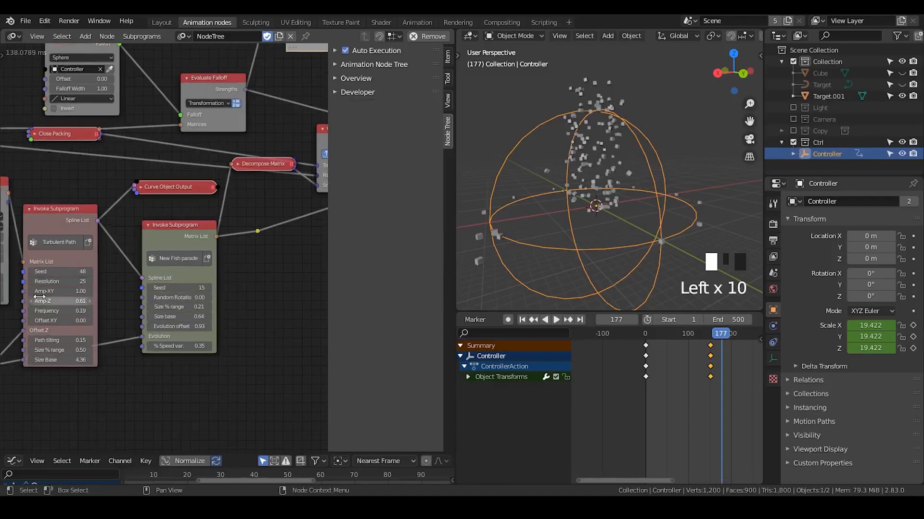
{"action": "middle_click_drag", "start_coordinate": [27, 300], "coordinate": [193, 238]}
{"action": "scroll", "coordinate": [192, 237], "scroll_direction": "down", "scroll_amount": 3}
{"action": "middle_click_drag", "start_coordinate": [201, 202], "coordinate": [137, 212]}
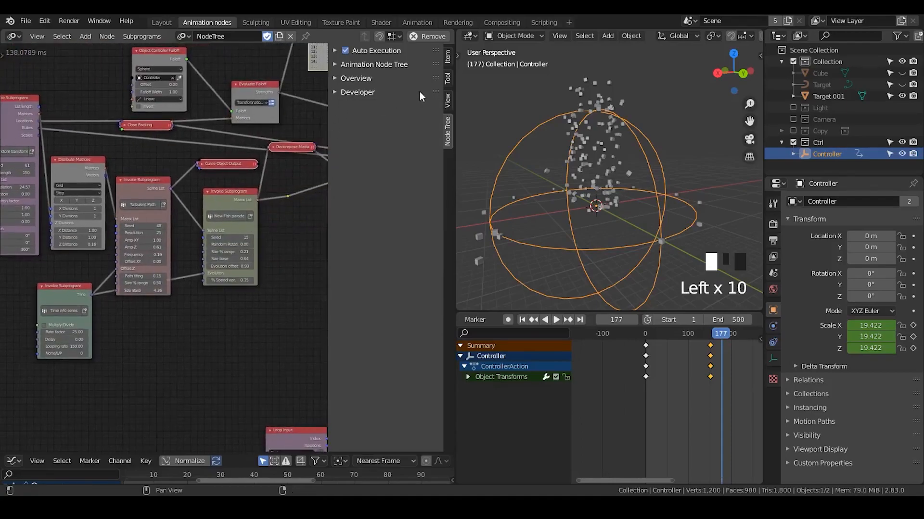
{"action": "left_click", "coordinate": [448, 58]}
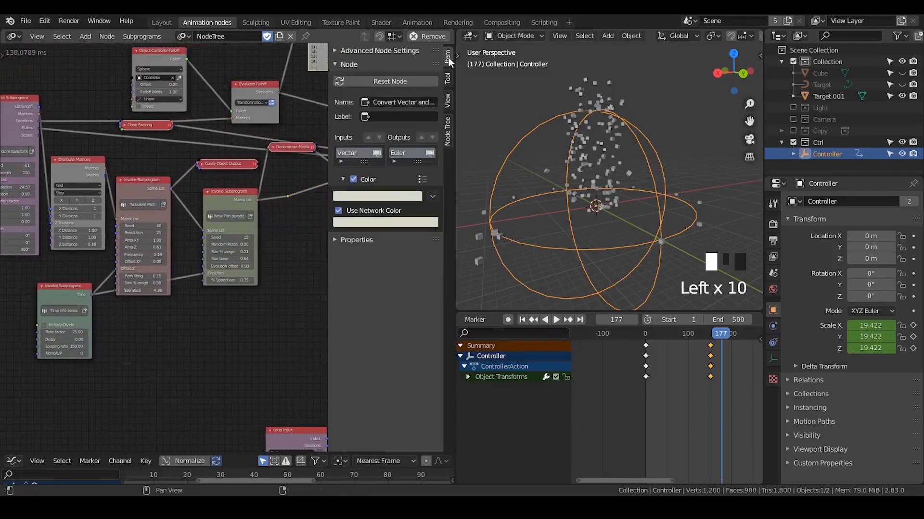
Step: Set the node tree's developer Execution Code to Measure Execution Times
{"action": "left_click", "coordinate": [448, 130]}
{"action": "left_click", "coordinate": [448, 102]}
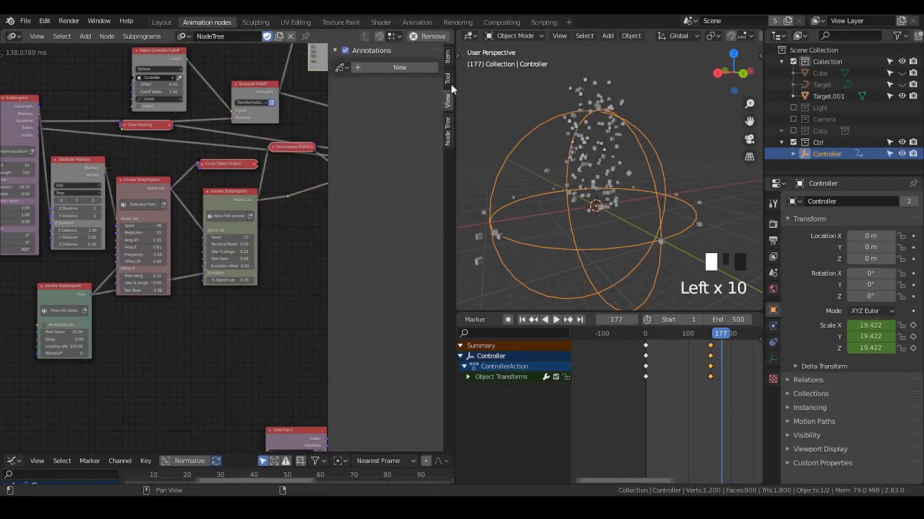
{"action": "left_click", "coordinate": [448, 79]}
{"action": "left_click", "coordinate": [448, 132]}
{"action": "left_click", "coordinate": [359, 92]}
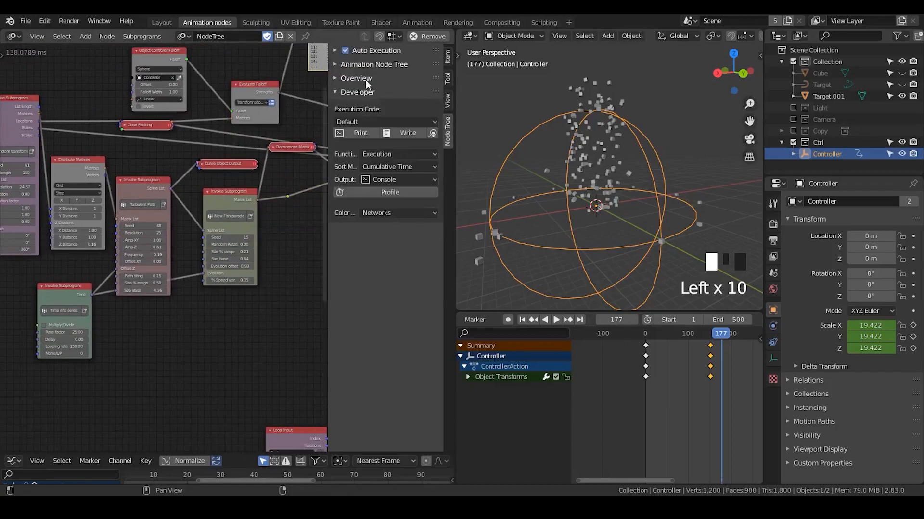
{"action": "left_click", "coordinate": [356, 78]}
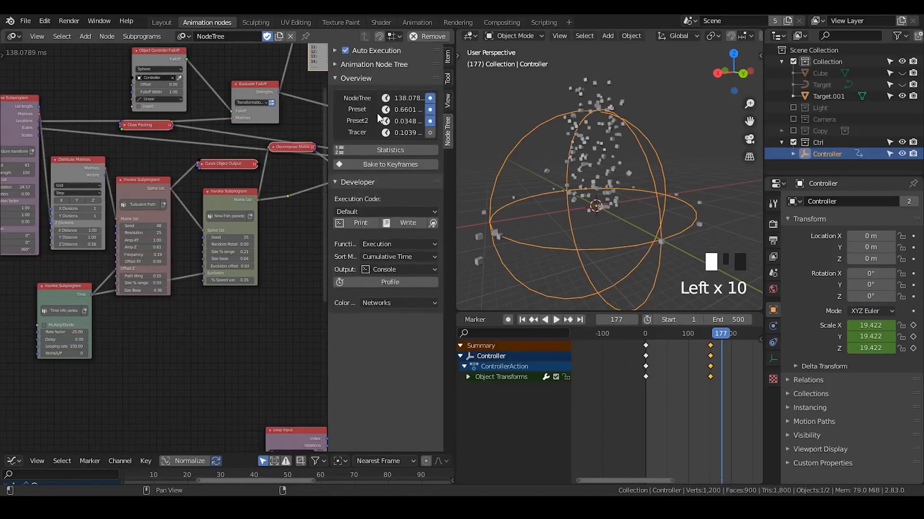
{"action": "left_click", "coordinate": [368, 78]}
{"action": "left_click", "coordinate": [427, 121]}
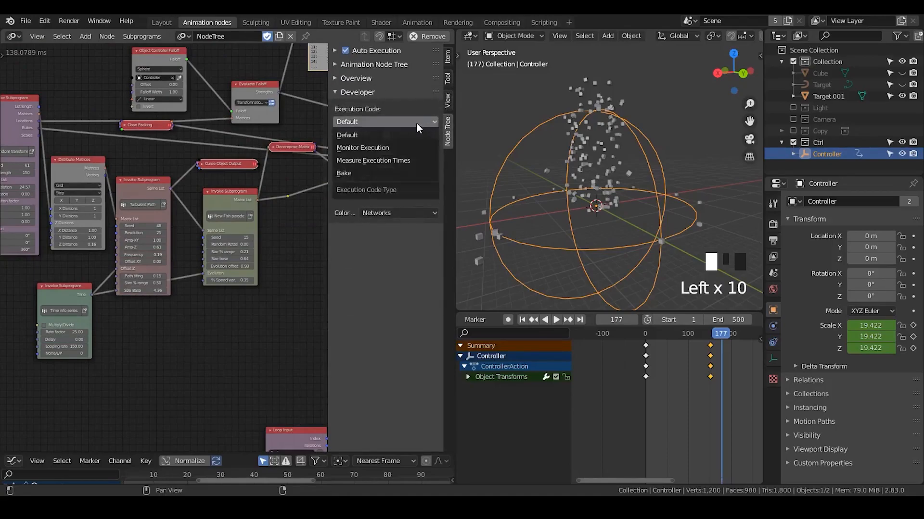
{"action": "left_click", "coordinate": [395, 158]}
Step: Examine the execution times shown under the main chain's subprogram, Close Packing and falloff nodes
{"action": "scroll", "coordinate": [202, 203], "scroll_direction": "up", "scroll_amount": 3}
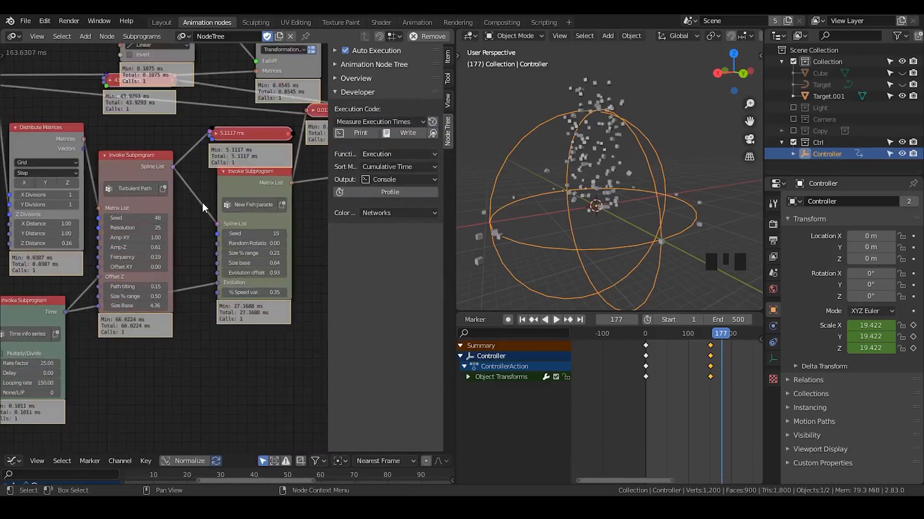
{"action": "key", "text": "n"}
{"action": "middle_click_drag", "start_coordinate": [99, 215], "coordinate": [280, 156]}
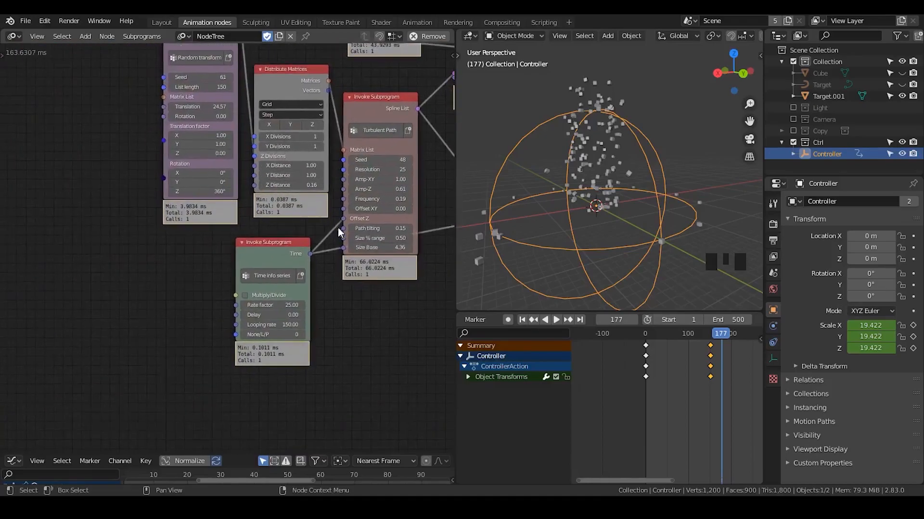
{"action": "middle_click_drag", "start_coordinate": [409, 210], "coordinate": [221, 227]}
{"action": "scroll", "coordinate": [222, 227], "scroll_direction": "down", "scroll_amount": 1}
{"action": "left_click_drag", "start_coordinate": [191, 133], "coordinate": [201, 121]}
{"action": "middle_click_drag", "start_coordinate": [217, 53], "coordinate": [187, 195]}
{"action": "left_click_drag", "start_coordinate": [188, 117], "coordinate": [186, 91]}
{"action": "left_click_drag", "start_coordinate": [181, 199], "coordinate": [197, 188]}
{"action": "left_click_drag", "start_coordinate": [181, 89], "coordinate": [189, 72]}
{"action": "left_click_drag", "start_coordinate": [190, 184], "coordinate": [198, 189]}
{"action": "scroll", "coordinate": [198, 189], "scroll_direction": "up", "scroll_amount": 1}
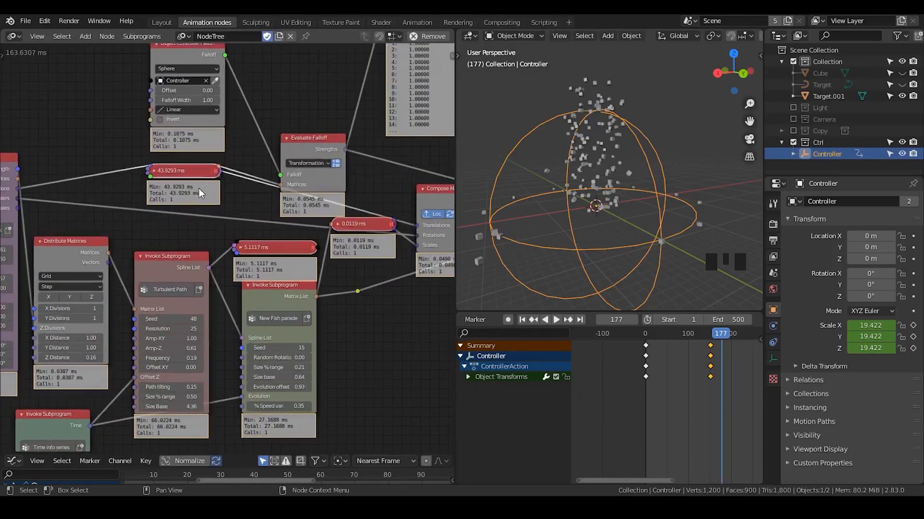
Step: Expand the Close Packing node and show its own properties with the input and output visibility lists
{"action": "left_click", "coordinate": [153, 171]}
{"action": "key", "text": "n"}
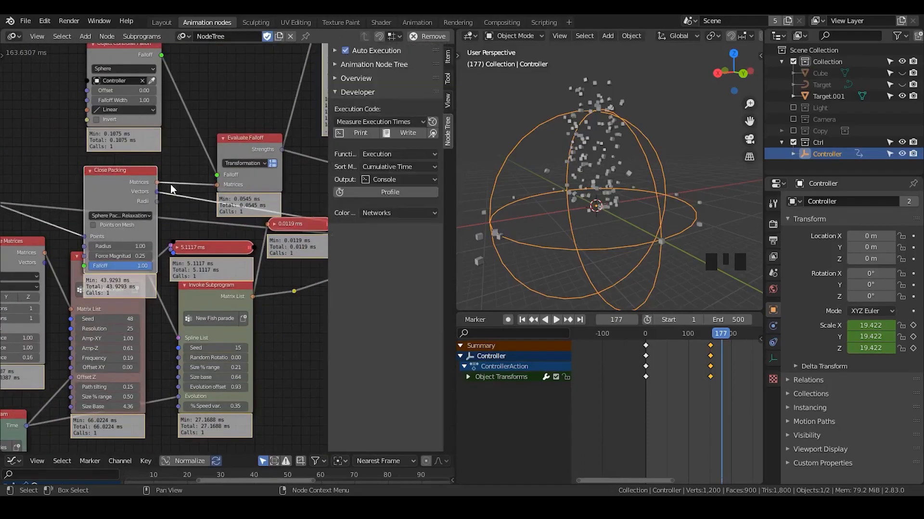
{"action": "left_click", "coordinate": [362, 93]}
{"action": "left_click", "coordinate": [364, 50]}
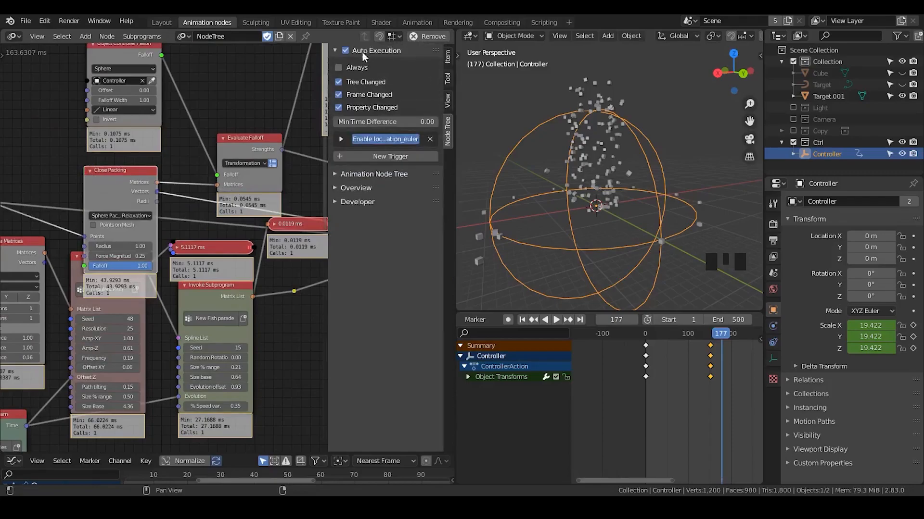
{"action": "middle_click_drag", "start_coordinate": [145, 223], "coordinate": [196, 223]}
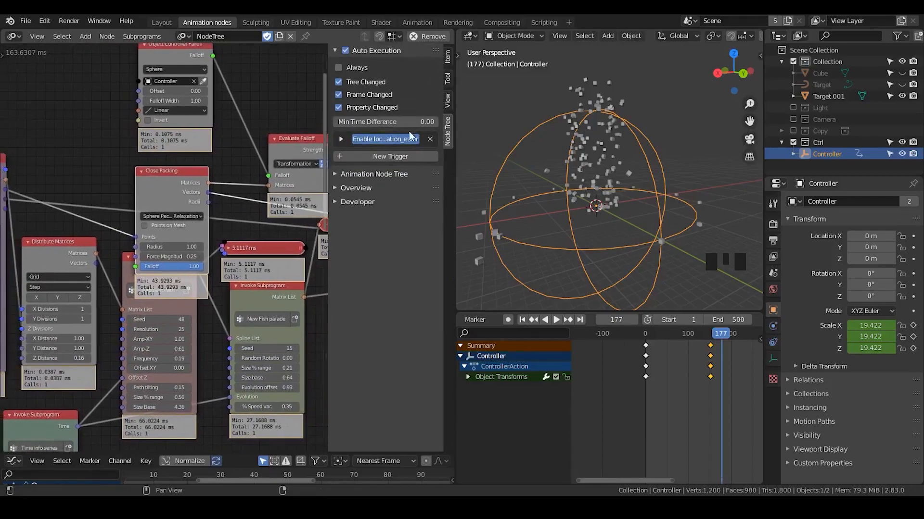
{"action": "left_click", "coordinate": [446, 57]}
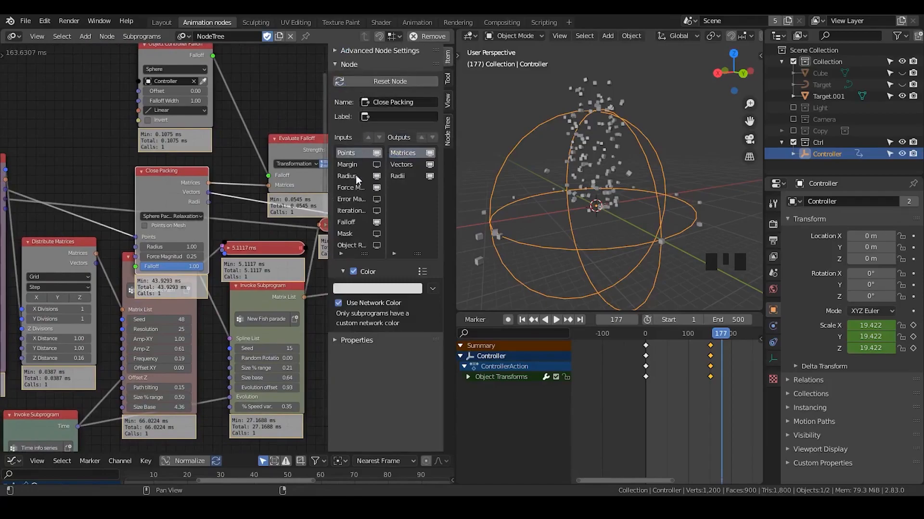
Step: Rearrange the Object Controller Falloff and Close Packing nodes, then show Close Packing's Error Max and Iterations Max inputs
{"action": "left_click_drag", "start_coordinate": [153, 210], "coordinate": [151, 173]}
{"action": "middle_click_drag", "start_coordinate": [151, 173], "coordinate": [196, 262]}
{"action": "left_click_drag", "start_coordinate": [211, 135], "coordinate": [214, 75]}
{"action": "left_click_drag", "start_coordinate": [212, 227], "coordinate": [225, 155]}
{"action": "left_click", "coordinate": [377, 199]}
{"action": "left_click", "coordinate": [376, 210]}
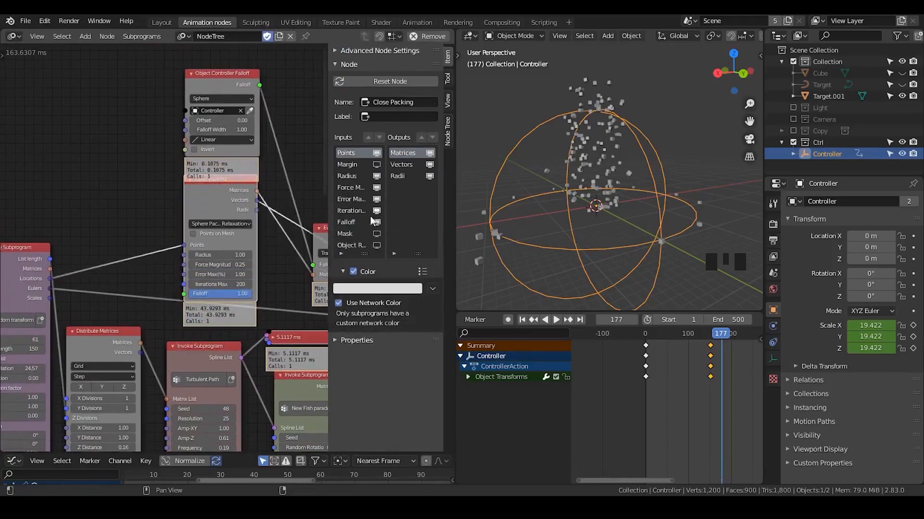
Step: Set the Close Packing node's Error Max to 15%
{"action": "left_click", "coordinate": [234, 275]}
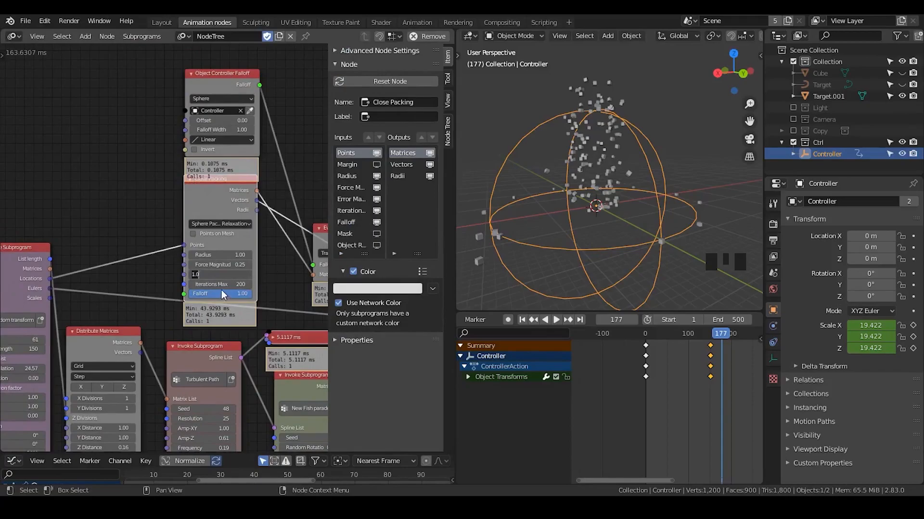
{"action": "key", "text": "Left"}
{"action": "key", "text": "Left"}
{"action": "key", "text": "Left"}
{"action": "key", "text": "Left"}
{"action": "key", "text": "Left"}
{"action": "left_click", "coordinate": [276, 272]}
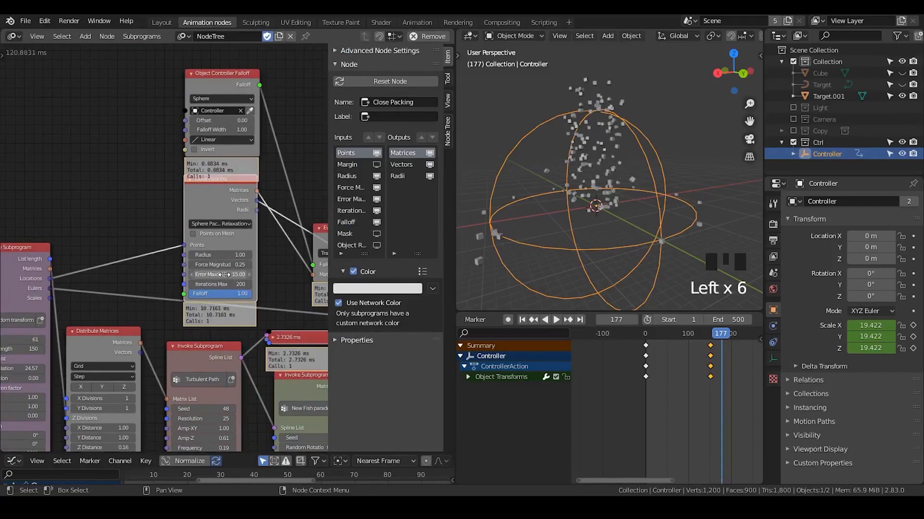
{"action": "left_click", "coordinate": [273, 274]}
Step: Hide the node editor's sidebar, return the animation to frame 1 and inspect the scattered cubes
{"action": "scroll", "coordinate": [212, 273], "scroll_direction": "up", "scroll_amount": 1}
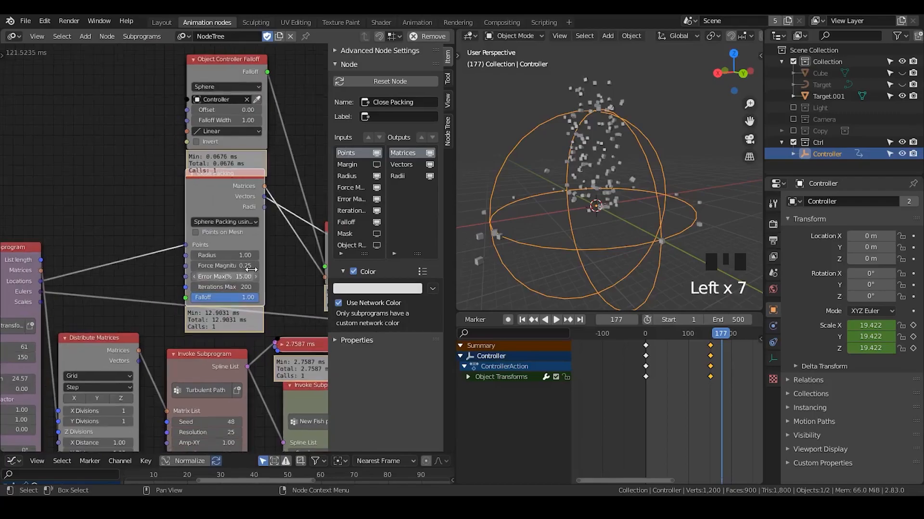
{"action": "middle_click_drag", "start_coordinate": [275, 267], "coordinate": [252, 224]}
{"action": "key", "text": "n"}
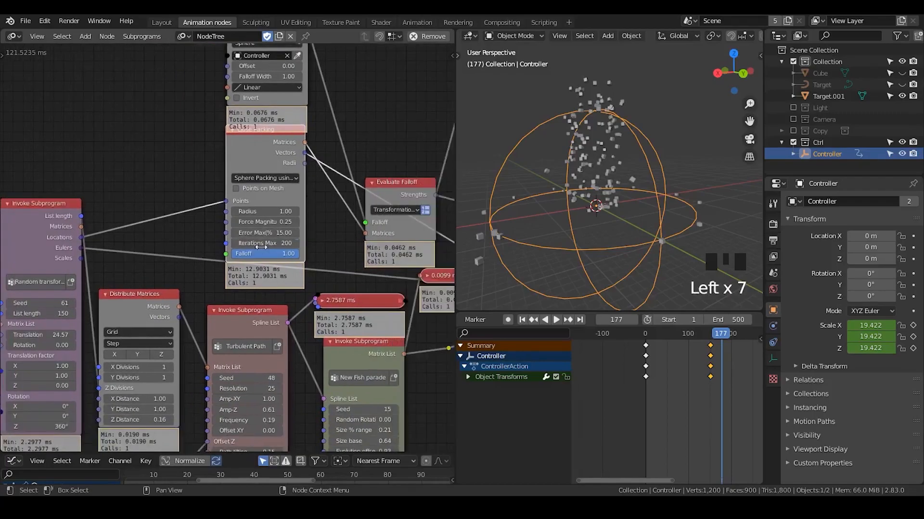
{"action": "middle_click_drag", "start_coordinate": [289, 250], "coordinate": [282, 243]}
{"action": "left_click", "coordinate": [523, 320]}
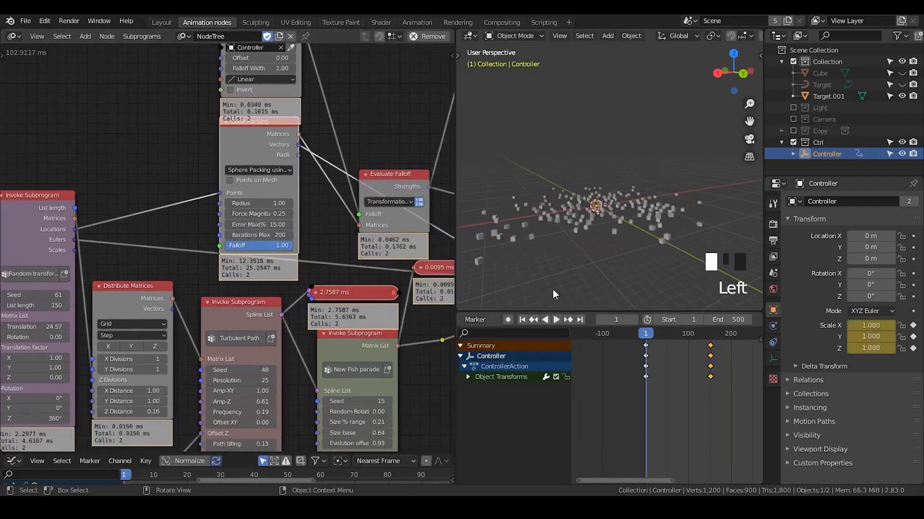
{"action": "middle_click_drag", "start_coordinate": [604, 195], "coordinate": [558, 203]}
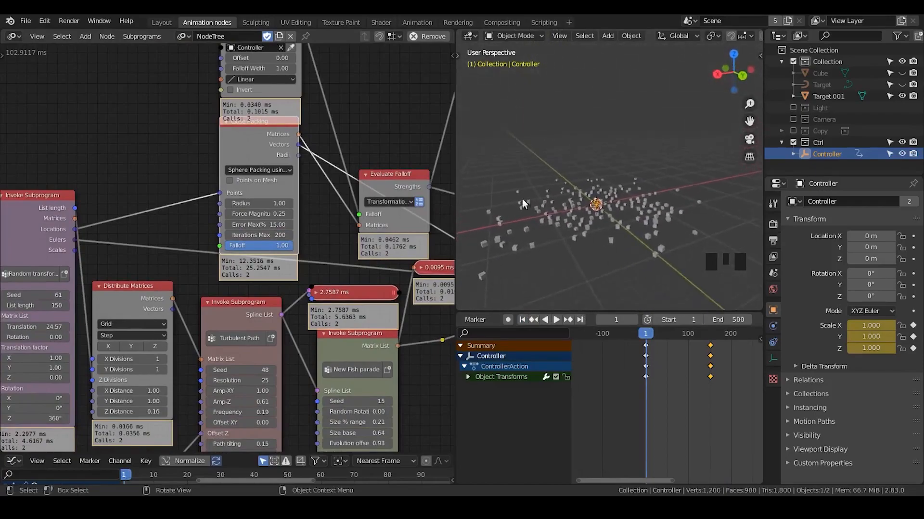
Step: Collapse the Close Packing node and move it down, then shift the Evaluate Falloff node slightly up
{"action": "left_click", "coordinate": [226, 123]}
{"action": "left_click_drag", "start_coordinate": [243, 129], "coordinate": [247, 224]}
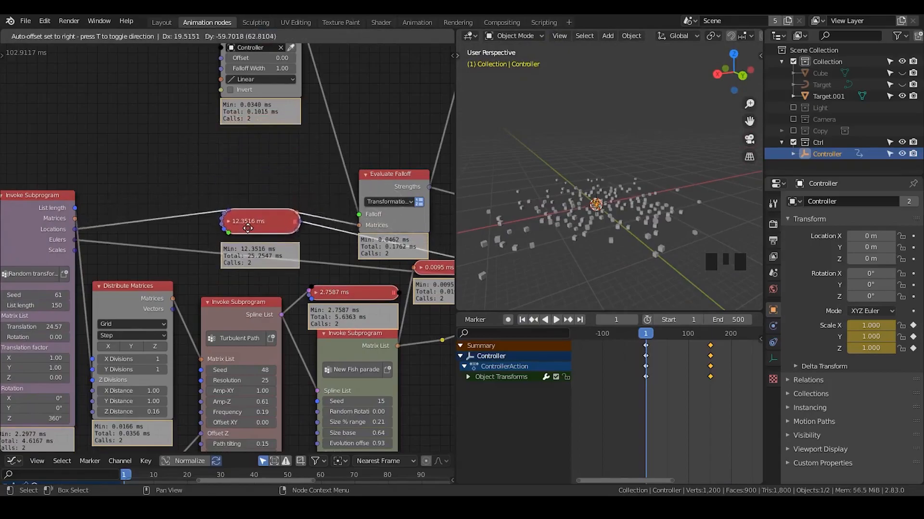
{"action": "left_click_drag", "start_coordinate": [383, 180], "coordinate": [382, 160]}
Step: Expand the Close Packing node, edit its Force Magnitude and collapse the node again
{"action": "left_click", "coordinate": [228, 221]}
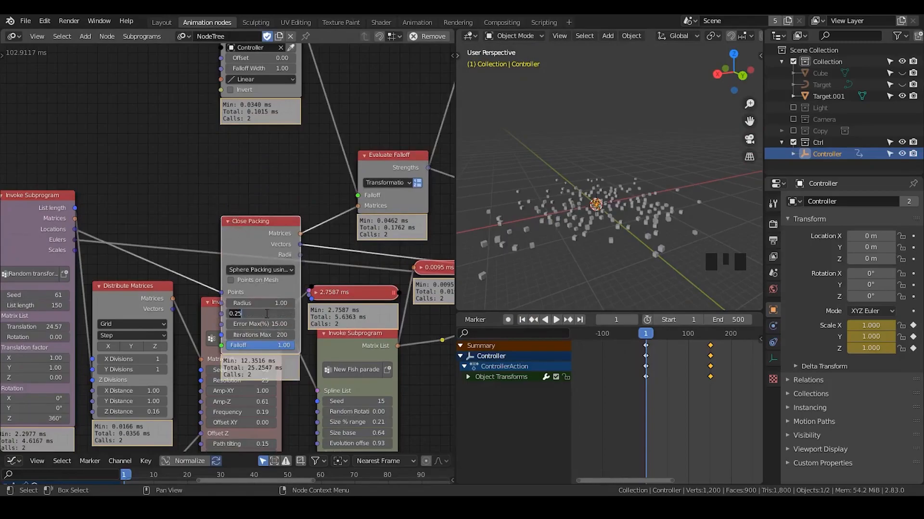
{"action": "key", "text": "Left"}
{"action": "key", "text": "Left"}
{"action": "key", "text": "Left"}
{"action": "key", "text": "Left"}
{"action": "key", "text": "Left"}
{"action": "key", "text": "Left"}
{"action": "key", "text": "Left"}
{"action": "left_click", "coordinate": [230, 224]}
Step: Reposition the Instancing object subprogram node and the Mesh Object Output node up and closer to My Loop
{"action": "middle_click_drag", "start_coordinate": [440, 249], "coordinate": [338, 167]}
{"action": "middle_click_drag", "start_coordinate": [260, 233], "coordinate": [269, 182]}
{"action": "middle_click_drag", "start_coordinate": [327, 215], "coordinate": [195, 236]}
{"action": "middle_click_drag", "start_coordinate": [305, 229], "coordinate": [196, 264]}
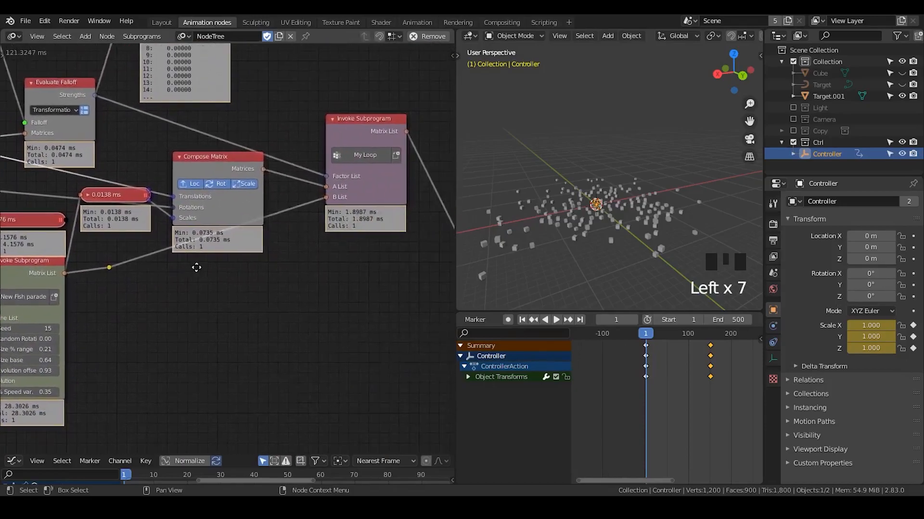
{"action": "middle_click_drag", "start_coordinate": [405, 204], "coordinate": [123, 223]}
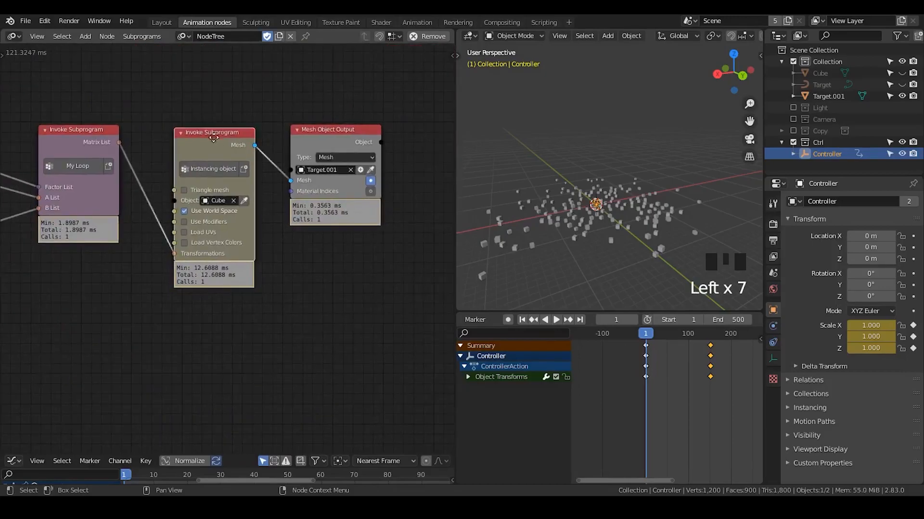
{"action": "left_click_drag", "start_coordinate": [217, 140], "coordinate": [195, 126]}
{"action": "left_click_drag", "start_coordinate": [323, 132], "coordinate": [298, 116]}
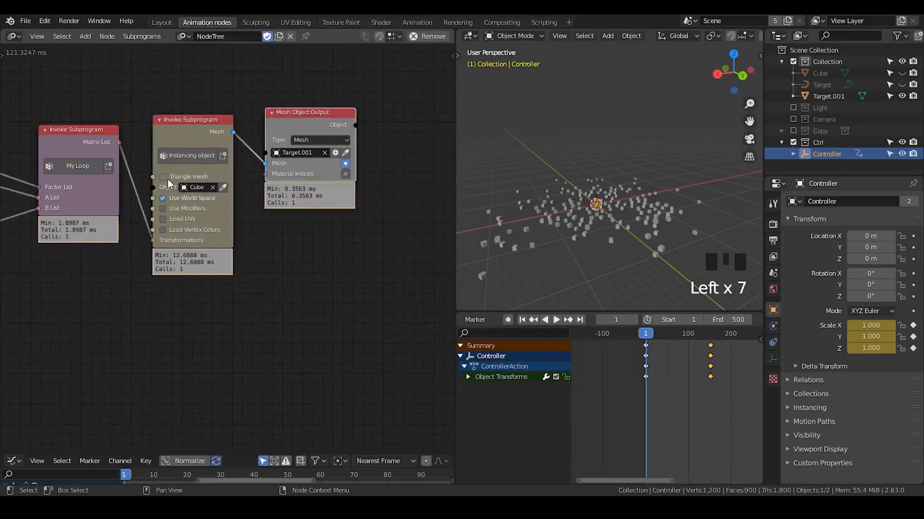
Step: Try Triangle mesh on the Instancing object subprogram node to compare execution times, leaving the option off
{"action": "left_click", "coordinate": [163, 177]}
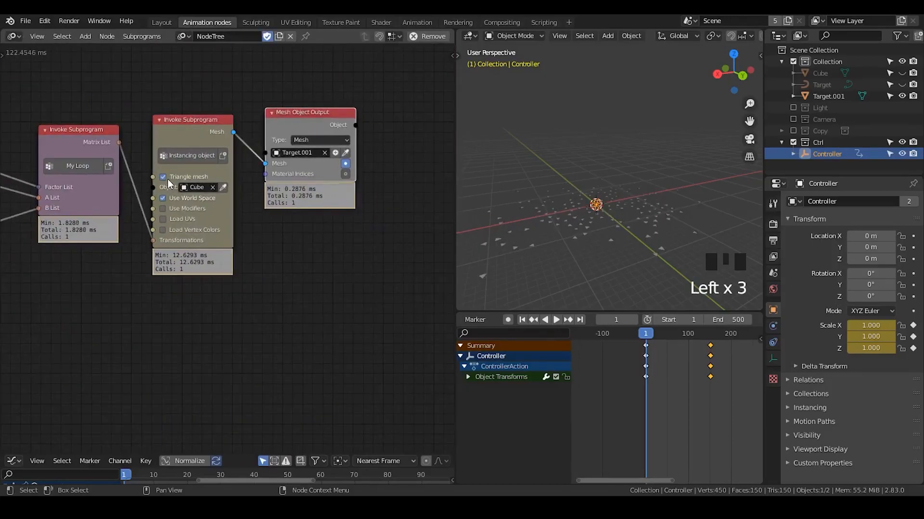
{"action": "left_click", "coordinate": [168, 179]}
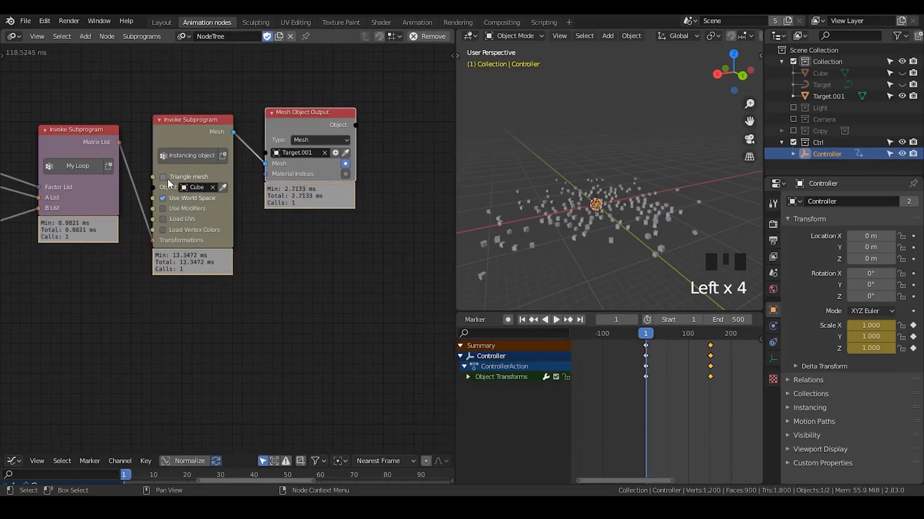
{"action": "left_click", "coordinate": [167, 179]}
{"action": "left_click", "coordinate": [167, 179]}
Step: Examine the measured execution times from the Compose Matrix node back to the Turbulent Path and Time info series nodes
{"action": "middle_click_drag", "start_coordinate": [82, 240], "coordinate": [332, 192]}
{"action": "middle_click_drag", "start_coordinate": [167, 222], "coordinate": [216, 201]}
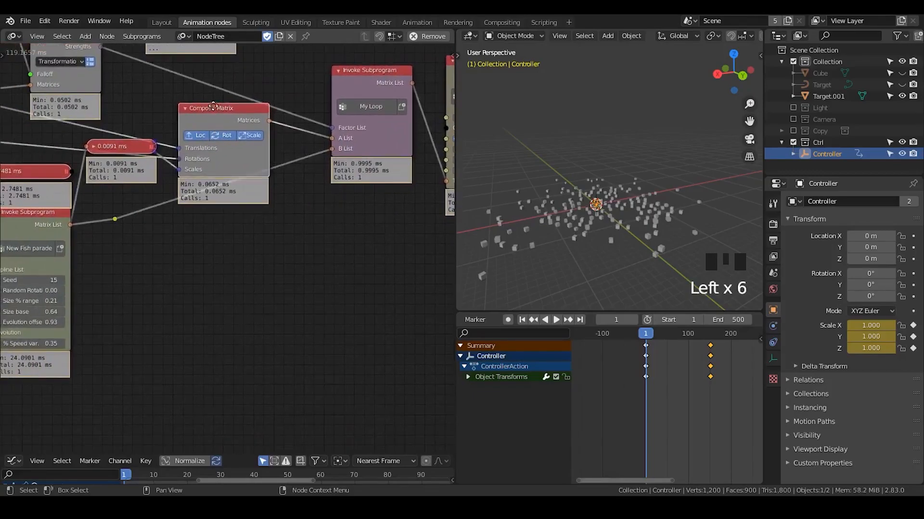
{"action": "middle_click_drag", "start_coordinate": [110, 211], "coordinate": [292, 227]}
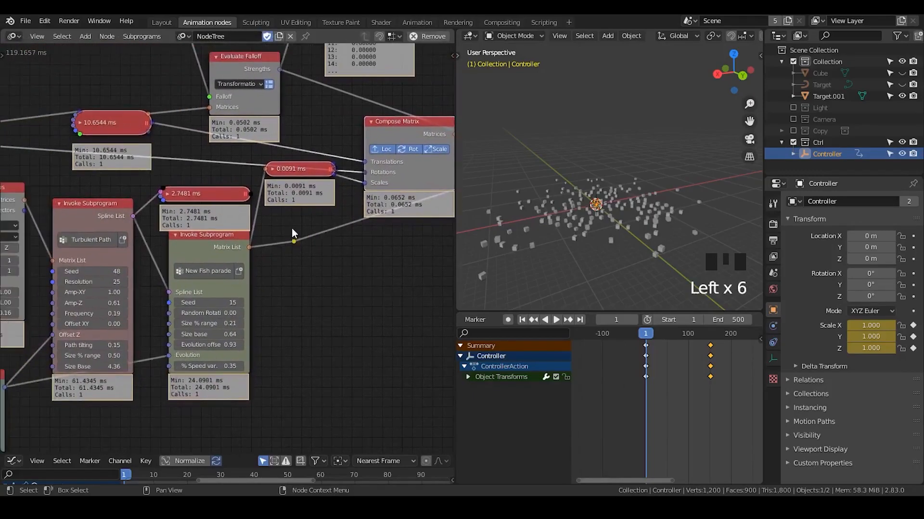
{"action": "middle_click_drag", "start_coordinate": [170, 228], "coordinate": [229, 205]}
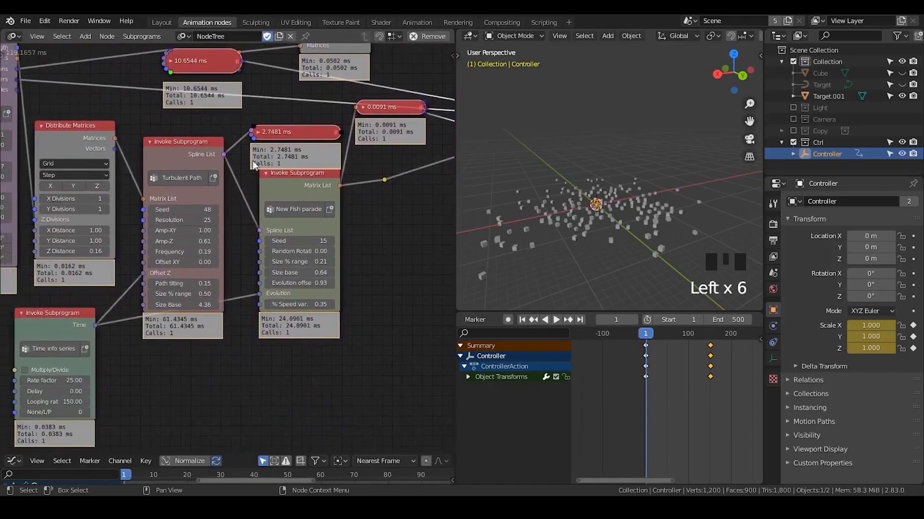
{"action": "left_click", "coordinate": [259, 132]}
Step: Examine the node timings inside the My Loop and New Fish parade subprograms, briefly expanding the first nested subprogram node
{"action": "middle_click_drag", "start_coordinate": [242, 270], "coordinate": [325, 175]}
{"action": "scroll", "coordinate": [337, 245], "scroll_direction": "down", "scroll_amount": 2}
{"action": "middle_click_drag", "start_coordinate": [338, 249], "coordinate": [315, 211]}
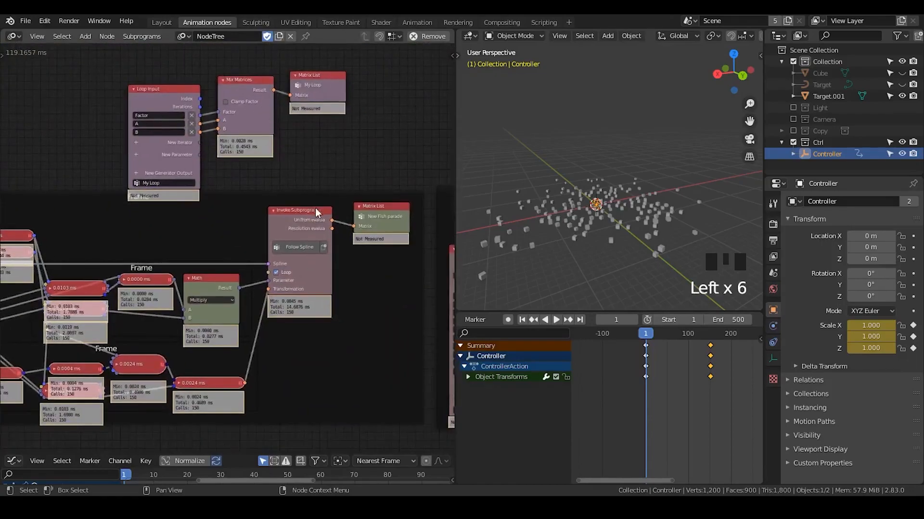
{"action": "middle_click_drag", "start_coordinate": [266, 247], "coordinate": [393, 185]}
{"action": "middle_click_drag", "start_coordinate": [325, 170], "coordinate": [278, 269]}
{"action": "left_click_drag", "start_coordinate": [228, 132], "coordinate": [229, 110]}
{"action": "middle_click_drag", "start_coordinate": [104, 355], "coordinate": [241, 203]}
{"action": "scroll", "coordinate": [240, 204], "scroll_direction": "up", "scroll_amount": 3}
{"action": "left_click", "coordinate": [112, 90]}
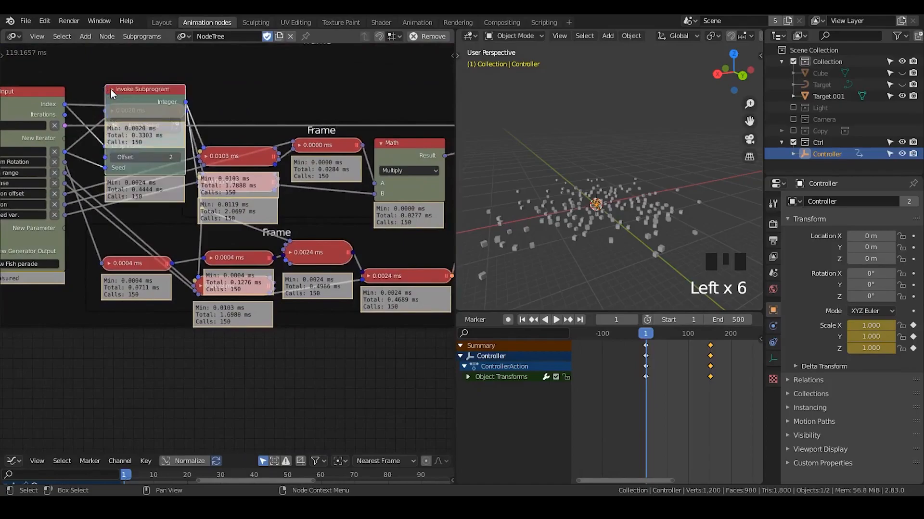
{"action": "left_click", "coordinate": [112, 90]}
{"action": "left_click_drag", "start_coordinate": [115, 92], "coordinate": [120, 80]}
Step: Examine the node timings inside the Turbulent Path subprogram, from Perlin vector noise to the Spline List output
{"action": "middle_click_drag", "start_coordinate": [327, 221], "coordinate": [142, 236]}
{"action": "scroll", "coordinate": [305, 199], "scroll_direction": "up", "scroll_amount": 2}
{"action": "scroll", "coordinate": [311, 203], "scroll_direction": "down", "scroll_amount": 1}
{"action": "scroll", "coordinate": [293, 215], "scroll_direction": "up", "scroll_amount": 1}
{"action": "scroll", "coordinate": [320, 204], "scroll_direction": "down", "scroll_amount": 1}
{"action": "middle_click_drag", "start_coordinate": [320, 203], "coordinate": [136, 221]}
{"action": "middle_click_drag", "start_coordinate": [349, 222], "coordinate": [182, 187]}
{"action": "scroll", "coordinate": [313, 194], "scroll_direction": "up", "scroll_amount": 2}
{"action": "scroll", "coordinate": [313, 194], "scroll_direction": "down", "scroll_amount": 3}
{"action": "middle_click_drag", "start_coordinate": [315, 190], "coordinate": [168, 192]}
{"action": "scroll", "coordinate": [351, 186], "scroll_direction": "up", "scroll_amount": 2}
{"action": "scroll", "coordinate": [351, 185], "scroll_direction": "down", "scroll_amount": 3}
{"action": "middle_click_drag", "start_coordinate": [351, 186], "coordinate": [319, 183]}
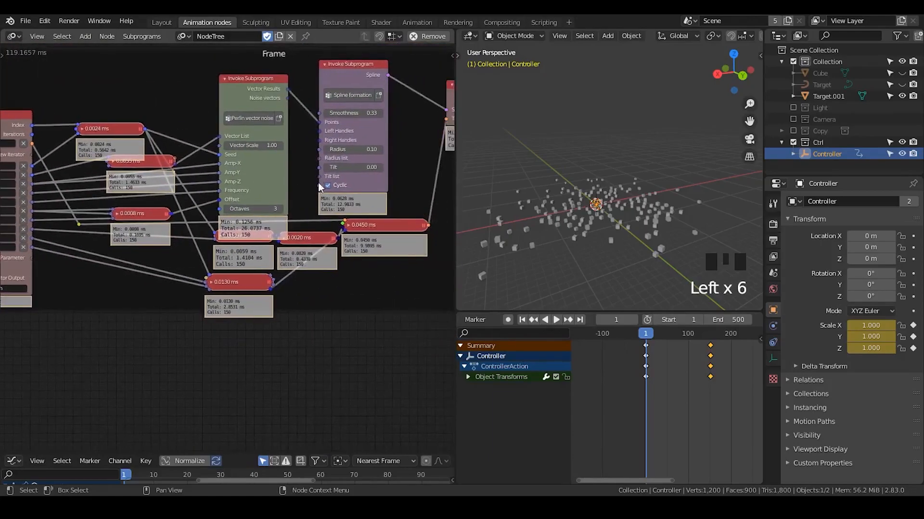
{"action": "middle_click_drag", "start_coordinate": [374, 188], "coordinate": [268, 186]}
{"action": "scroll", "coordinate": [270, 188], "scroll_direction": "down", "scroll_amount": 1}
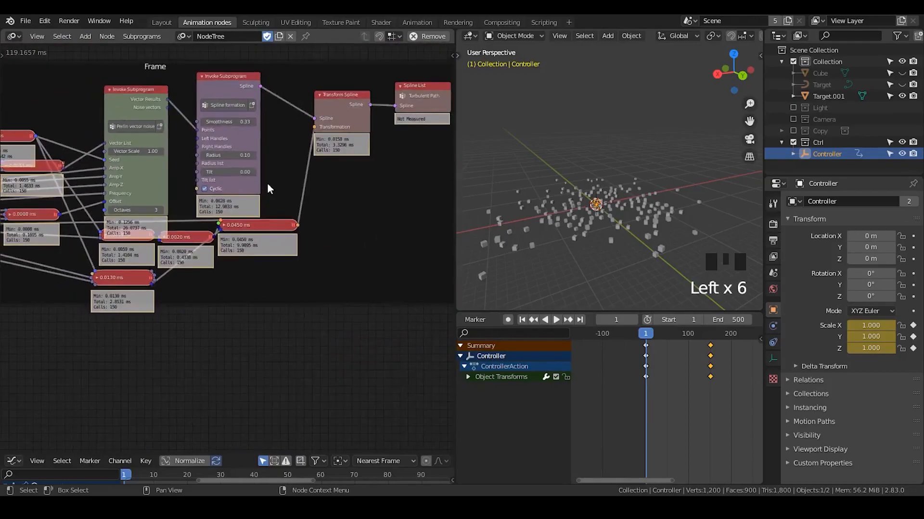
Step: Check the collapsed nodes inside the New Fish parade subprogram by briefly expanding them to match their measured times
{"action": "middle_click_drag", "start_coordinate": [95, 139], "coordinate": [283, 212]}
{"action": "middle_click_drag", "start_coordinate": [114, 162], "coordinate": [396, 93]}
{"action": "middle_click_drag", "start_coordinate": [65, 167], "coordinate": [313, 148]}
{"action": "left_click", "coordinate": [183, 152]}
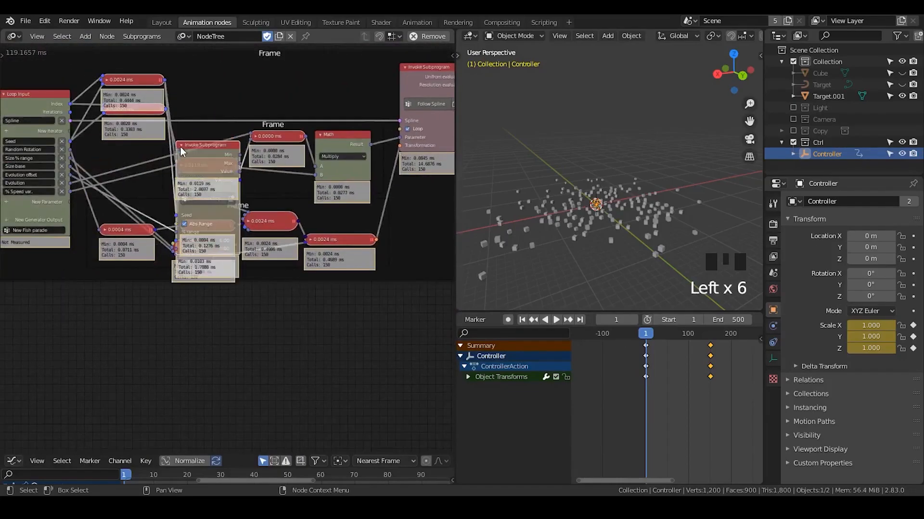
{"action": "left_click", "coordinate": [181, 146]}
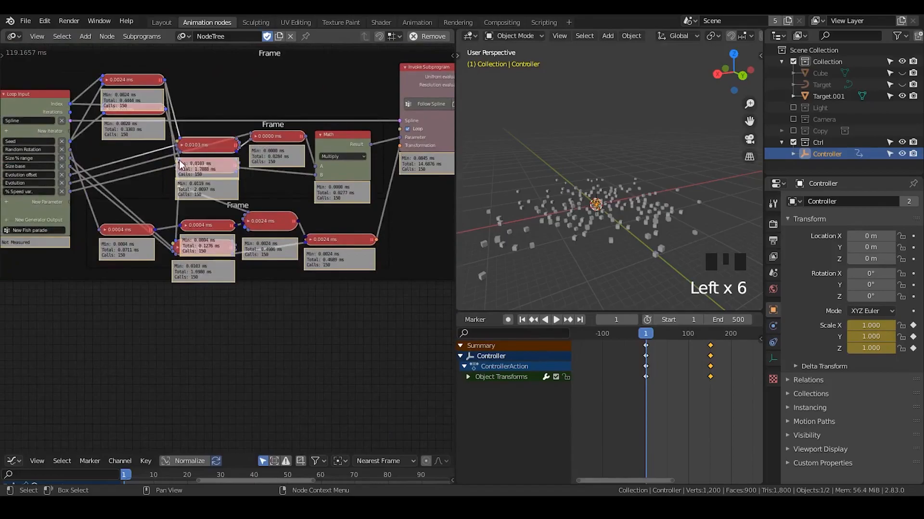
{"action": "mouse_move", "coordinate": [188, 145]}
{"action": "left_mouse_down"}
{"action": "mouse_move", "coordinate": [187, 109]}
{"action": "mouse_move", "coordinate": [191, 140]}
{"action": "left_mouse_up"}
{"action": "mouse_move", "coordinate": [210, 226]}
{"action": "left_mouse_down"}
{"action": "mouse_move", "coordinate": [209, 214]}
{"action": "mouse_move", "coordinate": [214, 224]}
{"action": "left_mouse_up"}
{"action": "left_click", "coordinate": [248, 222]}
{"action": "left_click", "coordinate": [248, 222]}
{"action": "middle_click_drag", "start_coordinate": [284, 71], "coordinate": [306, 304]}
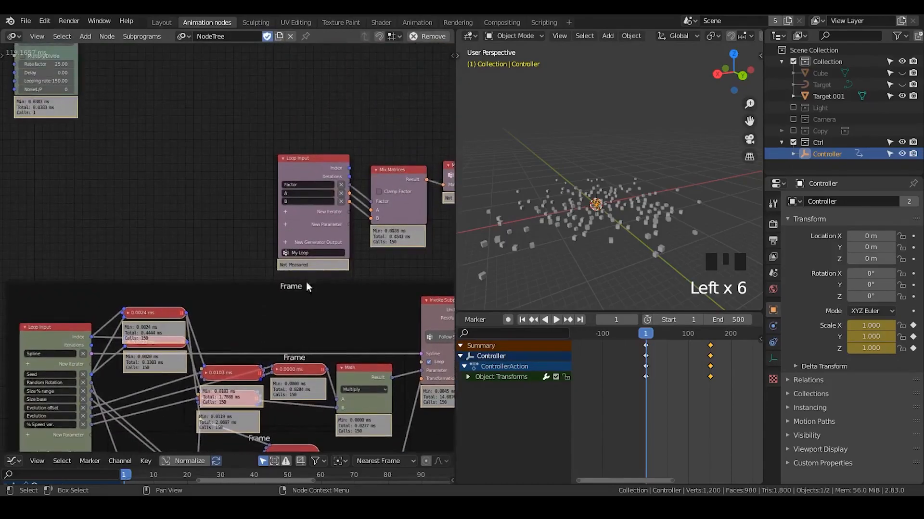
Step: Compare the node timings with the Random transform subprogram's List length at 1 and raise it to 201
{"action": "middle_click_drag", "start_coordinate": [340, 150], "coordinate": [287, 318]}
{"action": "middle_click_drag", "start_coordinate": [212, 198], "coordinate": [393, 296]}
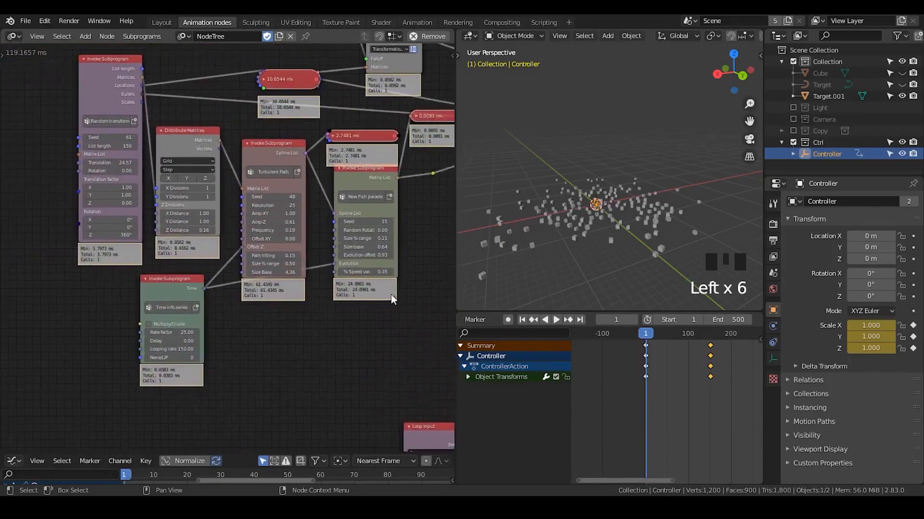
{"action": "scroll", "coordinate": [374, 287], "scroll_direction": "up", "scroll_amount": 1}
{"action": "scroll", "coordinate": [374, 288], "scroll_direction": "up", "scroll_amount": 1}
{"action": "middle_click_drag", "start_coordinate": [326, 249], "coordinate": [344, 262]}
{"action": "type", "text": "1"}
{"action": "left_click", "coordinate": [172, 112]}
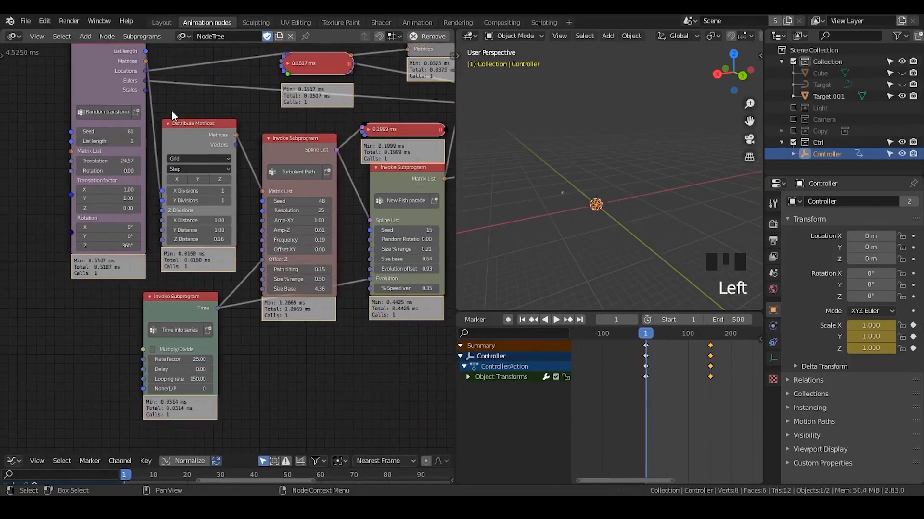
{"action": "left_click_drag", "start_coordinate": [108, 141], "coordinate": [247, 141]}
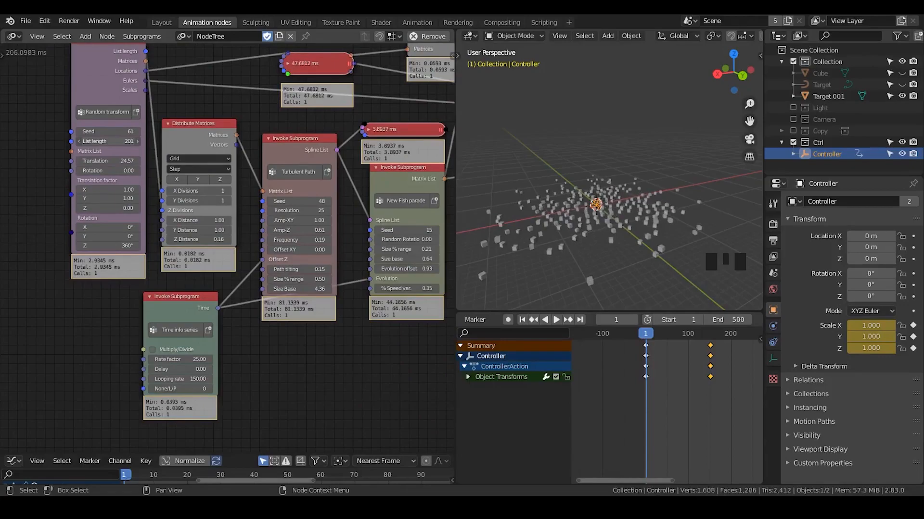
{"action": "middle_click_drag", "start_coordinate": [342, 236], "coordinate": [303, 249]}
{"action": "middle_click_drag", "start_coordinate": [600, 258], "coordinate": [622, 249]}
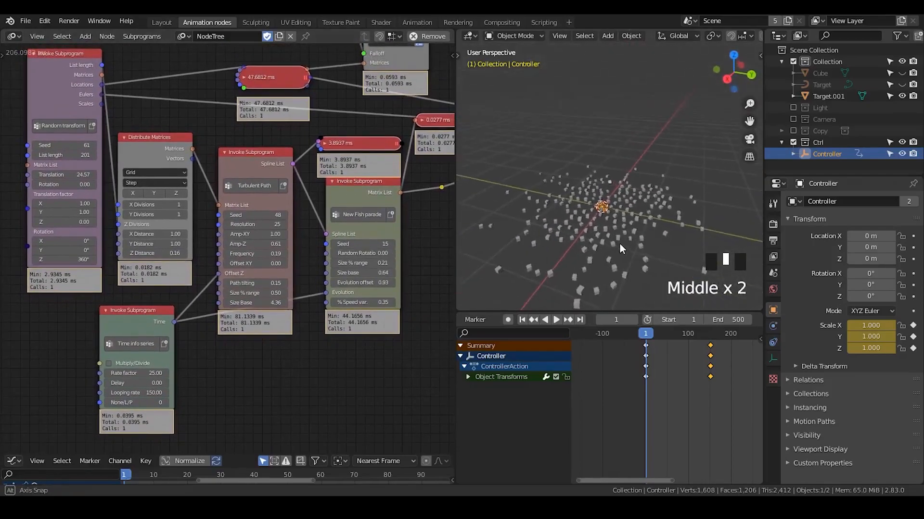
Step: Expand the Close Packing node, set its Iterations to 15 and collapse it again
{"action": "middle_click_drag", "start_coordinate": [274, 91], "coordinate": [232, 127]}
{"action": "left_click_drag", "start_coordinate": [216, 99], "coordinate": [214, 88]}
{"action": "left_click", "coordinate": [196, 91]}
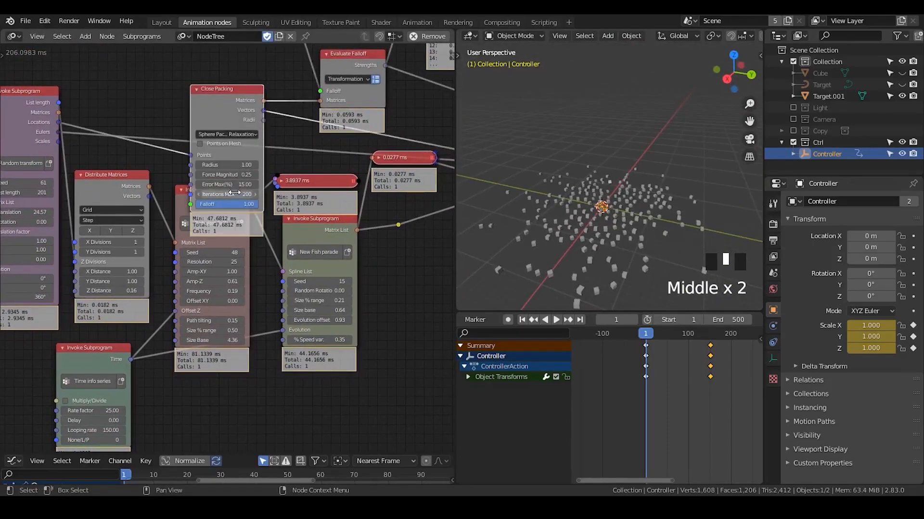
{"action": "left_click", "coordinate": [235, 193]}
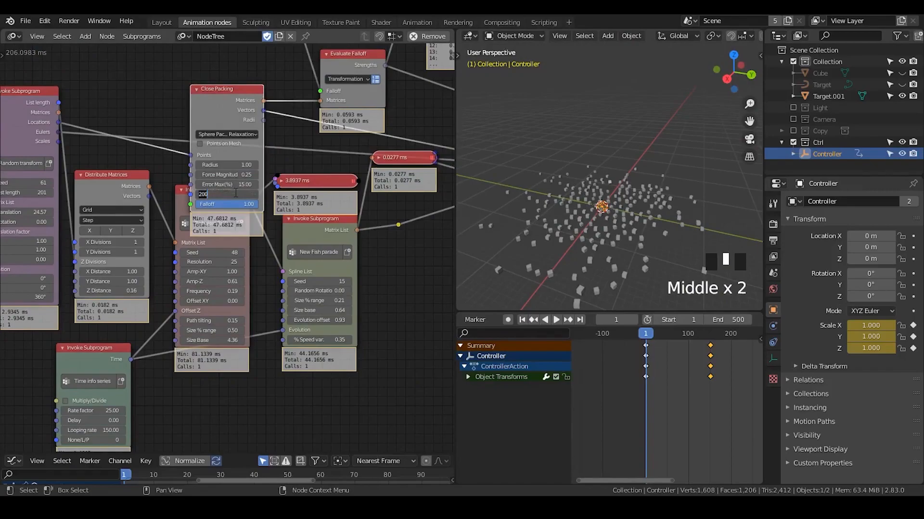
{"action": "key", "text": "Return"}
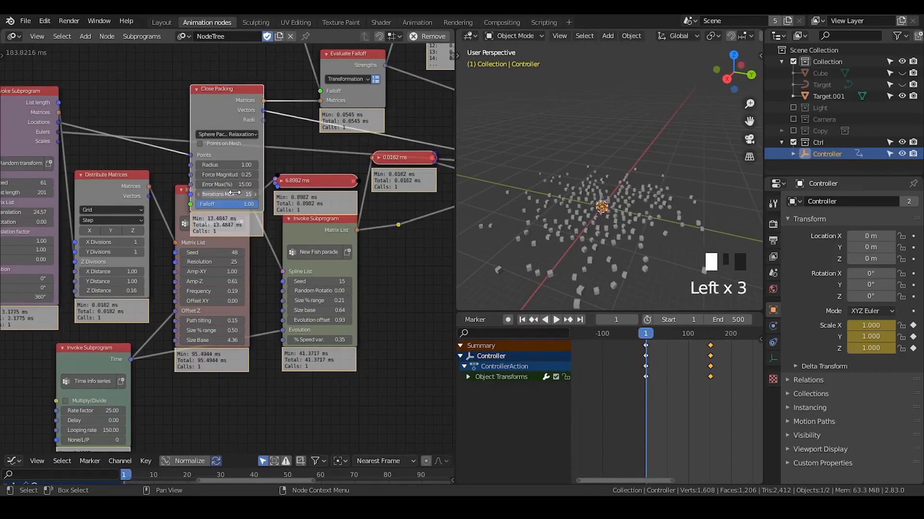
{"action": "left_click", "coordinate": [197, 91]}
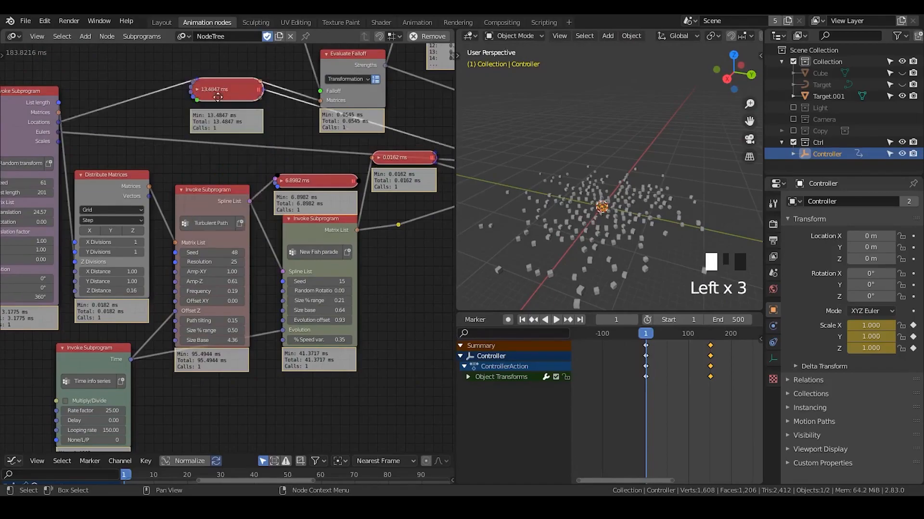
Step: Rearrange the collapsed Close Packing node and the collapsed nodes above New Fish parade so their timing boxes overlap less
{"action": "left_click_drag", "start_coordinate": [217, 92], "coordinate": [219, 122]}
{"action": "middle_click_drag", "start_coordinate": [280, 188], "coordinate": [275, 119]}
{"action": "left_click", "coordinate": [277, 111]}
{"action": "left_click", "coordinate": [282, 101]}
{"action": "left_click_drag", "start_coordinate": [304, 103], "coordinate": [298, 100]}
{"action": "left_click_drag", "start_coordinate": [216, 124], "coordinate": [219, 129]}
{"action": "left_click_drag", "start_coordinate": [324, 165], "coordinate": [331, 174]}
{"action": "middle_click_drag", "start_coordinate": [331, 173], "coordinate": [223, 179]}
{"action": "left_click_drag", "start_coordinate": [292, 96], "coordinate": [293, 119]}
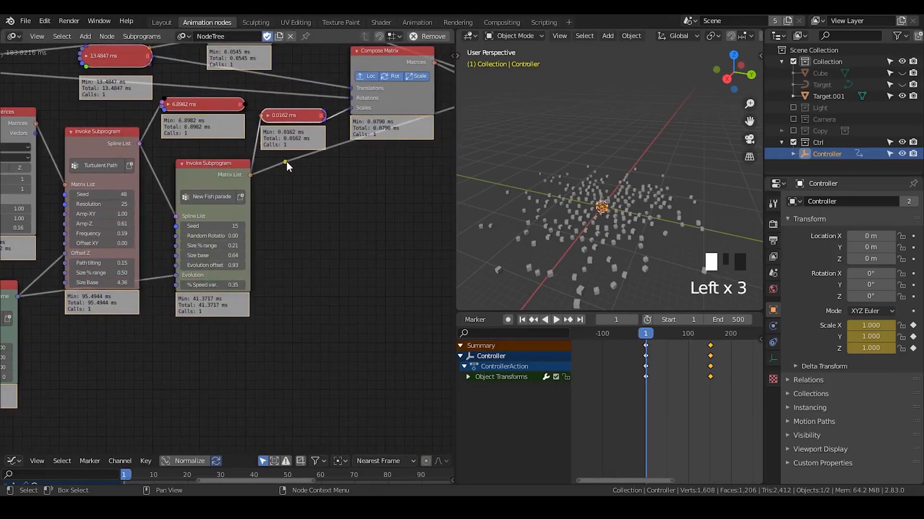
Step: Play the tornado animation up to frame 198 and view the result from around the Controller
{"action": "middle_click_drag", "start_coordinate": [286, 210], "coordinate": [359, 167]}
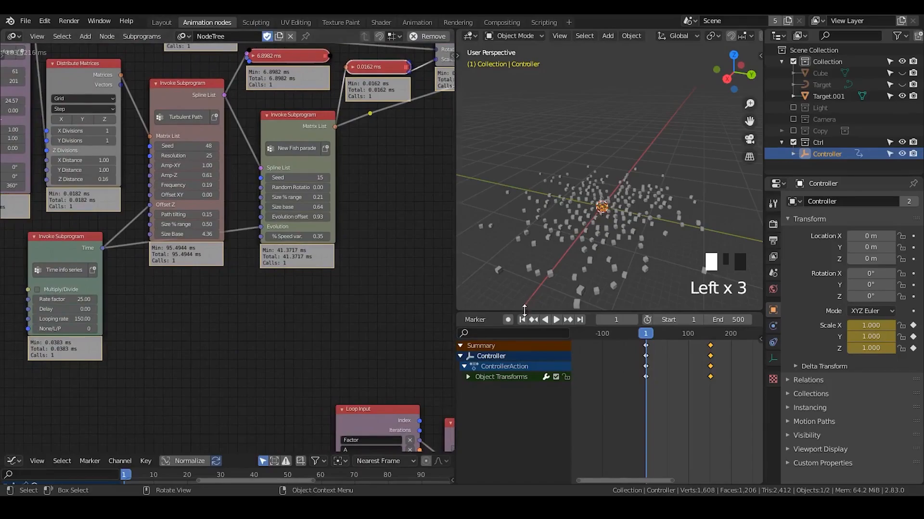
{"action": "left_click", "coordinate": [556, 320]}
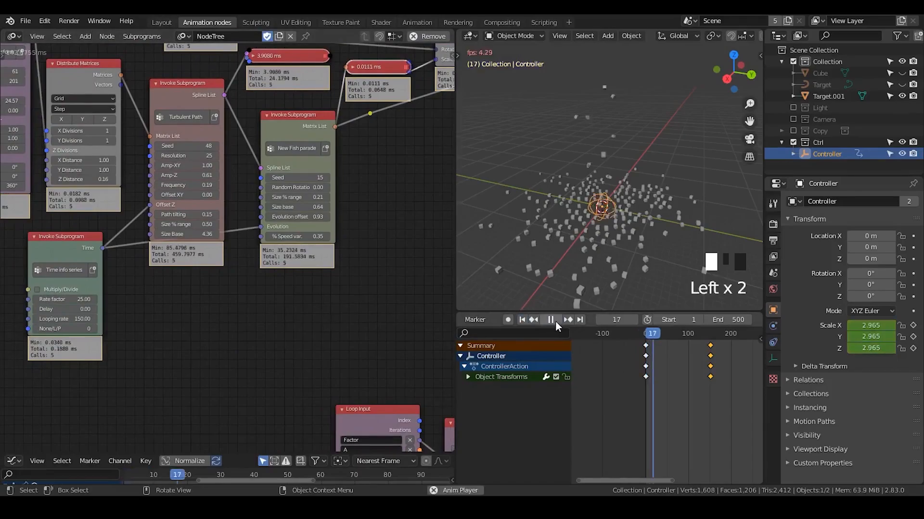
{"action": "scroll", "coordinate": [567, 193], "scroll_direction": "down", "scroll_amount": 5}
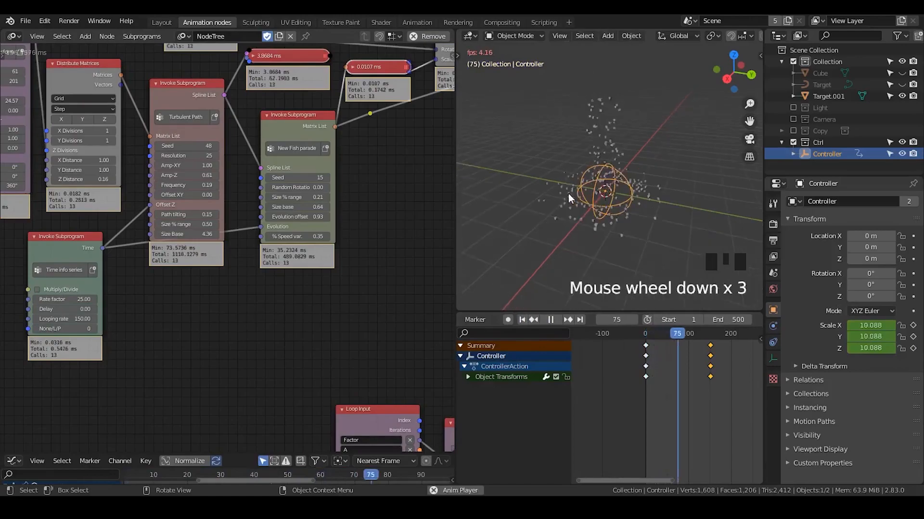
{"action": "left_click", "coordinate": [552, 319]}
{"action": "middle_click_drag", "start_coordinate": [592, 204], "coordinate": [620, 181]}
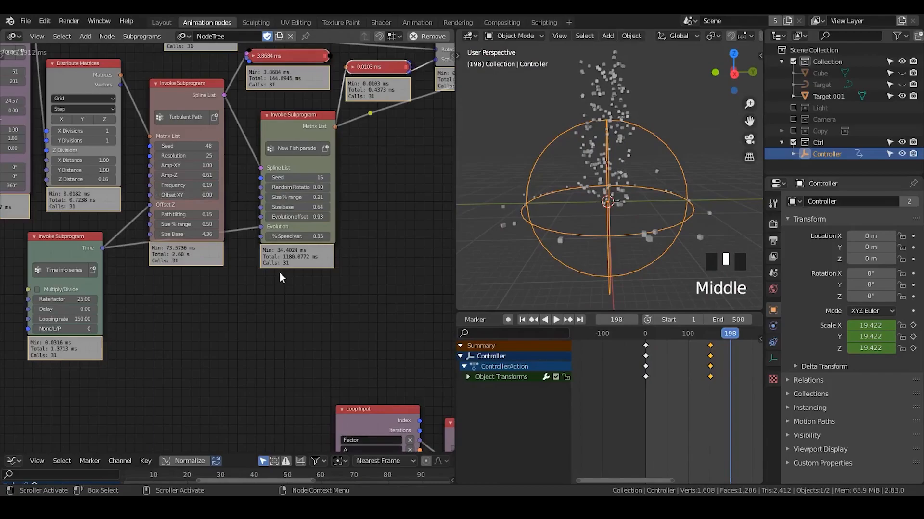
Step: Try a Resolution of 15 on the Turbulent Path subprogram and return it to 25
{"action": "middle_click_drag", "start_coordinate": [236, 258], "coordinate": [325, 288]}
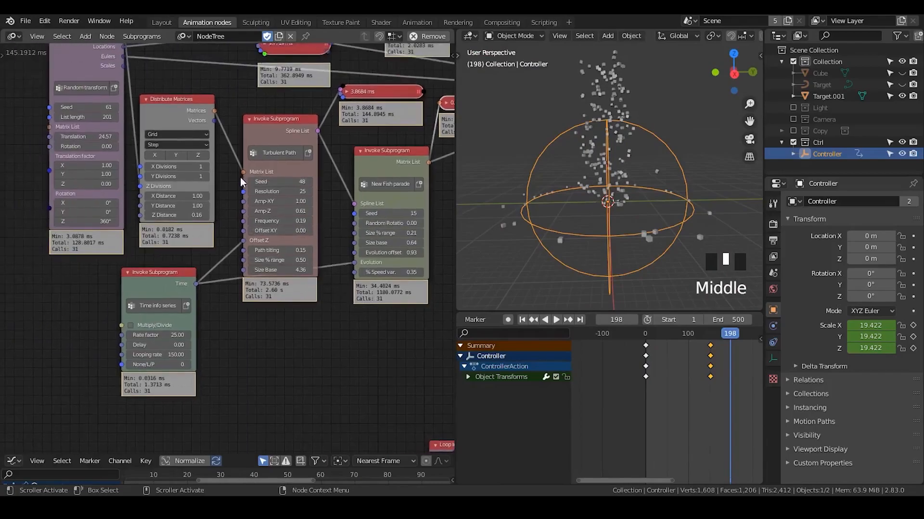
{"action": "left_click", "coordinate": [327, 193]}
{"action": "left_click", "coordinate": [284, 191]}
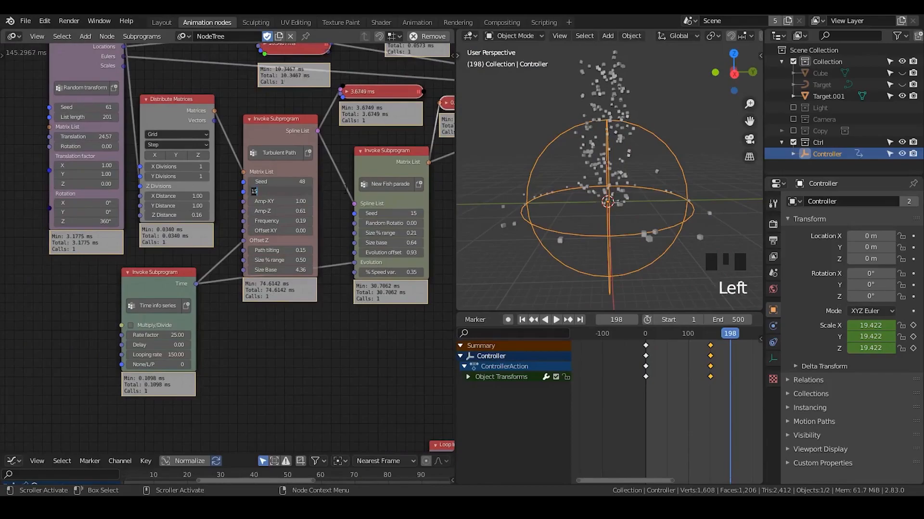
{"action": "key", "text": "Left"}
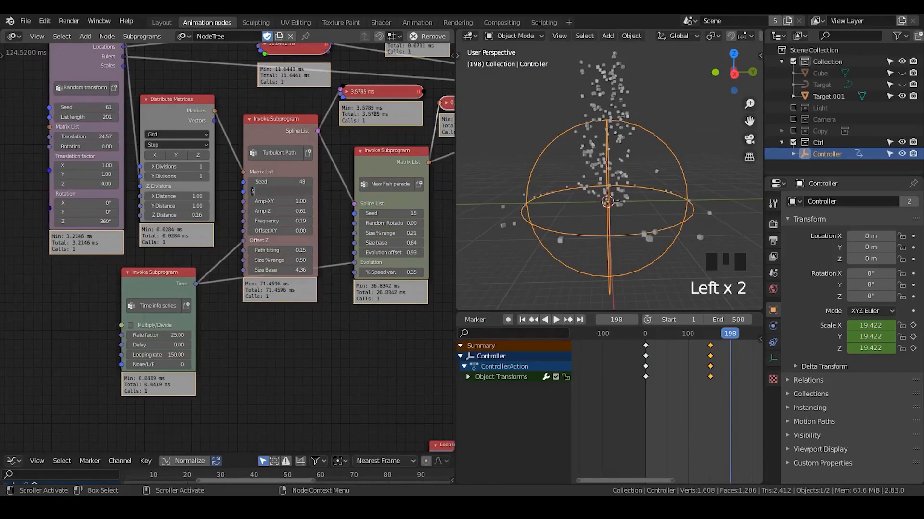
{"action": "left_click", "coordinate": [325, 202]}
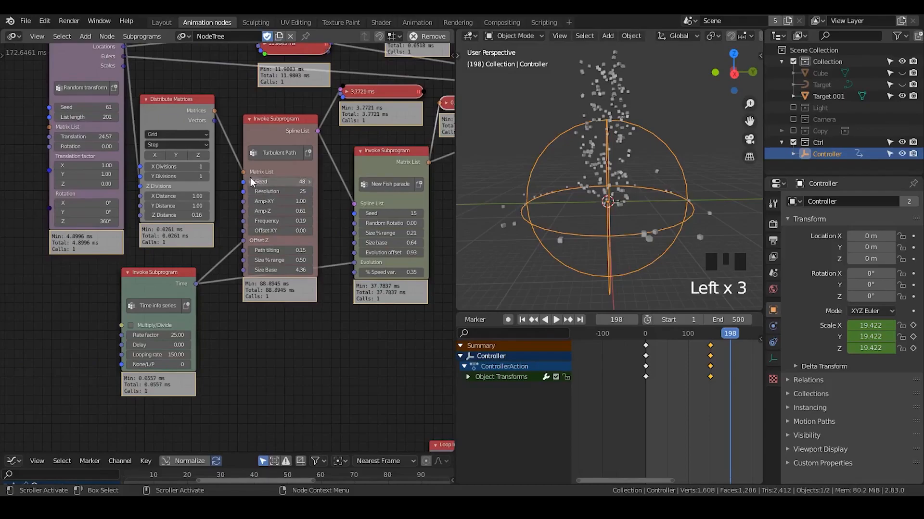
Step: Show the % Range/Base input on the Random transform subprogram node and set its X value to 0
{"action": "middle_click_drag", "start_coordinate": [240, 186], "coordinate": [257, 203]}
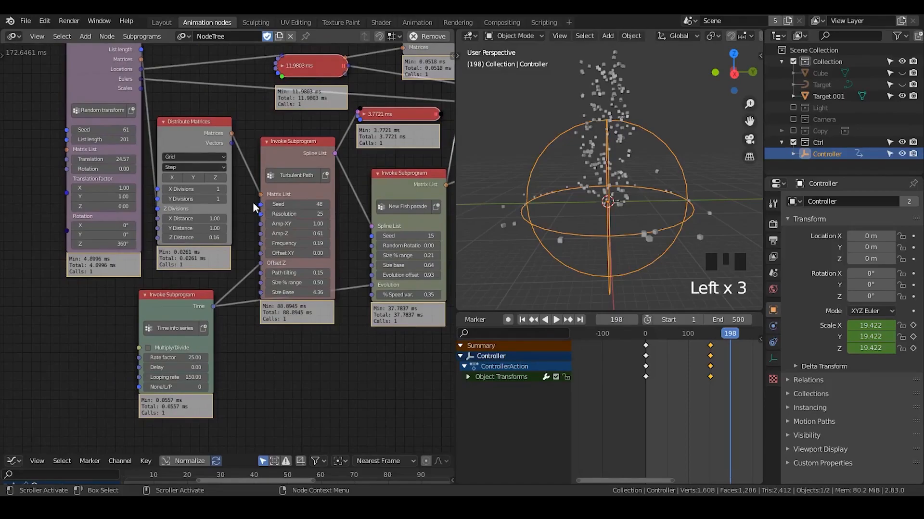
{"action": "middle_click_drag", "start_coordinate": [253, 201], "coordinate": [286, 218]}
{"action": "left_click_drag", "start_coordinate": [137, 73], "coordinate": [122, 73]}
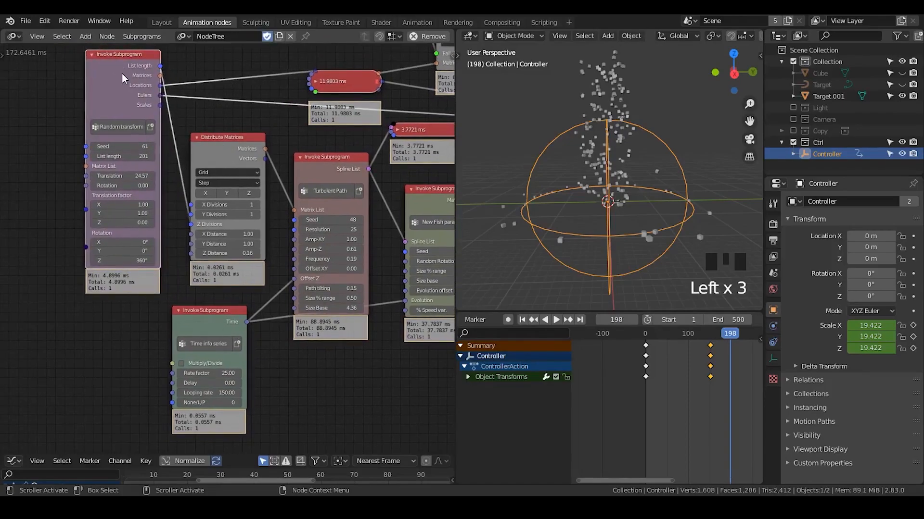
{"action": "key", "text": "u"}
{"action": "left_click", "coordinate": [131, 94]}
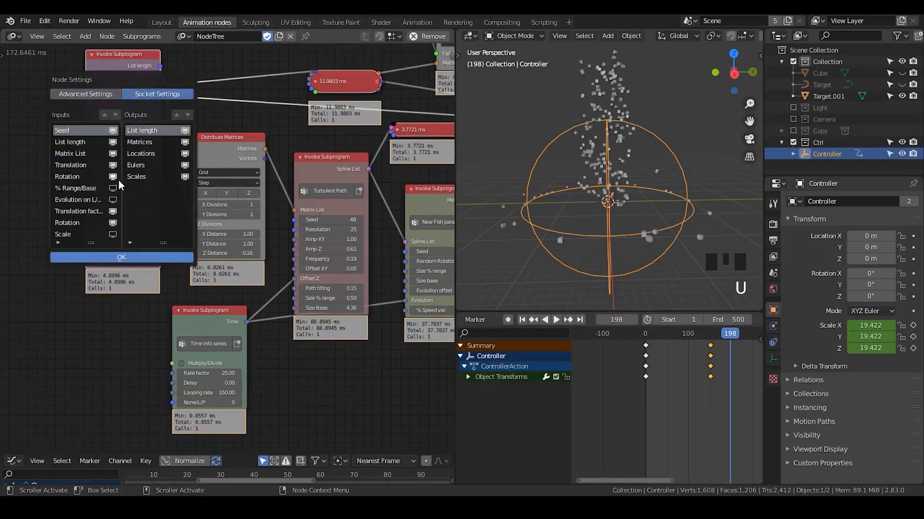
{"action": "left_click", "coordinate": [122, 258]}
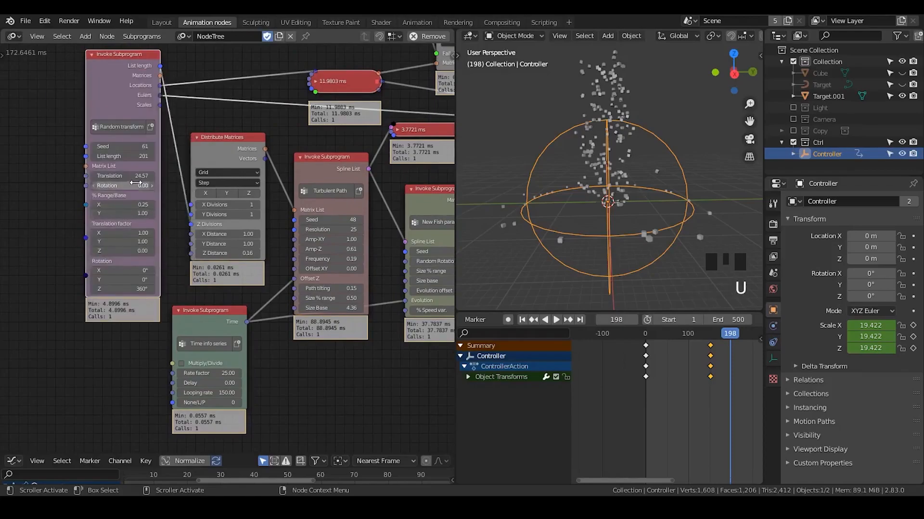
{"action": "left_click", "coordinate": [142, 207]}
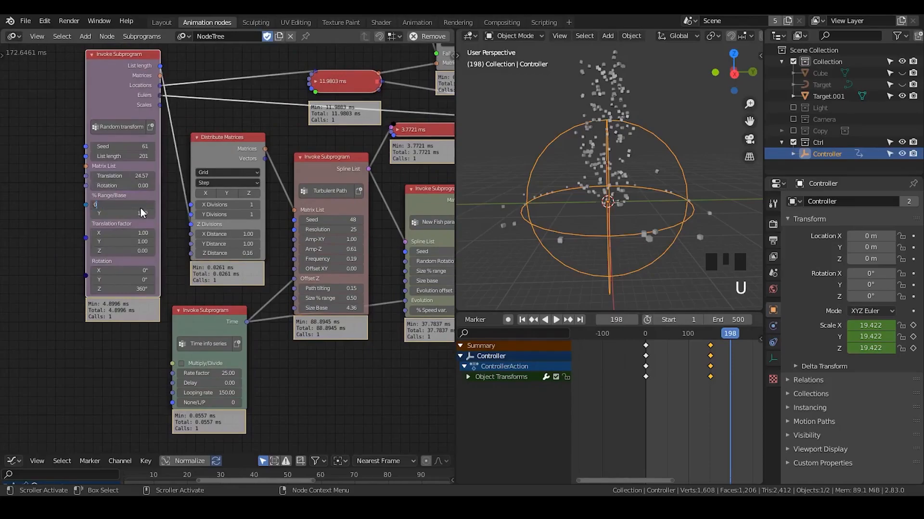
{"action": "key", "text": "Return"}
Step: Hide the % Range/Base input of the Random transform subprogram node
{"action": "middle_click_drag", "start_coordinate": [154, 181], "coordinate": [140, 207]}
{"action": "left_click_drag", "start_coordinate": [100, 94], "coordinate": [128, 89]}
{"action": "key", "text": "u"}
{"action": "left_click", "coordinate": [127, 112]}
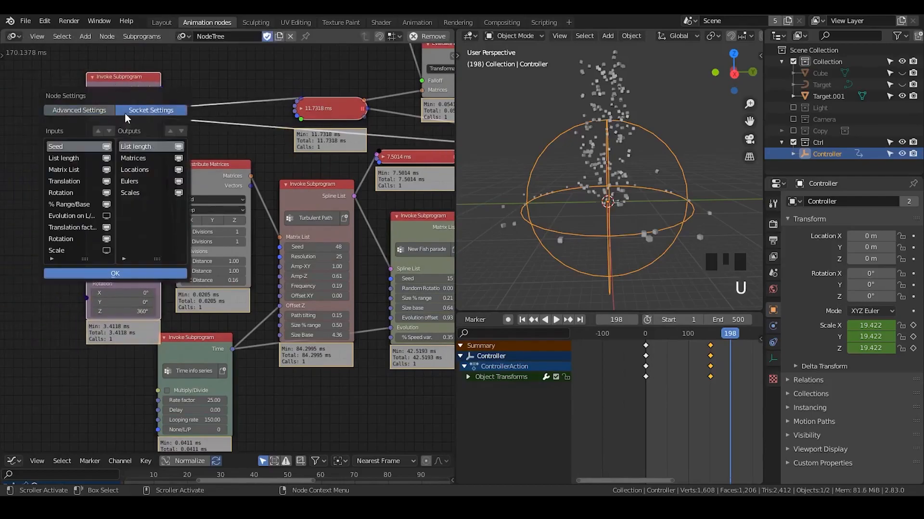
{"action": "left_click", "coordinate": [105, 206]}
{"action": "left_click", "coordinate": [117, 273]}
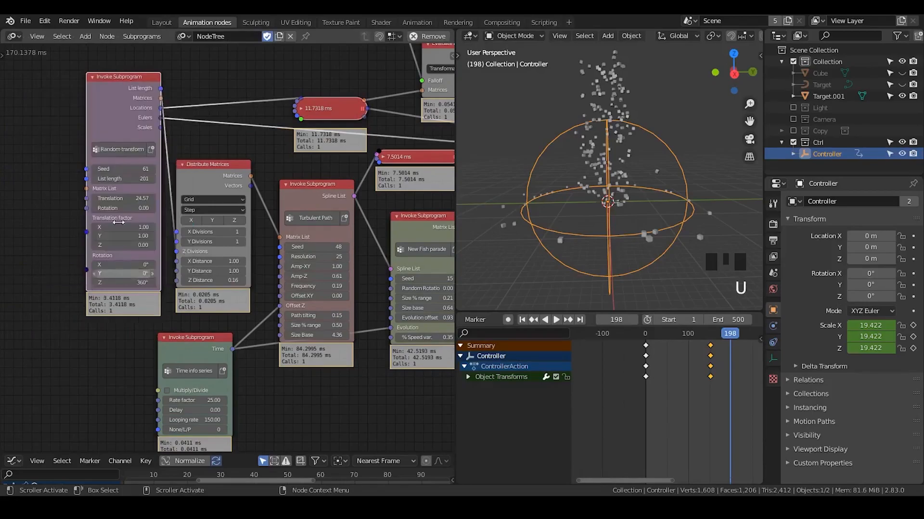
Step: Inspect a nested Invoke Subprogram node inside the New Fish parade frame by briefly expanding it
{"action": "middle_click_drag", "start_coordinate": [204, 182], "coordinate": [161, 162]}
{"action": "scroll", "coordinate": [551, 170], "scroll_direction": "up", "scroll_amount": 2}
{"action": "scroll", "coordinate": [558, 168], "scroll_direction": "down", "scroll_amount": 1}
{"action": "scroll", "coordinate": [559, 168], "scroll_direction": "down", "scroll_amount": 1}
{"action": "middle_click_drag", "start_coordinate": [559, 168], "coordinate": [567, 189]}
{"action": "scroll", "coordinate": [567, 151], "scroll_direction": "down", "scroll_amount": 3}
{"action": "middle_click_drag", "start_coordinate": [354, 192], "coordinate": [356, 118]}
{"action": "scroll", "coordinate": [340, 168], "scroll_direction": "up", "scroll_amount": 1}
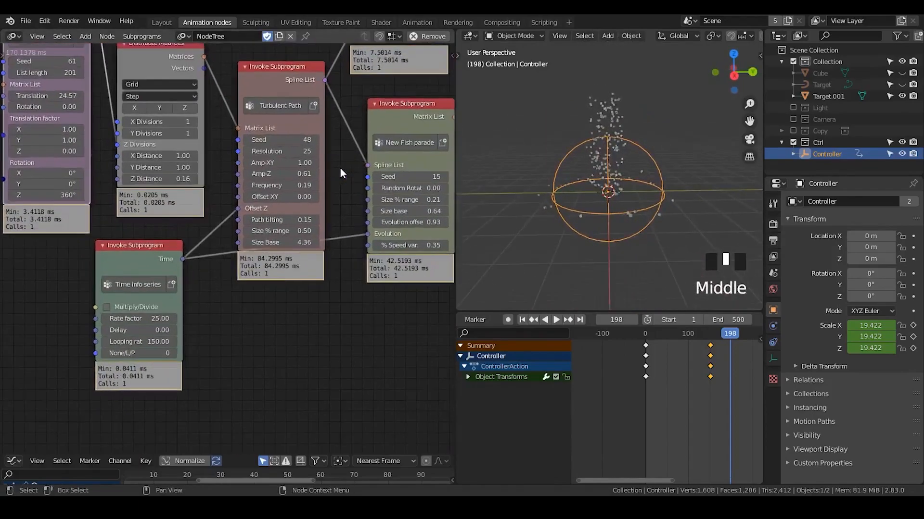
{"action": "middle_click_drag", "start_coordinate": [342, 198], "coordinate": [327, 166]}
{"action": "middle_click_drag", "start_coordinate": [348, 308], "coordinate": [253, 104]}
{"action": "left_click", "coordinate": [190, 131]}
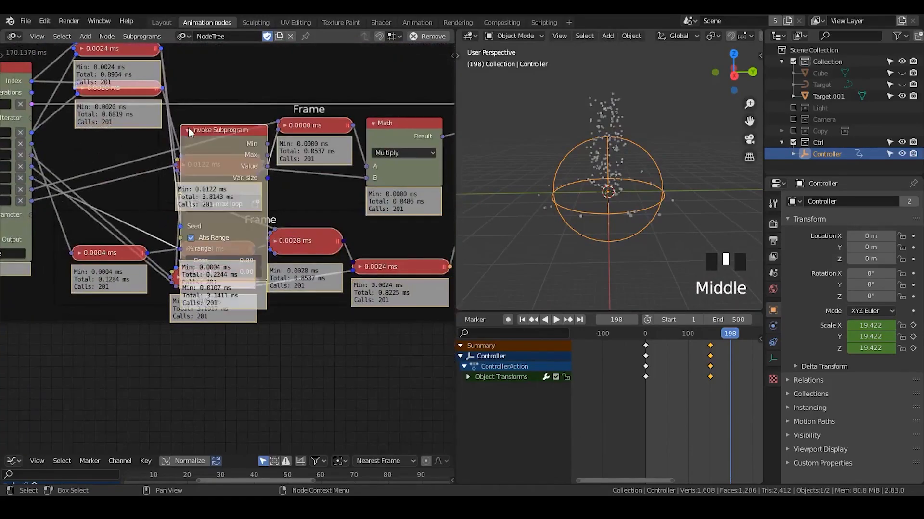
{"action": "left_click_drag", "start_coordinate": [202, 141], "coordinate": [207, 123]}
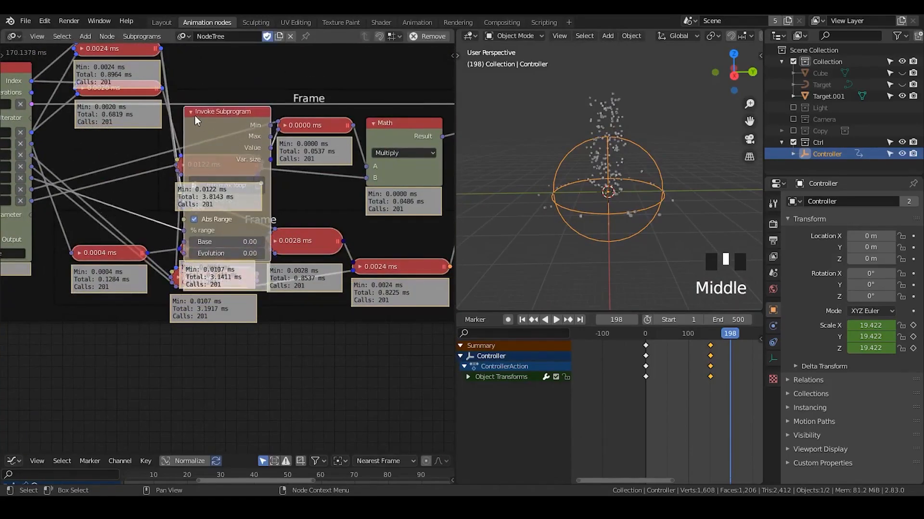
{"action": "left_click", "coordinate": [193, 113]}
Step: Reposition the Turbulent Path subprogram frame in the node tree
{"action": "scroll", "coordinate": [224, 138], "scroll_direction": "down", "scroll_amount": 6}
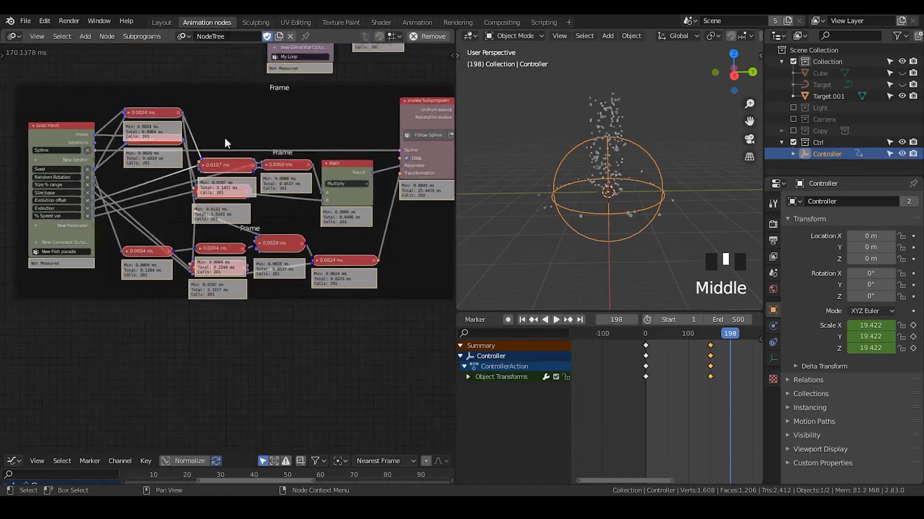
{"action": "scroll", "coordinate": [346, 185], "scroll_direction": "down", "scroll_amount": 1}
{"action": "middle_click_drag", "start_coordinate": [346, 186], "coordinate": [161, 155]}
{"action": "left_click", "coordinate": [309, 123]}
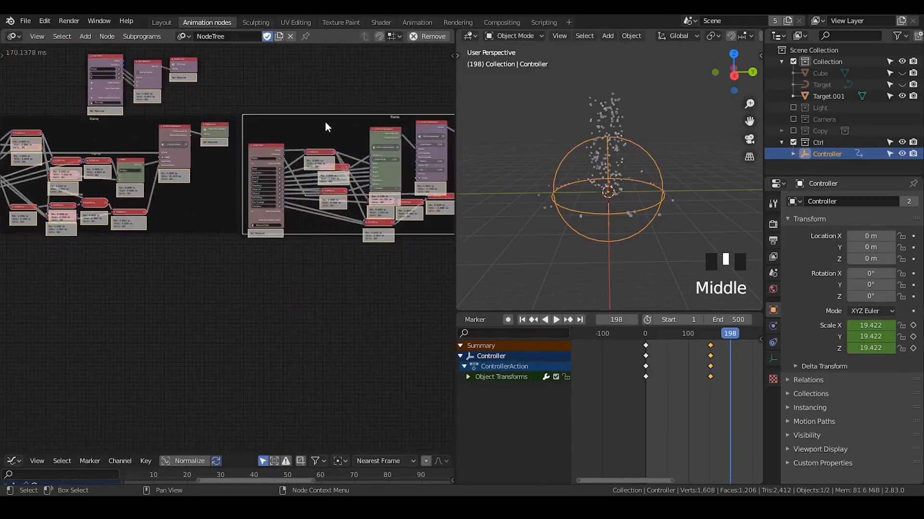
{"action": "key", "text": "g"}
{"action": "left_click_drag", "start_coordinate": [235, 233], "coordinate": [79, 252]}
{"action": "left_click_drag", "start_coordinate": [96, 135], "coordinate": [364, 135]}
{"action": "left_click_drag", "start_coordinate": [140, 262], "coordinate": [39, 134]}
{"action": "scroll", "coordinate": [69, 163], "scroll_direction": "up", "scroll_amount": 6}
{"action": "middle_click_drag", "start_coordinate": [68, 162], "coordinate": [324, 179]}
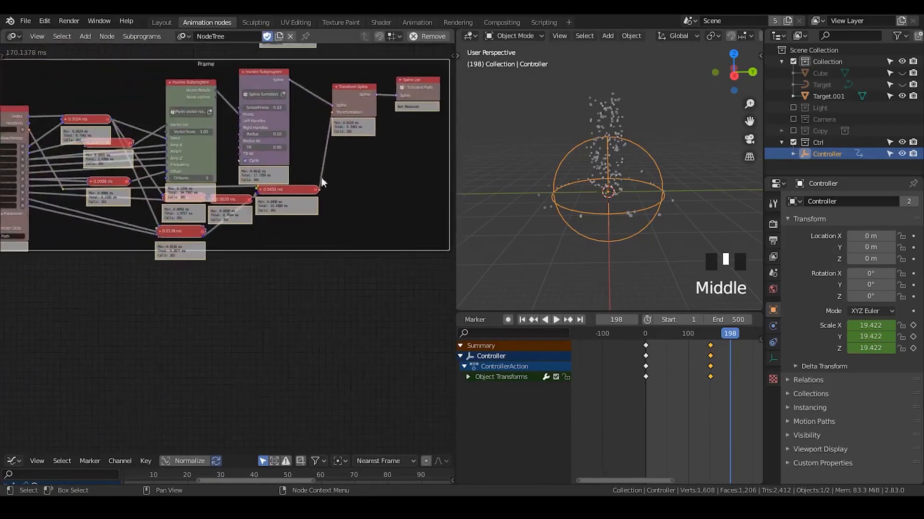
Step: Collapse the Perlin vector noise node and bypass it, feeding its source points directly into Spline formation
{"action": "scroll", "coordinate": [245, 180], "scroll_direction": "up", "scroll_amount": 3}
{"action": "scroll", "coordinate": [227, 167], "scroll_direction": "up", "scroll_amount": 5}
{"action": "middle_click_drag", "start_coordinate": [179, 149], "coordinate": [245, 231]}
{"action": "scroll", "coordinate": [275, 243], "scroll_direction": "down", "scroll_amount": 1}
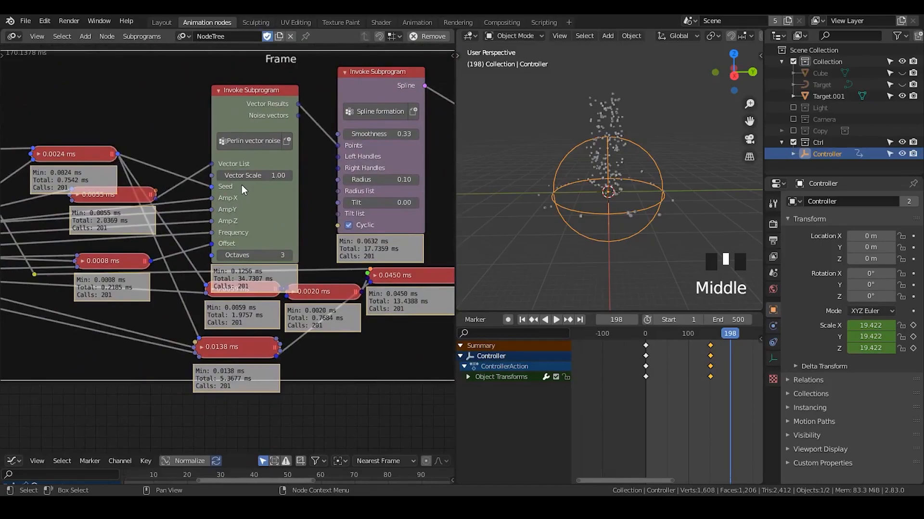
{"action": "left_click_drag", "start_coordinate": [211, 164], "coordinate": [228, 221]}
{"action": "left_click", "coordinate": [215, 91]}
{"action": "left_click", "coordinate": [220, 90]}
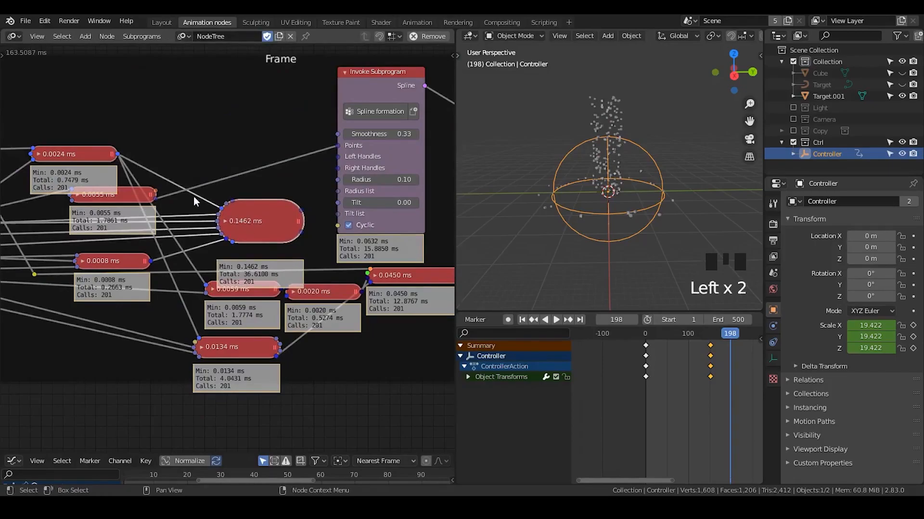
Step: Expand Perlin vector noise, reconnect the source points to its Vector List and link Vector Results to Spline formation's Points
{"action": "left_click", "coordinate": [224, 221]}
{"action": "left_click_drag", "start_coordinate": [225, 221], "coordinate": [241, 96]}
{"action": "left_click_drag", "start_coordinate": [156, 197], "coordinate": [219, 170]}
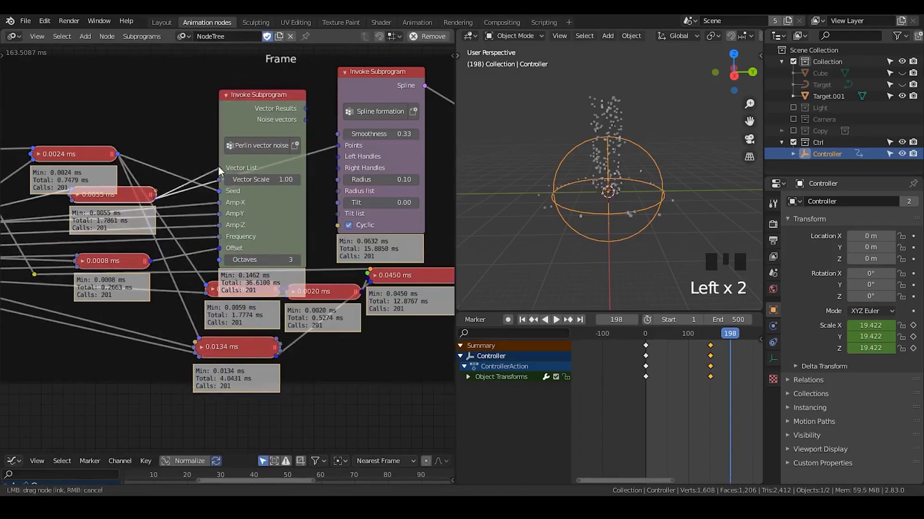
{"action": "left_click_drag", "start_coordinate": [306, 109], "coordinate": [343, 146]}
Step: Collapse the Perlin vector noise node and space it and the collapsed node below Spline formation clear of their neighbours
{"action": "left_click", "coordinate": [226, 95]}
{"action": "left_click_drag", "start_coordinate": [249, 98], "coordinate": [229, 178]}
{"action": "middle_click_drag", "start_coordinate": [324, 291], "coordinate": [284, 264]}
{"action": "mouse_move", "coordinate": [346, 249]}
{"action": "left_mouse_down"}
{"action": "mouse_move", "coordinate": [365, 264]}
{"action": "mouse_move", "coordinate": [358, 257]}
{"action": "left_mouse_up"}
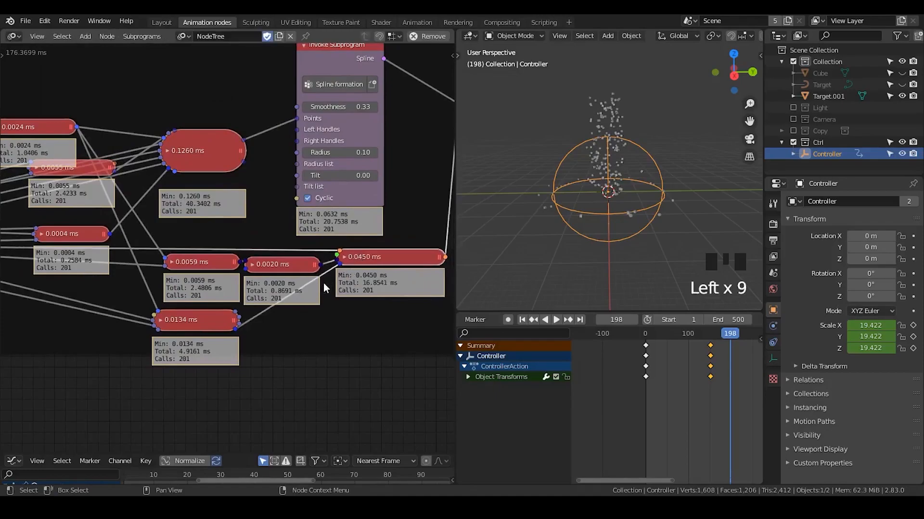
{"action": "scroll", "coordinate": [327, 255], "scroll_direction": "down", "scroll_amount": 1}
{"action": "middle_click_drag", "start_coordinate": [327, 254], "coordinate": [419, 220]}
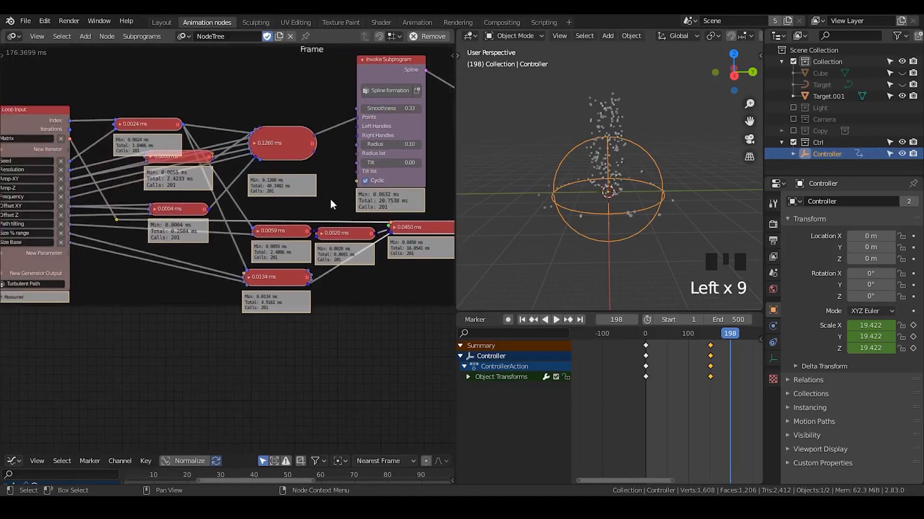
Step: Set the Random transform subprogram's List length to 456
{"action": "scroll", "coordinate": [326, 200], "scroll_direction": "up", "scroll_amount": 1}
{"action": "middle_click_drag", "start_coordinate": [330, 144], "coordinate": [284, 326]}
{"action": "middle_click_drag", "start_coordinate": [326, 175], "coordinate": [205, 351]}
{"action": "middle_click_drag", "start_coordinate": [206, 209], "coordinate": [371, 274]}
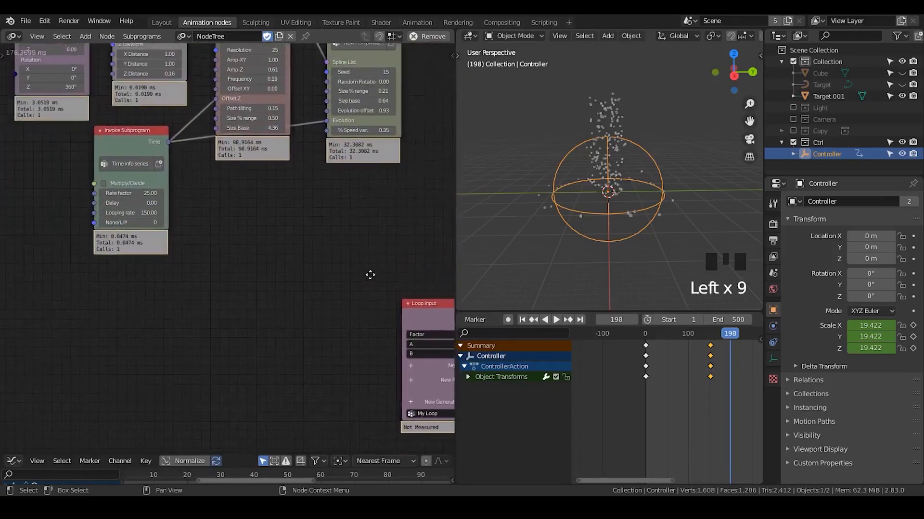
{"action": "mouse_move", "coordinate": [258, 200]}
{"action": "middle_mouse_down"}
{"action": "mouse_move", "coordinate": [413, 380]}
{"action": "mouse_move", "coordinate": [409, 371]}
{"action": "middle_mouse_up"}
{"action": "left_click_drag", "start_coordinate": [188, 129], "coordinate": [401, 129]}
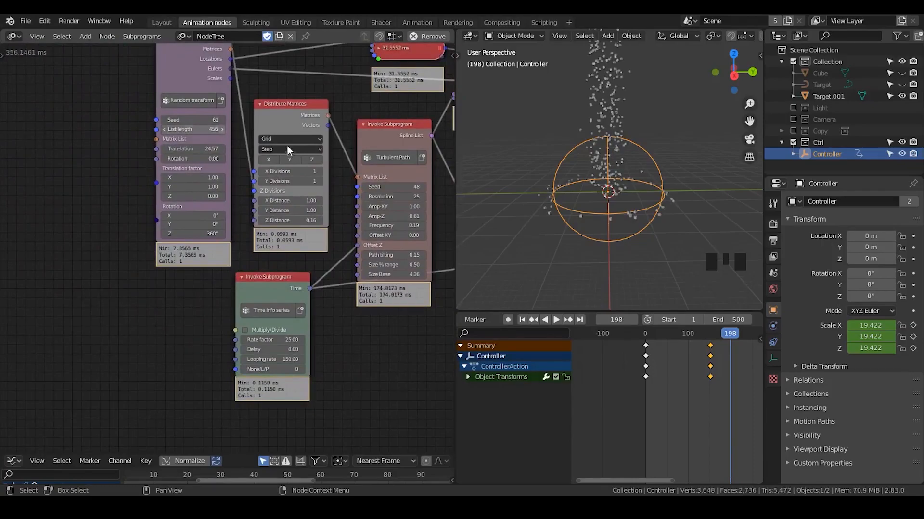
Step: Set the Turbulent Path subprogram's Seed to 22 on its Invoke Subprogram node
{"action": "scroll", "coordinate": [588, 175], "scroll_direction": "down", "scroll_amount": 2}
{"action": "middle_click_drag", "start_coordinate": [605, 154], "coordinate": [594, 177]}
{"action": "scroll", "coordinate": [586, 177], "scroll_direction": "down", "scroll_amount": 1}
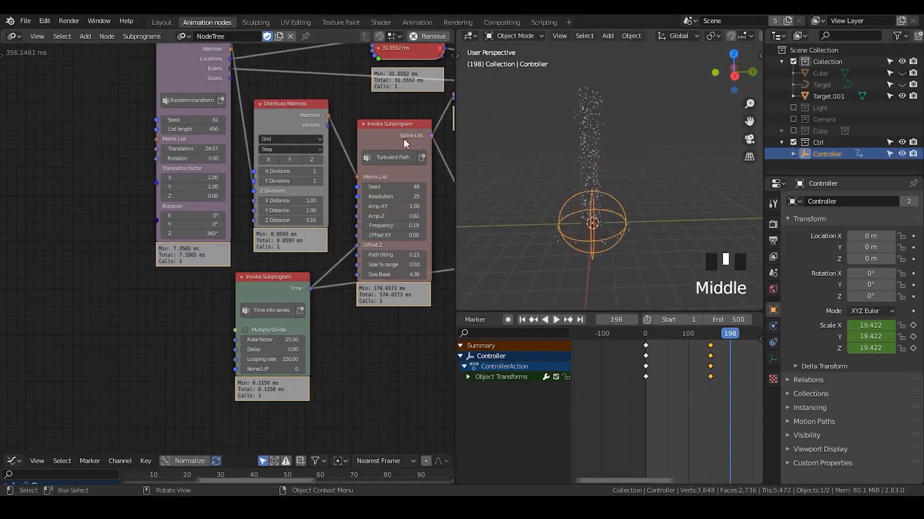
{"action": "middle_click_drag", "start_coordinate": [271, 116], "coordinate": [247, 117]}
{"action": "mouse_move", "coordinate": [375, 188]}
{"action": "left_mouse_down"}
{"action": "mouse_move", "coordinate": [332, 188]}
{"action": "mouse_move", "coordinate": [376, 188]}
{"action": "left_mouse_up"}
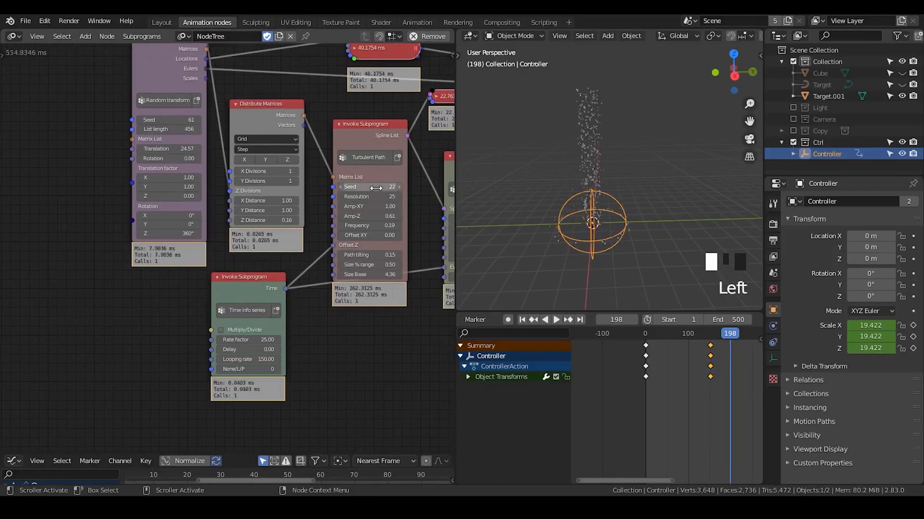
Step: Set the Distribute Matrices node's Z Distance to 0.05
{"action": "left_click", "coordinate": [271, 220]}
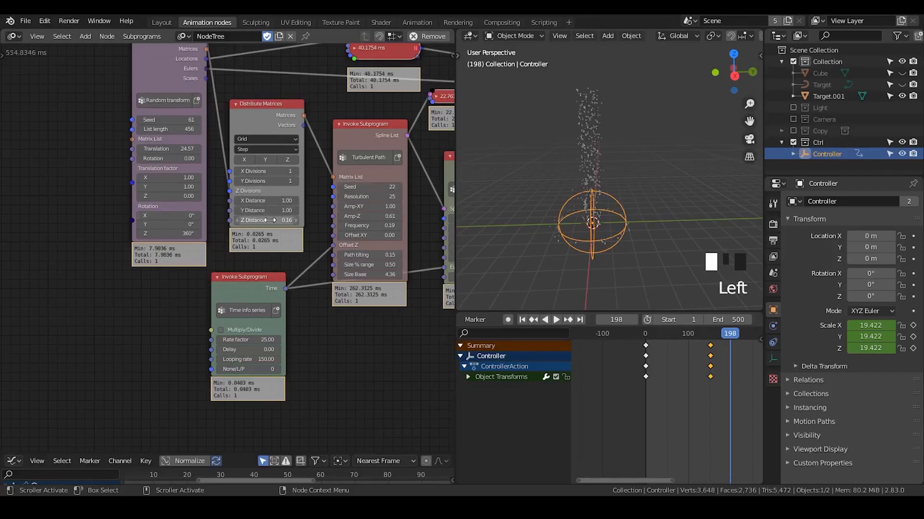
{"action": "type", "text": "0.05"}
{"action": "key", "text": "Return"}
{"action": "middle_click_drag", "start_coordinate": [579, 205], "coordinate": [606, 188], "text": "shift"}
{"action": "scroll", "coordinate": [580, 170], "scroll_direction": "up", "scroll_amount": 4}
{"action": "scroll", "coordinate": [578, 166], "scroll_direction": "up", "scroll_amount": 4}
{"action": "scroll", "coordinate": [644, 215], "scroll_direction": "down", "scroll_amount": 2}
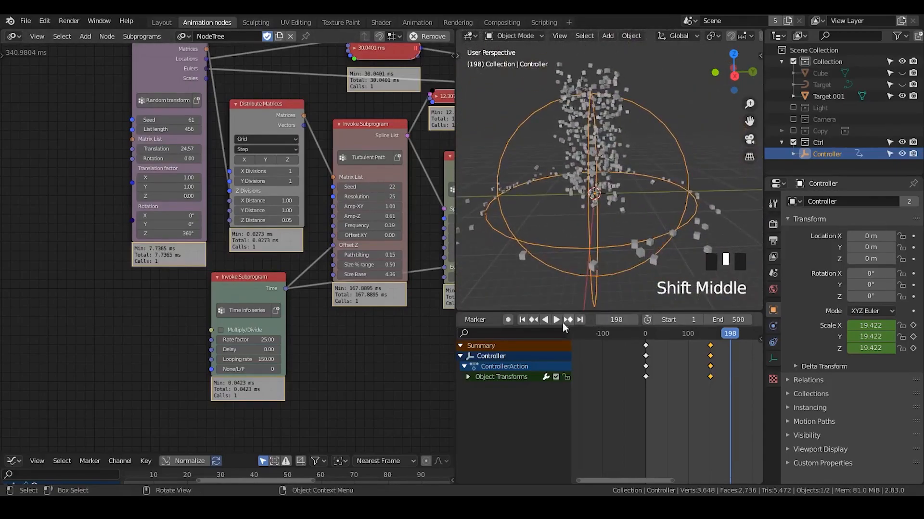
Step: Play the animation from the start to check the denser tornado, and stop playback
{"action": "left_click", "coordinate": [523, 321]}
{"action": "left_click", "coordinate": [554, 321]}
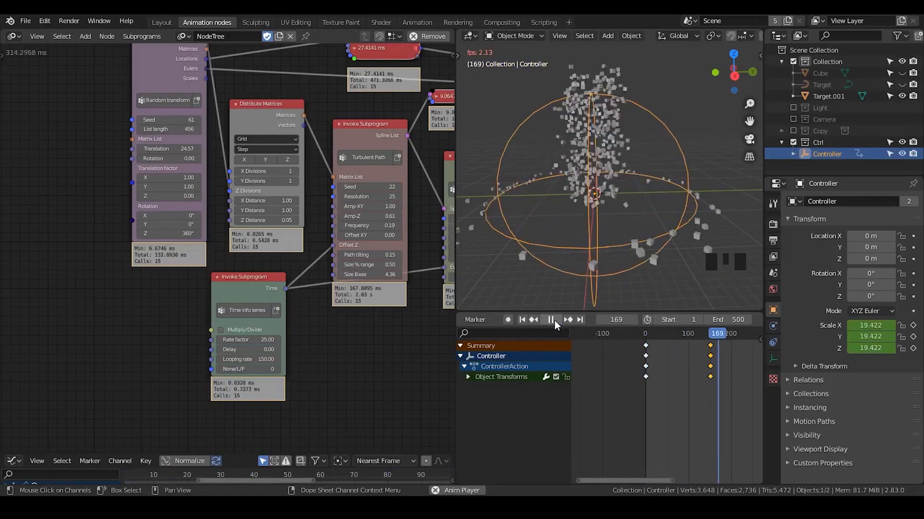
{"action": "left_click", "coordinate": [551, 320]}
{"action": "middle_click_drag", "start_coordinate": [555, 269], "coordinate": [505, 202]}
Step: Delete the Viewer node connected to Evaluate Falloff's Strengths output
{"action": "middle_click_drag", "start_coordinate": [406, 186], "coordinate": [239, 206]}
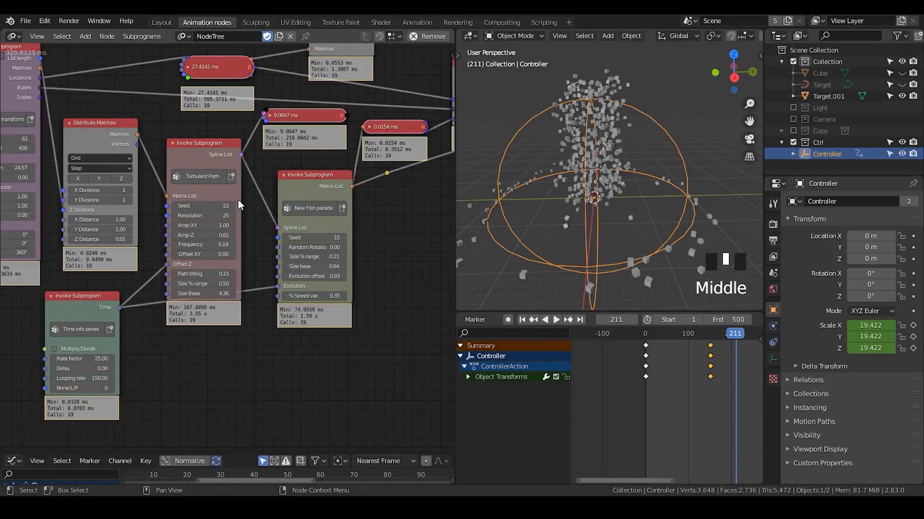
{"action": "middle_click_drag", "start_coordinate": [246, 204], "coordinate": [84, 260]}
{"action": "middle_click_drag", "start_coordinate": [251, 215], "coordinate": [312, 312]}
{"action": "middle_click_drag", "start_coordinate": [319, 47], "coordinate": [311, 117]}
{"action": "left_click", "coordinate": [313, 88]}
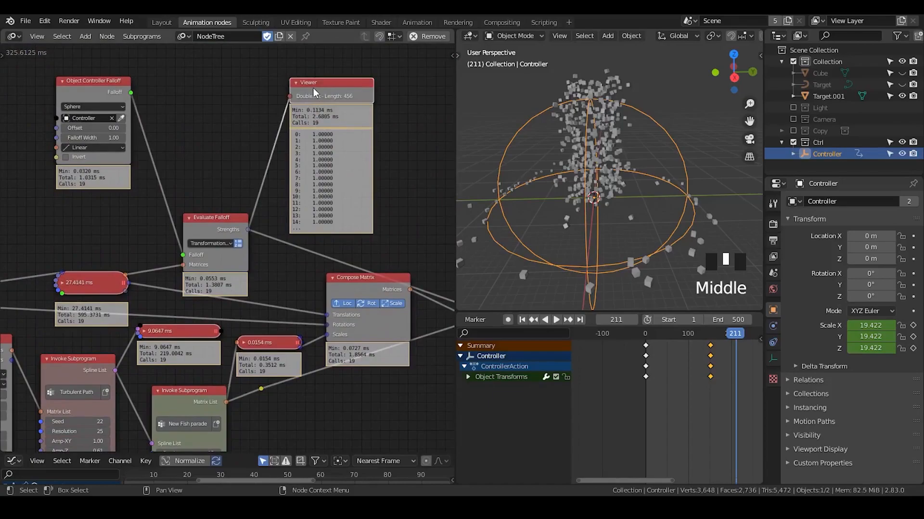
{"action": "key", "text": "x"}
Step: Separate the two overlapping collapsed nodes just after the Loop Input in the New Fish parade frame
{"action": "middle_click_drag", "start_coordinate": [301, 284], "coordinate": [303, 100]}
{"action": "middle_click_drag", "start_coordinate": [330, 303], "coordinate": [240, 97]}
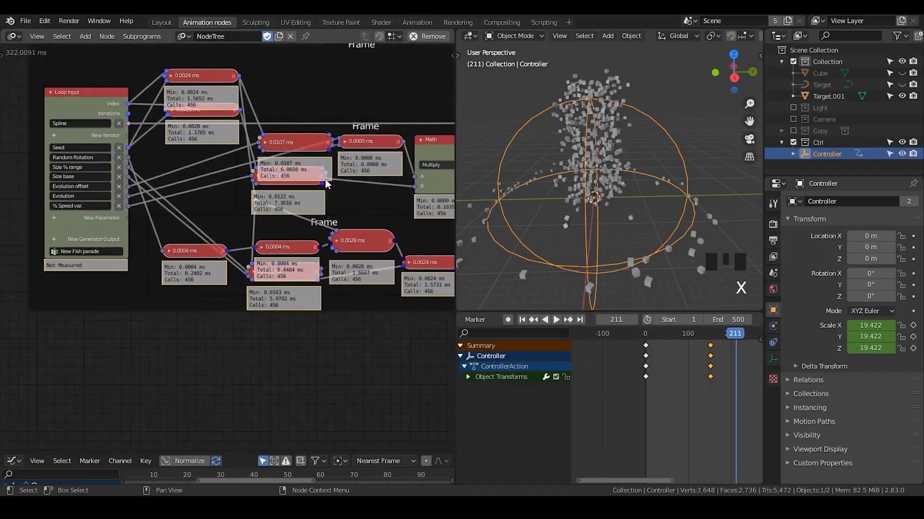
{"action": "middle_click_drag", "start_coordinate": [326, 183], "coordinate": [192, 182]}
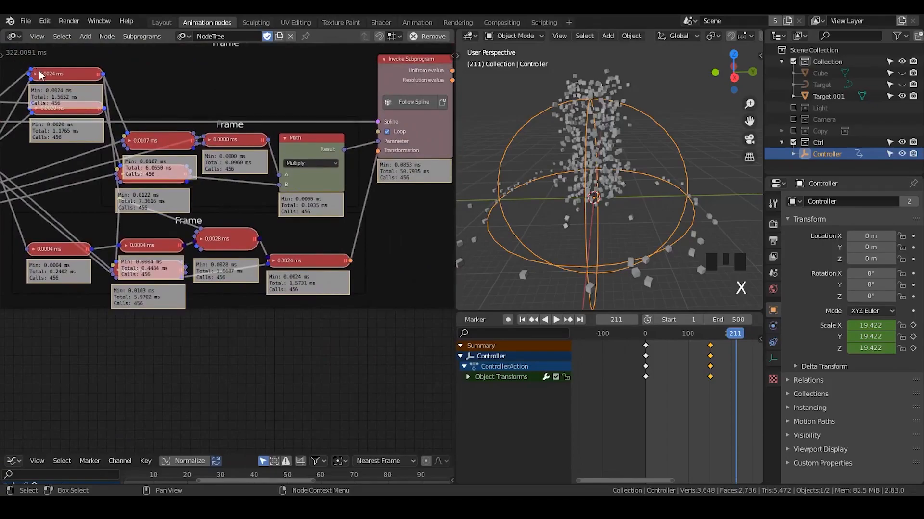
{"action": "left_click_drag", "start_coordinate": [64, 73], "coordinate": [66, 63]}
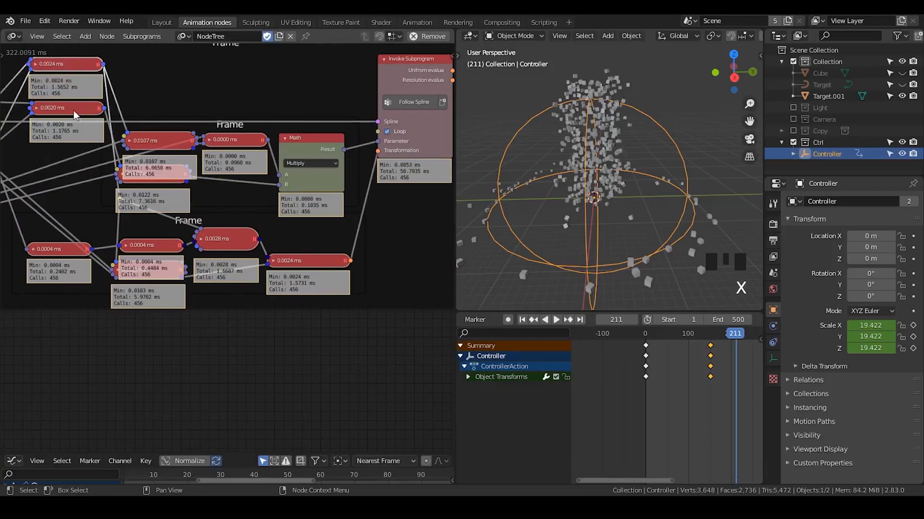
{"action": "left_click_drag", "start_coordinate": [72, 108], "coordinate": [72, 109]}
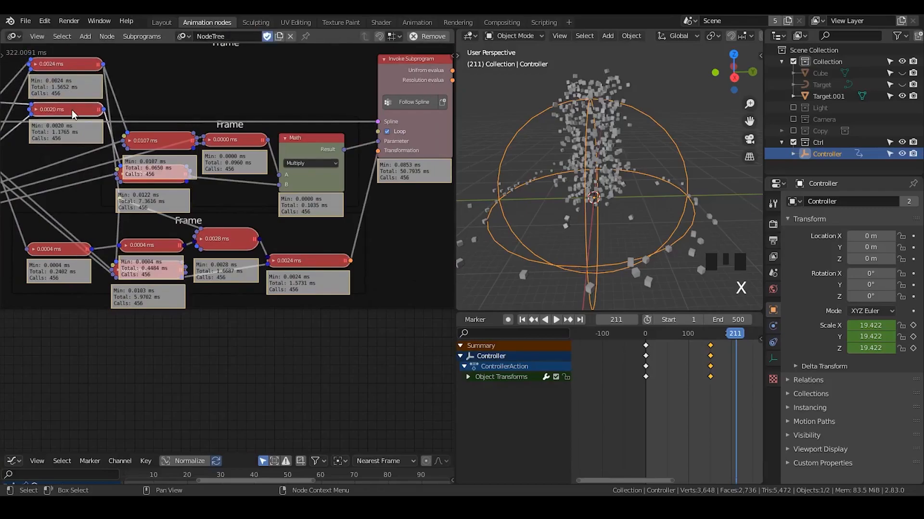
Step: Examine the execution times of the individual nodes in the New Fish parade and Turbulent Path loops
{"action": "middle_click_drag", "start_coordinate": [223, 174], "coordinate": [152, 186]}
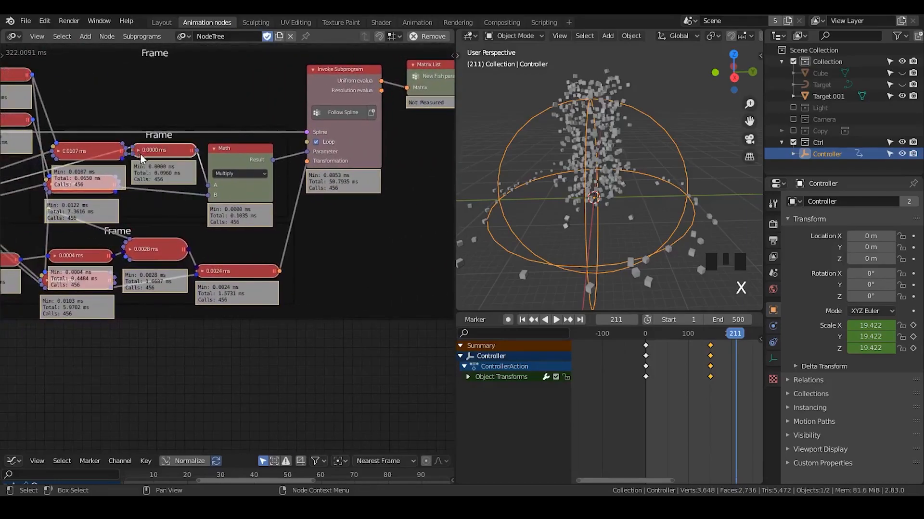
{"action": "middle_click_drag", "start_coordinate": [103, 205], "coordinate": [312, 188]}
{"action": "middle_click_drag", "start_coordinate": [165, 202], "coordinate": [400, 159]}
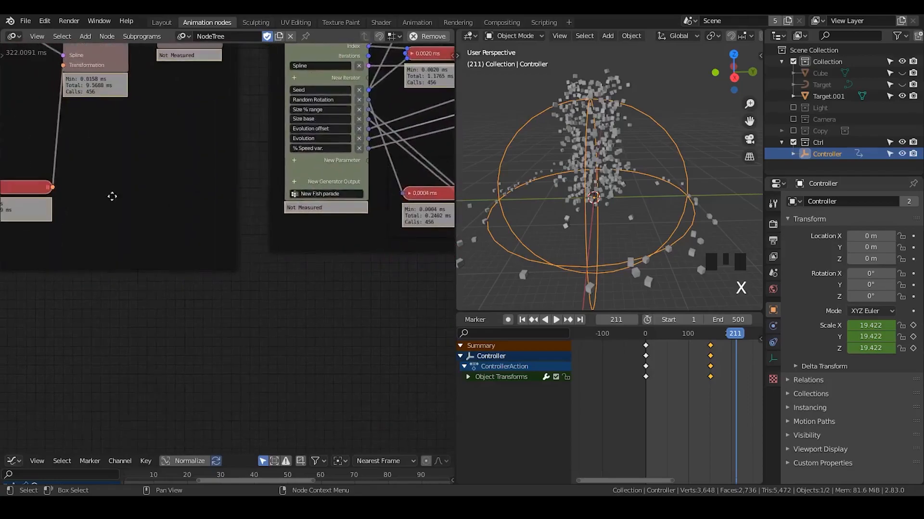
{"action": "middle_click_drag", "start_coordinate": [106, 195], "coordinate": [315, 248]}
{"action": "middle_click_drag", "start_coordinate": [165, 247], "coordinate": [298, 241]}
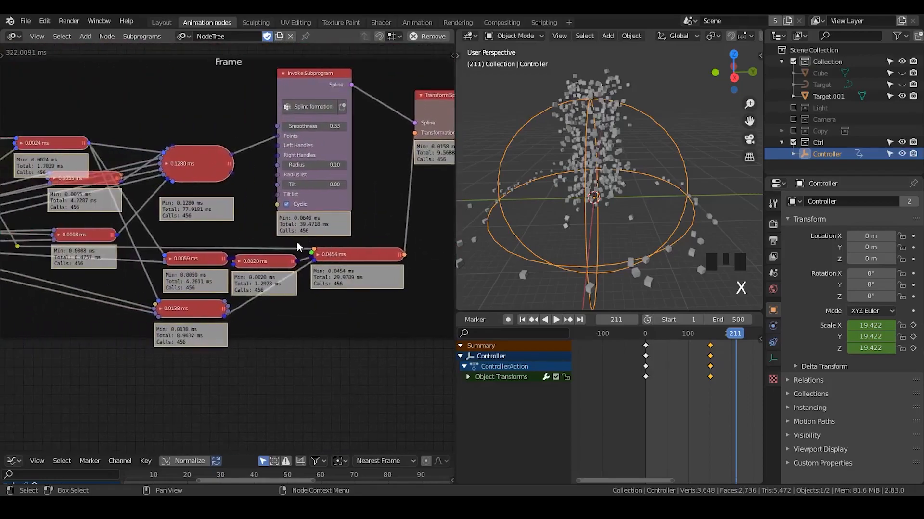
{"action": "scroll", "coordinate": [297, 242], "scroll_direction": "down", "scroll_amount": 1}
{"action": "middle_click_drag", "start_coordinate": [181, 222], "coordinate": [229, 195]}
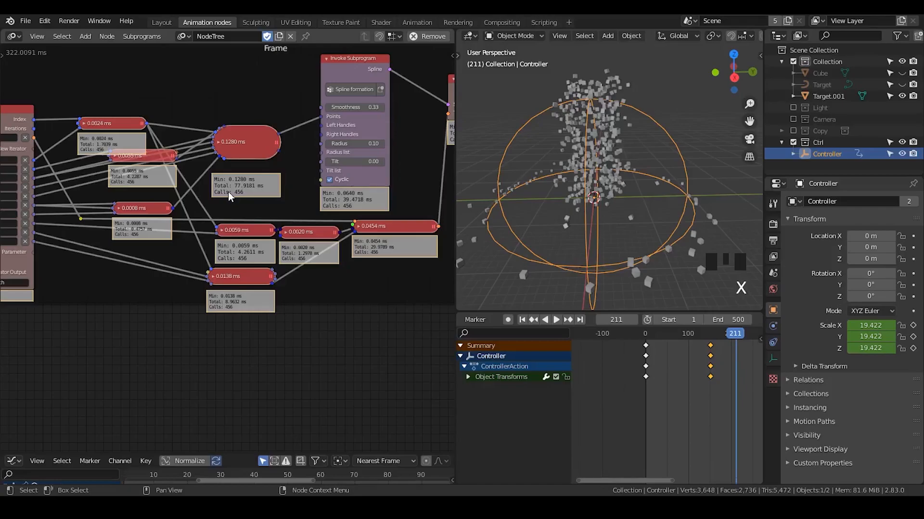
Step: Add a Float Math node in the empty space below the Turbulent Path frame
{"action": "key", "text": "ctrl+a"}
{"action": "type", "text": "float m"}
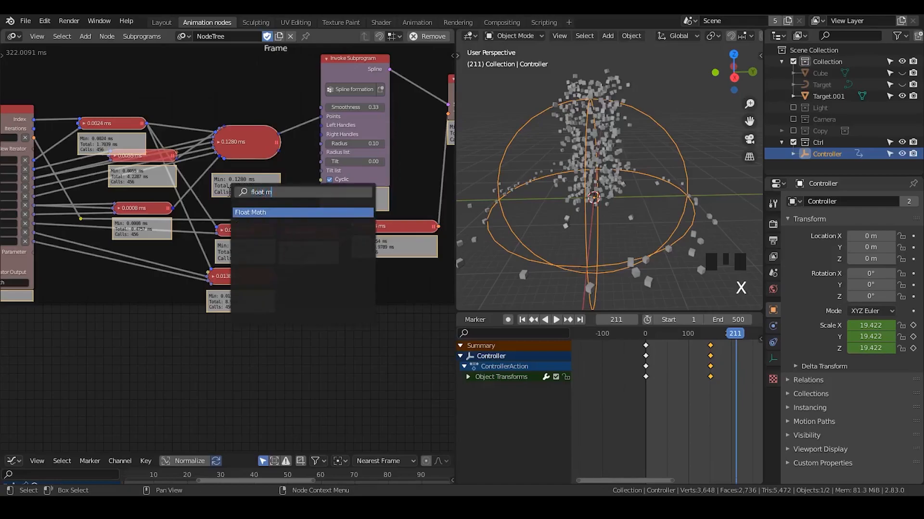
{"action": "key", "text": "Return"}
{"action": "left_click", "coordinate": [188, 364]}
{"action": "middle_click_drag", "start_coordinate": [188, 364], "coordinate": [122, 363]}
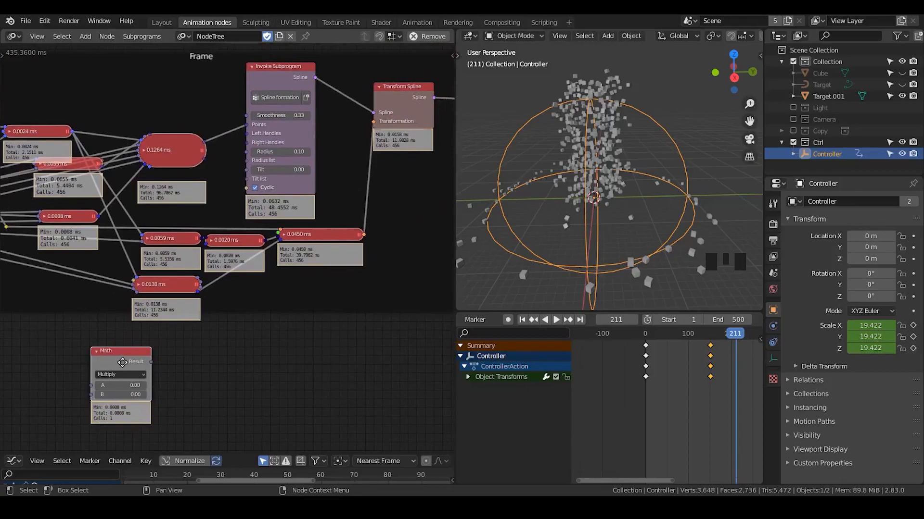
{"action": "scroll", "coordinate": [123, 363], "scroll_direction": "down", "scroll_amount": 1}
{"action": "middle_click_drag", "start_coordinate": [122, 363], "coordinate": [198, 338]}
{"action": "scroll", "coordinate": [199, 339], "scroll_direction": "up", "scroll_amount": 1}
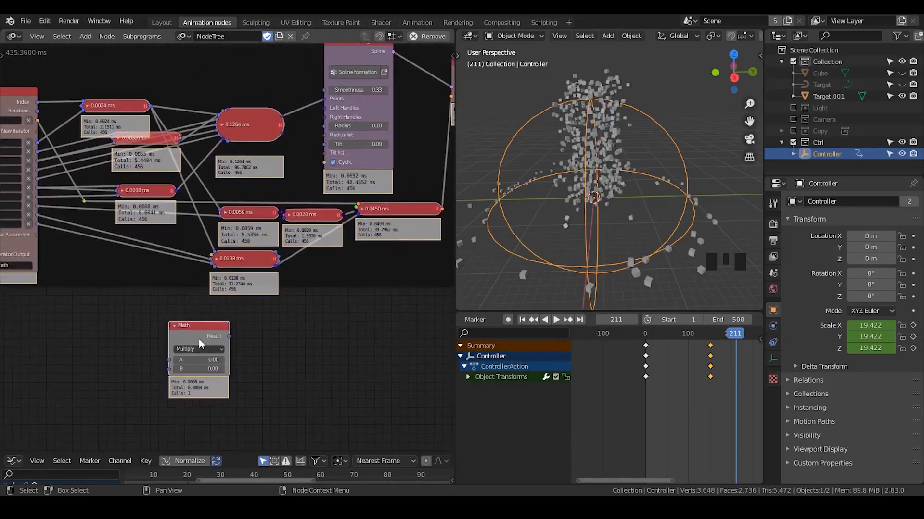
Step: Set the new Math node's A to 0.1 to test its execution time, and delete the node
{"action": "scroll", "coordinate": [198, 338], "scroll_direction": "up", "scroll_amount": 1}
{"action": "left_click", "coordinate": [197, 369]}
{"action": "type", "text": "0.1"}
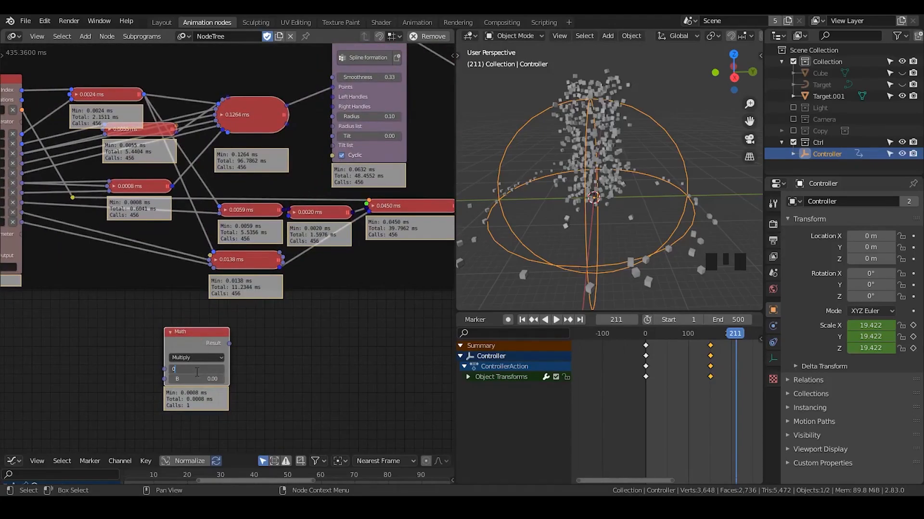
{"action": "left_click", "coordinate": [196, 372]}
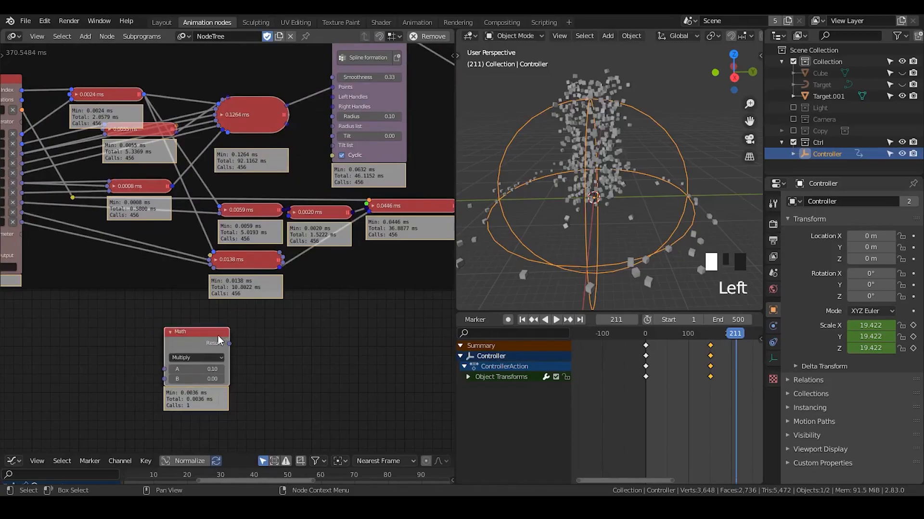
{"action": "key", "text": "x"}
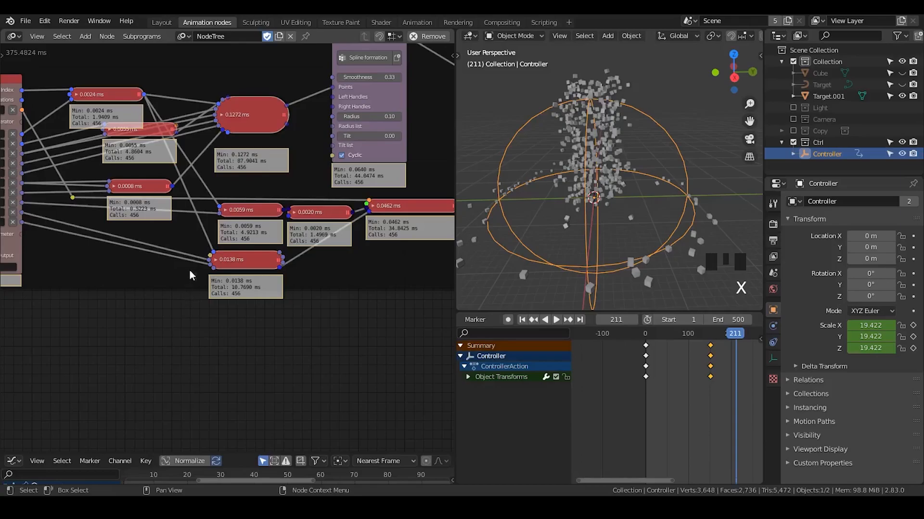
Step: Examine the collapsed node below Spline formation and the execution times across the main node network
{"action": "left_click", "coordinate": [216, 259]}
{"action": "left_click", "coordinate": [215, 260]}
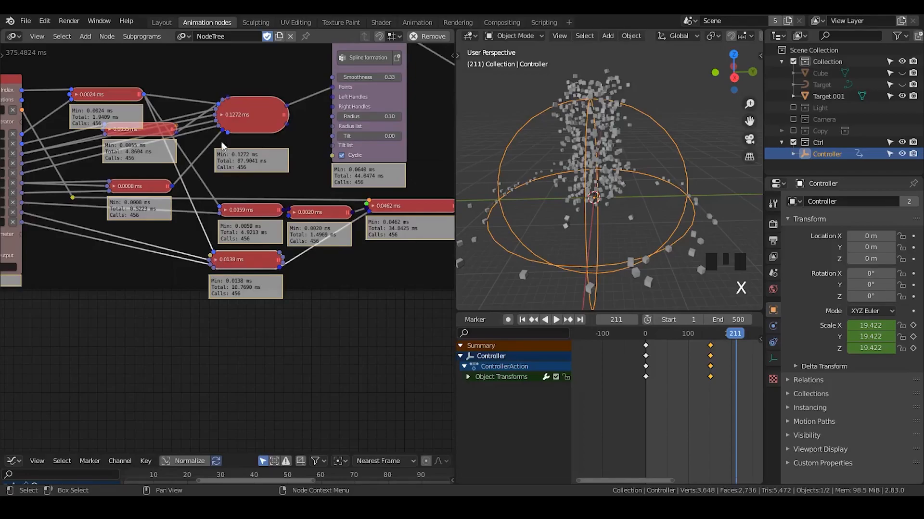
{"action": "middle_click_drag", "start_coordinate": [203, 99], "coordinate": [239, 327]}
{"action": "scroll", "coordinate": [230, 164], "scroll_direction": "down", "scroll_amount": 6}
{"action": "middle_click_drag", "start_coordinate": [230, 164], "coordinate": [255, 351]}
{"action": "scroll", "coordinate": [262, 275], "scroll_direction": "up", "scroll_amount": 1}
{"action": "scroll", "coordinate": [263, 275], "scroll_direction": "down", "scroll_amount": 1}
{"action": "middle_click_drag", "start_coordinate": [264, 276], "coordinate": [213, 316]}
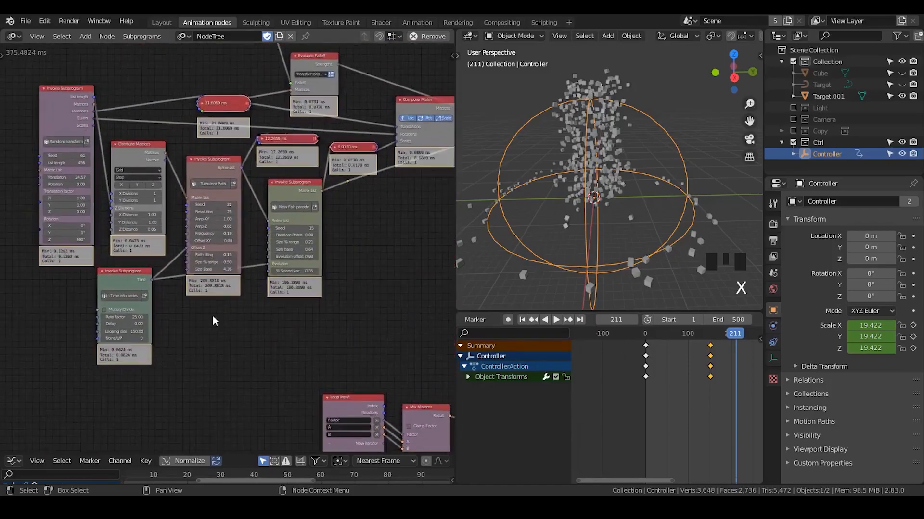
Step: Try Invert on the Object Controller Falloff node and switch it back off
{"action": "scroll", "coordinate": [207, 250], "scroll_direction": "up", "scroll_amount": 2}
{"action": "middle_click_drag", "start_coordinate": [165, 204], "coordinate": [113, 294]}
{"action": "middle_click_drag", "start_coordinate": [227, 188], "coordinate": [198, 185]}
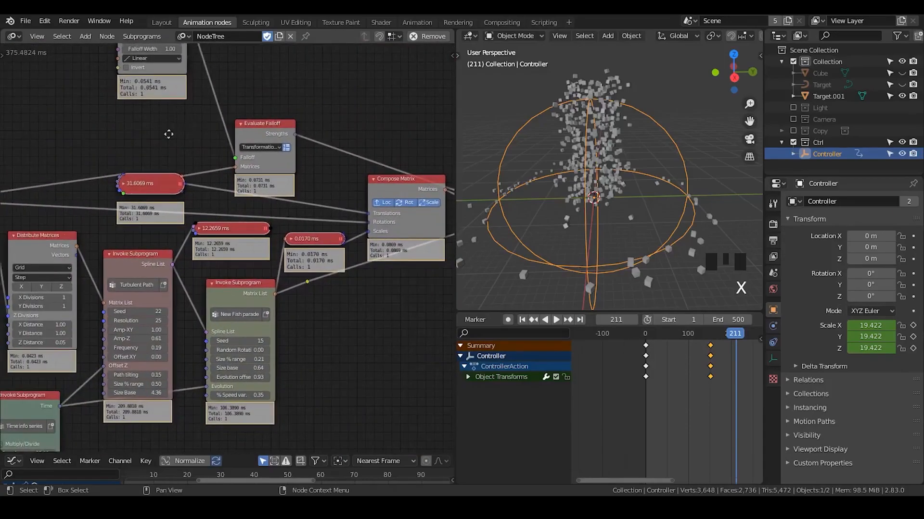
{"action": "middle_click_drag", "start_coordinate": [172, 130], "coordinate": [111, 157]}
{"action": "key", "text": "Left"}
{"action": "key", "text": "Left"}
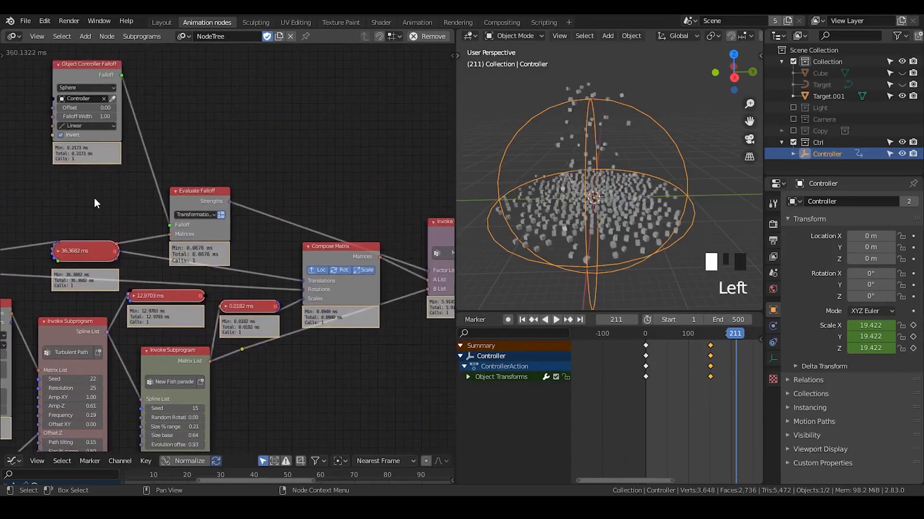
Step: Move the Object Controller Falloff node down closer to Evaluate Falloff and nudge Evaluate Falloff slightly lower
{"action": "left_click_drag", "start_coordinate": [88, 67], "coordinate": [91, 135]}
{"action": "left_click_drag", "start_coordinate": [212, 202], "coordinate": [214, 208]}
{"action": "middle_click_drag", "start_coordinate": [207, 264], "coordinate": [189, 180]}
{"action": "middle_click_drag", "start_coordinate": [300, 170], "coordinate": [254, 136]}
Step: Review the subprogram execution times during playback of the animation from the start, and stop playback
{"action": "middle_click_drag", "start_coordinate": [88, 323], "coordinate": [295, 185]}
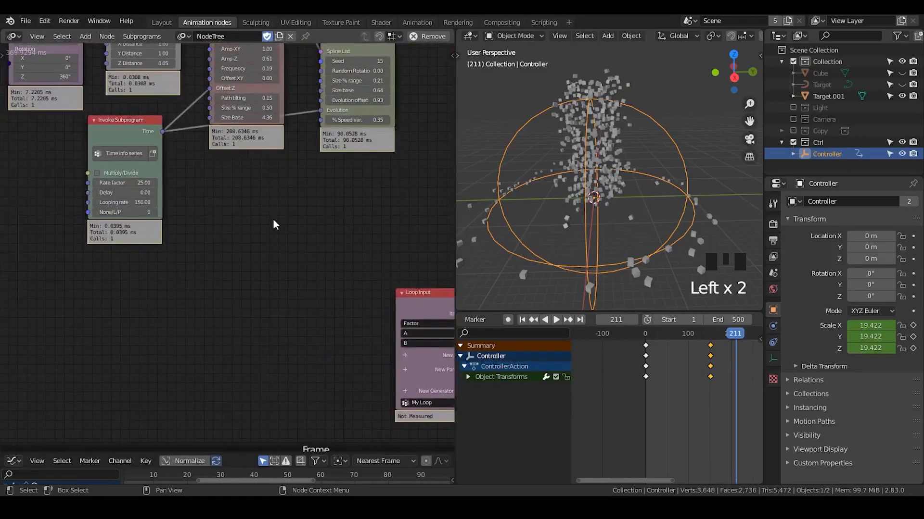
{"action": "scroll", "coordinate": [269, 215], "scroll_direction": "up", "scroll_amount": 1}
{"action": "middle_click_drag", "start_coordinate": [243, 209], "coordinate": [280, 309]}
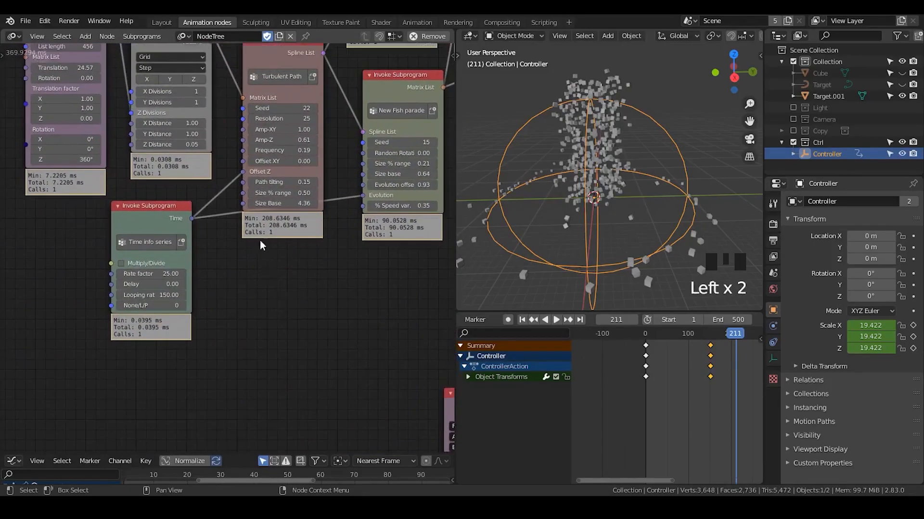
{"action": "middle_click_drag", "start_coordinate": [223, 237], "coordinate": [223, 354]}
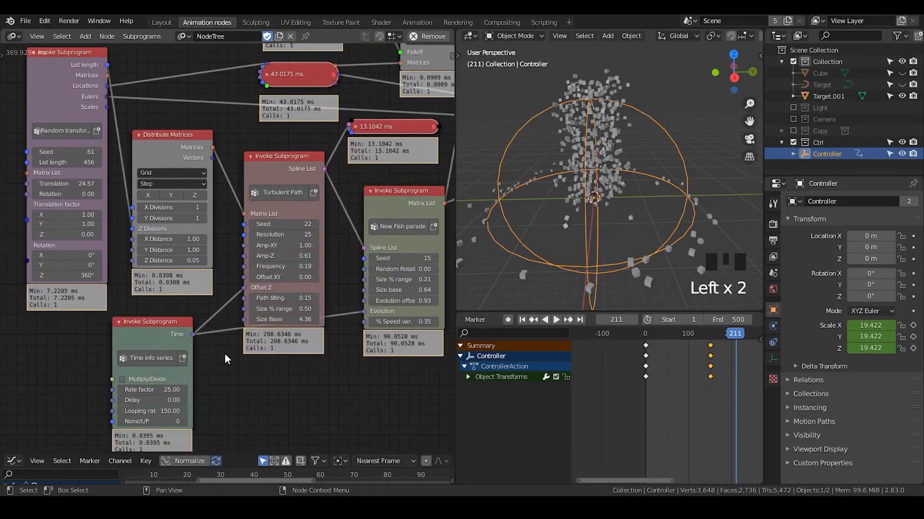
{"action": "left_click", "coordinate": [528, 319]}
{"action": "left_click", "coordinate": [557, 319]}
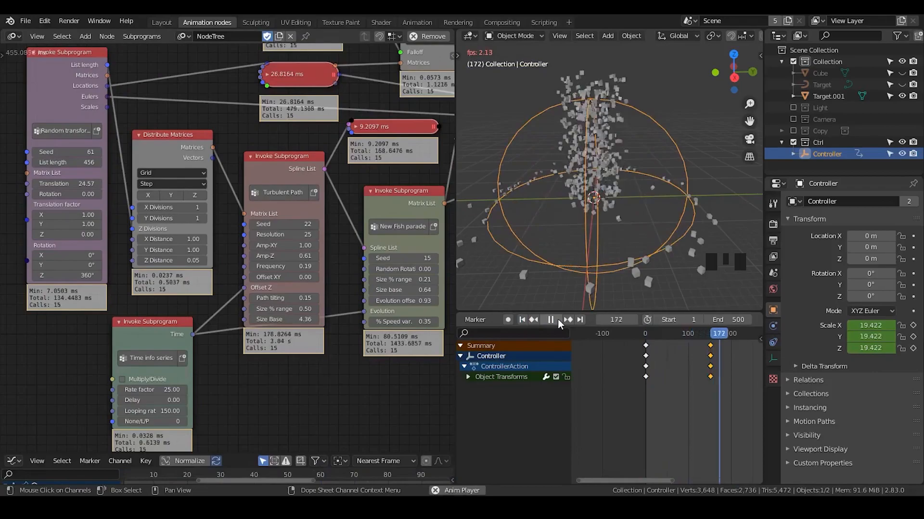
{"action": "left_click", "coordinate": [556, 321]}
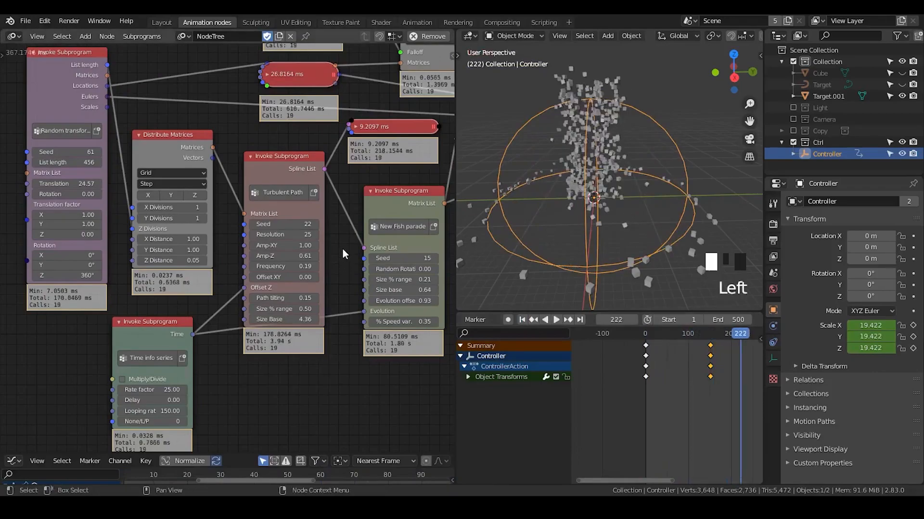
Step: Nudge Compose Matrix down and shift the My Loop node and the node after it left to tighten the layout
{"action": "scroll", "coordinate": [360, 310], "scroll_direction": "down", "scroll_amount": 1}
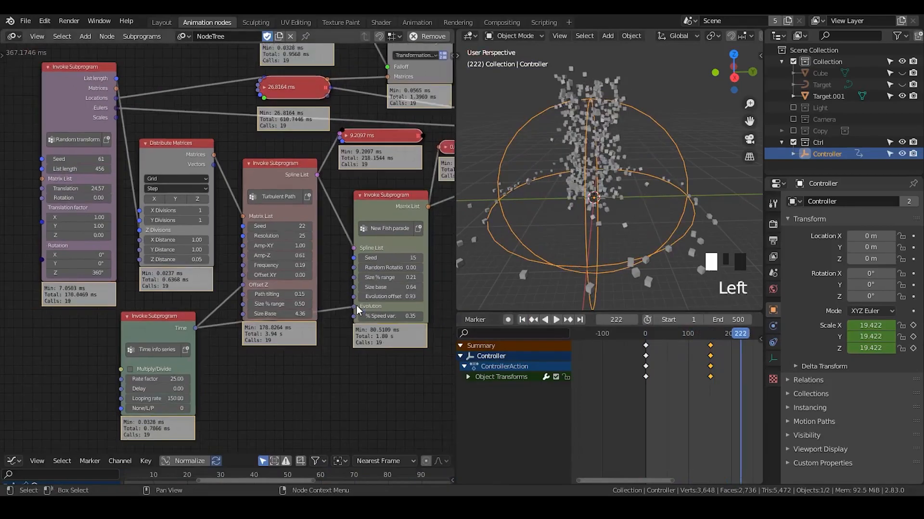
{"action": "middle_click_drag", "start_coordinate": [359, 309], "coordinate": [102, 352]}
{"action": "scroll", "coordinate": [243, 315], "scroll_direction": "down", "scroll_amount": 2}
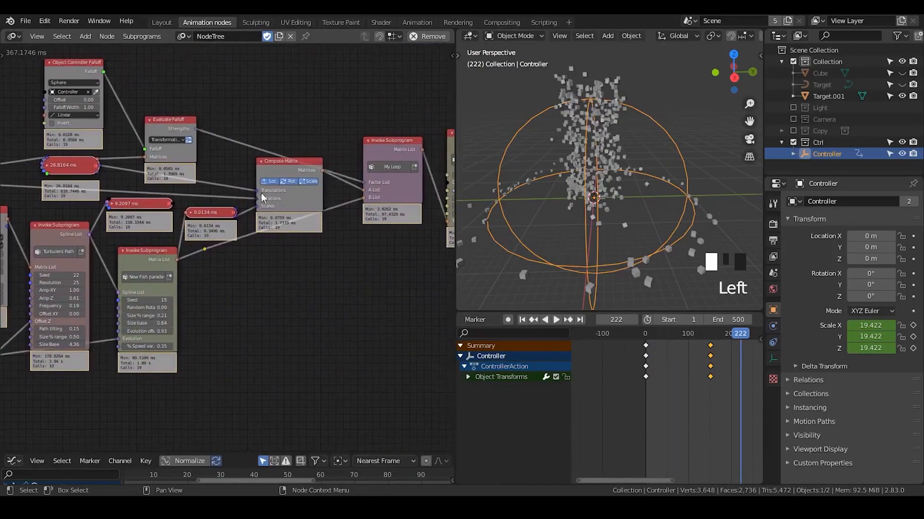
{"action": "left_click_drag", "start_coordinate": [260, 201], "coordinate": [254, 213]}
{"action": "middle_click_drag", "start_coordinate": [321, 282], "coordinate": [237, 270]}
{"action": "left_click", "coordinate": [317, 136]}
{"action": "left_click_drag", "start_coordinate": [316, 132], "coordinate": [296, 132]}
{"action": "left_click_drag", "start_coordinate": [394, 132], "coordinate": [370, 131]}
{"action": "middle_click_drag", "start_coordinate": [324, 235], "coordinate": [476, 160]}
{"action": "middle_click_drag", "start_coordinate": [138, 244], "coordinate": [305, 296]}
{"action": "scroll", "coordinate": [302, 224], "scroll_direction": "up", "scroll_amount": 3}
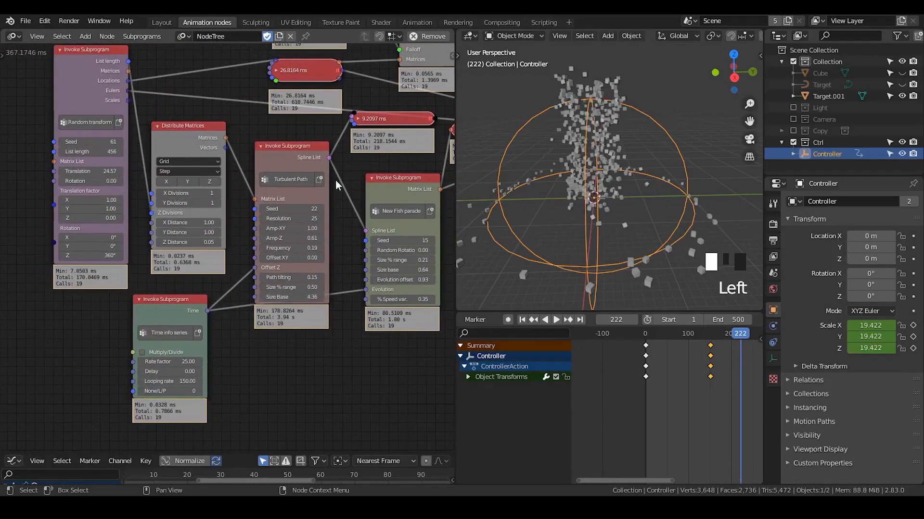
Step: Set the node tree's execution code type to Default so execution times are no longer measured
{"action": "key", "text": "n"}
{"action": "left_click", "coordinate": [447, 130]}
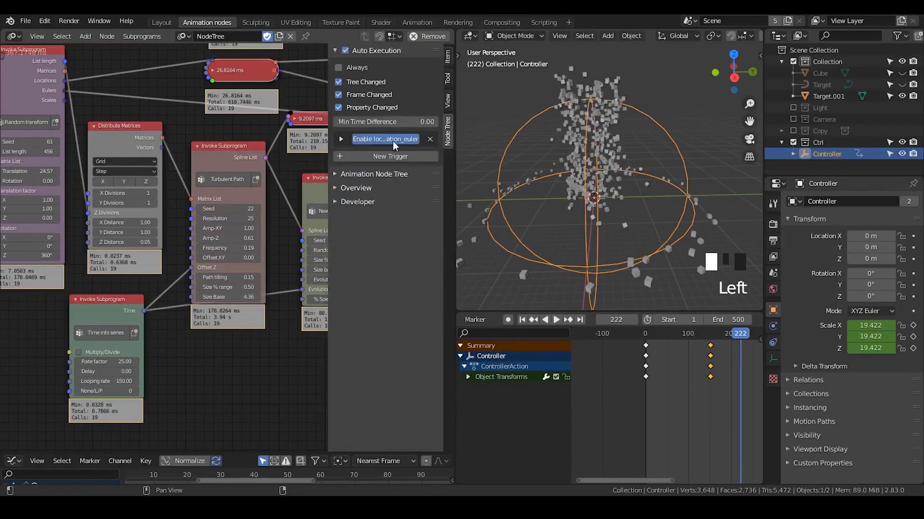
{"action": "left_click", "coordinate": [374, 188]}
{"action": "left_click", "coordinate": [362, 53]}
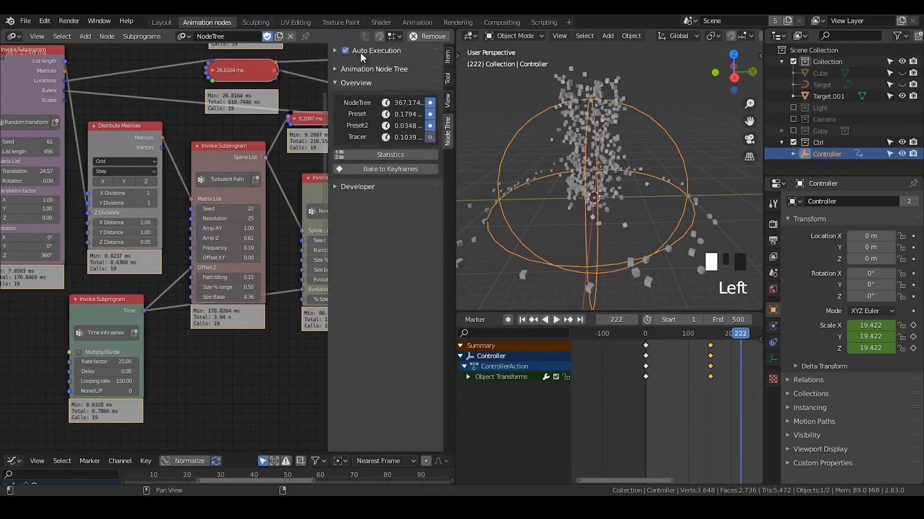
{"action": "left_click", "coordinate": [364, 182]}
{"action": "left_click", "coordinate": [366, 79]}
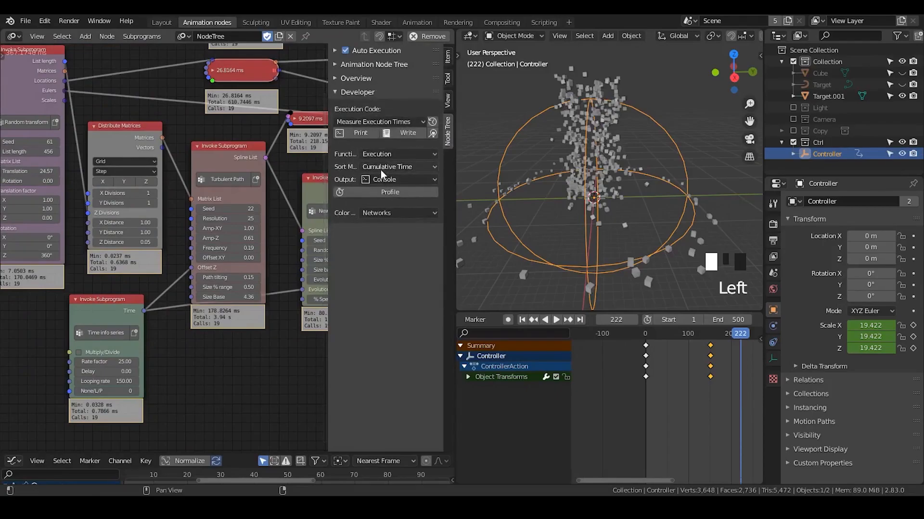
{"action": "left_click", "coordinate": [375, 214]}
{"action": "left_click", "coordinate": [374, 213]}
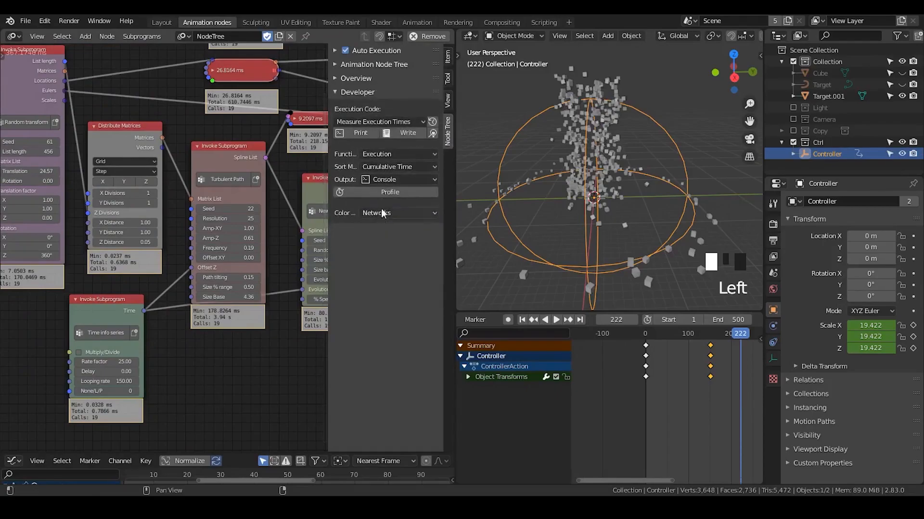
{"action": "left_click", "coordinate": [382, 154]}
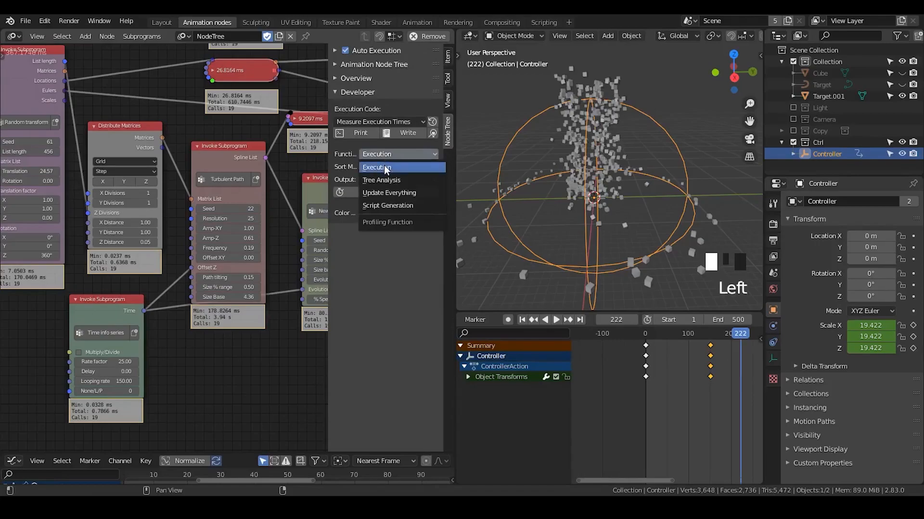
{"action": "left_click", "coordinate": [382, 154]}
{"action": "left_click", "coordinate": [380, 122]}
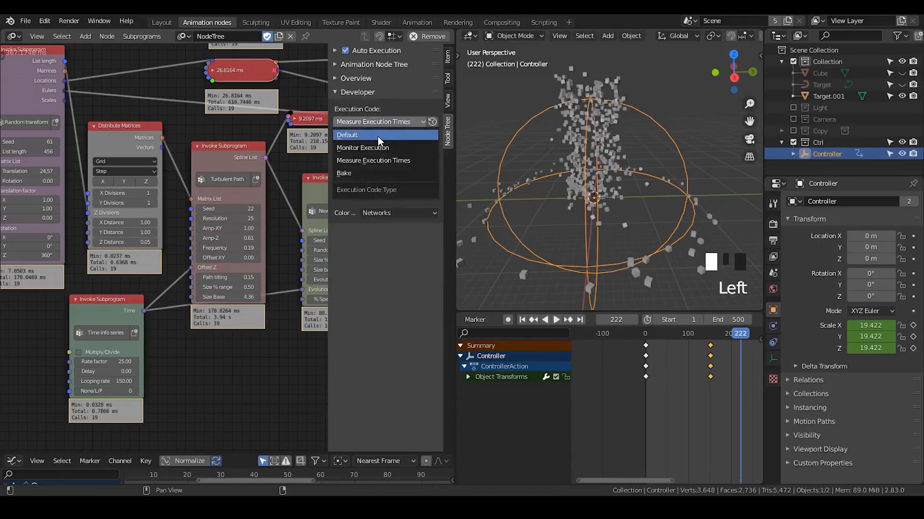
{"action": "left_click", "coordinate": [365, 135]}
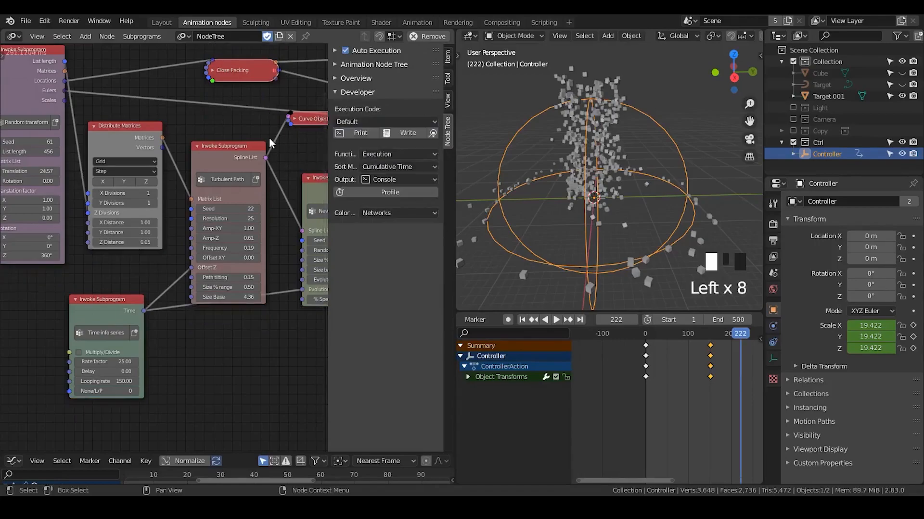
Step: Hide the node editor's sidebar and save the project file Tornado rebuild3.blend
{"action": "key", "text": "n"}
{"action": "middle_click_drag", "start_coordinate": [270, 131], "coordinate": [255, 158]}
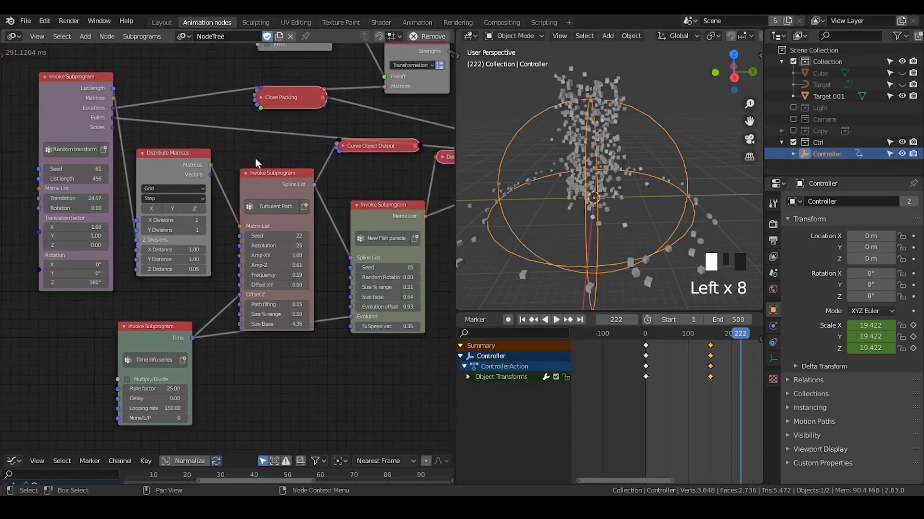
{"action": "key", "text": "ctrl+s"}
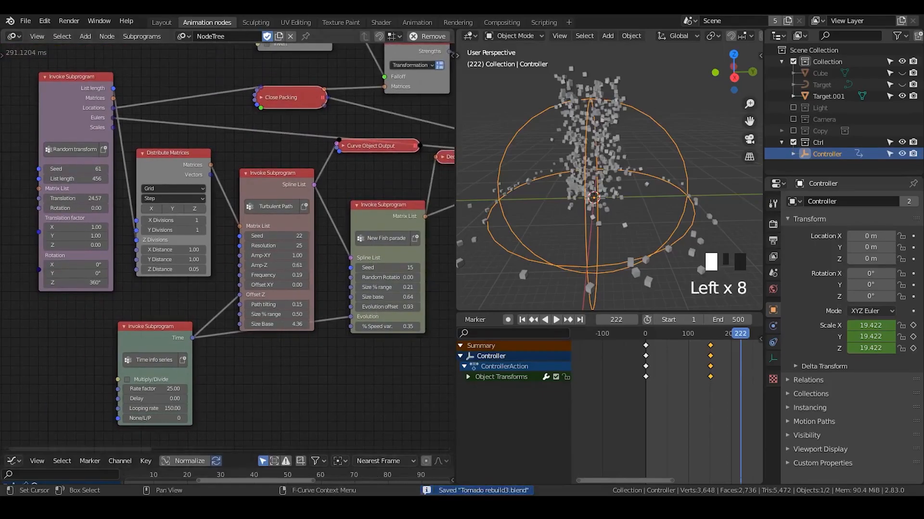